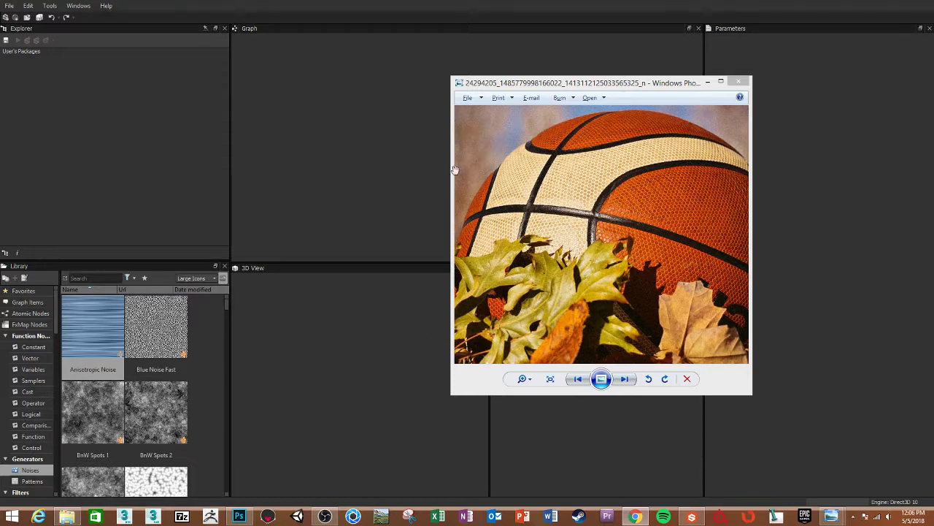
Zoom in on the basketball's pebbled leather in Windows Photo Viewer
left_click(544, 189)
scroll(577, 195, "up", 3)
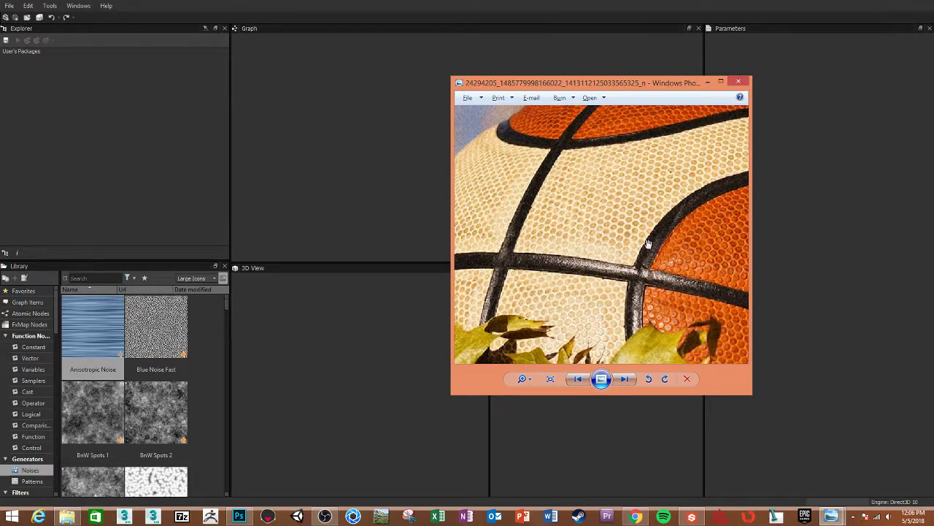
scroll(606, 241, "up", 2)
scroll(606, 241, "down", 2)
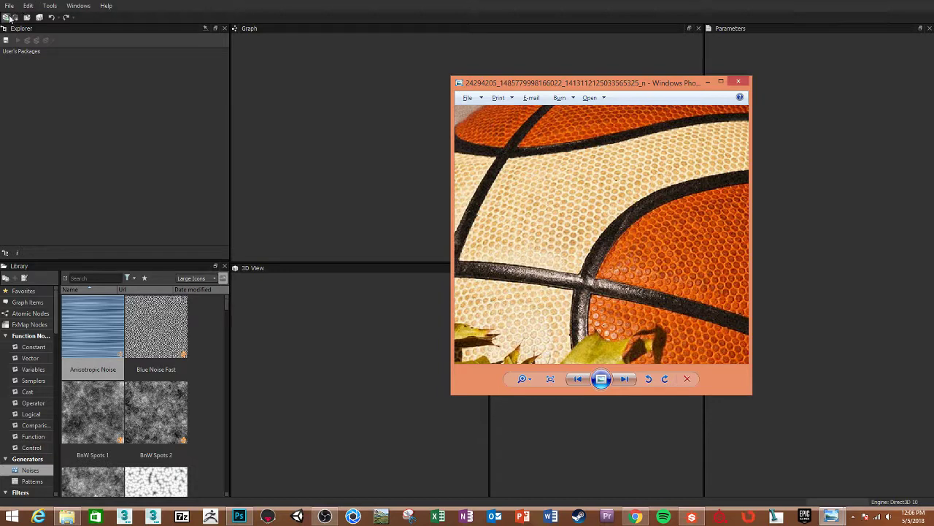
Start a new substance graph in Substance Designer from the file menu
left_click(9, 6)
left_click(9, 6)
left_click(15, 17)
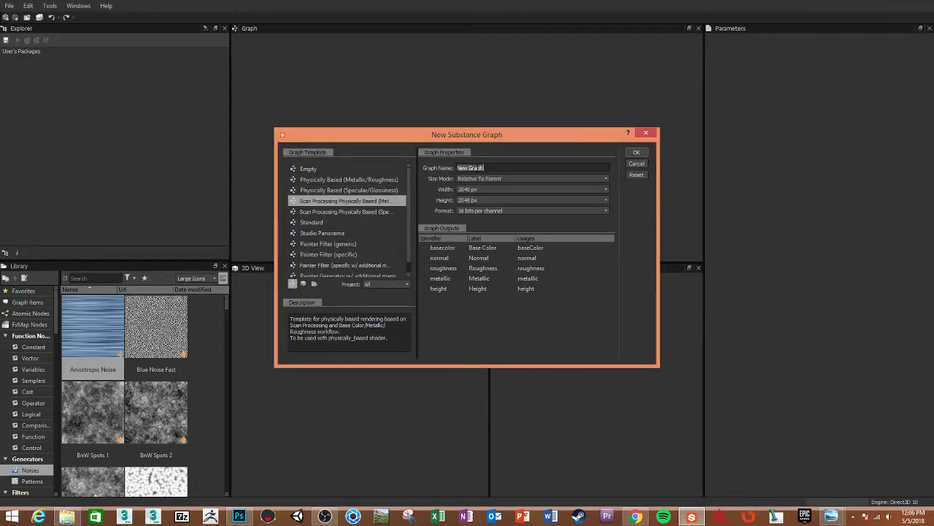
Create a 4096 × 4096 px Physically Based (Metallic/Roughness) graph, keeping 16 bits per channel
left_click(483, 190)
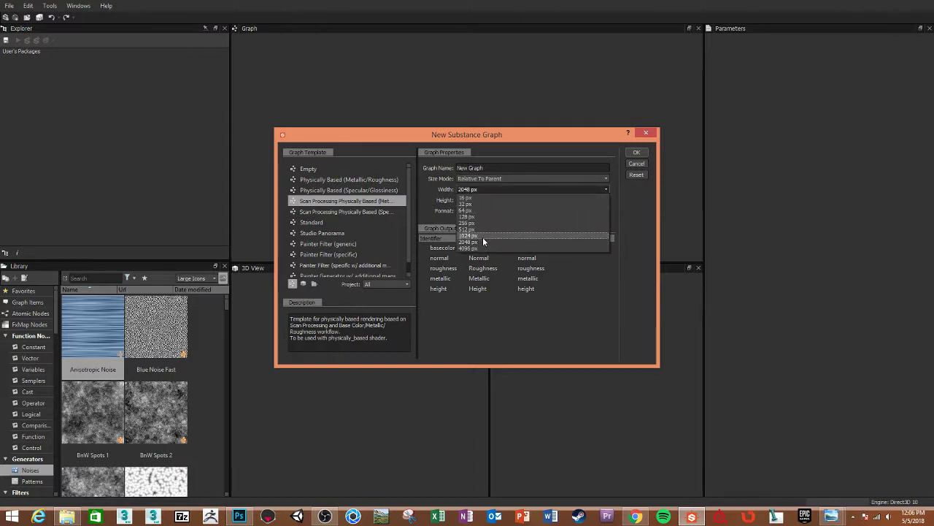
left_click(483, 248)
left_click(483, 200)
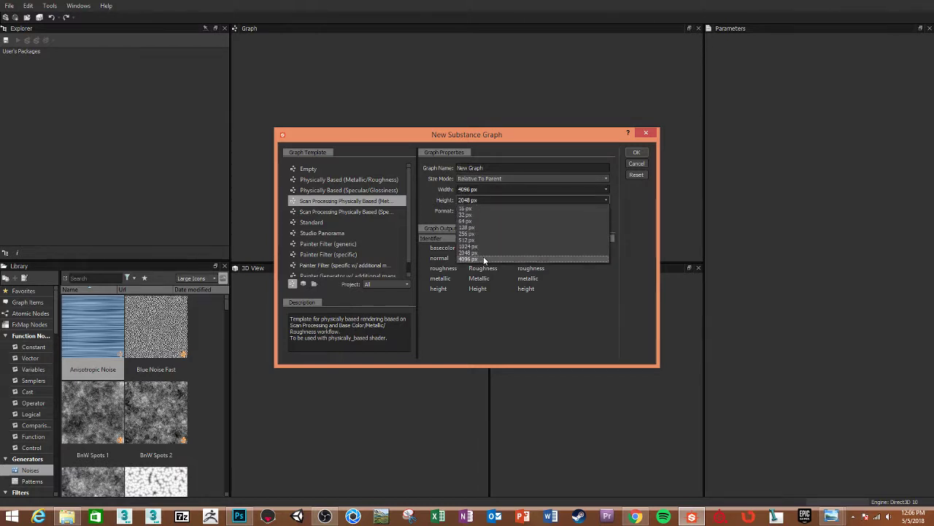
left_click(481, 258)
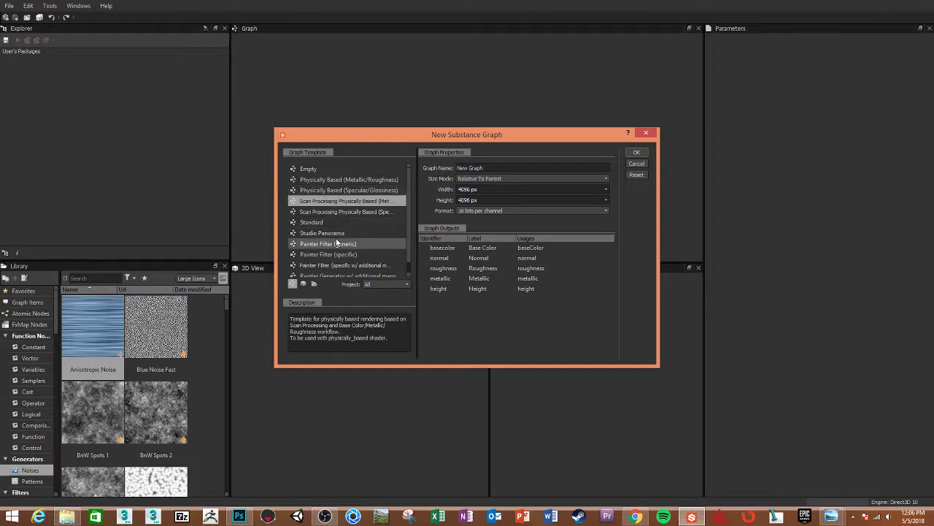
left_click(372, 181)
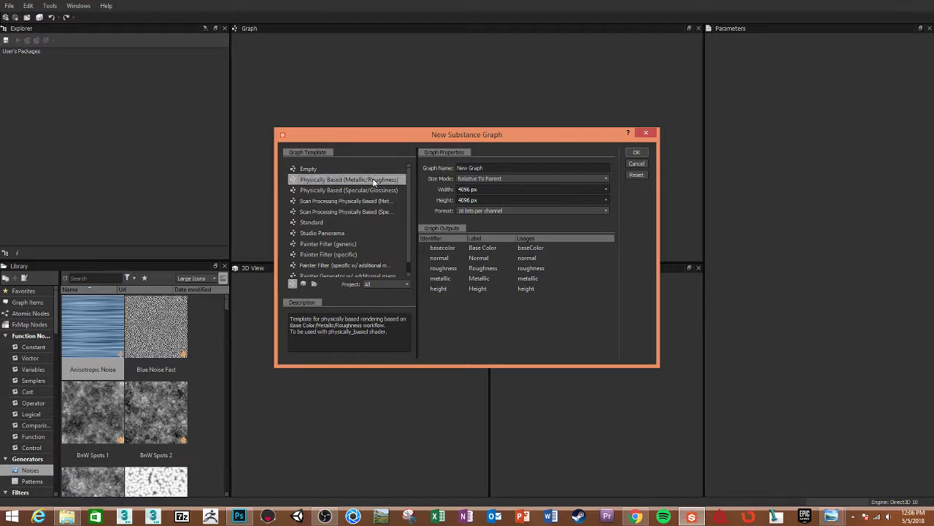
left_click(542, 210)
left_click(542, 211)
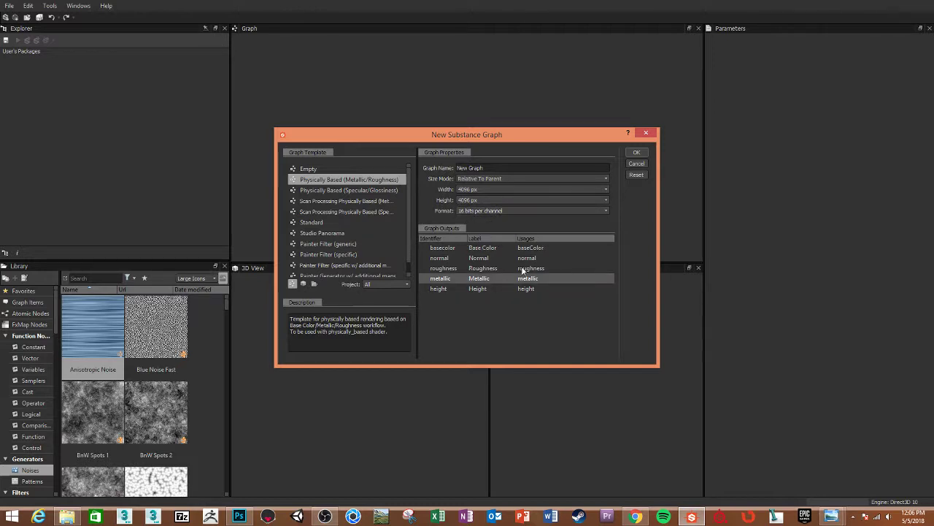
left_click(636, 152)
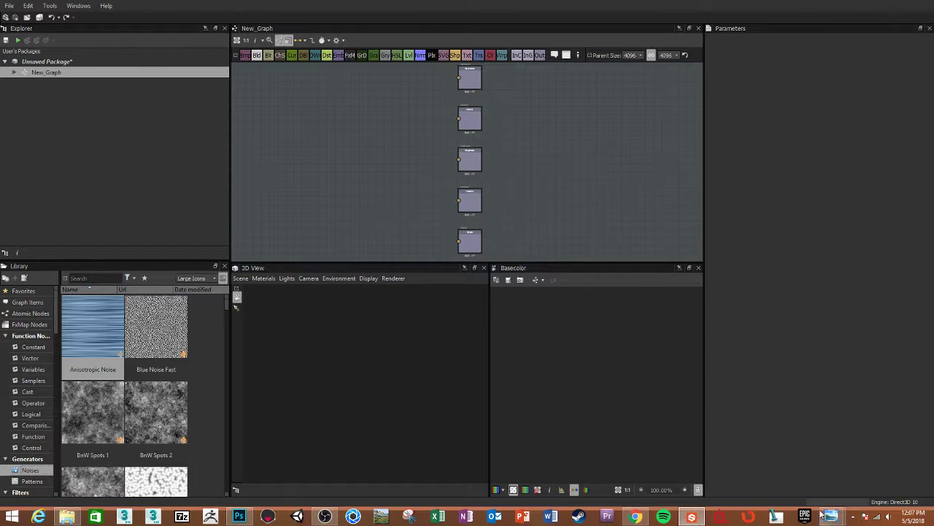
mouse_move(831, 516)
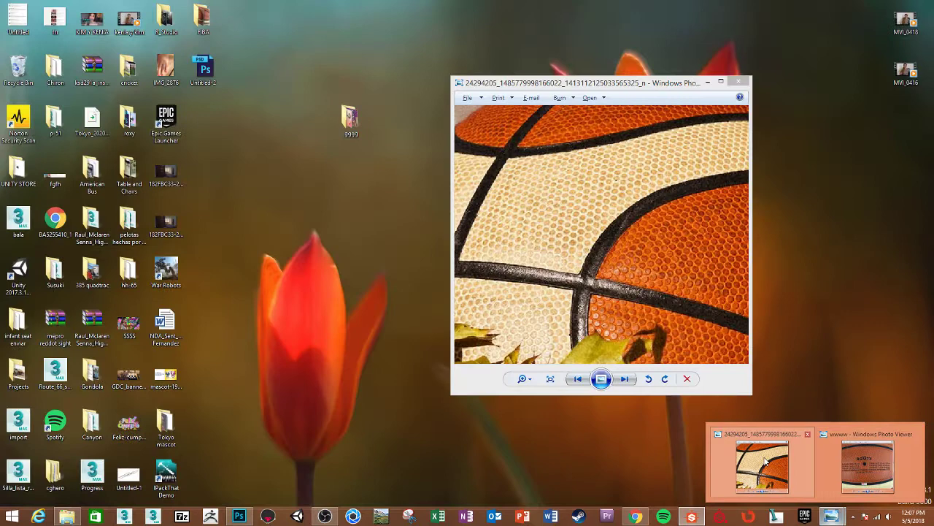
Zoom around the basketball leather close-up in Photo Viewer, then move the window off screen
left_click(765, 460)
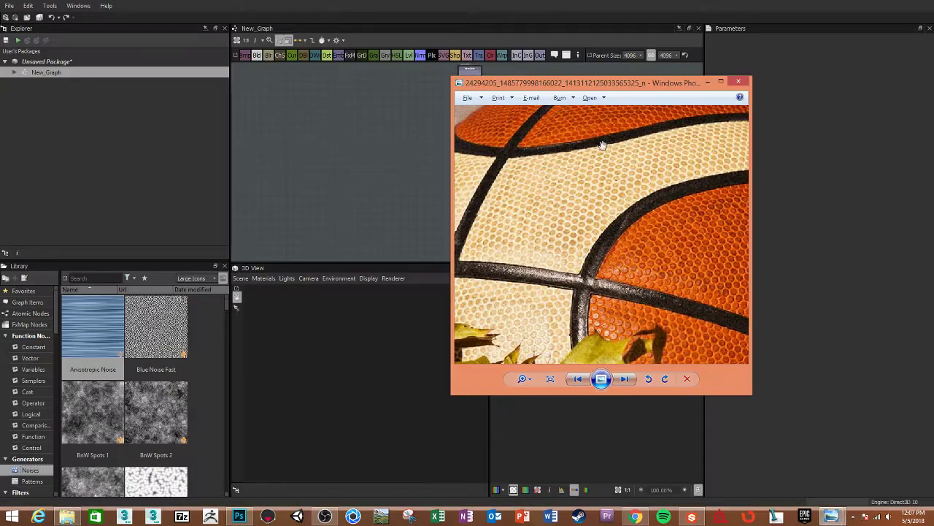
mouse_move(544, 89)
left_mouse_down()
mouse_move(430, 91)
mouse_move(555, 145)
mouse_move(933, 175)
mouse_move(446, 95)
left_mouse_up()
scroll(536, 246, "up", 2)
scroll(537, 246, "down", 1)
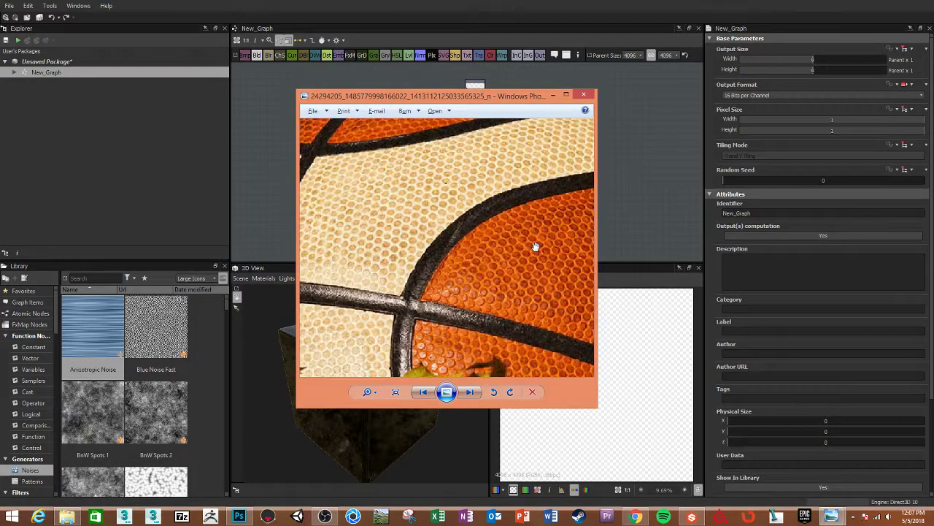
scroll(480, 258, "up", 1)
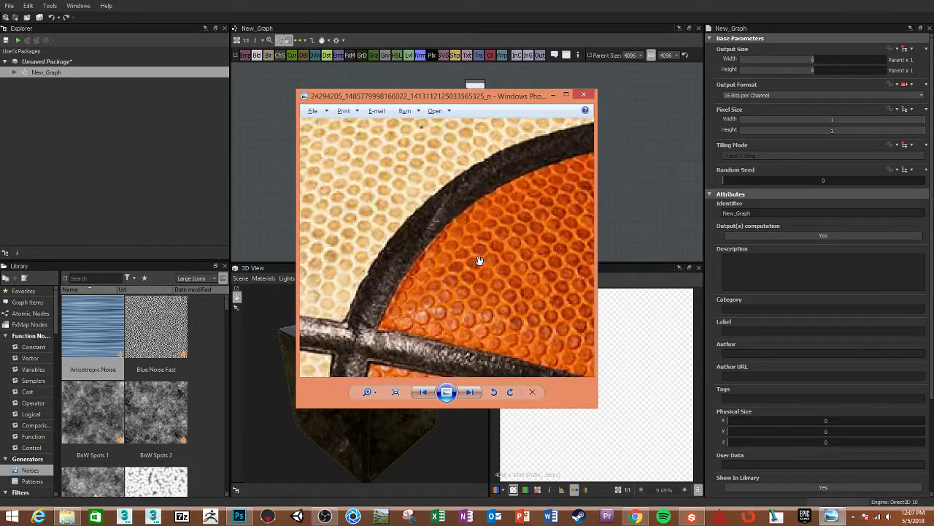
scroll(480, 259, "down", 2)
left_click_drag(420, 96, 933, 146)
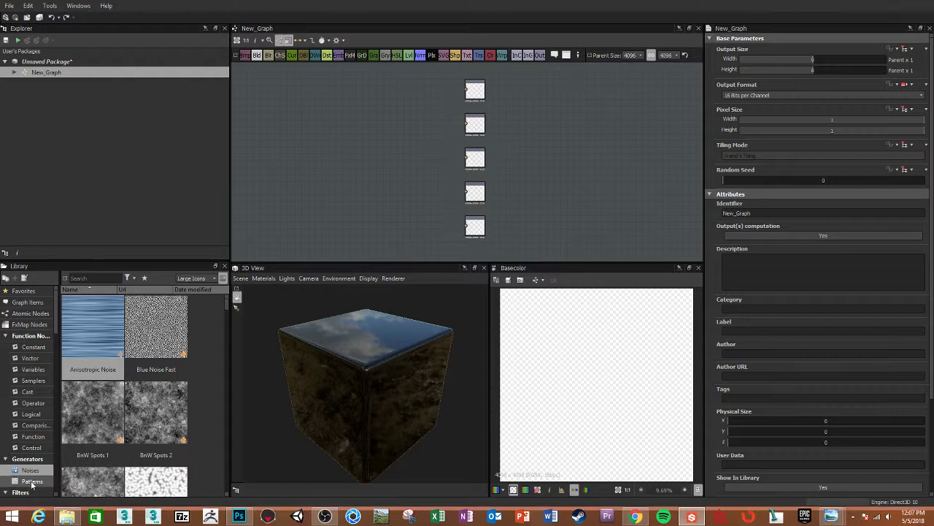
Show Generators > Patterns in the Library, then briefly recheck the basketball reference
left_click(31, 482)
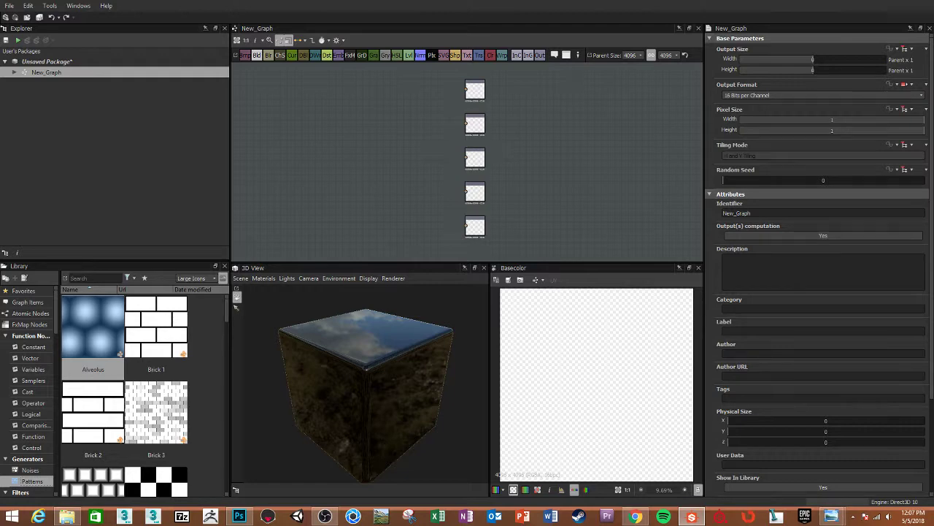
left_click(831, 516)
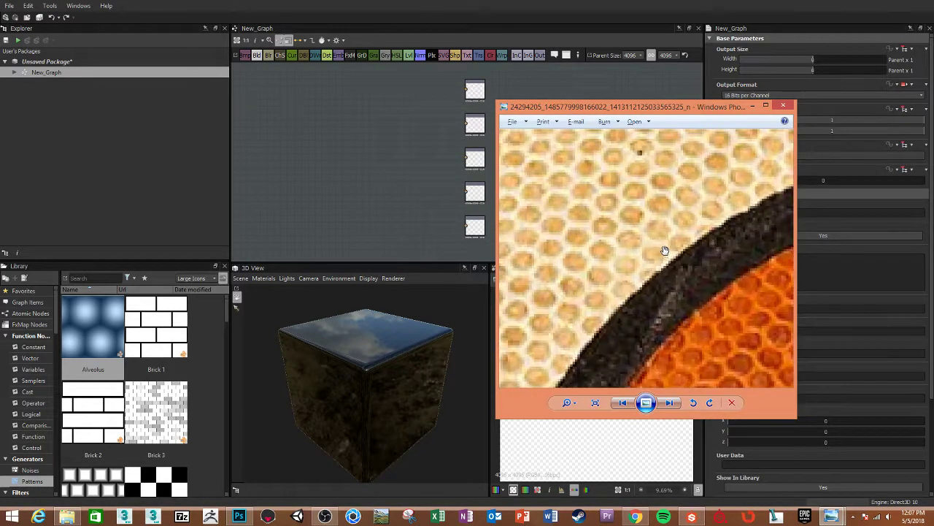
mouse_move(662, 250)
left_mouse_down()
mouse_move(638, 222)
mouse_move(642, 248)
left_mouse_up()
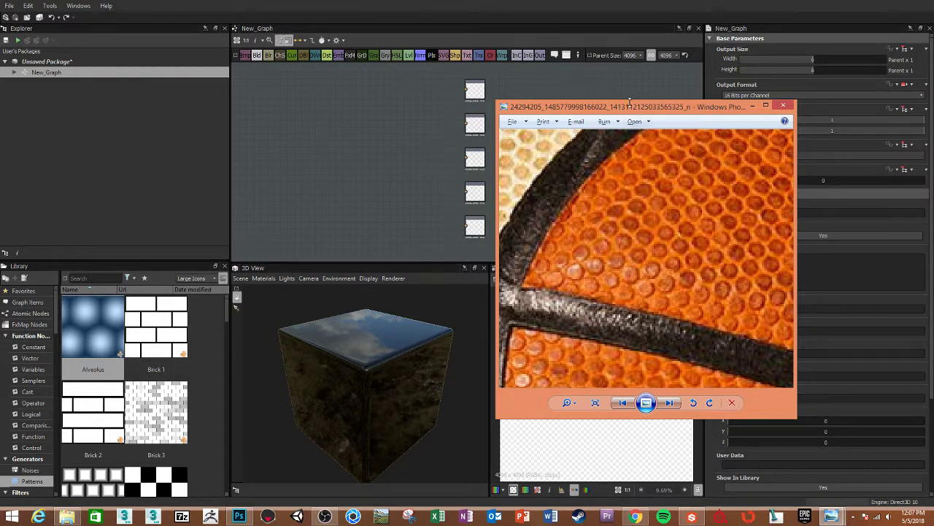
left_click(753, 106)
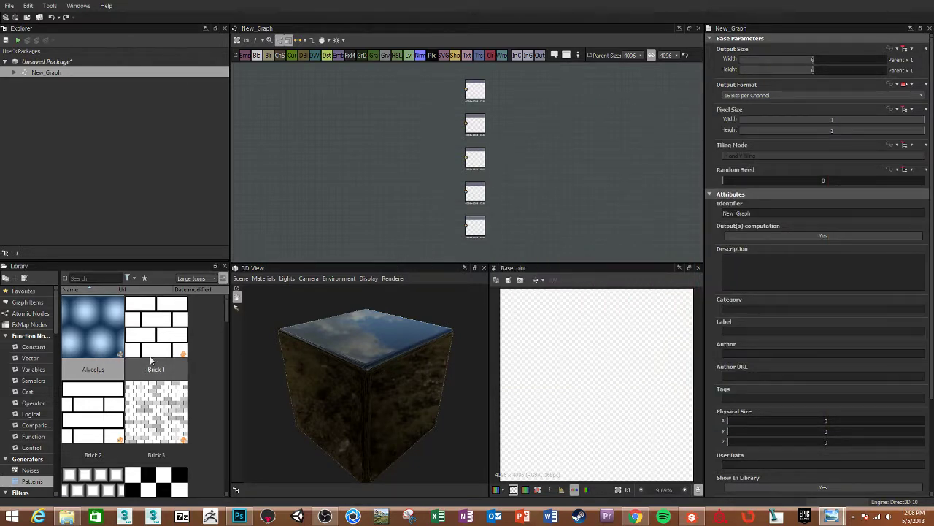
Enlarge the Library panel to three thumbnail columns and drag a Shape generator into New_Graph
scroll(227, 315, "down", 2)
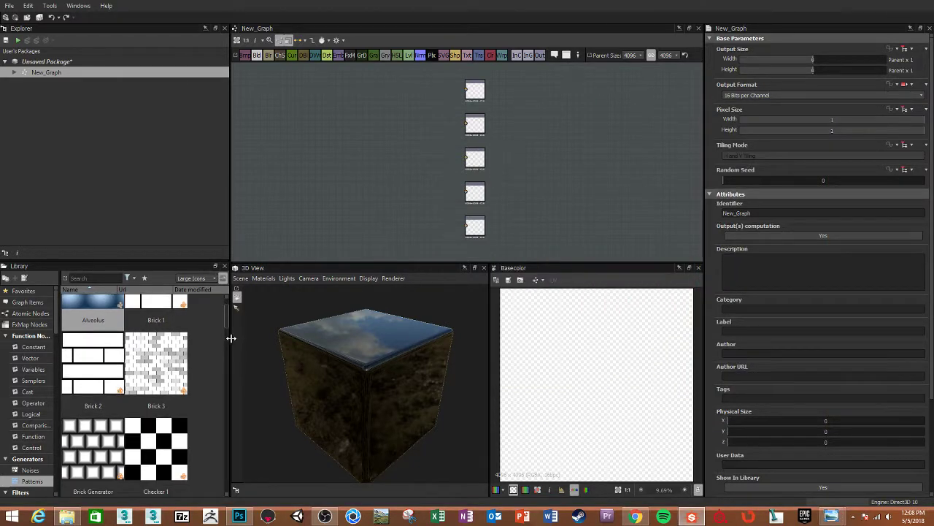
scroll(210, 356, "down", 3)
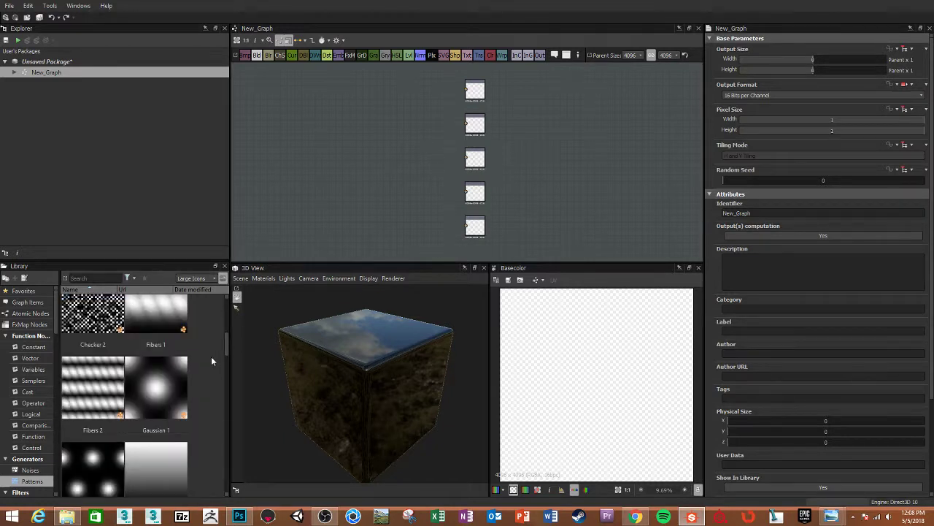
scroll(226, 341, "down", 3)
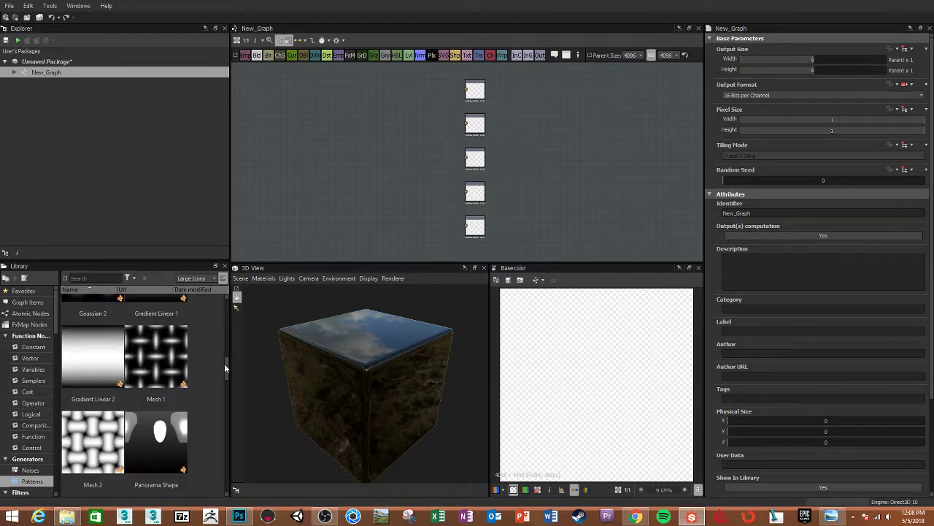
left_click_drag(188, 252, 183, 106)
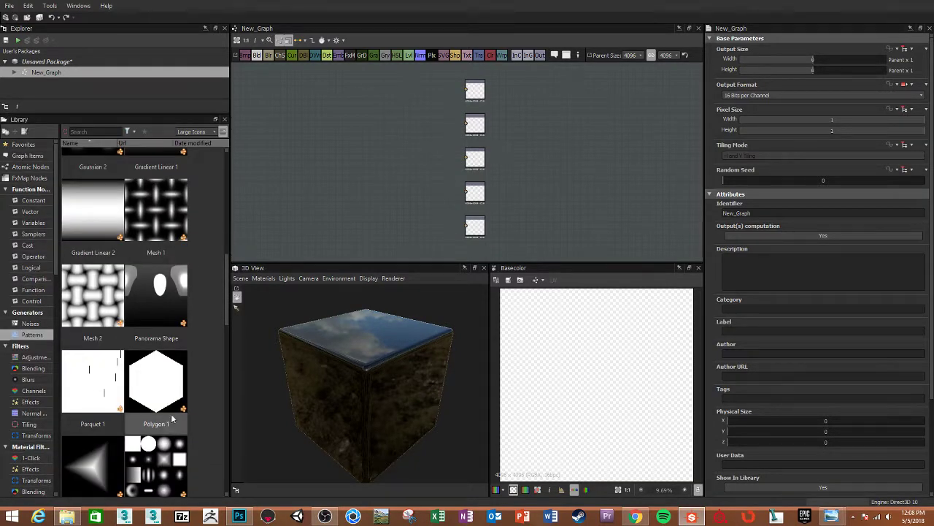
left_click_drag(226, 311, 227, 378)
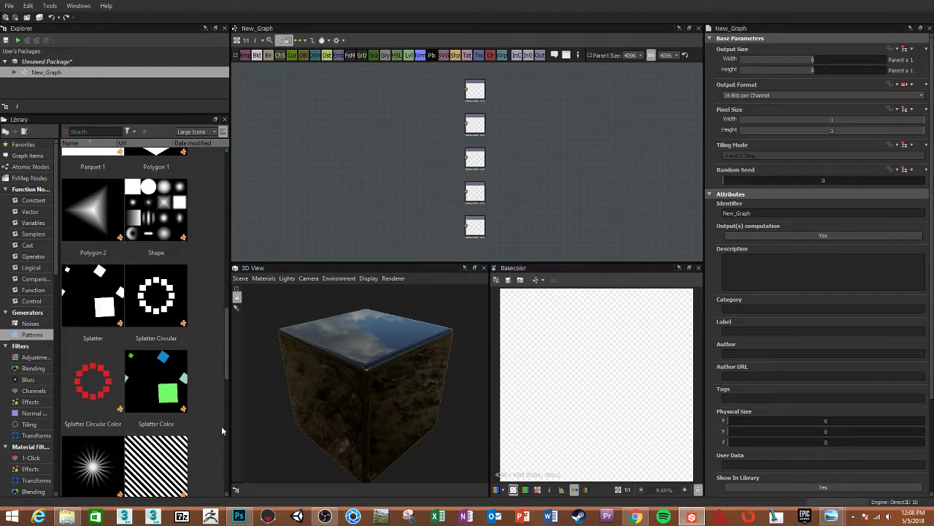
mouse_move(231, 443)
left_mouse_down()
mouse_move(308, 403)
mouse_move(322, 363)
mouse_move(326, 392)
mouse_move(325, 358)
left_mouse_up()
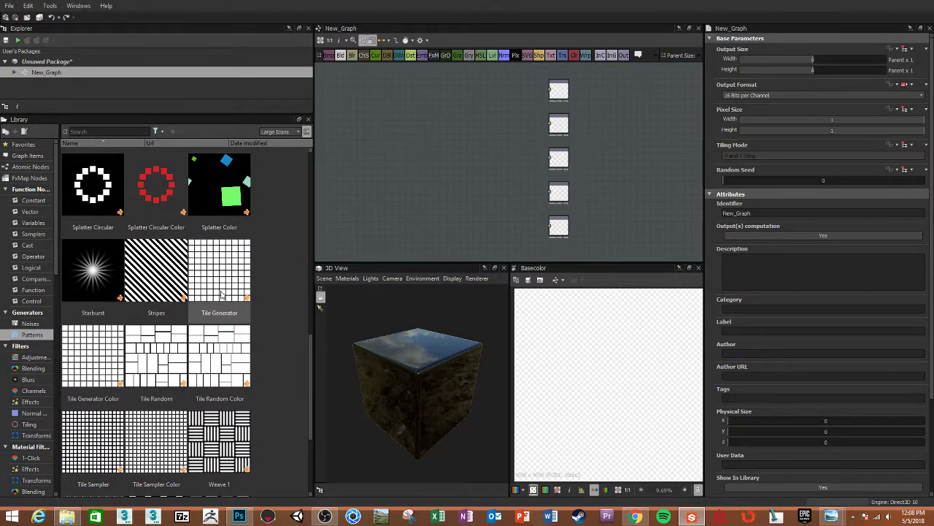
left_click_drag(308, 357, 284, 179)
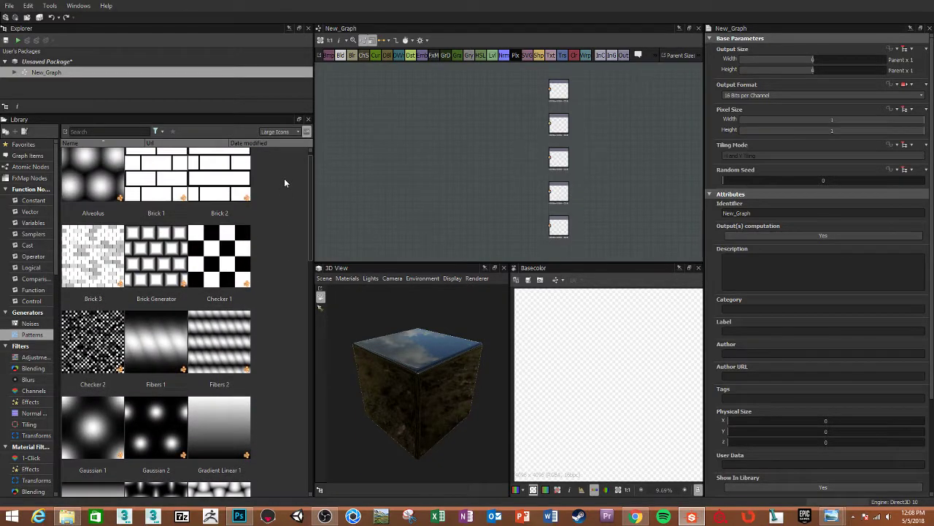
scroll(278, 219, "down", 4)
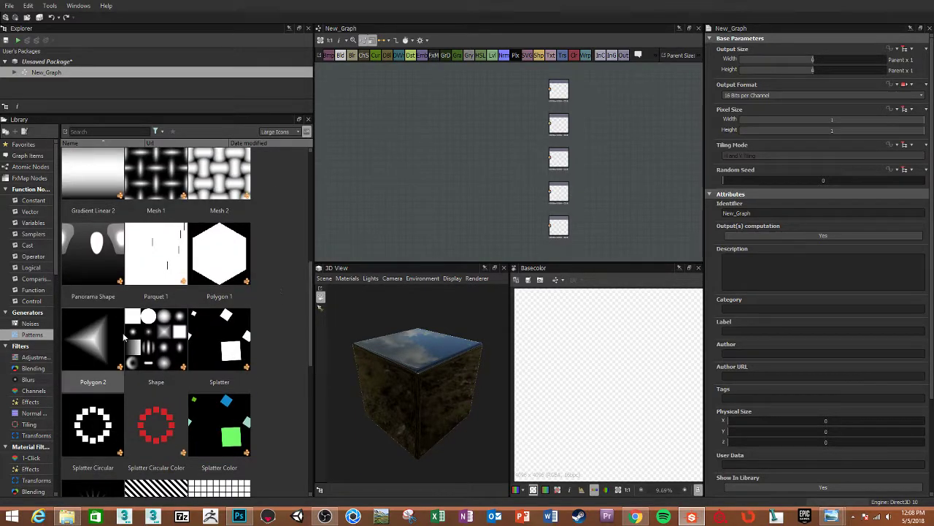
left_click_drag(153, 336, 396, 174)
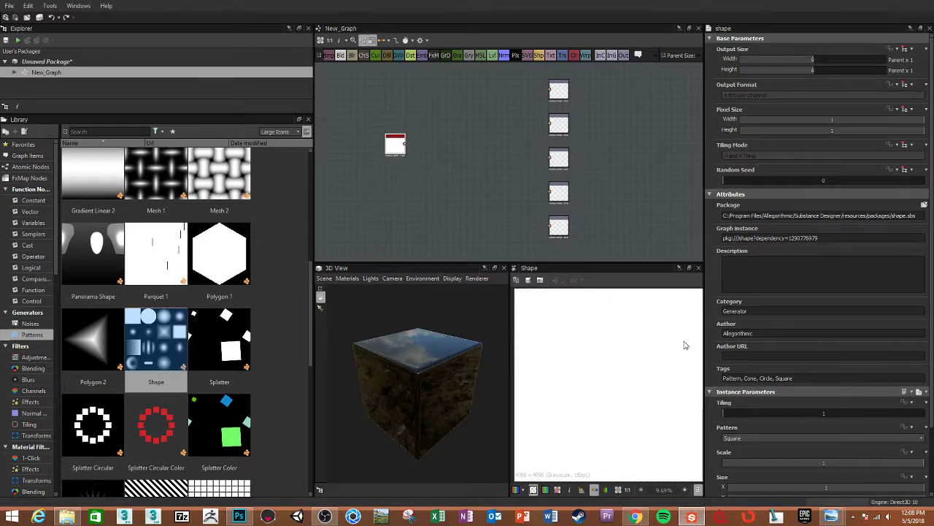
Switch the Shape node's pattern to Disc and add a Tile Sampler node
left_click(768, 436)
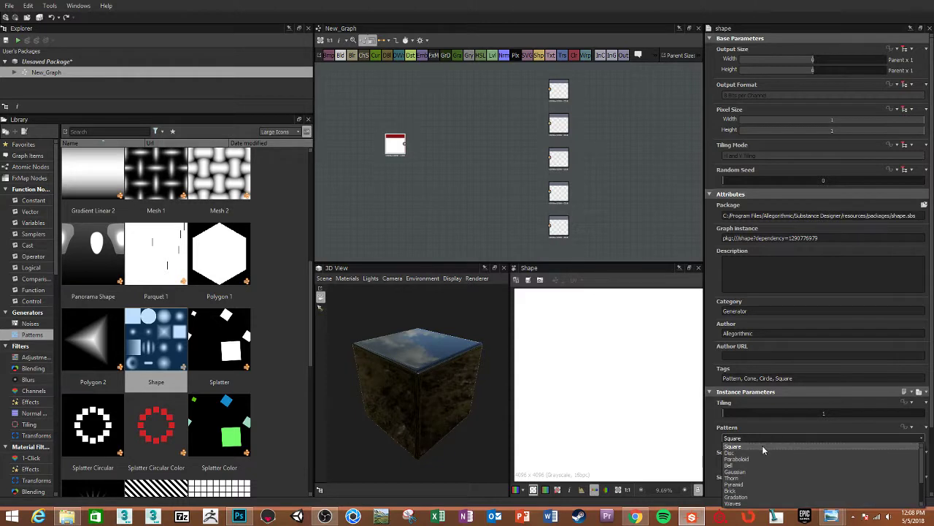
left_click(737, 453)
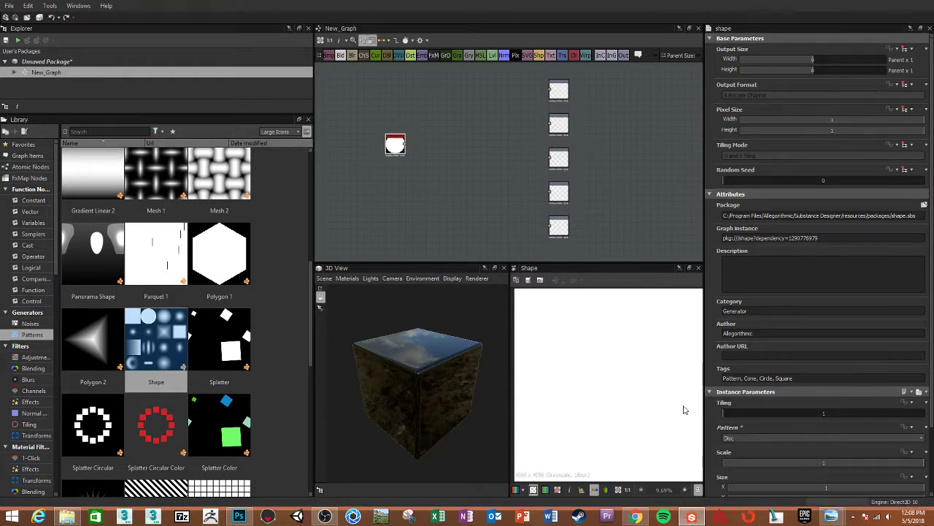
middle_click_drag(592, 353, 585, 357)
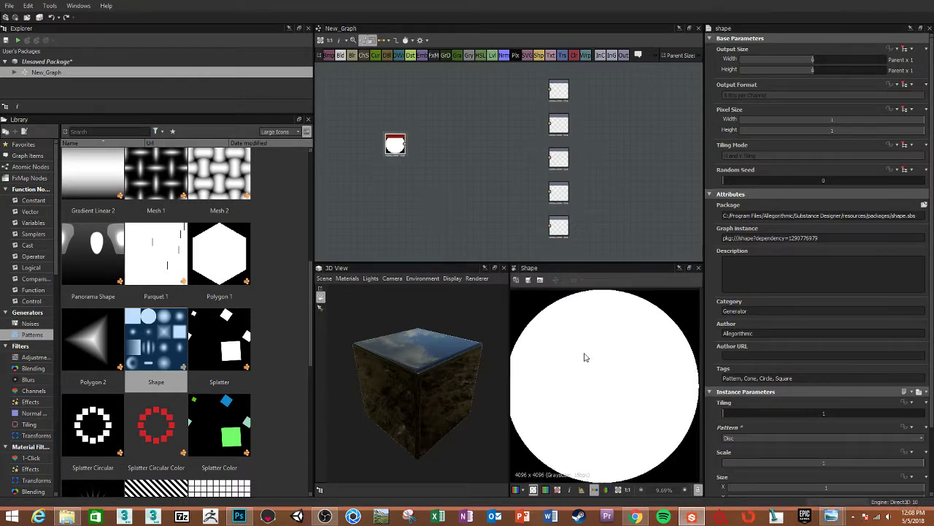
scroll(216, 290, "down", 5)
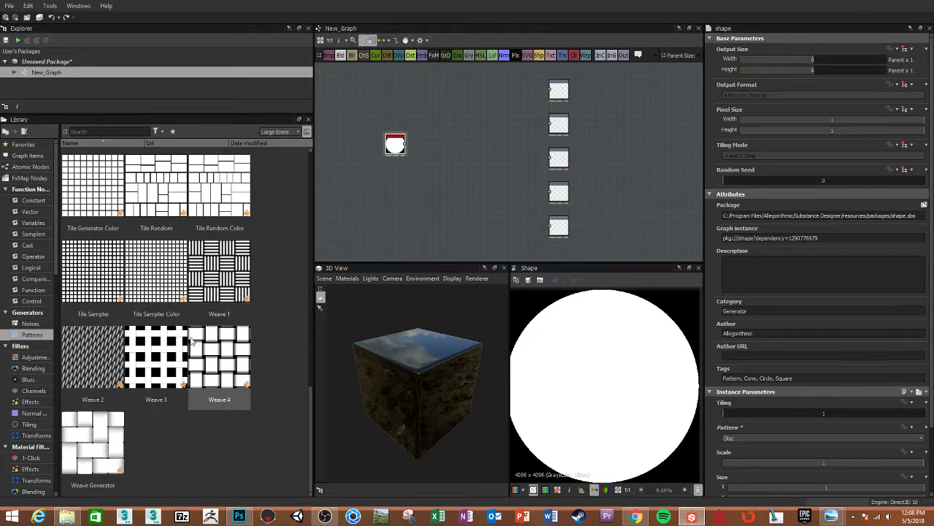
left_click_drag(93, 276, 446, 143)
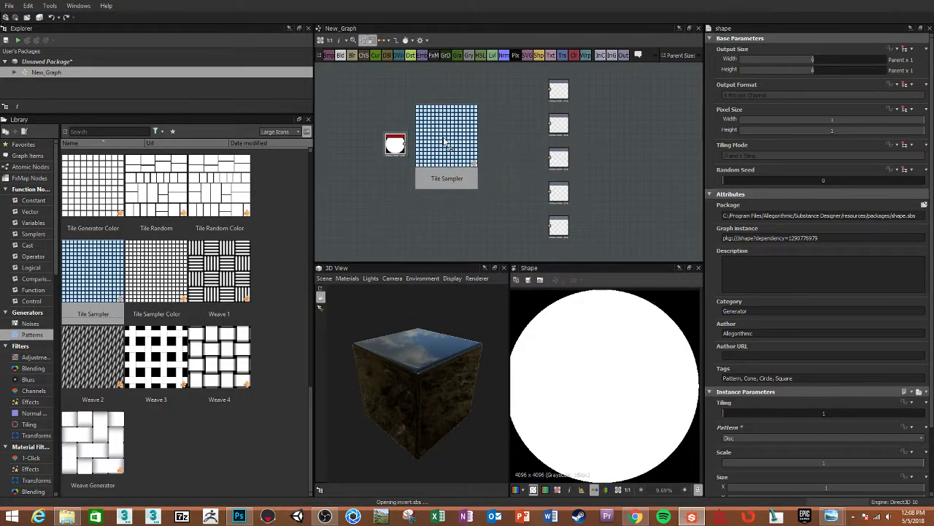
Connect the Shape node's output to the Tile Sampler's pattern input
left_click_drag(446, 143, 443, 159)
scroll(419, 146, "up", 4)
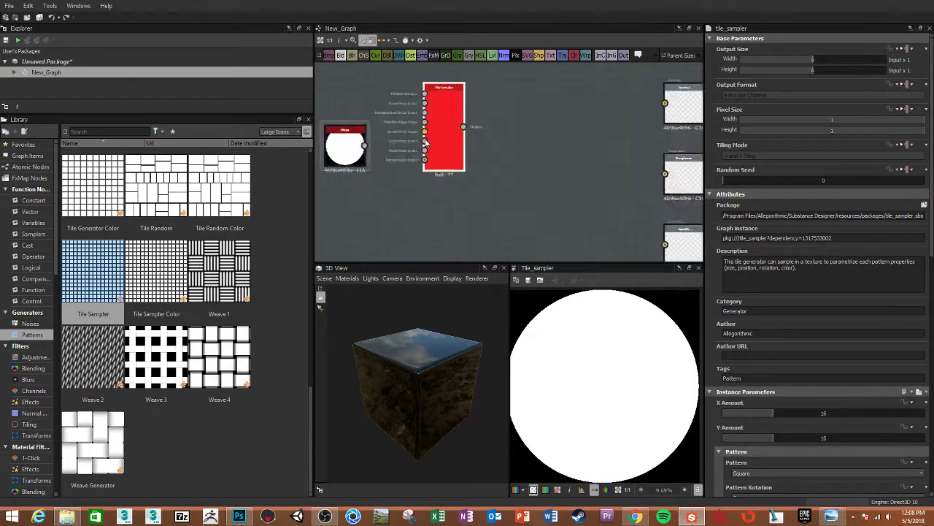
scroll(373, 136, "up", 3)
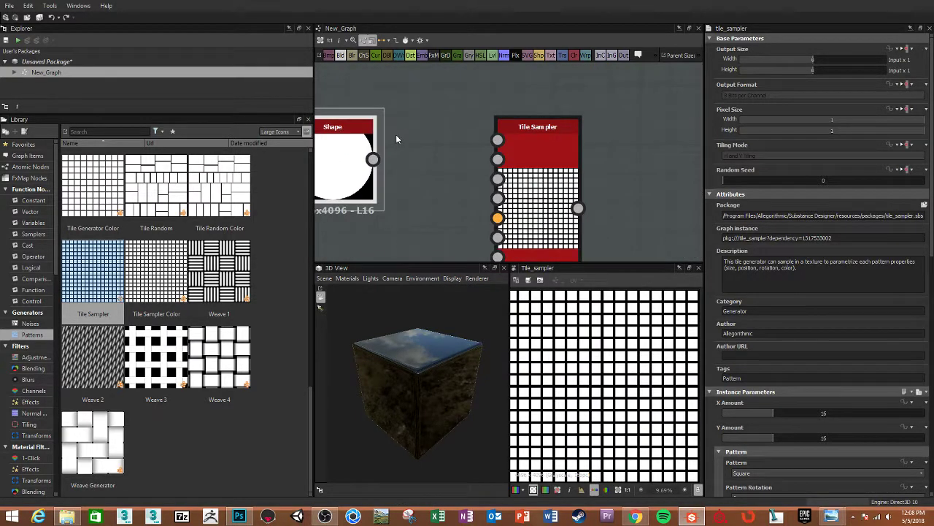
left_click_drag(374, 160, 498, 140)
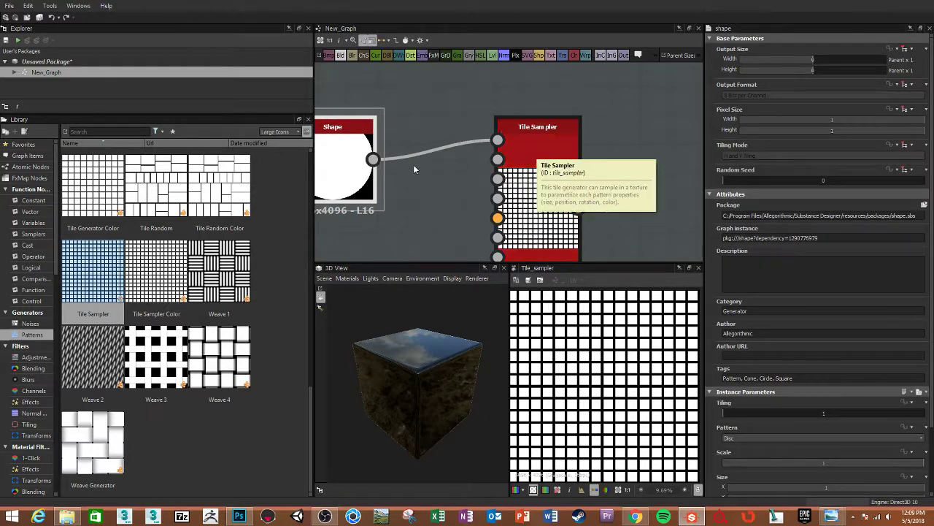
left_click_drag(373, 159, 471, 230)
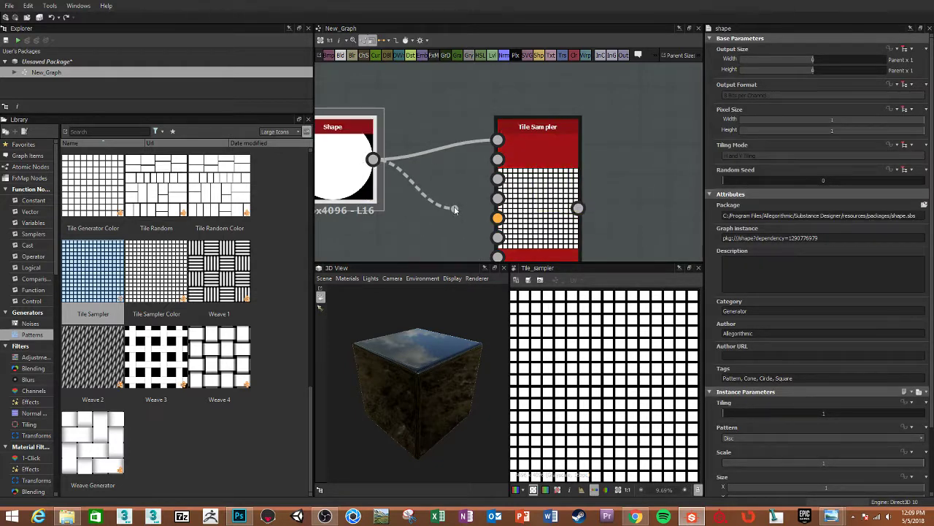
right_click(442, 191)
Set the Tile Sampler's pattern to Disc and move the 3D view above the 2D preview
left_click(531, 133)
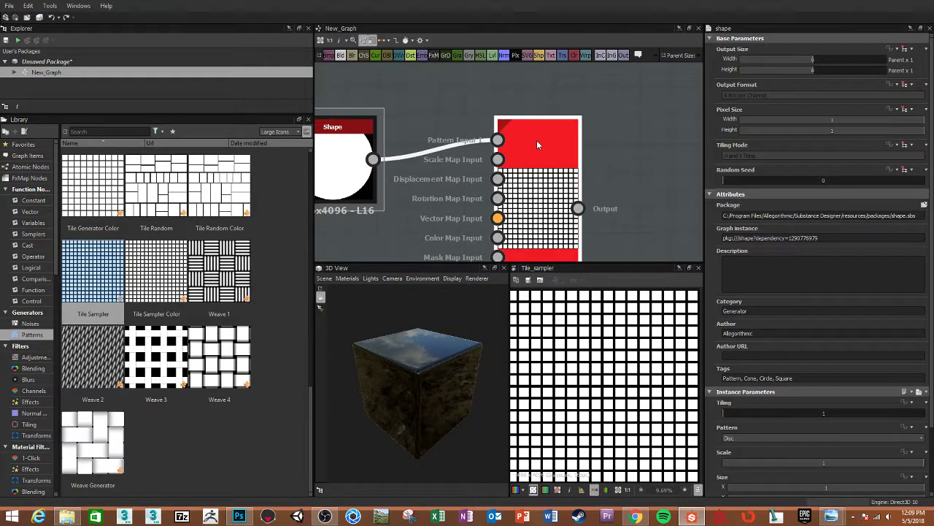
left_click(537, 140)
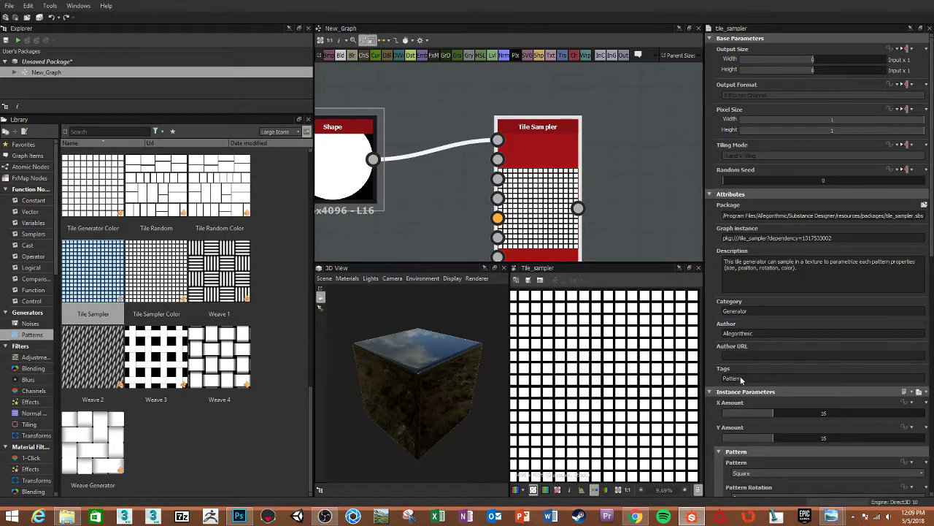
scroll(776, 459, "down", 1)
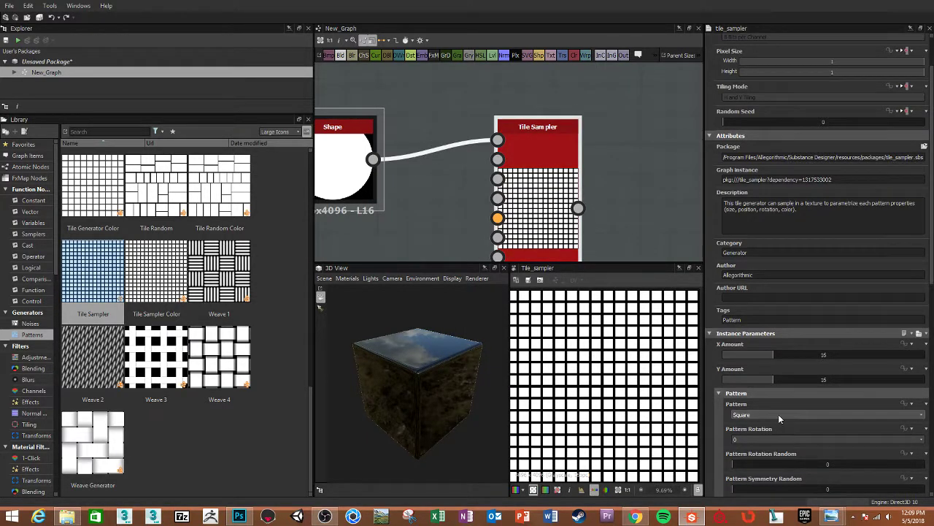
left_click(778, 414)
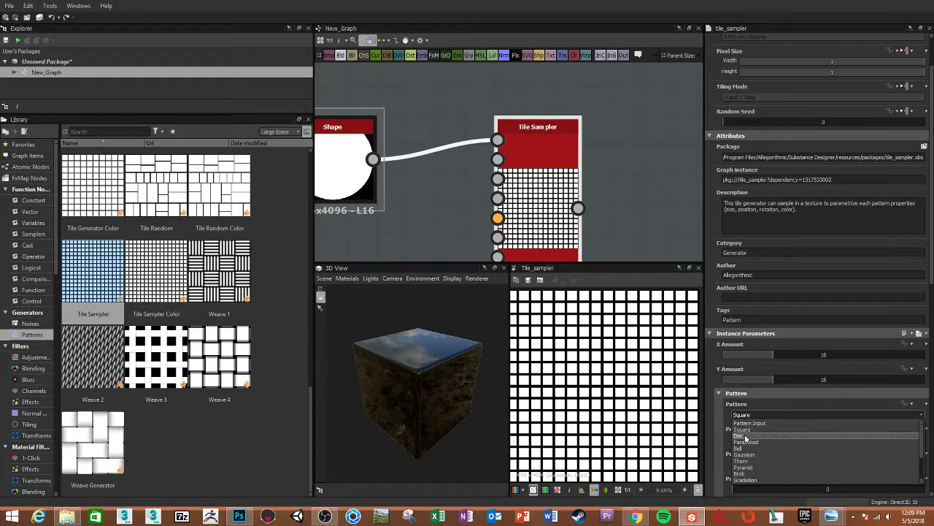
left_click(759, 436)
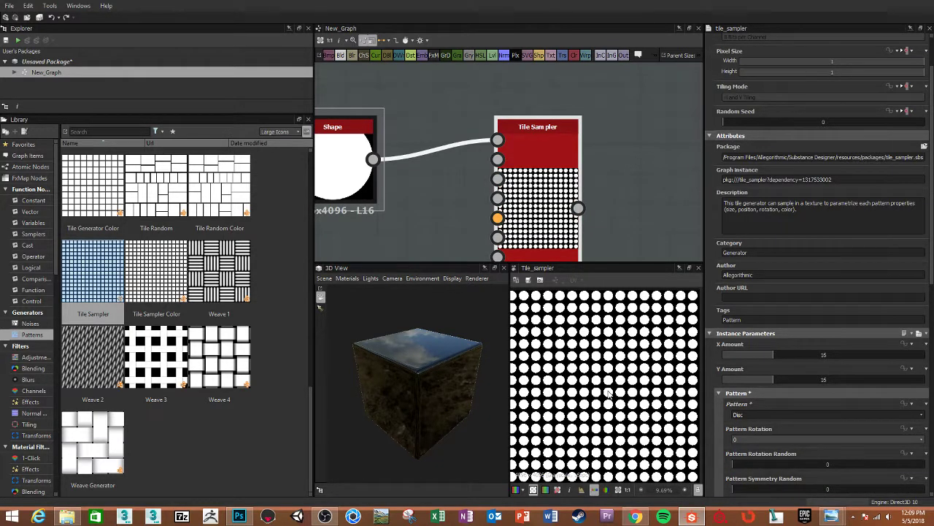
left_click(438, 195)
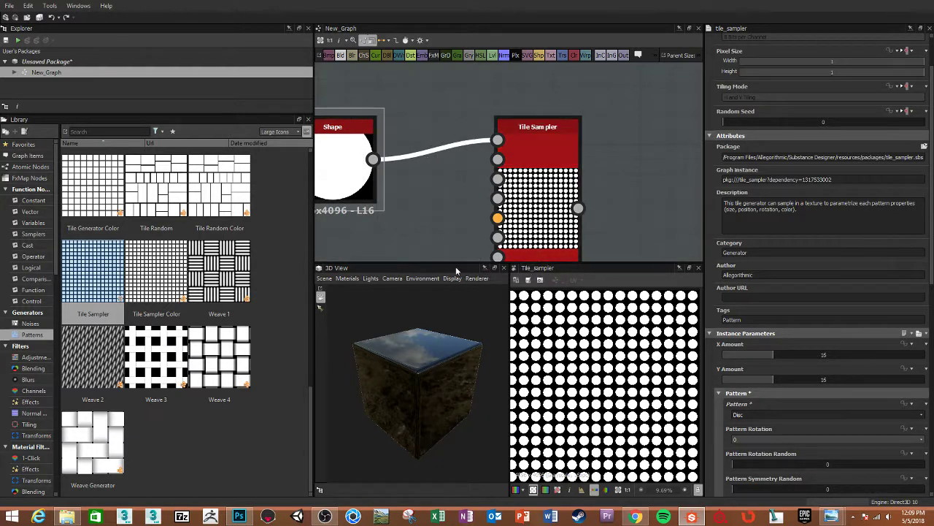
left_click_drag(456, 268, 538, 280)
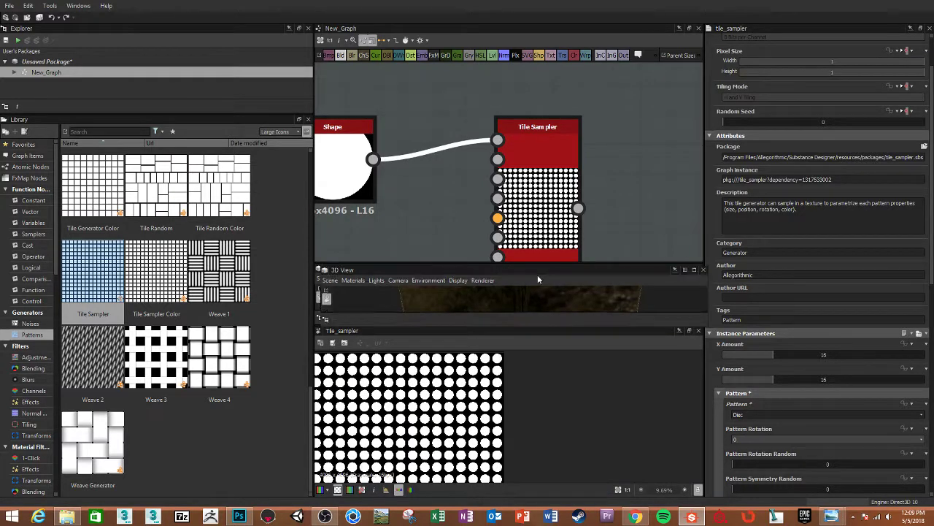
Close the 3D view, then dismiss the Windows activation prompt and PC settings
left_click(702, 269)
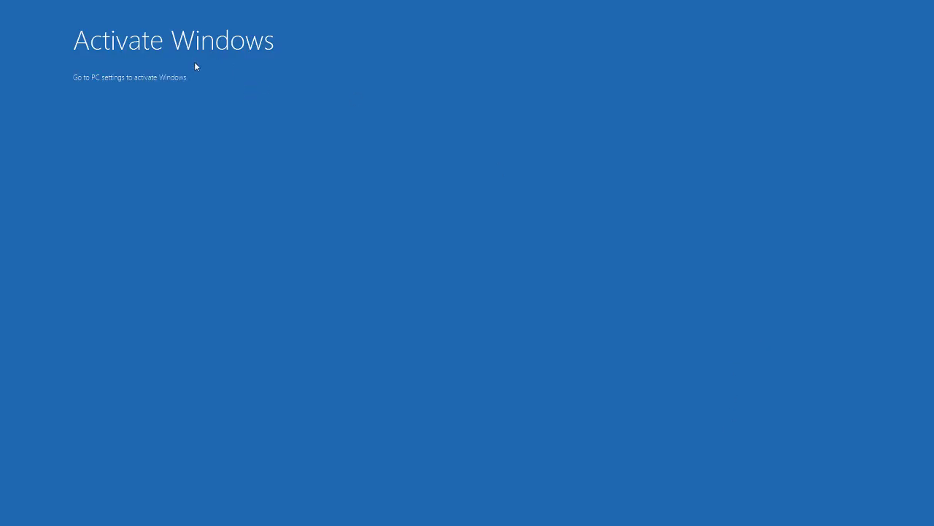
left_click(250, 111)
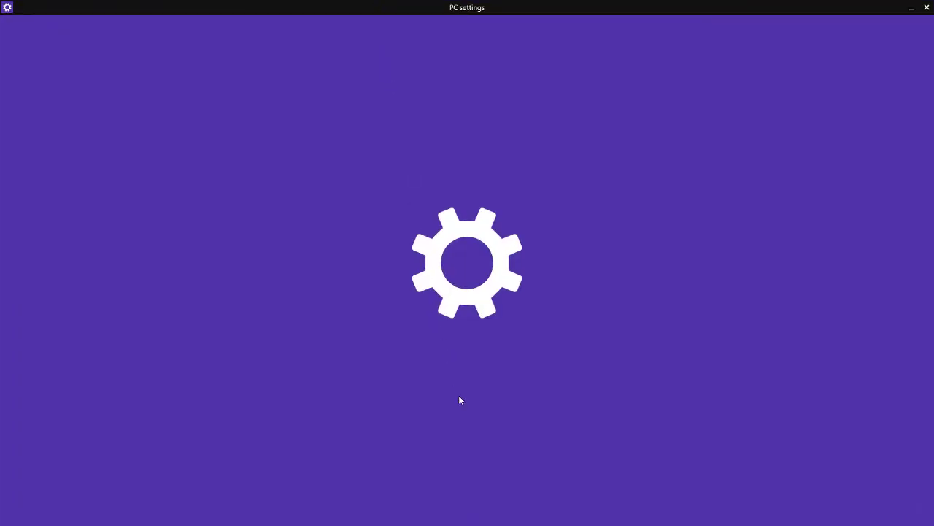
key("alt+F4")
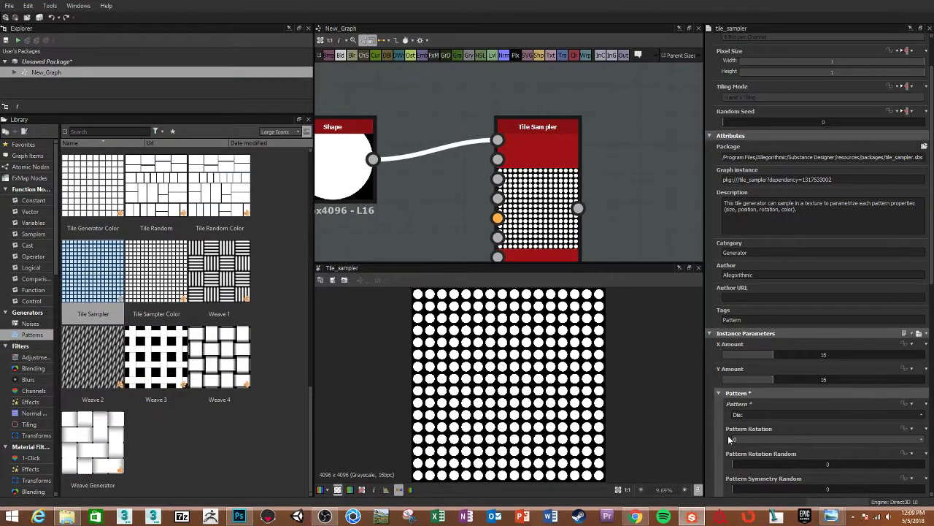
scroll(573, 390, "up", 3)
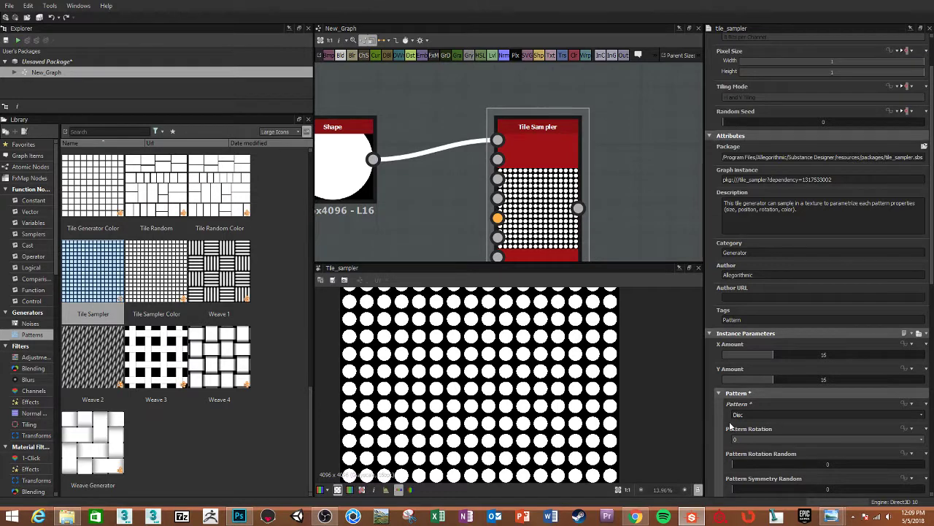
scroll(747, 438, "down", 2)
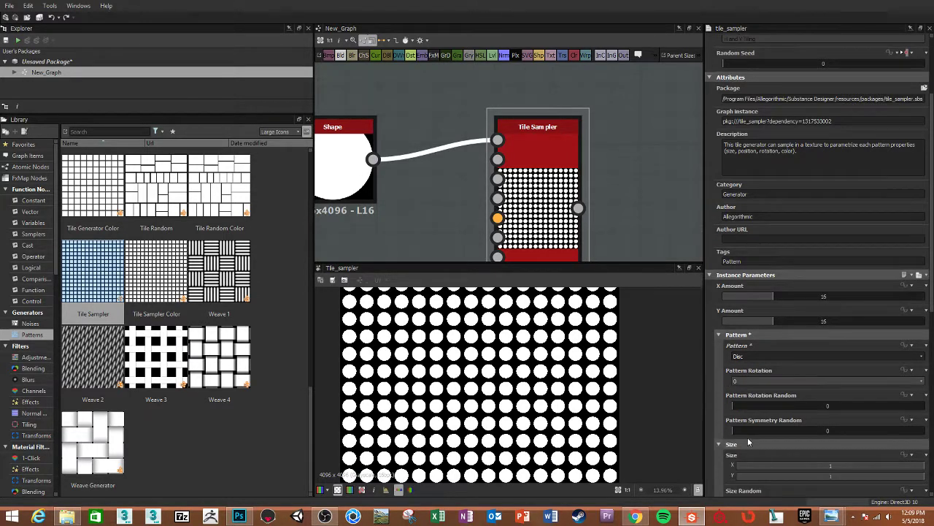
scroll(750, 438, "down", 2)
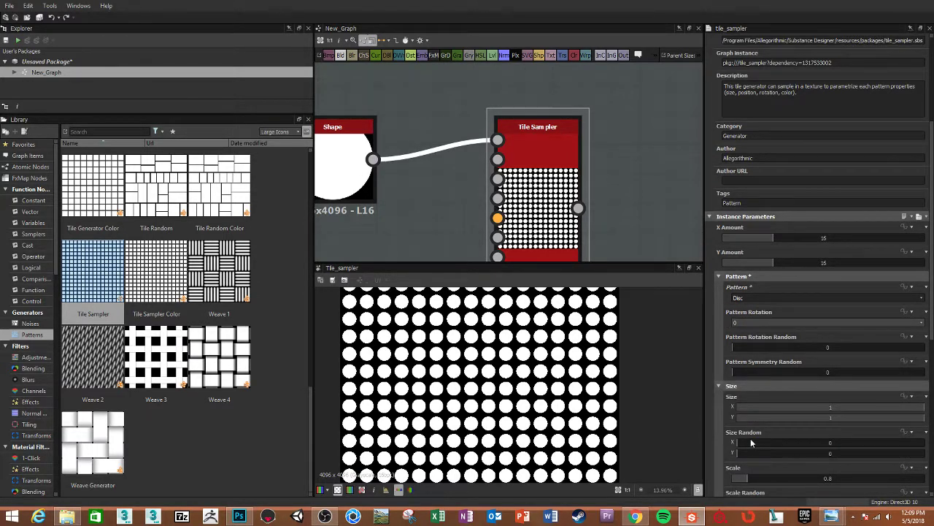
scroll(750, 442, "down", 1)
scroll(750, 442, "down", 1)
scroll(746, 442, "down", 2)
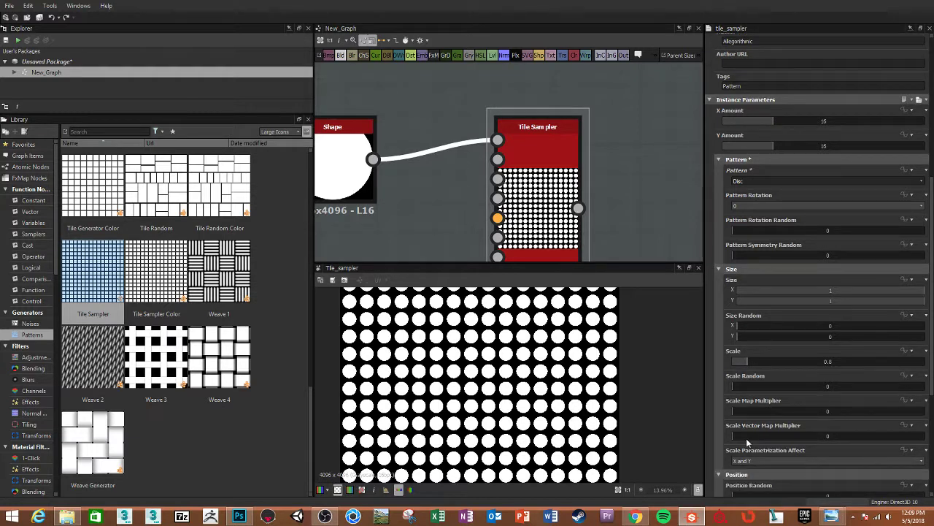
scroll(746, 438, "down", 1)
scroll(767, 435, "down", 2)
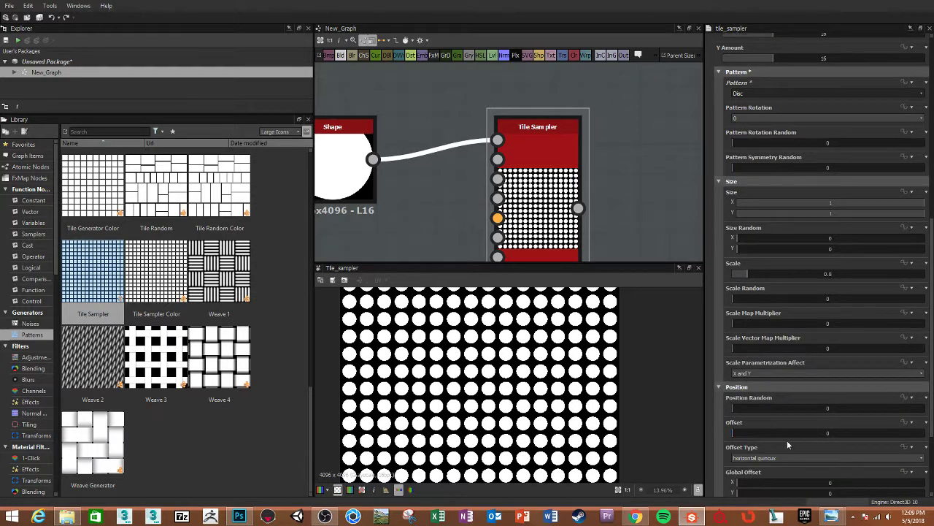
scroll(787, 440, "down", 2)
left_click(776, 399)
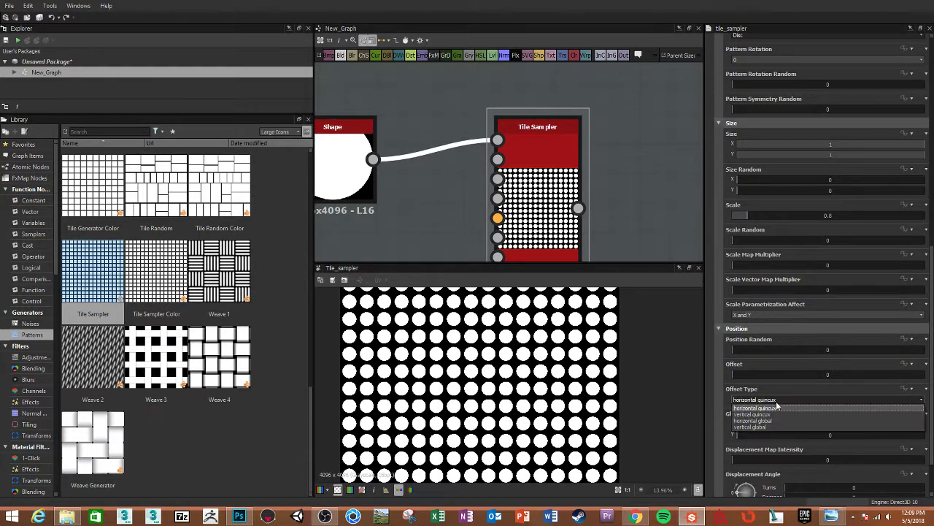
left_click(776, 404)
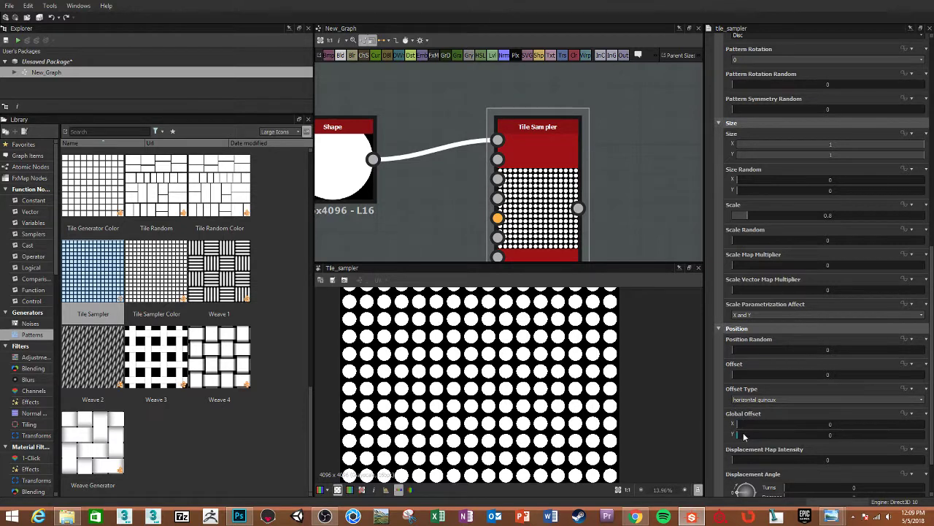
scroll(744, 436, "down", 2)
scroll(764, 377, "up", 2)
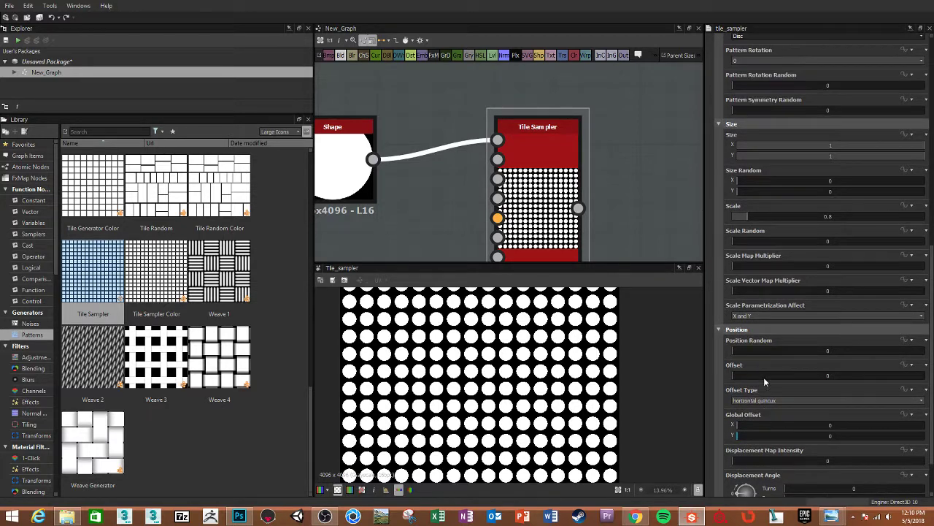
mouse_move(737, 351)
left_mouse_down()
mouse_move(820, 350)
mouse_move(724, 353)
left_mouse_up()
Set the Tile Sampler's Offset to 0.5 to stagger alternate rows of discs
scroll(797, 453, "down", 2)
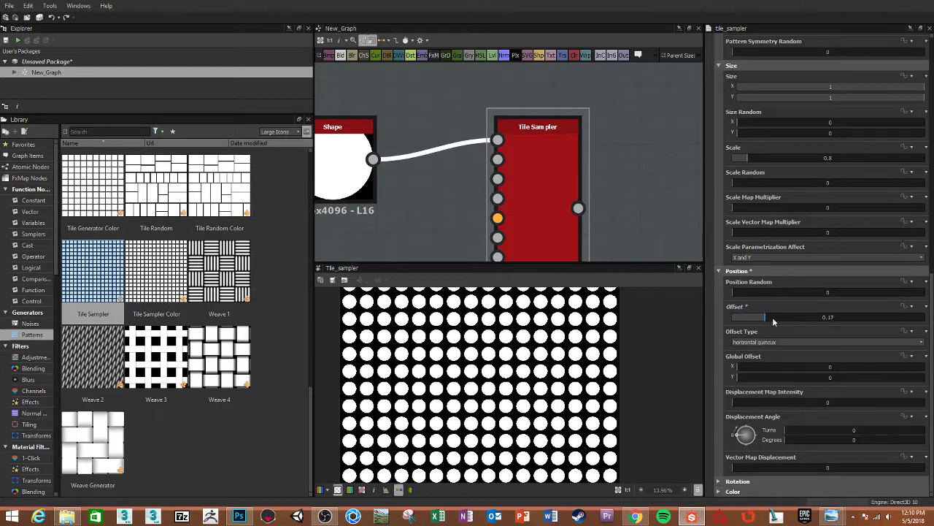
left_click_drag(738, 316, 813, 316)
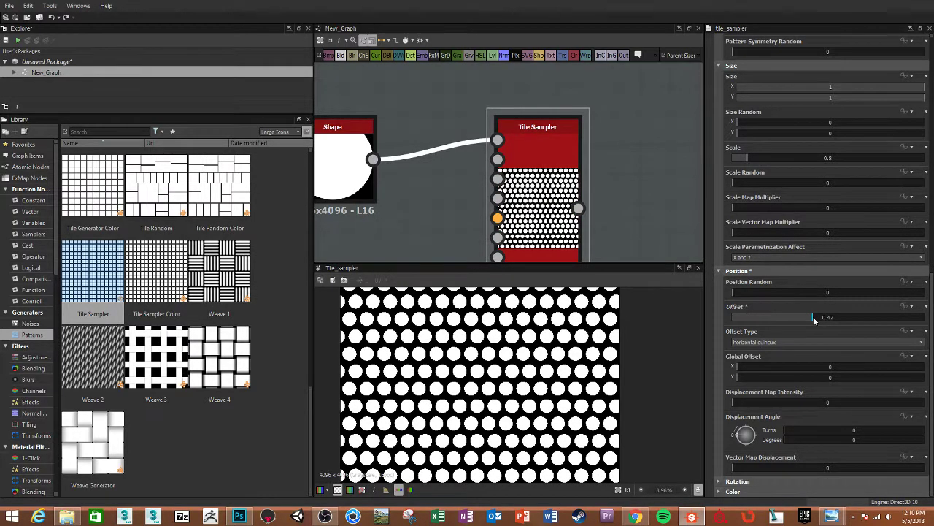
scroll(518, 387, "up", 2)
scroll(518, 387, "up", 2)
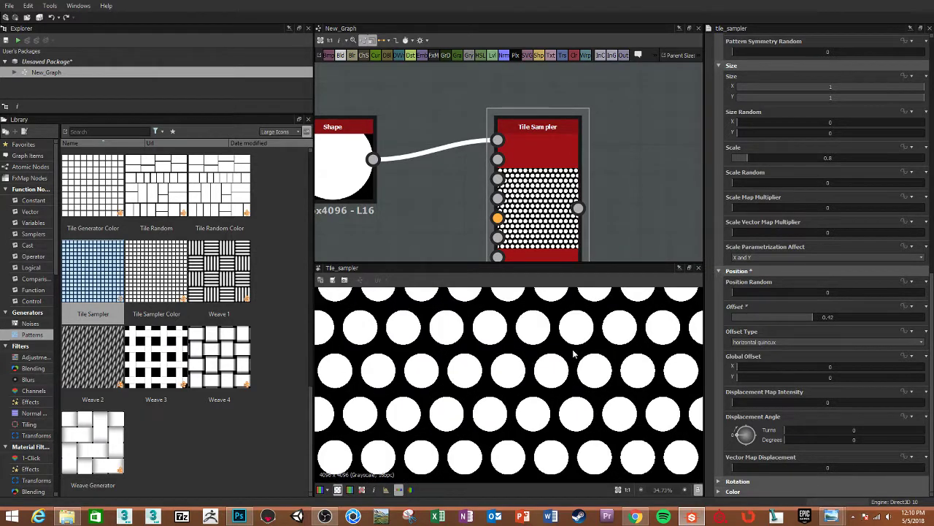
left_click_drag(816, 319, 842, 316)
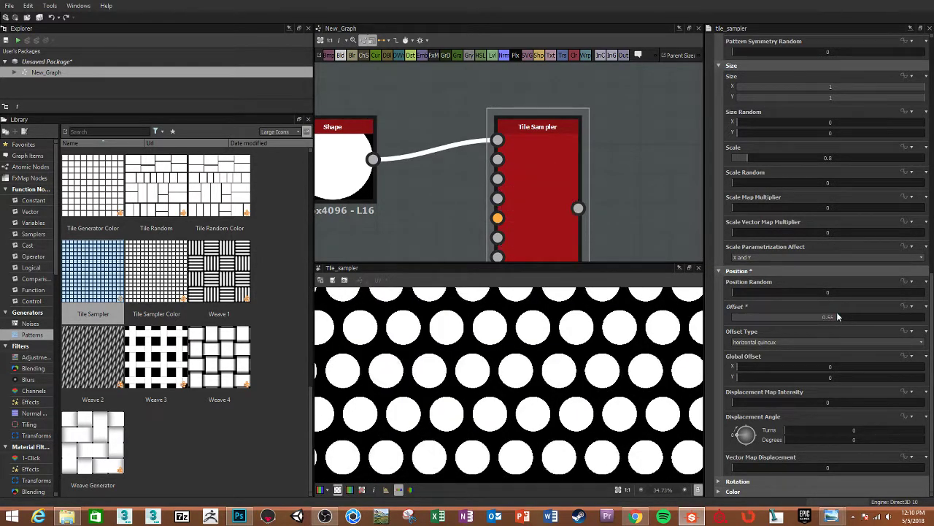
double_click(843, 317)
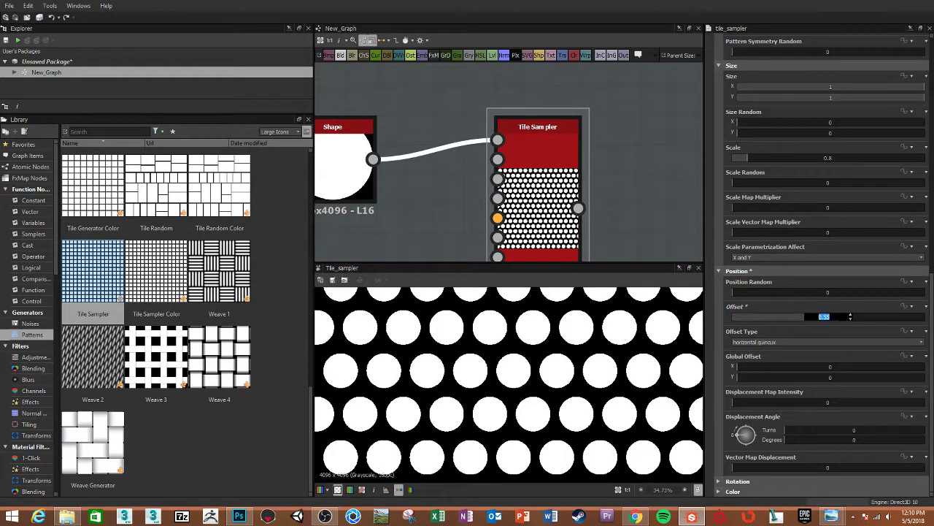
type("0.5")
key("Return")
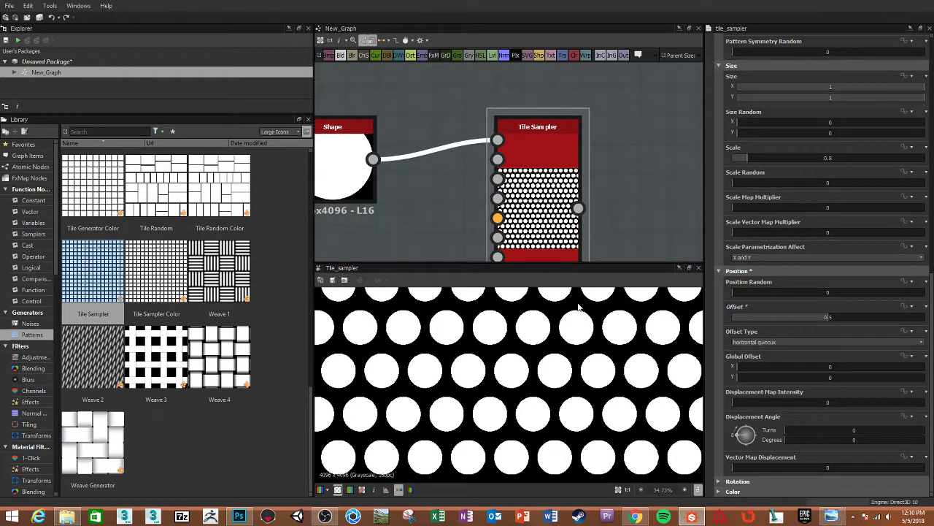
Adjust the graph and preview views, then bring up the basketball reference photo
middle_click_drag(532, 190, 543, 176)
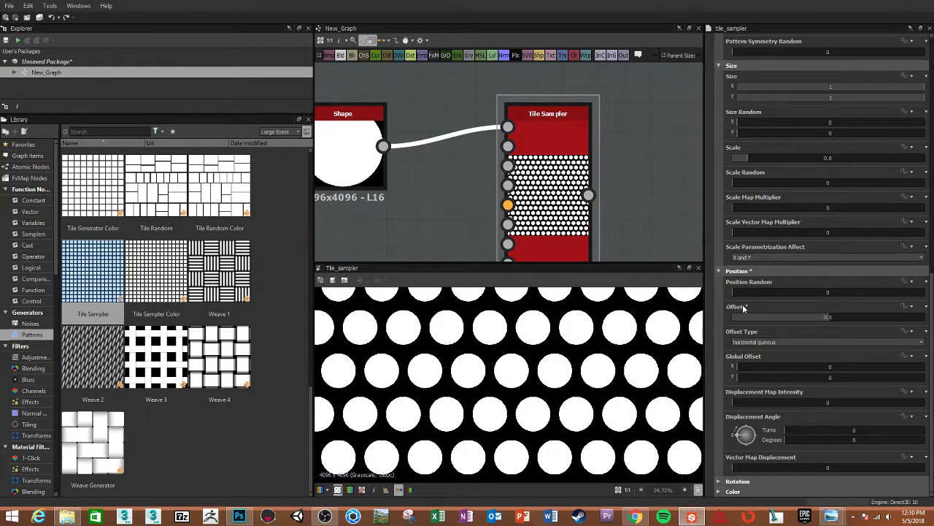
scroll(570, 372, "down", 4)
left_click(830, 516)
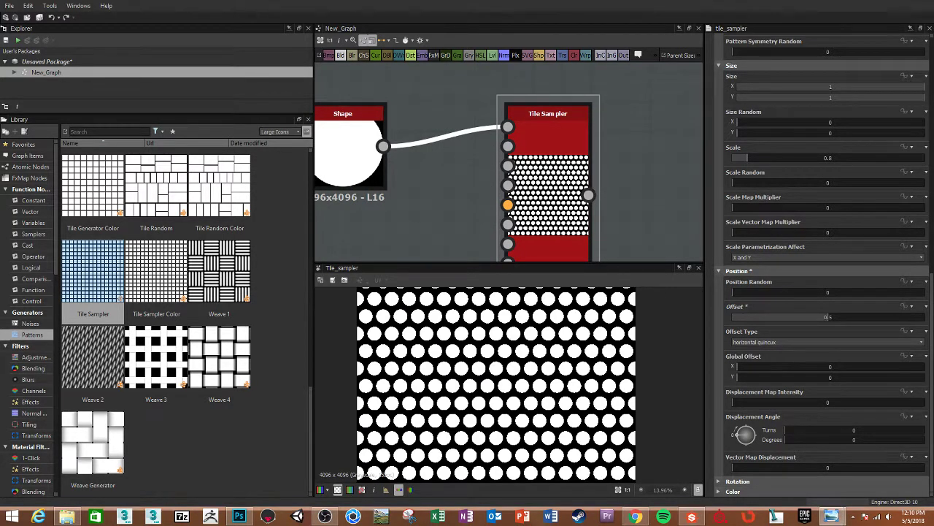
Zoom and reposition the basketball reference photo, then hide it to return to the pattern
scroll(697, 248, "up", 2)
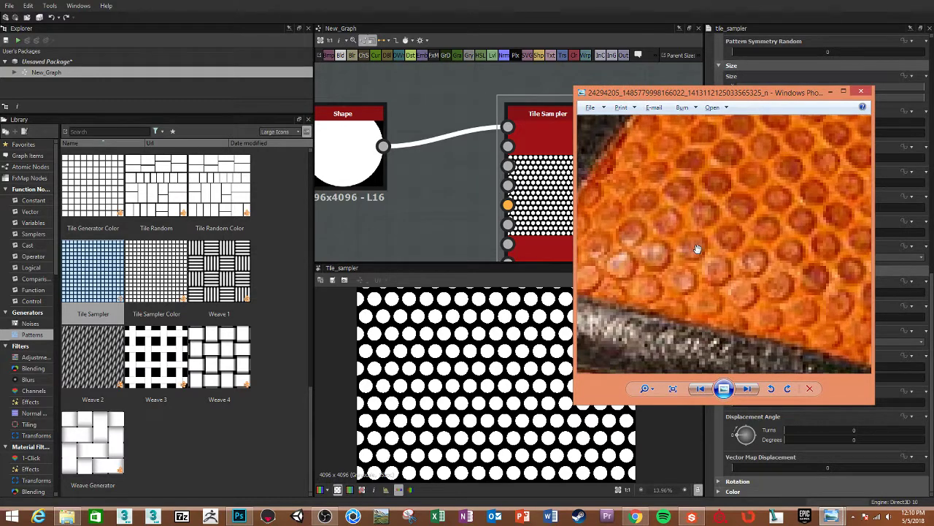
left_click_drag(667, 98, 682, 104)
left_click(831, 516)
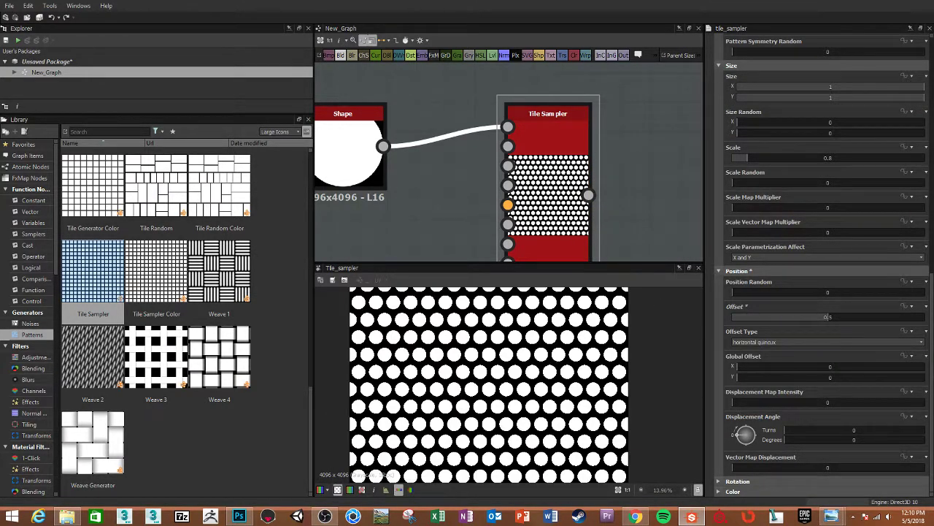
left_click(830, 516)
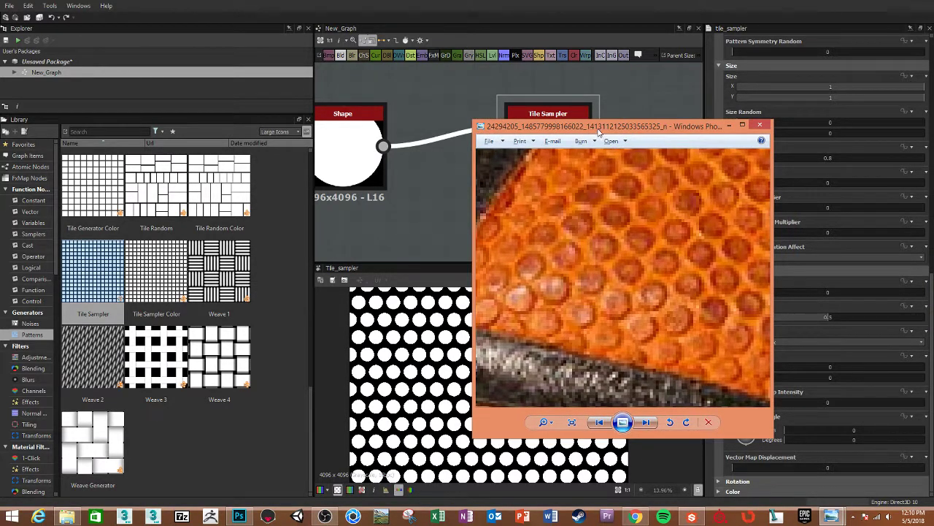
key("alt+Tab")
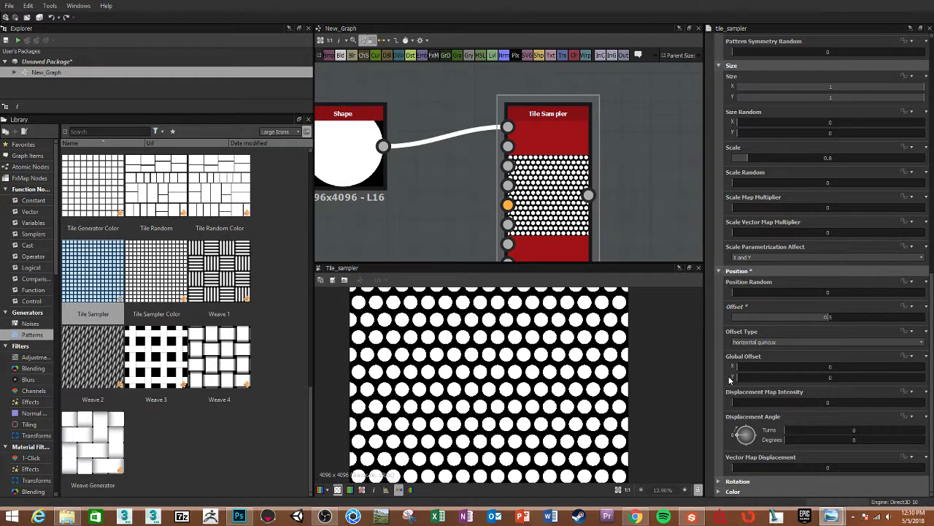
Raise the Tile Sampler scale to 0.89 so the discs nearly touch, checking tiling
scroll(734, 387, "up", 2)
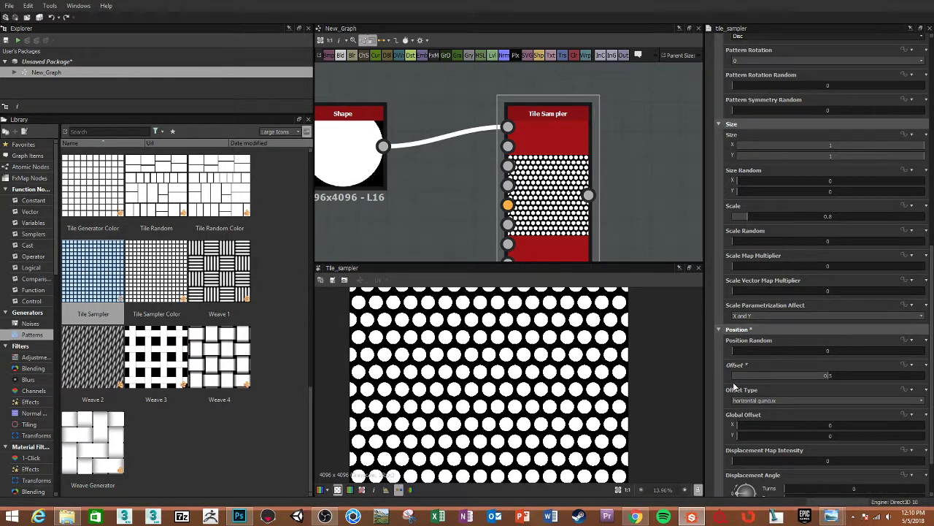
scroll(786, 218, "up", 1)
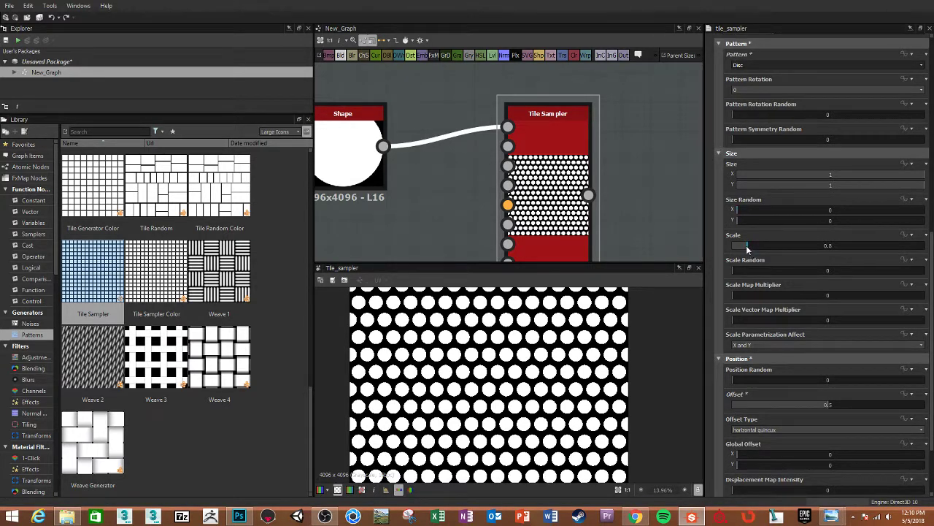
left_click_drag(745, 245, 748, 249)
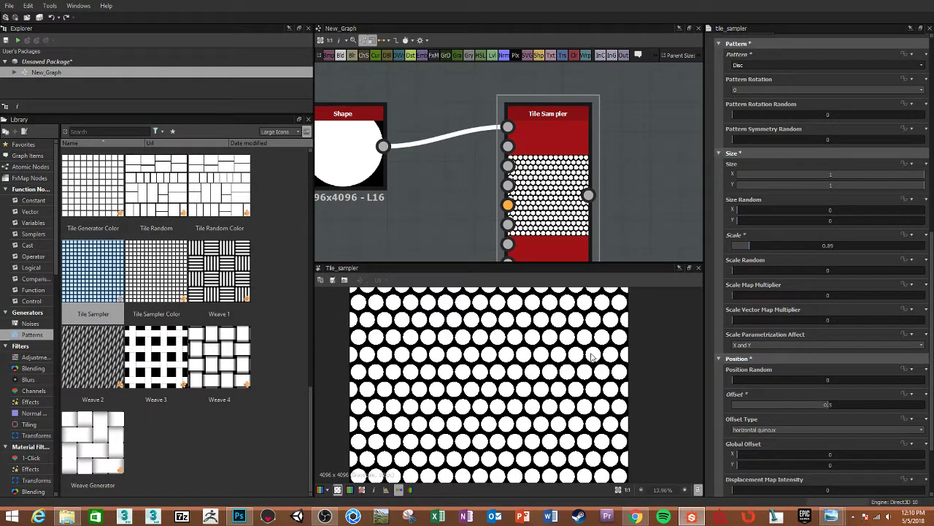
scroll(430, 338, "down", 2)
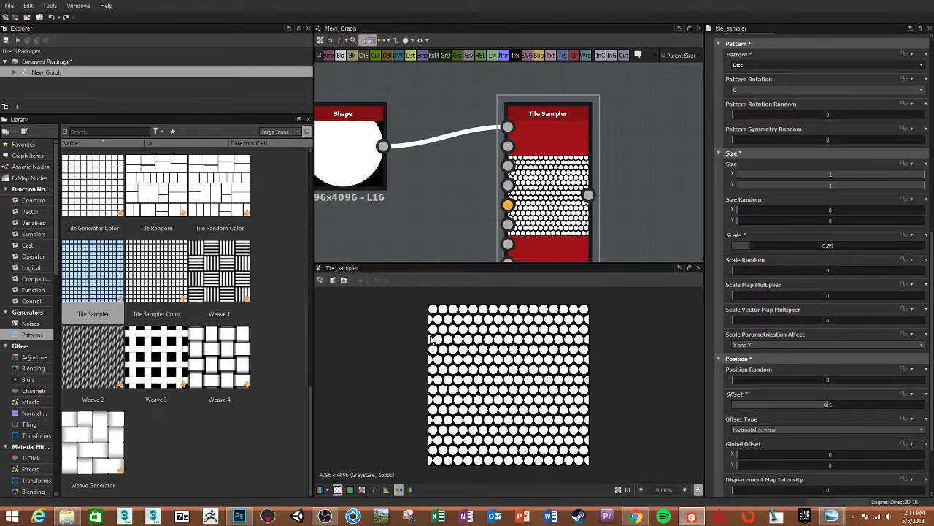
key("t")
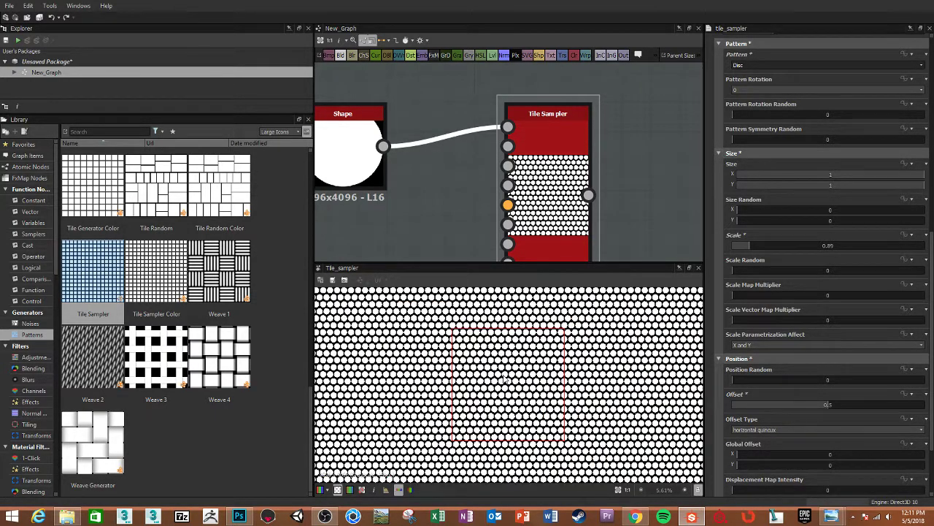
key("t")
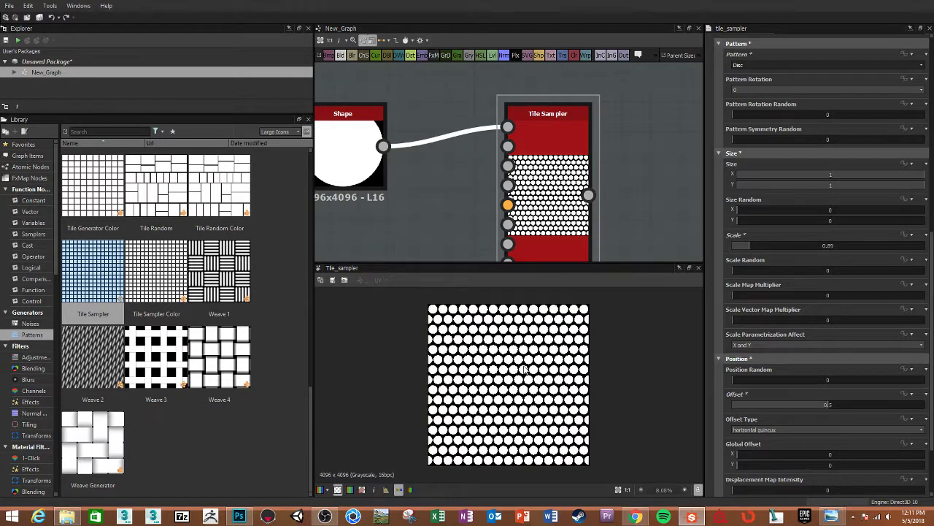
Enlarge the graph pane and move the Shape and Tile Sampler nodes up and left
scroll(548, 212, "up", 1)
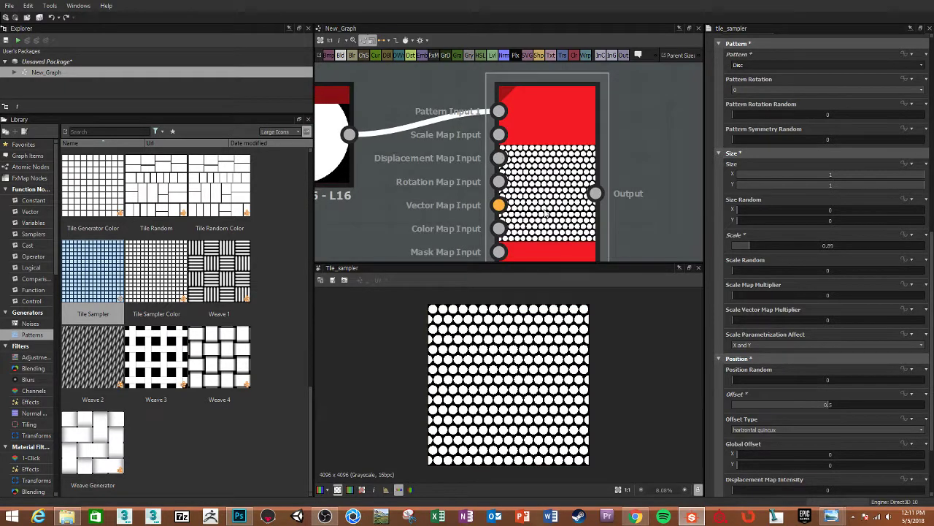
scroll(511, 336, "up", 1)
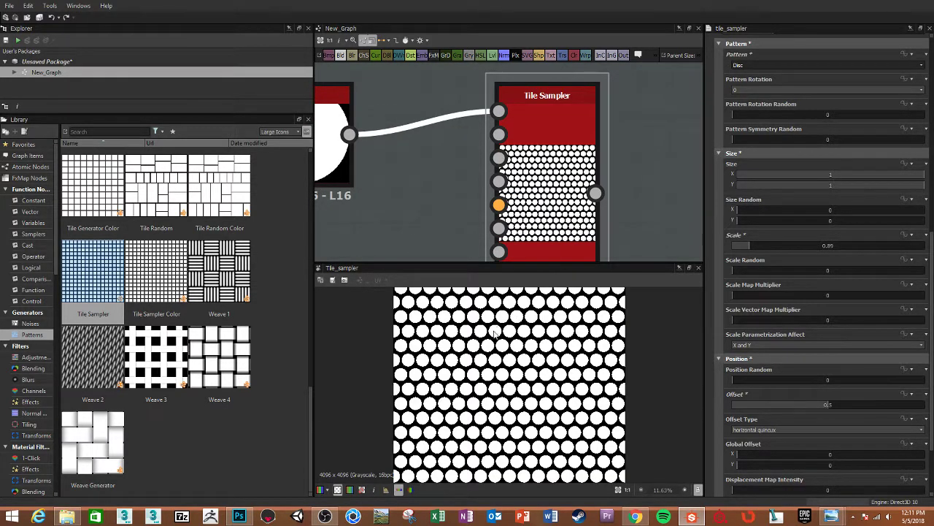
scroll(496, 372, "up", 1)
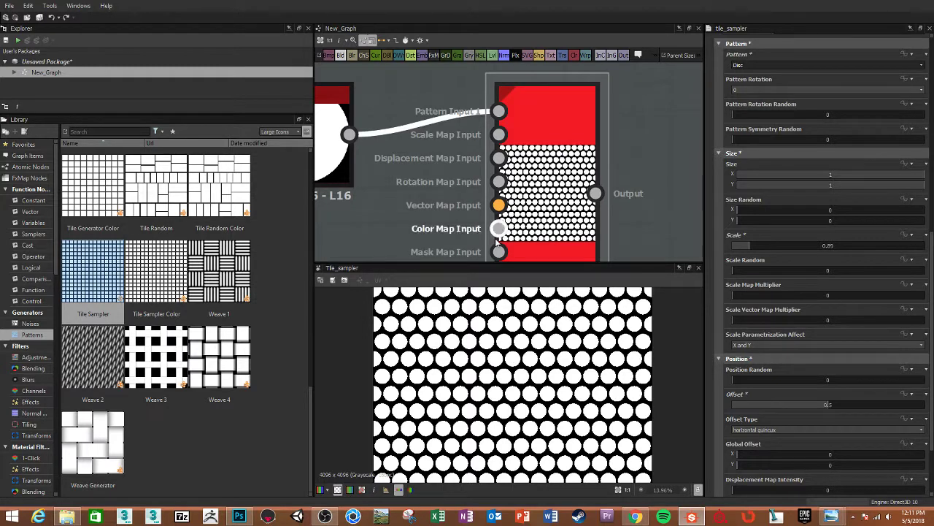
left_click_drag(465, 263, 466, 316)
scroll(504, 218, "down", 2)
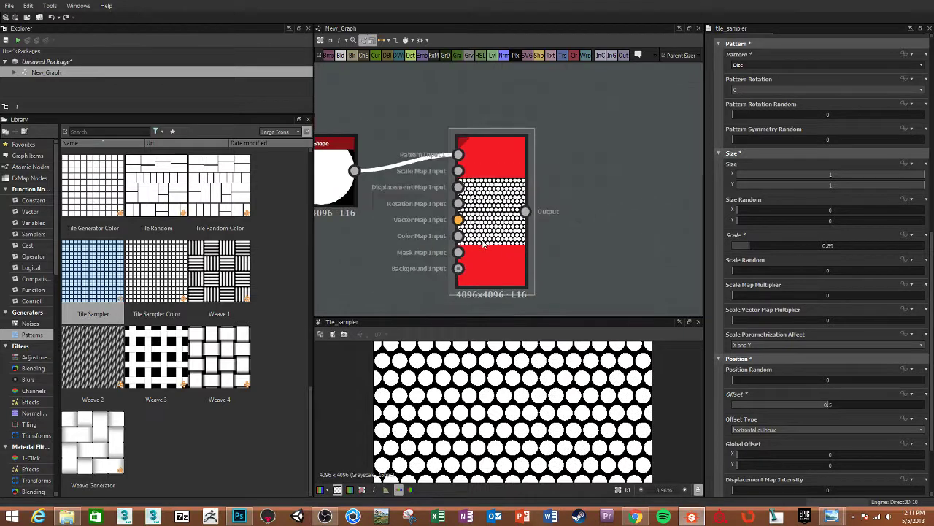
scroll(503, 218, "down", 2)
left_click_drag(407, 195, 357, 152)
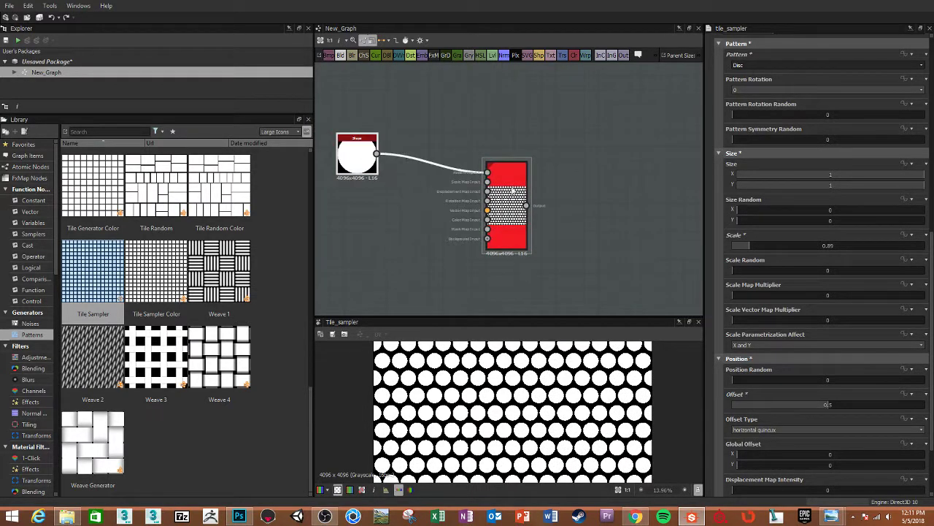
left_click_drag(507, 195, 470, 163)
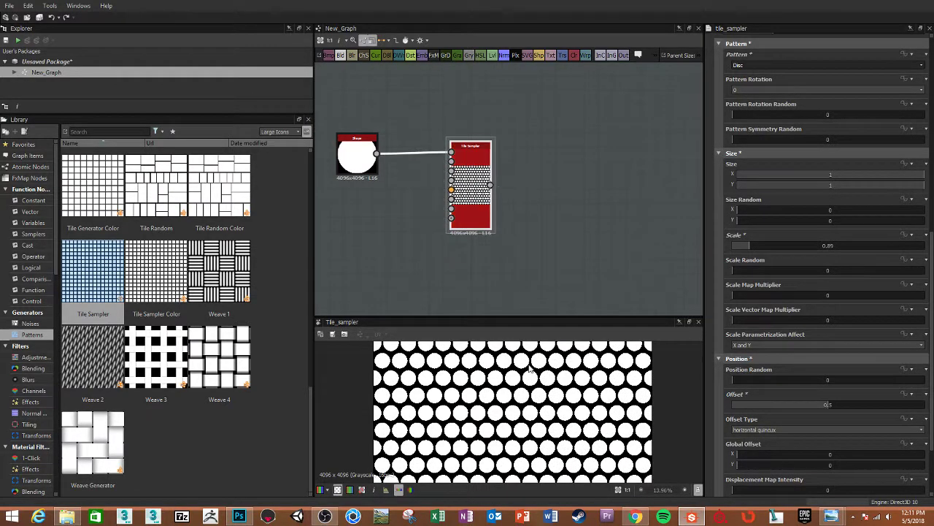
scroll(531, 394, "down", 1)
scroll(532, 394, "up", 8)
scroll(531, 383, "up", 4)
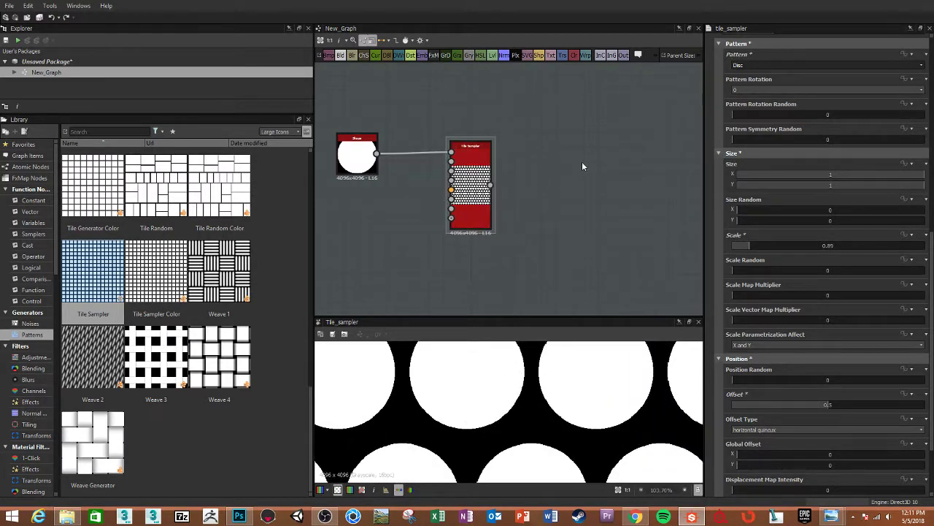
Add a Blur HQ node right of the Tile Sampler and feed the pattern into it
right_click(582, 161)
right_click(519, 157)
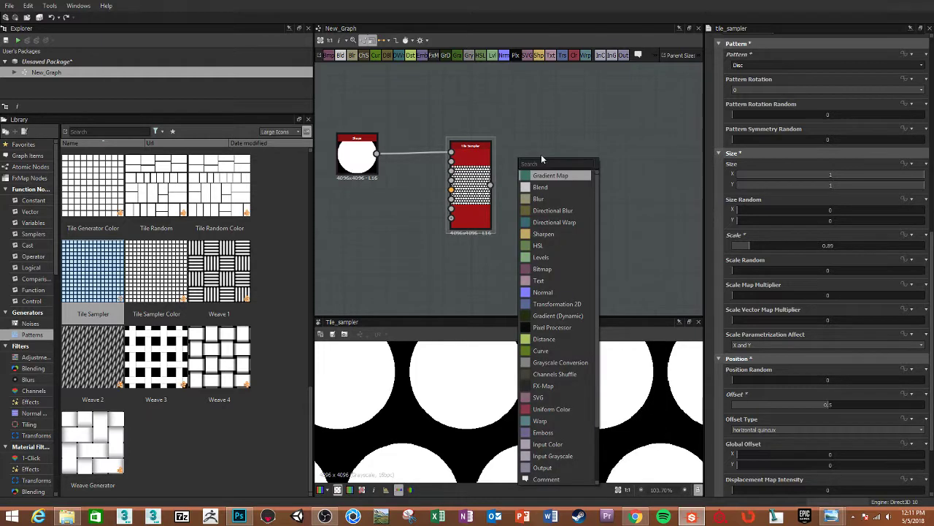
type("blur")
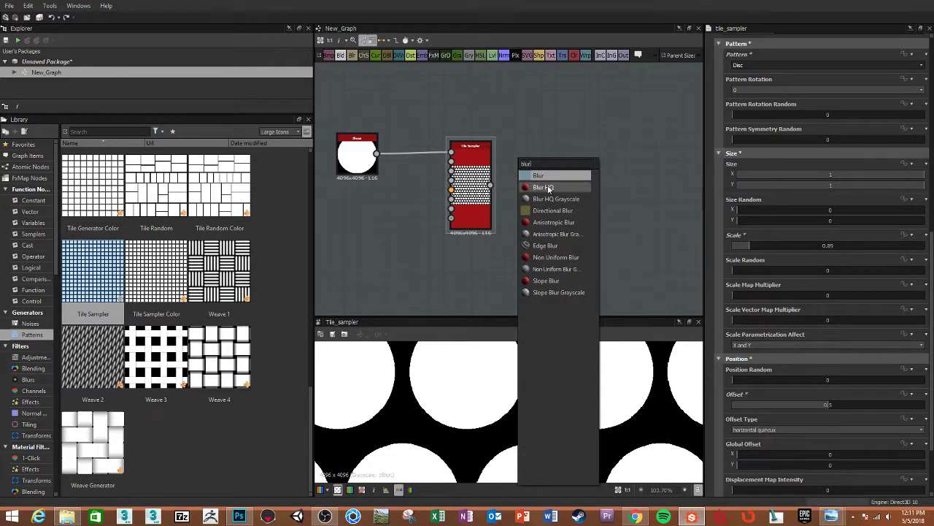
left_click(527, 187)
left_click_drag(519, 152, 546, 166)
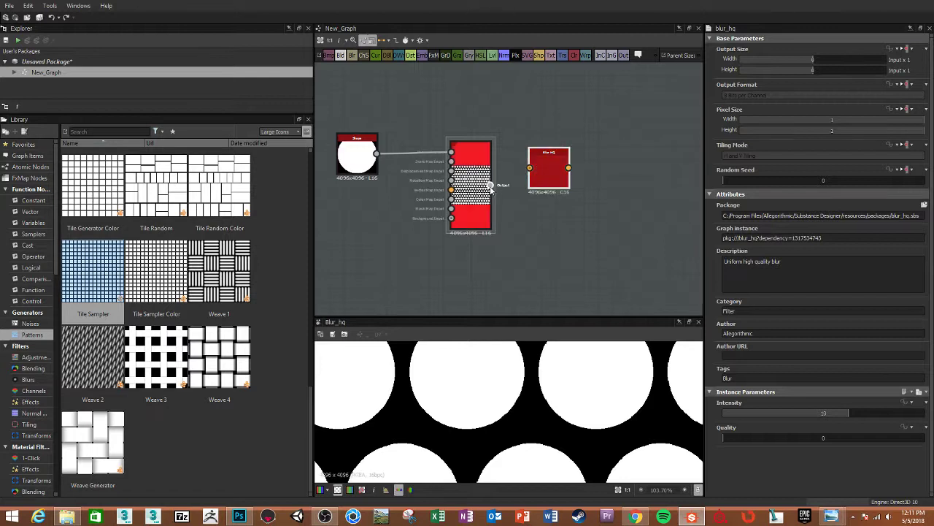
left_click_drag(490, 185, 530, 168)
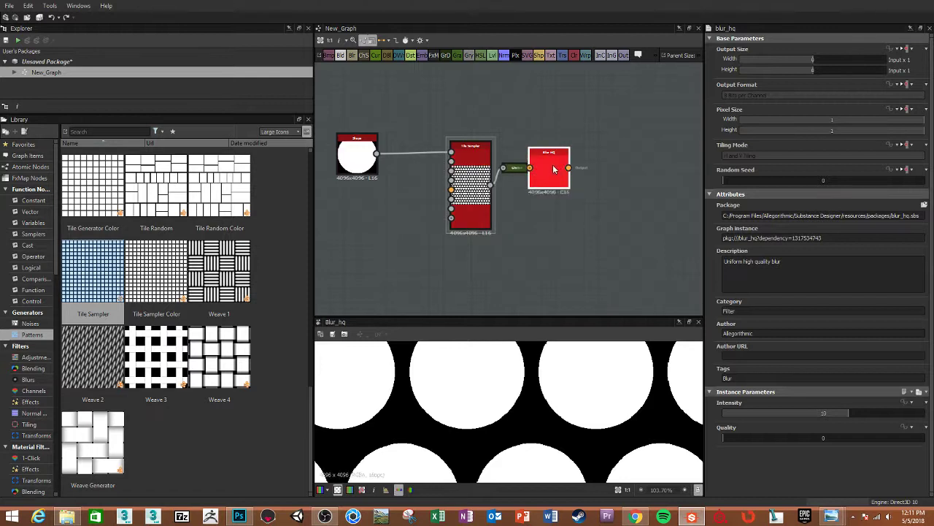
Set the Blur HQ intensity to 5.41, then disconnect it from the Tile Sampler
scroll(527, 377, "up", 1)
scroll(528, 377, "up", 2)
left_click_drag(551, 171, 576, 186)
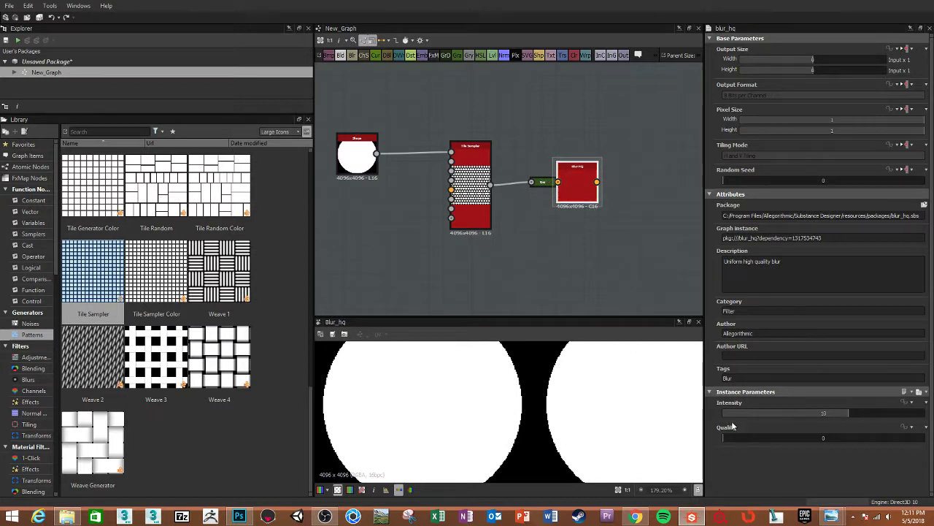
left_click_drag(767, 413, 790, 413)
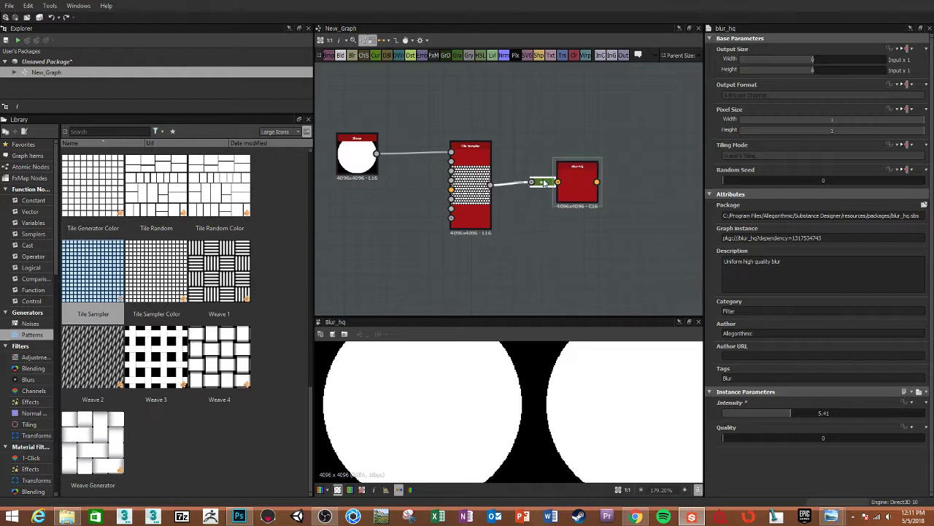
left_click_drag(546, 183, 528, 194)
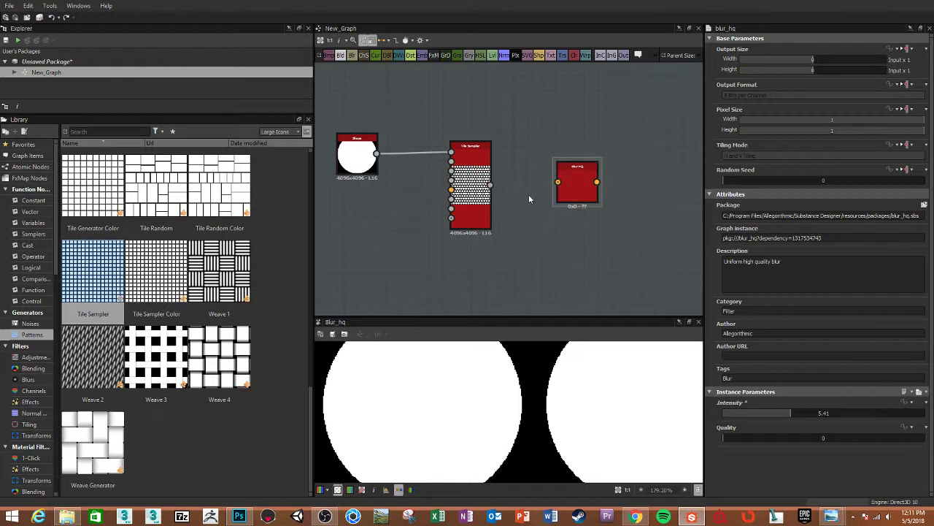
left_click_drag(489, 185, 495, 188)
Insert a Gradient Map after the Tile Sampler and connect it into Blur HQ
left_click(491, 183)
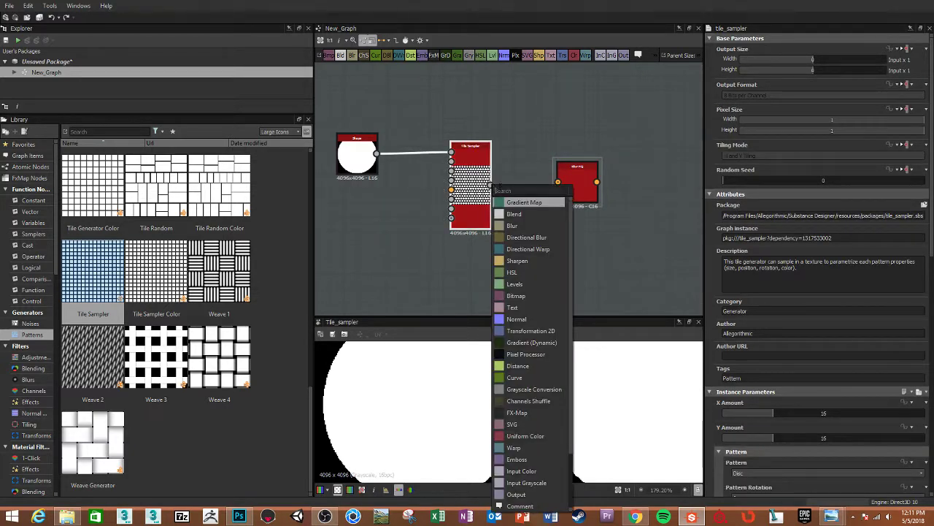
left_click(525, 203)
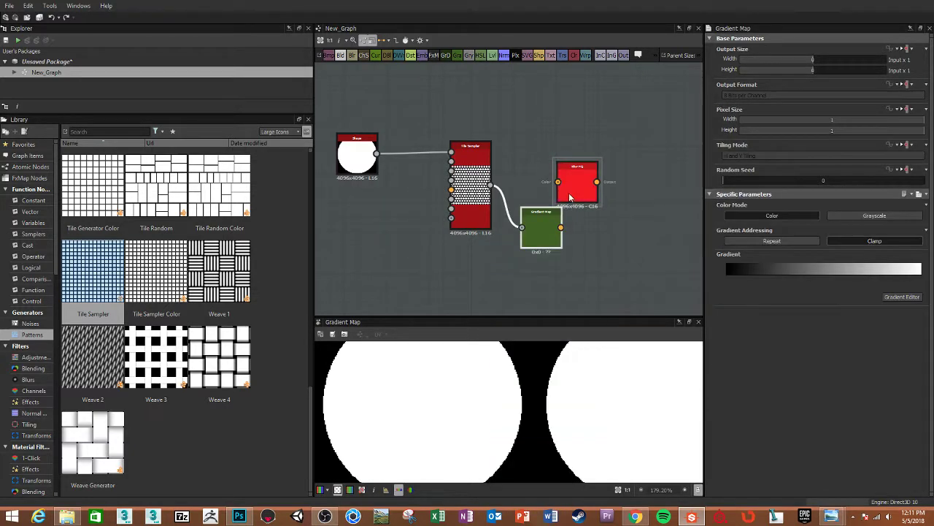
left_click_drag(561, 227, 572, 182)
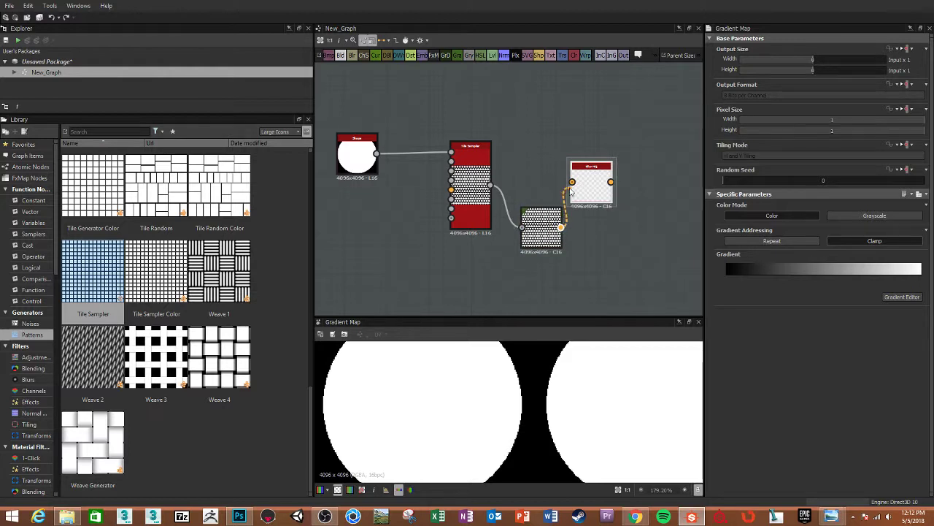
left_click(585, 195)
double_click(586, 194)
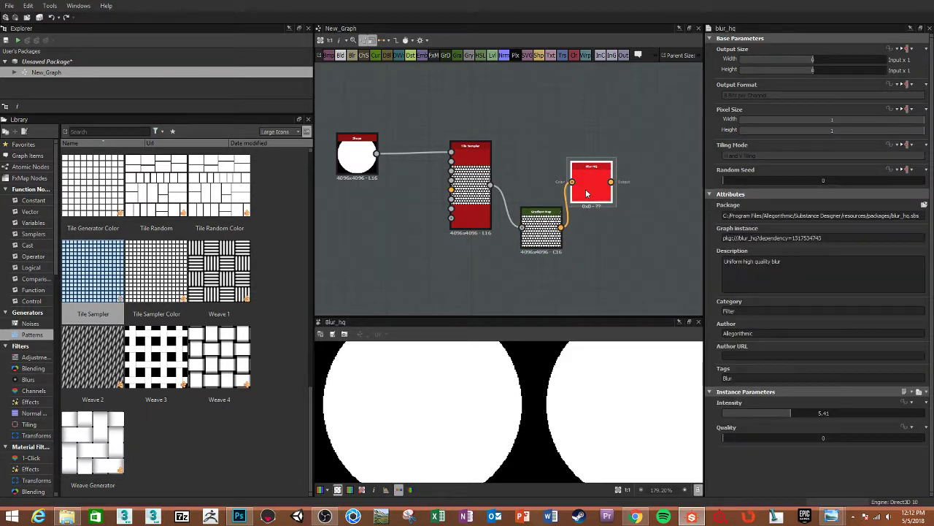
Lower the Blur HQ intensity to 0.31 and set its quality to 1
left_click_drag(594, 203, 616, 218)
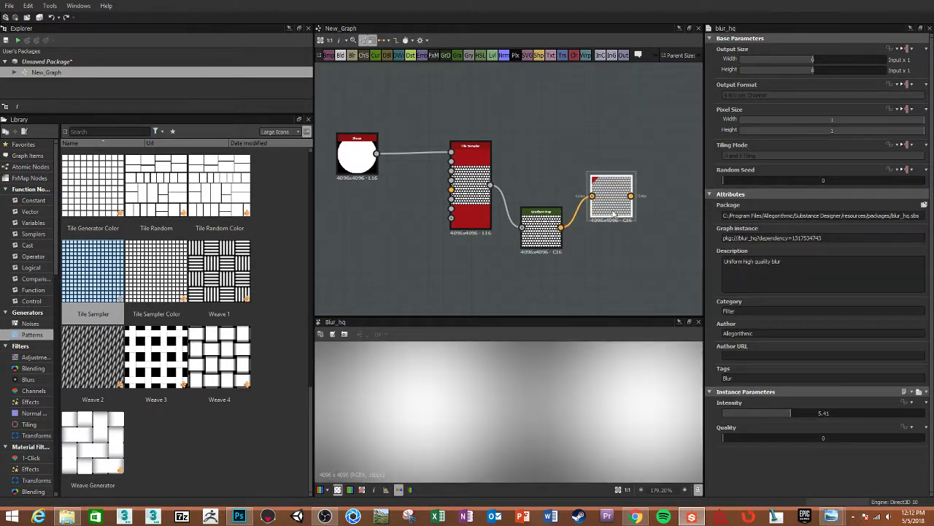
left_click(737, 414)
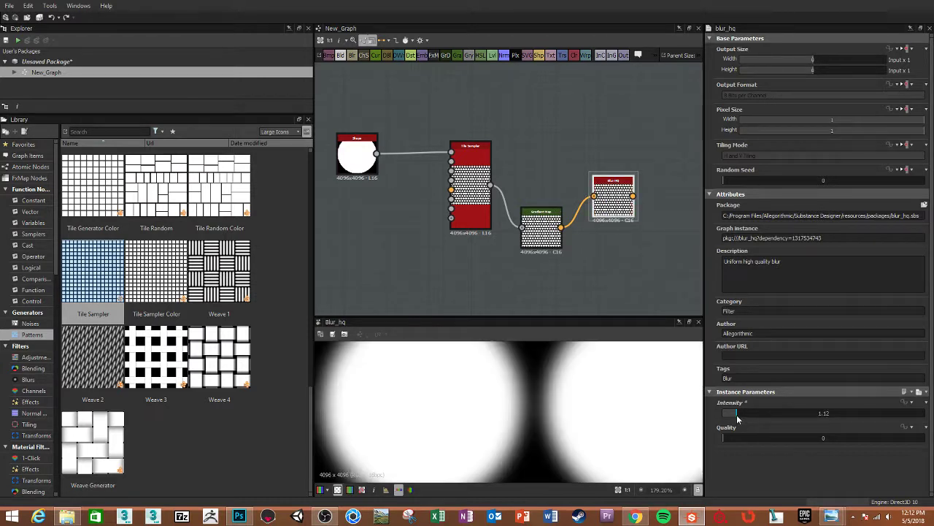
left_click_drag(735, 417, 725, 414)
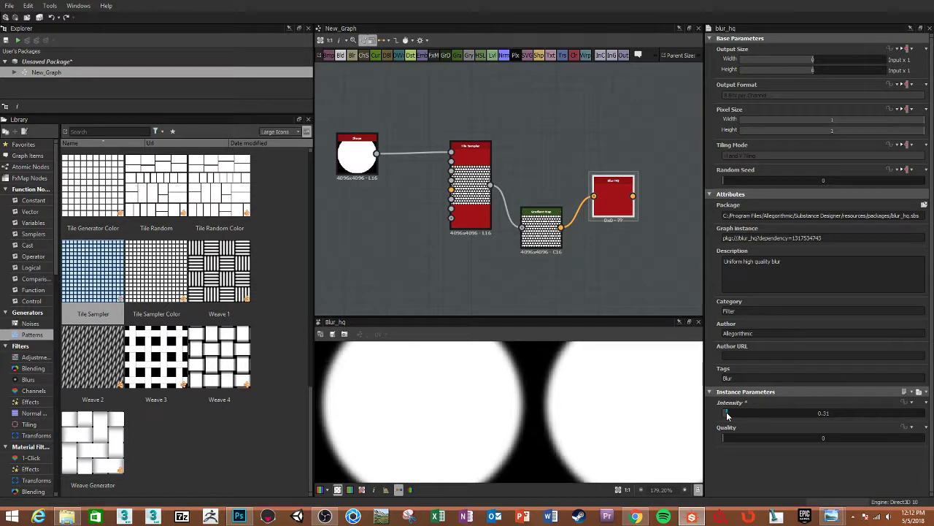
left_click(731, 437)
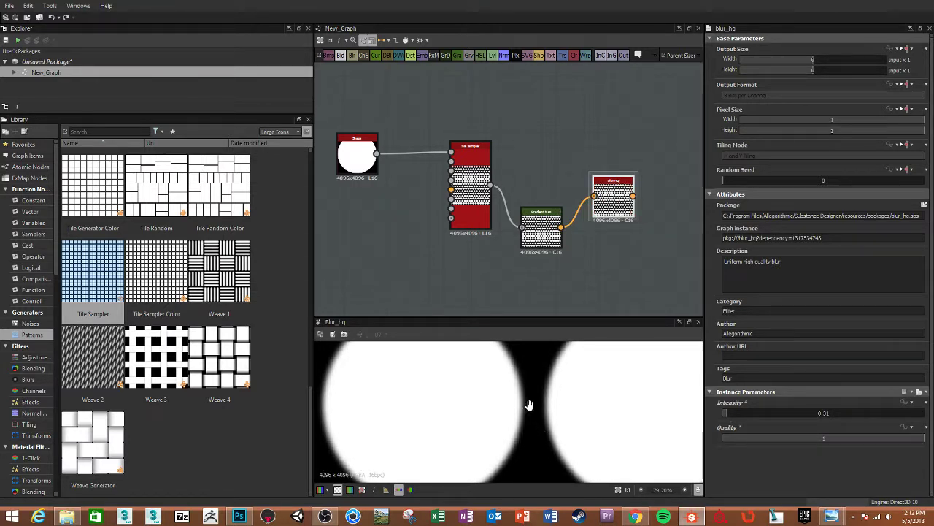
scroll(518, 390, "down", 1)
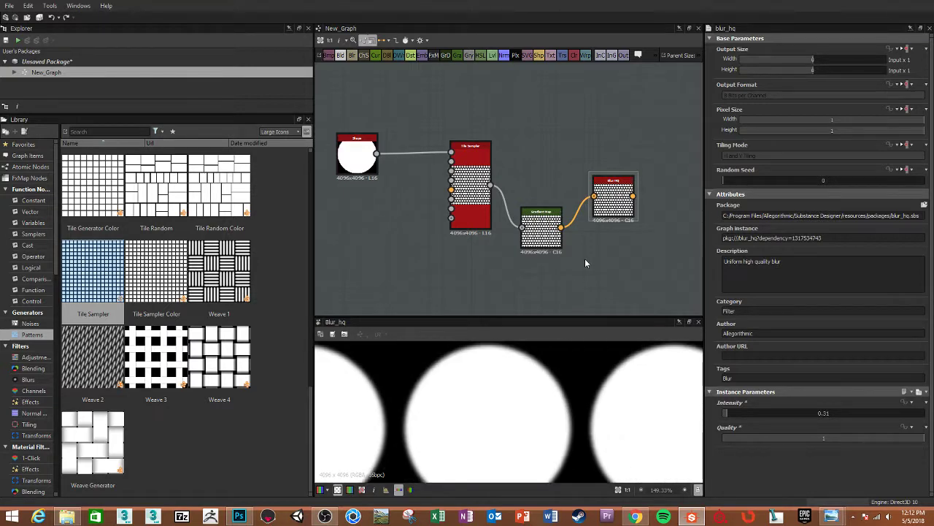
middle_click_drag(585, 259, 518, 254)
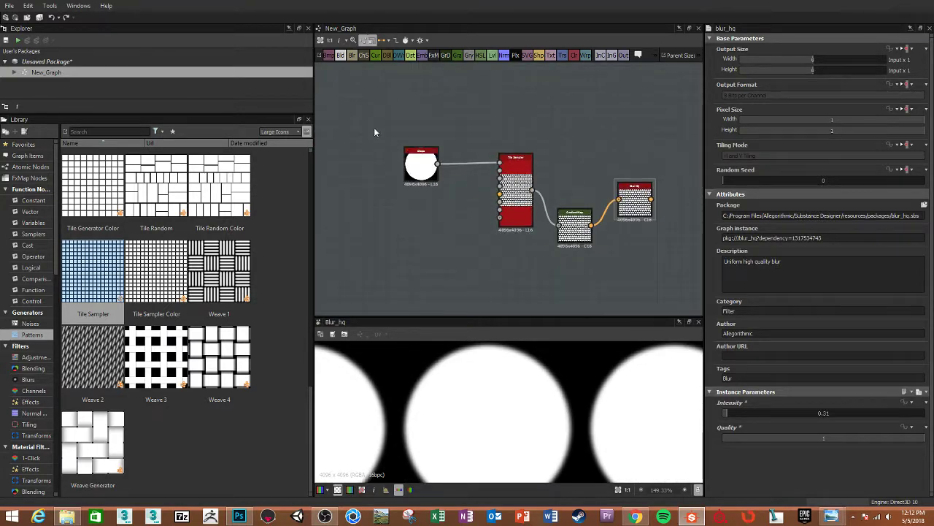
middle_click_drag(593, 208, 522, 202)
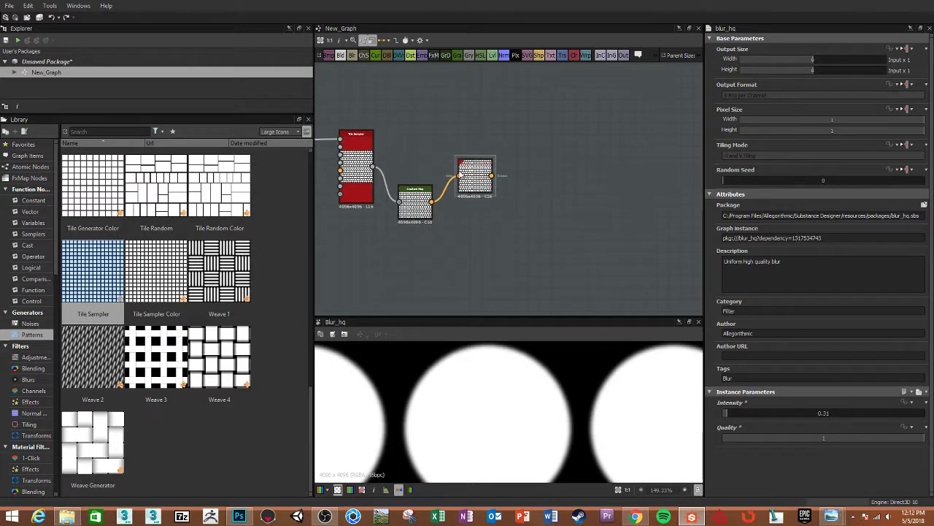
Add a Normal node after the Blur HQ output, dock the 3D view and frame the graph
left_click_drag(491, 199, 520, 176)
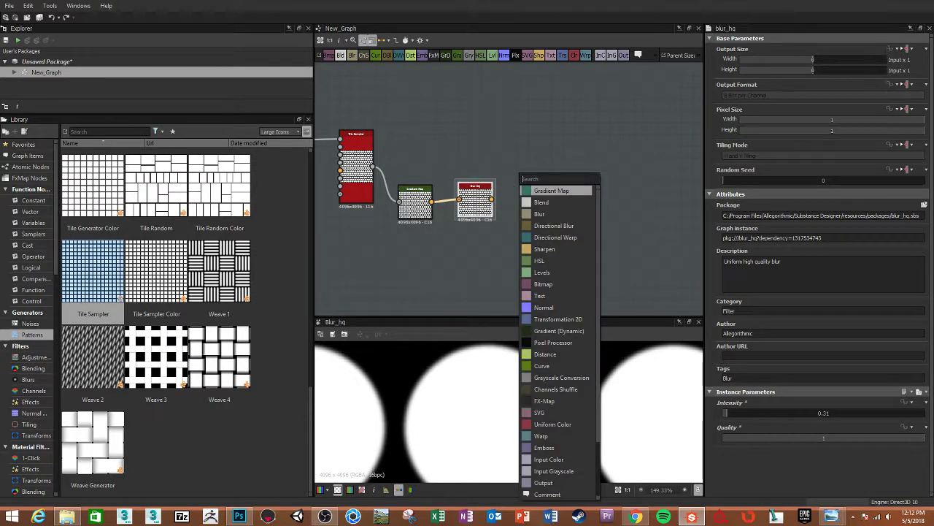
type("nor")
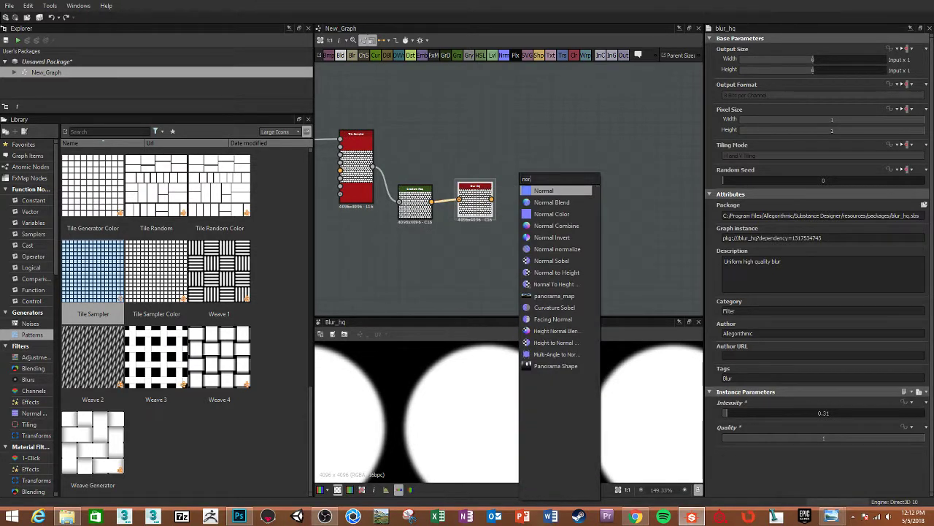
left_click(551, 190)
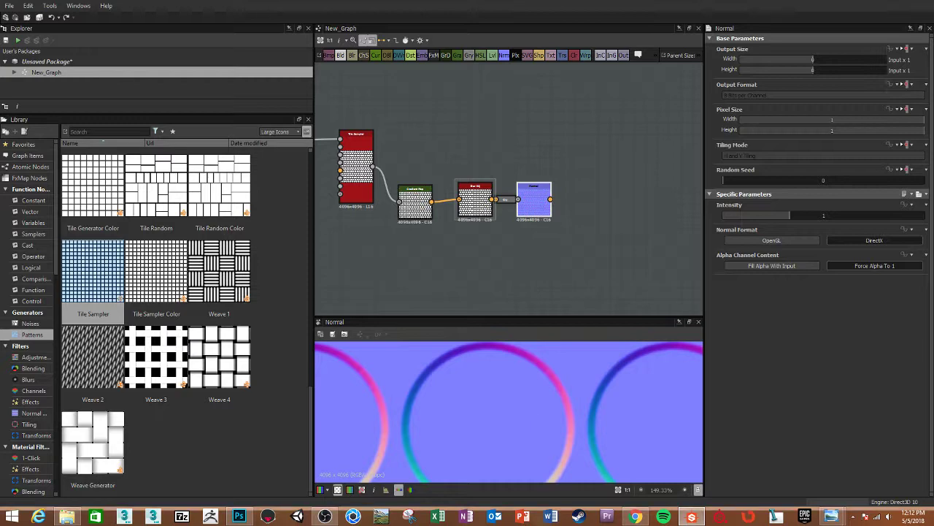
mouse_move(434, 207)
left_mouse_down()
mouse_move(176, 224)
mouse_move(803, 383)
mouse_move(317, 357)
left_mouse_up()
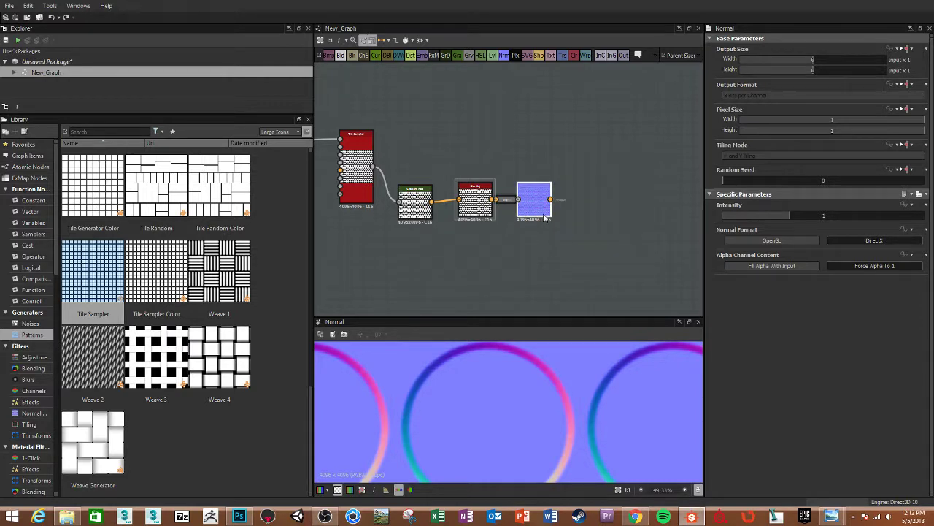
key("f")
scroll(558, 219, "up", 3)
Wire the Normal node into the Normal output and check the embossed circles in 3D
middle_click_drag(558, 218, 533, 173)
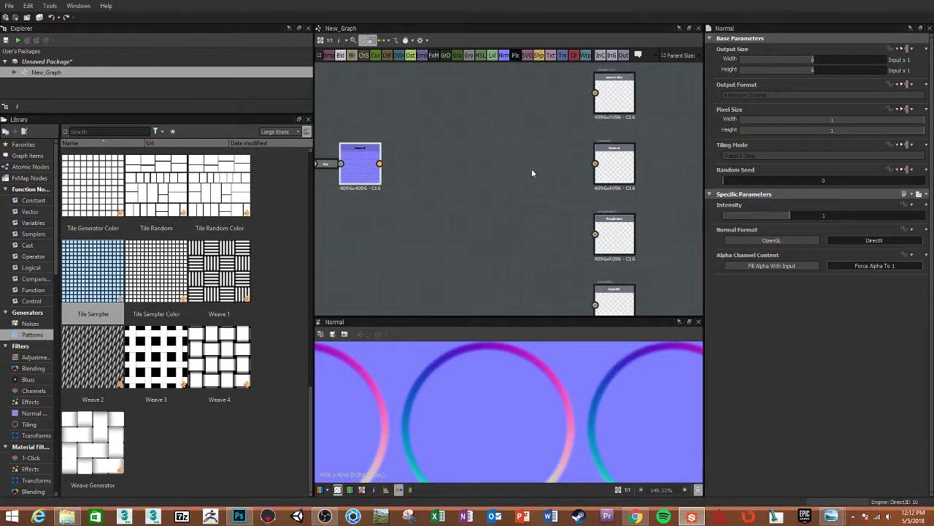
left_click_drag(380, 164, 614, 165)
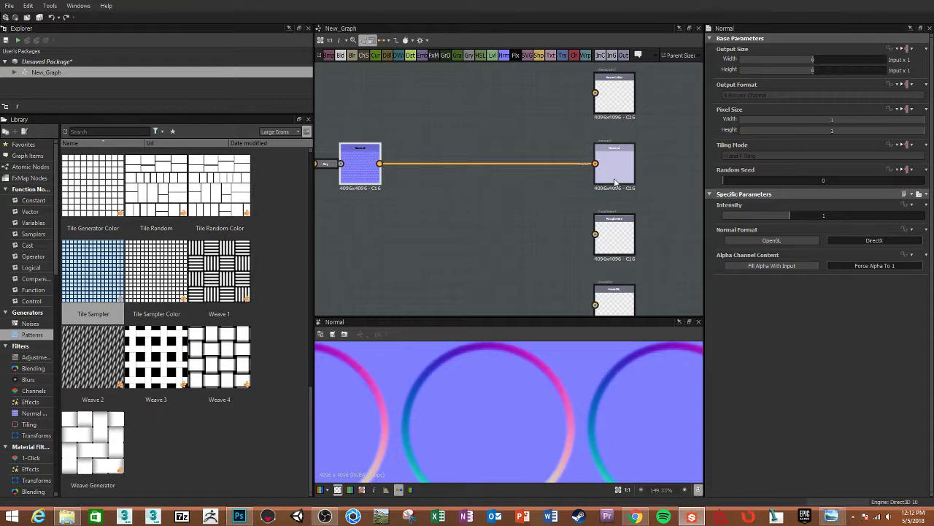
left_click(614, 182)
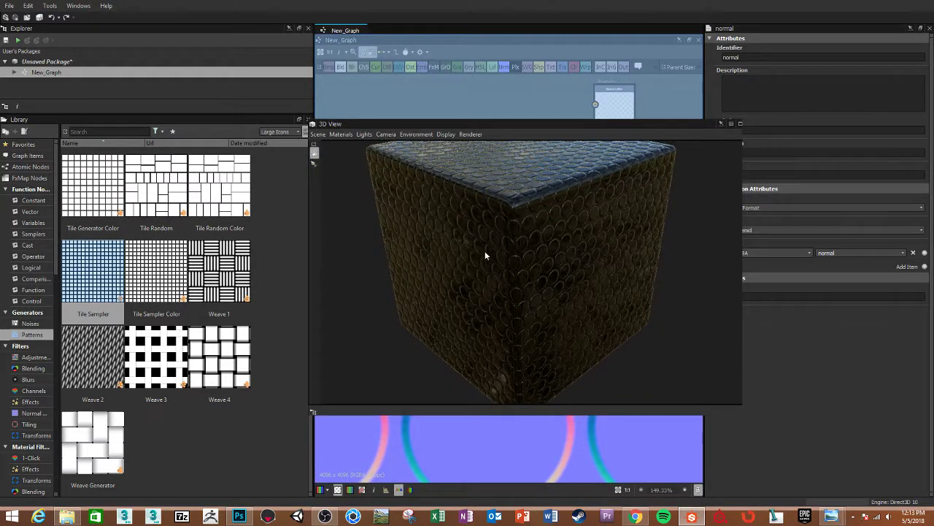
mouse_move(540, 245)
left_mouse_down()
mouse_move(808, 193)
mouse_move(599, 76)
mouse_move(514, 71)
mouse_move(508, 143)
mouse_move(501, 160)
mouse_move(493, 153)
mouse_move(501, 138)
mouse_move(501, 163)
mouse_move(497, 146)
mouse_move(530, 222)
mouse_move(507, 173)
mouse_move(511, 149)
mouse_move(511, 192)
mouse_move(503, 192)
mouse_move(513, 203)
left_mouse_up()
scroll(501, 160, "up", 3)
scroll(494, 135, "up", 2)
scroll(494, 153, "down", 2)
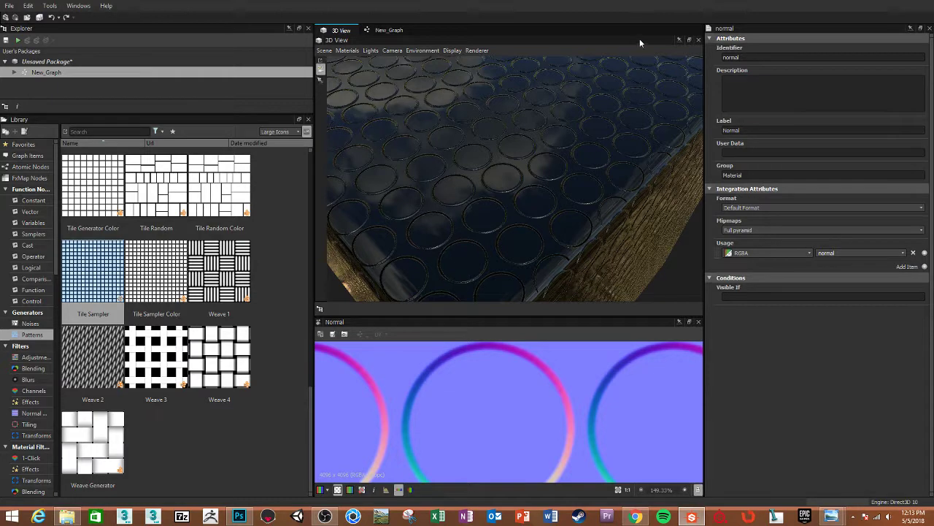
left_click(698, 39)
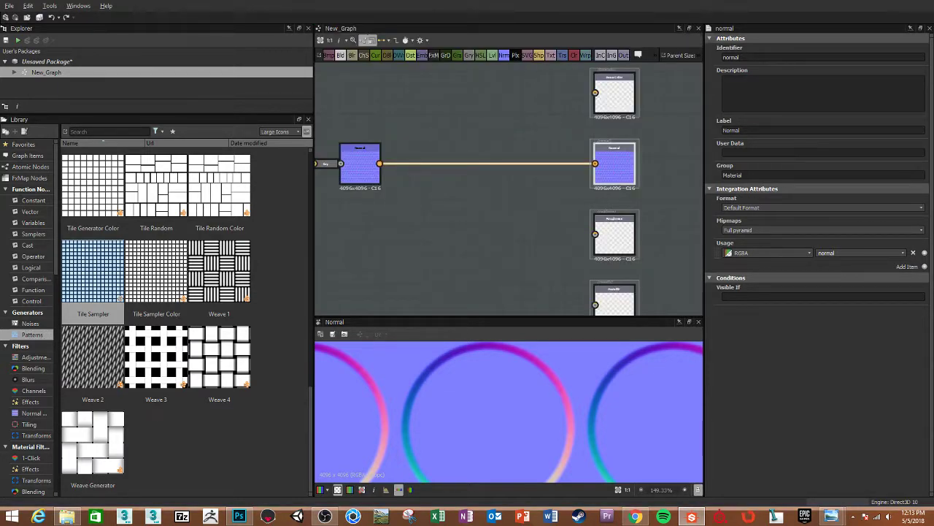
Set the Normal node's intensity to 5
middle_click_drag(482, 204, 511, 206)
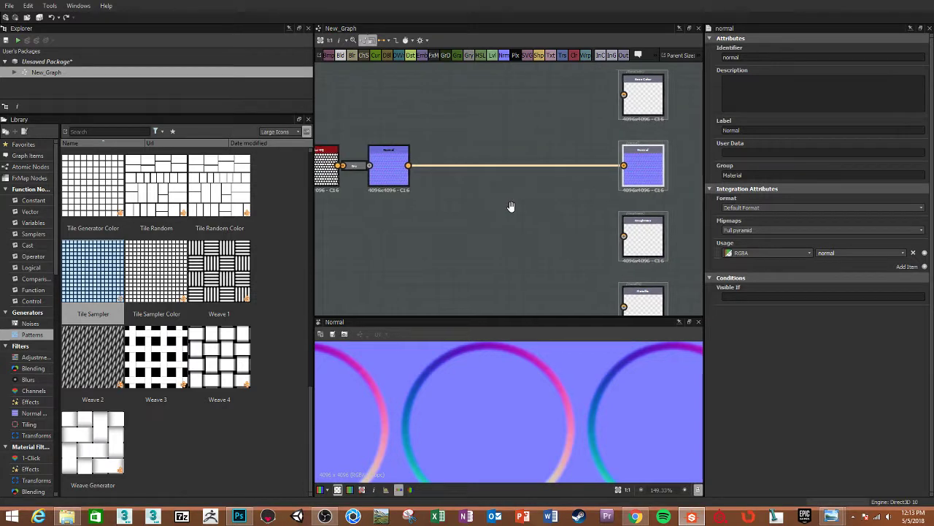
left_click(387, 166)
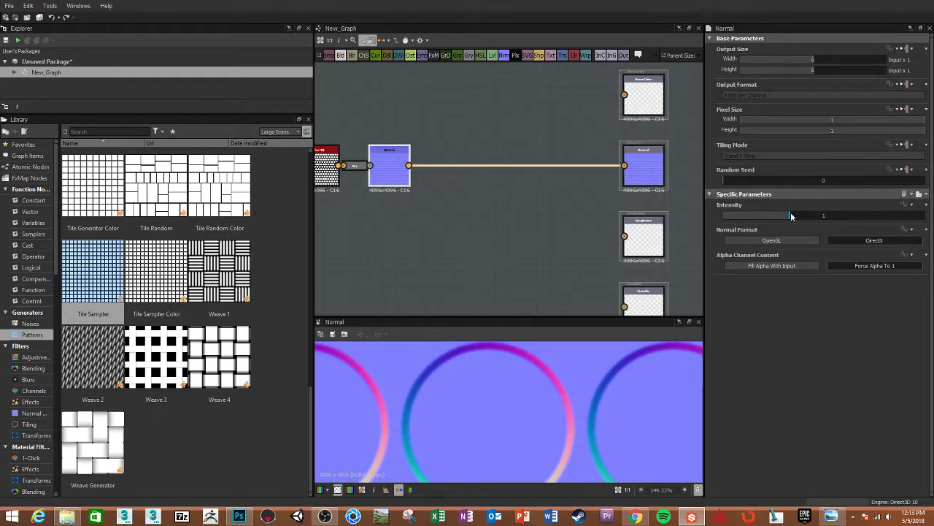
left_click_drag(791, 216, 821, 216)
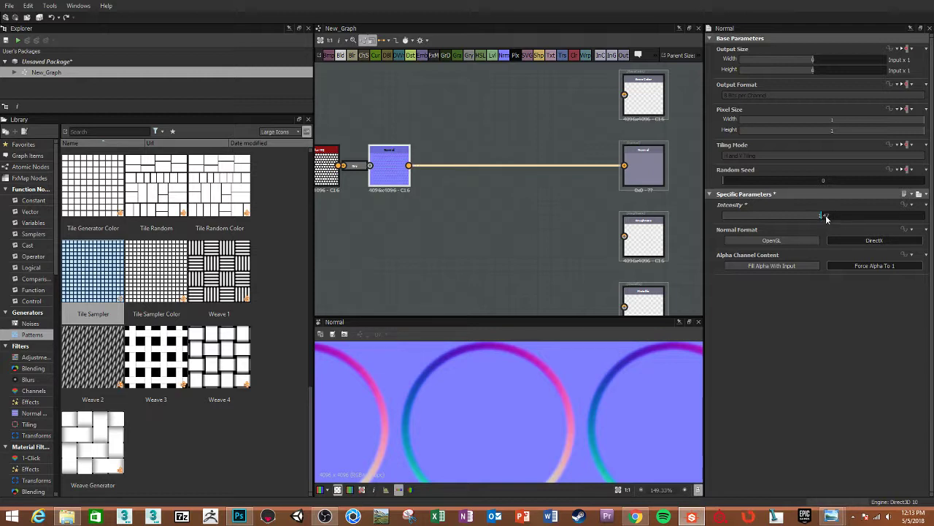
type("5")
key("Return")
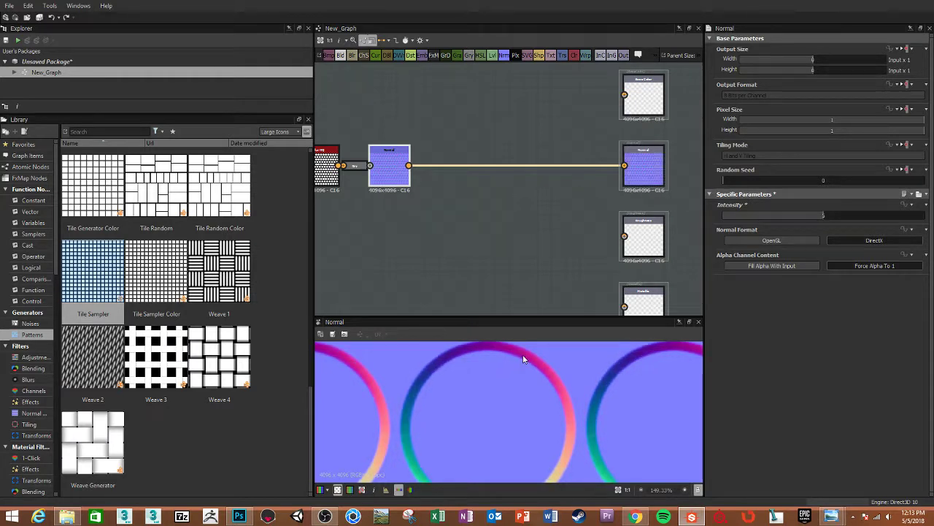
left_click(480, 222)
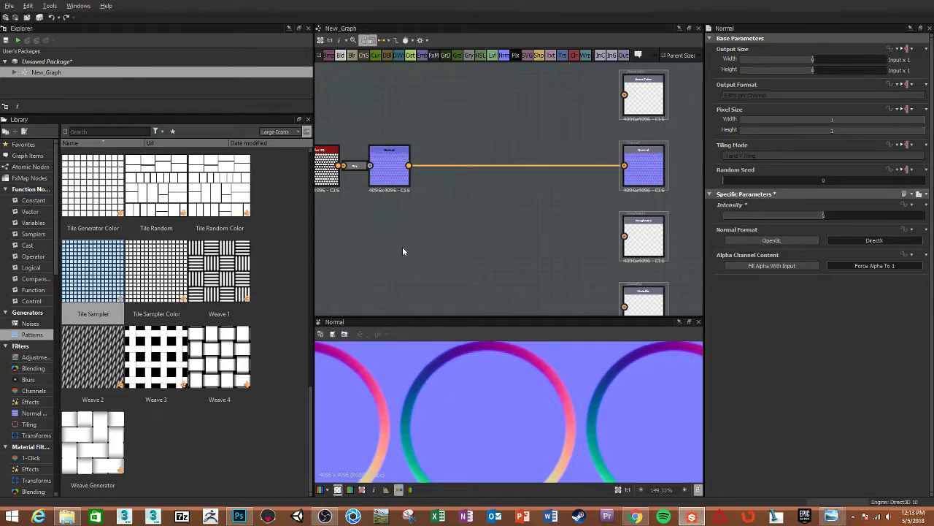
Set the Blur HQ intensity to 0.5 and frame the graph and normal map
middle_click_drag(402, 251, 501, 256)
scroll(441, 183, "up", 3)
scroll(442, 182, "up", 2)
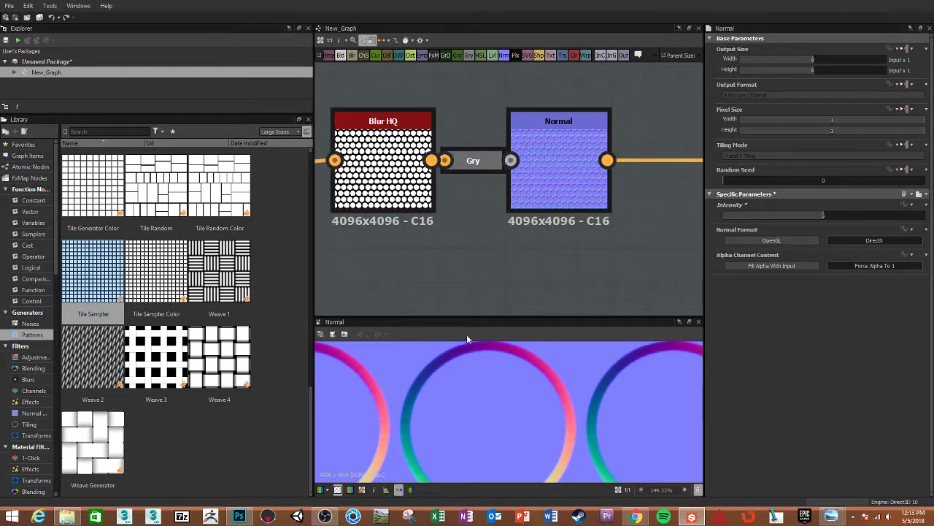
scroll(538, 394, "up", 2)
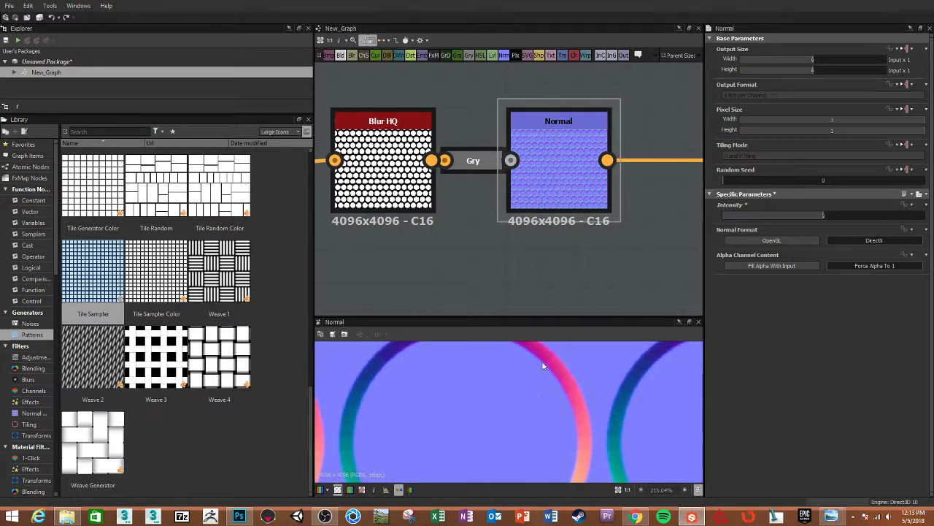
scroll(572, 400, "down", 2)
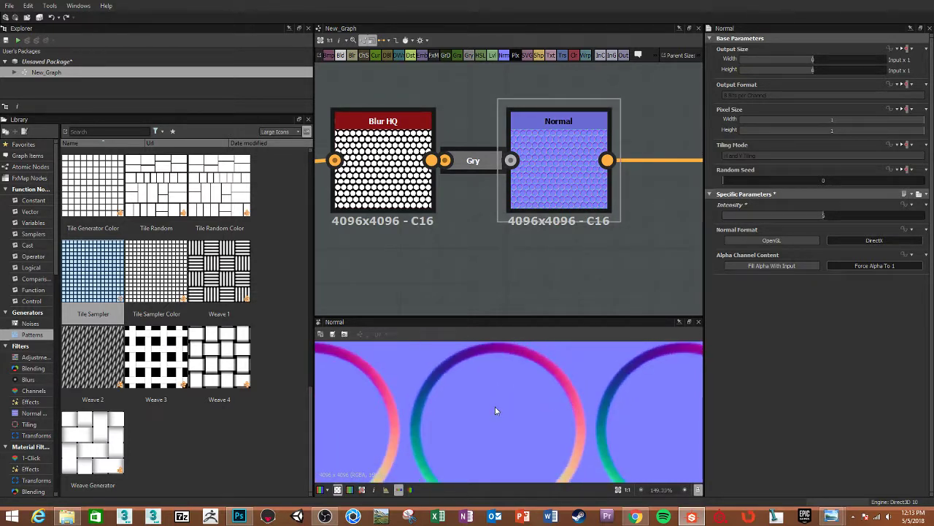
left_click(395, 162)
double_click(834, 413)
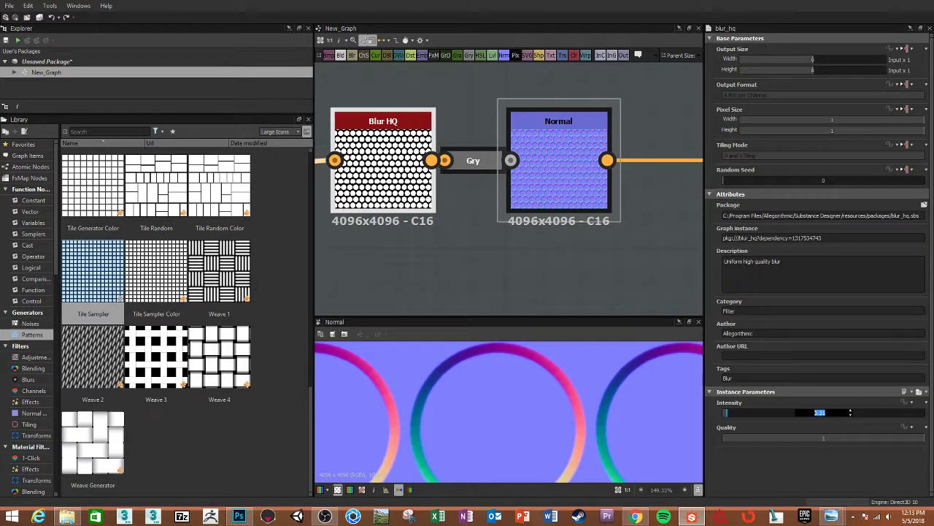
type("0.5")
key("Return")
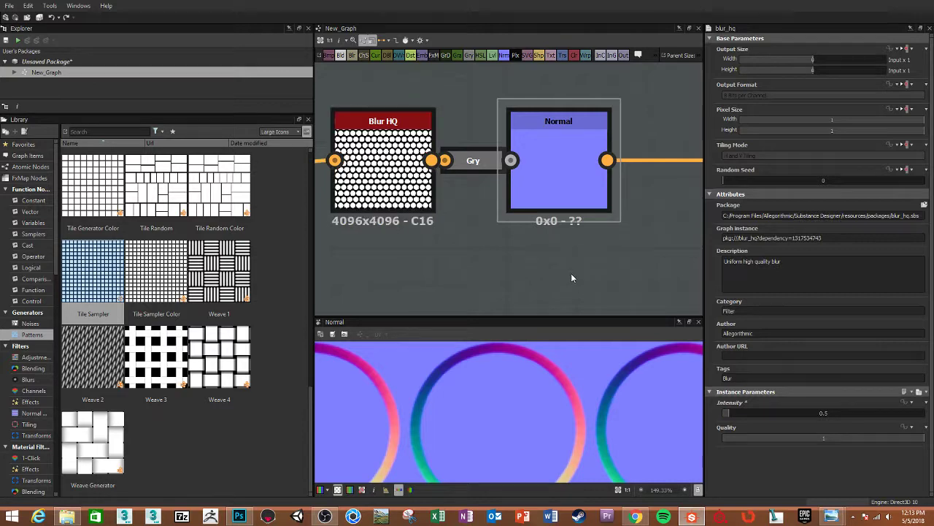
left_click(557, 206)
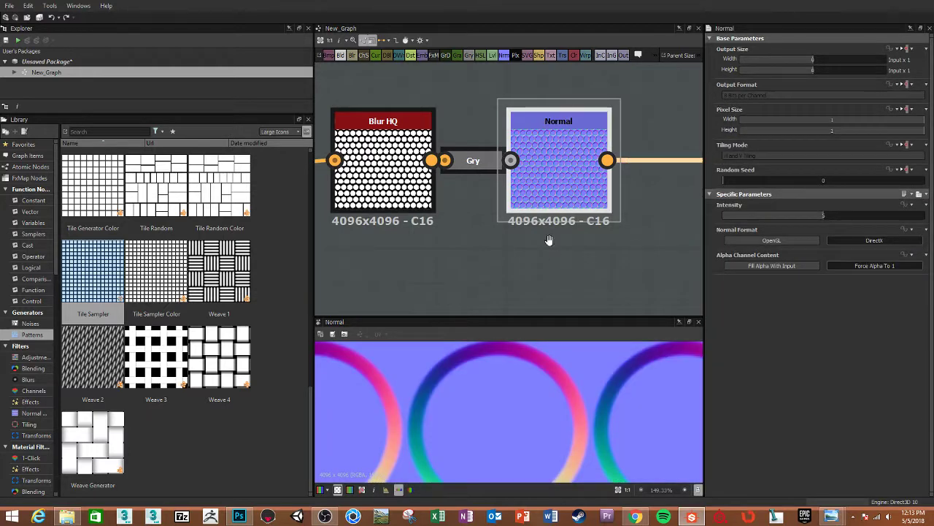
scroll(550, 241, "down", 2)
key("f")
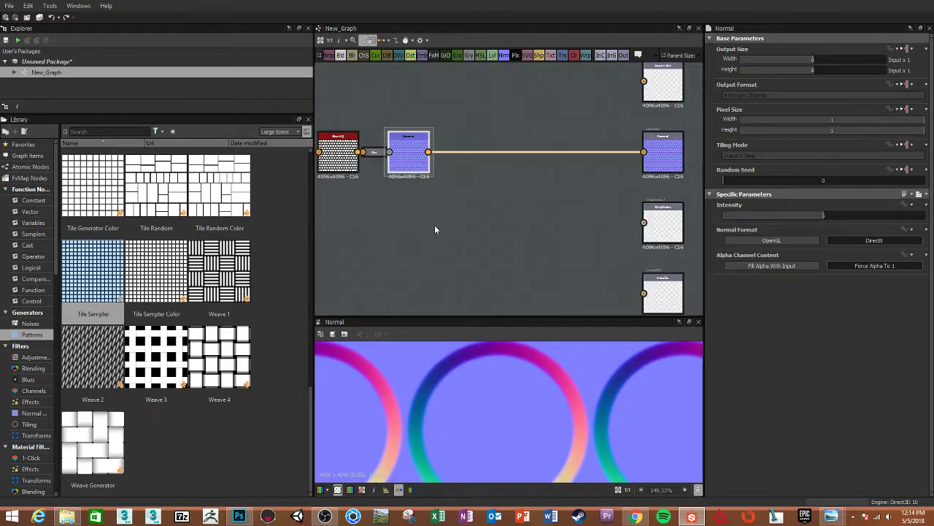
key("f")
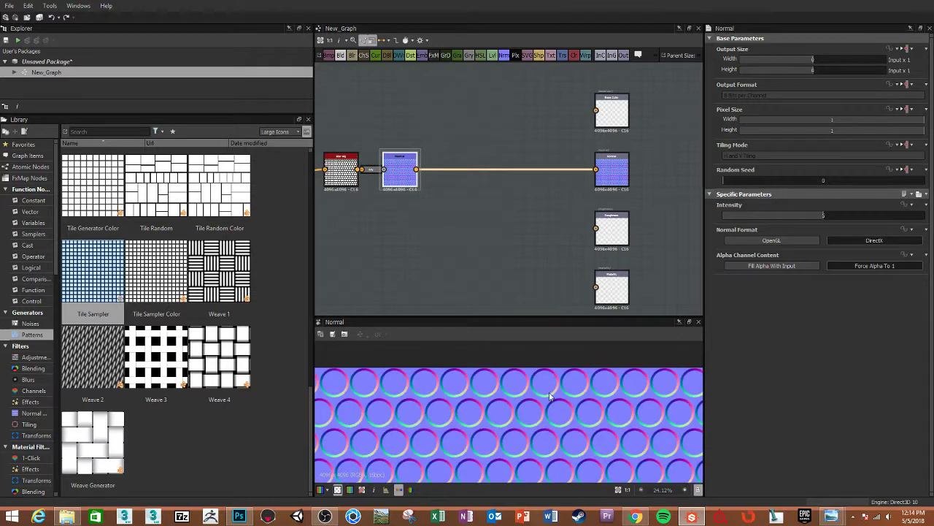
Add an Ambient Occlusion (HBAO) node after the Normal node using the 'ao' search
middle_click_drag(442, 208, 498, 203)
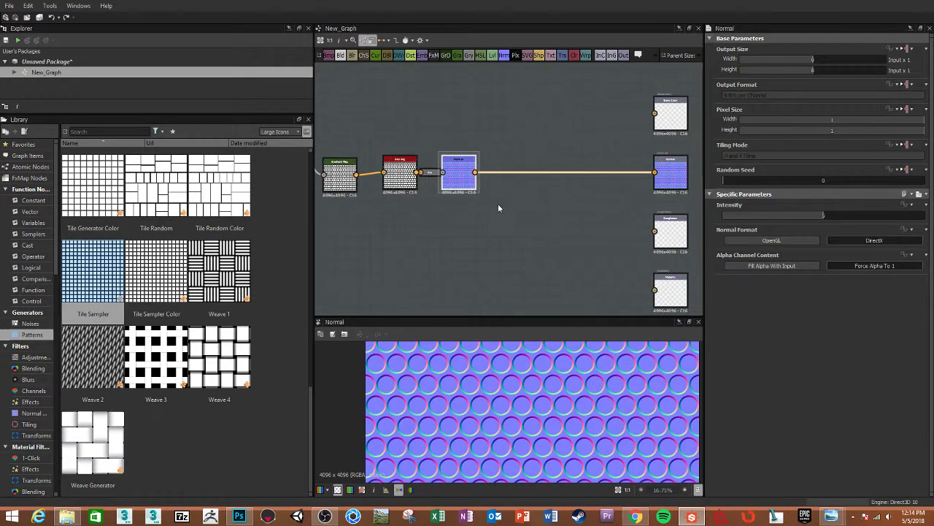
scroll(453, 198, "up", 2)
key("space")
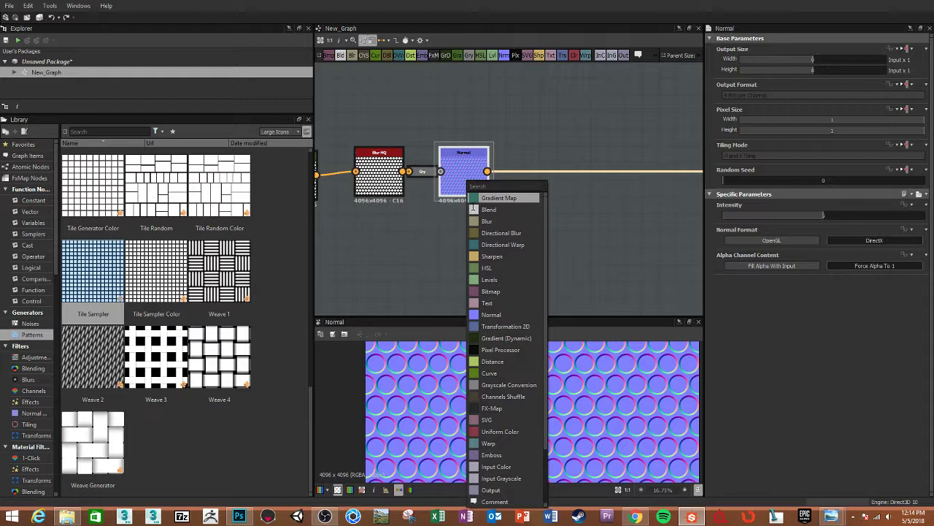
type("ao")
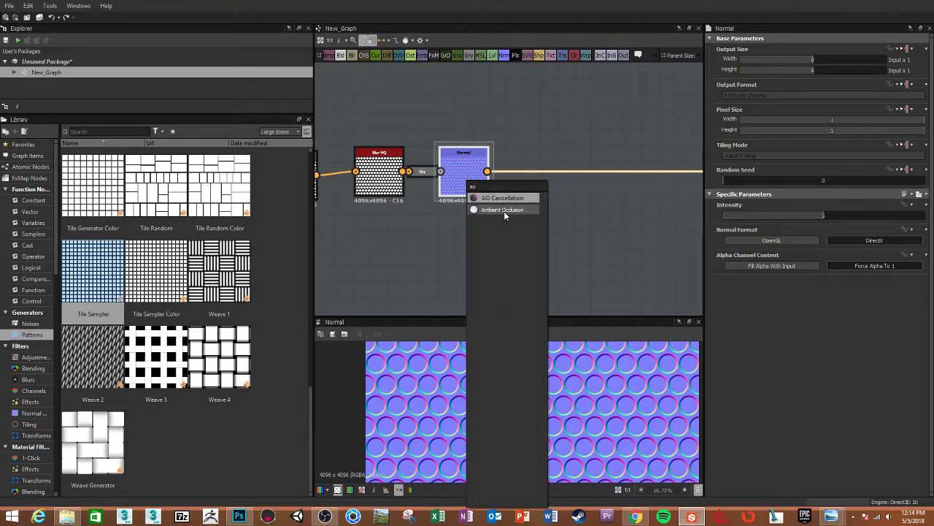
left_click(504, 210)
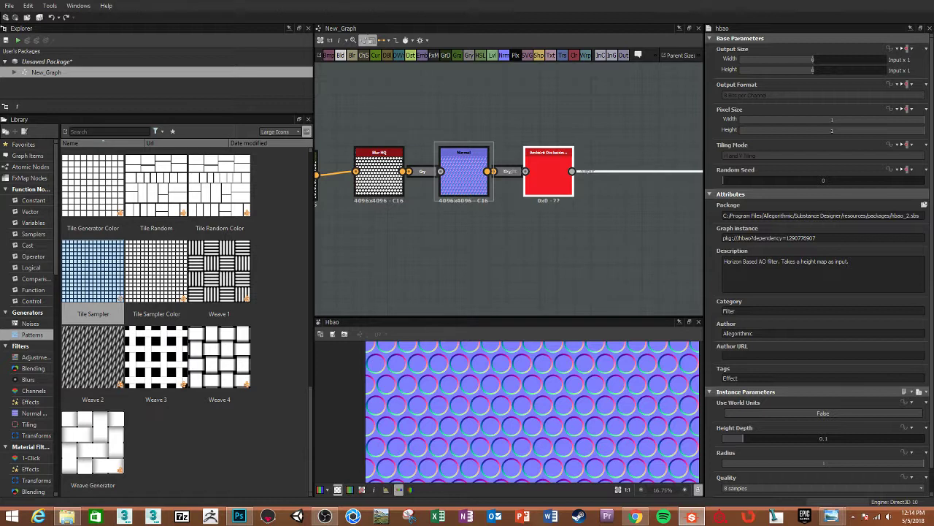
middle_click_drag(511, 241, 473, 243)
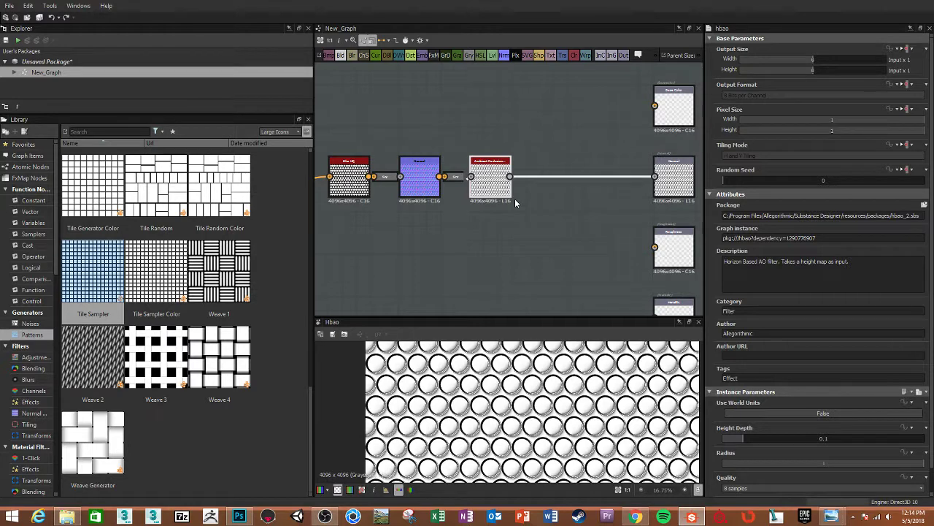
Replace the AO-to-Normal link: wire Normal to the Normal output, AO to Base Color
left_click(547, 176)
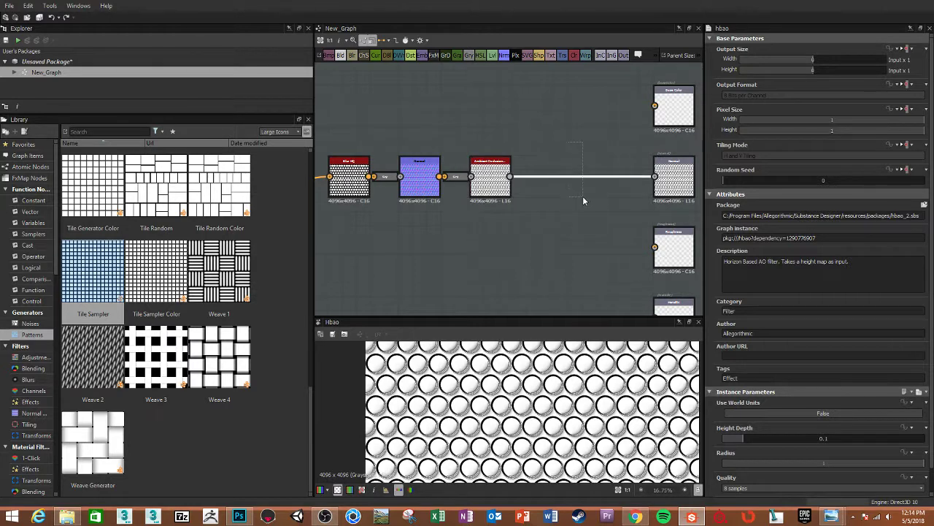
key("Delete")
left_click_drag(490, 172, 476, 256)
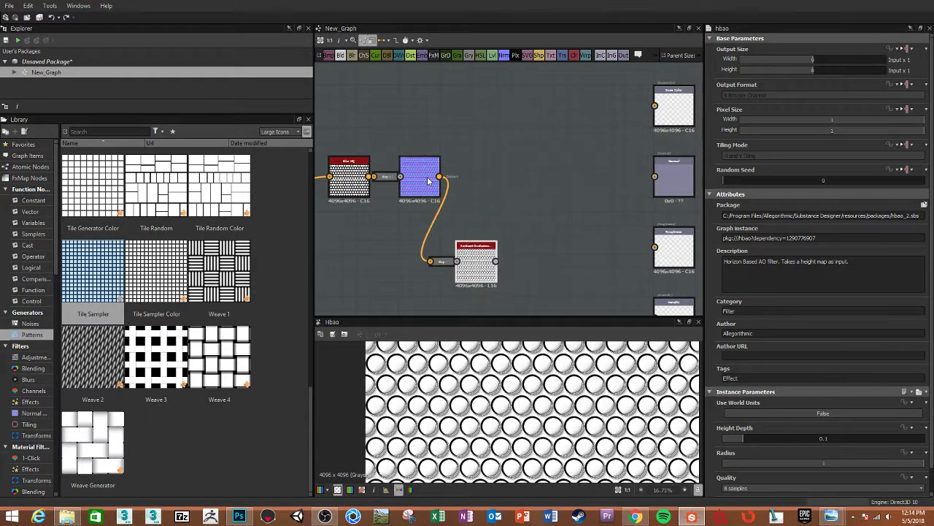
left_click_drag(439, 177, 655, 176)
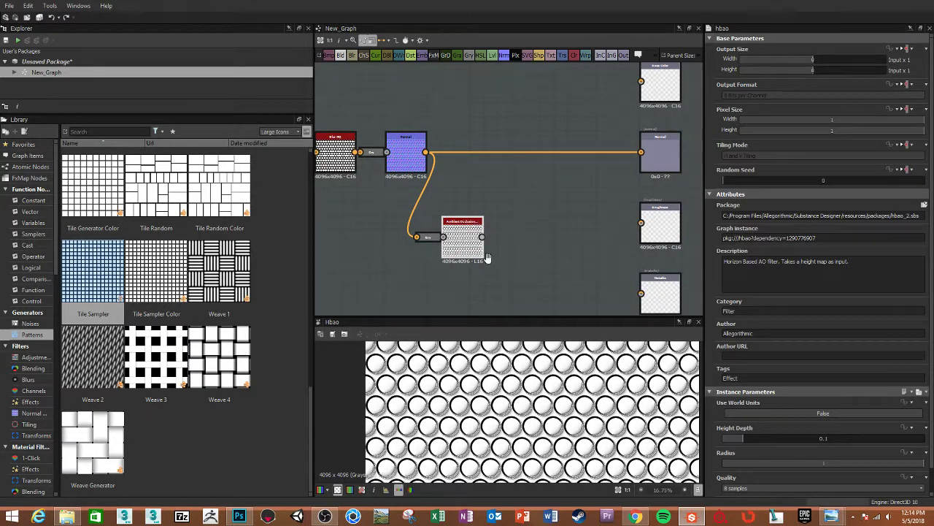
left_click_drag(484, 272, 643, 117)
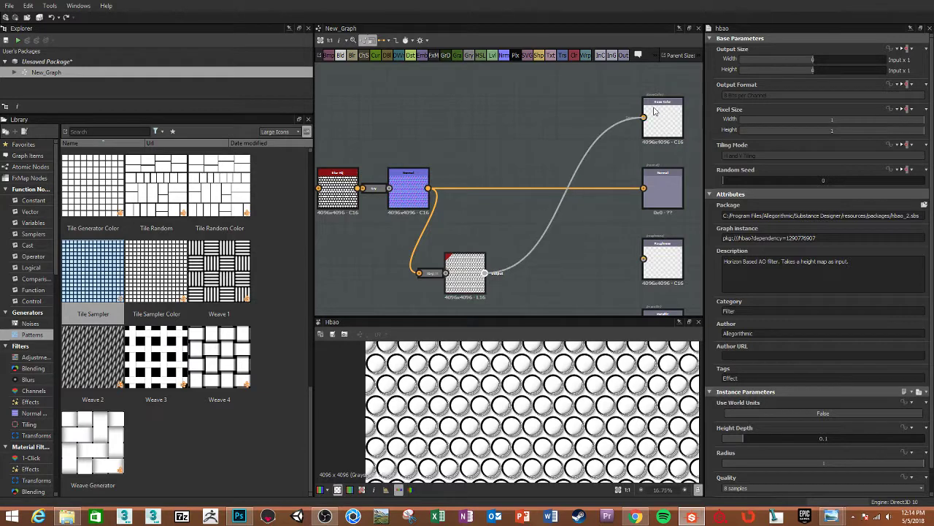
Set the Ambient Occlusion Radius to 0.2
left_click(467, 269)
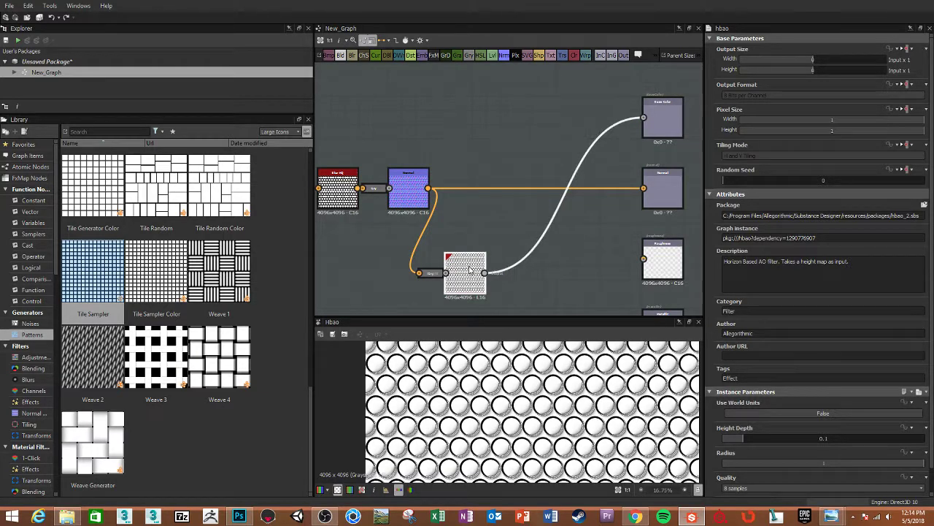
left_click_drag(557, 319, 558, 186)
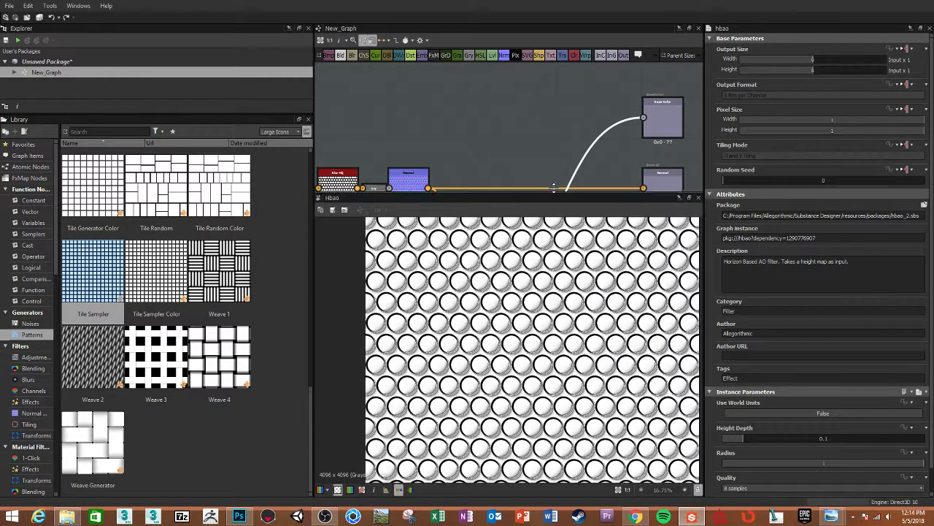
scroll(562, 372, "up", 4)
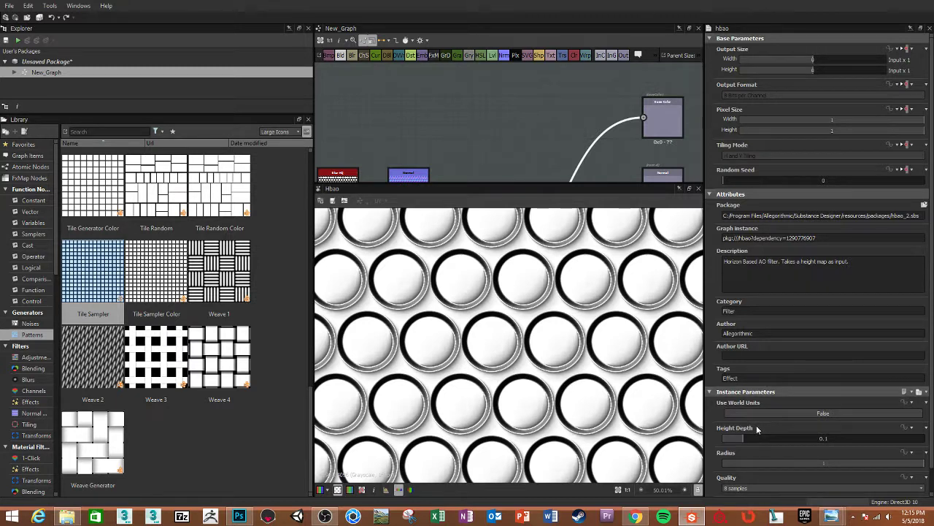
mouse_move(733, 428)
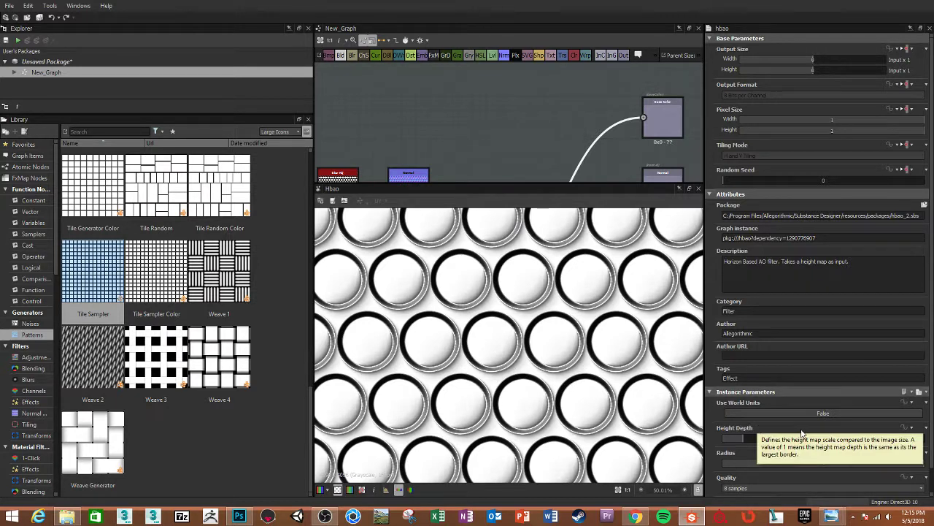
left_click(763, 463)
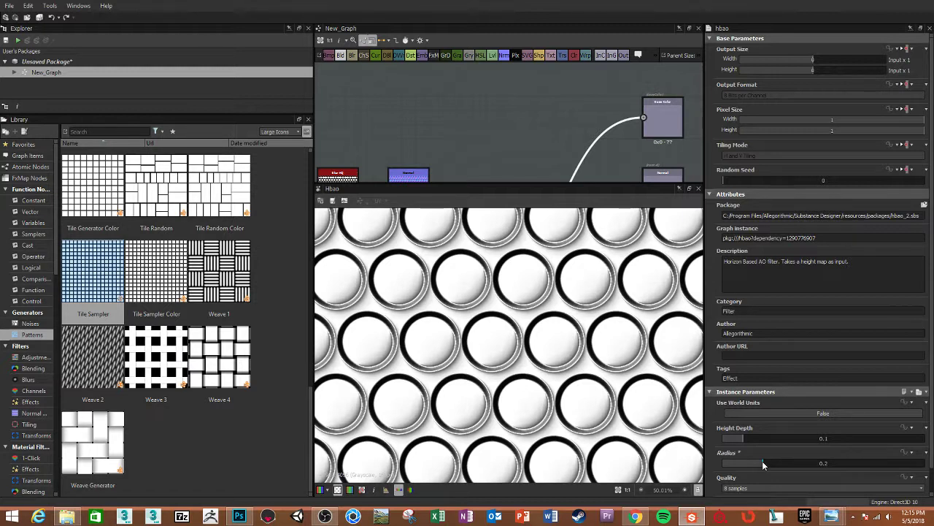
scroll(518, 145, "down", 3)
Feed the Blur HQ result into the Ambient Occlusion node and set Quality to 16 samples
mouse_move(517, 146)
middle_mouse_down()
mouse_move(524, 87)
mouse_move(541, 92)
middle_mouse_up()
scroll(525, 87, "up", 2)
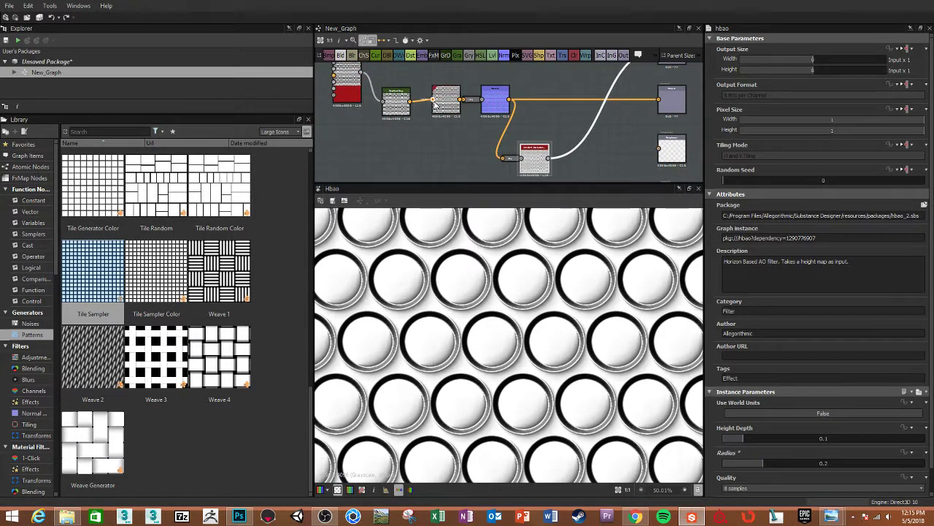
left_click_drag(461, 99, 503, 158)
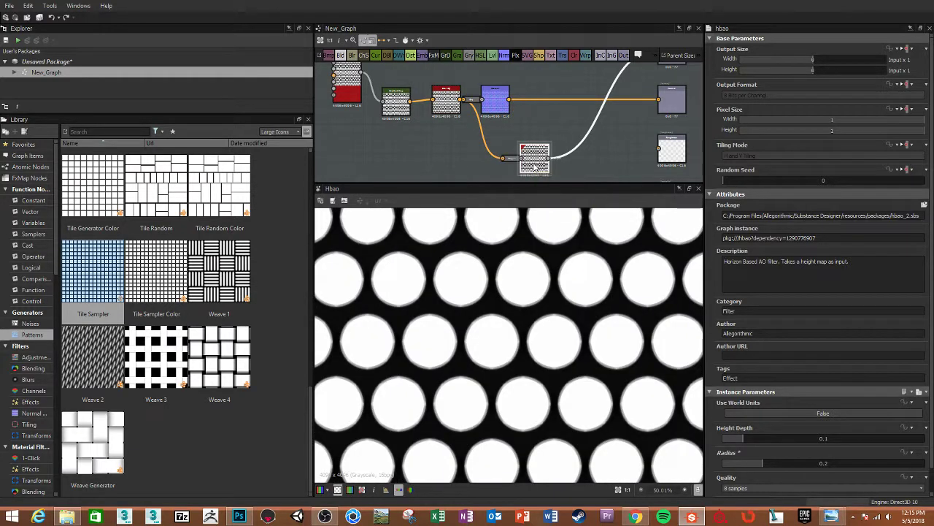
scroll(563, 316, "up", 3)
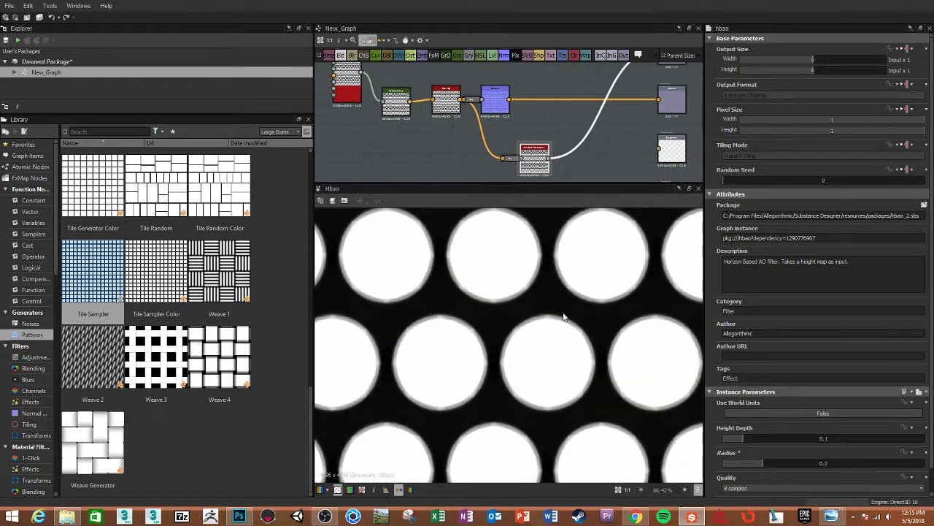
scroll(563, 312, "down", 1)
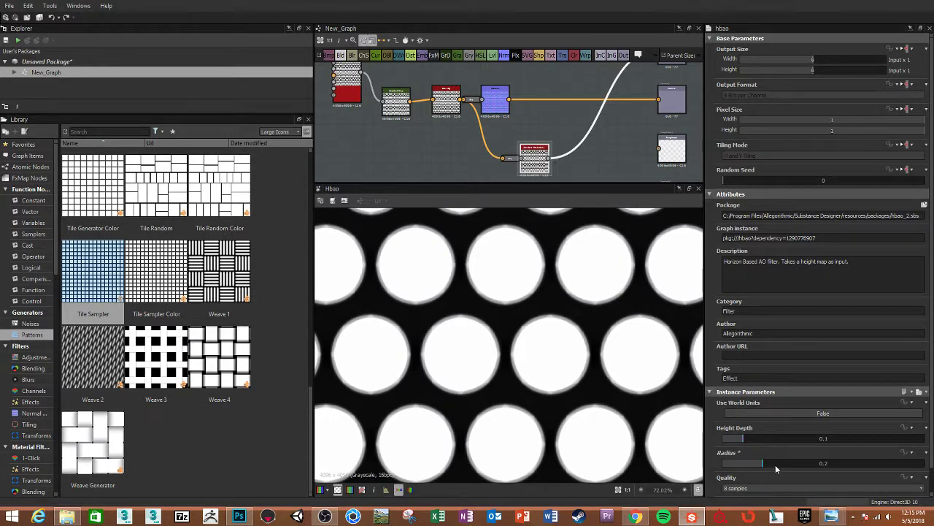
left_click(774, 486)
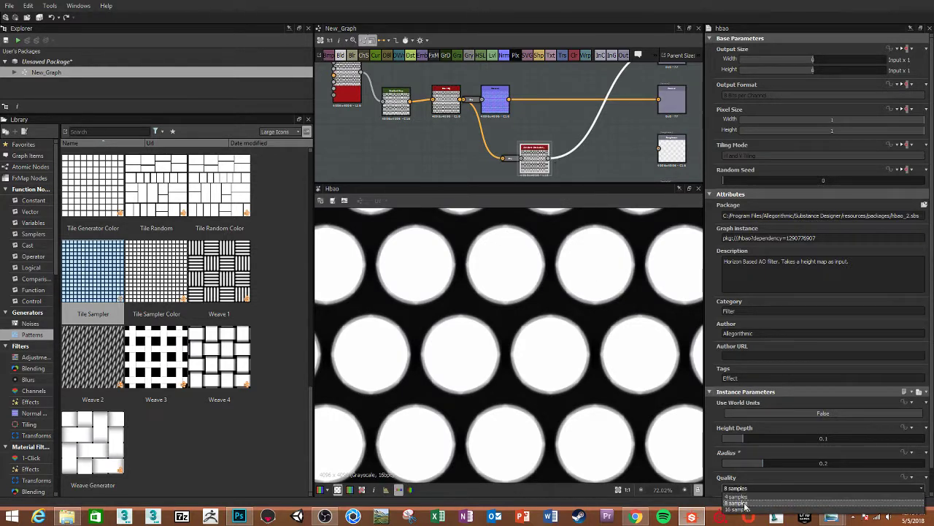
left_click(743, 504)
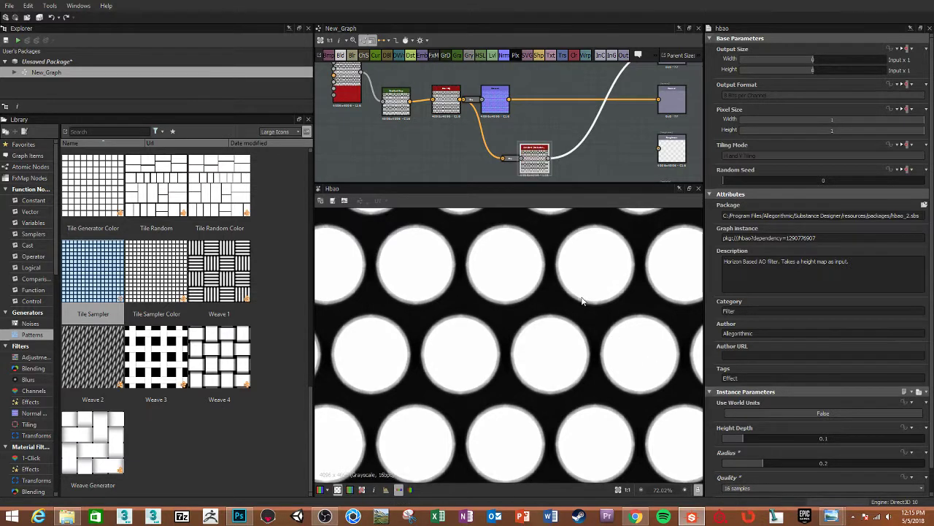
Set the ambient occlusion Radius to 1 and Height Depth to 0.02
left_click_drag(780, 462, 792, 462)
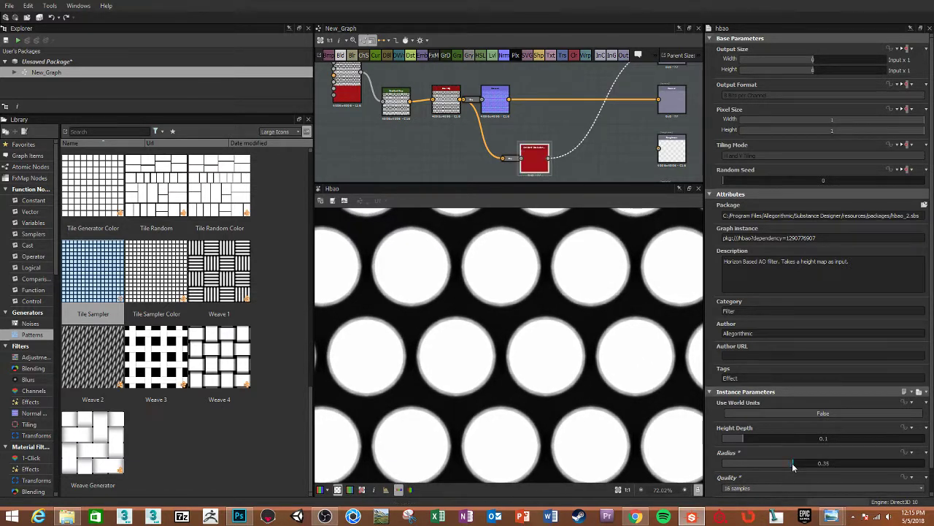
double_click(826, 462)
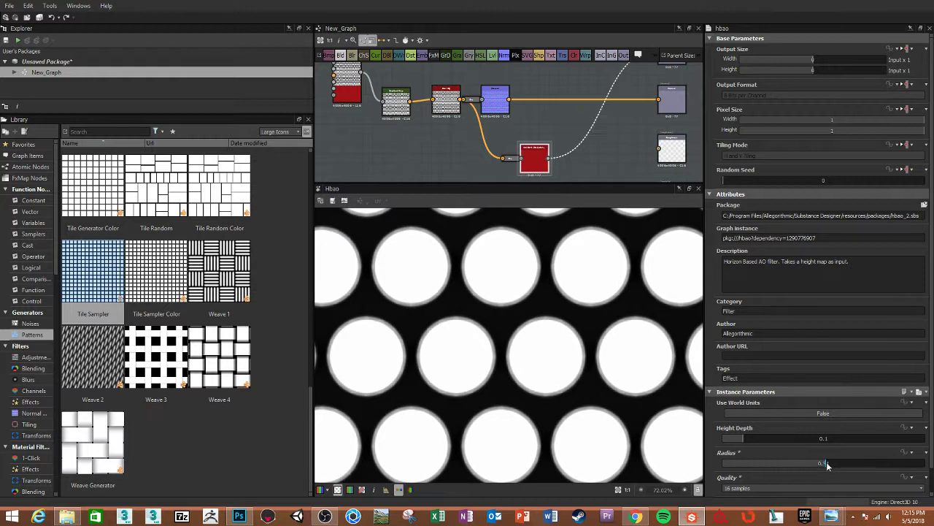
type("0.61")
key("Return")
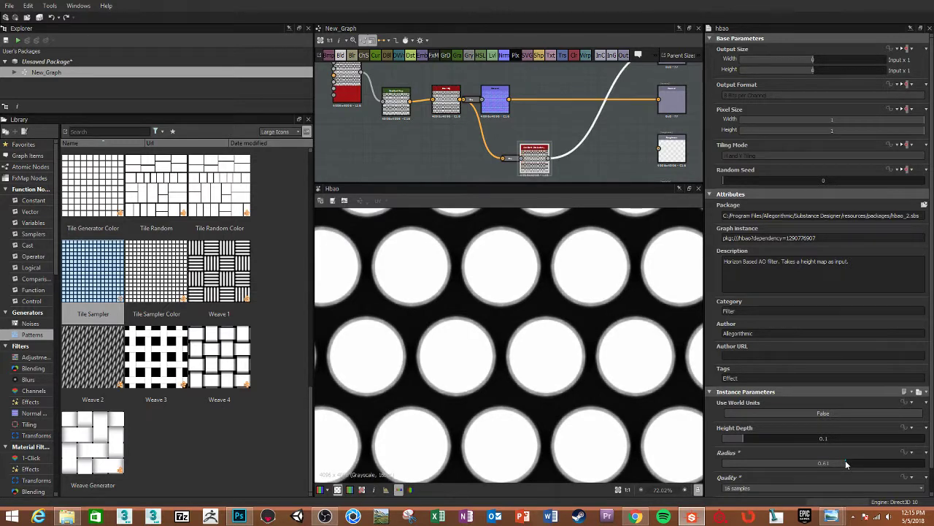
left_click_drag(898, 460, 926, 462)
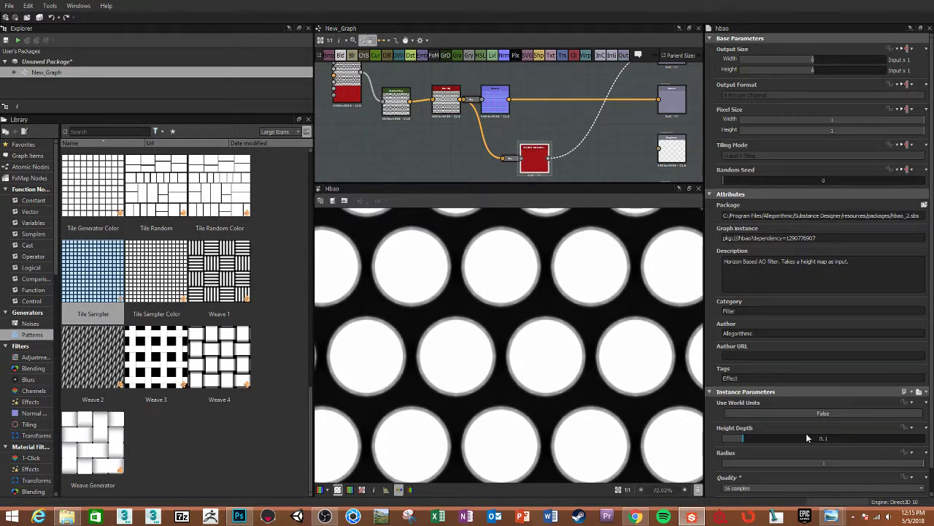
left_click_drag(807, 437, 815, 440)
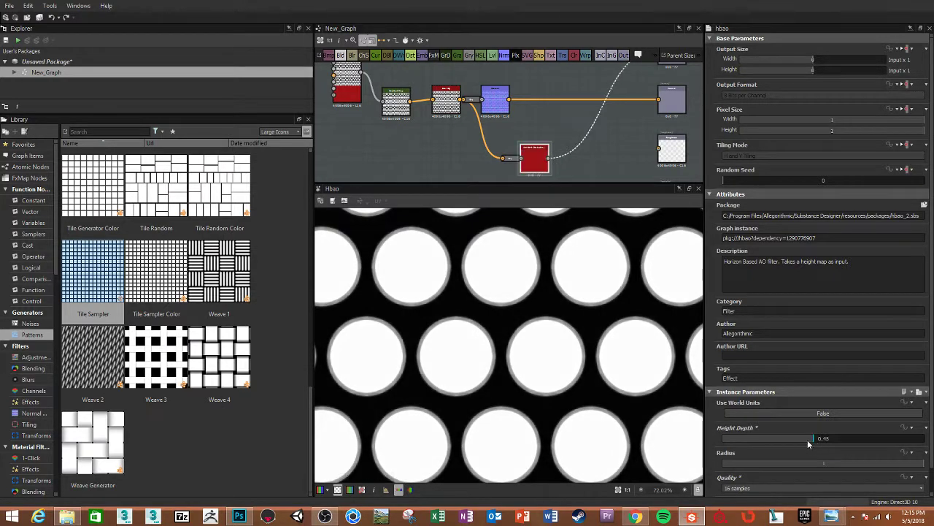
left_click_drag(814, 440, 715, 436)
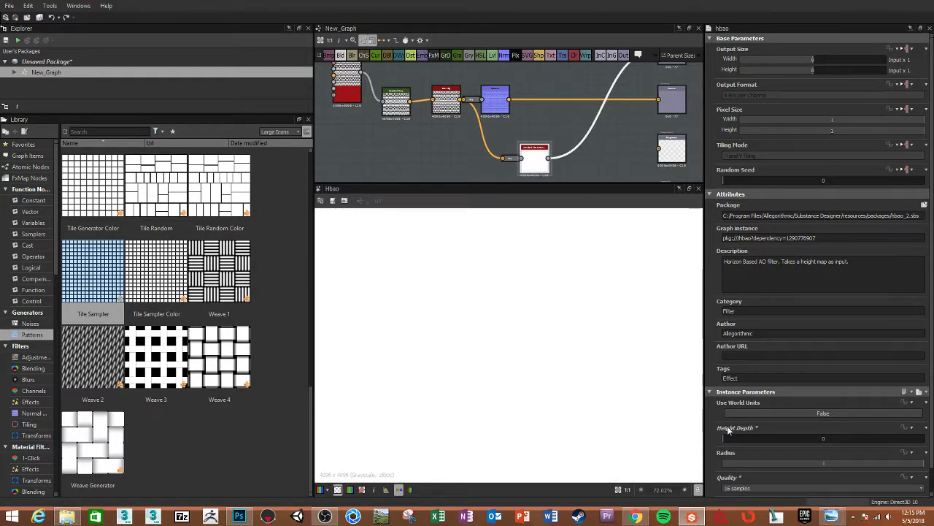
left_click_drag(725, 441, 726, 442)
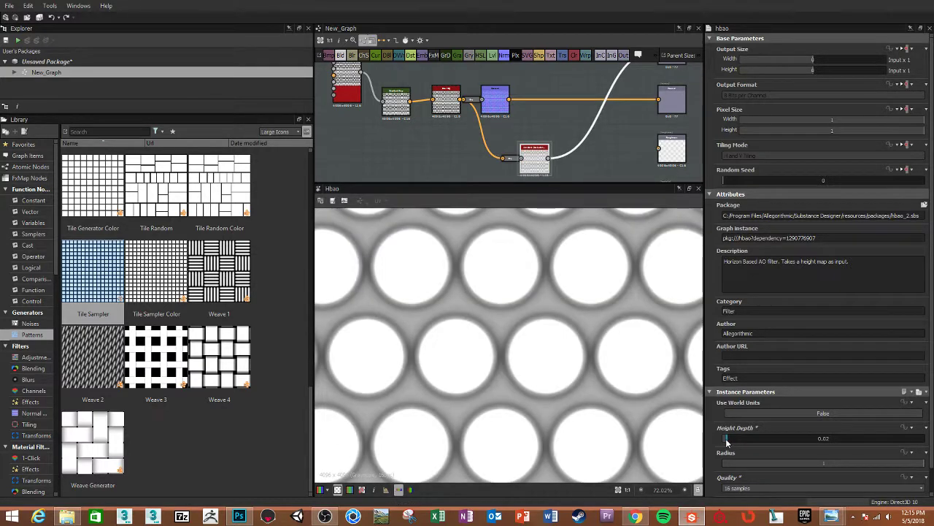
Enlarge the graph panel and connect the Normal node's output into the Roughness output
scroll(537, 352, "up", 3)
scroll(537, 352, "down", 8)
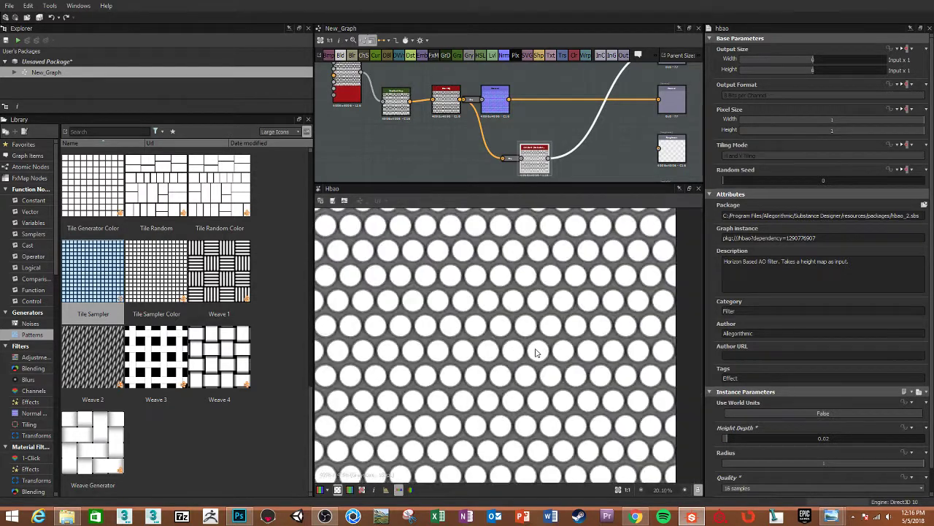
scroll(535, 352, "down", 4)
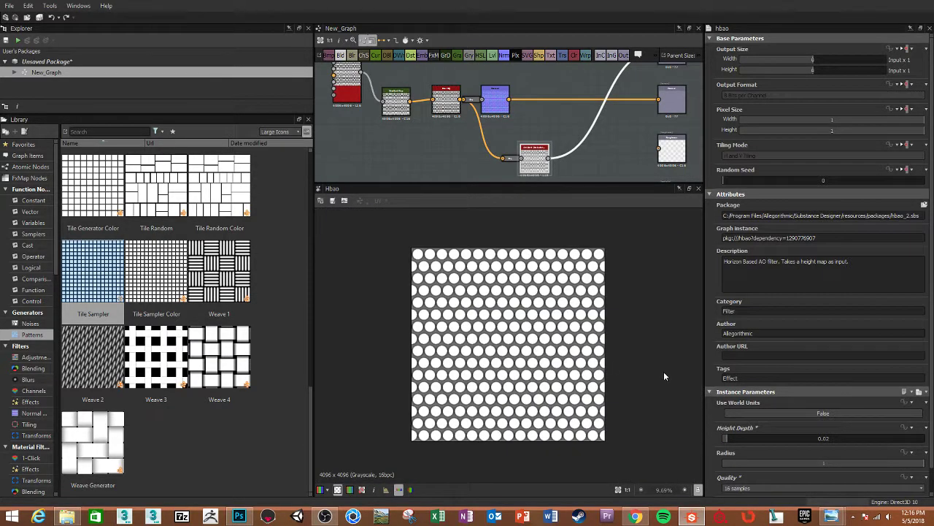
scroll(570, 376, "up", 2)
scroll(571, 376, "up", 2)
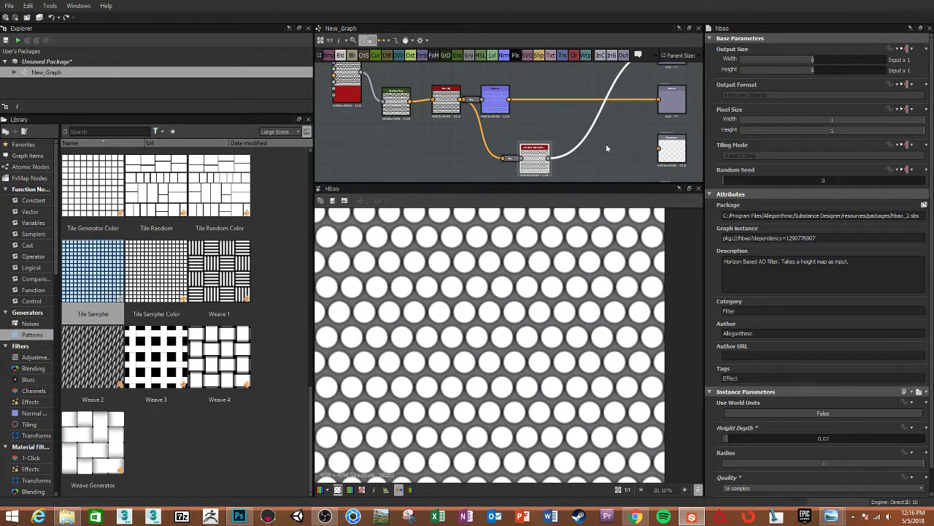
scroll(606, 145, "up", 1)
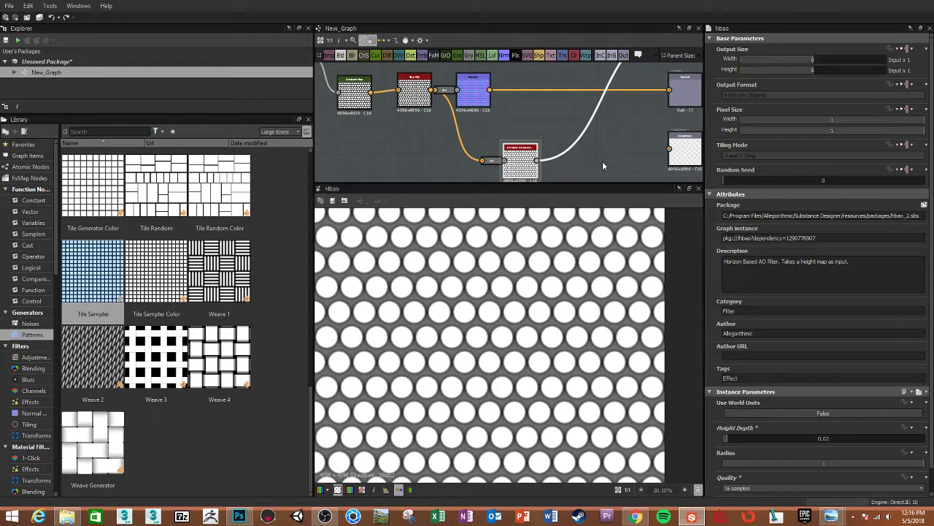
scroll(508, 134, "down", 1)
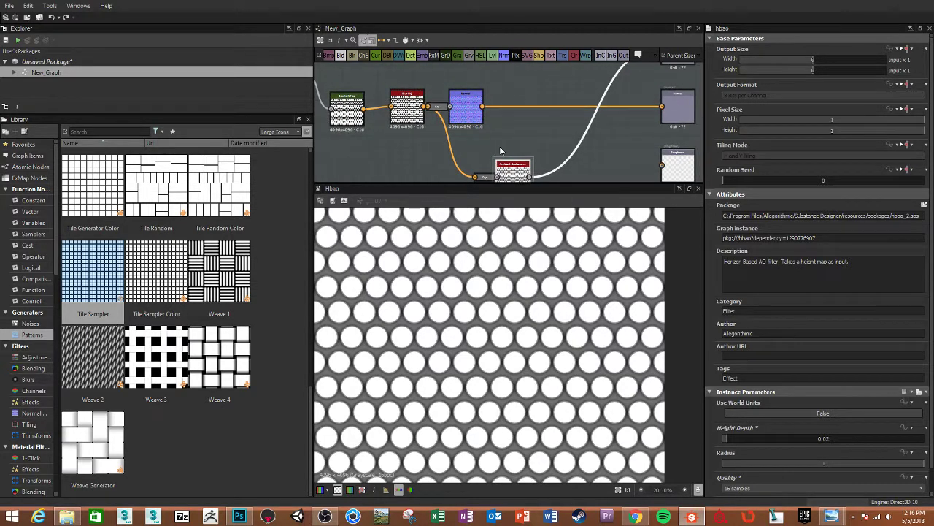
scroll(519, 157, "down", 1)
left_click_drag(531, 183, 532, 281)
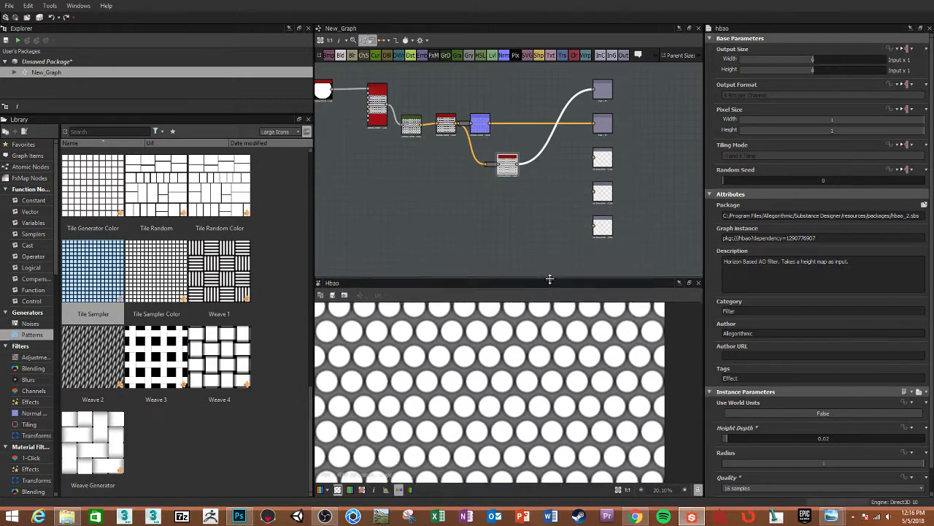
scroll(505, 173, "up", 1)
middle_click_drag(505, 173, 540, 216)
scroll(537, 208, "up", 2)
scroll(518, 183, "up", 1)
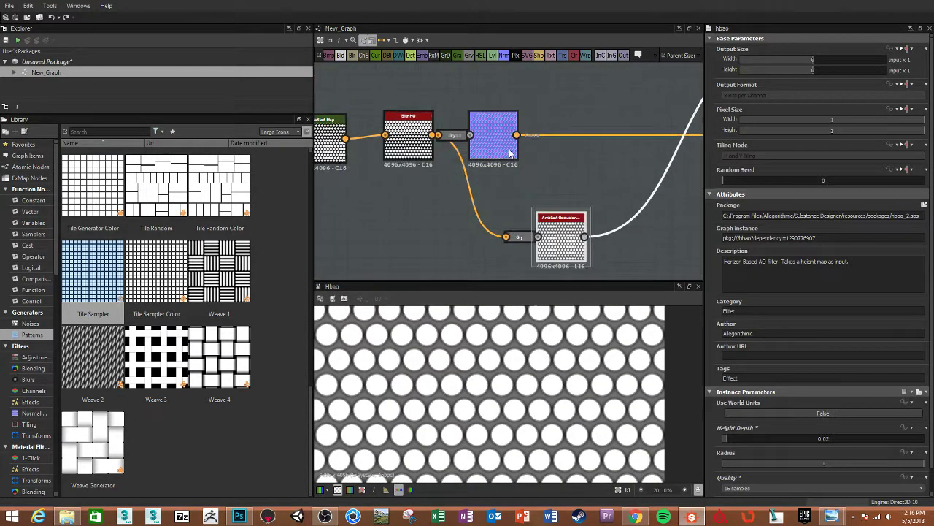
scroll(474, 157, "down", 2)
scroll(447, 146, "down", 1)
scroll(443, 145, "down", 1)
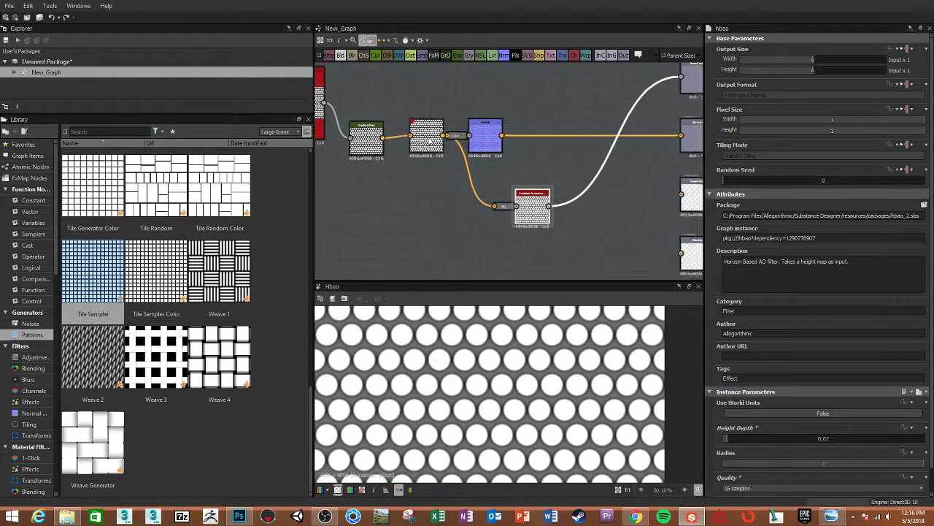
scroll(438, 142, "down", 1)
left_click_drag(440, 136, 604, 177)
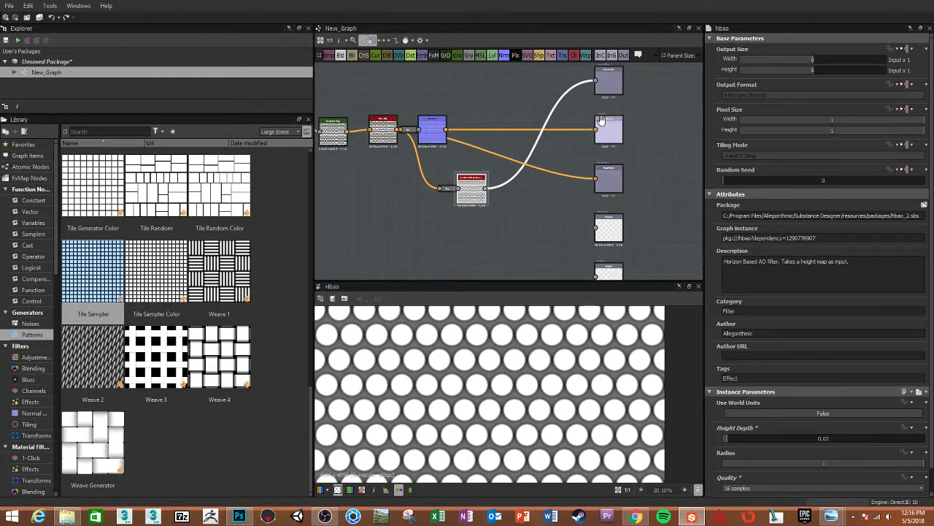
Widen the package explorer, review the Normal and HBAO settings, and select Blur HQ
scroll(612, 170, "up", 2)
mouse_move(611, 170)
middle_mouse_down()
mouse_move(559, 238)
mouse_move(602, 203)
middle_mouse_up()
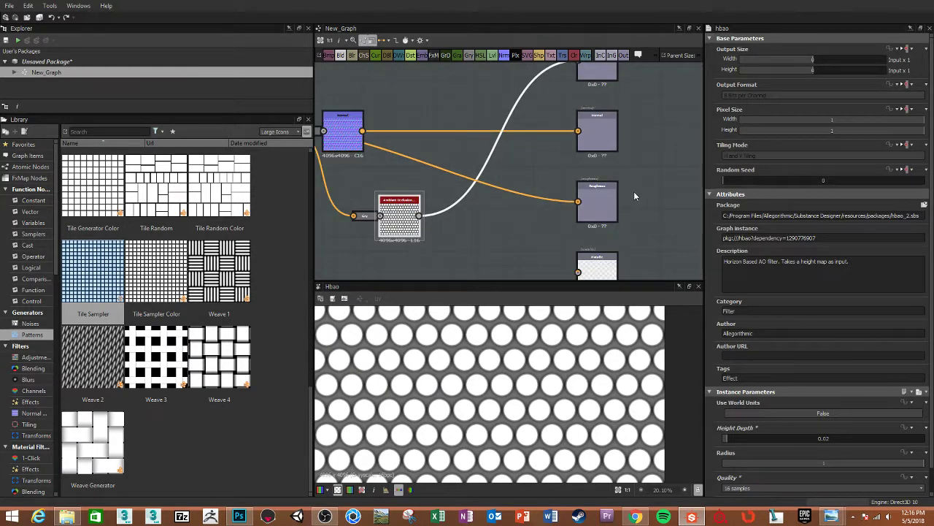
middle_click_drag(632, 148, 554, 194)
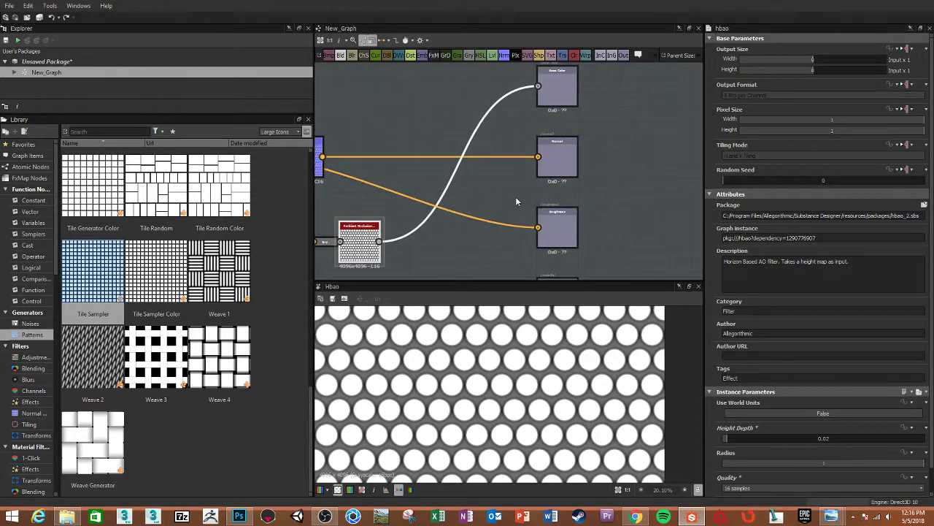
scroll(554, 195, "down", 1)
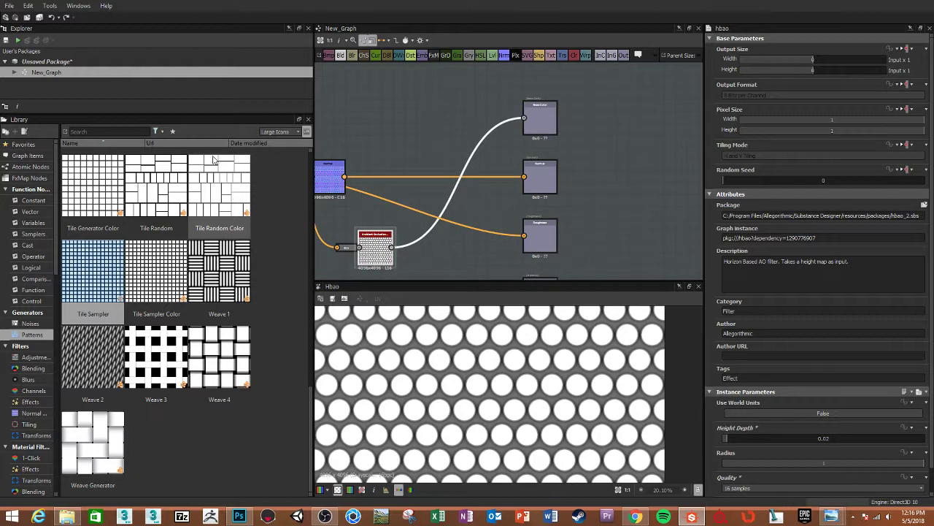
left_click_drag(164, 115, 165, 230)
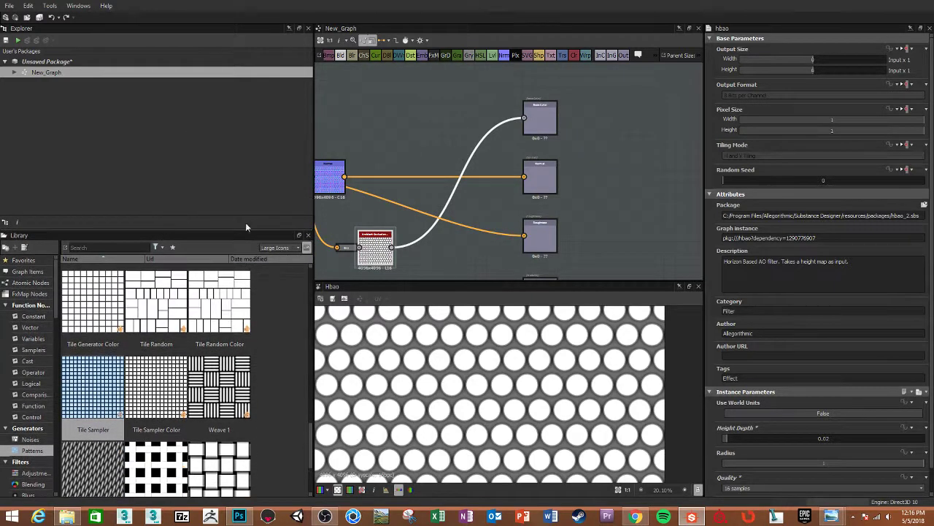
middle_click_drag(339, 202, 473, 162)
left_click(466, 142)
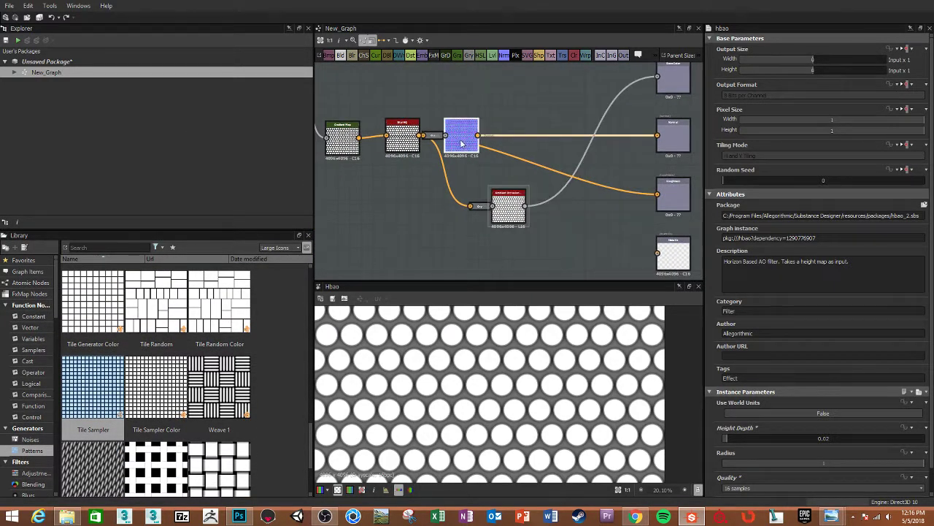
left_click(506, 207)
middle_click_drag(506, 207, 463, 209)
left_click(361, 140)
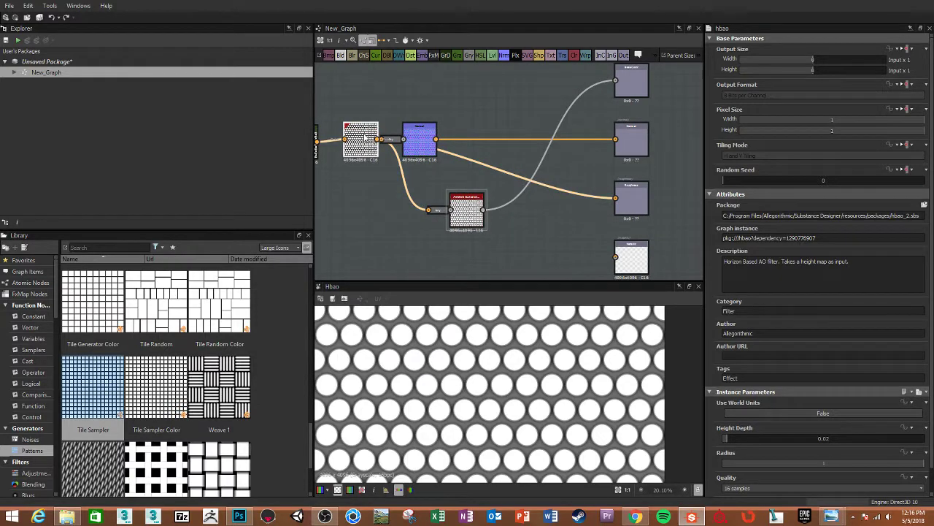
Start exporting New_Graph's outputs as bitmaps, with FIBA/Alphas/Ready as the destination folder
right_click(39, 78)
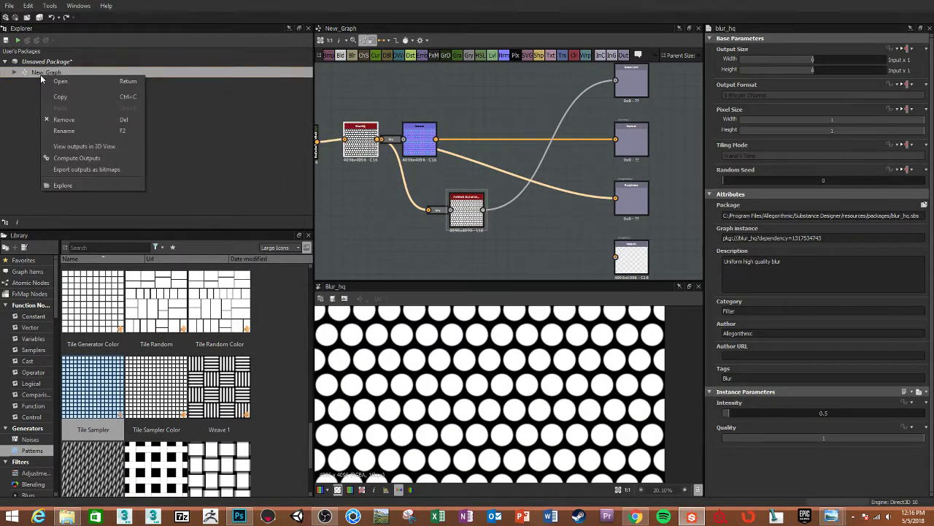
left_click(88, 169)
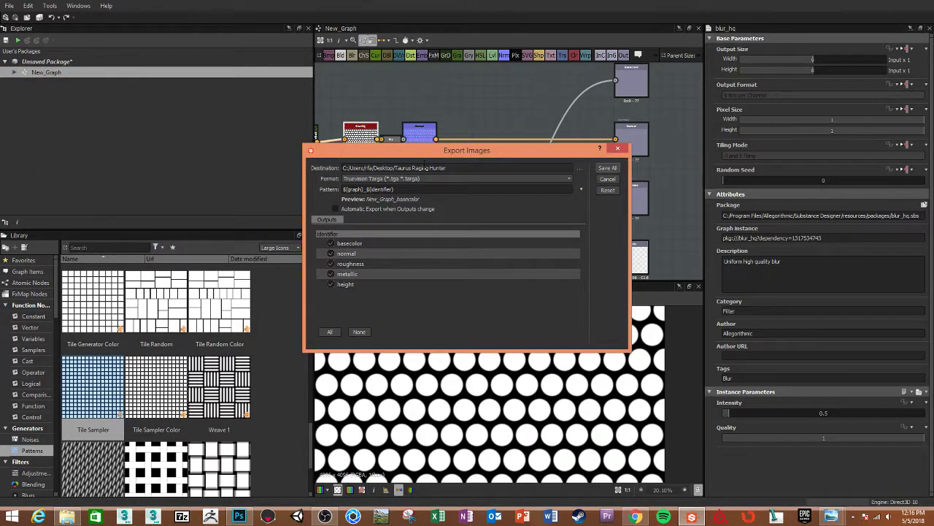
left_click_drag(431, 150, 240, 143)
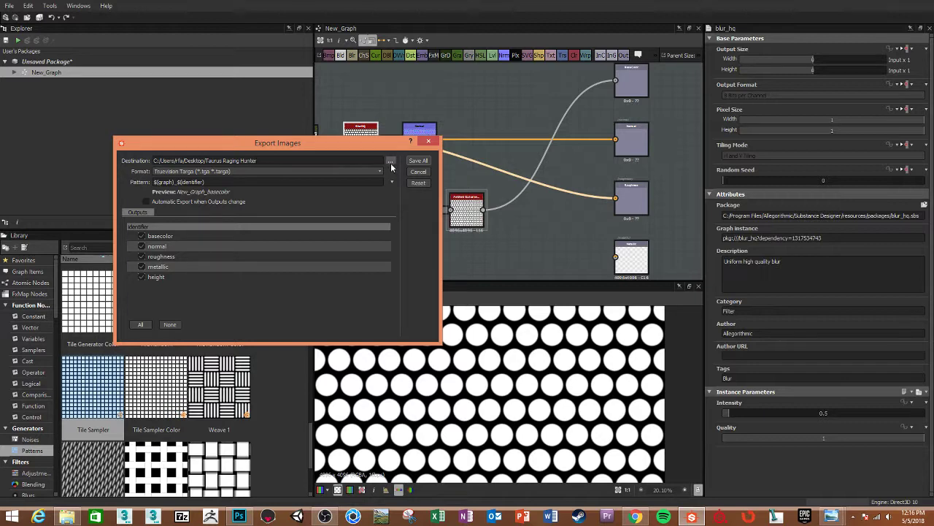
left_click(392, 165)
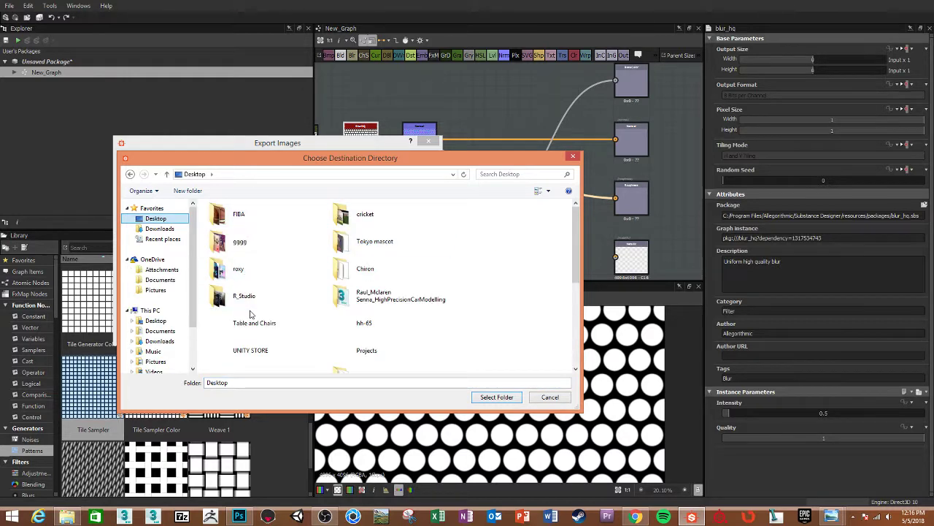
double_click(241, 215)
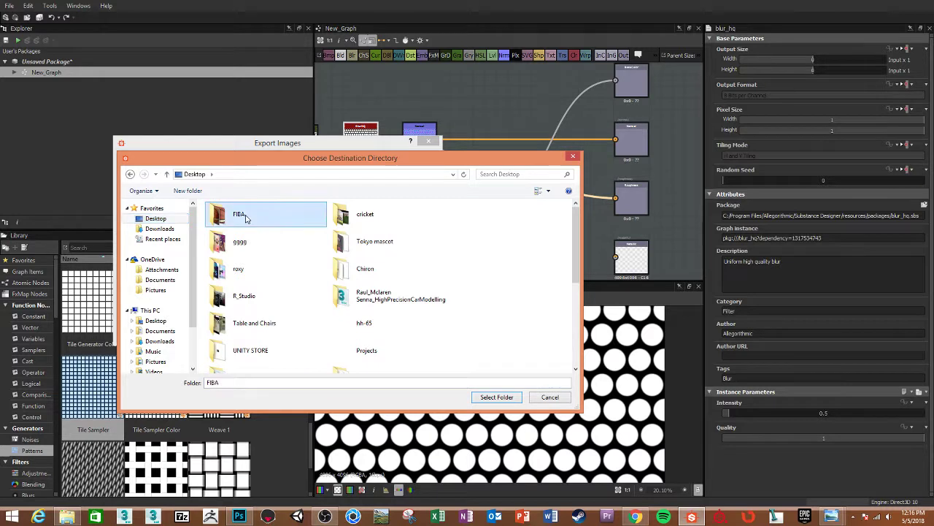
double_click(219, 238)
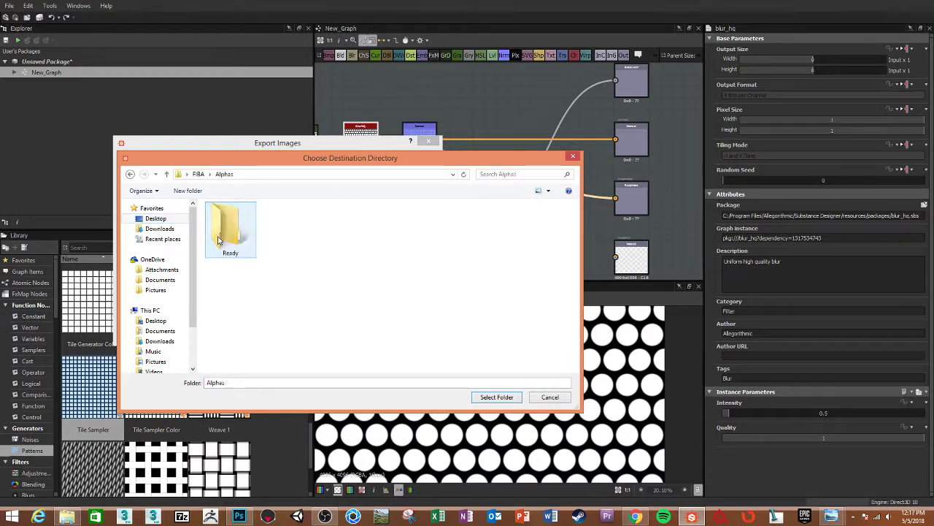
double_click(233, 249)
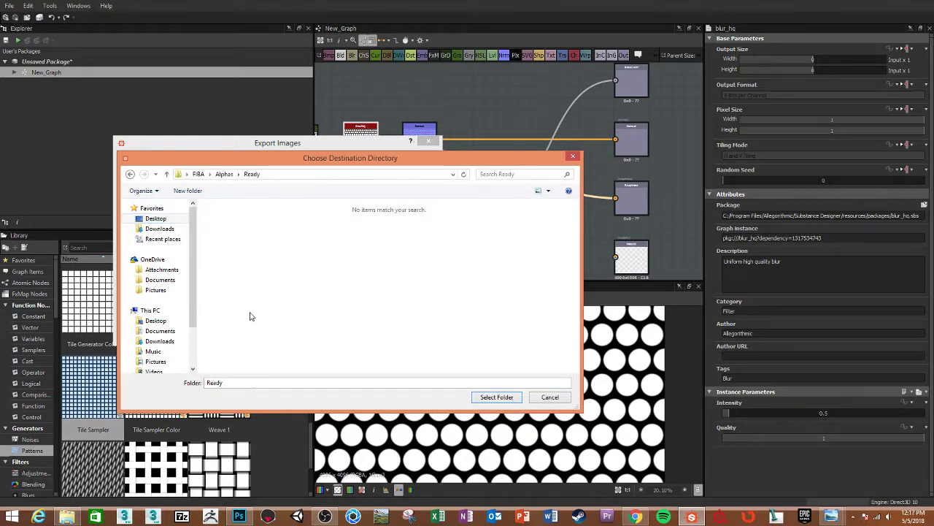
left_click(496, 397)
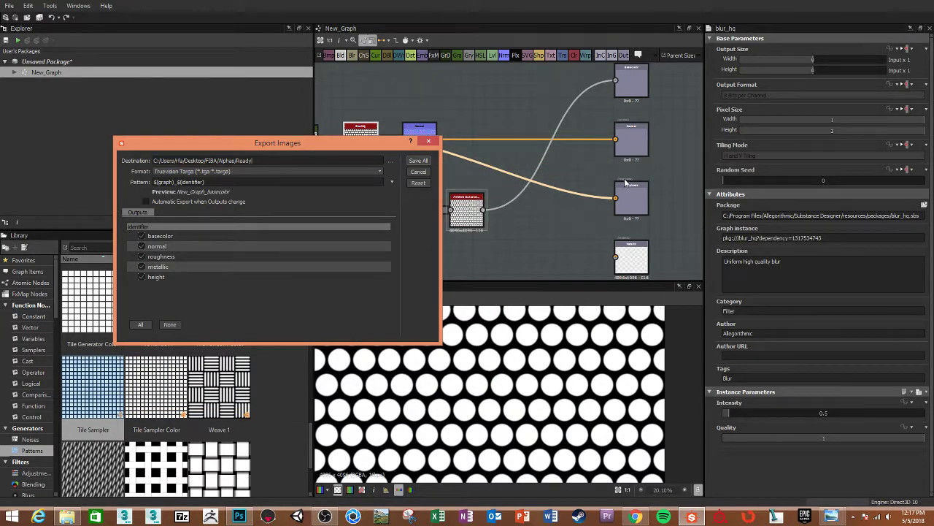
Leave out metallic and height, and save the remaining maps as PNG
left_click(141, 278)
left_click(141, 266)
left_click(379, 172)
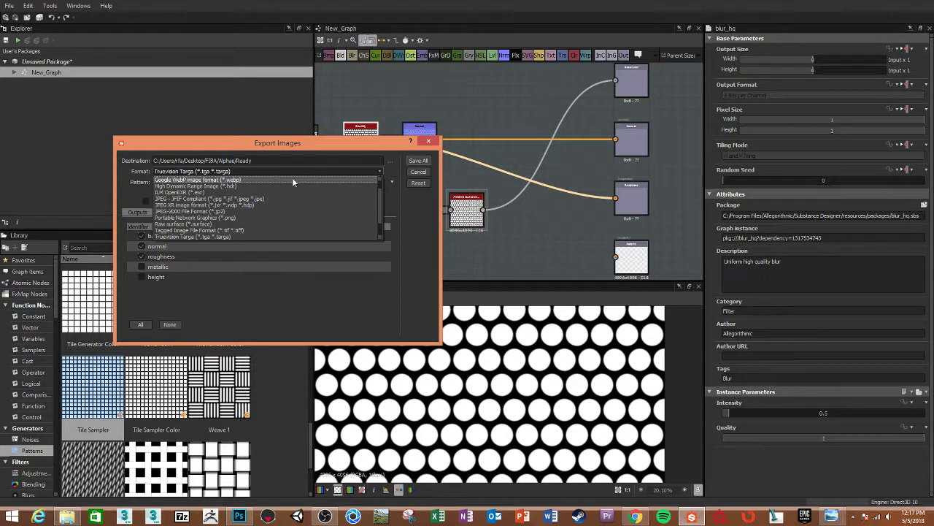
left_click(236, 217)
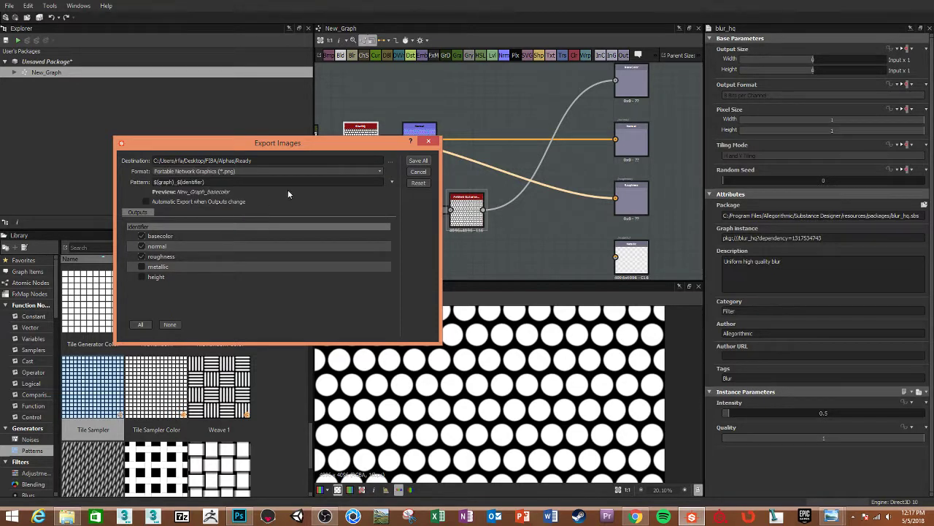
left_click(419, 161)
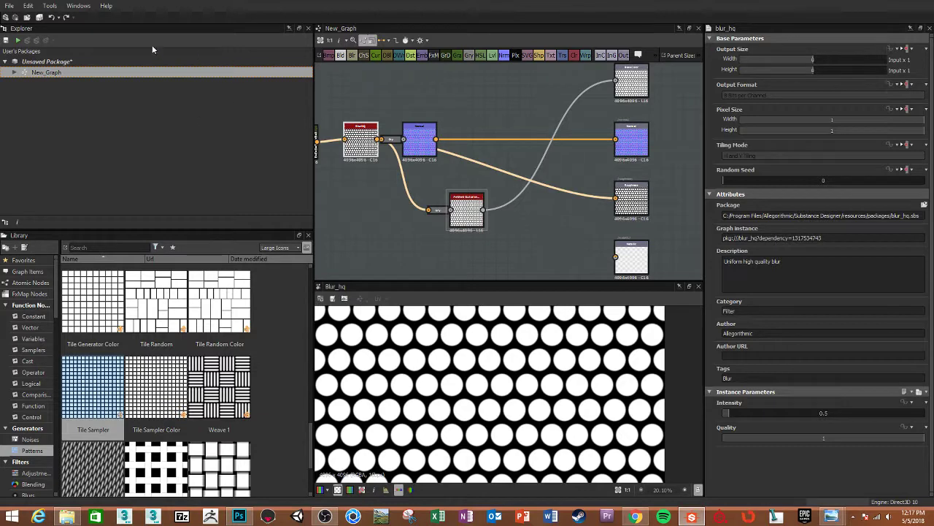
Save all packages, keeping the name New_Graph.sbs in the Ready folder
left_click(10, 5)
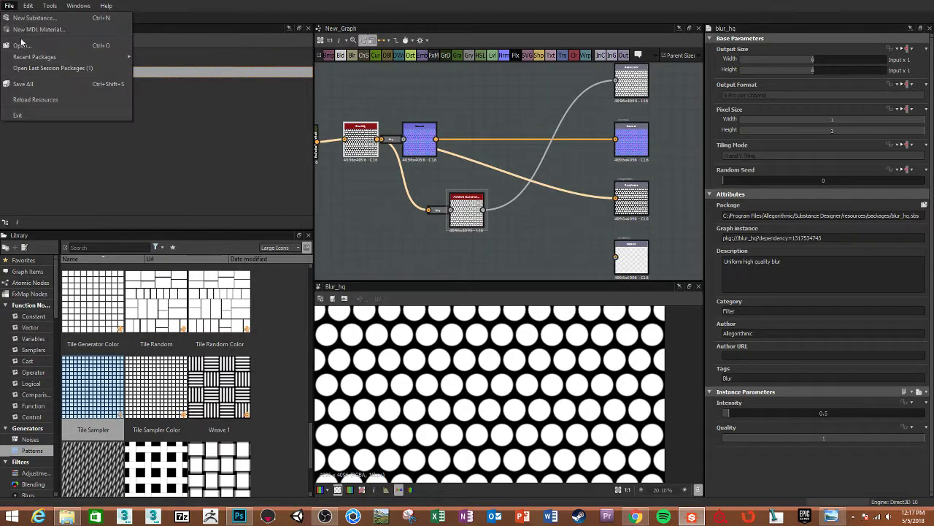
left_click(23, 84)
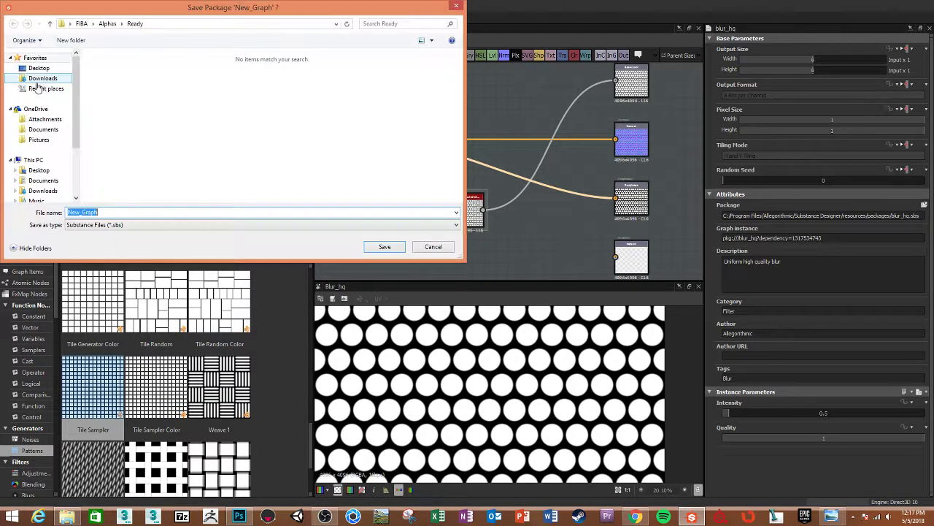
left_click(384, 248)
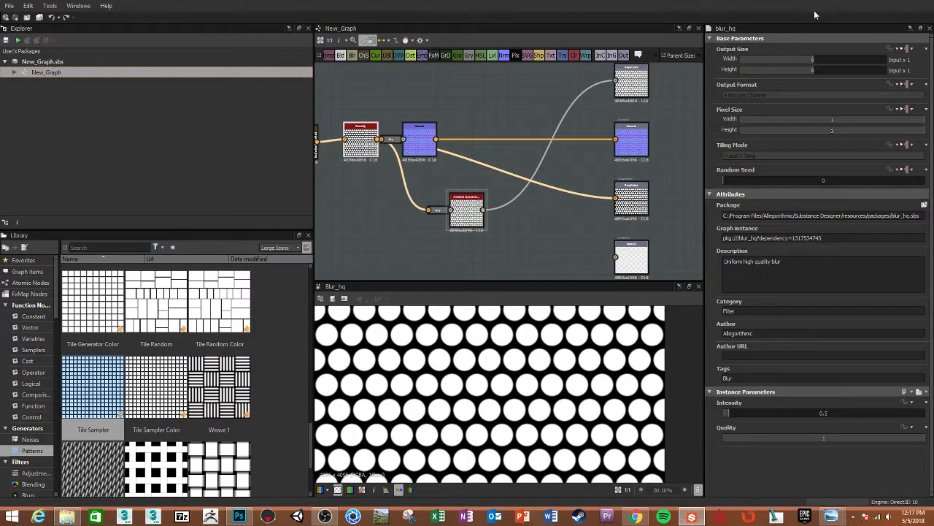
left_click(9, 5)
Exit Substance Designer and bring up the basketball leather reference photo
left_click(20, 99)
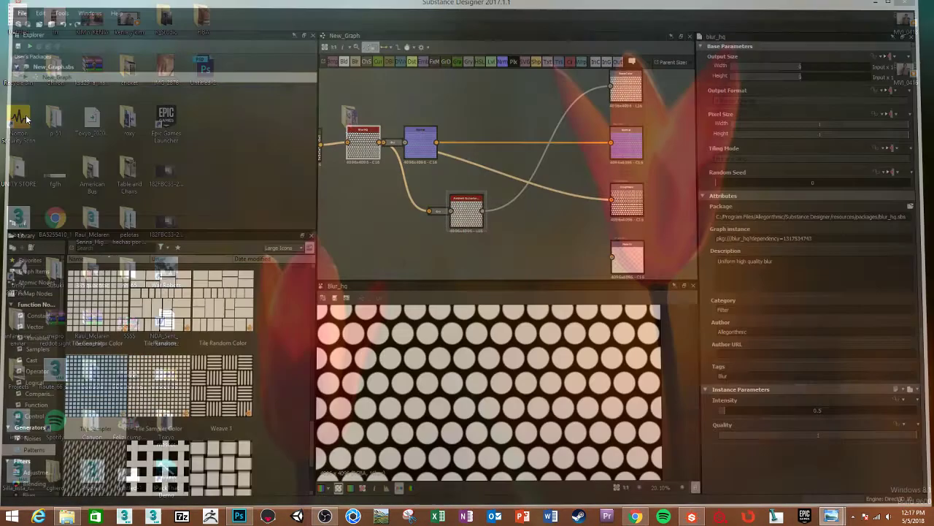
left_click(721, 517)
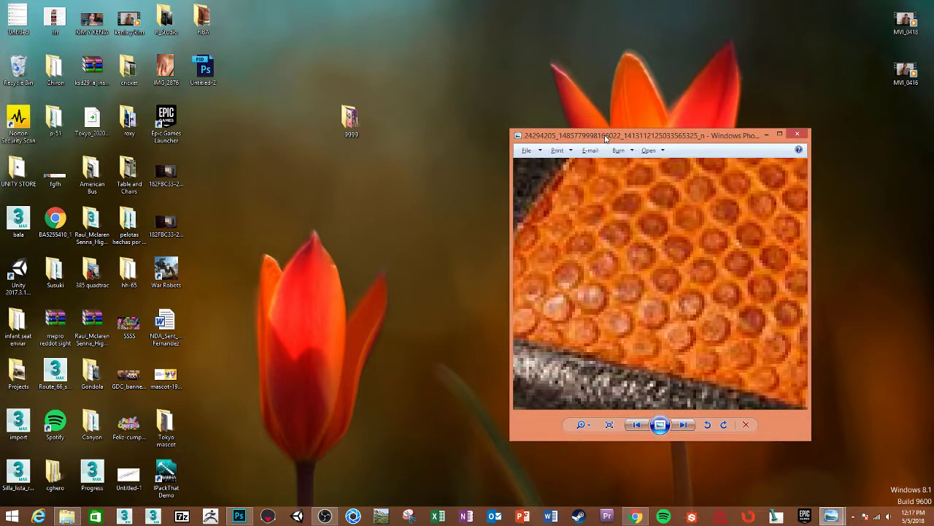
Enlarge the leather reference photo and zoom in and out to study its detail
double_click(626, 140)
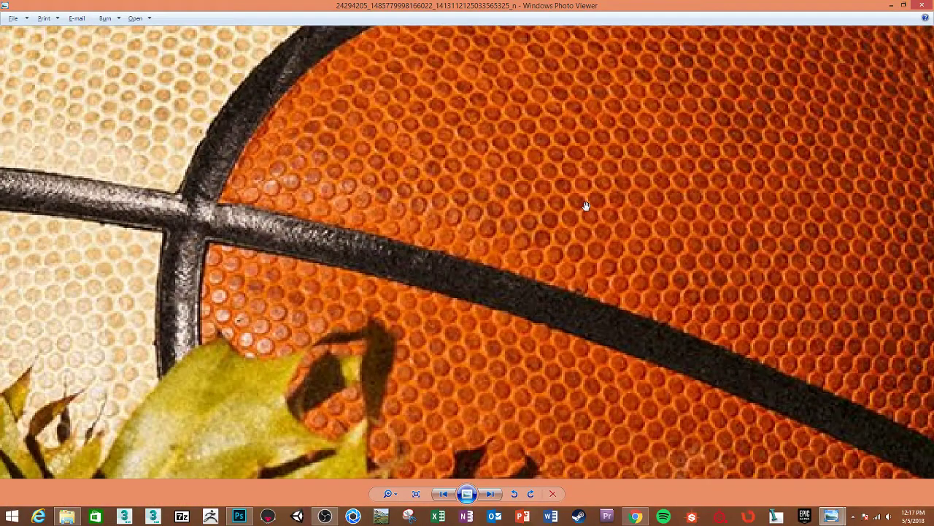
scroll(586, 205, "down", 2)
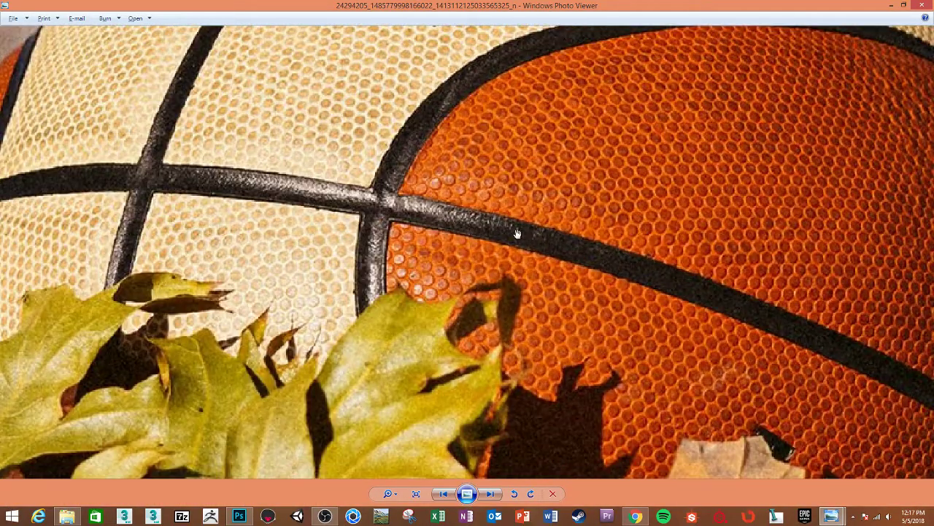
scroll(579, 336, "up", 3)
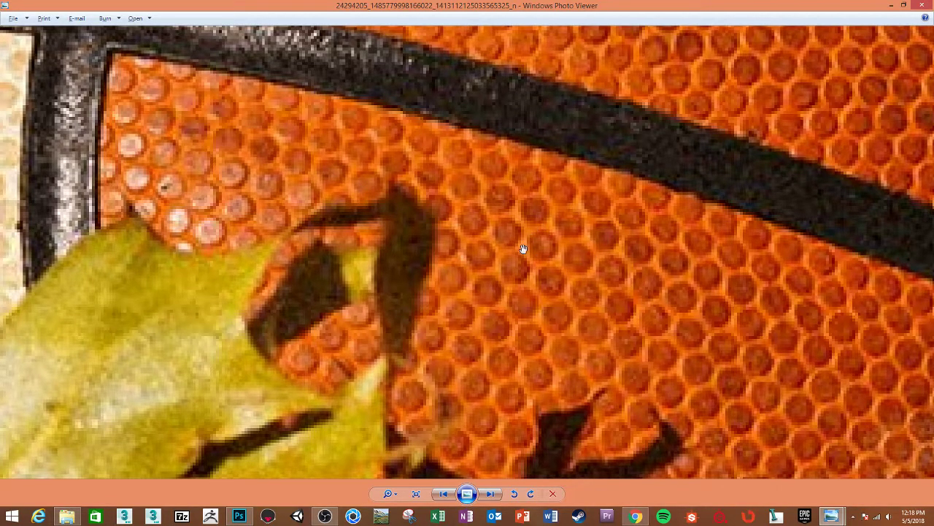
scroll(544, 248, "down", 2)
scroll(530, 223, "down", 2)
scroll(621, 283, "down", 2)
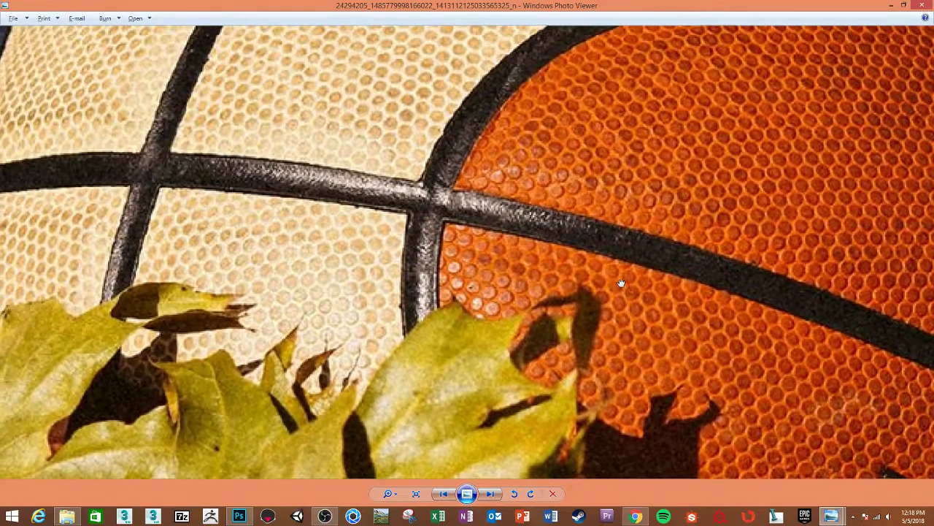
scroll(609, 278, "down", 1)
scroll(467, 255, "down", 1)
scroll(494, 163, "down", 1)
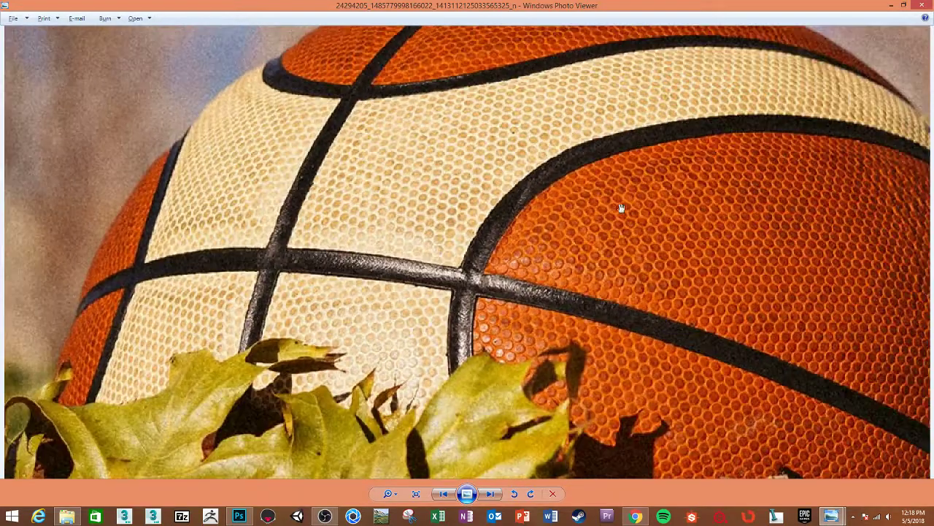
scroll(584, 211, "down", 1)
Page through the other basketball photos, ending on the blue-and-red panelled ball
key("Right")
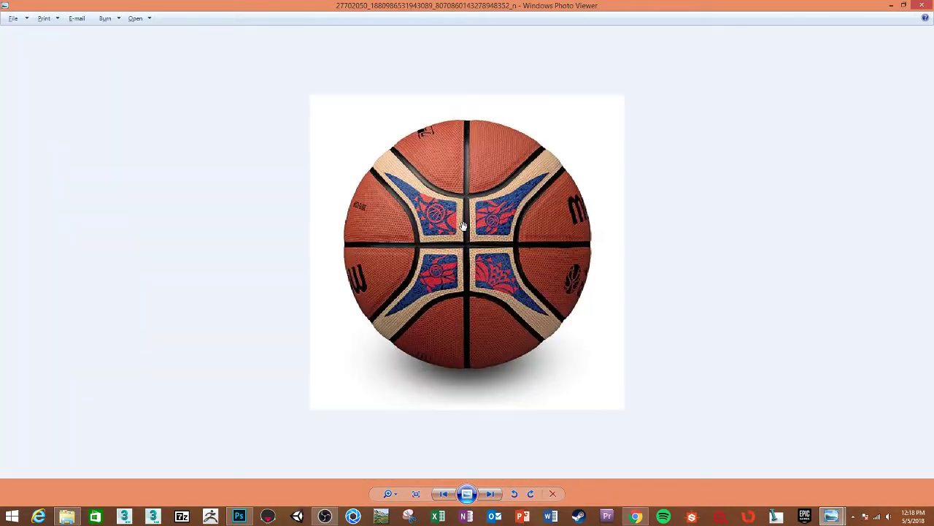
scroll(464, 226, "up", 2)
scroll(463, 226, "up", 1)
key("Right")
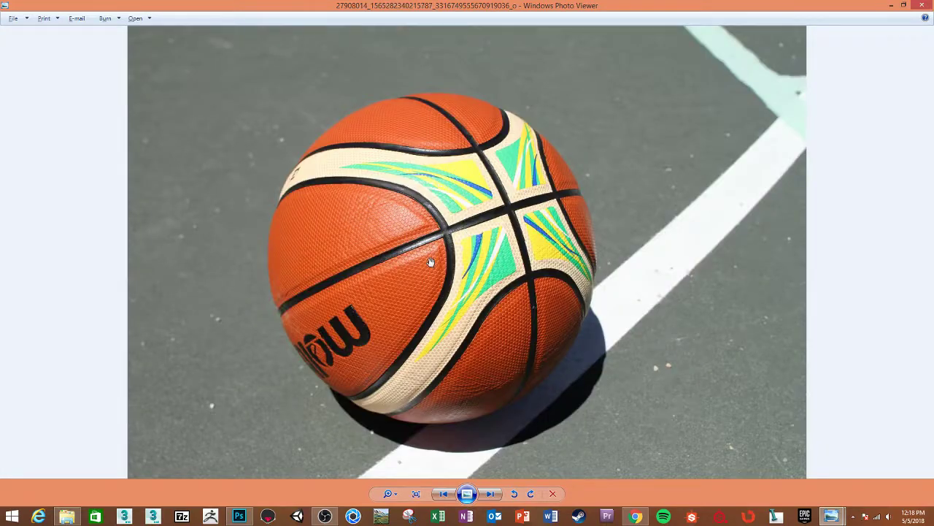
scroll(430, 261, "up", 2)
scroll(398, 272, "up", 1)
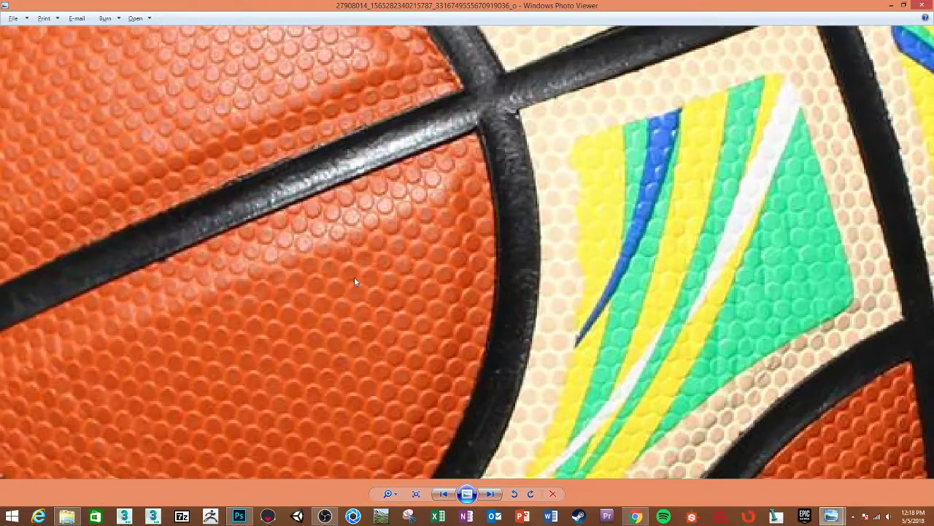
key("Right")
scroll(435, 260, "up", 2)
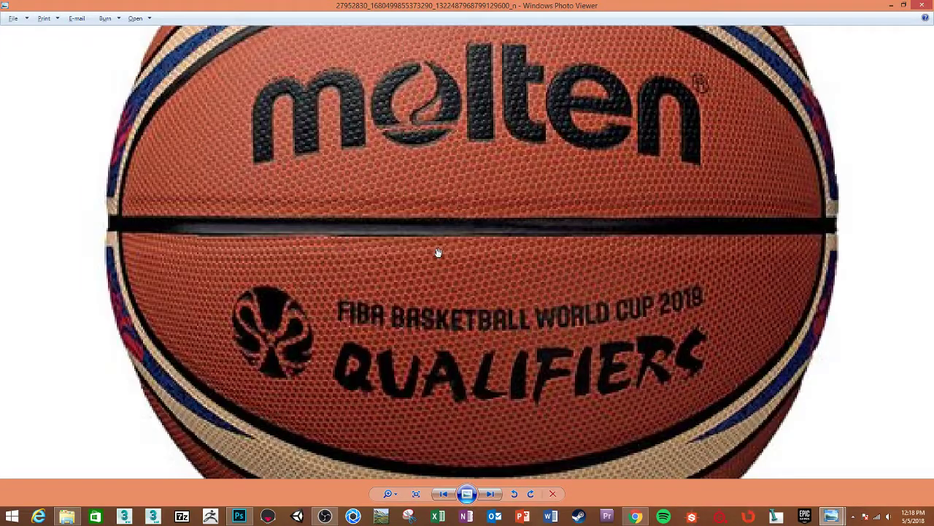
key("Right")
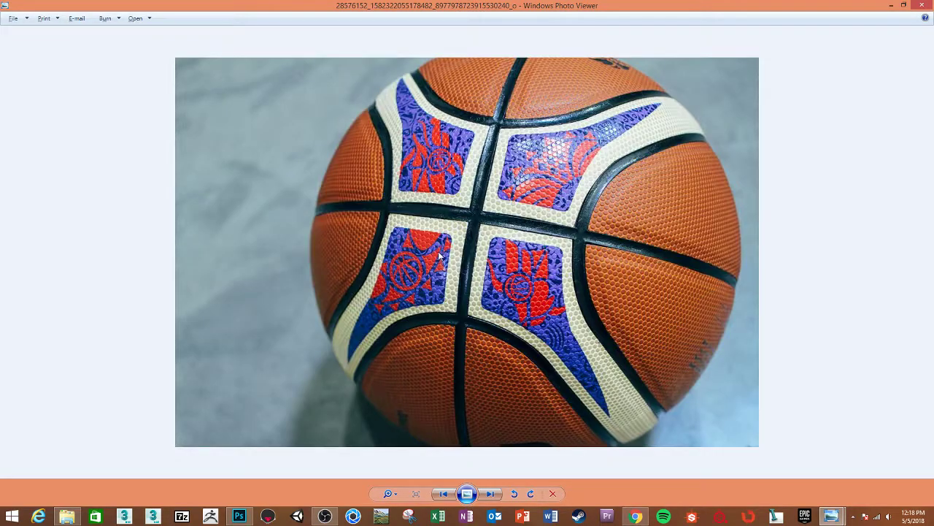
key("Left")
key("Right")
Bring up Substance Painter, decline the new-version download, and start a new project
left_click(890, 6)
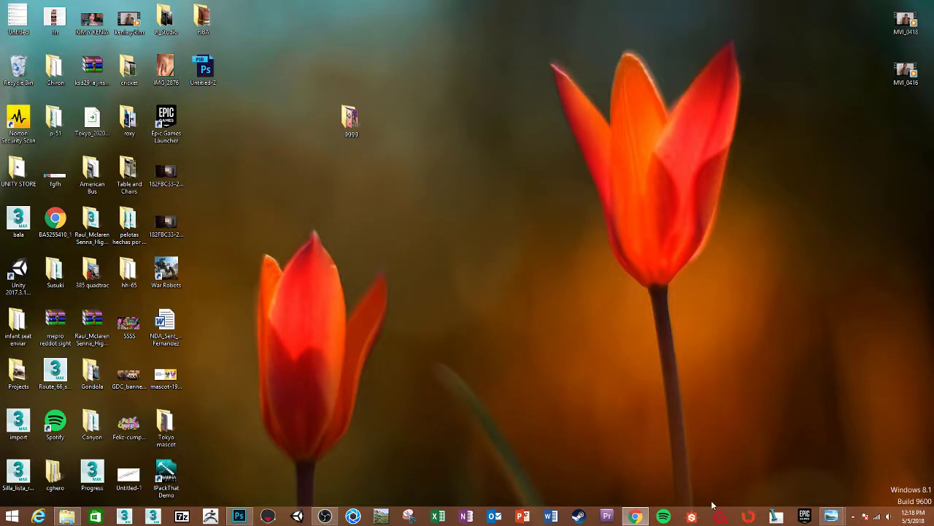
left_click(720, 516)
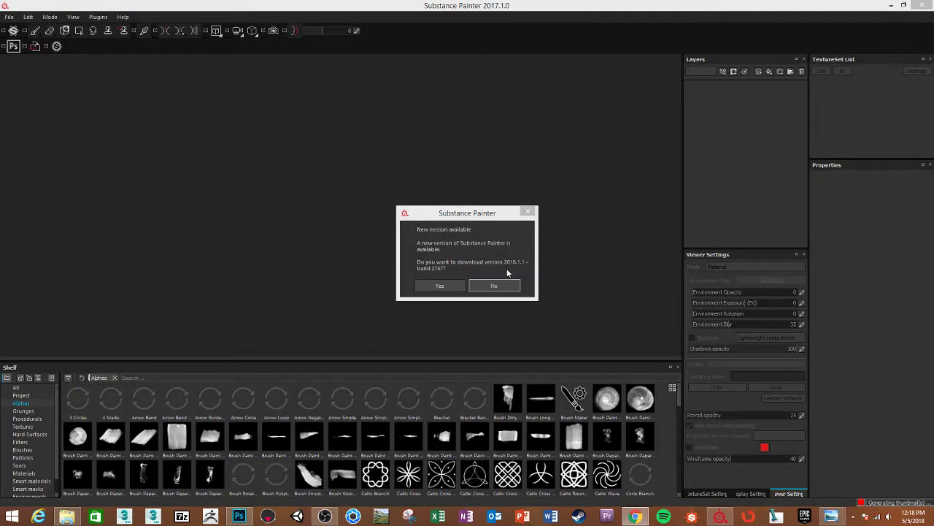
left_click(494, 285)
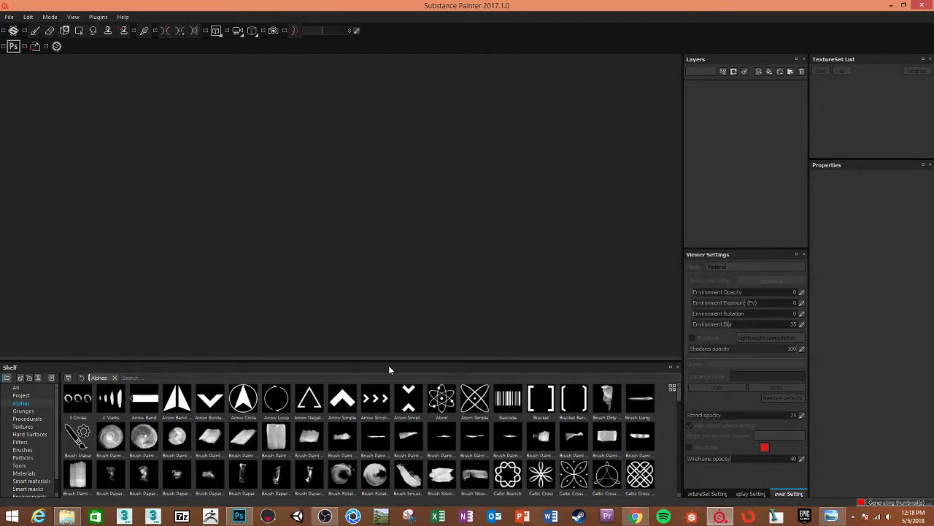
left_click(10, 18)
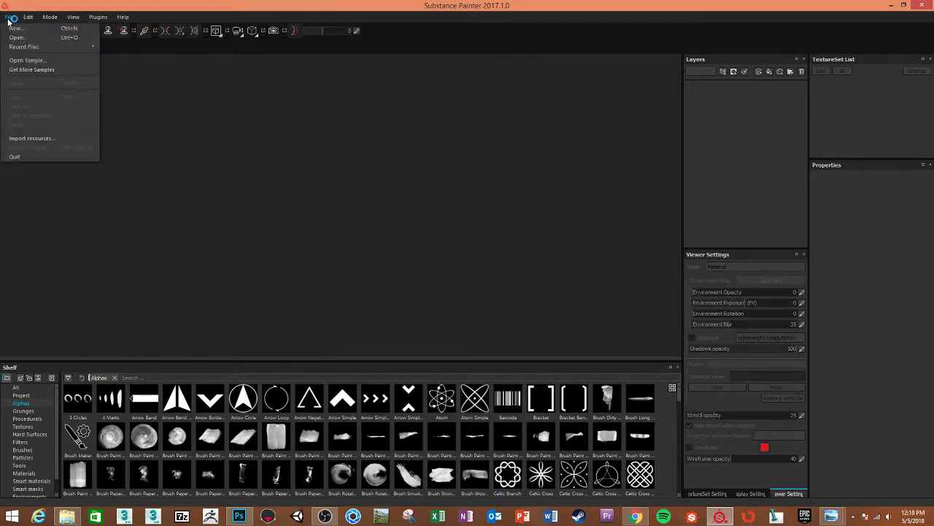
left_click(23, 28)
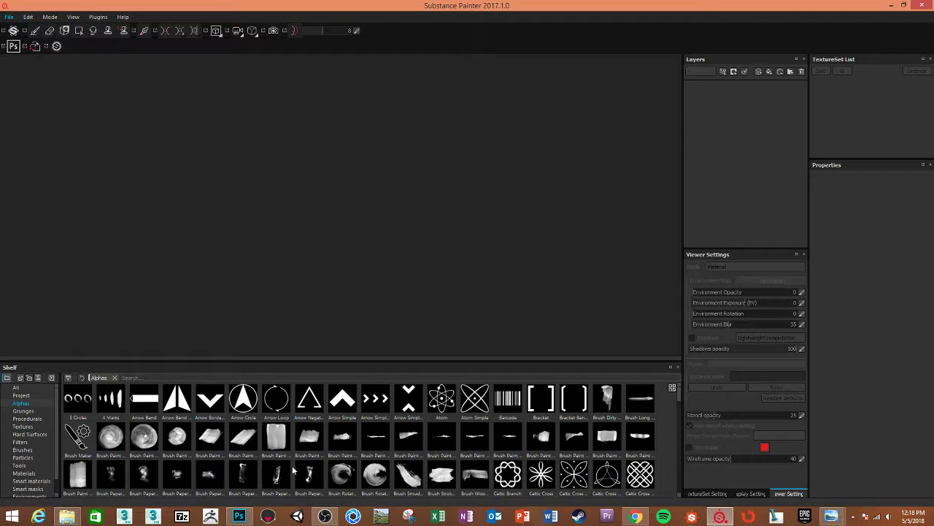
left_click(241, 515)
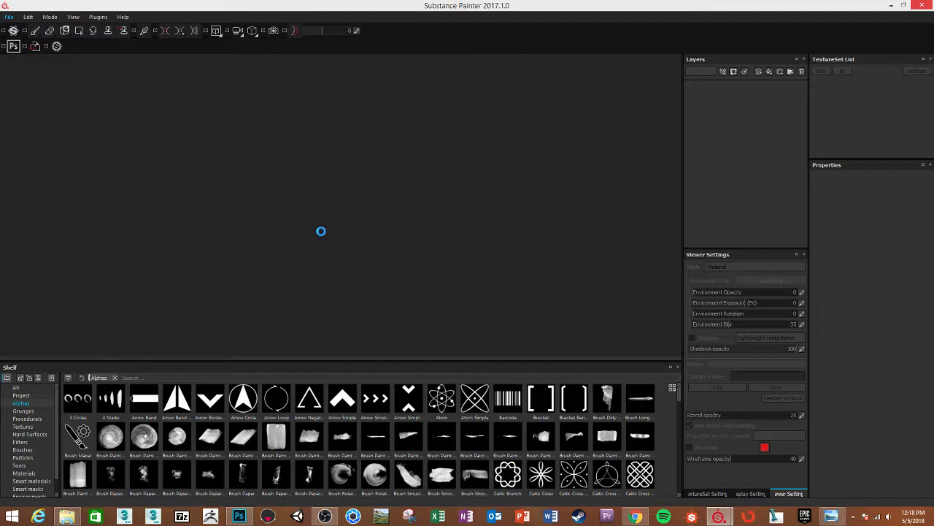
Start a new project keeping DirectX normals and 4096 document resolution
key("ctrl+n")
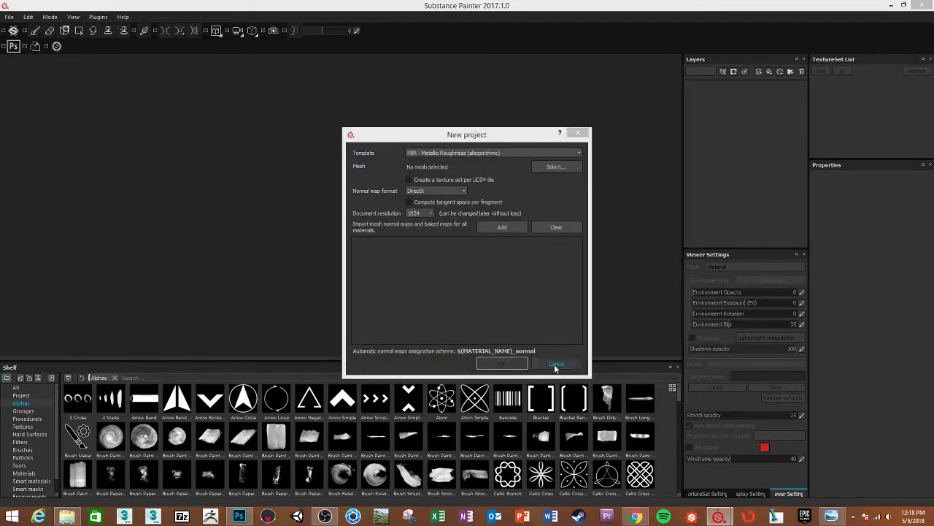
left_click(454, 191)
key("Escape")
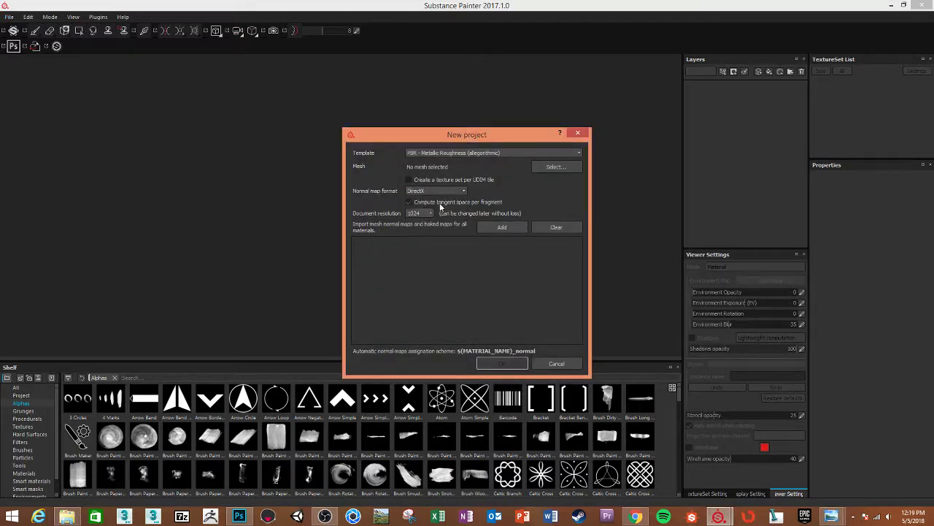
left_click(428, 214)
left_click(423, 256)
Choose the Ball_FBX.FBX mesh from Desktop > FIBA > Ready
left_click(544, 168)
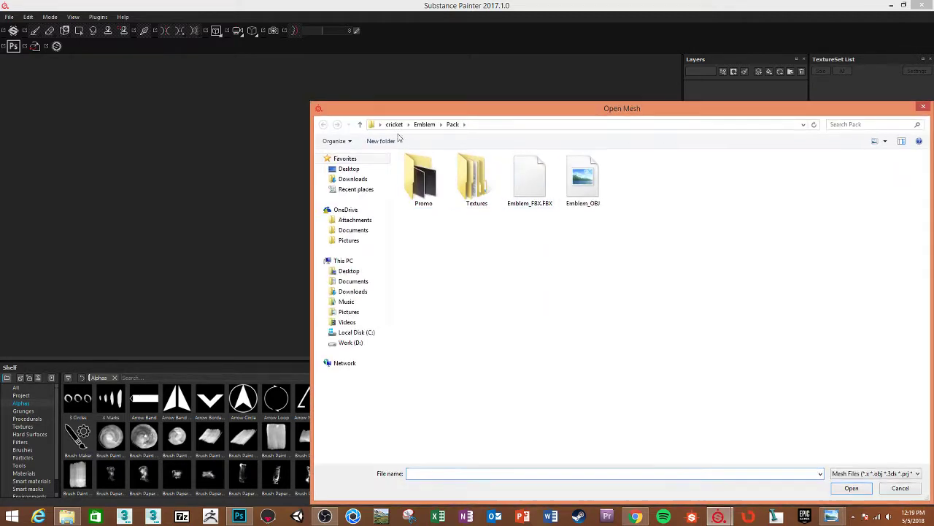
left_click(349, 170)
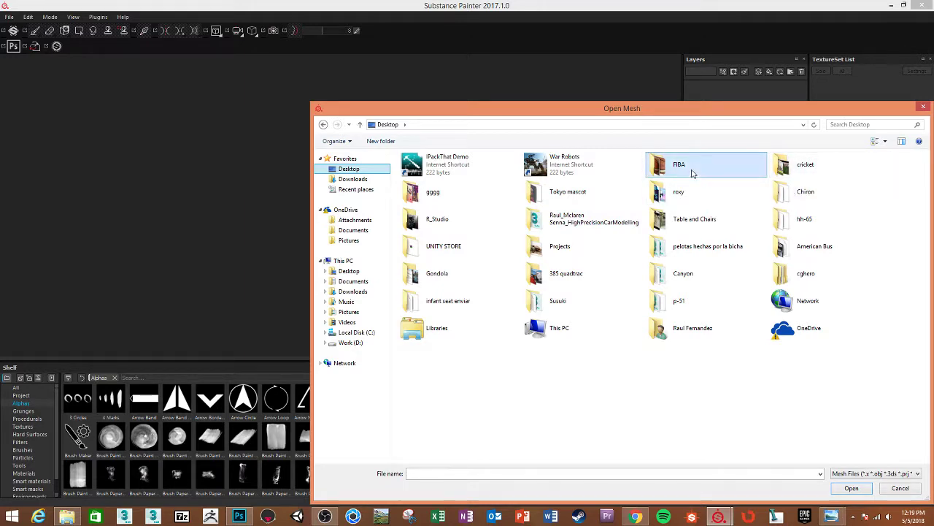
double_click(690, 169)
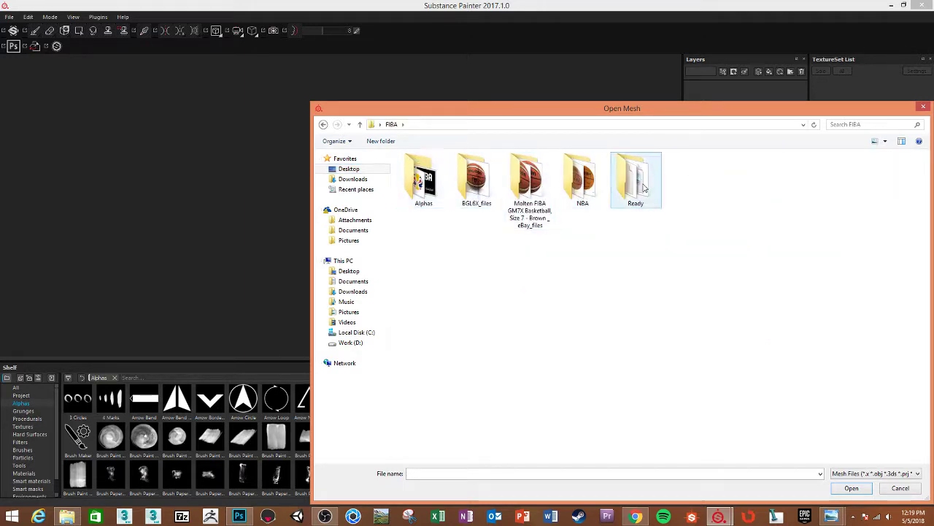
double_click(634, 179)
double_click(414, 181)
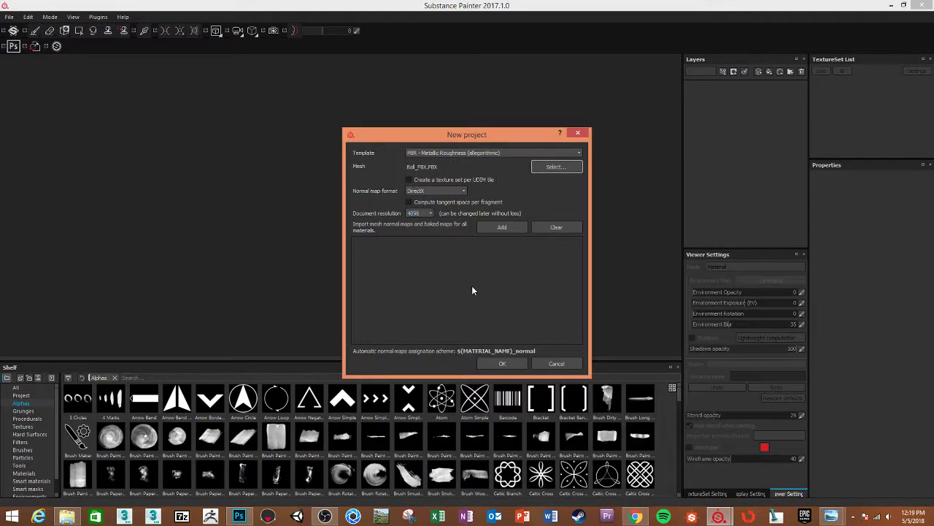
Confirm the project settings, then end Photoshop CC 2017 in Task Manager without saving
left_click(493, 360)
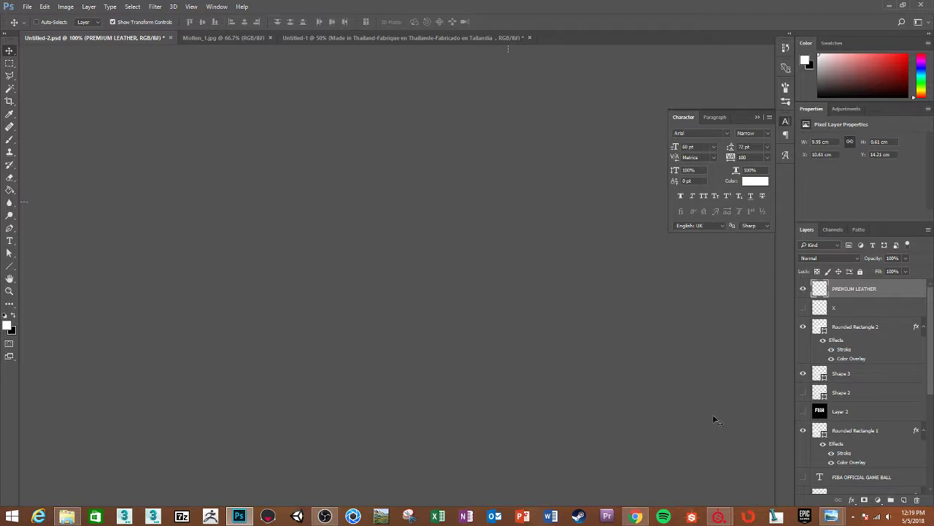
key("ctrl+shift+Escape")
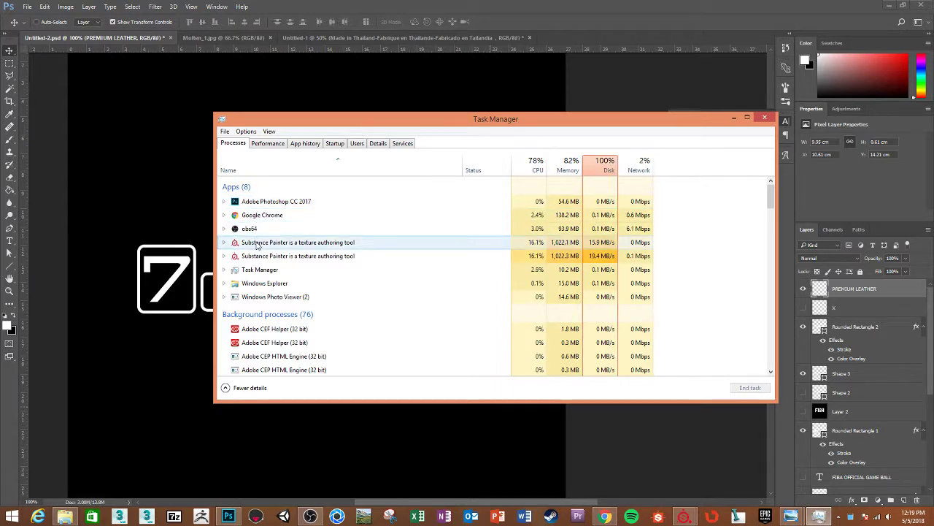
left_click(252, 202)
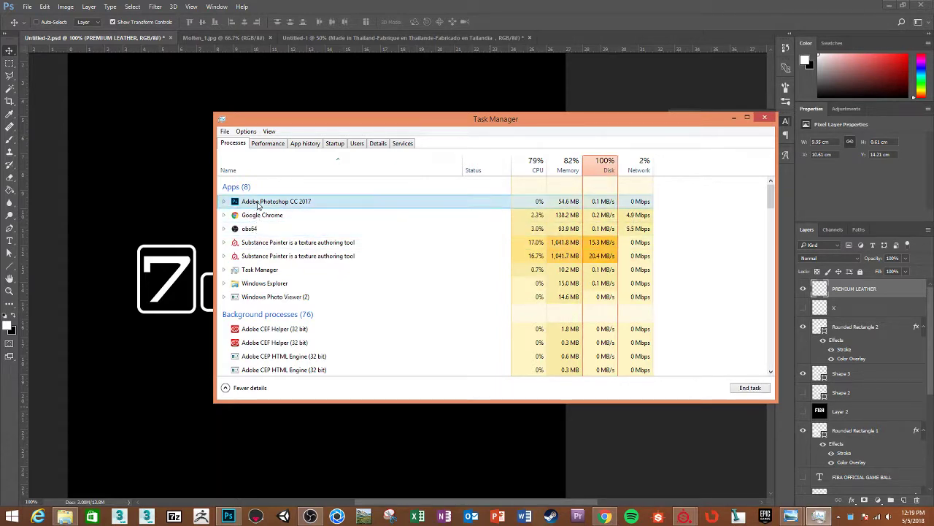
left_click(749, 388)
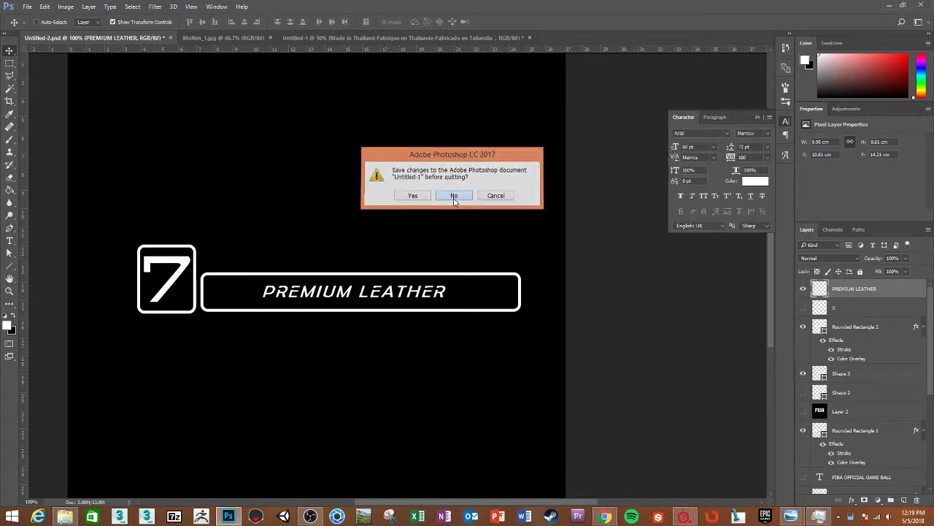
left_click(454, 196)
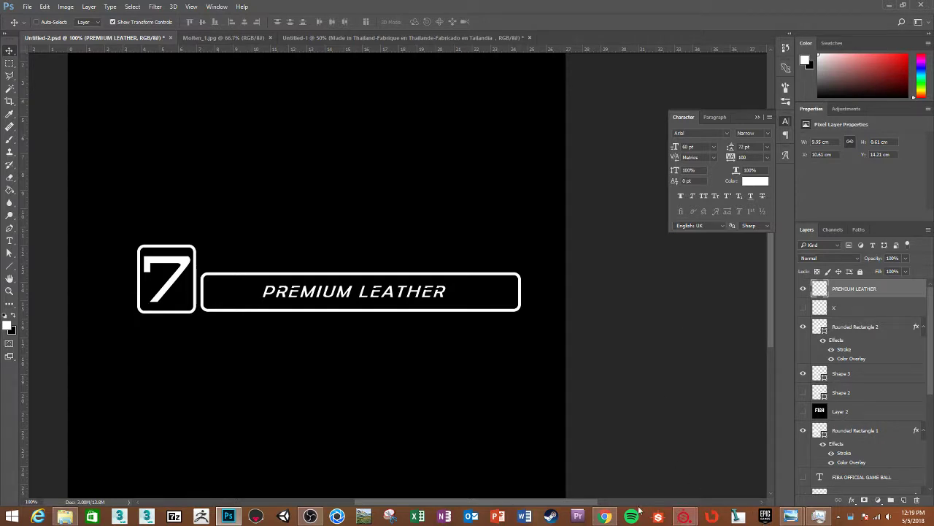
Force End task on the still-unresponsive Photoshop process
left_click(817, 516)
left_click(256, 202)
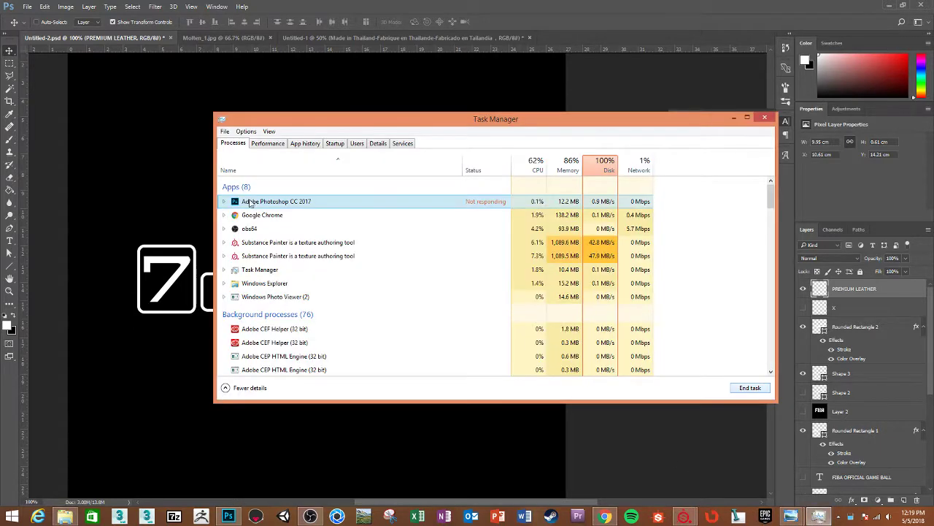
right_click(261, 203)
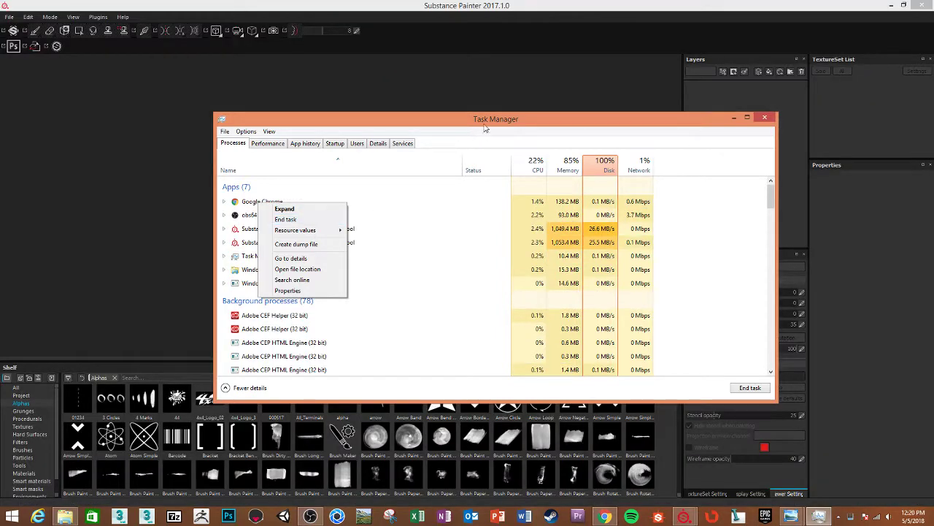
left_click(764, 118)
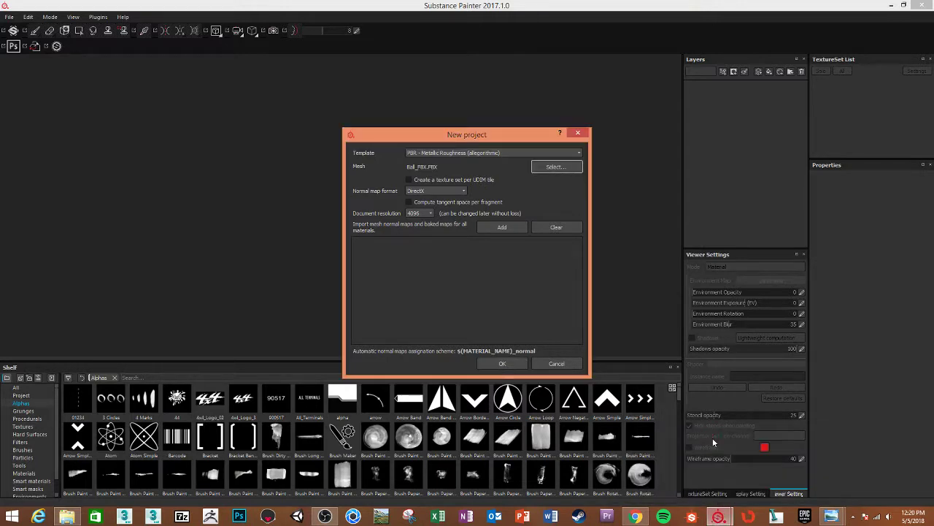
Create the project with the ball mesh and orbit in close on its seams
left_click(502, 362)
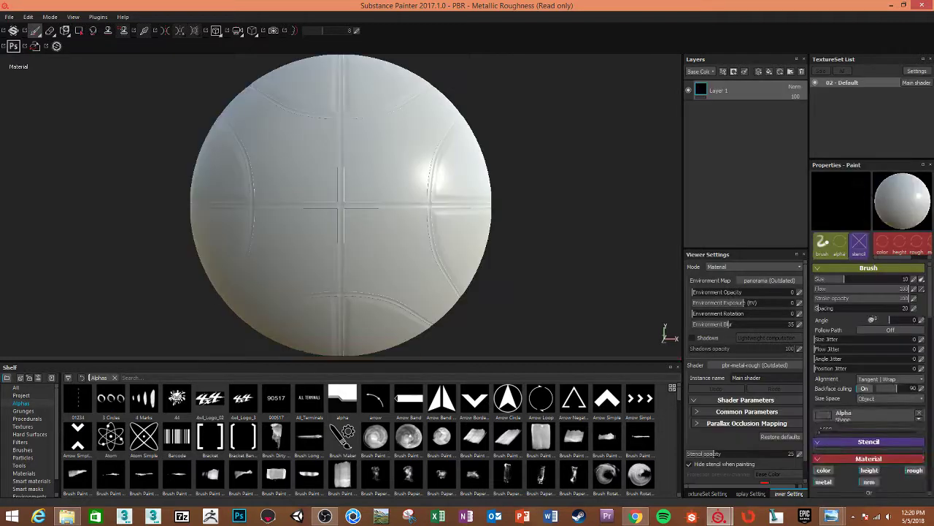
mouse_move(563, 180)
left_mouse_down("alt")
mouse_move(521, 209)
mouse_move(446, 234)
left_mouse_up("alt")
scroll(283, 229, "down", 2)
scroll(283, 229, "up", 2)
scroll(267, 227, "up", 2)
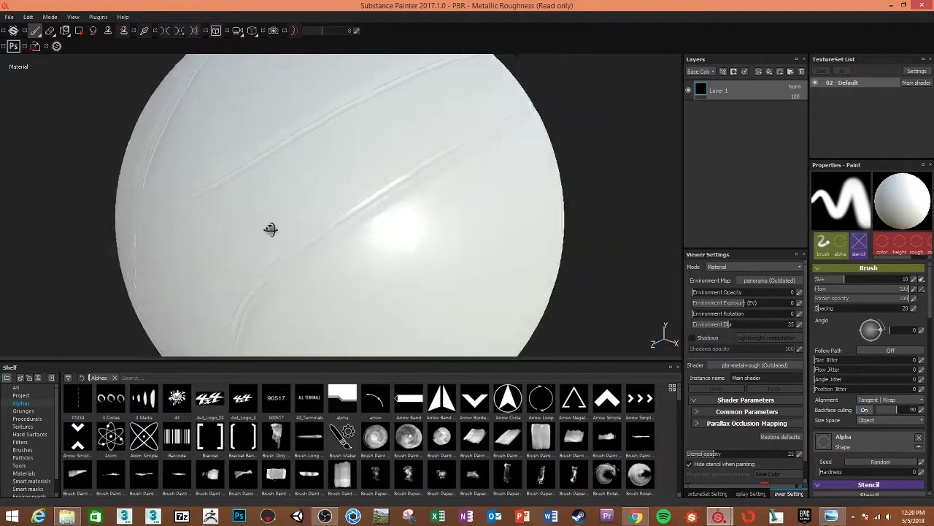
mouse_move(267, 227)
left_mouse_down("alt")
mouse_move(298, 265)
mouse_move(490, 124)
mouse_move(417, 219)
mouse_move(189, 177)
mouse_move(300, 208)
mouse_move(472, 173)
mouse_move(334, 162)
mouse_move(276, 221)
left_mouse_up("alt")
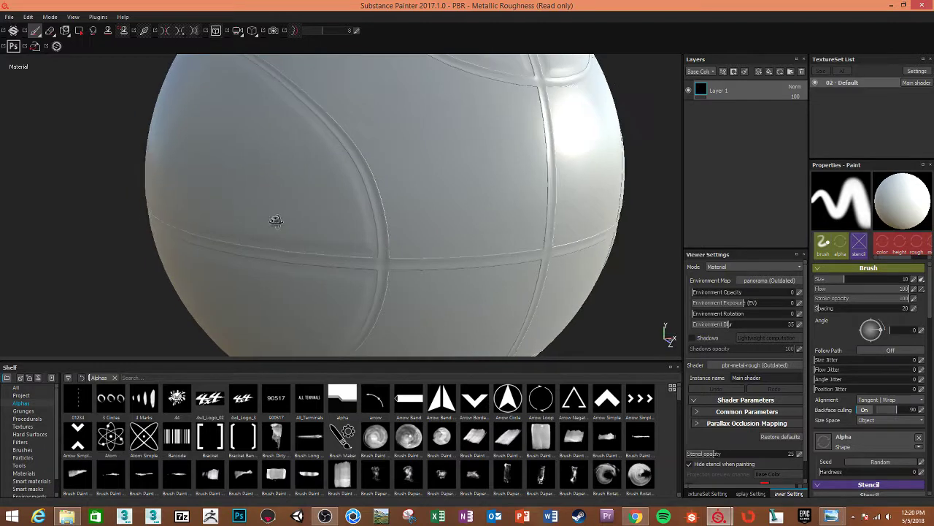
View the UV layout in 2D only, dismiss the helper error, then return to 3D framed
left_click(252, 30)
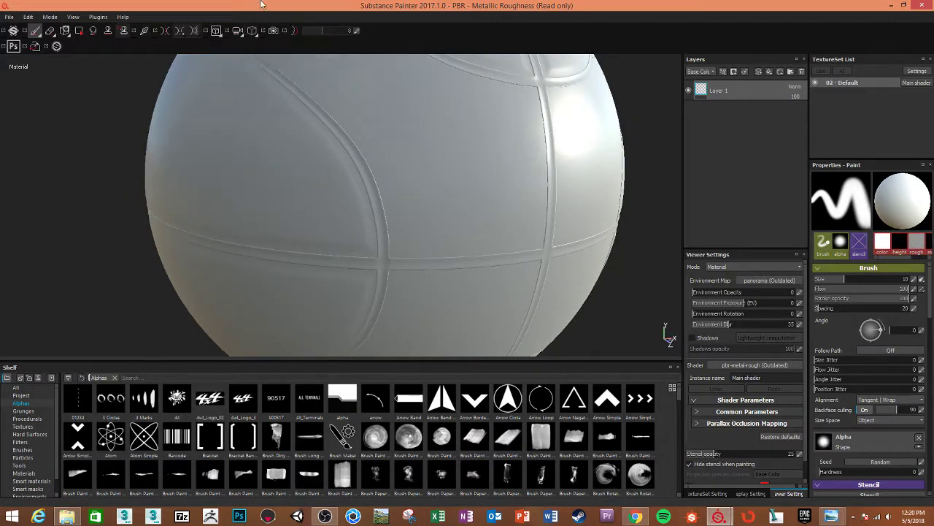
left_click(216, 32)
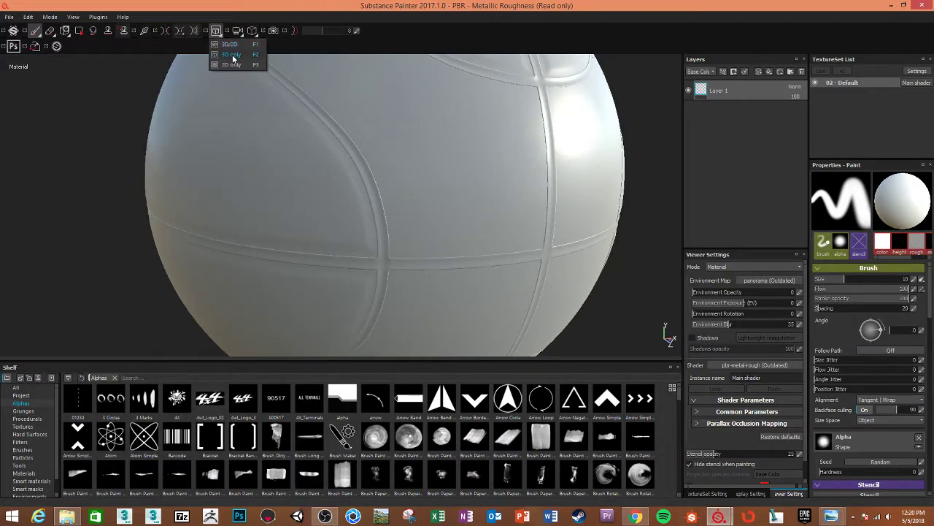
left_click(234, 64)
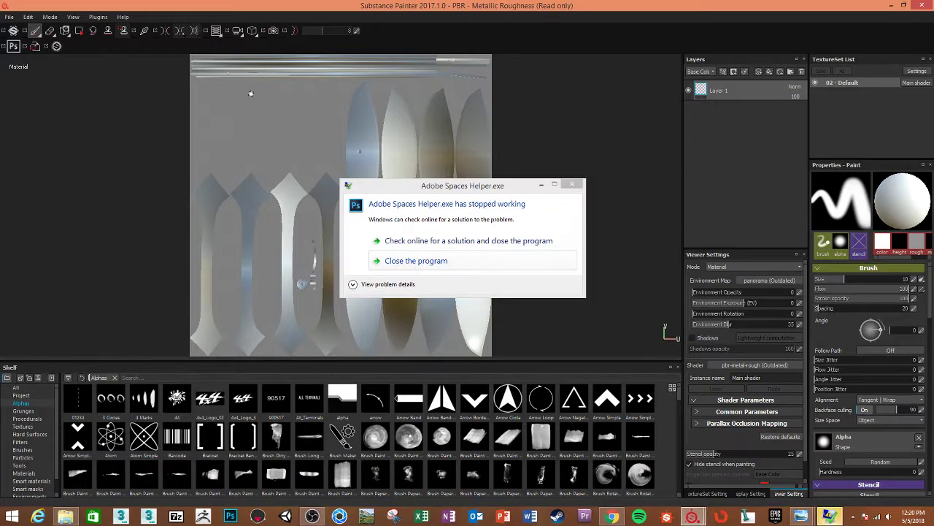
left_click(415, 263)
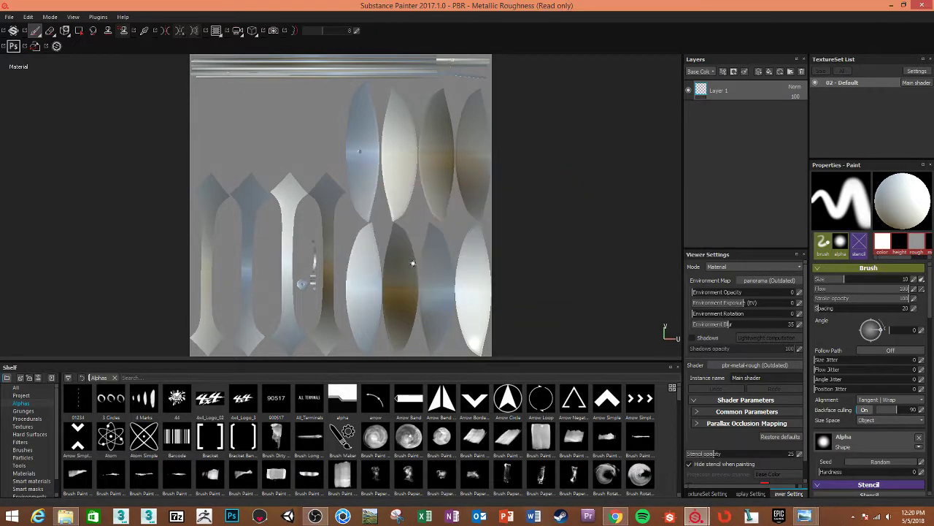
left_click(219, 37)
left_click(229, 52)
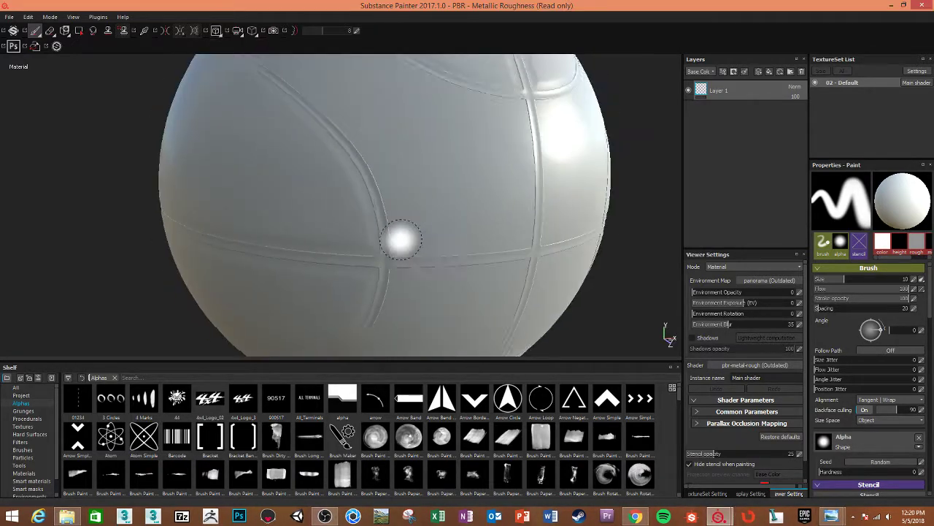
key("f")
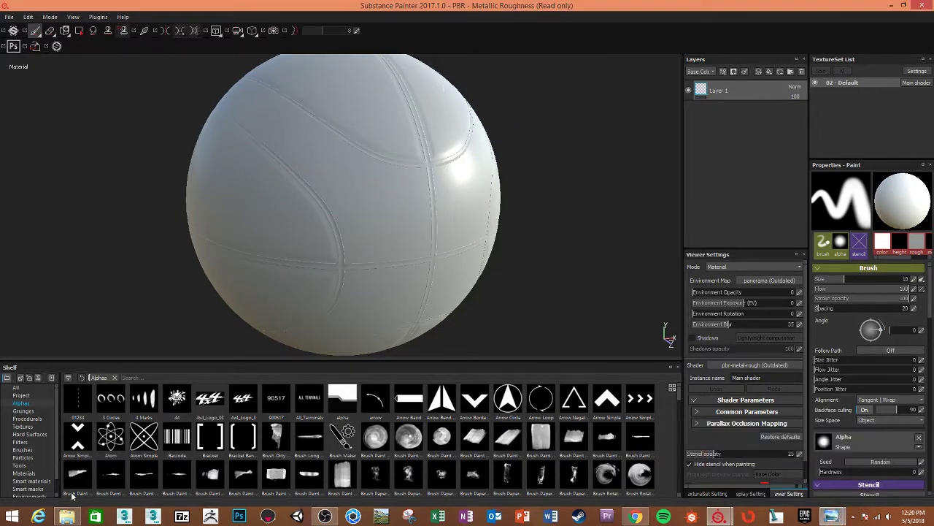
left_click(67, 516)
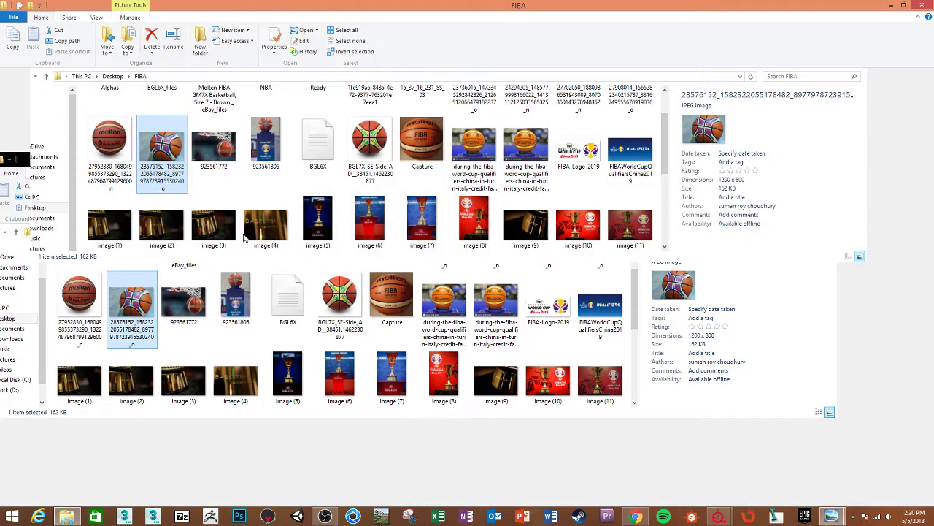
Maximize the FIBA window and open the Alphas > Ready folder
double_click(318, 160)
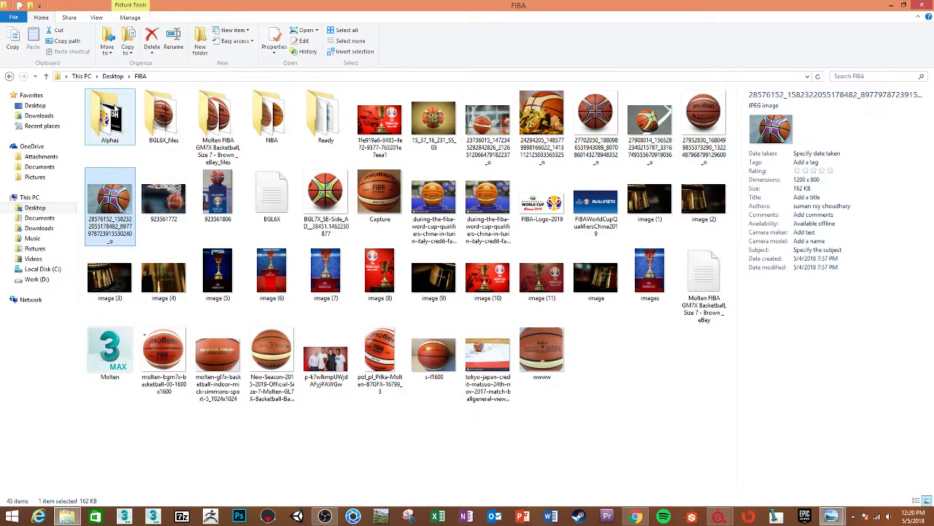
left_click(114, 108)
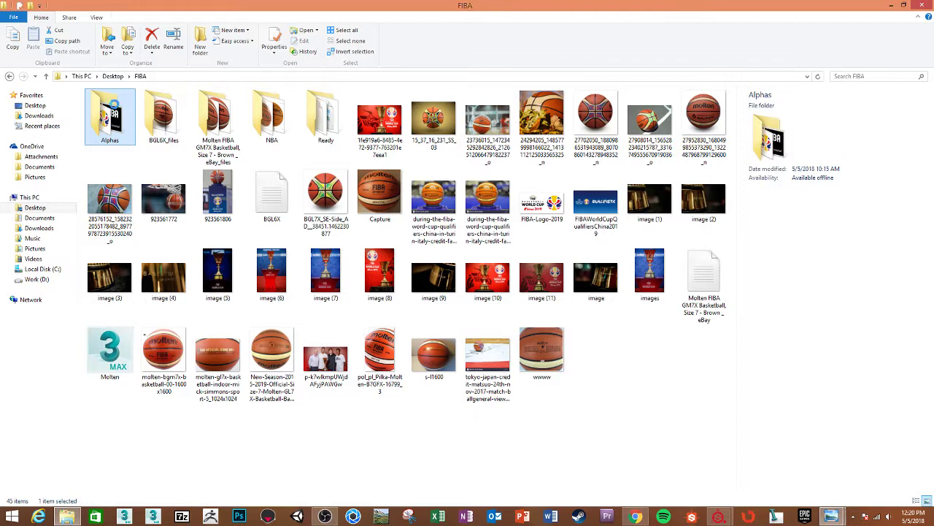
double_click(115, 108)
double_click(114, 108)
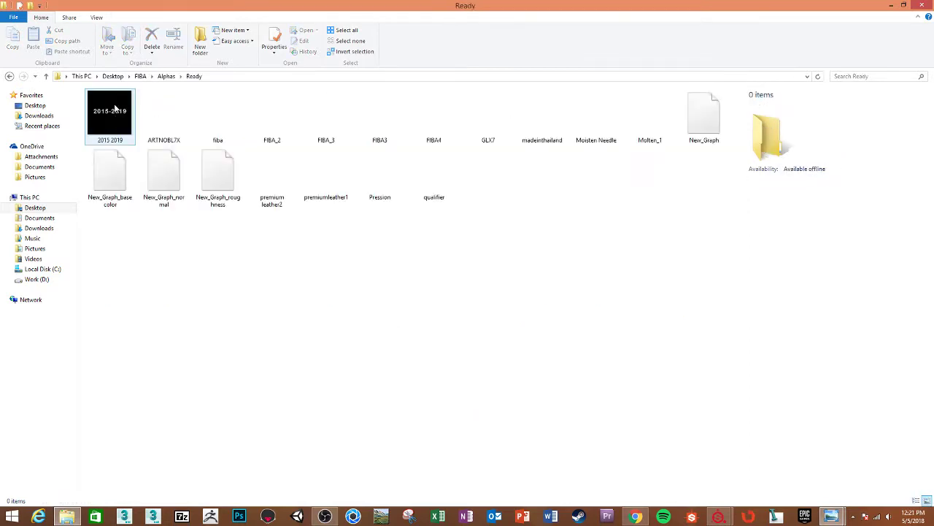
Rename the New_Graph maps to ball_AO, Ball_N and Ball_mask, then select 18 files
left_click(121, 184)
left_click(119, 195)
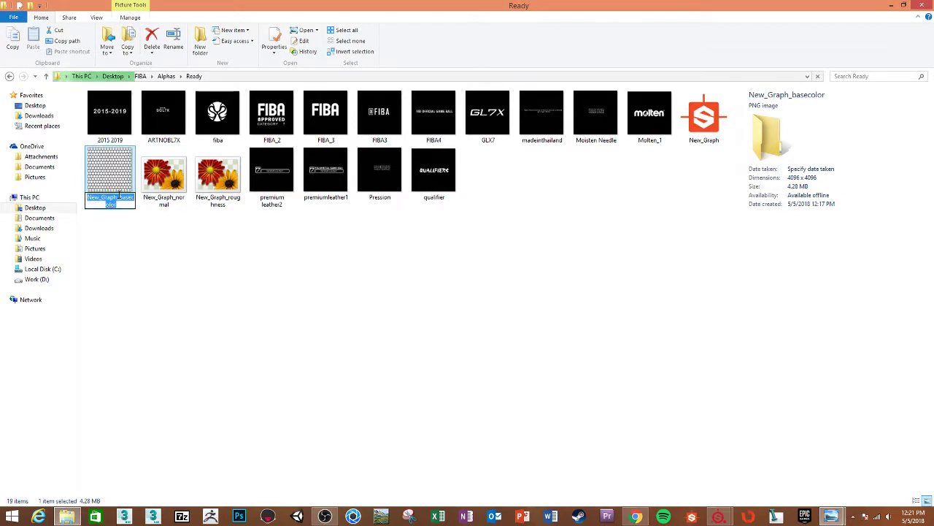
type("ball_AO")
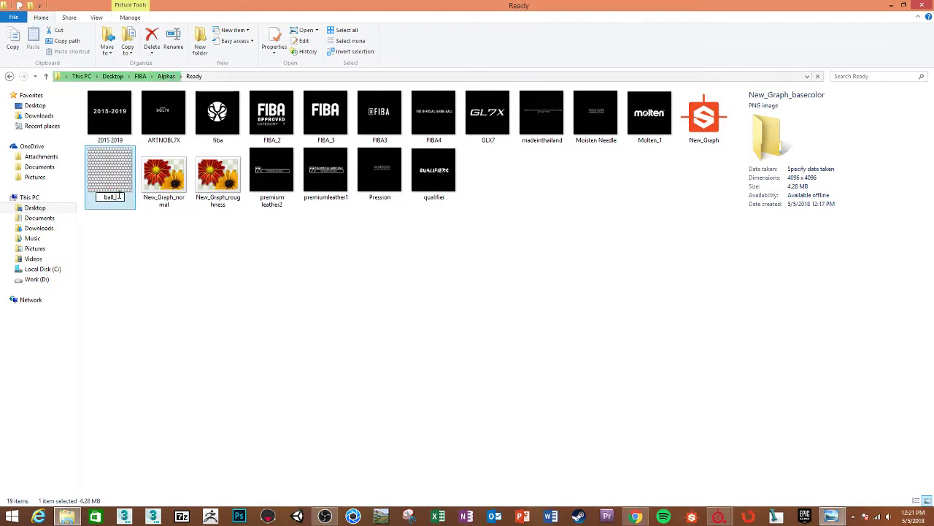
left_click(155, 191)
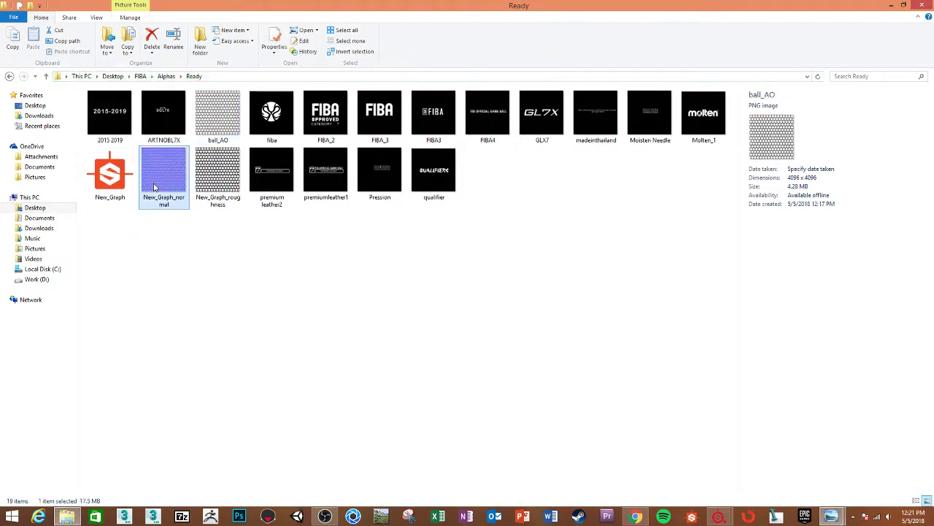
left_click(166, 199)
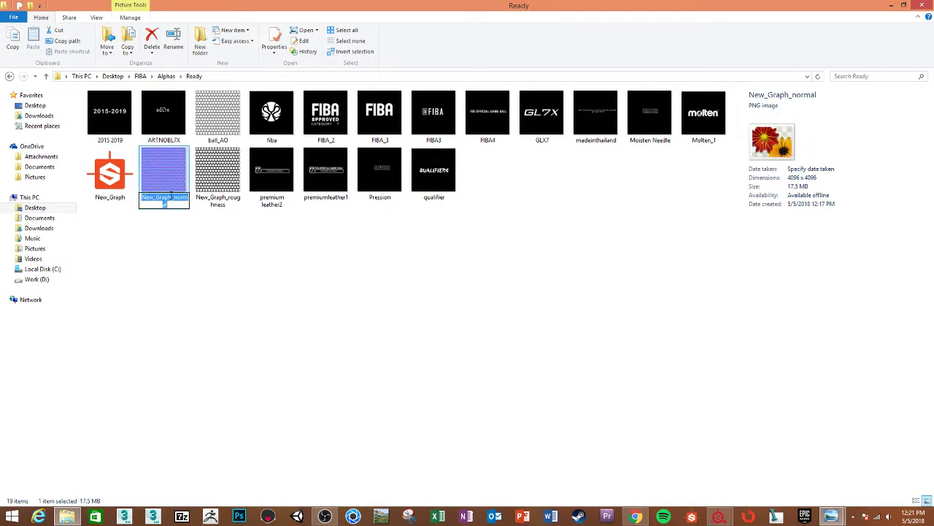
type("Ball_N")
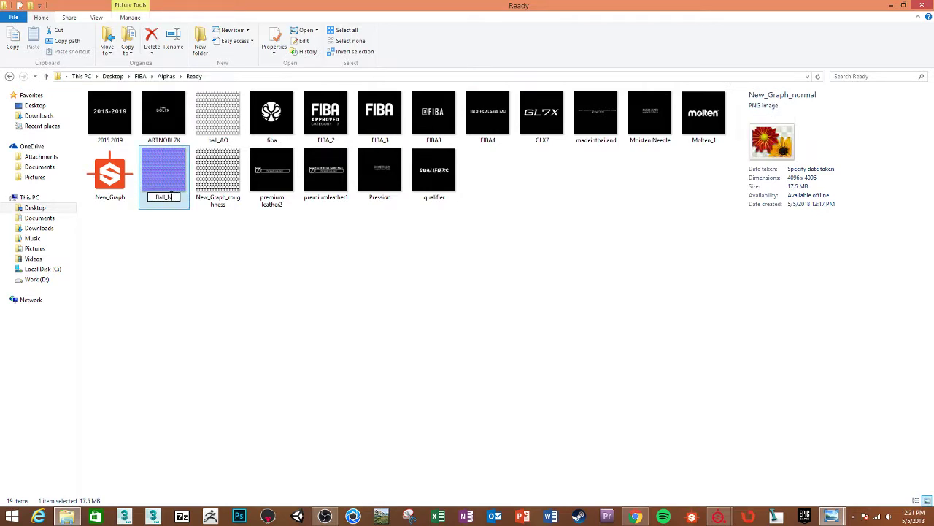
key("Tab")
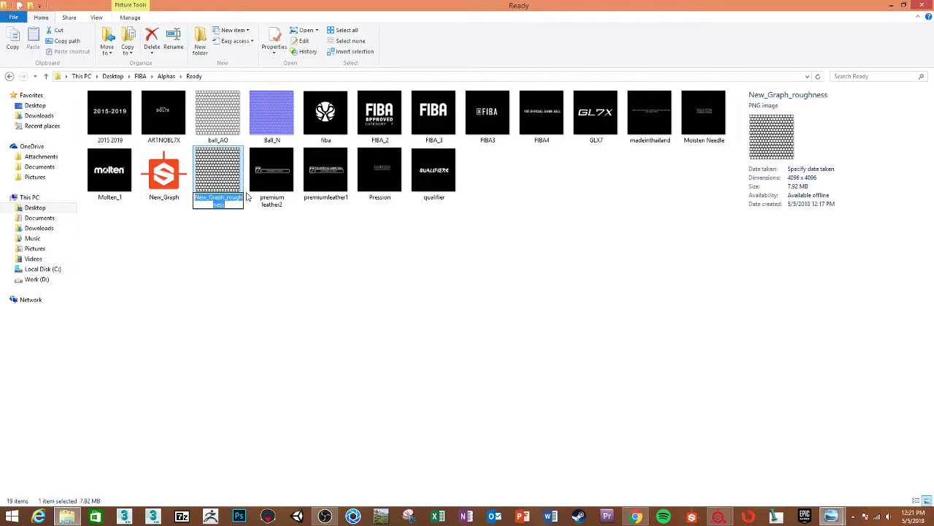
type("Ball_mas")
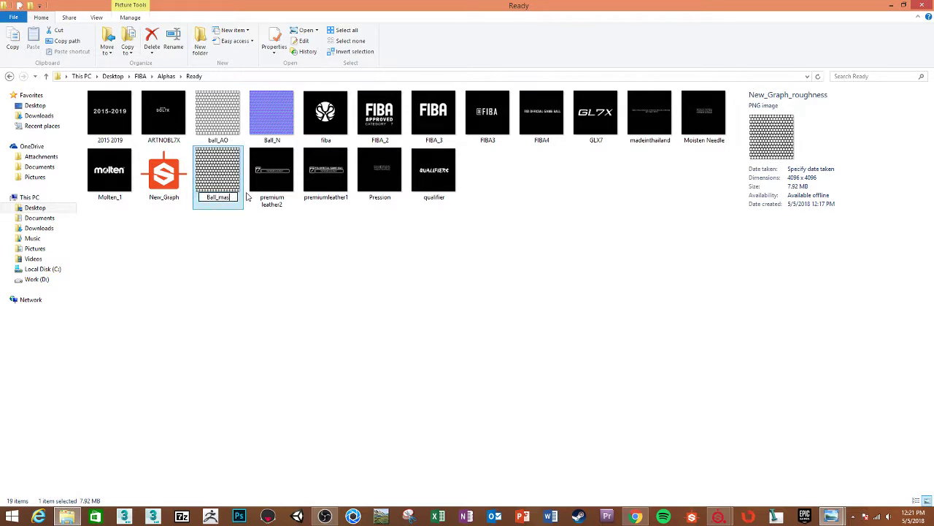
type("k")
key("Return")
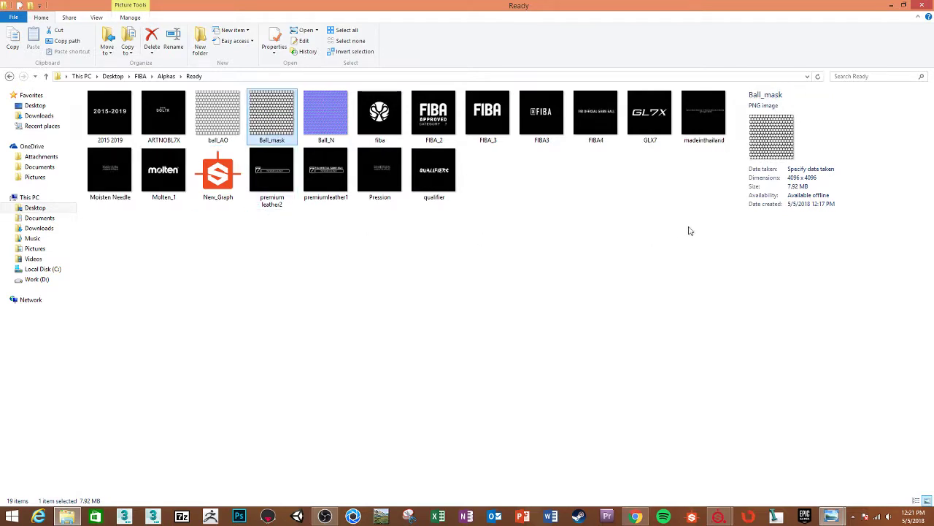
left_click_drag(690, 231, 84, 86)
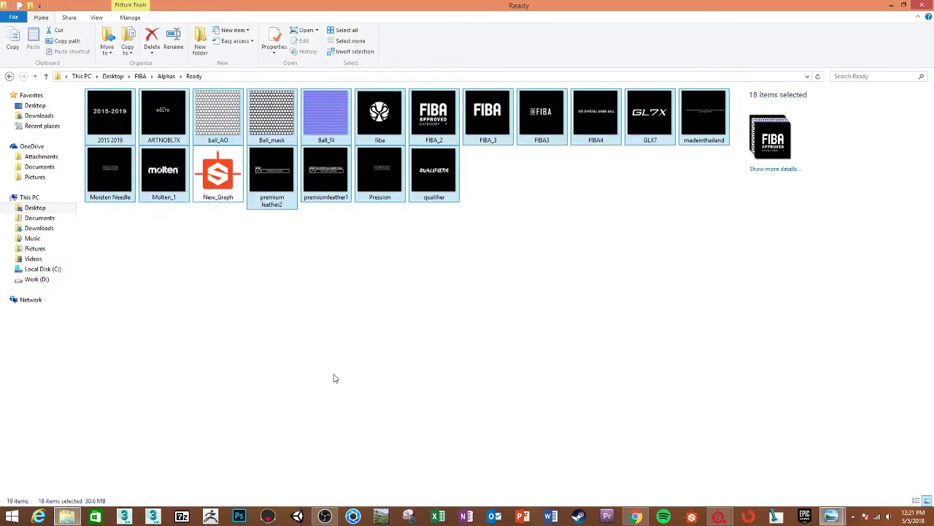
left_click(904, 5)
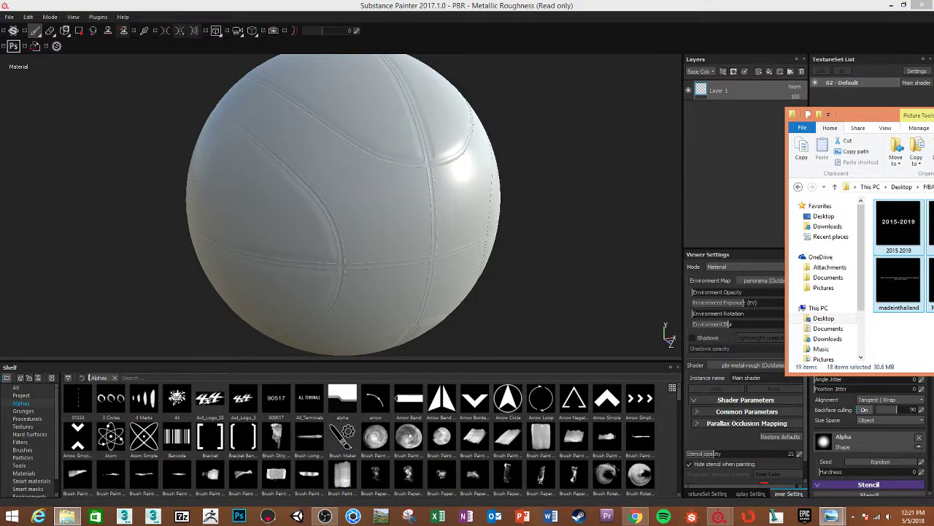
Drop the 18 selected files onto the shelf and set every file's usage to alpha
left_click_drag(918, 338, 523, 423)
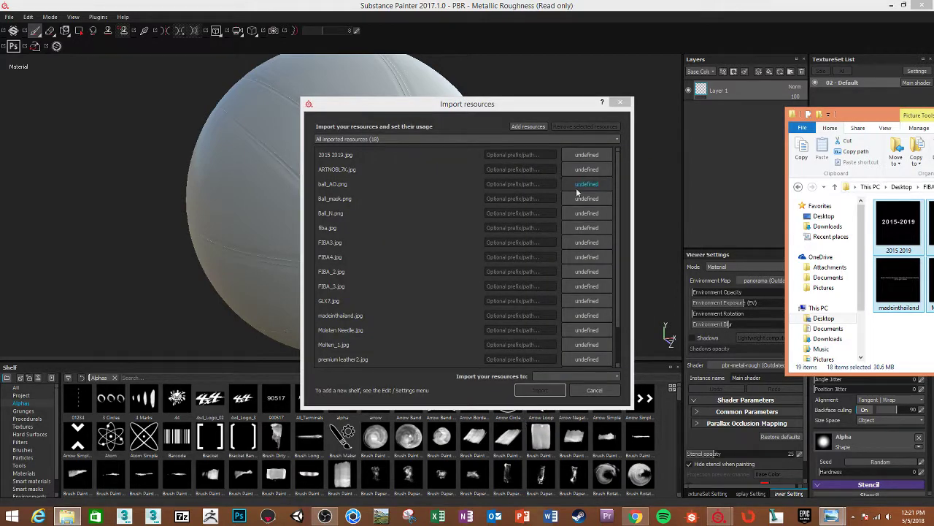
left_click(350, 156)
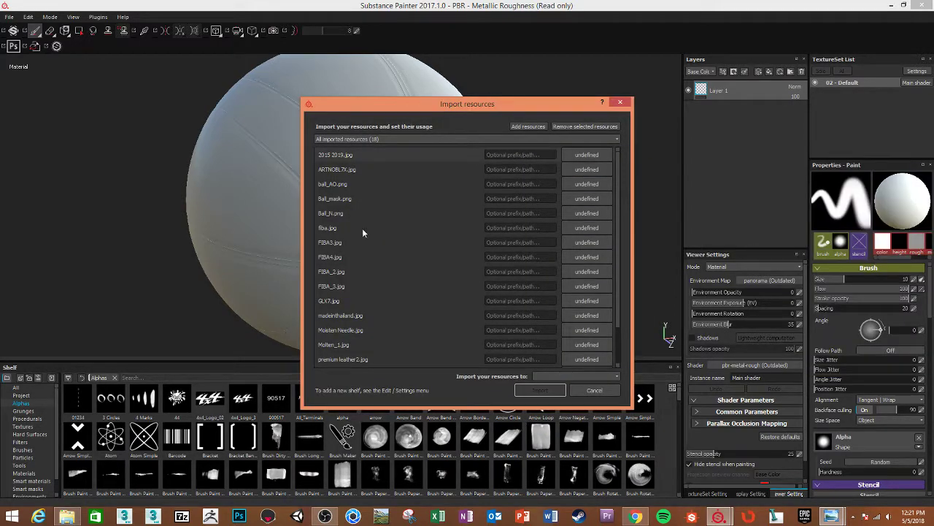
scroll(359, 277, "down", 1)
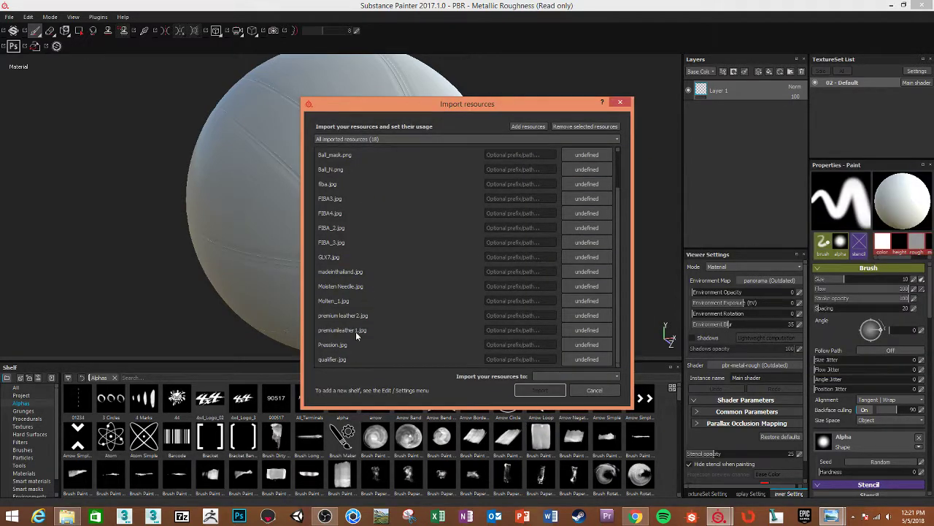
left_click(602, 155)
left_click(622, 158)
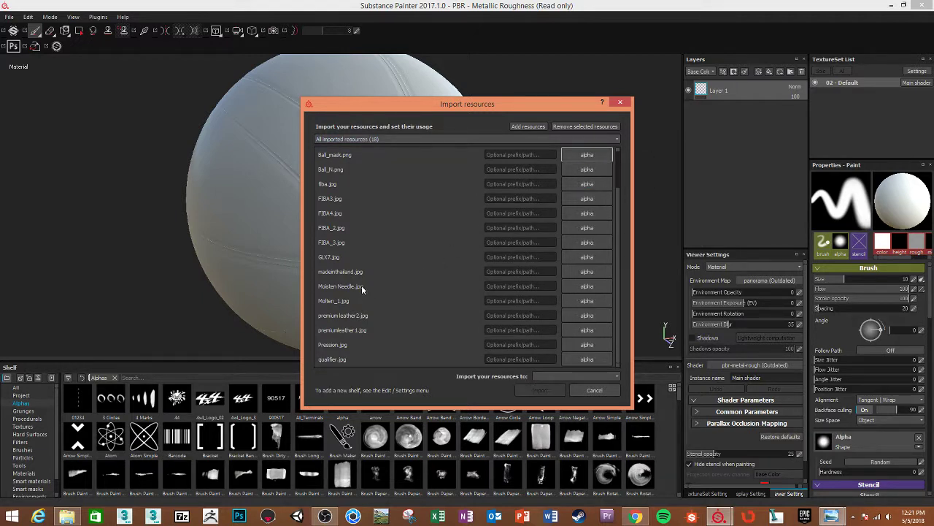
Mark ball_AO, Ball_mask and Ball_N as textures and import everything to the shelf
scroll(350, 179, "up", 1)
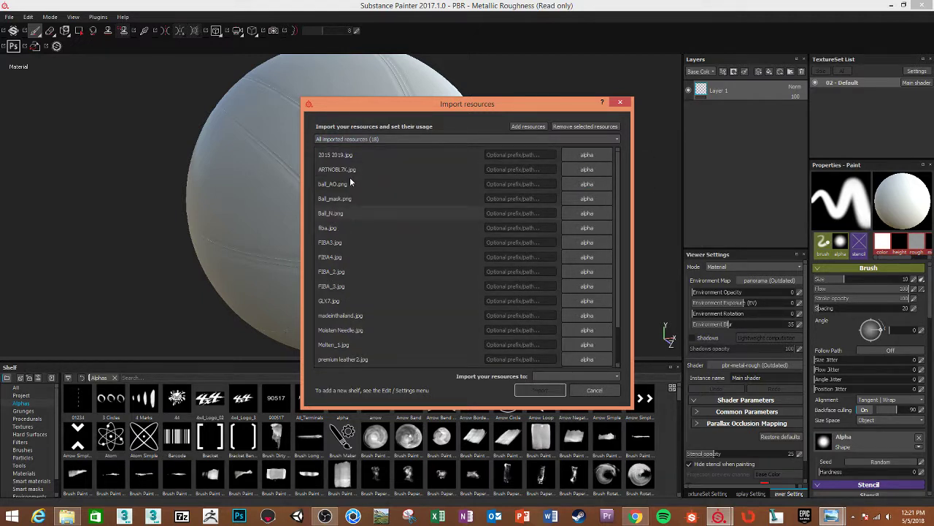
left_click(580, 184)
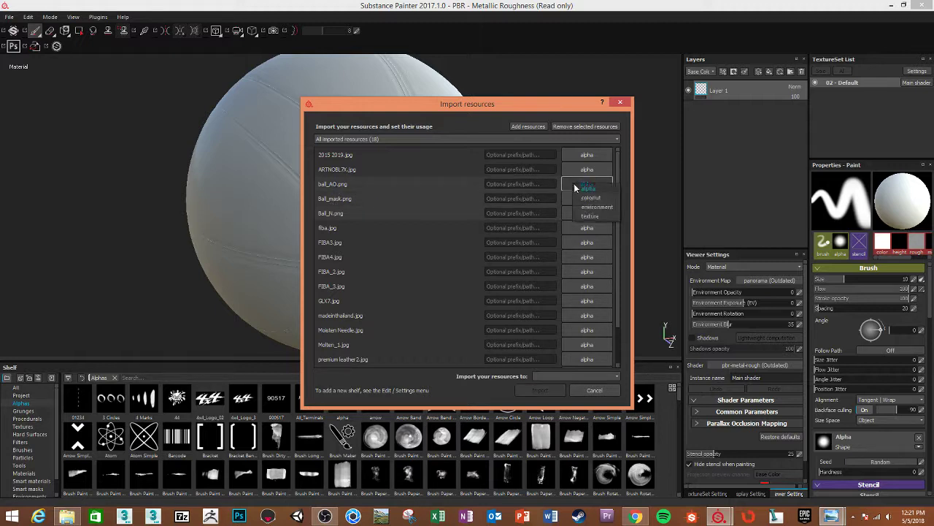
left_click(592, 217)
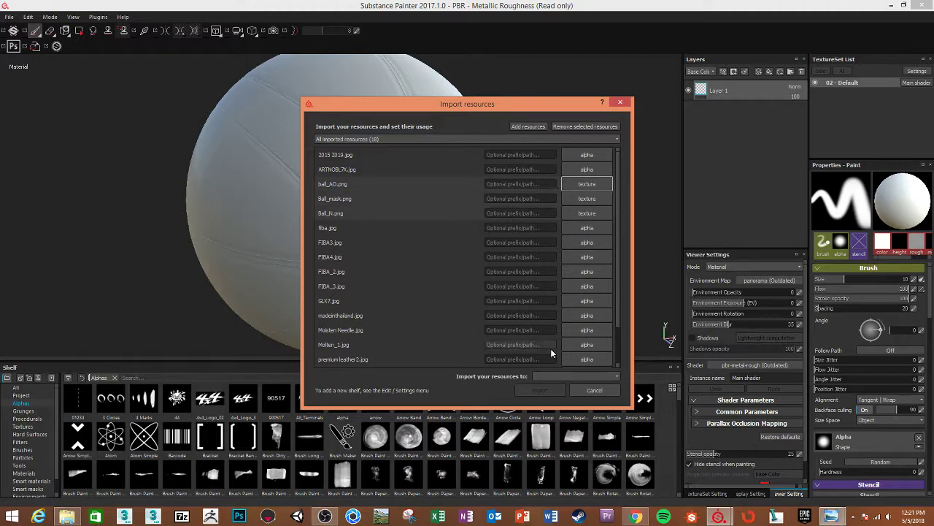
left_click(562, 375)
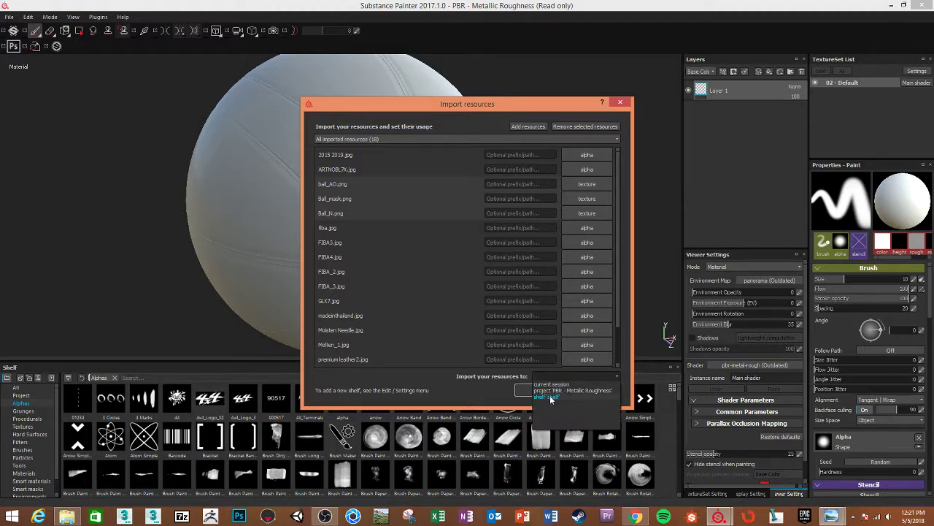
left_click(552, 396)
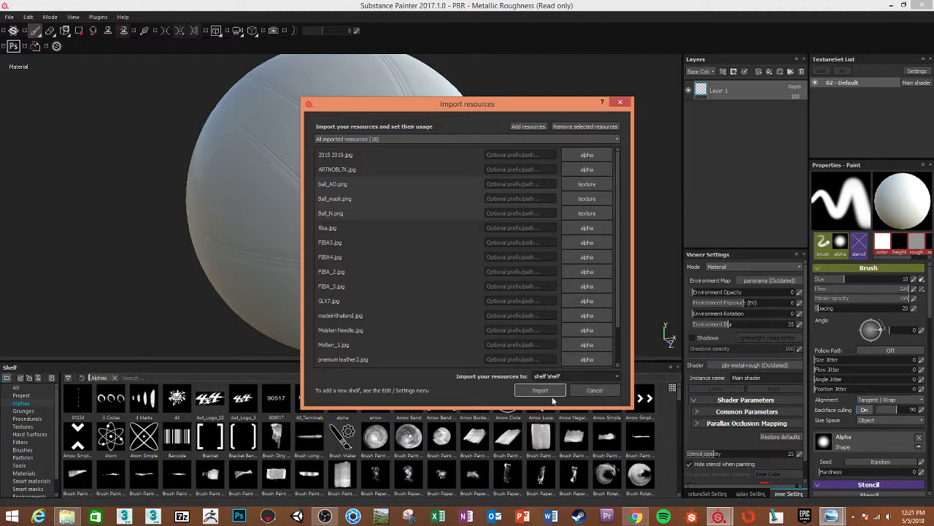
left_click(538, 392)
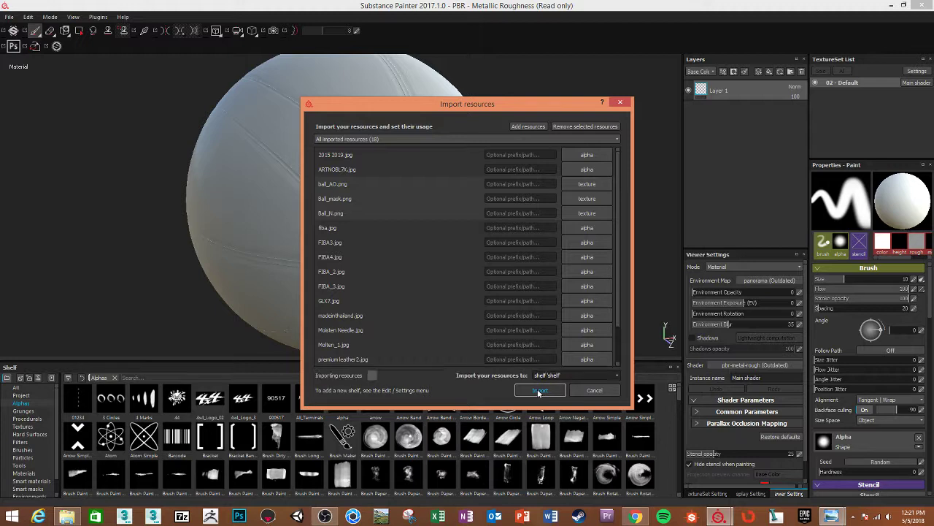
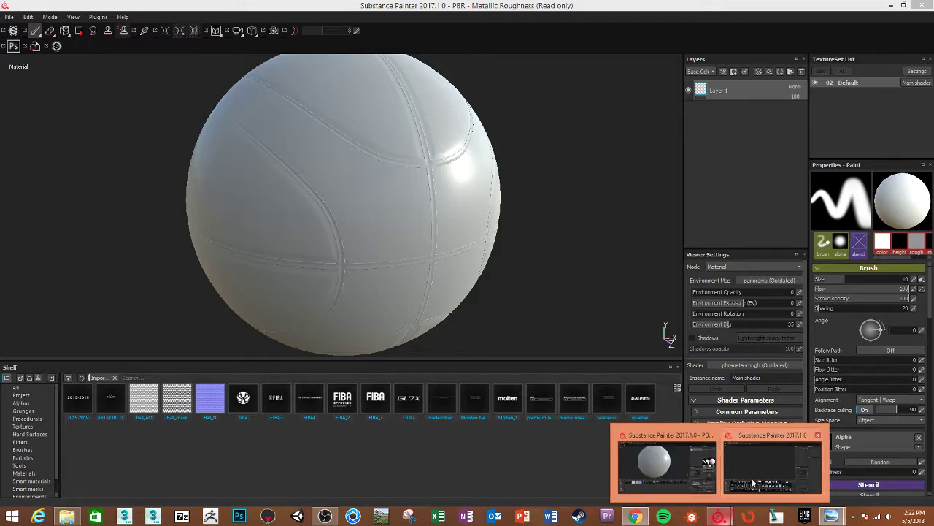
Decline the new-version download prompt and rotate the ball to view another side
left_click(753, 475)
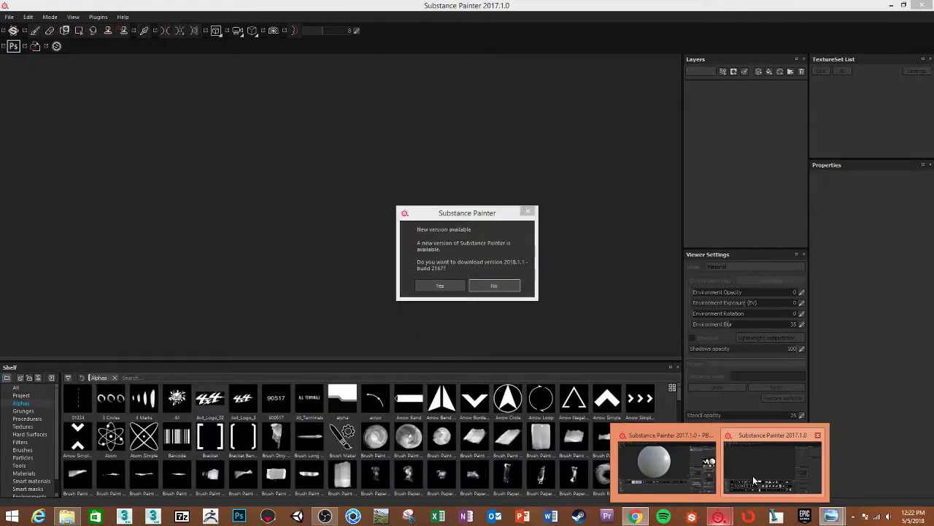
left_click(494, 286)
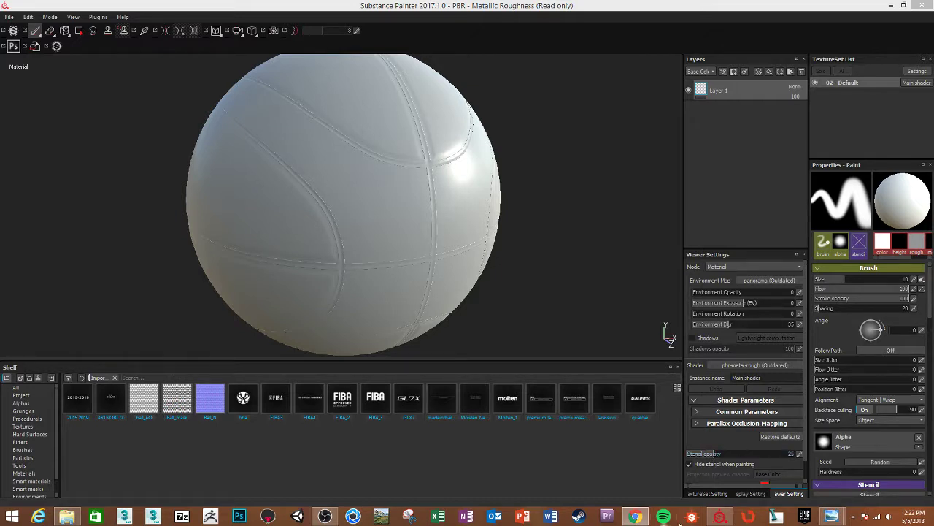
mouse_move(526, 229)
left_mouse_down("alt")
mouse_move(496, 215)
mouse_move(519, 226)
left_mouse_up("alt")
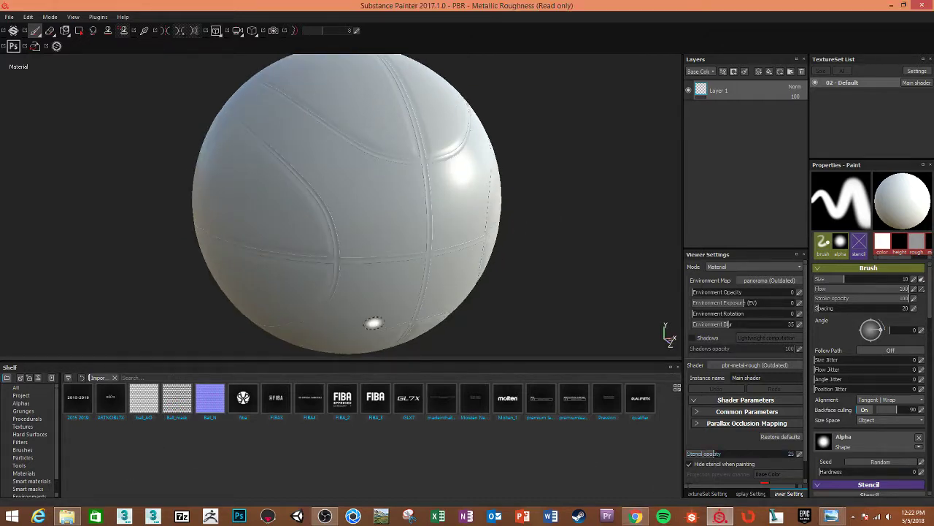
mouse_move(831, 516)
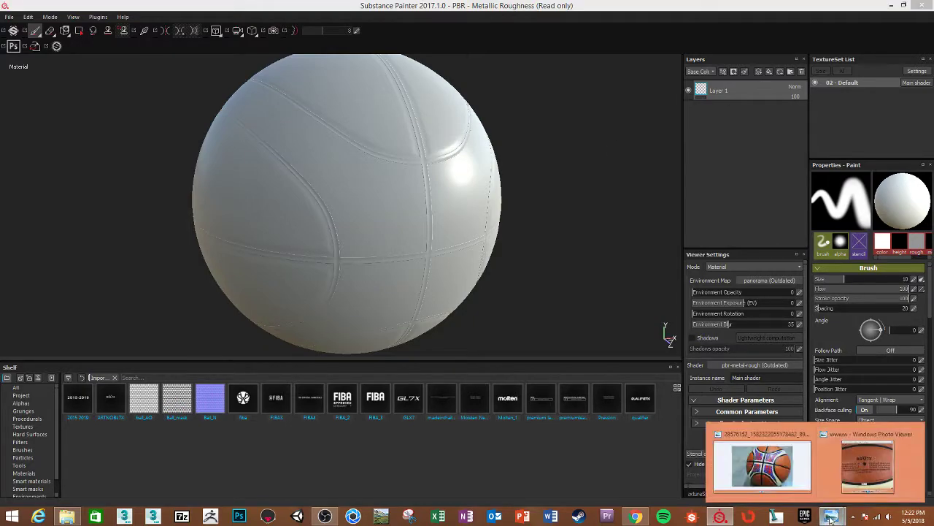
left_click(771, 469)
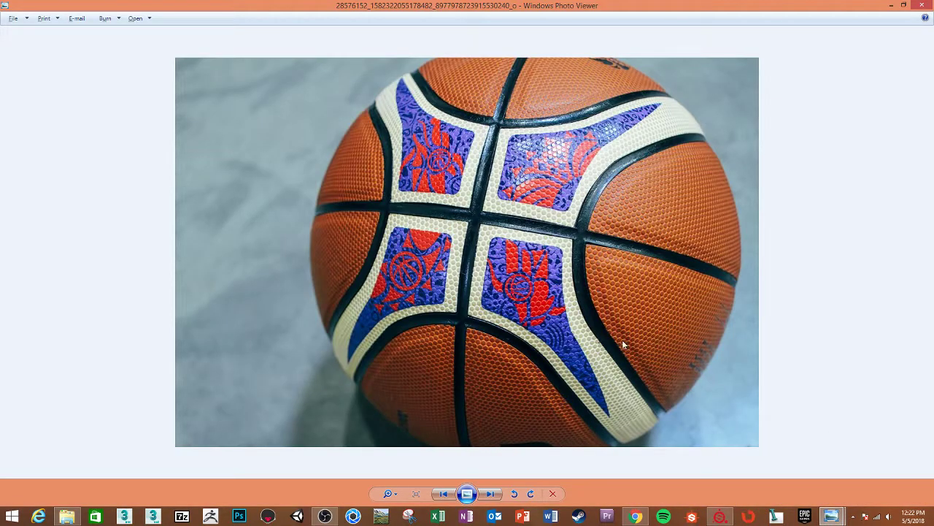
scroll(481, 368, "up", 2)
scroll(485, 367, "up", 2)
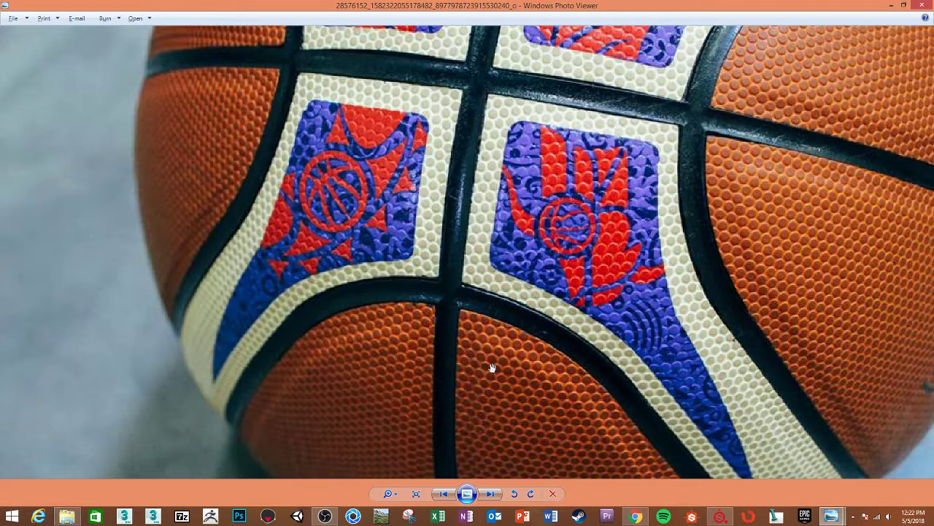
left_click(891, 7)
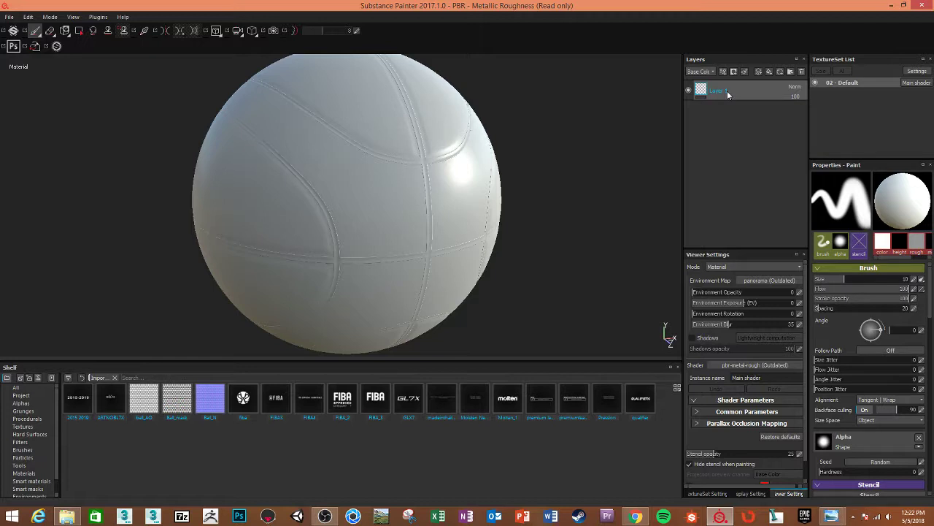
Add a new fill layer named Leather_base above Layer 1
left_click(769, 73)
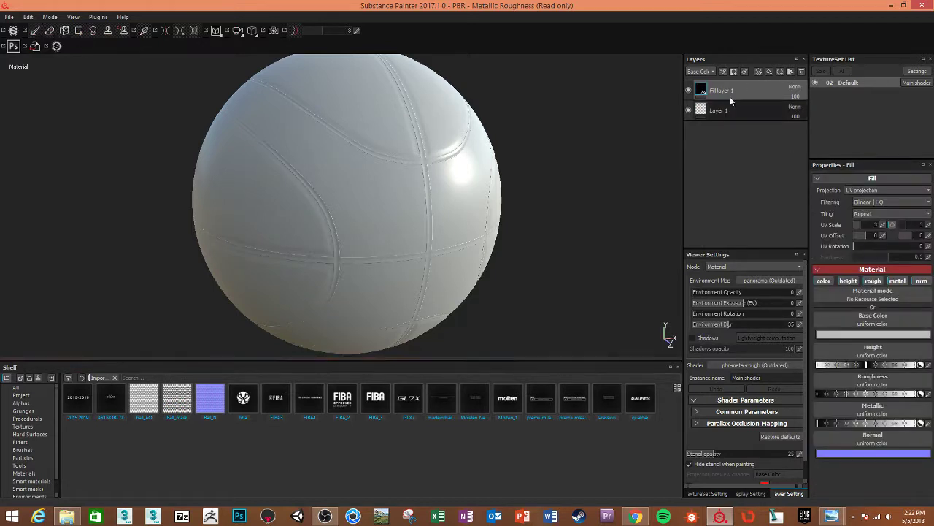
double_click(728, 92)
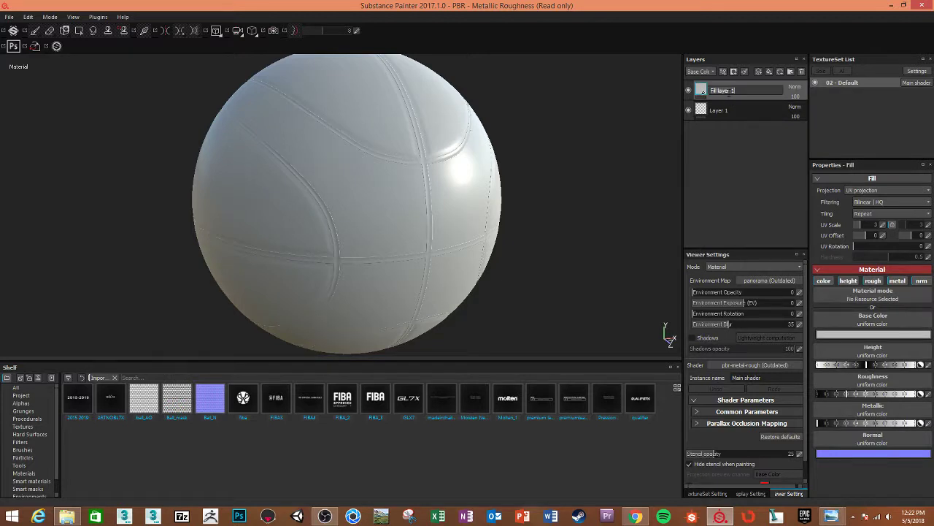
type("Leath")
type("er_bas")
key("Return")
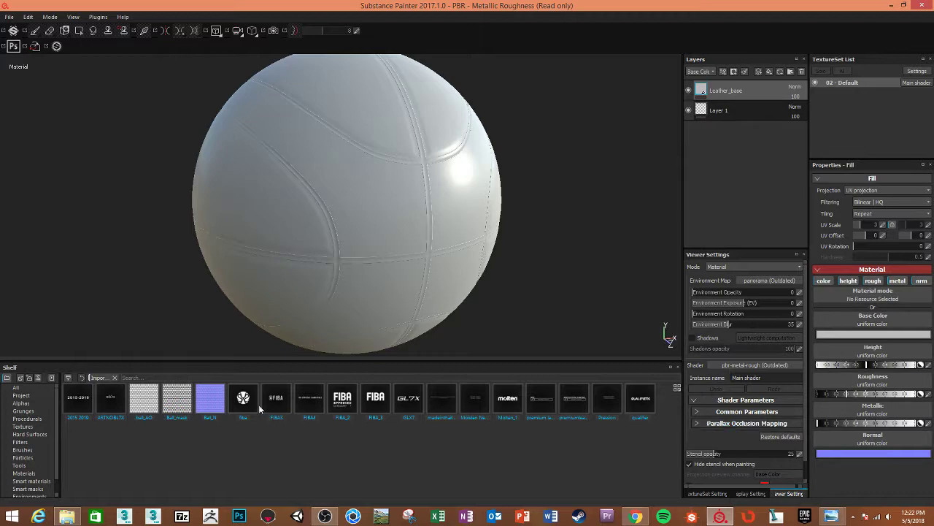
Apply Ball_N as the fill's normal map and set its UV scale to 50
left_click_drag(206, 400, 880, 438)
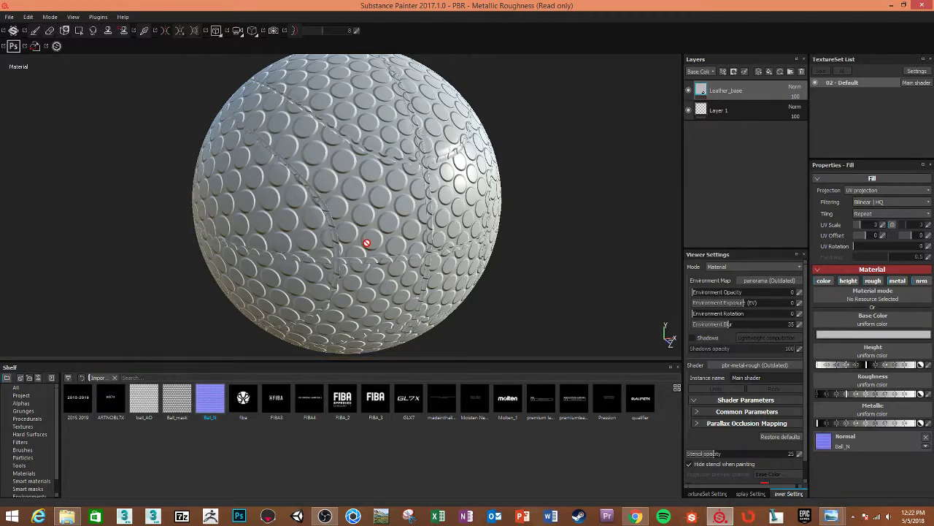
scroll(367, 242, "up", 3)
scroll(363, 245, "up", 3)
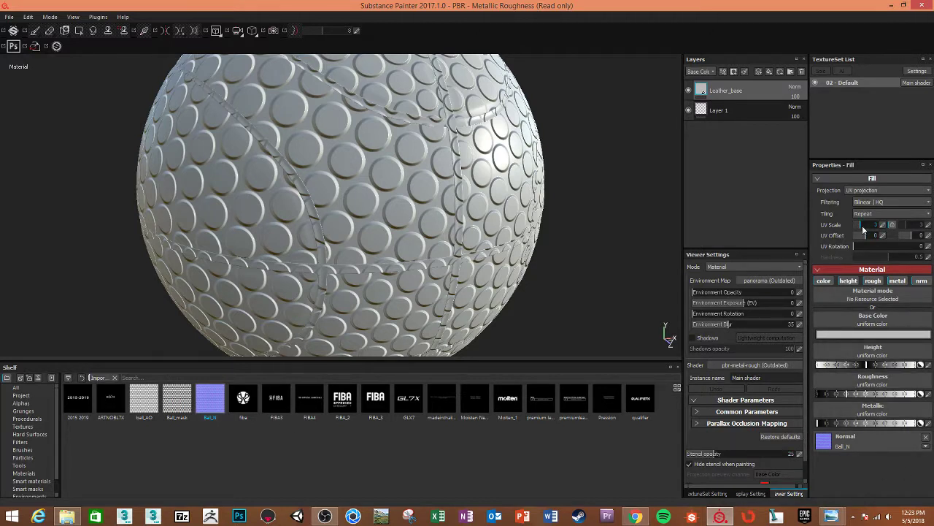
left_click_drag(862, 228, 866, 230)
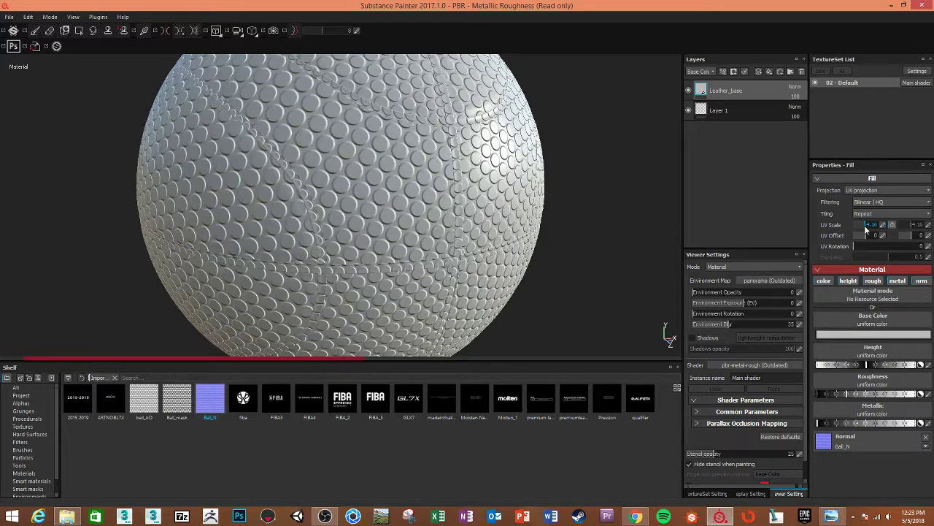
left_click(869, 228)
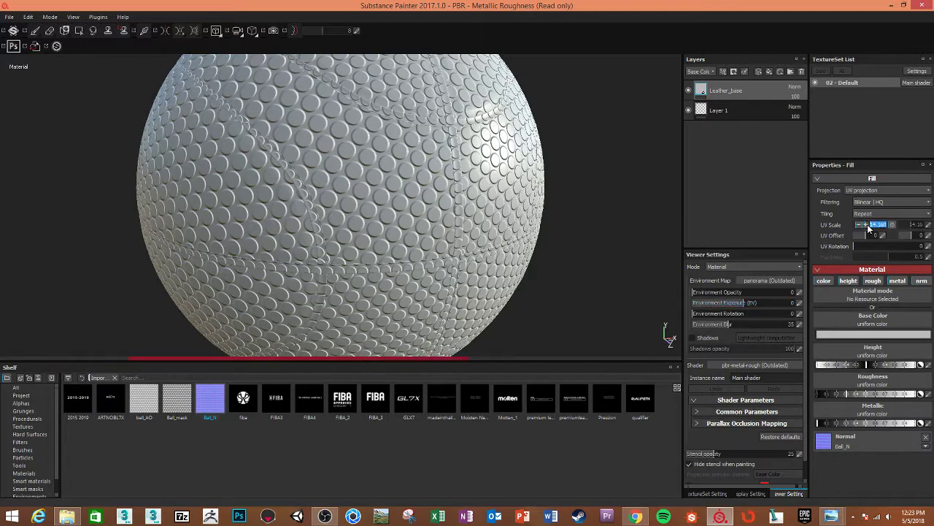
type("3050")
key("Return")
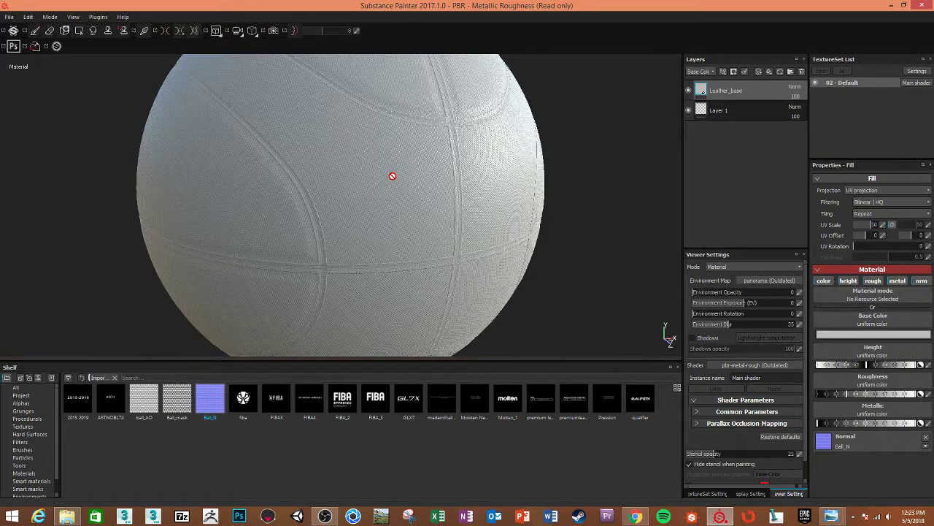
Bring up the basketball reference photo and pan across its pebbled panels
scroll(392, 176, "up", 2)
scroll(392, 176, "up", 3)
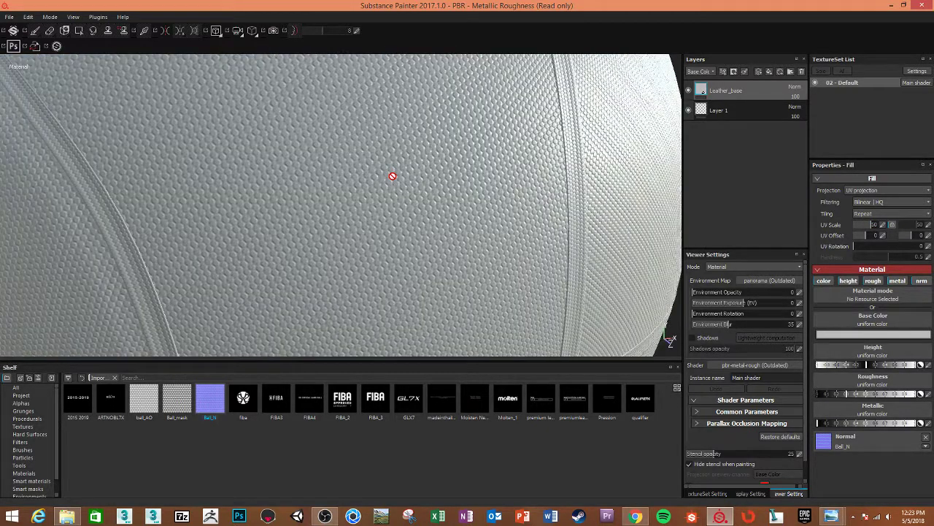
mouse_move(832, 516)
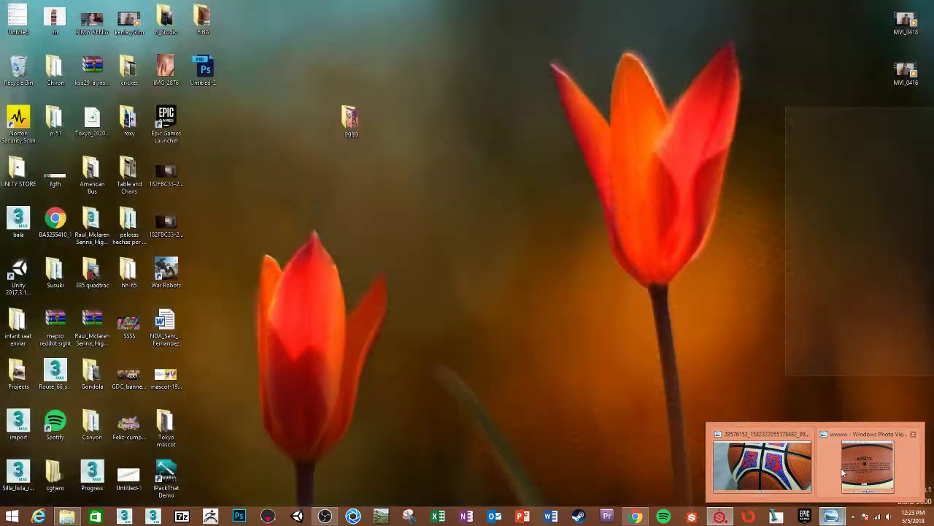
left_click(841, 468)
left_click_drag(748, 454, 578, 310)
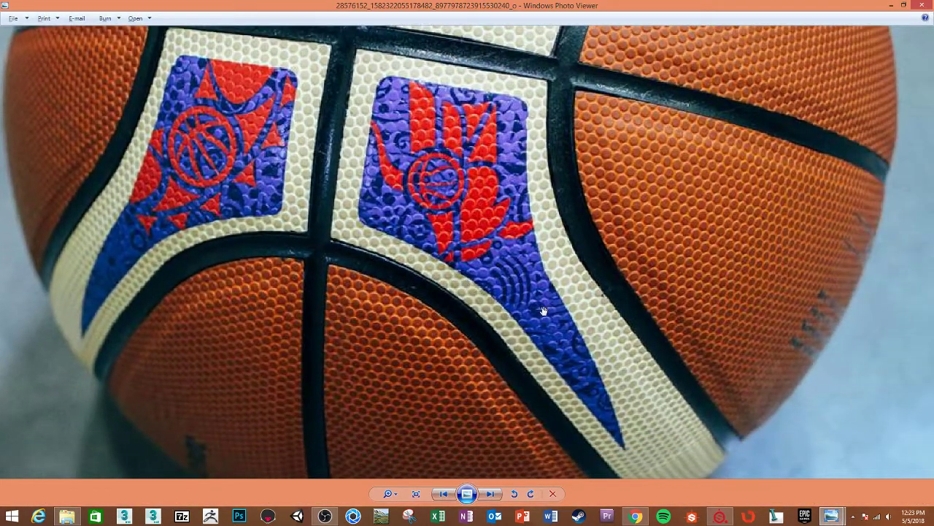
scroll(580, 305, "up", 1)
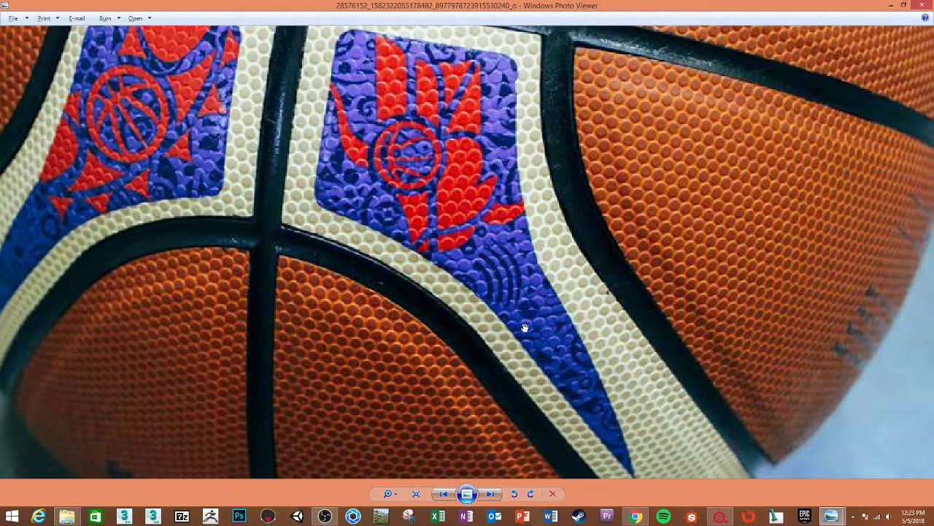
Back in Substance Painter, lower Leather_base's UV scale to 25, then 15
left_click(891, 5)
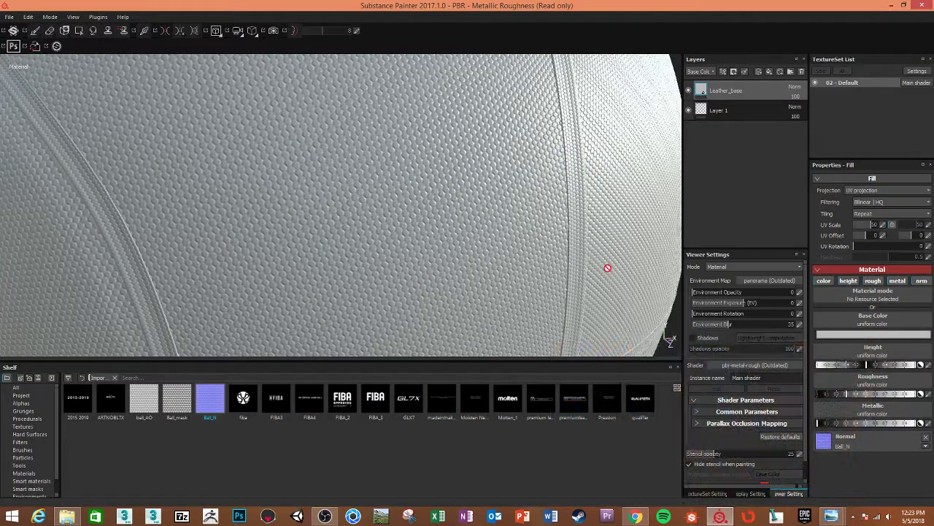
scroll(461, 268, "down", 3)
scroll(460, 268, "down", 3)
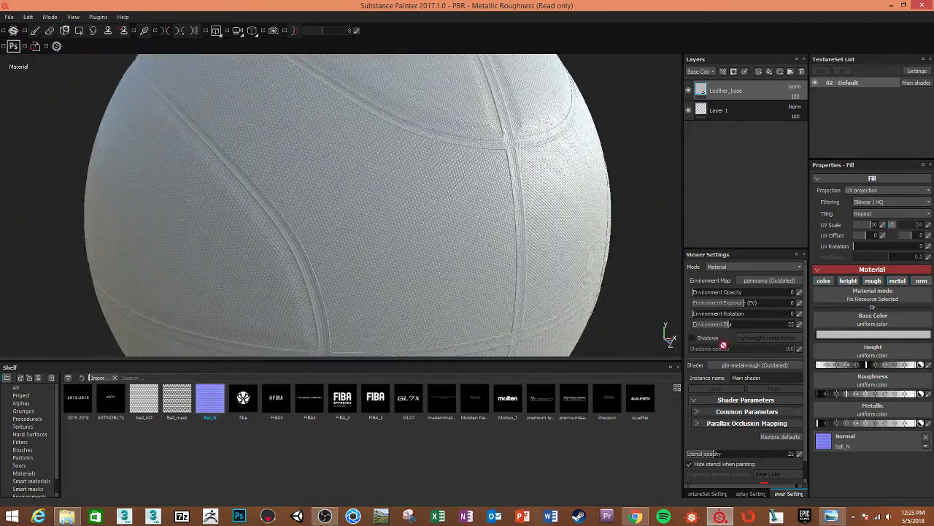
double_click(874, 225)
type("25")
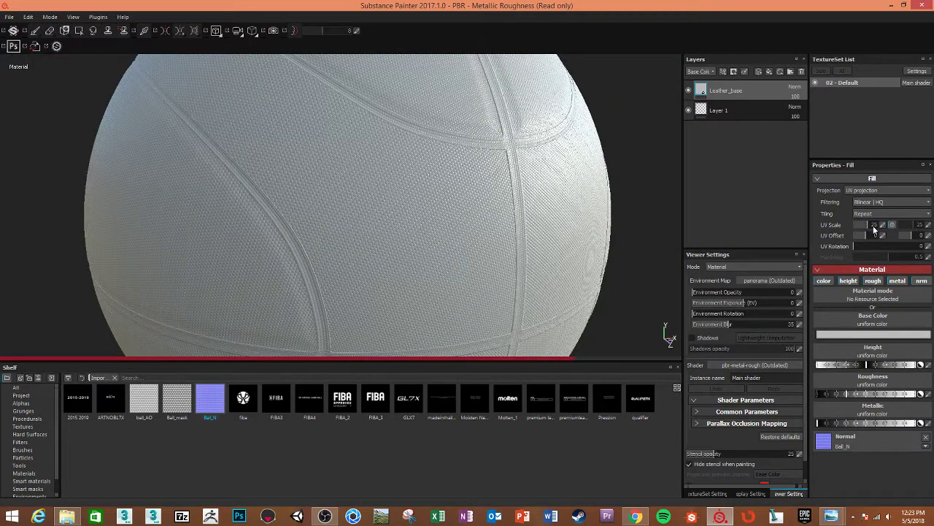
mouse_move(402, 152)
left_mouse_down("alt")
mouse_move(423, 162)
mouse_move(313, 152)
mouse_move(382, 249)
left_mouse_up("alt")
scroll(370, 258, "up", 3)
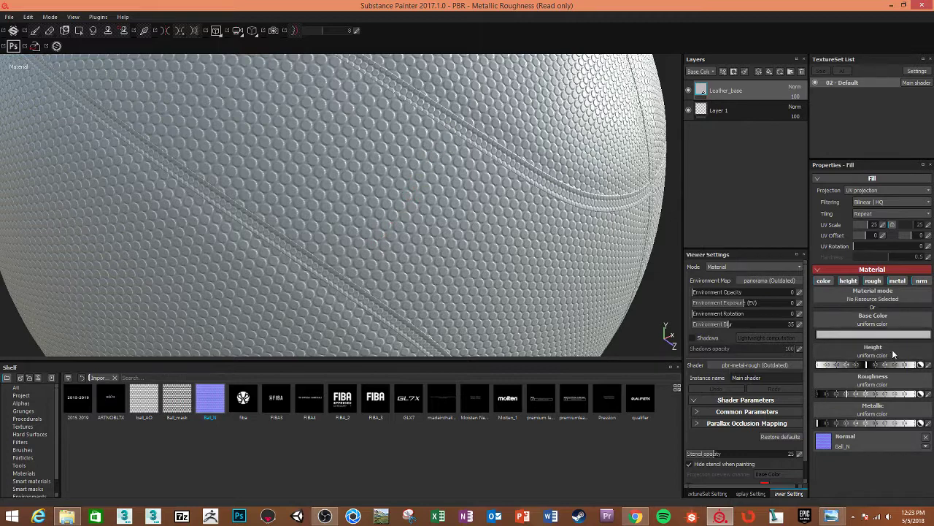
left_click(876, 224)
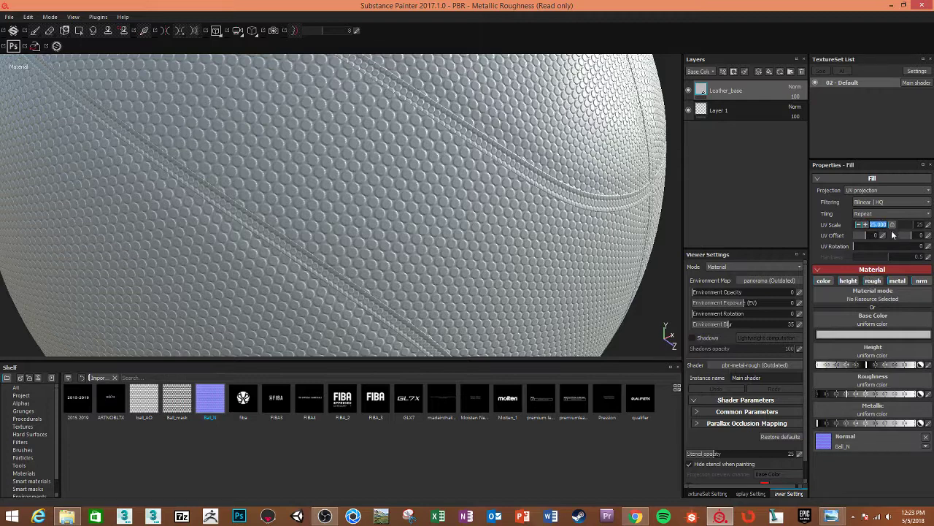
type("15")
key("Return")
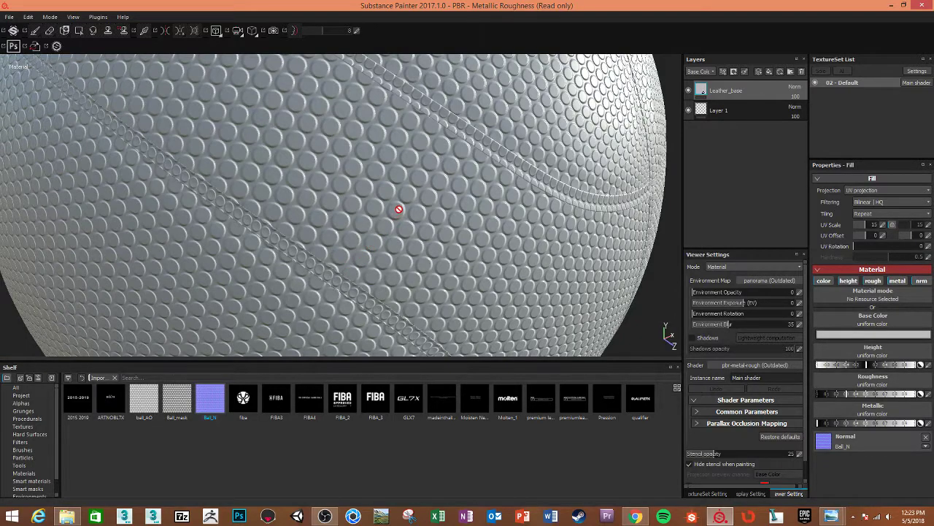
Orbit to a centred side view and set the UV scale to 17
scroll(525, 259, "down", 2)
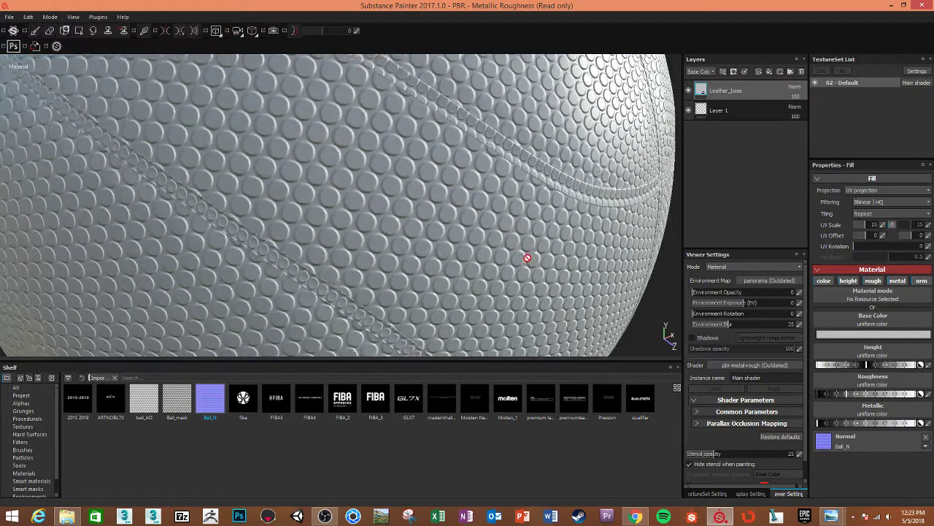
scroll(507, 252, "down", 2)
scroll(444, 210, "down", 2)
scroll(530, 302, "down", 2)
mouse_move(530, 302)
left_mouse_down("alt")
mouse_move(390, 212)
mouse_move(438, 258)
left_mouse_up("alt")
double_click(874, 224)
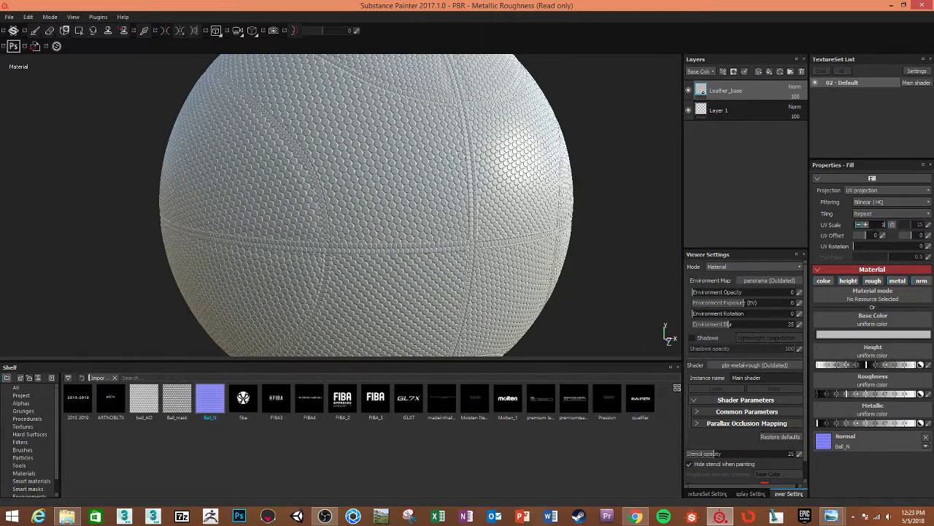
type("7")
key("Return")
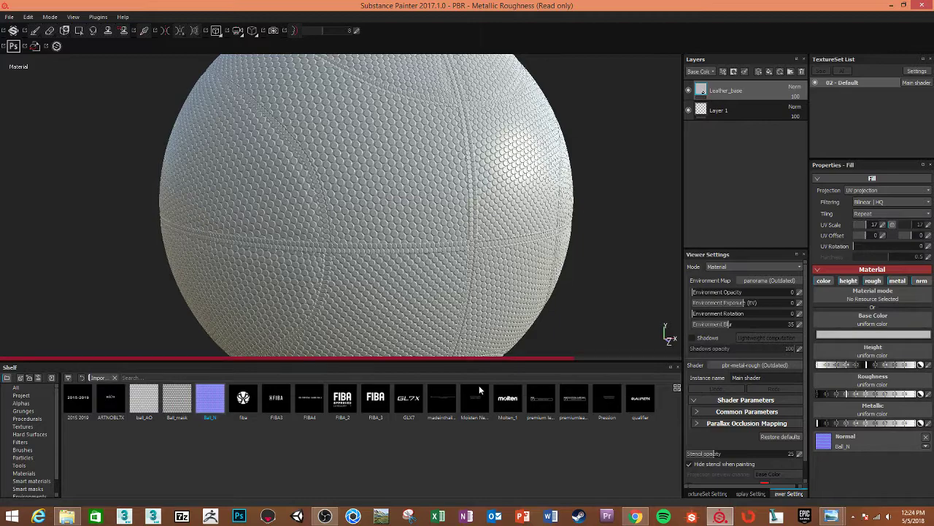
scroll(390, 212, "down", 2)
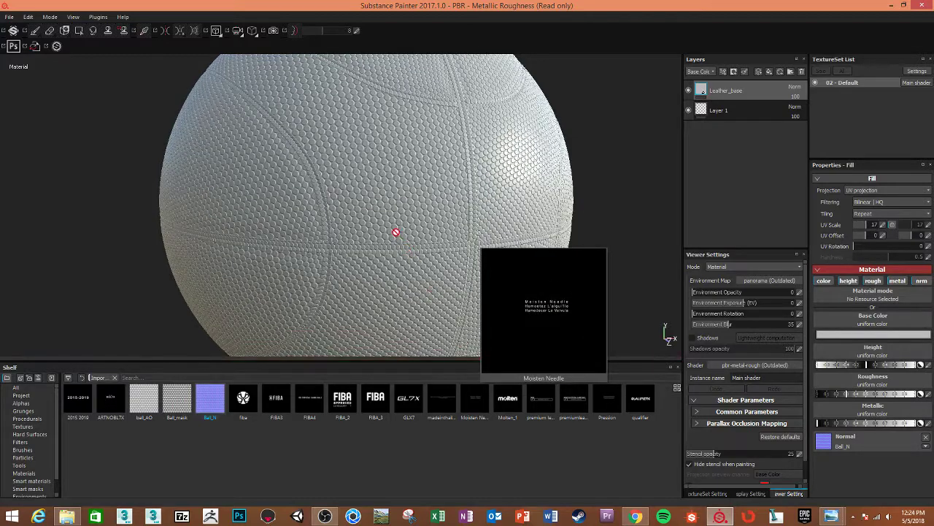
Compare the ball's pebble size against the basketball reference photo
key("alt+Tab")
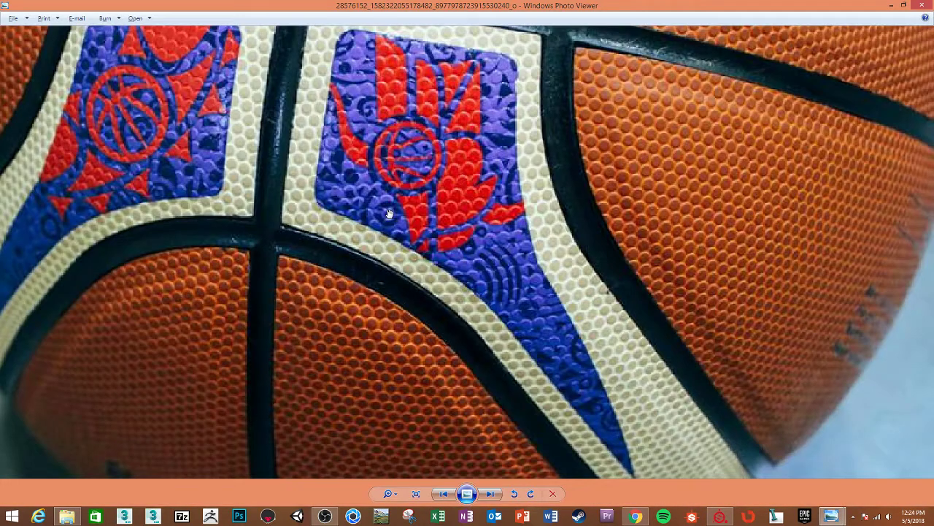
key("alt+Tab")
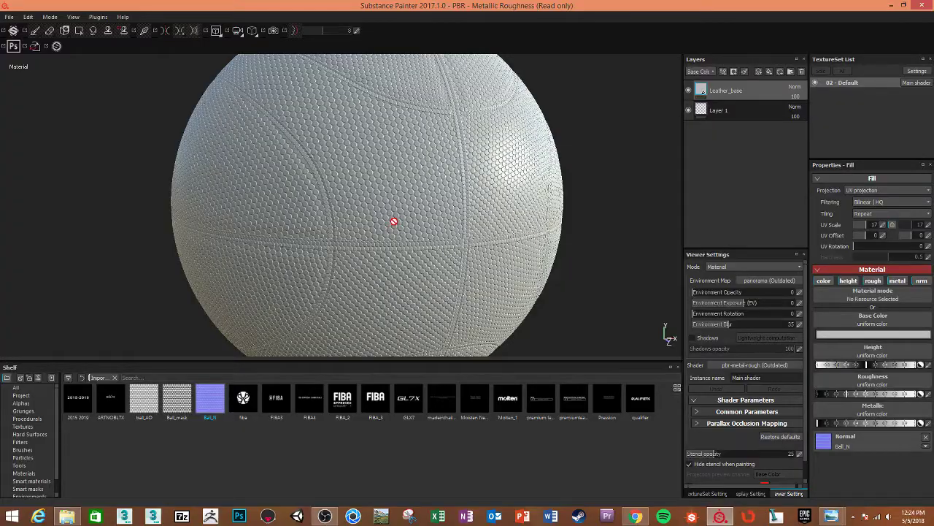
key("alt+Tab")
key("alt+Tab")
scroll(451, 242, "up", 2)
scroll(429, 246, "up", 2)
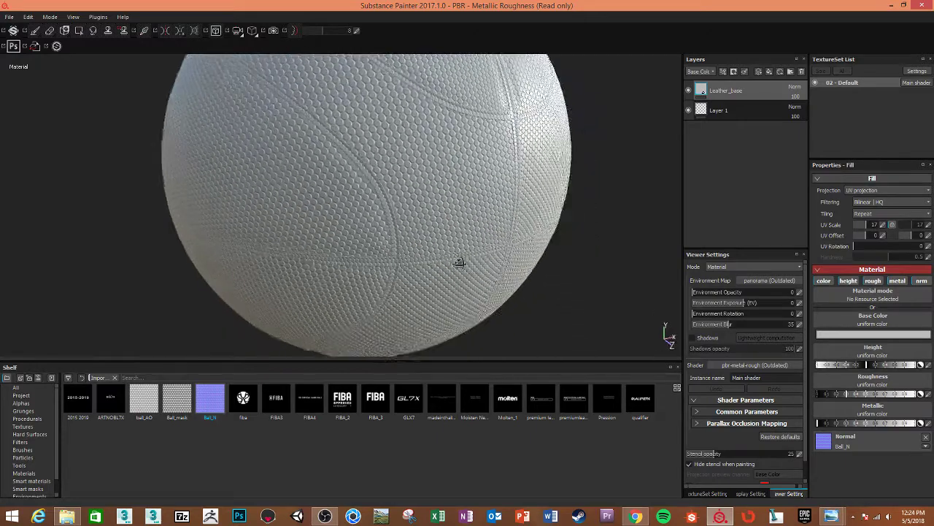
scroll(457, 260, "up", 2)
scroll(358, 244, "up", 2)
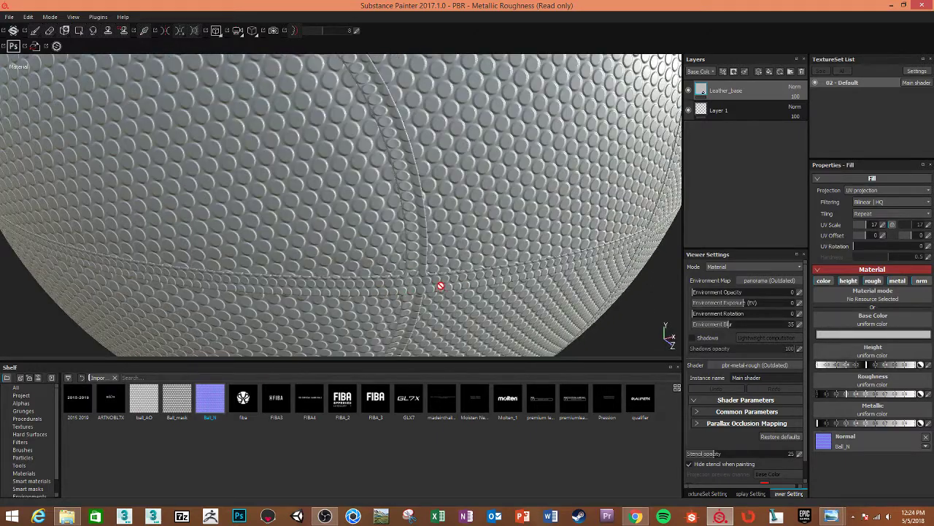
Add a mask to Leather_base, replacing the black mask with a white one
right_click(721, 89)
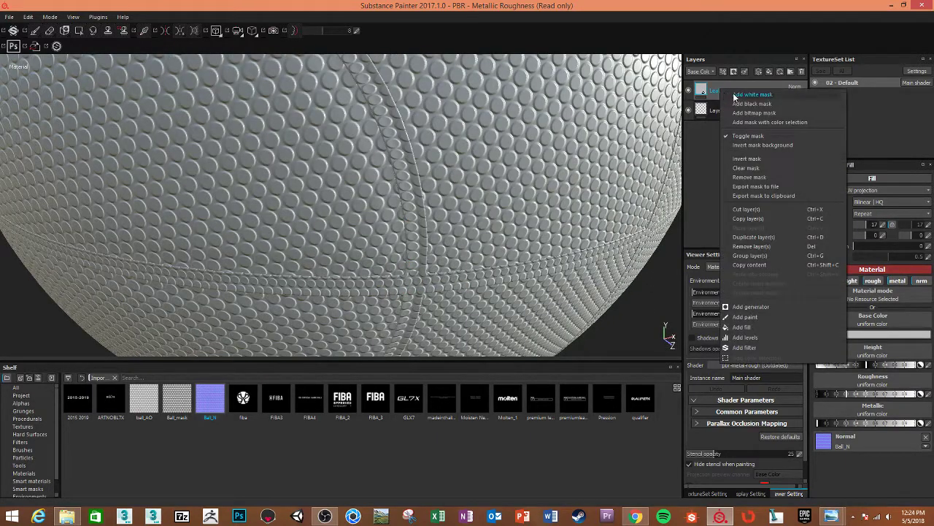
left_click(750, 104)
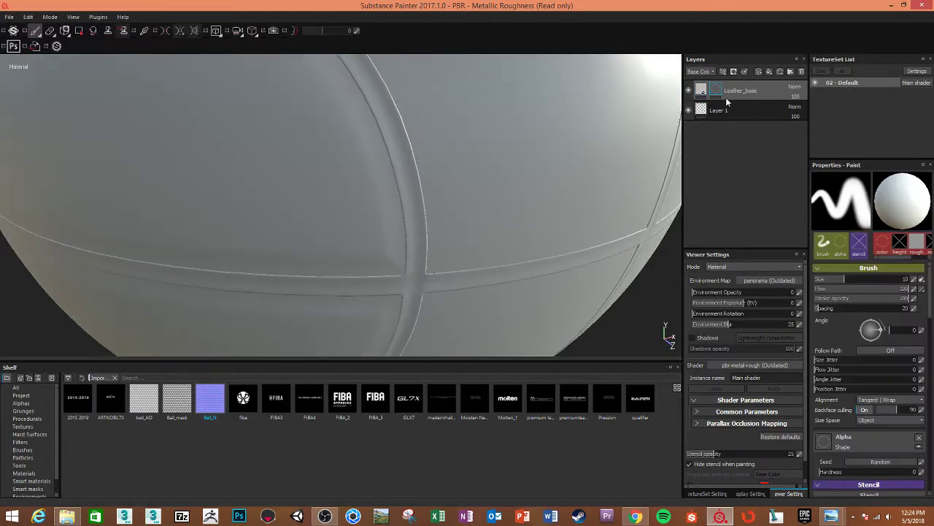
right_click(716, 92)
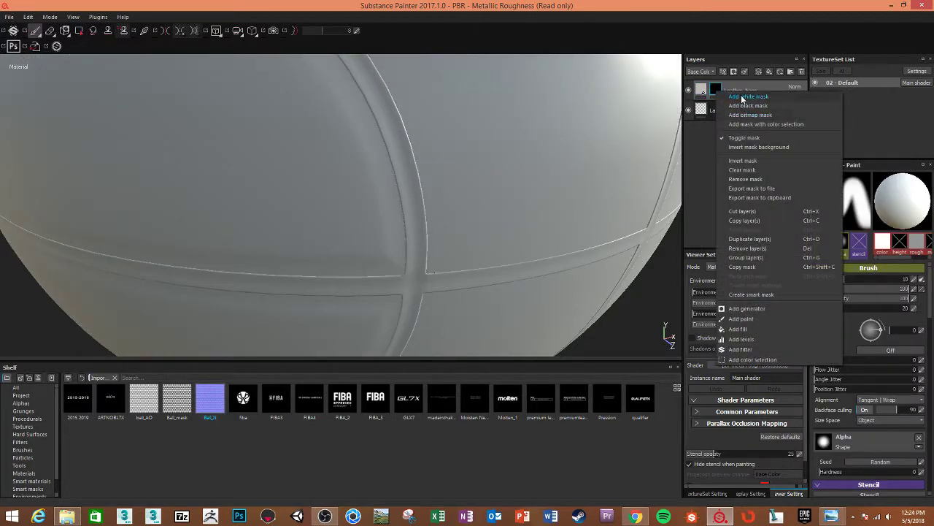
left_click(741, 95)
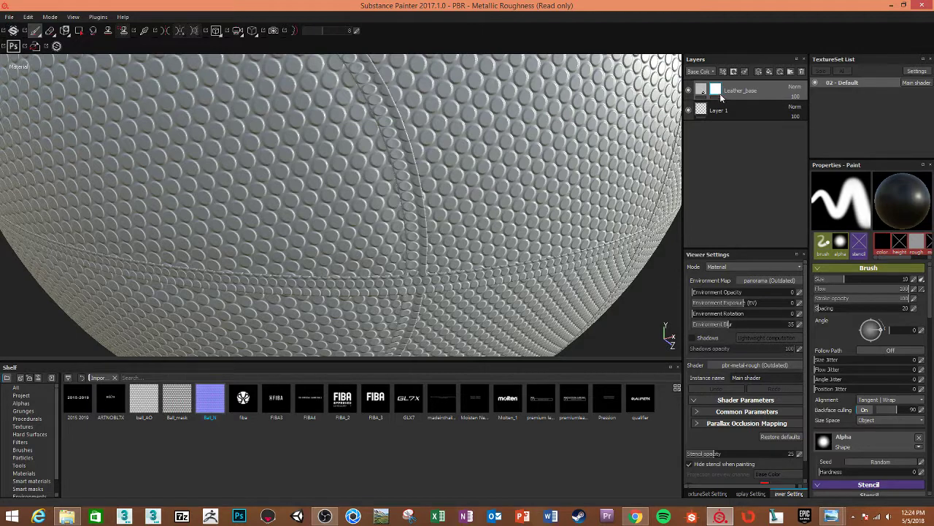
With the Polygon Fill tool, orbit around the ball testing which panels to mask
left_click(79, 30)
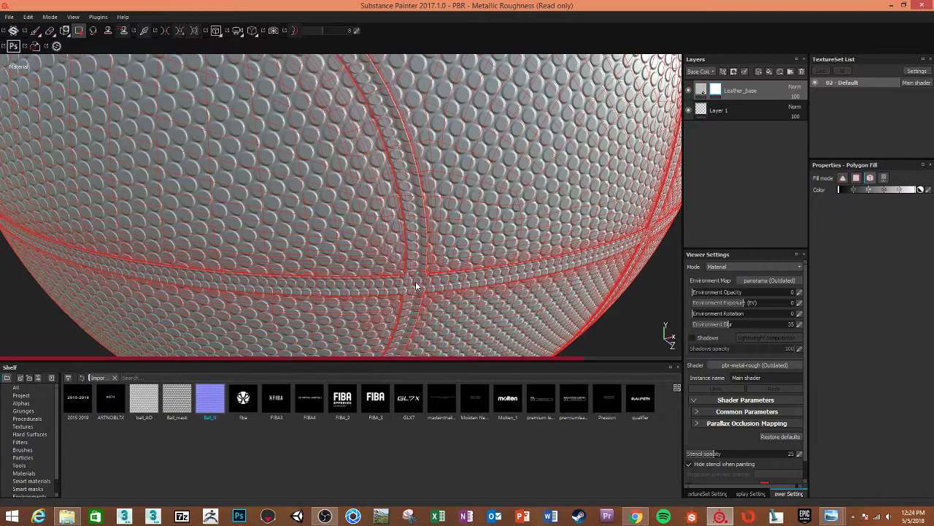
scroll(417, 298, "down", 2)
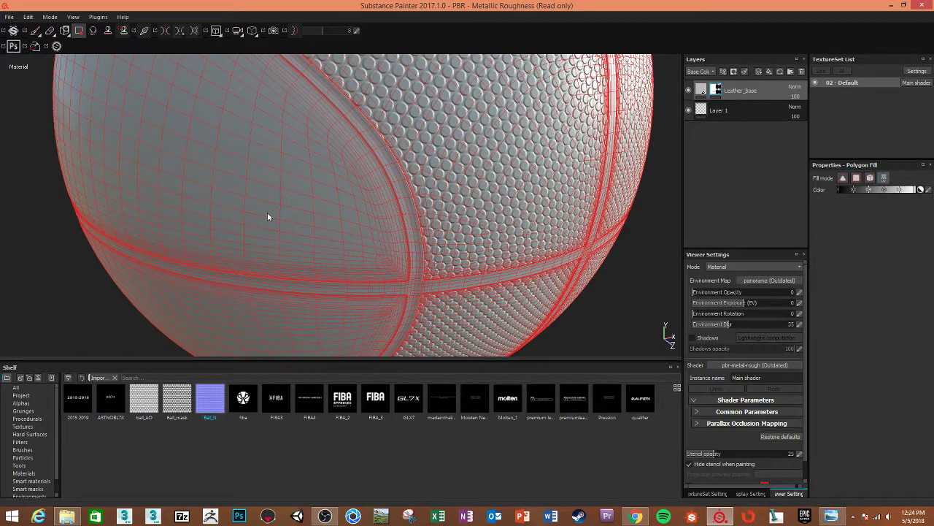
mouse_move(268, 216)
left_mouse_down("alt")
mouse_move(285, 265)
mouse_move(321, 225)
mouse_move(244, 321)
mouse_move(334, 204)
mouse_move(440, 141)
mouse_move(402, 203)
mouse_move(286, 239)
mouse_move(236, 224)
mouse_move(255, 209)
mouse_move(419, 213)
mouse_move(148, 203)
mouse_move(344, 240)
mouse_move(554, 240)
left_mouse_up("alt")
mouse_move(555, 240)
right_mouse_down("shift")
mouse_move(475, 256)
mouse_move(475, 265)
right_mouse_up("shift")
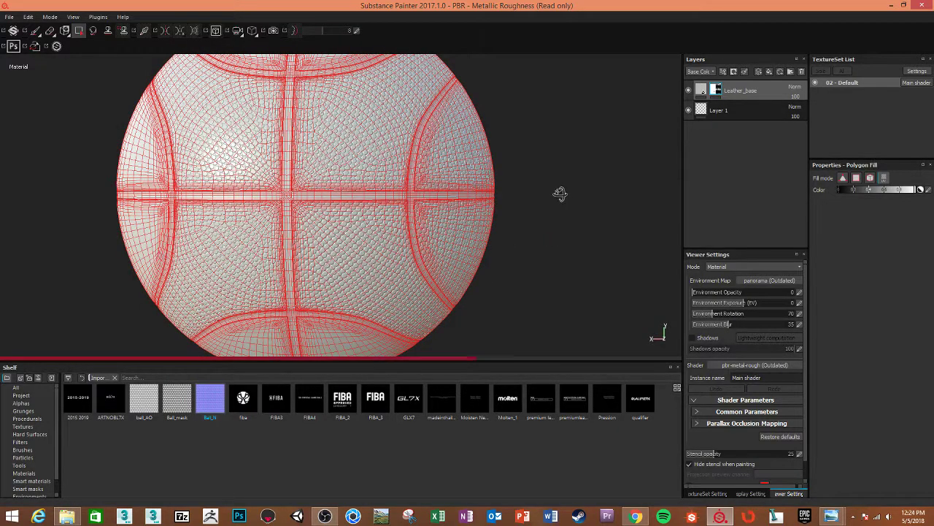
mouse_move(559, 195)
left_mouse_down("alt")
mouse_move(355, 196)
mouse_move(223, 239)
mouse_move(328, 183)
mouse_move(267, 152)
mouse_move(355, 136)
mouse_move(360, 154)
left_mouse_up("alt")
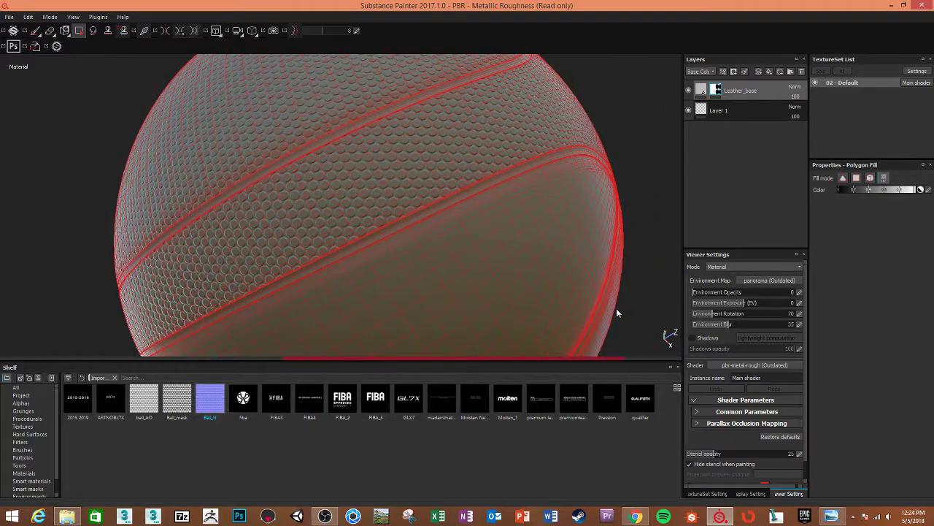
mouse_move(605, 334)
left_mouse_down("alt")
mouse_move(538, 223)
mouse_move(577, 202)
mouse_move(363, 265)
mouse_move(510, 228)
left_mouse_up("alt")
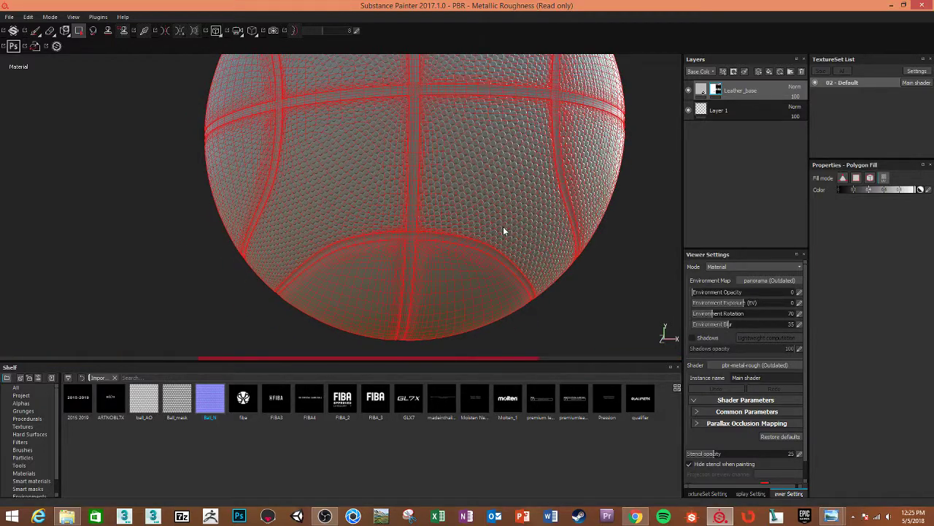
left_click_drag(514, 216, 687, 201, "alt")
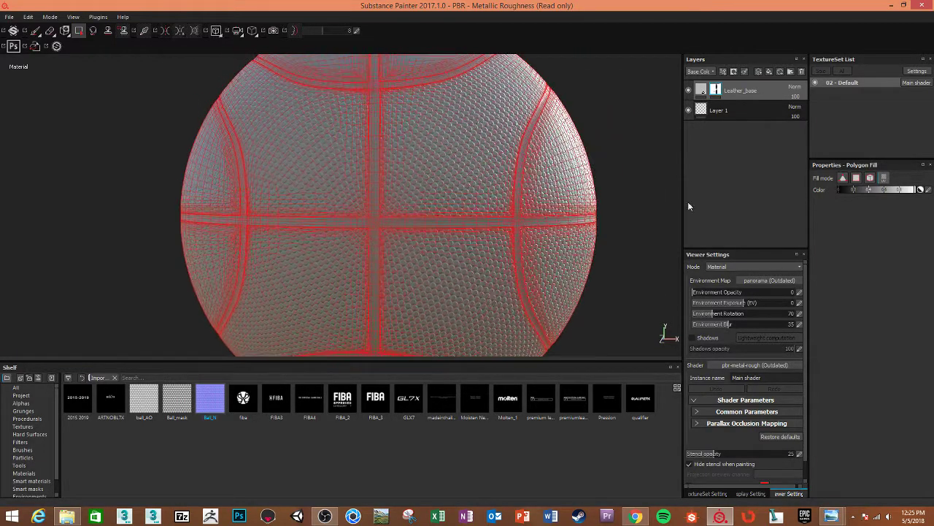
left_click(35, 30)
mouse_move(88, 187)
left_mouse_down("alt")
mouse_move(167, 216)
mouse_move(391, 170)
mouse_move(406, 187)
mouse_move(694, 150)
left_mouse_up("alt")
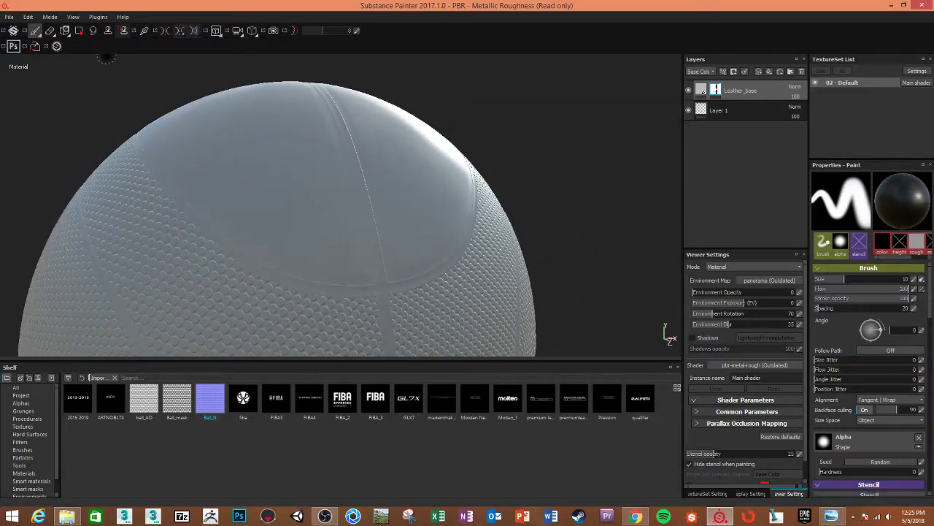
left_click(81, 30)
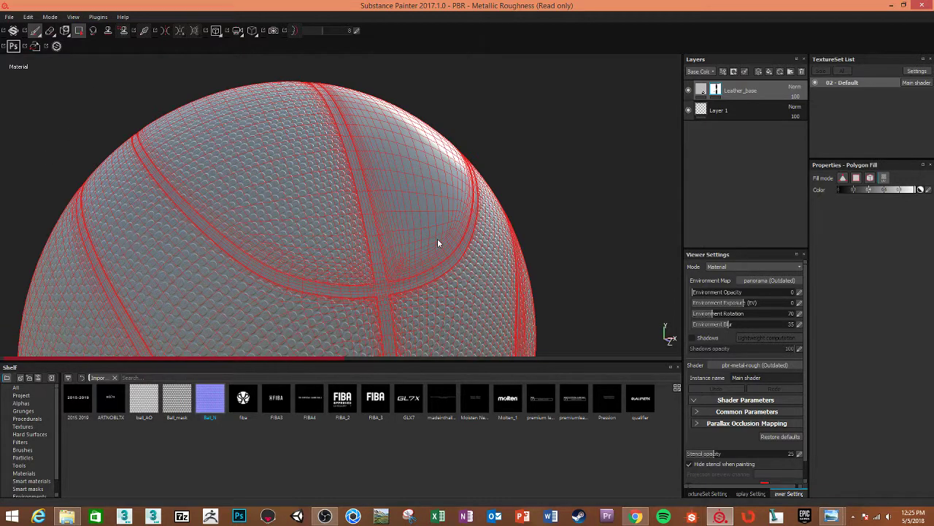
Rotate the environment lighting (rotation 70 to 18) and orbit the ball, then reselect Leather_base
key("1")
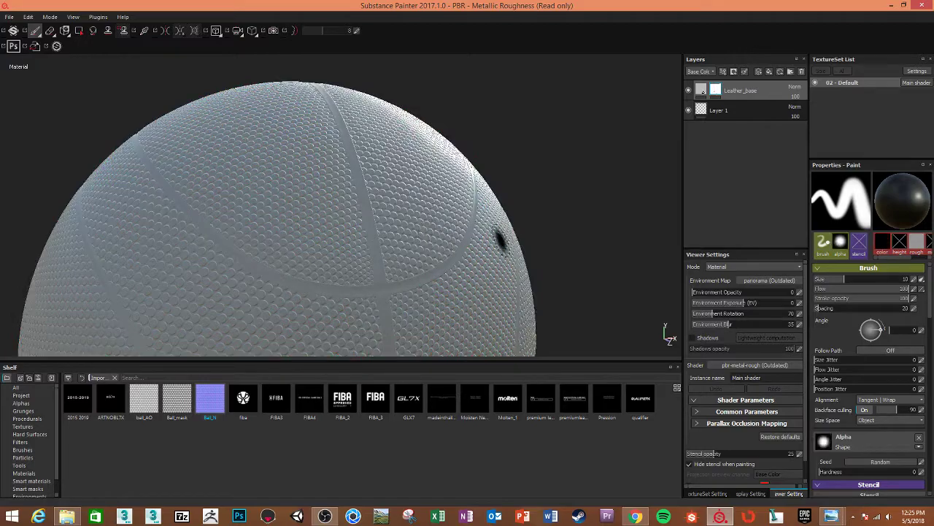
mouse_move(494, 234)
right_mouse_down("alt")
mouse_move(573, 244)
mouse_move(555, 115)
right_mouse_up("alt")
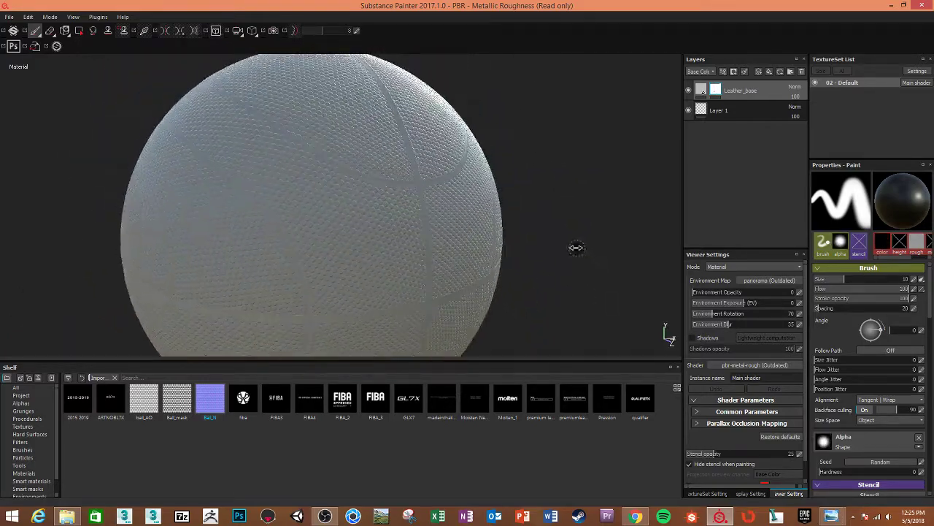
mouse_move(576, 246)
right_mouse_down("shift")
mouse_move(507, 258)
mouse_move(522, 260)
right_mouse_up("shift")
mouse_move(538, 252)
left_mouse_down("alt")
mouse_move(440, 237)
mouse_move(486, 236)
mouse_move(513, 240)
mouse_move(271, 219)
mouse_move(390, 198)
left_mouse_up("alt")
mouse_move(390, 198)
right_mouse_down("alt")
mouse_move(388, 241)
mouse_move(313, 229)
right_mouse_up("alt")
mouse_move(313, 228)
left_mouse_down("alt")
mouse_move(279, 192)
mouse_move(216, 192)
mouse_move(240, 213)
mouse_move(446, 218)
mouse_move(350, 258)
mouse_move(309, 259)
mouse_move(386, 255)
left_mouse_up("alt")
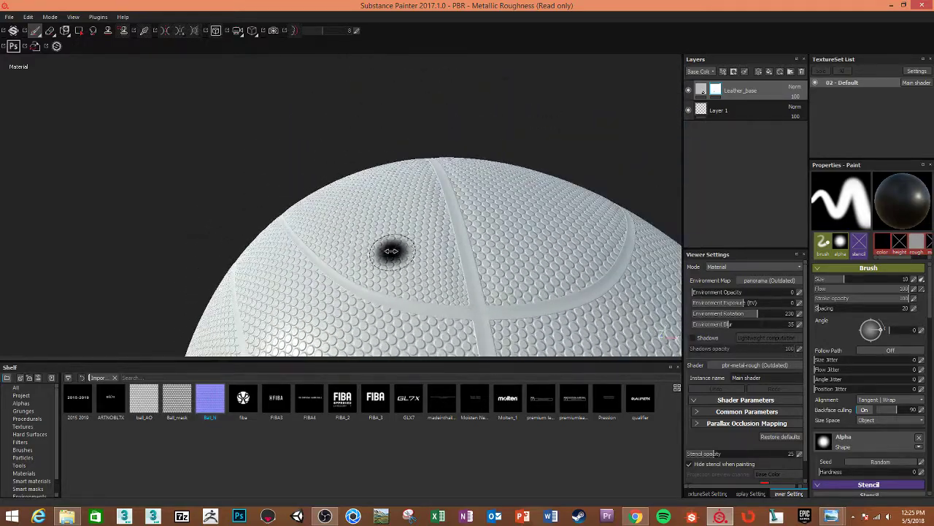
mouse_move(321, 262)
right_mouse_down("shift")
mouse_move(298, 269)
mouse_move(427, 307)
mouse_move(428, 348)
right_mouse_up("shift")
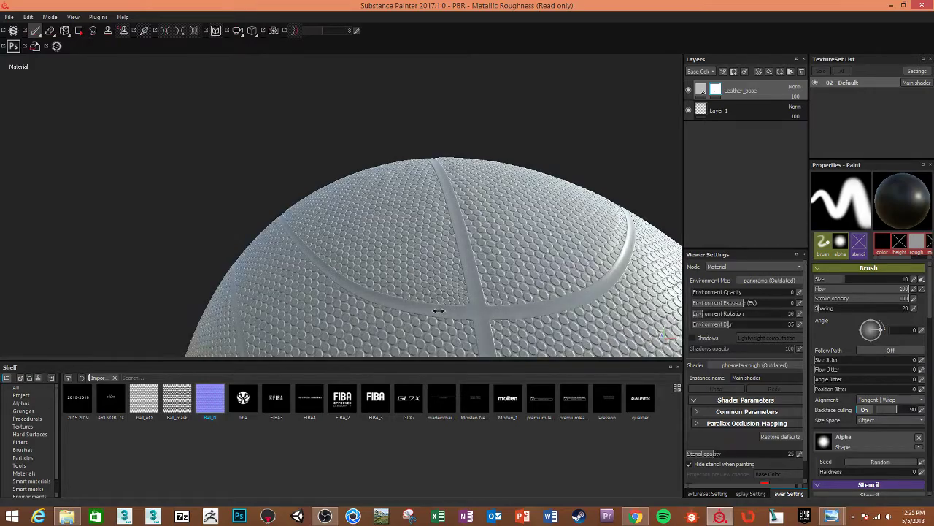
mouse_move(428, 348)
left_mouse_down("alt")
mouse_move(368, 110)
mouse_move(419, 275)
mouse_move(402, 225)
mouse_move(416, 301)
mouse_move(387, 273)
mouse_move(359, 185)
mouse_move(400, 181)
left_mouse_up("alt")
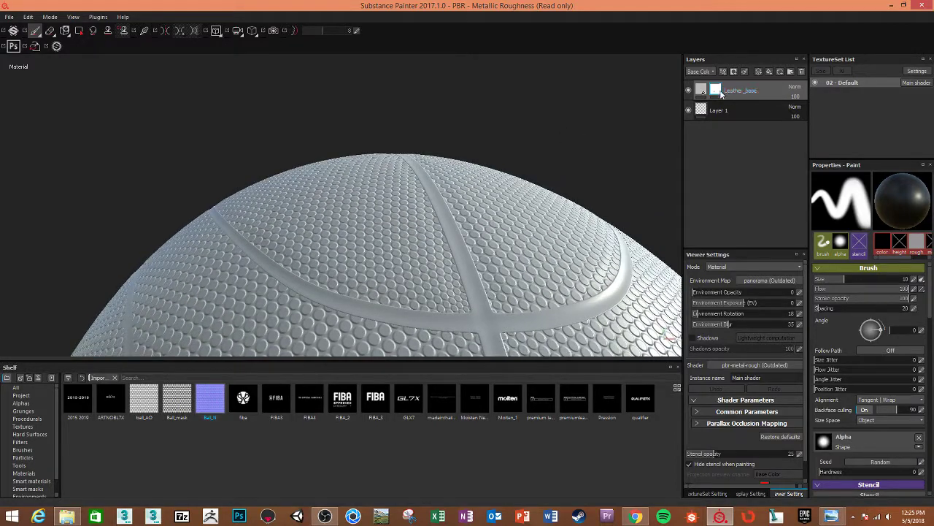
left_click(688, 90)
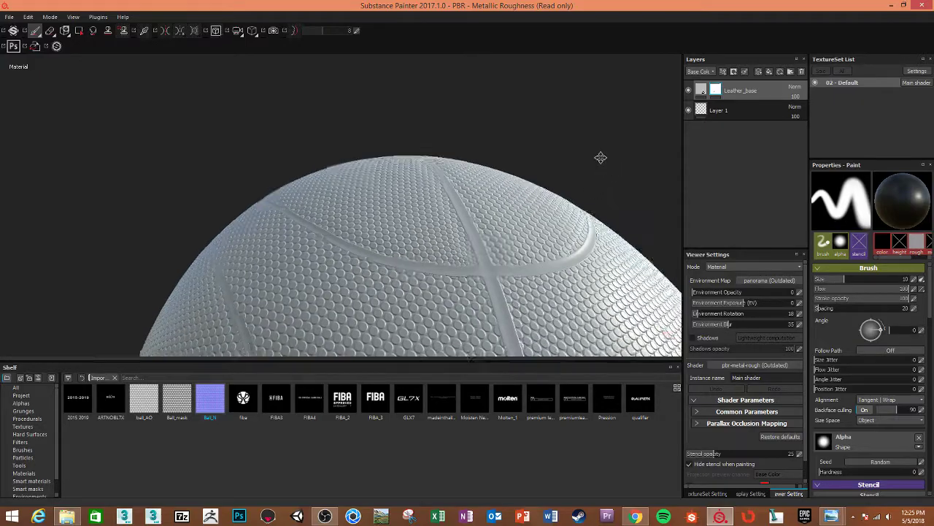
mouse_move(600, 158)
left_mouse_down("alt")
mouse_move(588, 152)
mouse_move(613, 165)
left_mouse_up("alt")
key("alt+Tab")
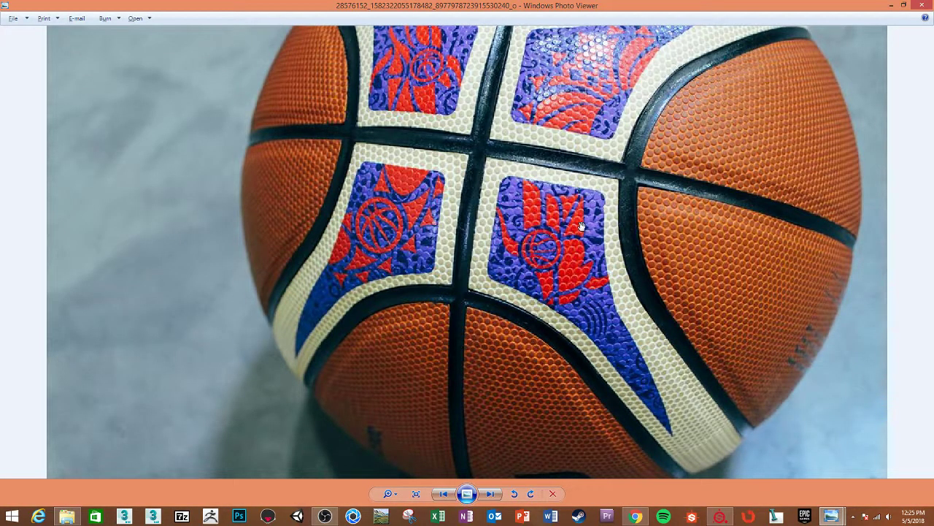
Move to the next reference photo, a ball in a net, and zoom into its stripes
left_click_drag(515, 81, 508, 204)
key("Right")
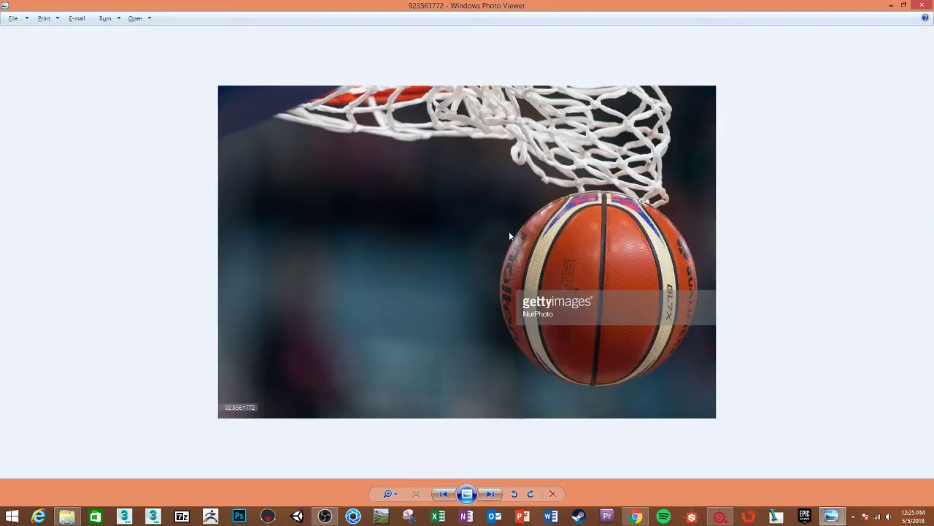
scroll(562, 288, "up", 1)
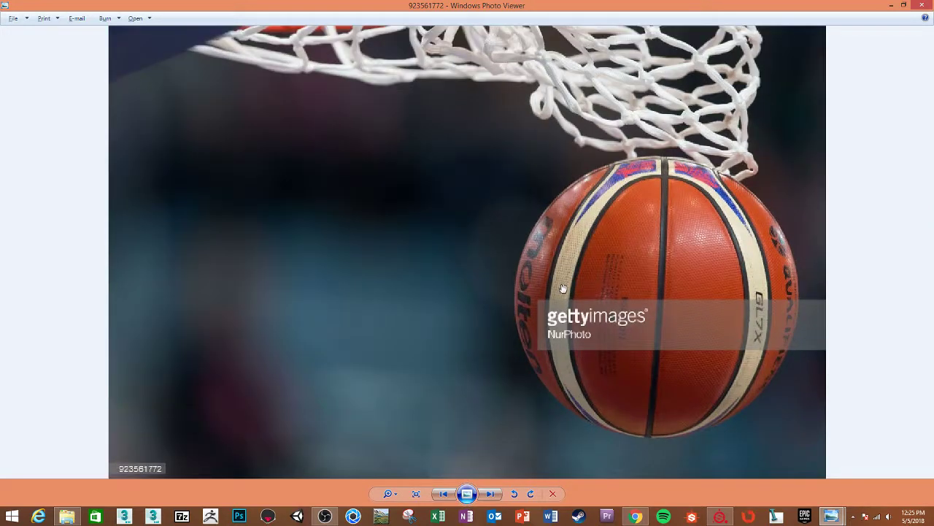
scroll(677, 287, "up", 2)
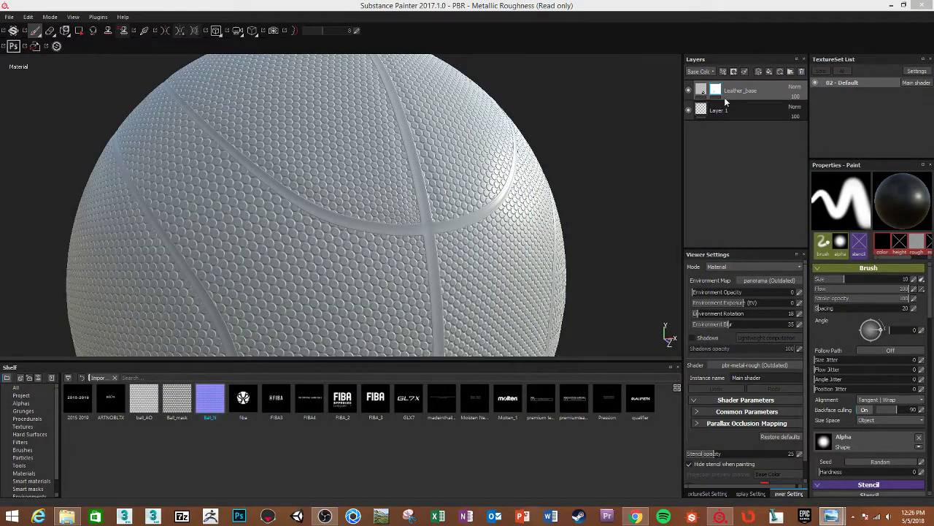
Create a new folder, Folder 1, in the layer stack
left_click(700, 91)
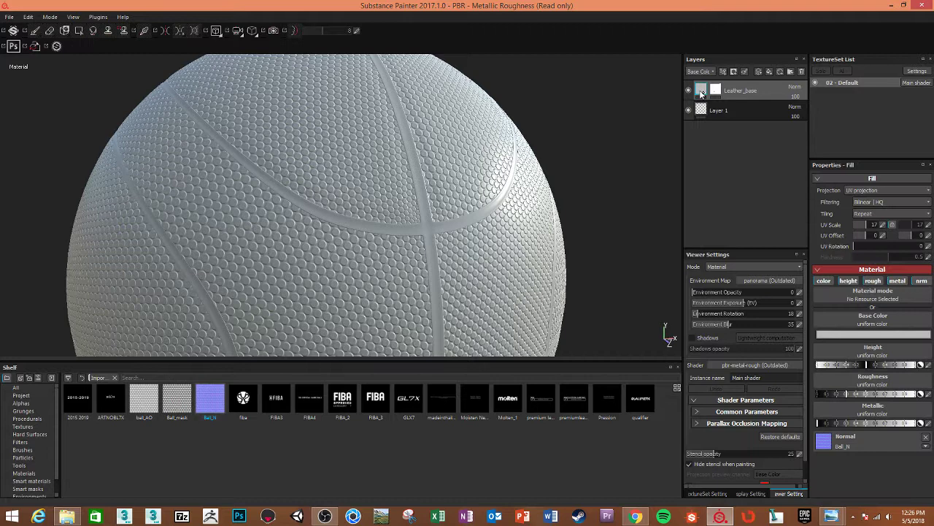
right_click(729, 148)
left_click(733, 125)
left_click(789, 73)
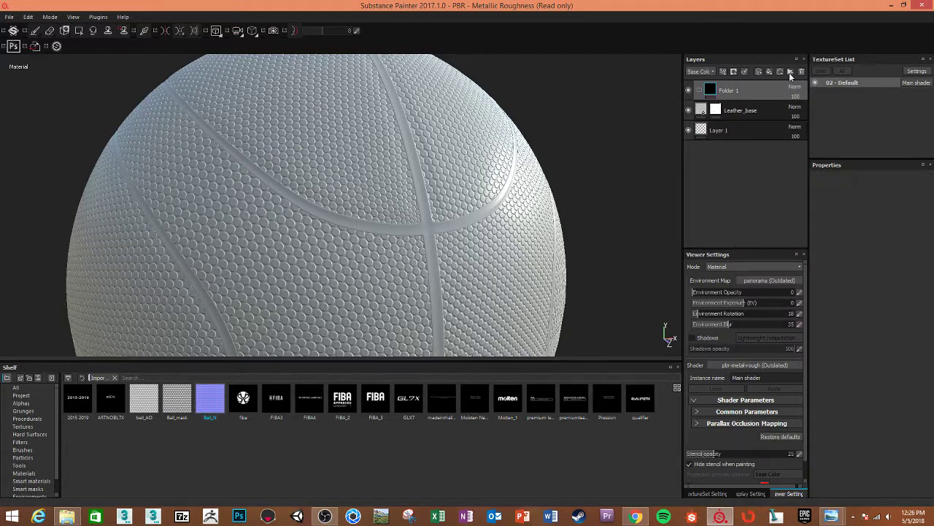
right_click(716, 116)
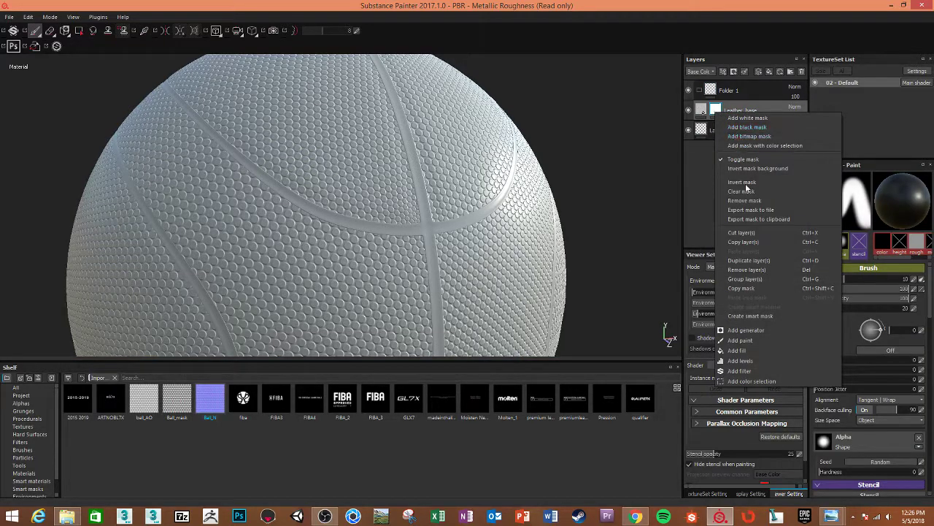
left_click(744, 289)
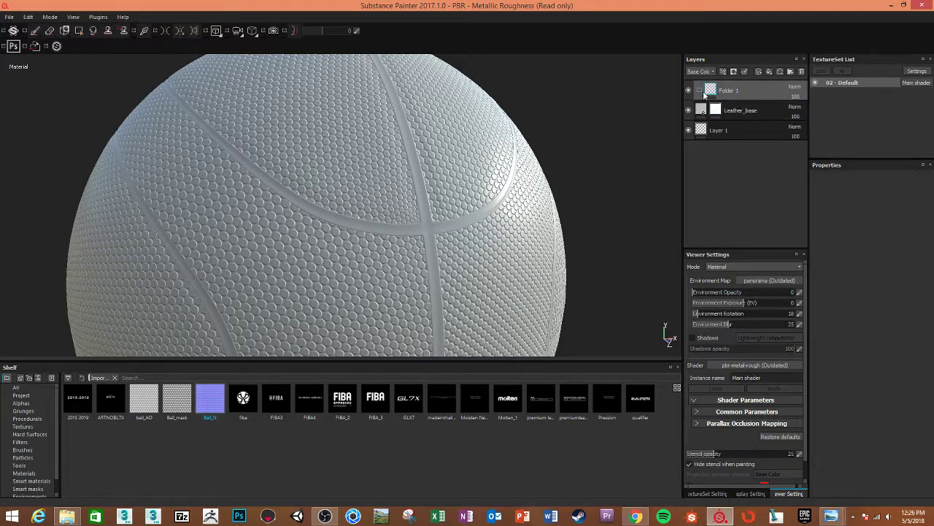
Copy and paste Leather_base, then delete the extra Leather_base copy
right_click(714, 90)
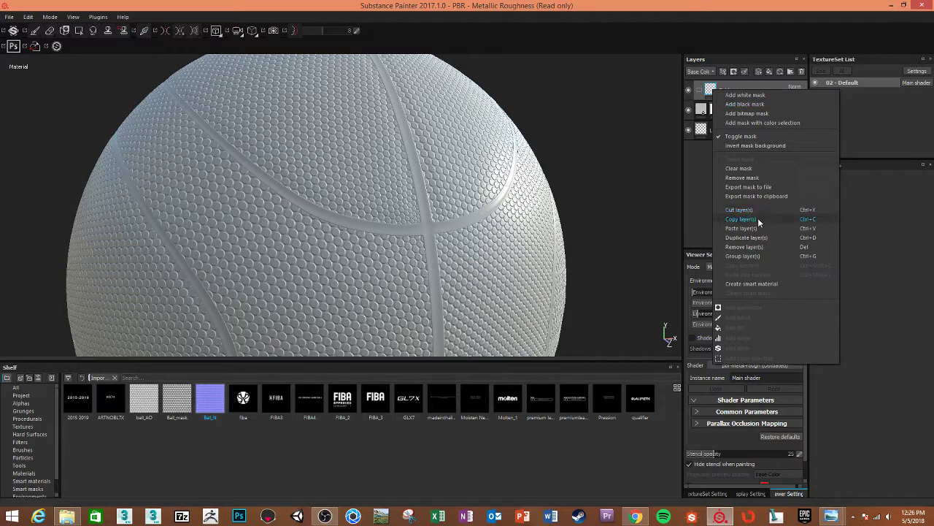
left_click(757, 218)
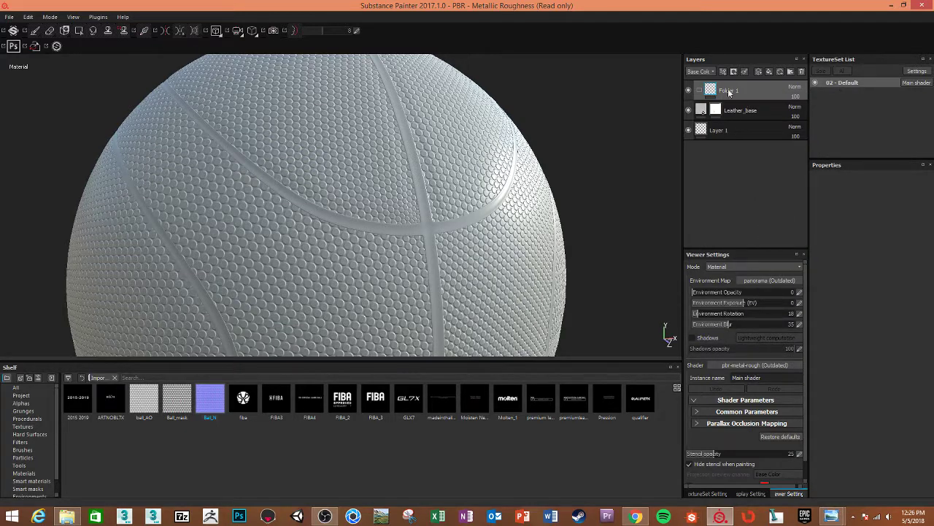
key("ctrl+v")
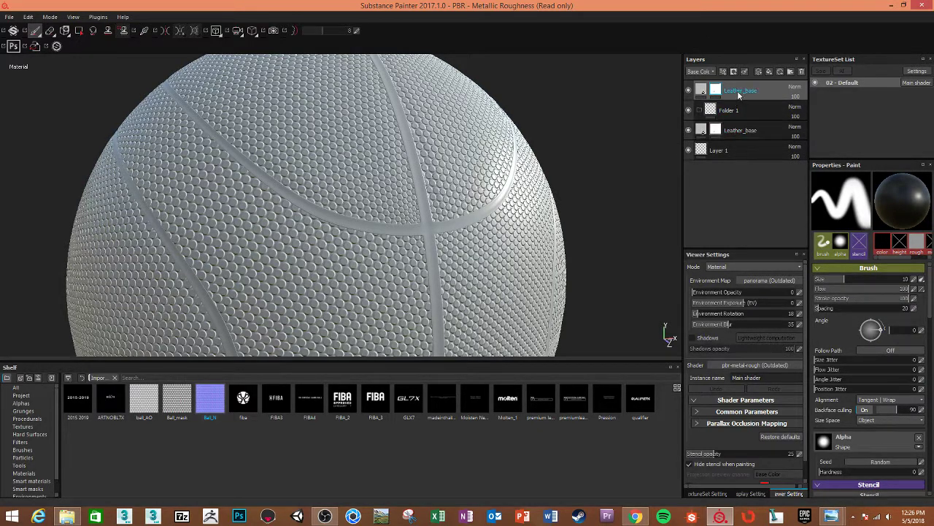
key("Delete")
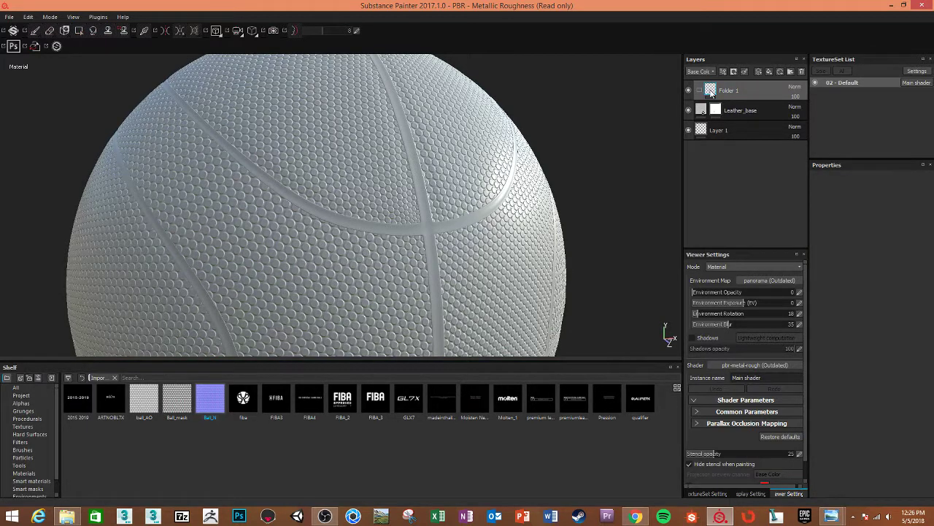
right_click(712, 92)
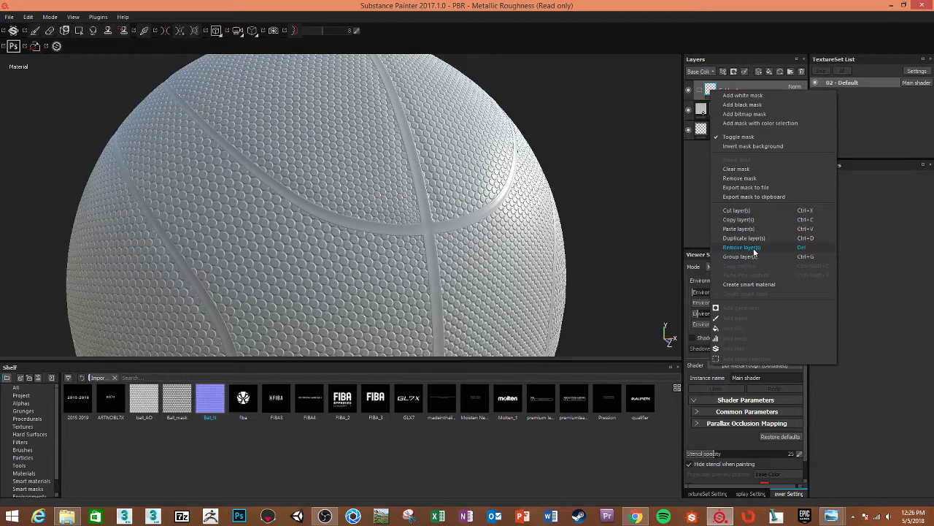
left_click(706, 216)
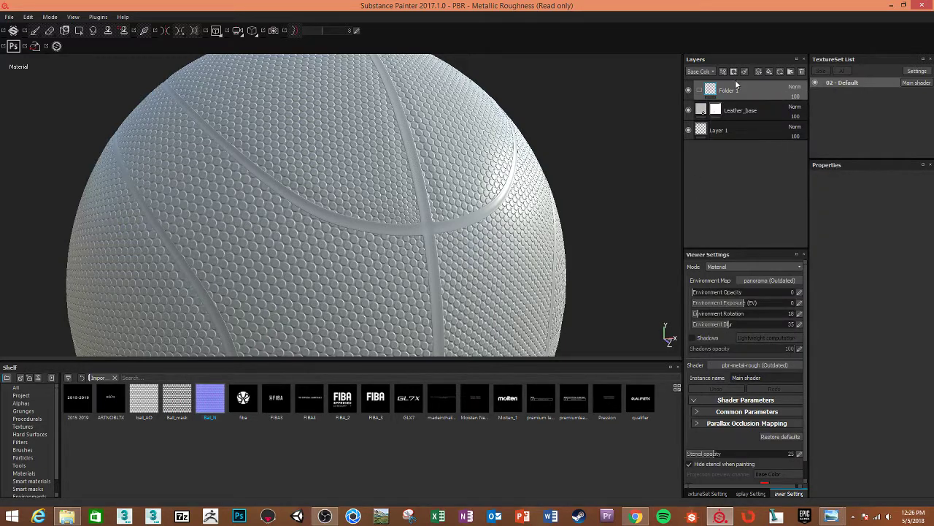
right_click(707, 88)
key("Escape")
Copy the Leather_base mask and move Leather_base into Folder 1
left_click(724, 90)
right_click(725, 89)
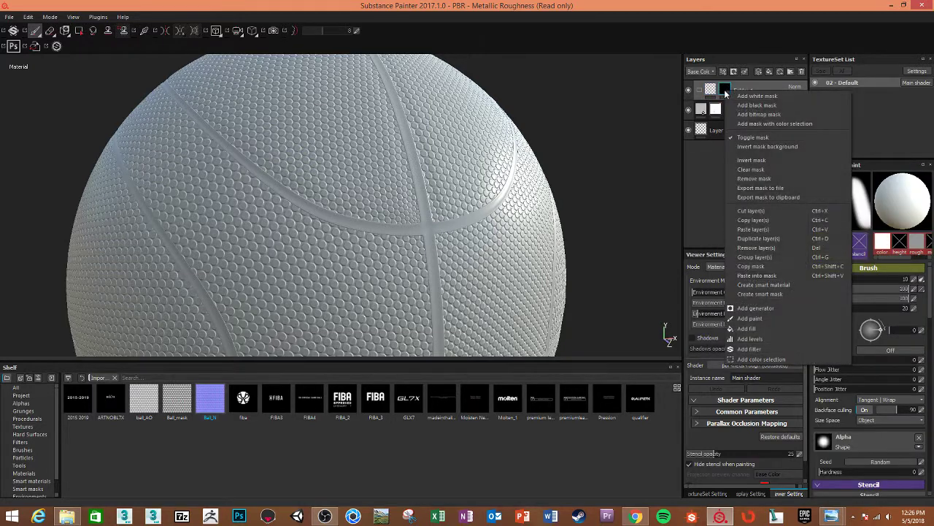
left_click(764, 266)
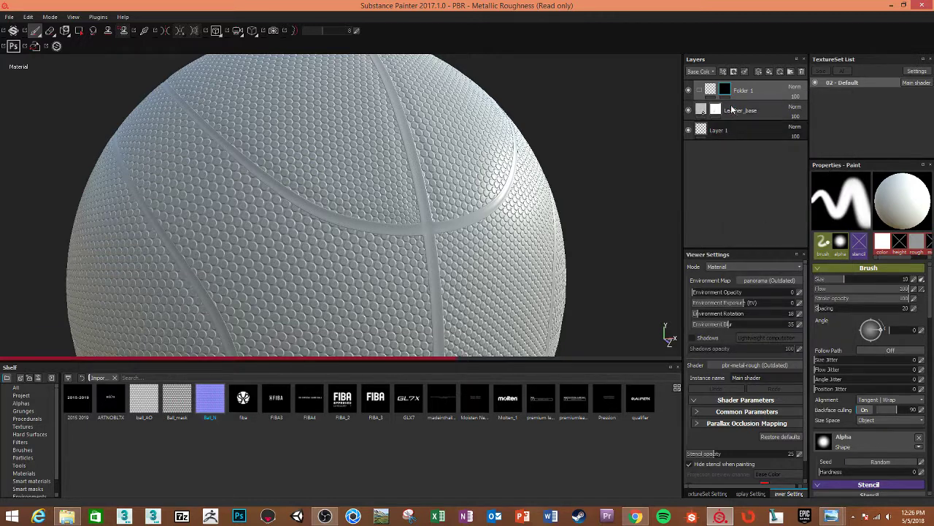
left_click_drag(732, 108, 721, 89)
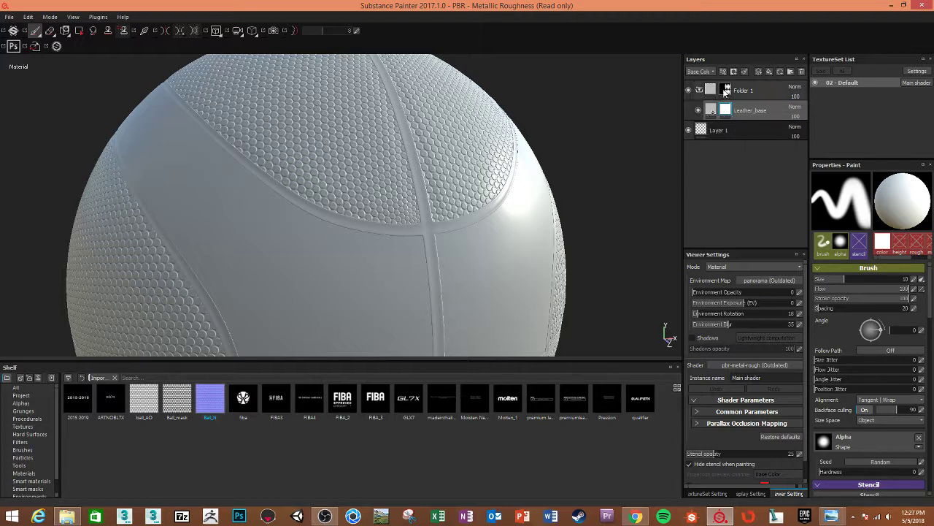
Clear Leather_base's own mask, undoing an accidental layer removal along the way
right_click(726, 111)
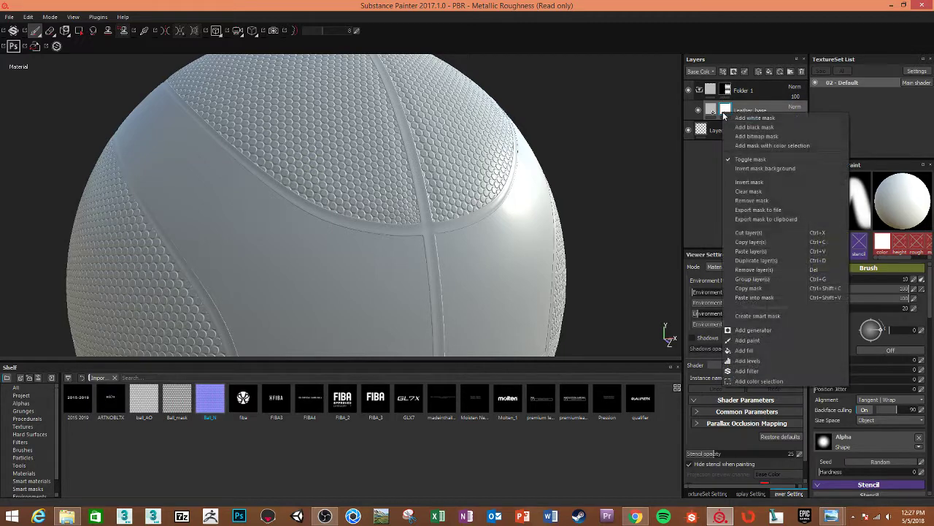
left_click(766, 270)
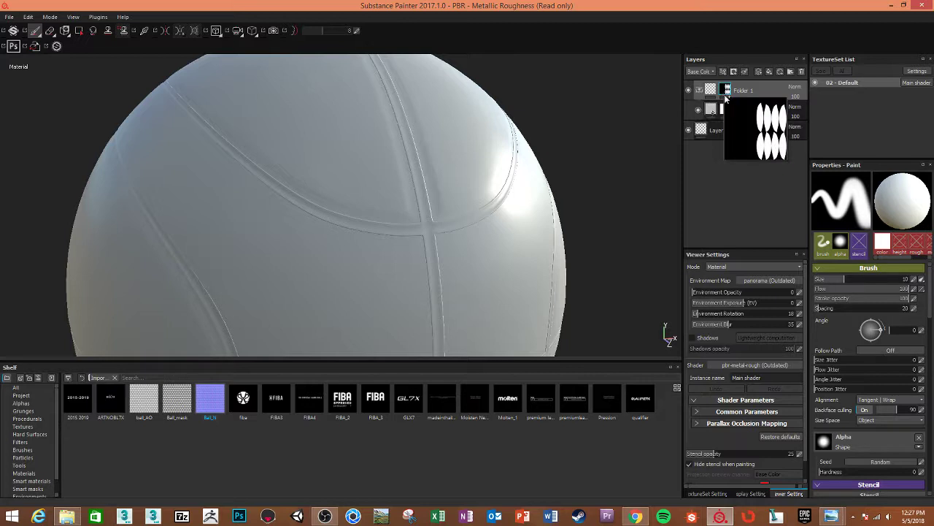
key("ctrl+z")
left_click(725, 111)
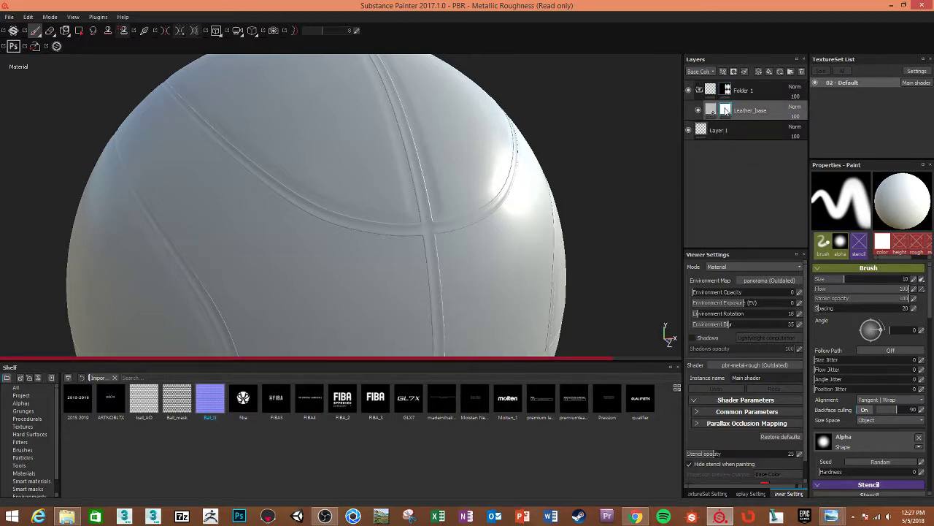
right_click(726, 111)
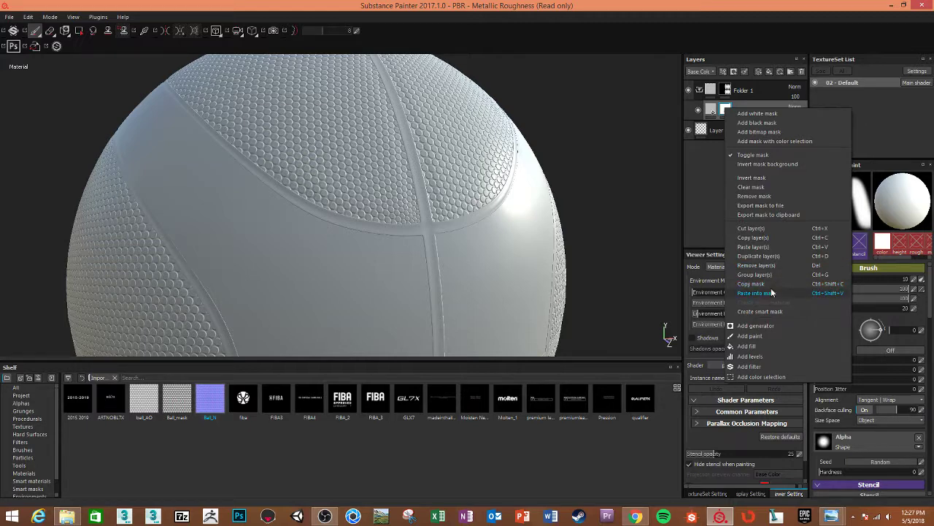
left_click(751, 187)
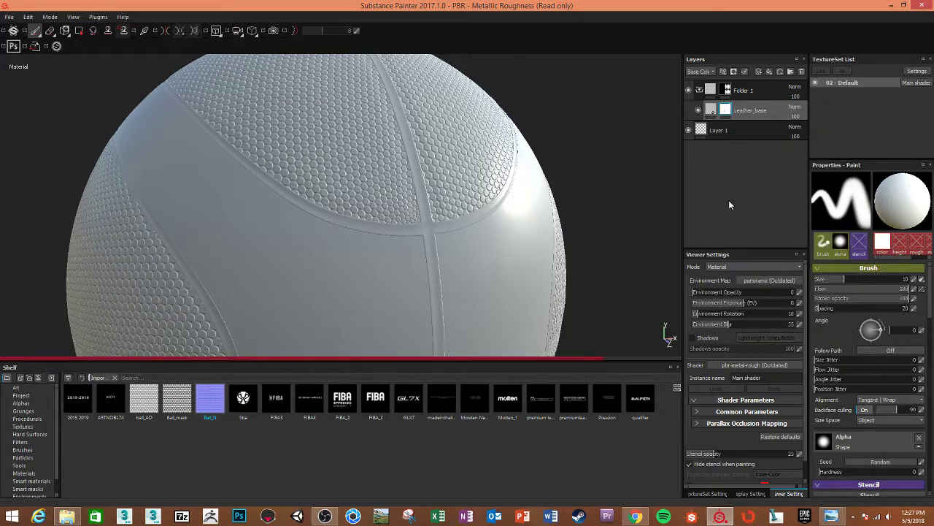
Select Folder 1's mask in Polygon Fill mode, check the seams, then press Ctrl+S
left_click(727, 92)
left_click(79, 32)
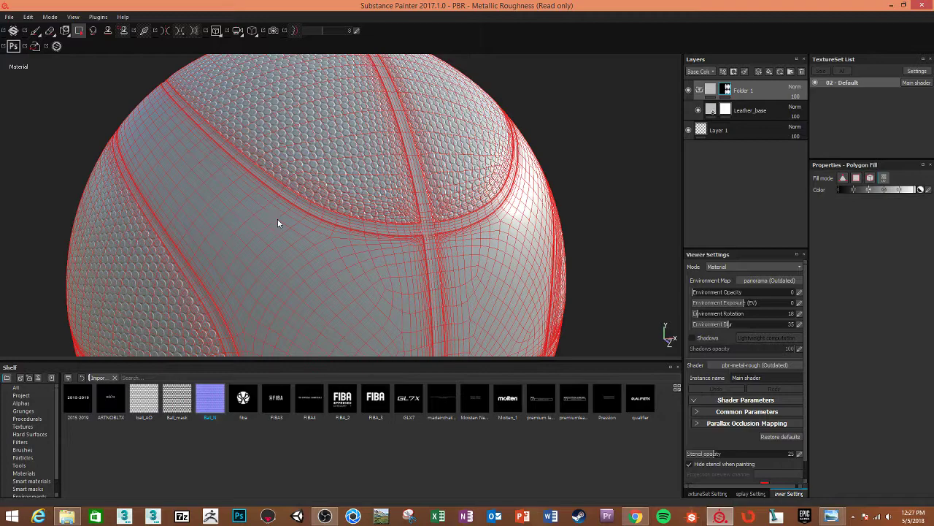
scroll(497, 279, "down", 2)
mouse_move(525, 296)
left_mouse_down("alt")
mouse_move(576, 271)
mouse_move(521, 138)
mouse_move(433, 282)
left_mouse_up("alt")
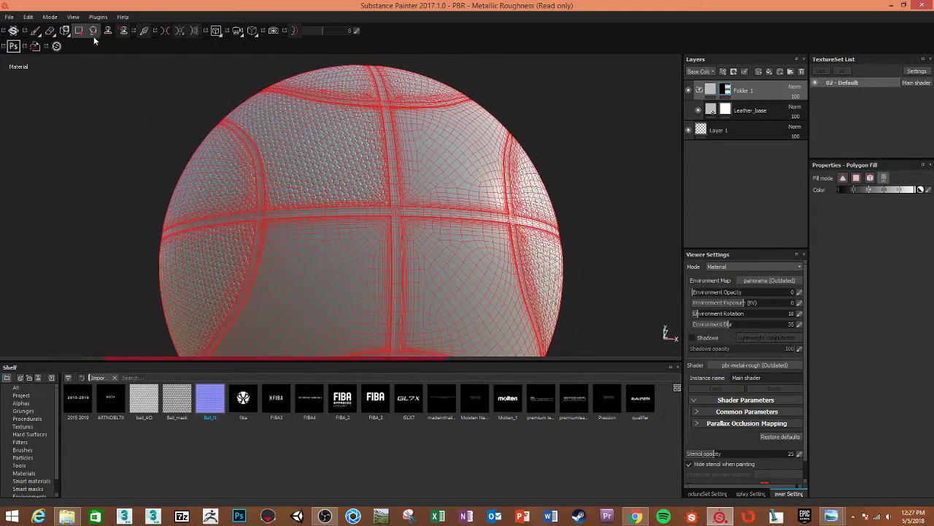
key("1")
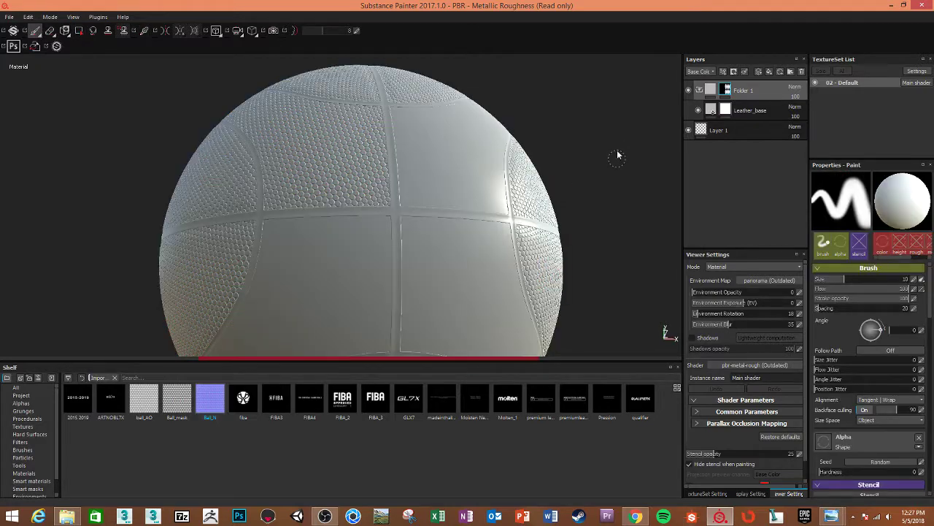
left_click_drag(617, 154, 626, 165, "alt")
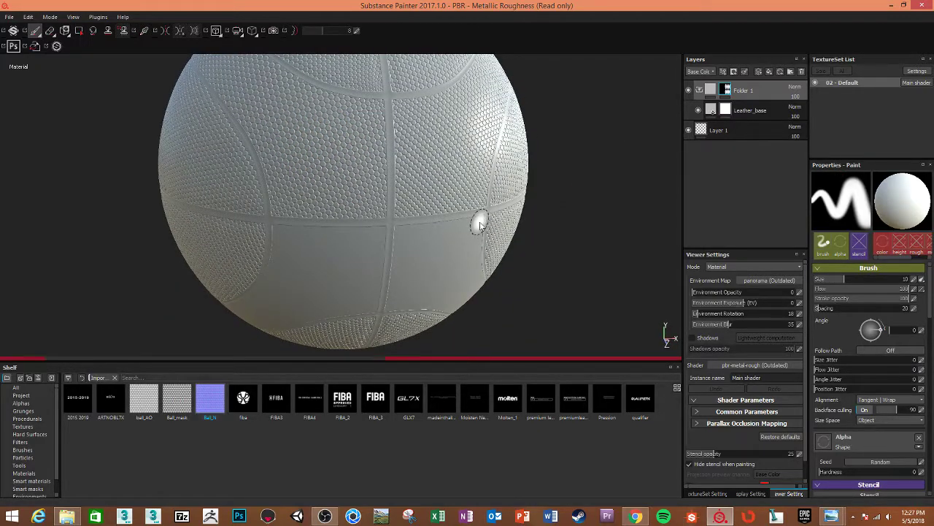
key("ctrl+s")
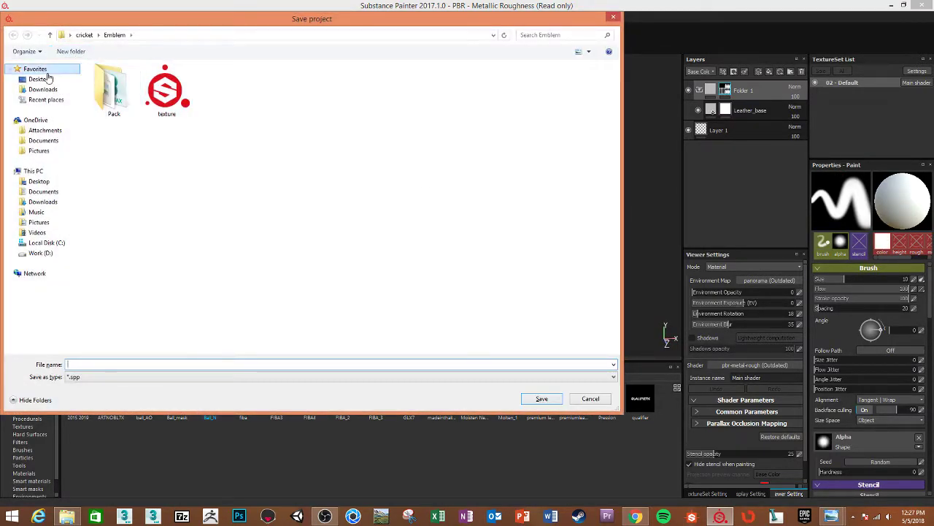
Save the project as Ball_SP in Desktop > FIBA > Ready
left_click(40, 79)
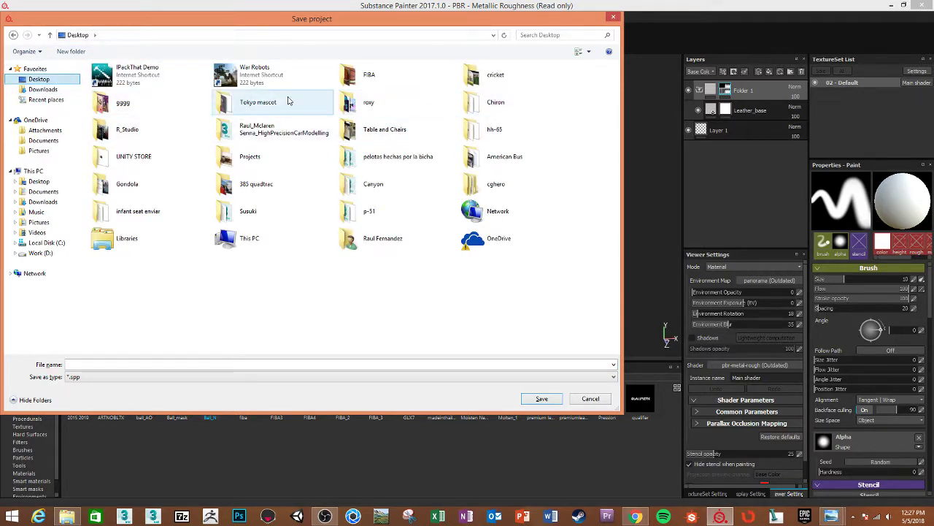
double_click(365, 76)
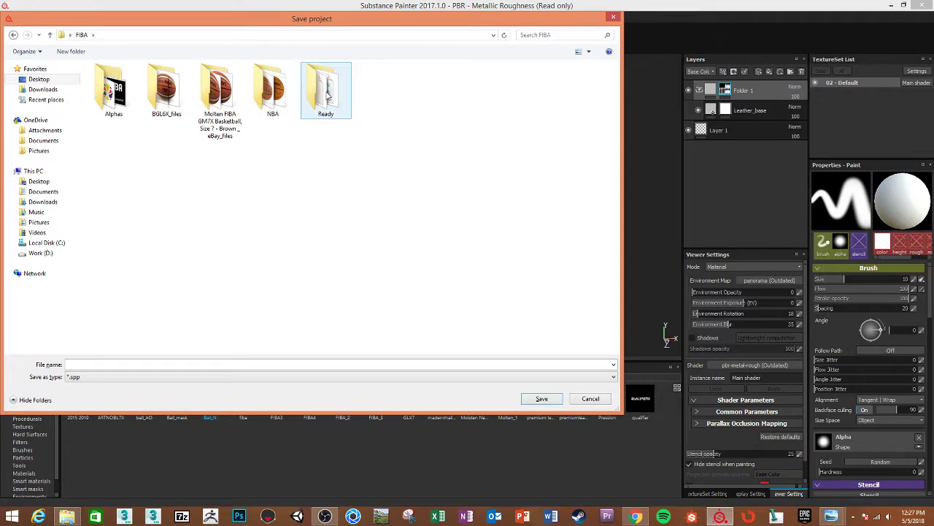
double_click(327, 95)
left_click(66, 367)
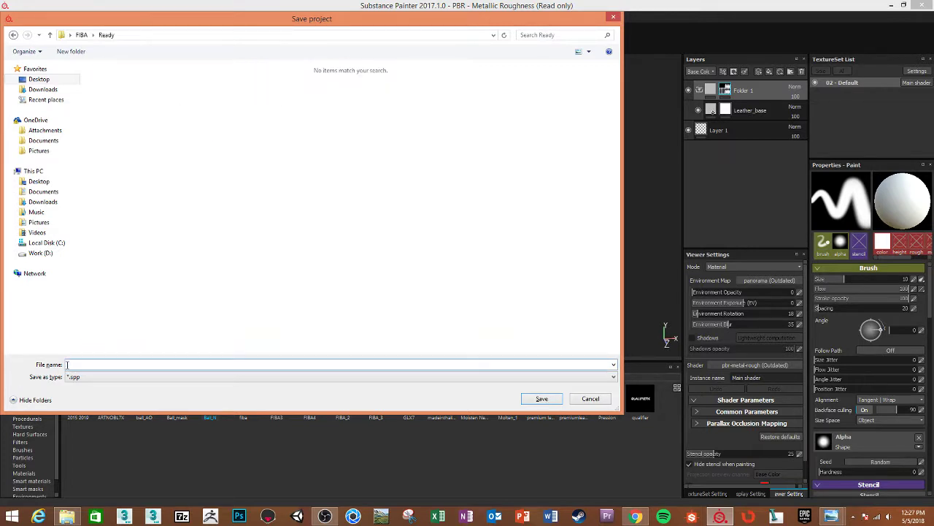
type("Ba")
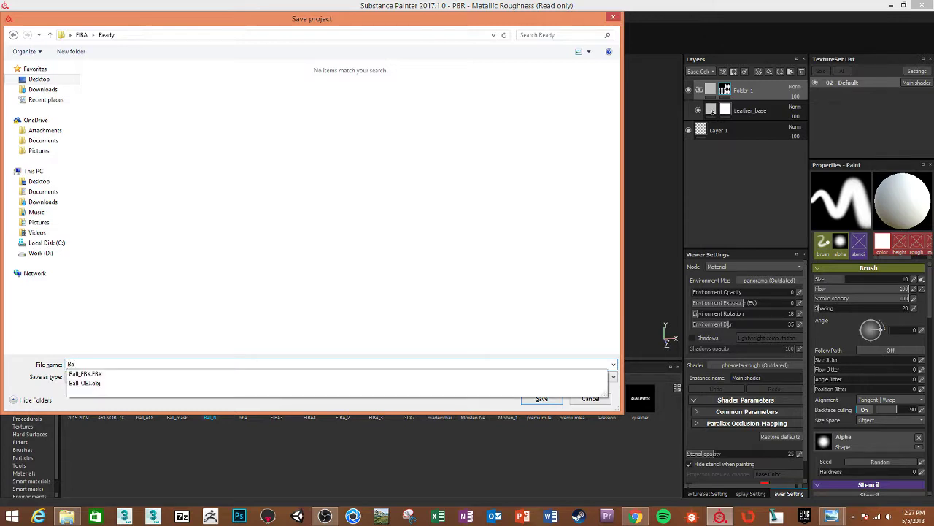
type("ll_Tw")
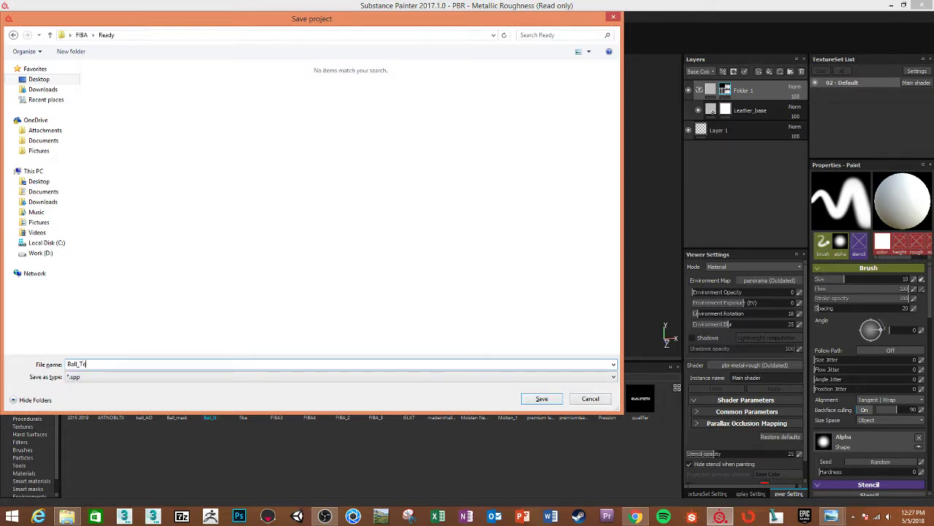
key("BackSpace")
key("BackSpace")
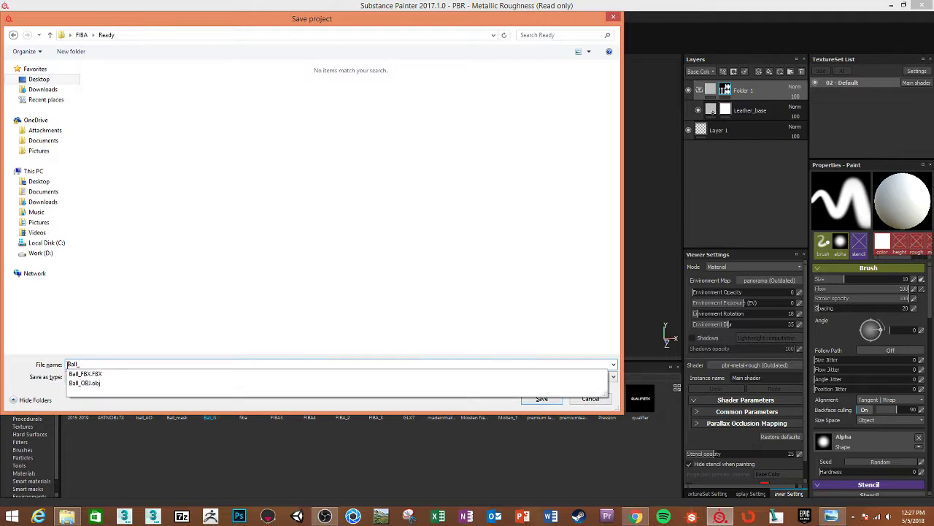
type("SP")
key("Return")
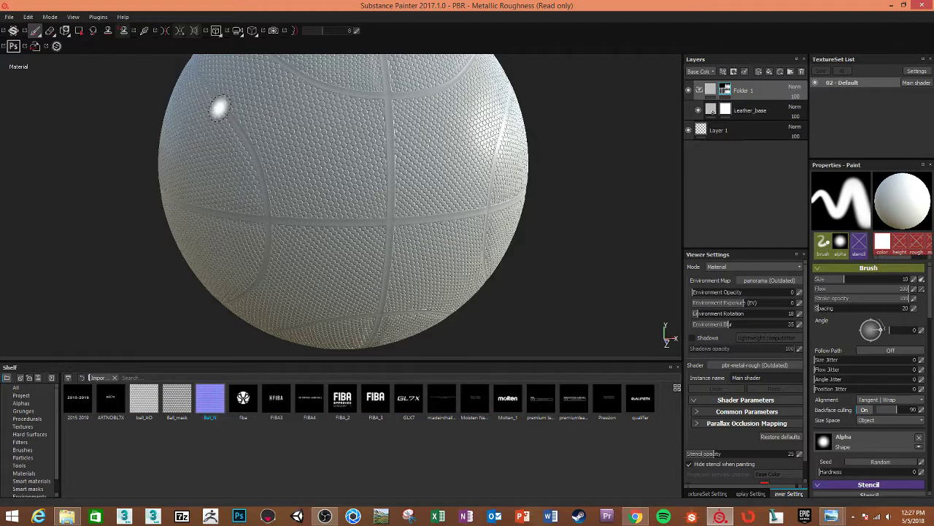
left_click(749, 112)
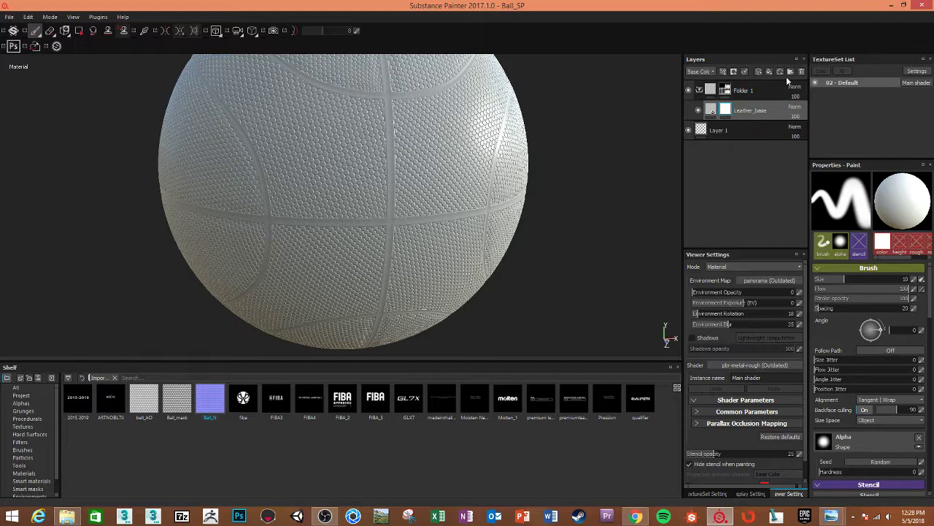
Add a fill layer above Leather_base with an orange-brown base colour
key("alt+Tab")
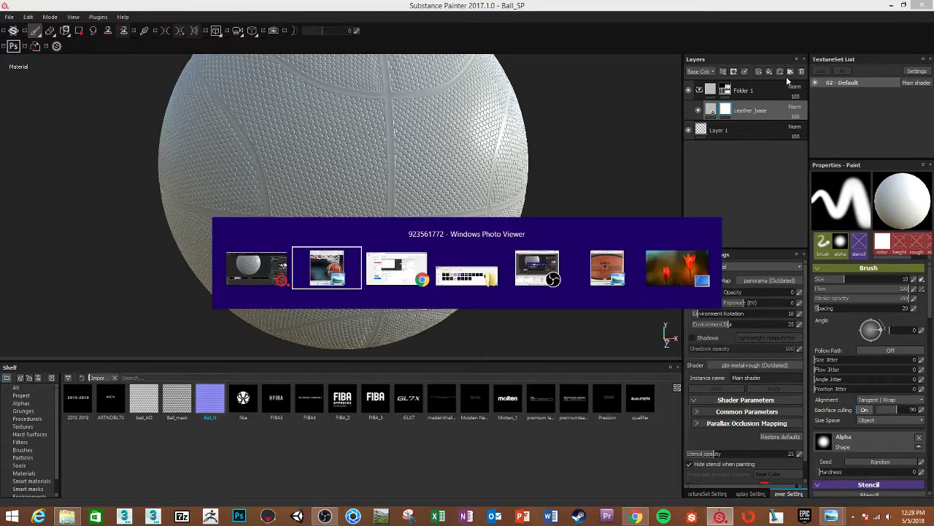
key("alt+Tab")
key("alt+Tab")
key("alt+Tab")
key("alt+Tab")
key("alt+Tab")
key("alt+Tab")
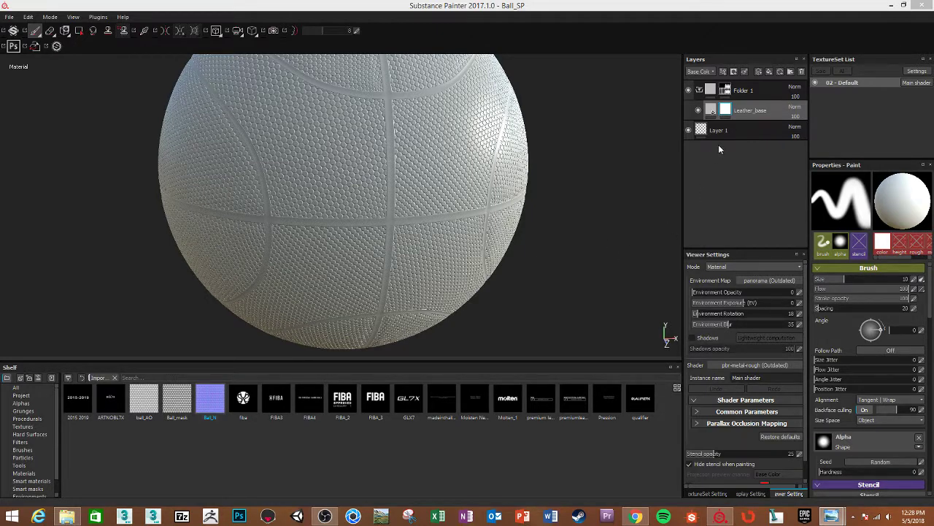
left_click(769, 71)
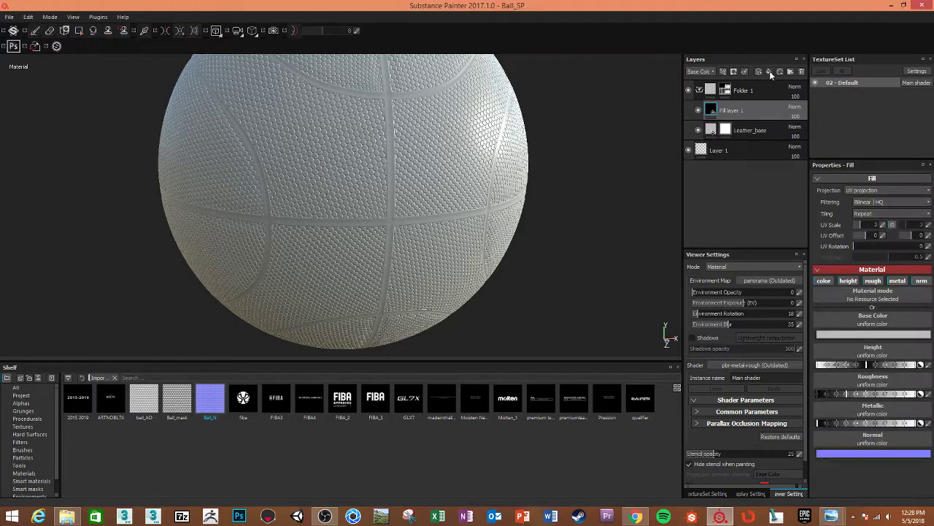
left_click(845, 336)
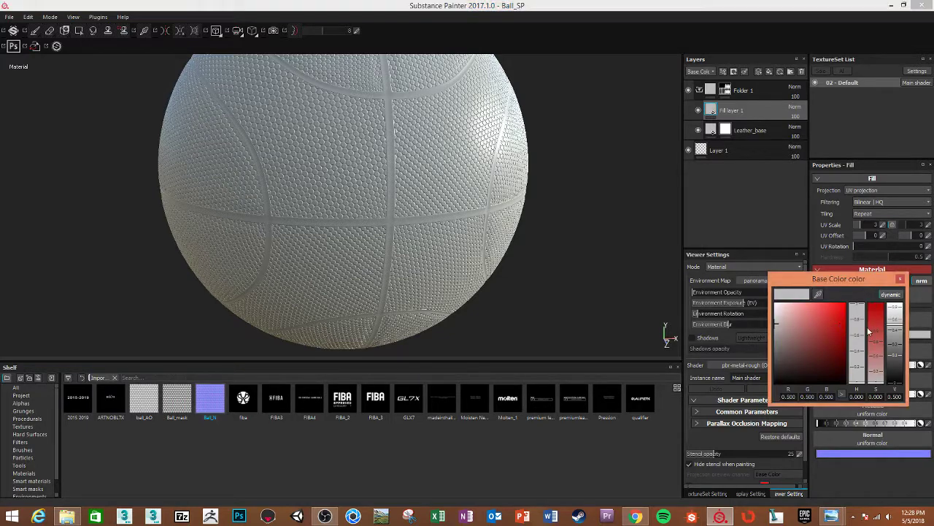
left_click_drag(819, 300, 819, 335)
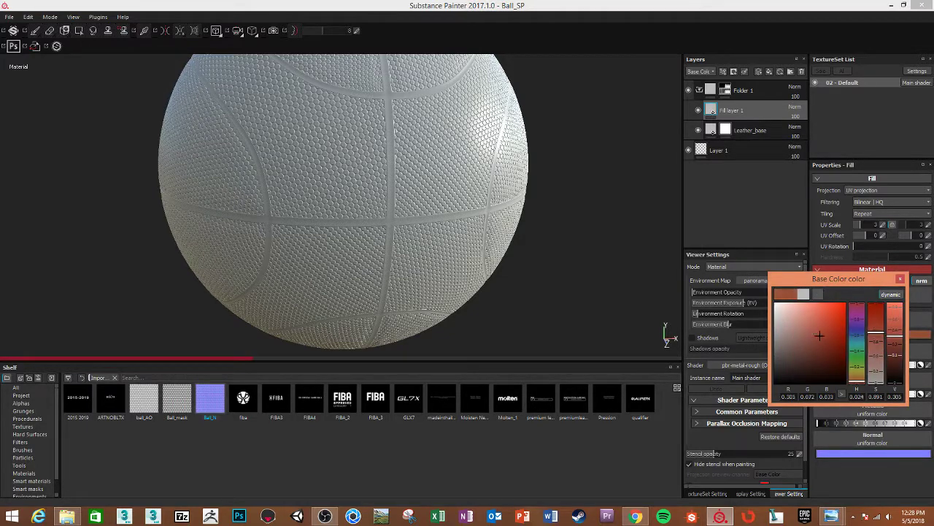
mouse_move(819, 335)
left_mouse_down()
mouse_move(810, 326)
mouse_move(817, 327)
left_mouse_up()
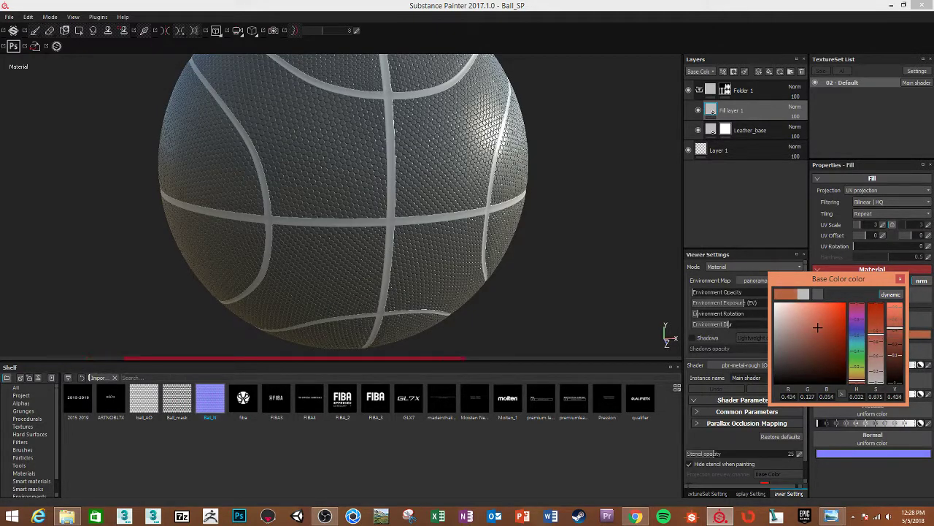
left_click_drag(817, 327, 826, 338)
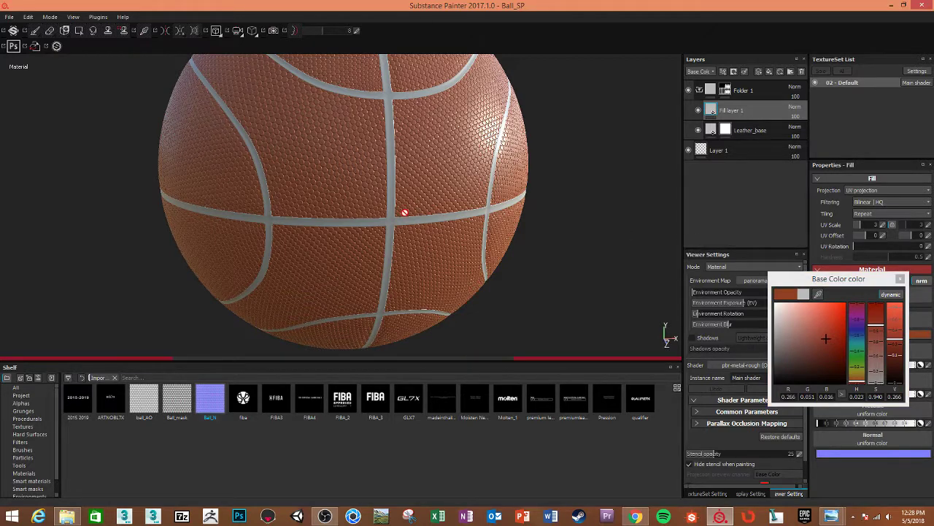
left_click(900, 278)
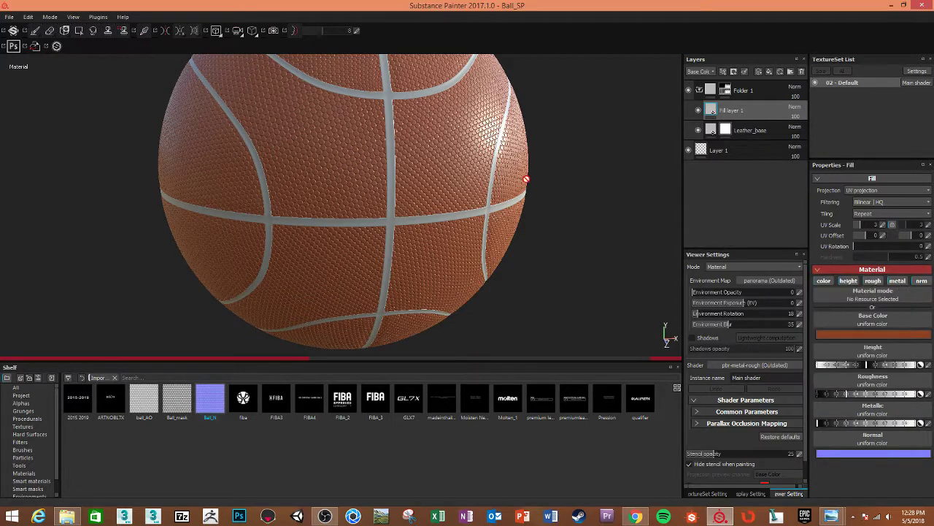
Zoom in on the basketball and rotate the environment lighting around it
mouse_move(525, 178)
left_mouse_down("alt")
mouse_move(553, 188)
mouse_move(522, 202)
left_mouse_up("alt")
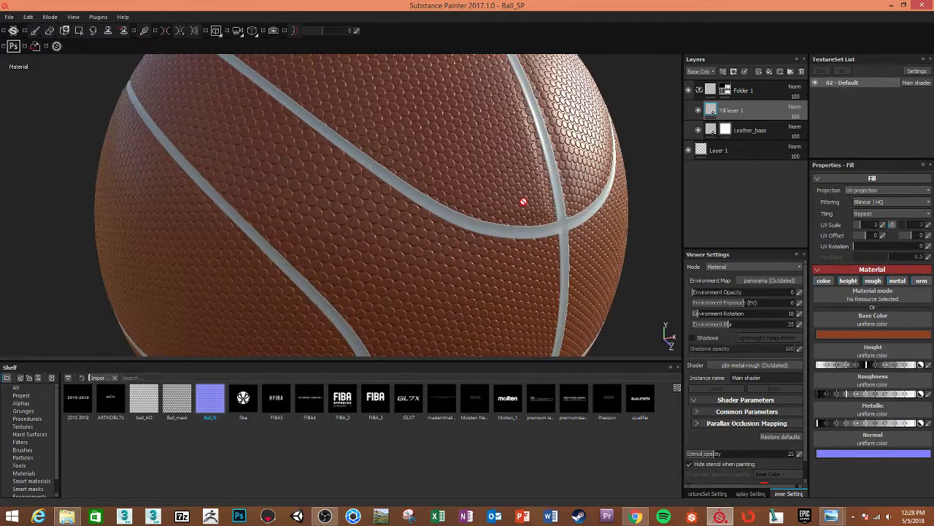
scroll(523, 202, "down", 5)
right_click_drag(523, 201, 521, 232, "shift")
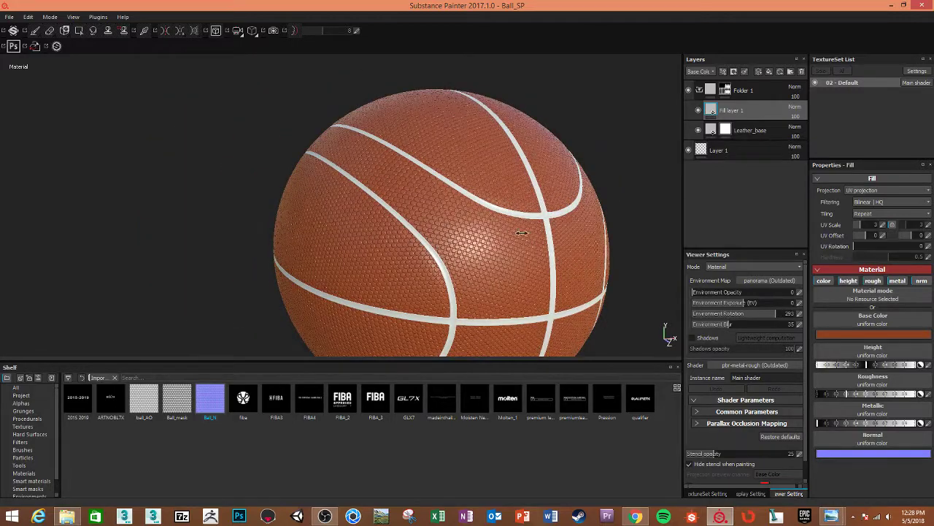
scroll(444, 189, "up", 5)
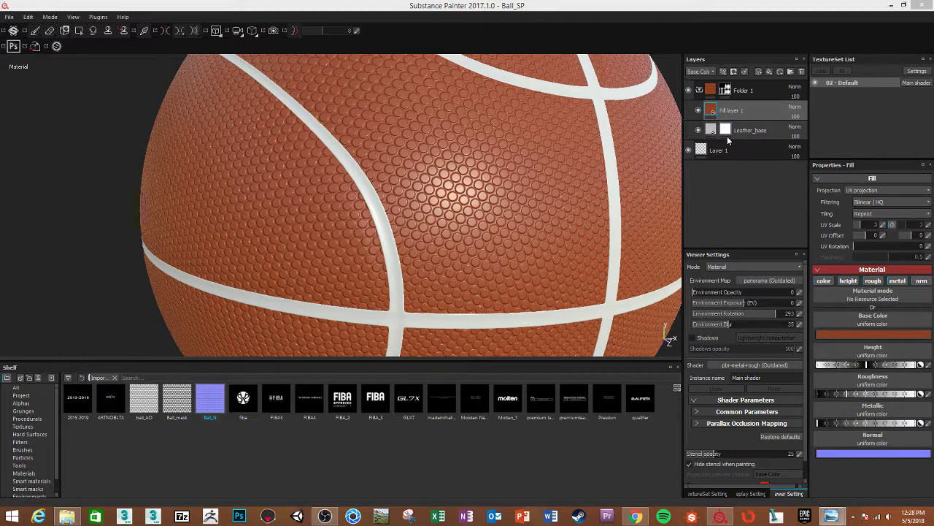
Eyedrop the reference photo's orange into Fill layer 1's base colour, then select that layer
left_click(847, 335)
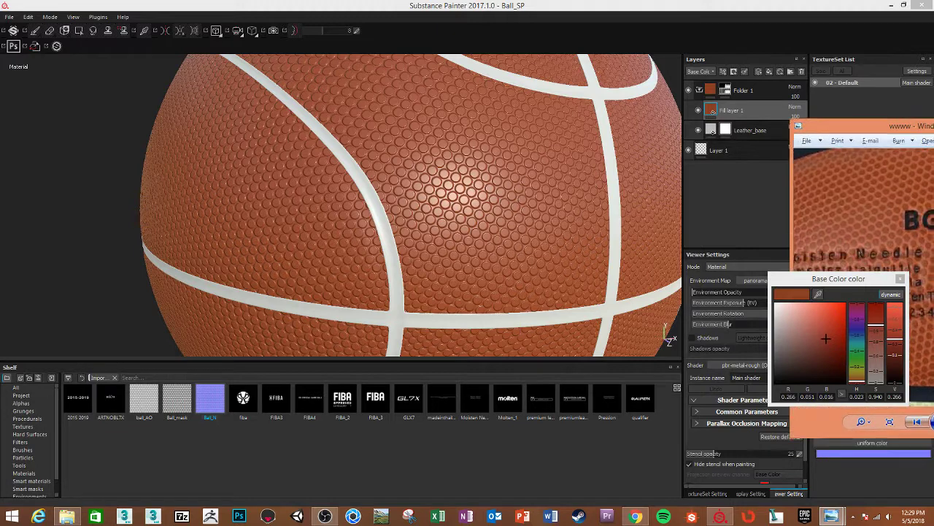
left_click(819, 293)
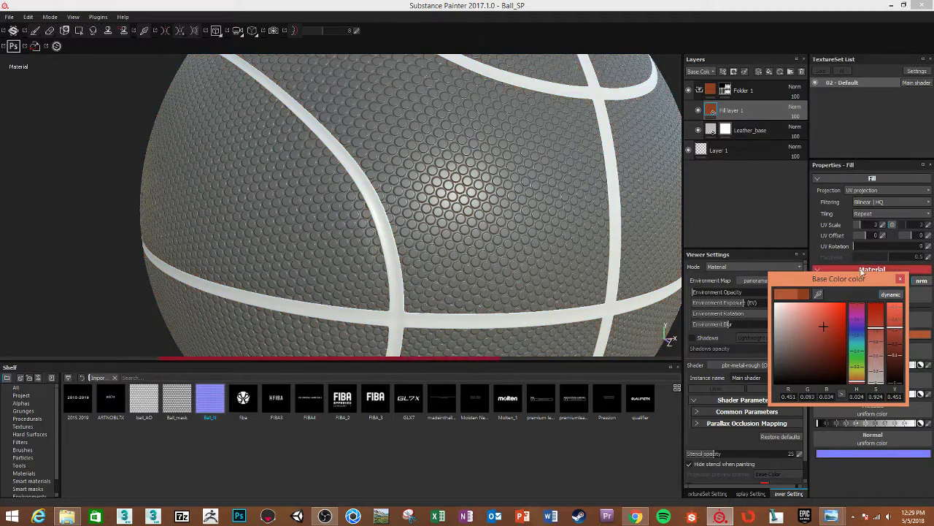
left_click(900, 279)
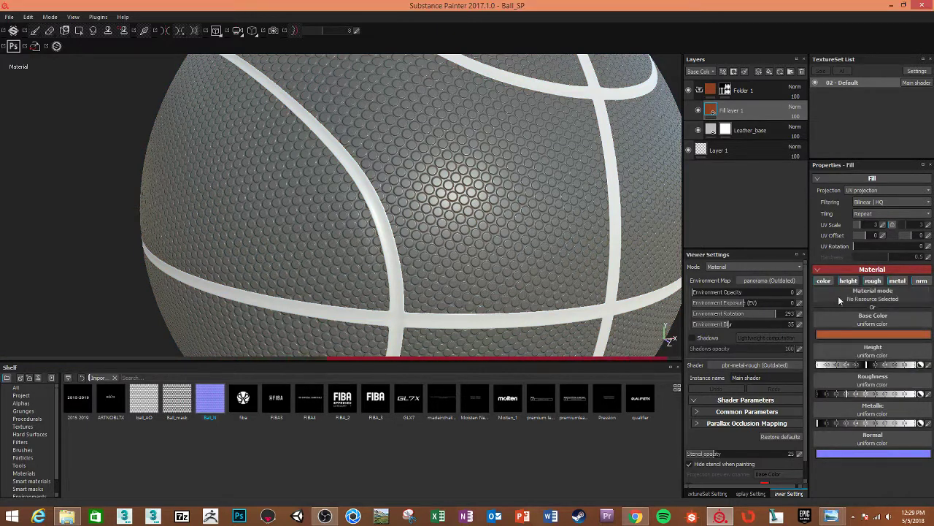
double_click(733, 110)
Duplicate Fill layer 1 and shift the copy's base colour to a darker, more saturated red-brown
right_click(740, 111)
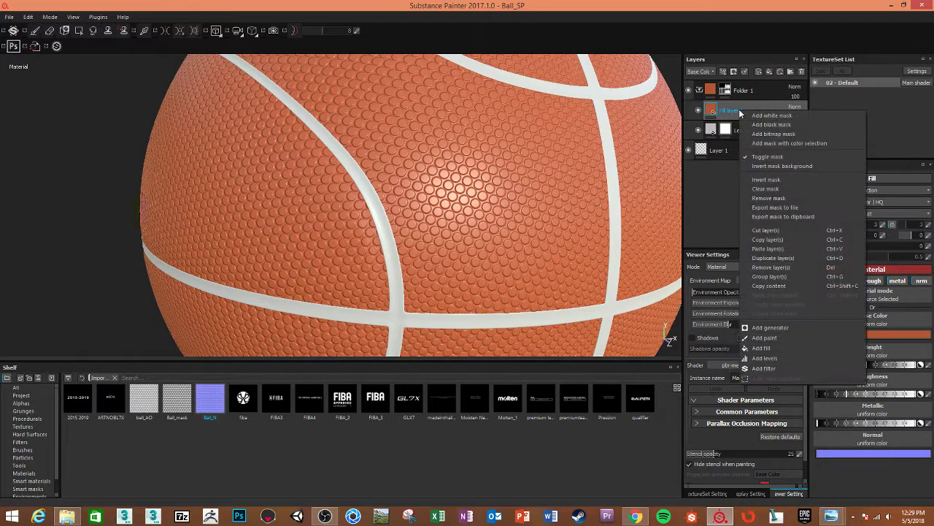
left_click(782, 259)
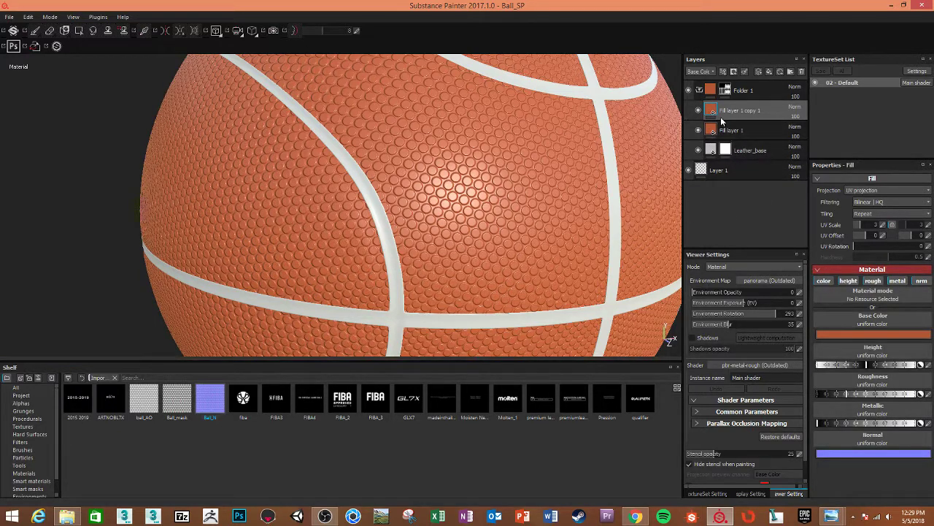
left_click(852, 334)
left_click(826, 295)
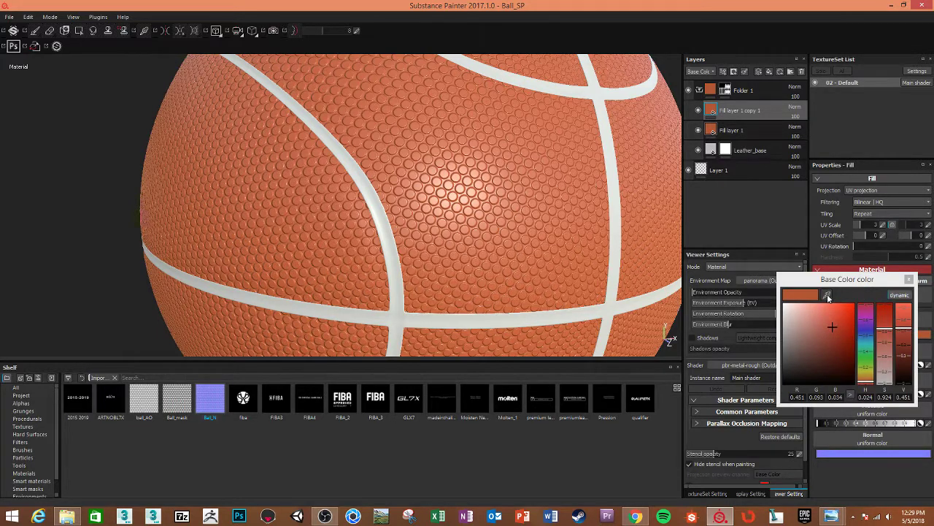
left_click_drag(904, 334, 904, 341)
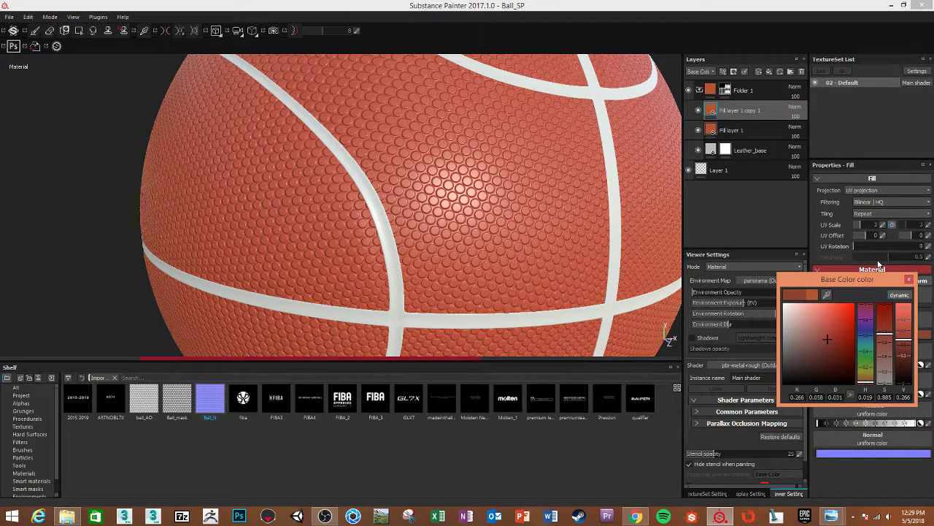
left_click(826, 294)
left_click_drag(827, 339, 836, 337)
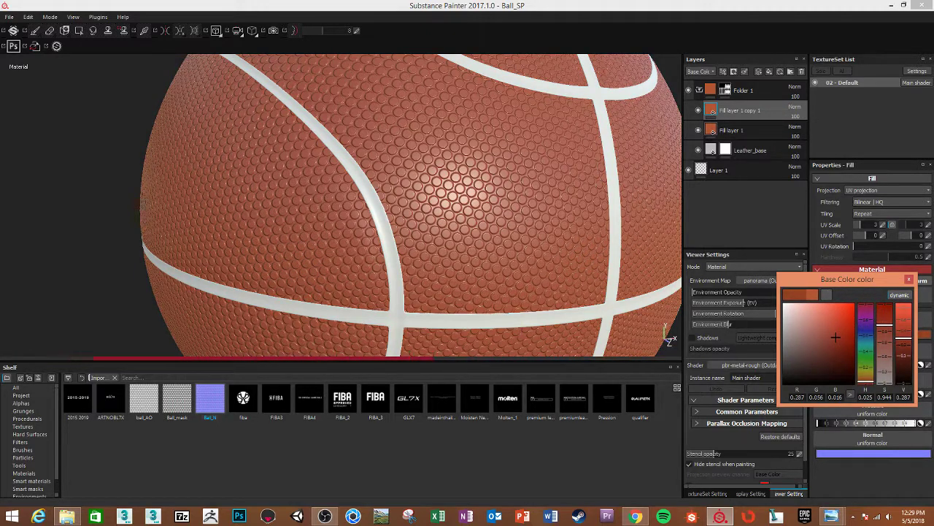
left_click(908, 280)
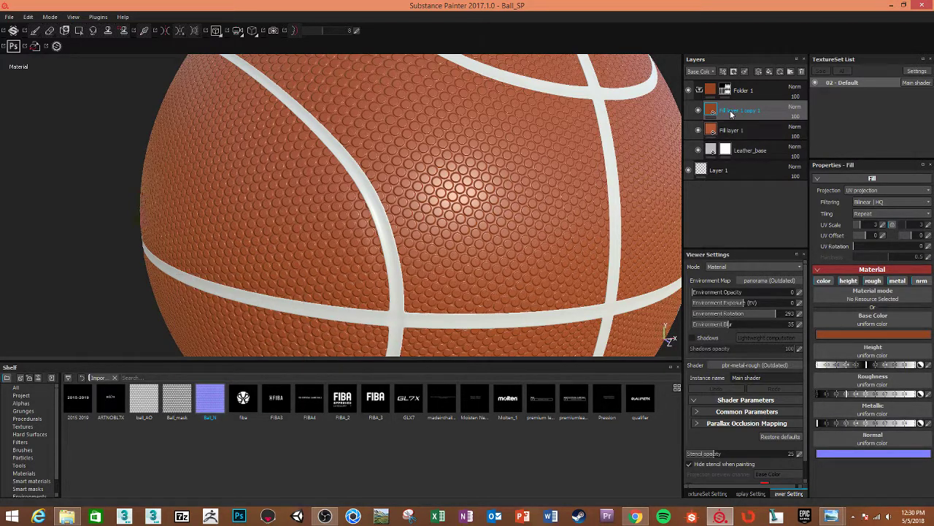
mouse_move(177, 400)
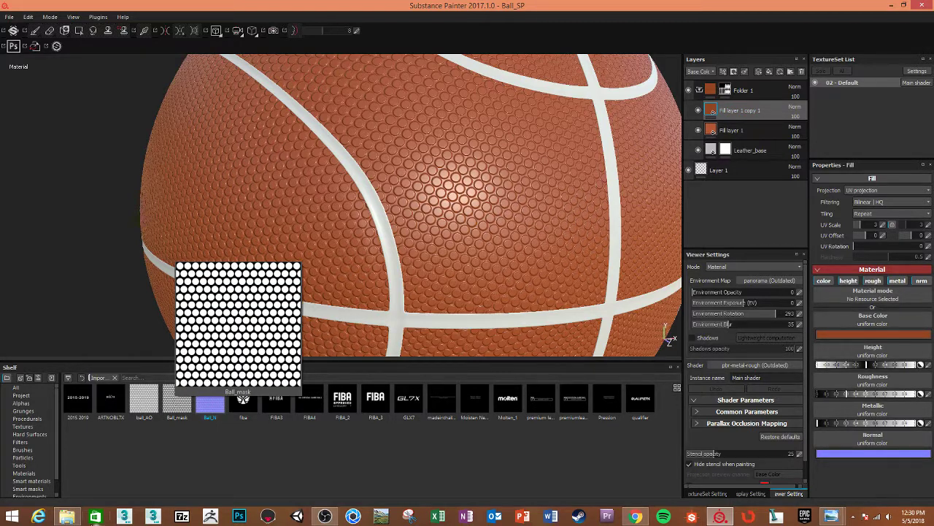
left_click(66, 516)
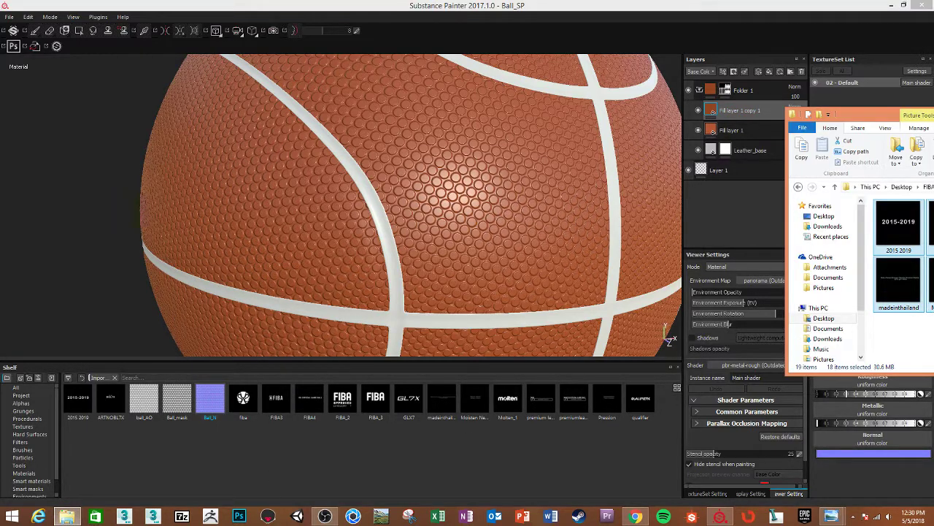
key("alt+Tab")
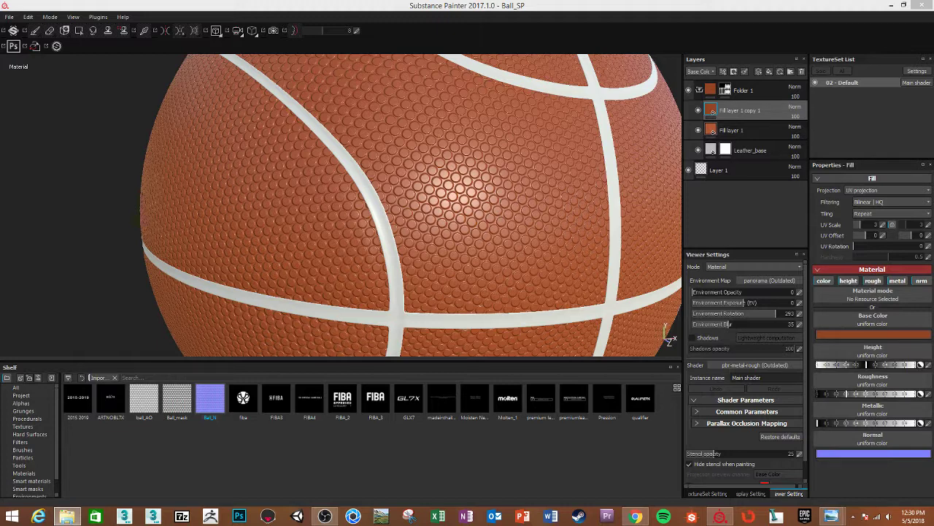
Import MBall_AO.png and MBall_mask.png to the shelf, both with usage set to alpha
left_click_drag(417, 402, 241, 437)
left_click(591, 154)
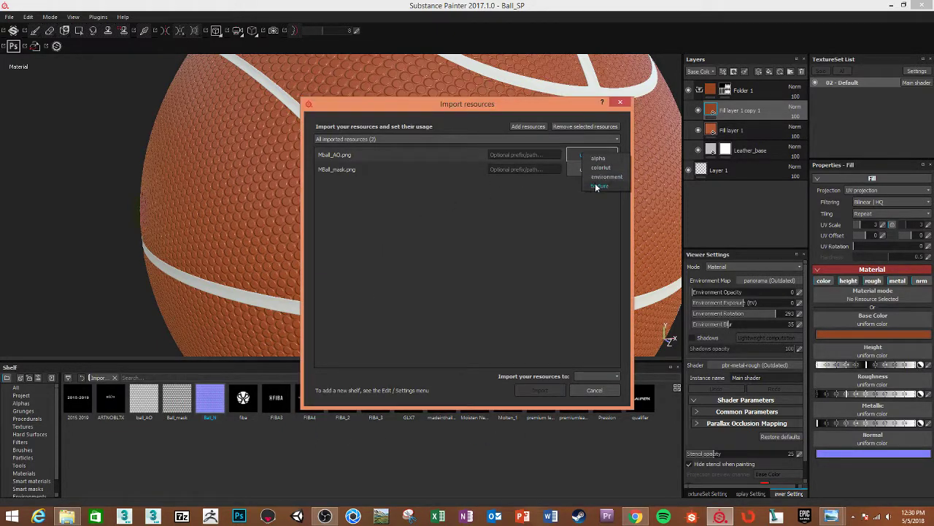
left_click(612, 163)
left_click(592, 169)
left_click(606, 178)
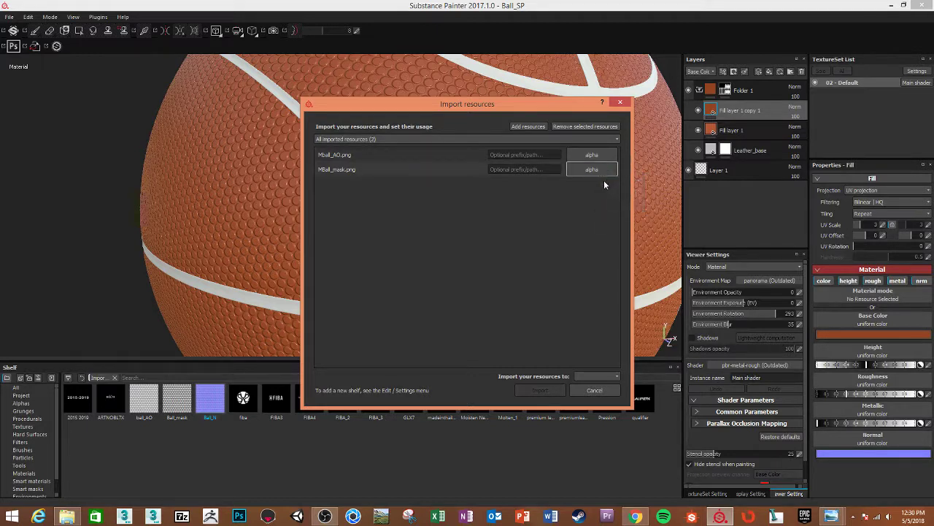
left_click(595, 376)
left_click(590, 397)
left_click(539, 394)
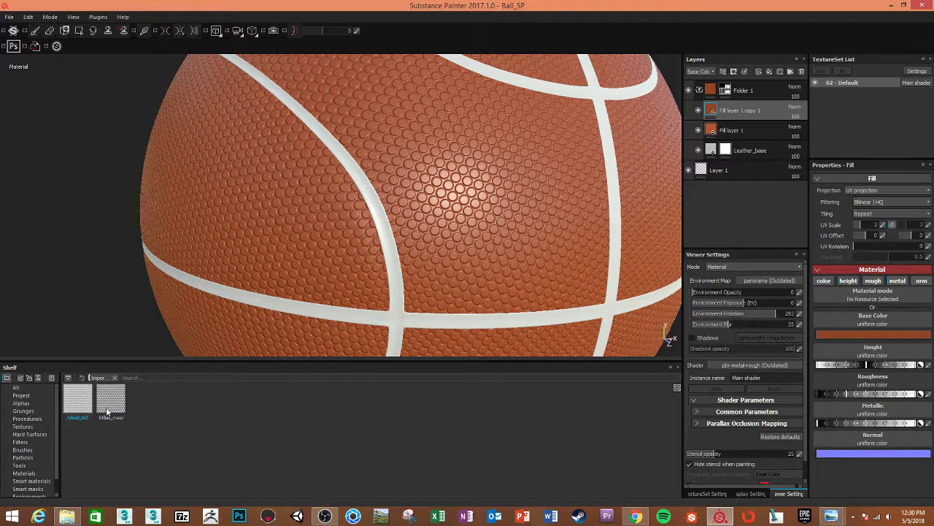
Add a black mask to Fill layer 1 copy 1 and select the mask
right_click(730, 108)
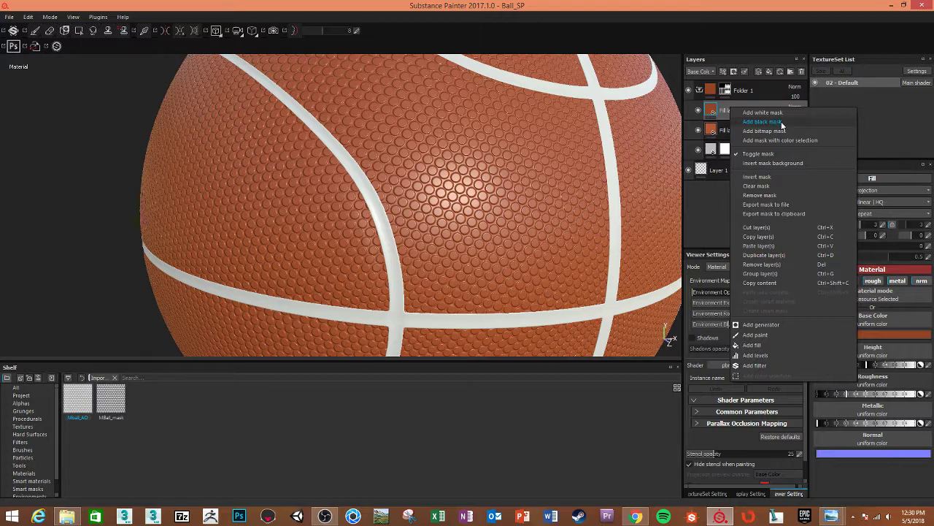
left_click(781, 122)
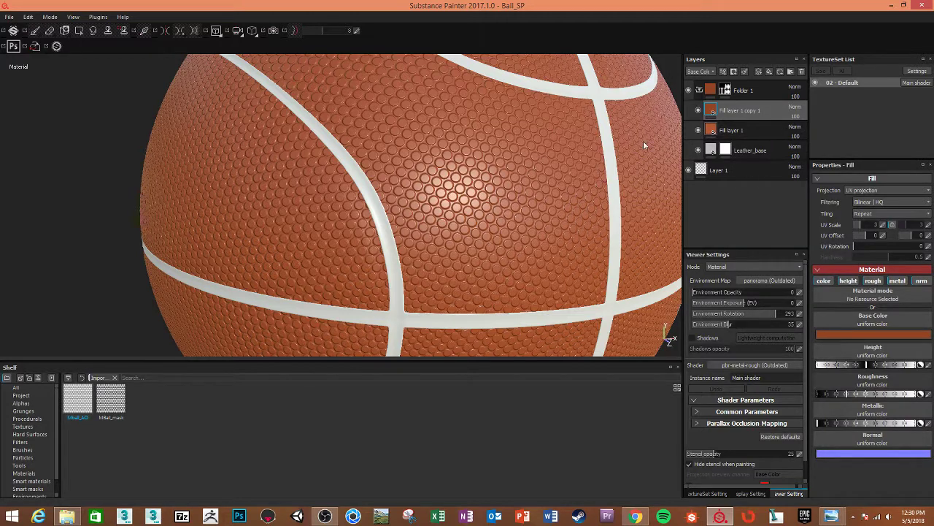
left_click(721, 111)
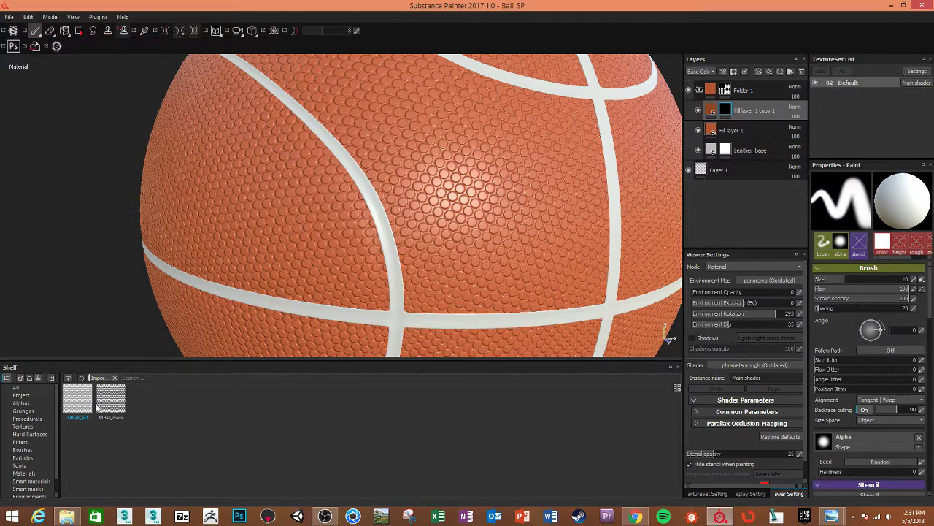
Set MBall_mask as the paint brush's alpha, then select the Leather_base layer
mouse_move(113, 407)
left_mouse_down()
mouse_move(505, 335)
mouse_move(729, 110)
left_mouse_up()
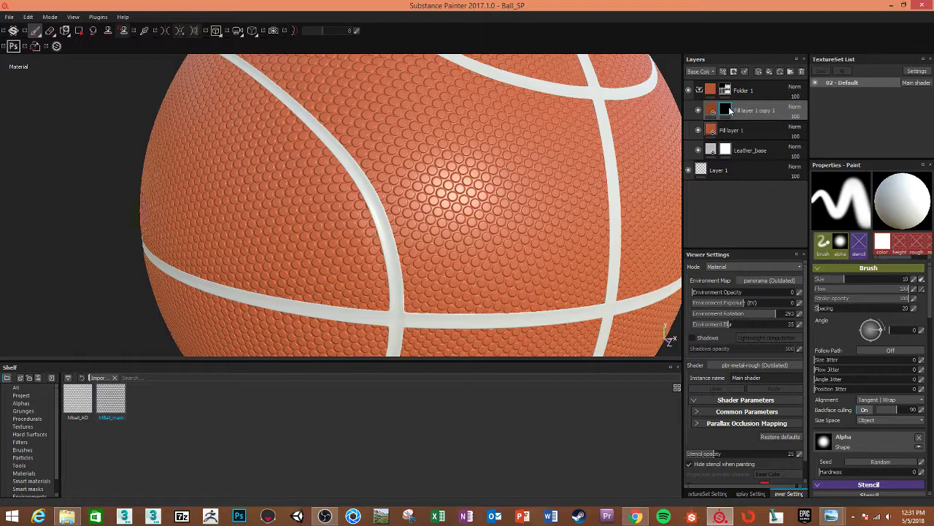
left_click(868, 441)
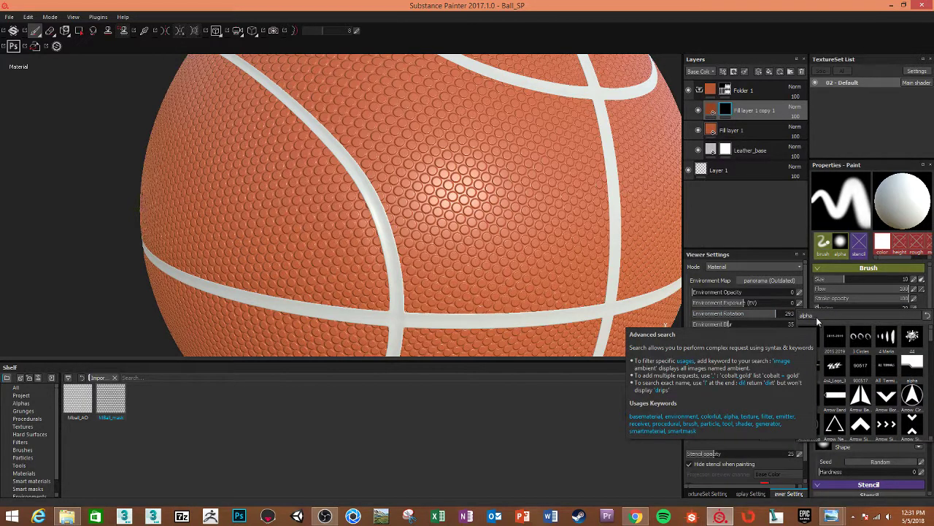
scroll(856, 368, "down", 5)
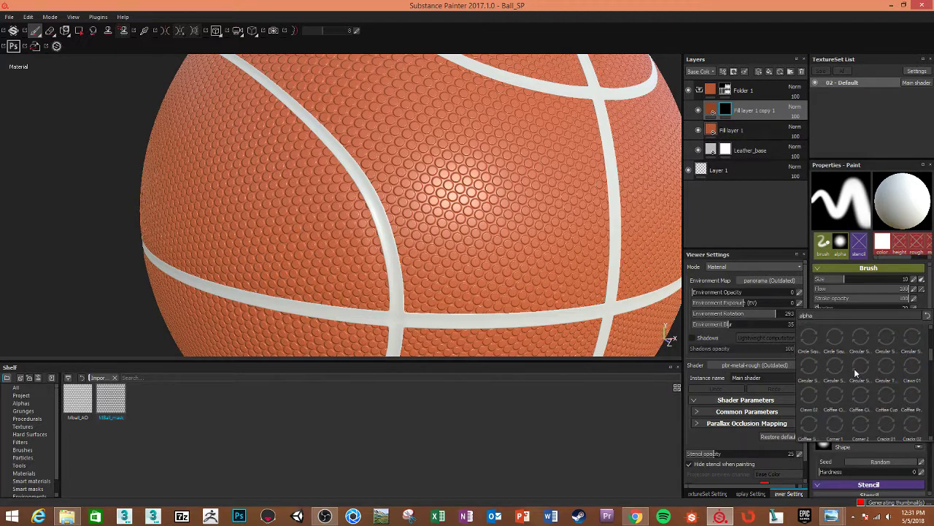
scroll(855, 372, "down", 3)
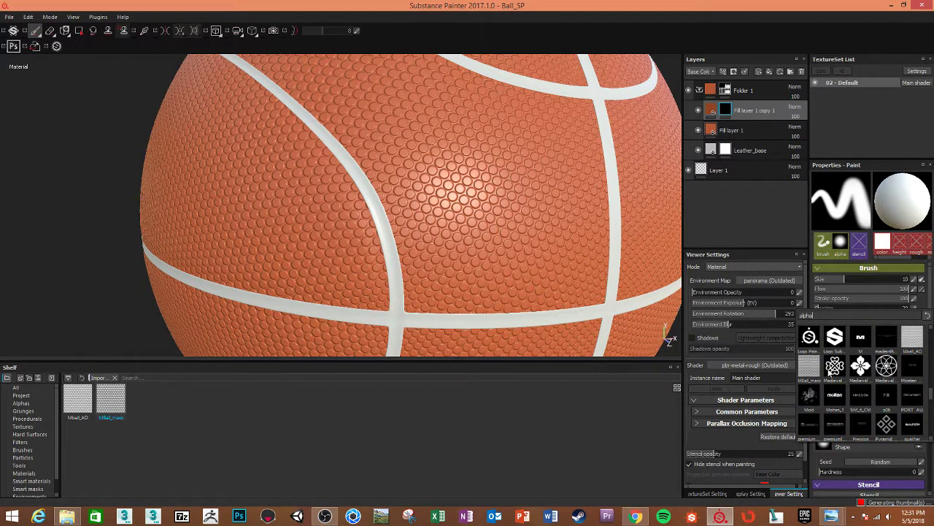
mouse_move(808, 365)
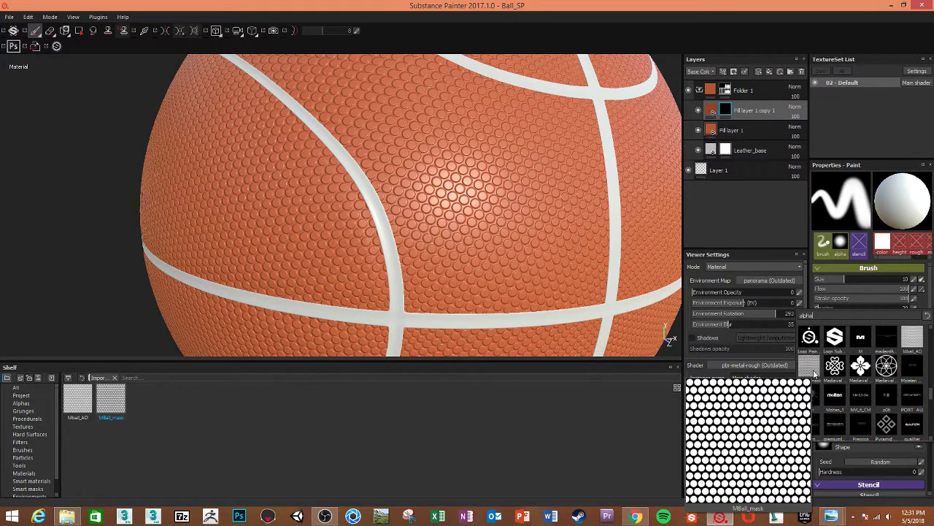
left_click(813, 370)
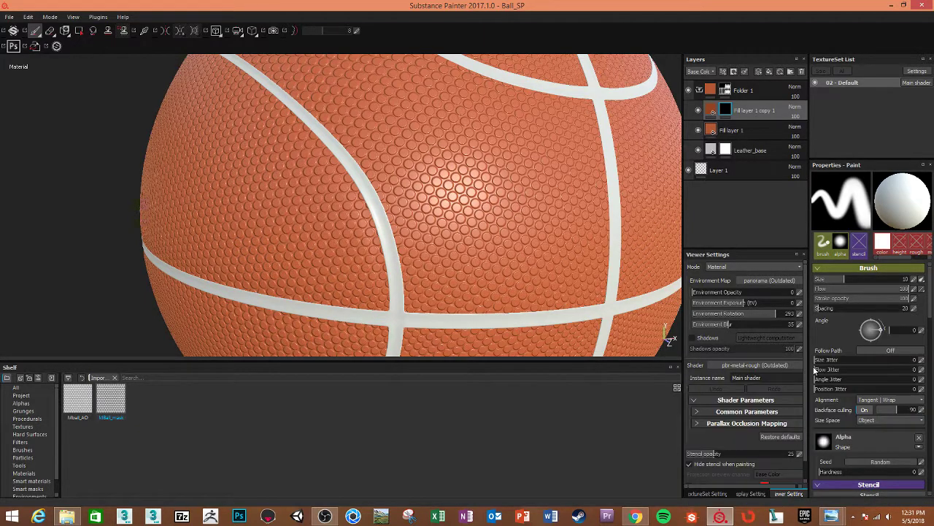
left_click(742, 152)
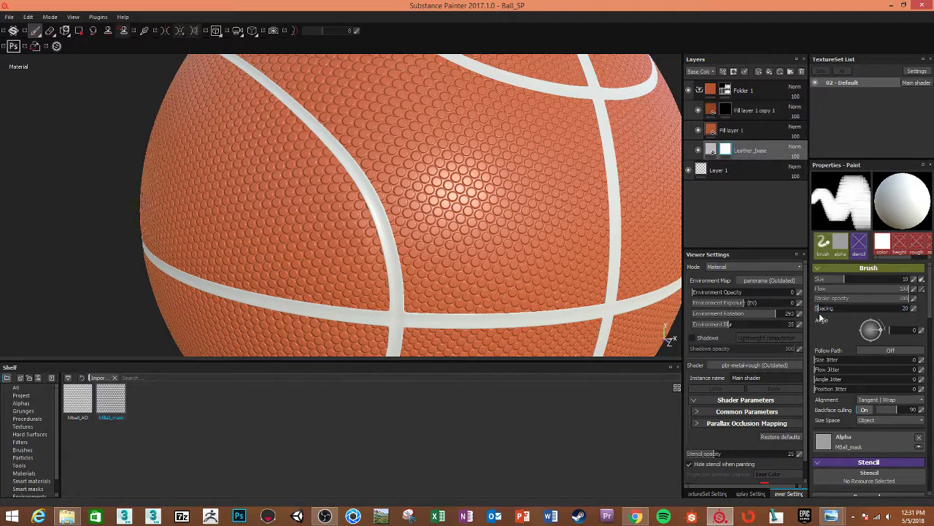
Set Fill layer 1 copy 1's fill UV scale to 17
left_click(708, 152)
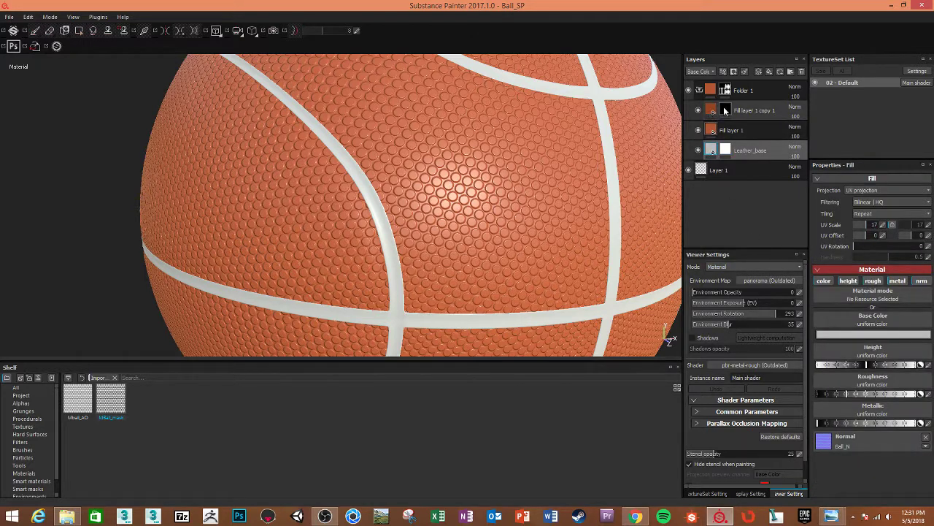
left_click(720, 108)
left_click(712, 109)
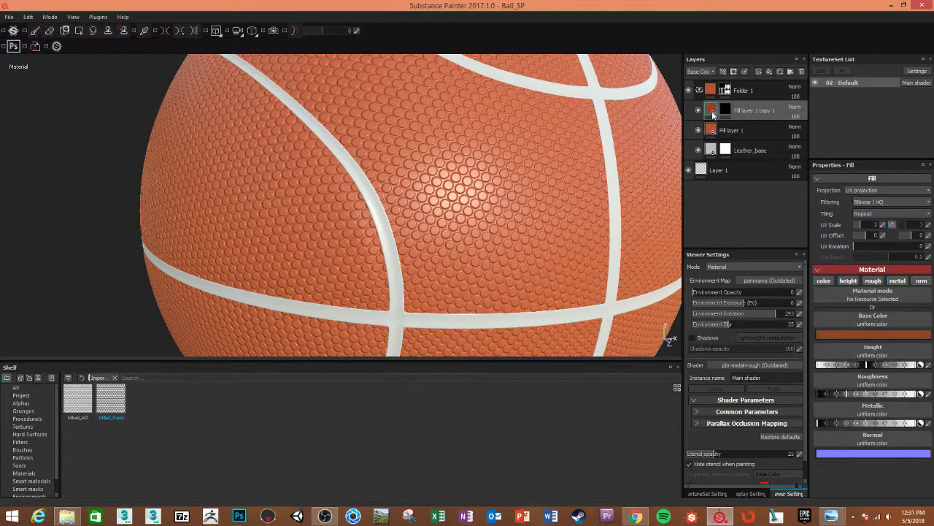
left_click(870, 226)
type("17")
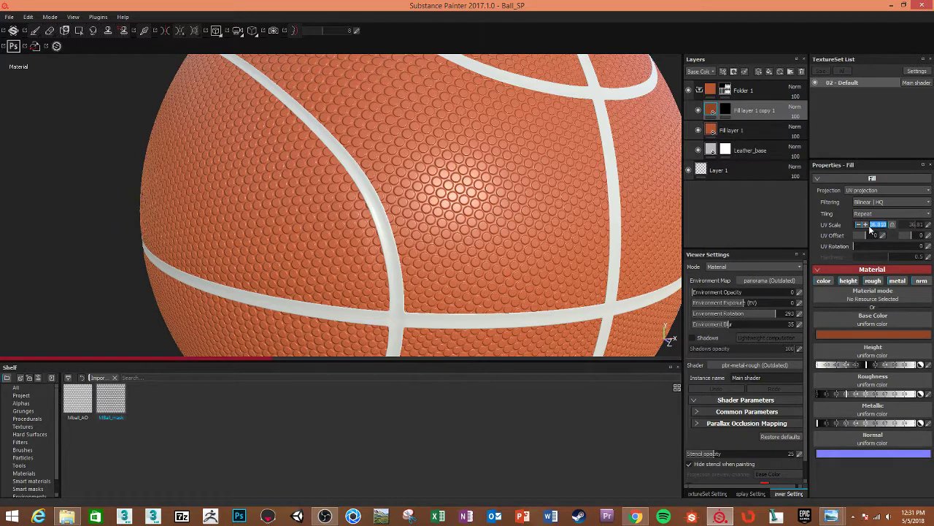
key("Return")
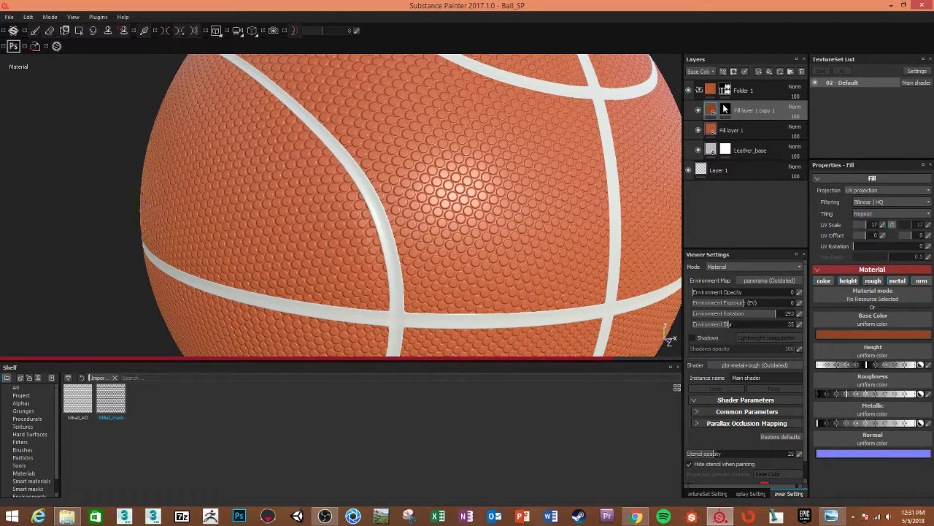
Add a bitmap mask to Fill layer 1 copy 1 using the ball_AO texture
left_click(726, 109)
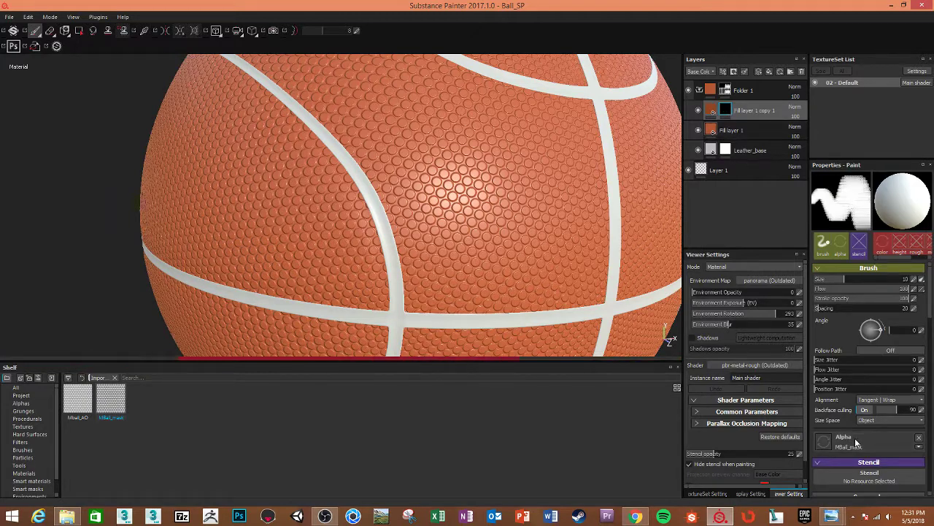
right_click(740, 105)
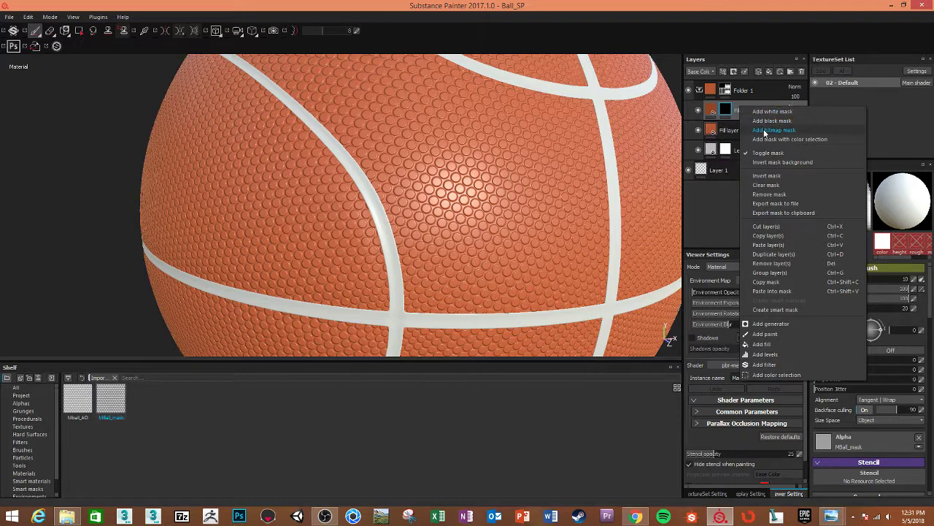
left_click(767, 130)
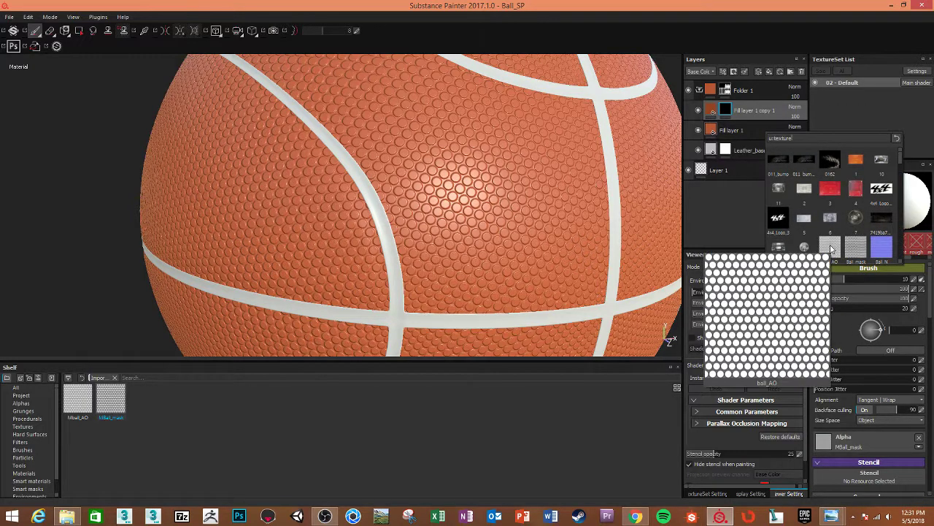
left_click(856, 248)
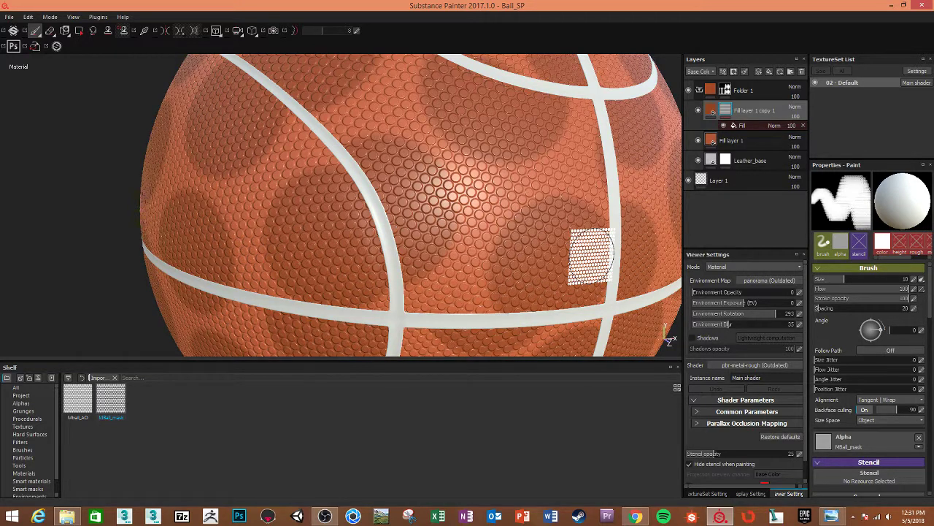
scroll(591, 256, "down", 5)
mouse_move(591, 255)
left_mouse_down("alt")
mouse_move(638, 257)
mouse_move(564, 182)
mouse_move(548, 223)
mouse_move(530, 227)
left_mouse_up("alt")
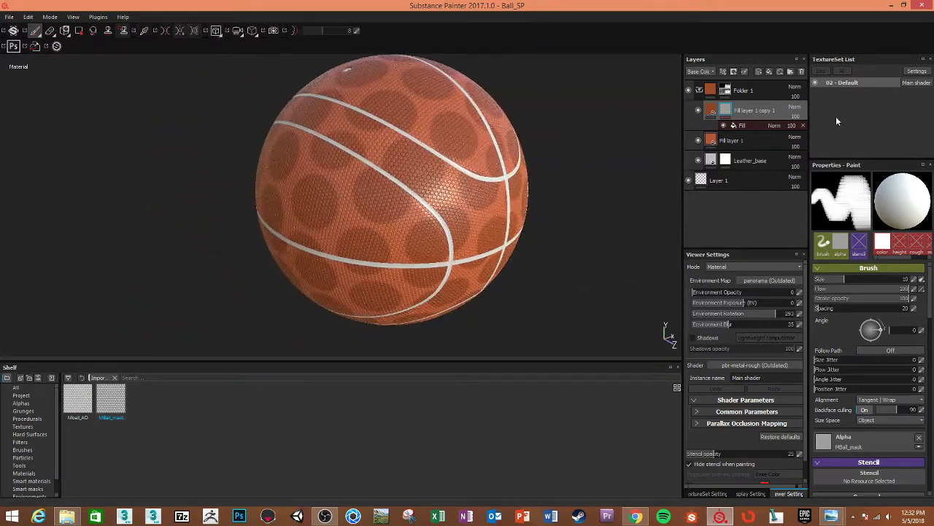
Select the copy layer's mask and scroll through its Fill effect properties
left_click(711, 112)
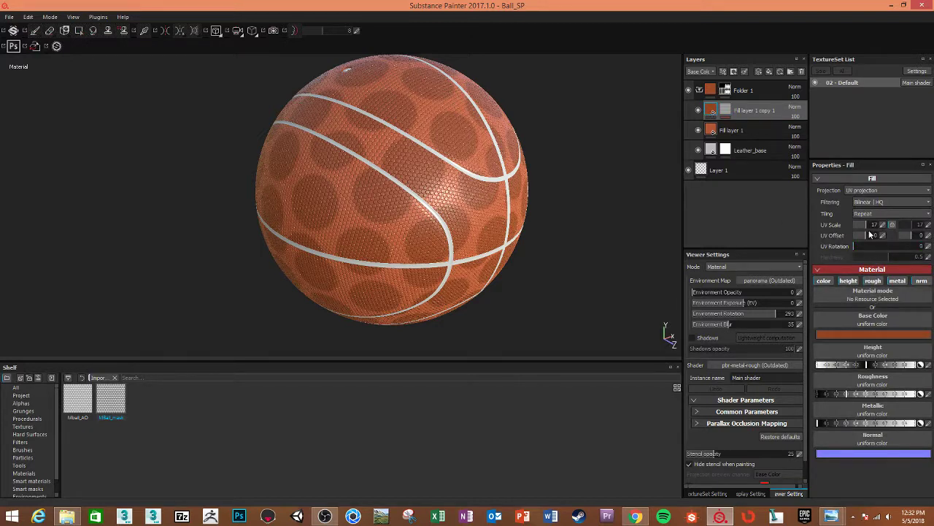
left_click(727, 108)
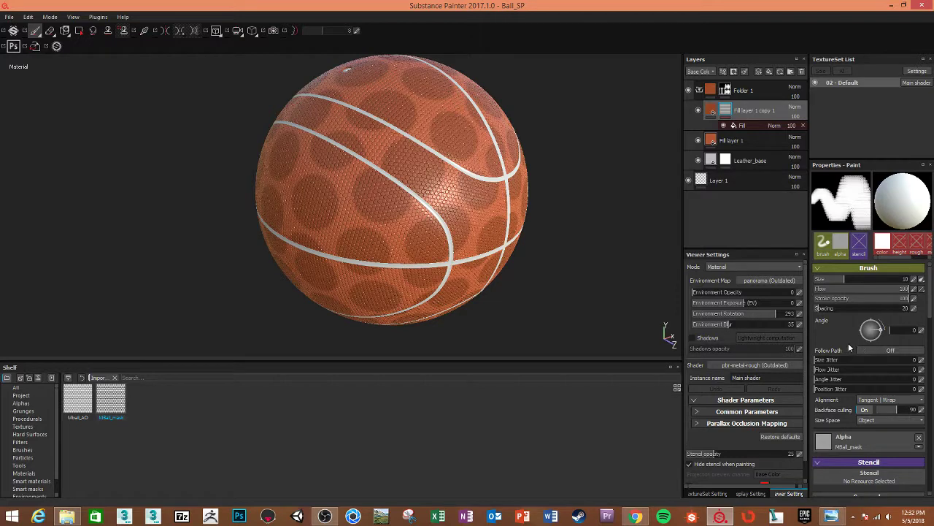
scroll(848, 347, "down", 1)
scroll(849, 348, "down", 2)
scroll(849, 348, "down", 1)
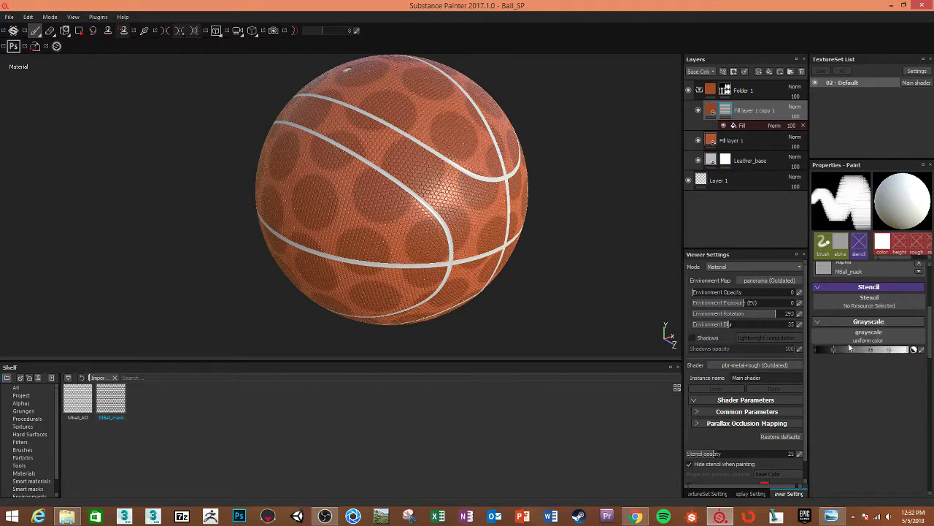
scroll(849, 347, "up", 2)
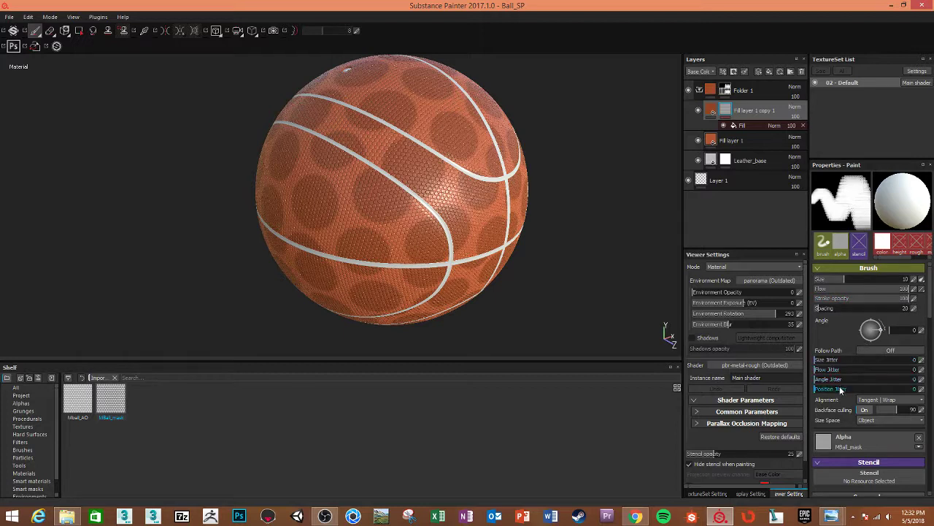
scroll(826, 406, "down", 3)
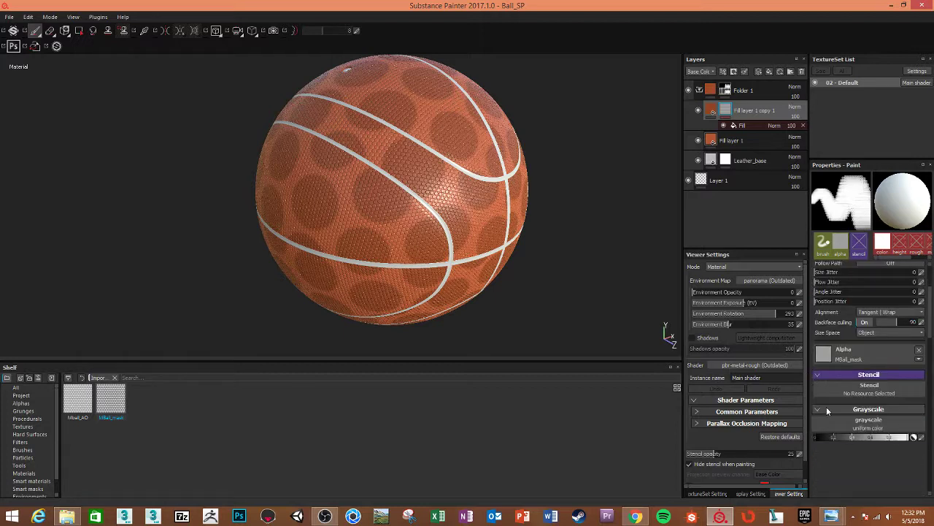
scroll(826, 407, "down", 5)
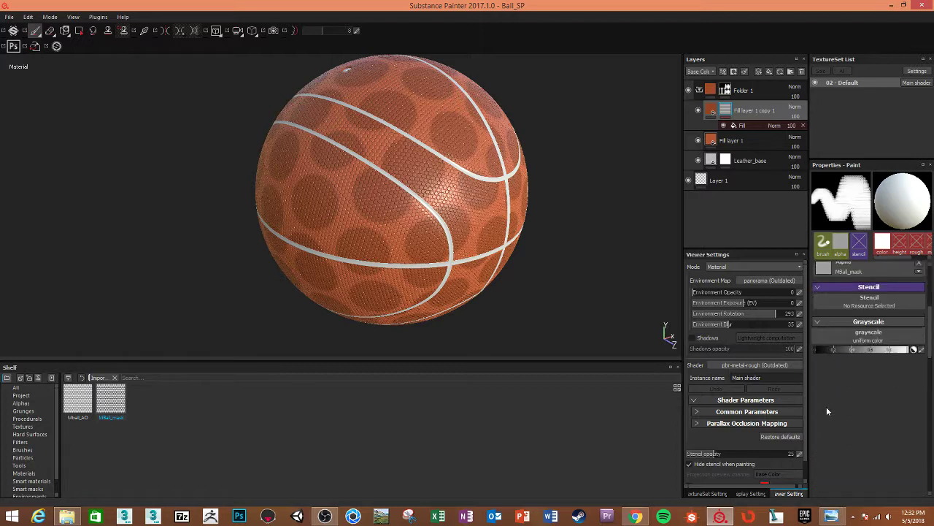
scroll(826, 409, "up", 3)
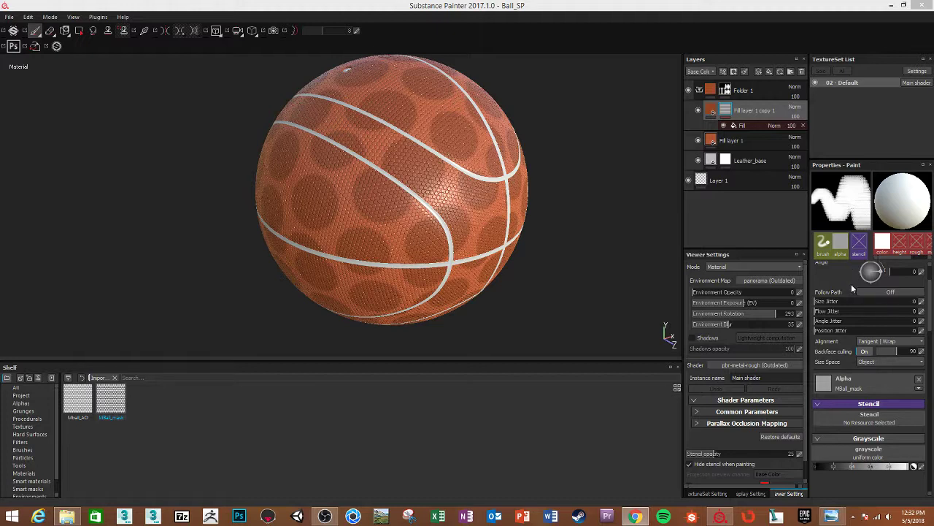
Set the mask Fill effect's UV Scale to 17
left_click(759, 125)
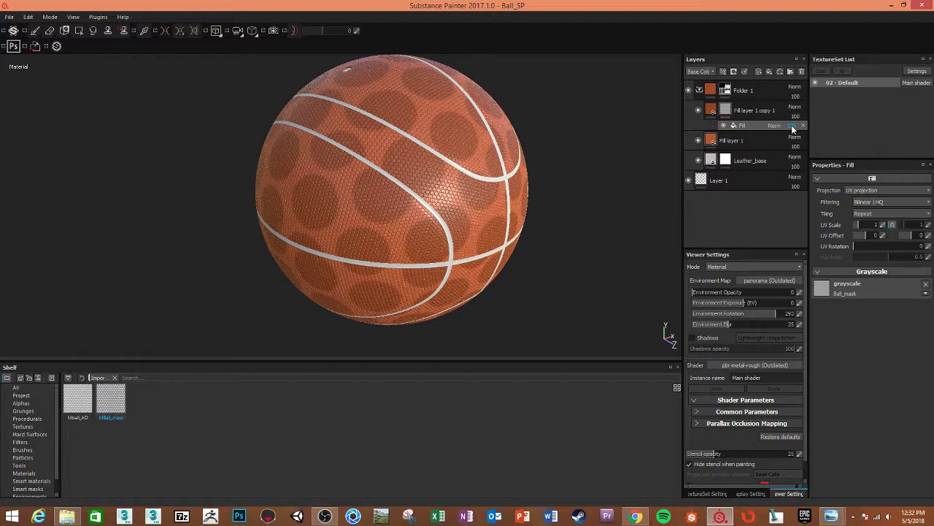
left_click(874, 225)
type("17")
key("Return")
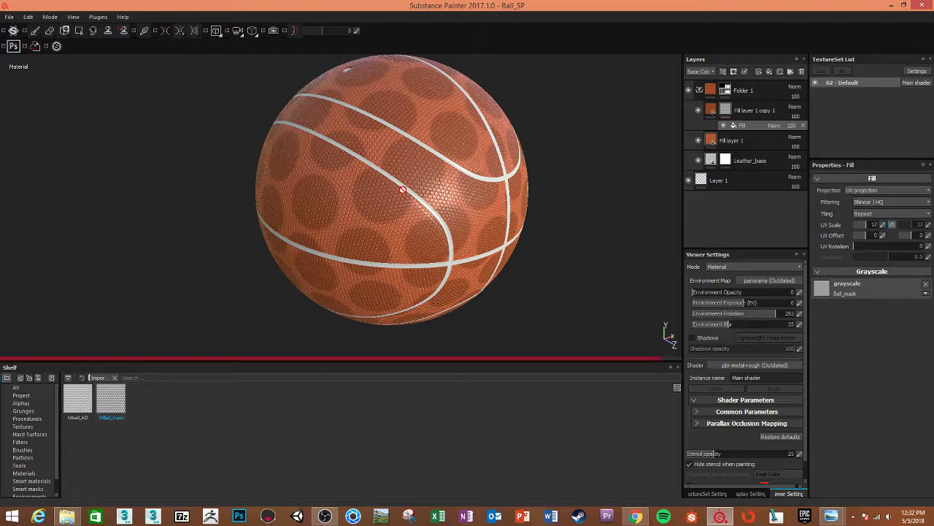
Zoom and orbit close on the ball to inspect the pebble texture and a seam
mouse_move(402, 190)
right_mouse_down("alt")
mouse_move(361, 202)
mouse_move(388, 215)
mouse_move(444, 178)
right_mouse_up("alt")
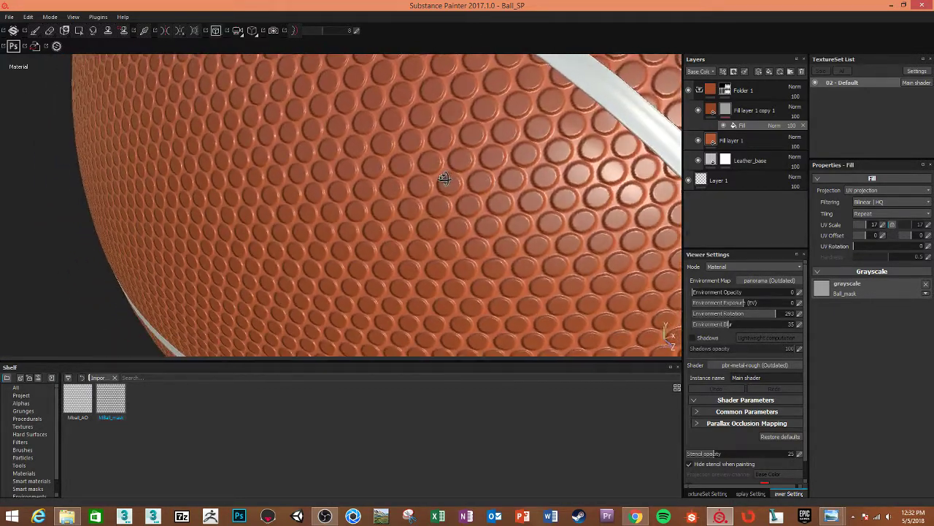
mouse_move(444, 178)
left_mouse_down("alt")
mouse_move(401, 183)
mouse_move(475, 176)
left_mouse_up("alt")
right_click_drag(474, 176, 486, 184, "shift")
left_click_drag(486, 184, 446, 205, "alt")
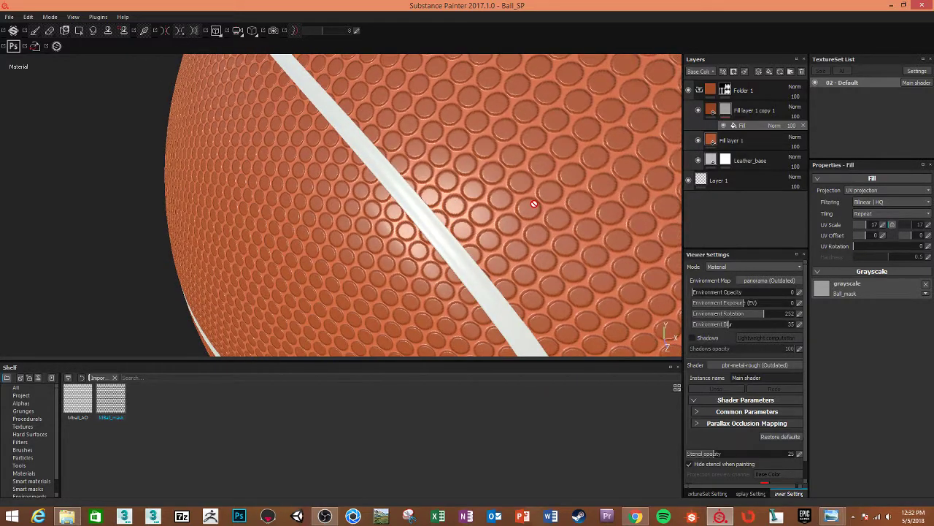
right_click_drag(534, 204, 538, 206, "shift")
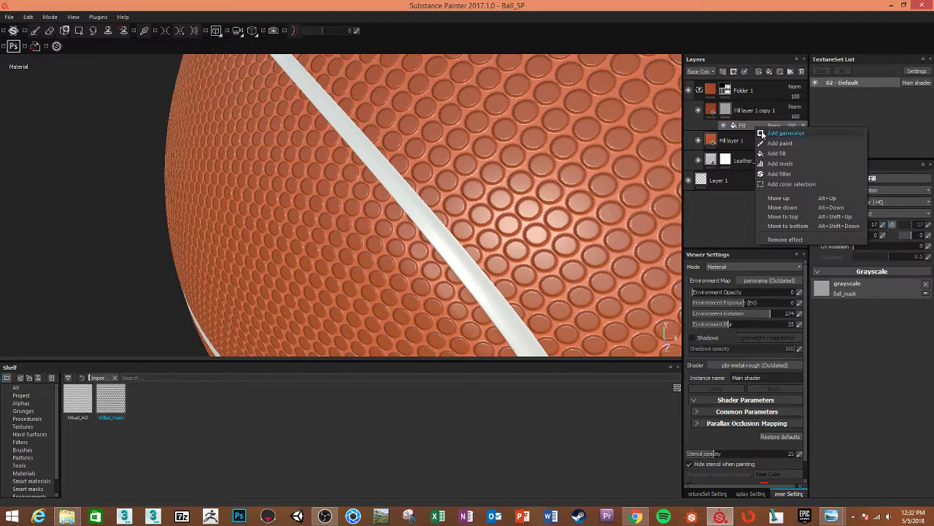
Add a Blur filter to the mask of Fill layer 1 copy 1
left_click(787, 172)
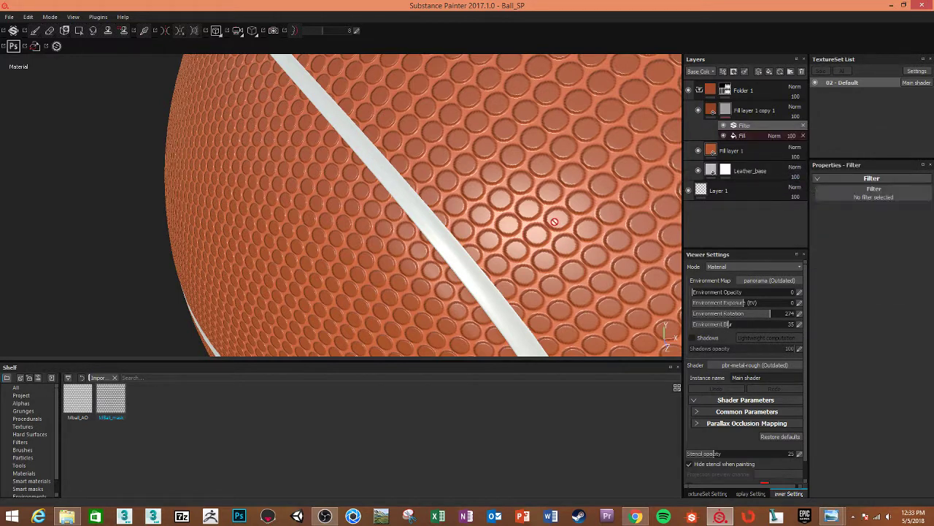
left_click(855, 194)
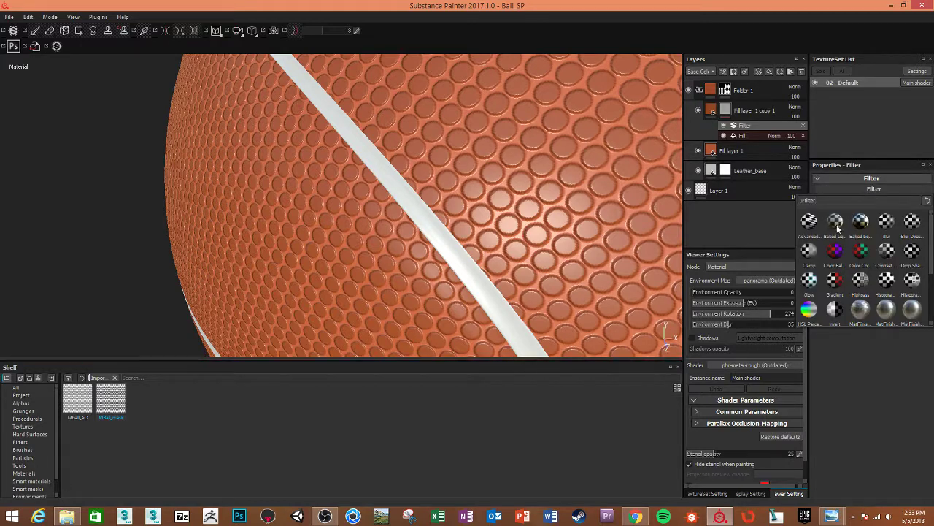
mouse_move(835, 280)
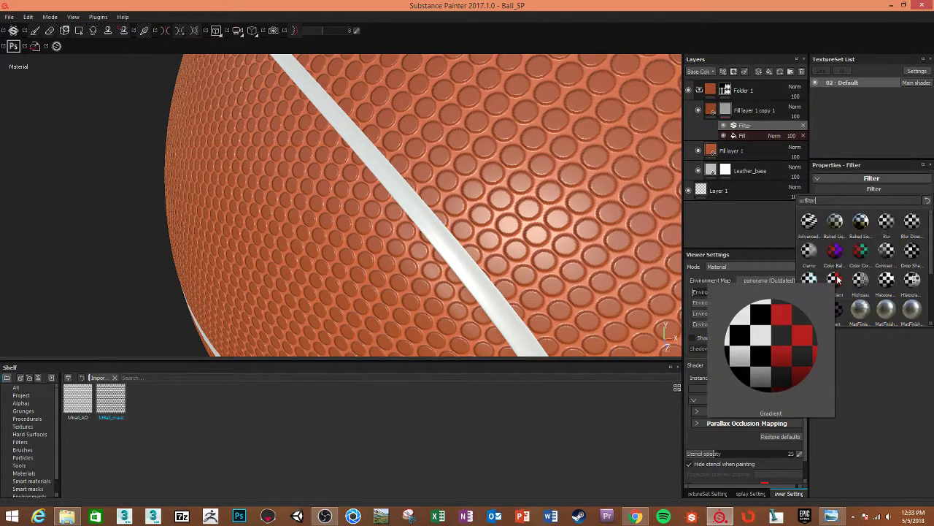
left_click(883, 223)
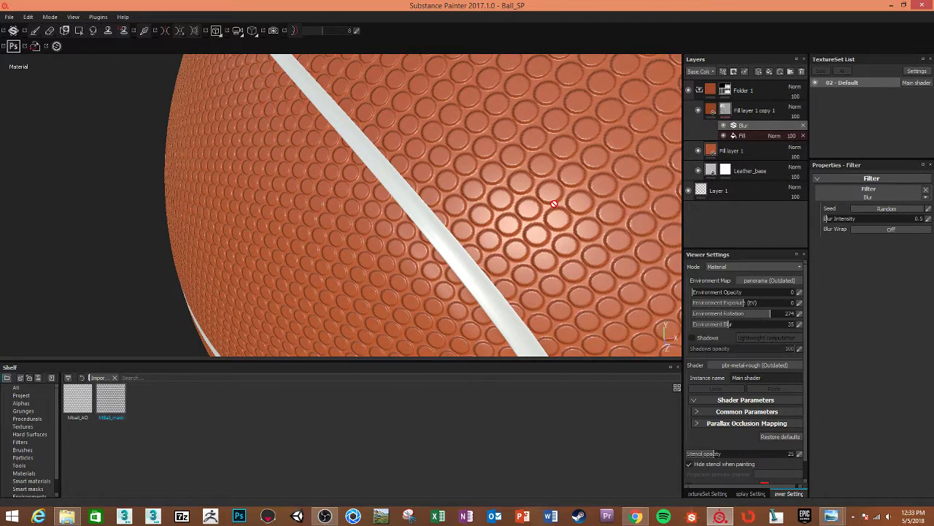
scroll(558, 203, "up", 2)
scroll(561, 204, "up", 3)
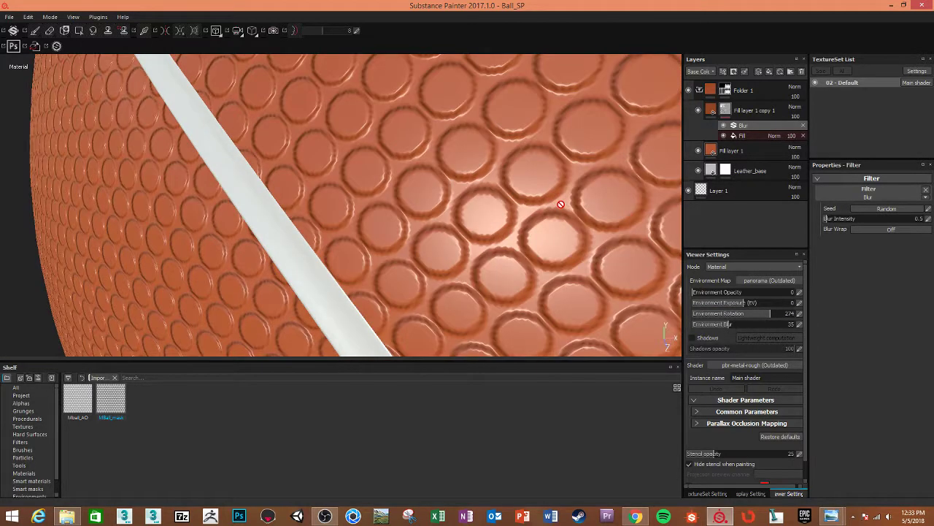
scroll(560, 204, "down", 2)
scroll(561, 204, "down", 2)
scroll(561, 203, "down", 2)
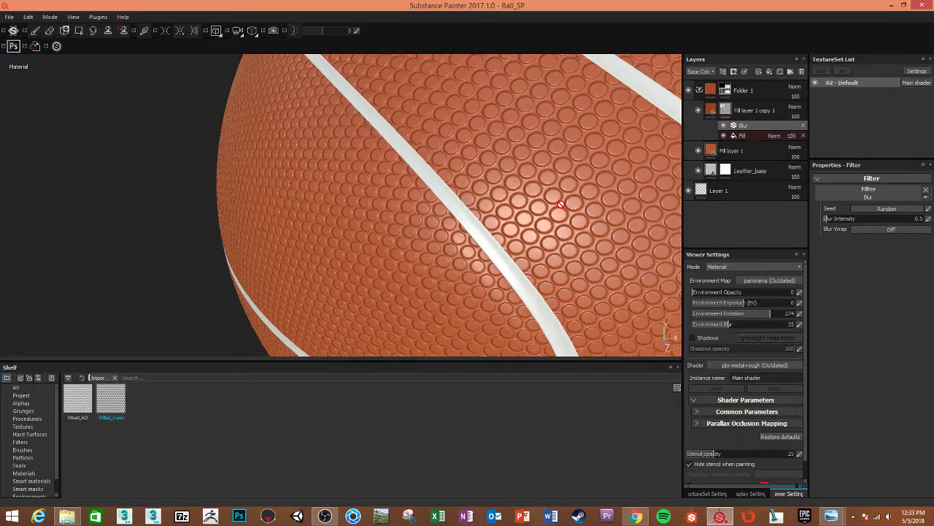
Lower the Blur Intensity to about 0.16
mouse_move(548, 161)
left_mouse_down("alt")
mouse_move(444, 156)
mouse_move(436, 206)
mouse_move(417, 207)
mouse_move(469, 261)
left_mouse_up("alt")
scroll(470, 262, "up", 2)
scroll(494, 252, "up", 1)
scroll(490, 236, "up", 1)
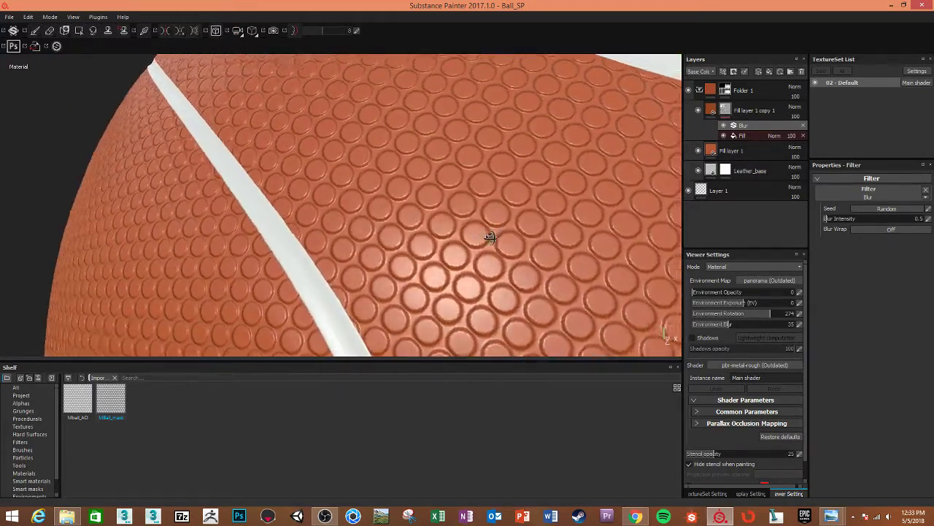
scroll(489, 235, "up", 1)
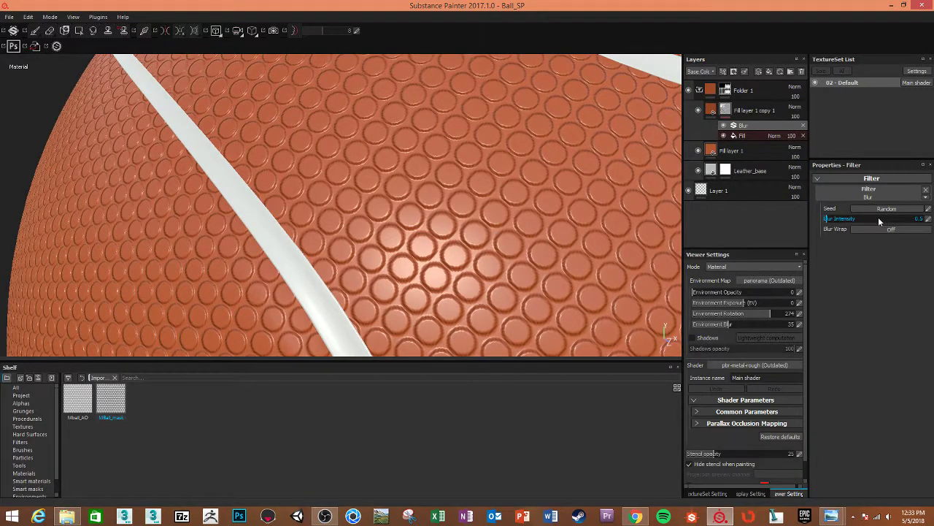
left_click_drag(827, 223, 825, 223)
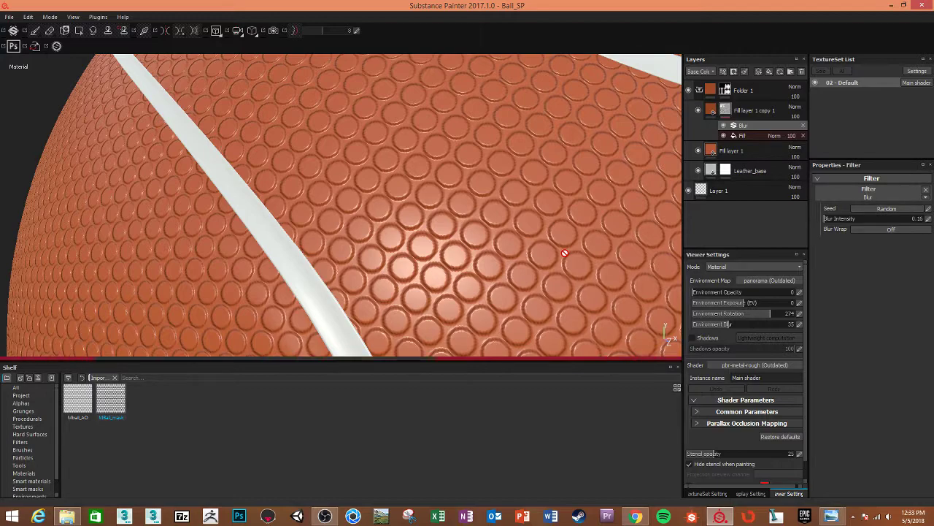
Set the Blur Intensity exactly to 0.05
left_click_drag(485, 287, 439, 233, "alt")
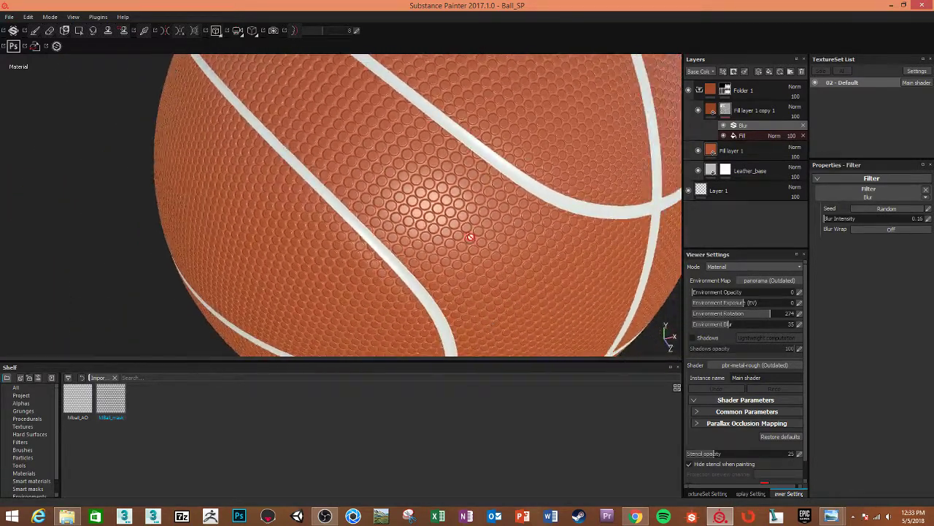
right_click_drag(438, 234, 433, 223, "shift")
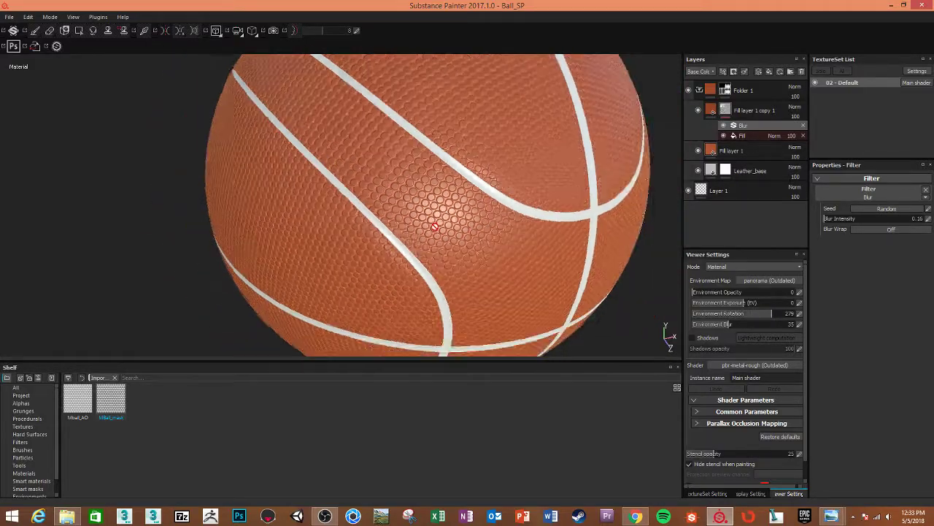
scroll(433, 223, "up", 4)
scroll(431, 212, "up", 4)
scroll(427, 202, "up", 3)
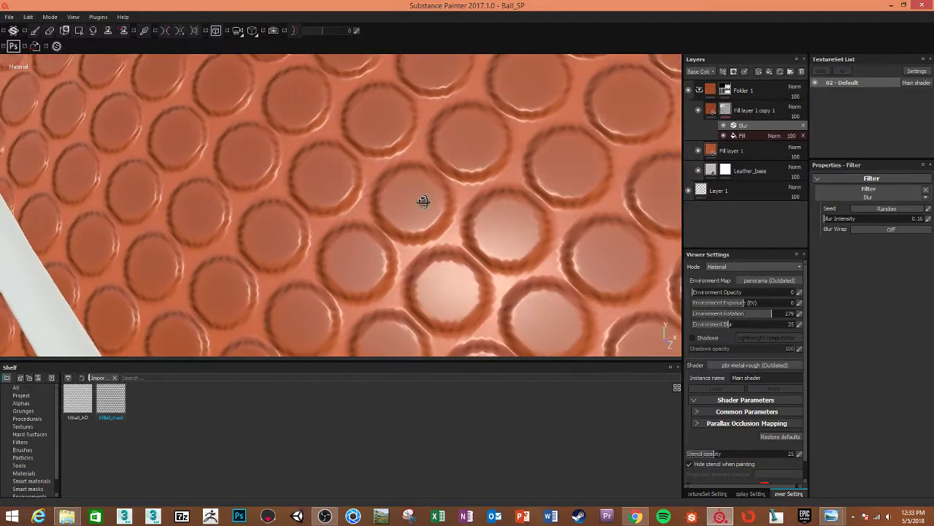
double_click(912, 218)
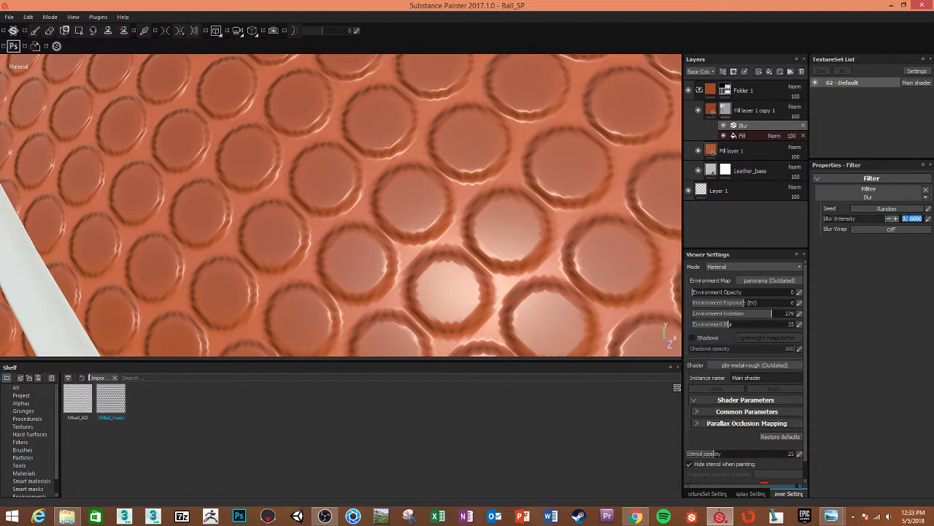
double_click(915, 219)
type("05")
key("Return")
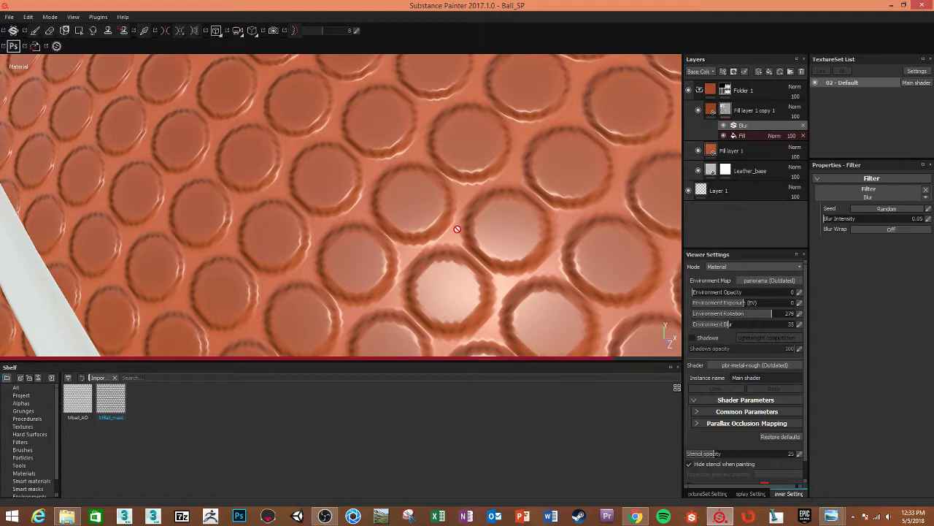
Orbit the ball and rotate the lighting to review the softened pebbles
scroll(457, 229, "down", 2)
scroll(457, 229, "down", 2)
scroll(457, 230, "down", 2)
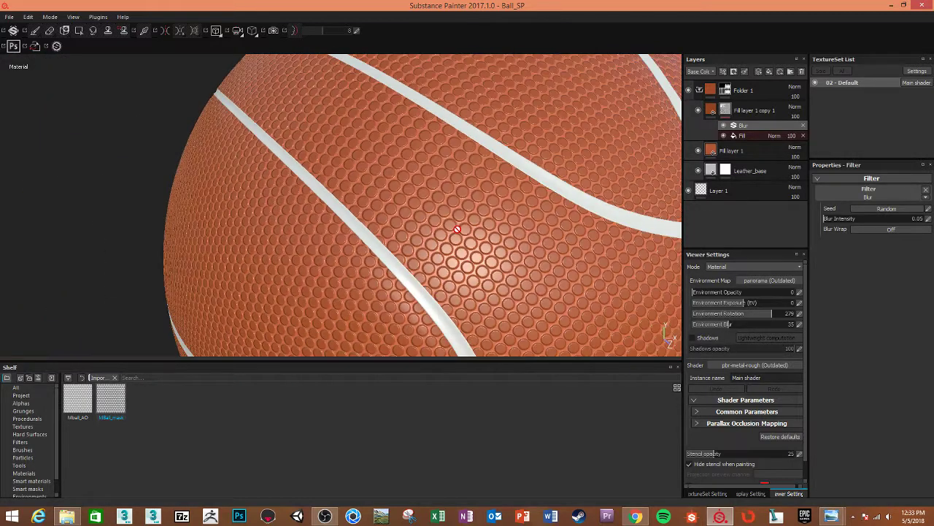
scroll(457, 229, "down", 1)
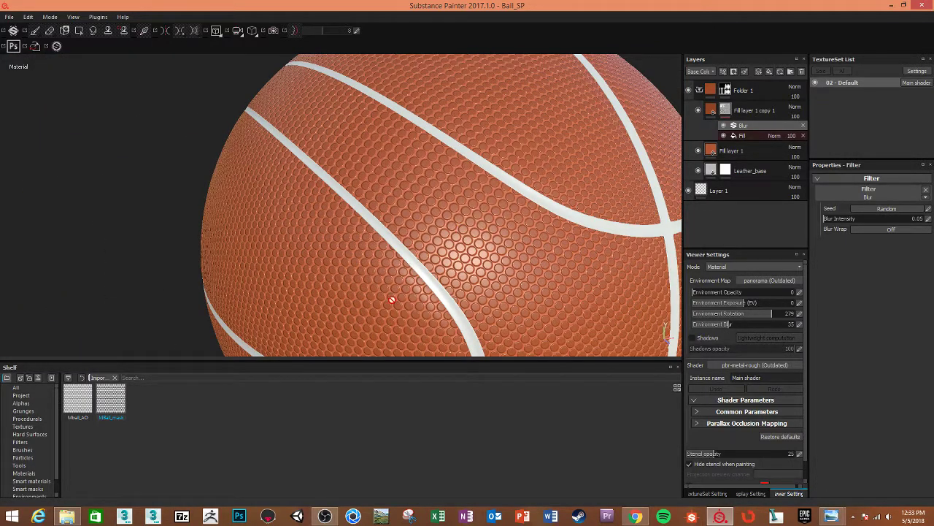
mouse_move(447, 305)
left_mouse_down("alt")
mouse_move(385, 330)
mouse_move(409, 254)
left_mouse_up("alt")
scroll(409, 255, "up", 2)
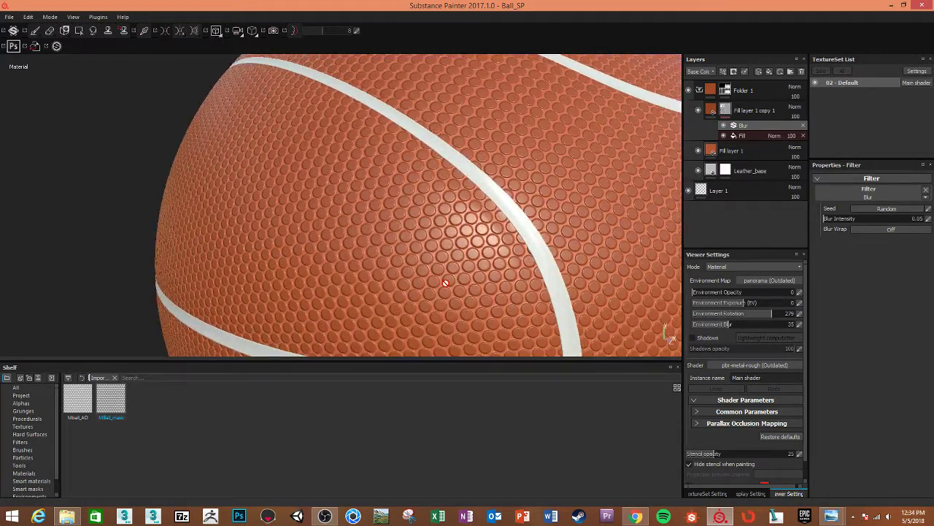
right_click_drag(440, 274, 438, 283, "shift")
scroll(440, 249, "down", 3)
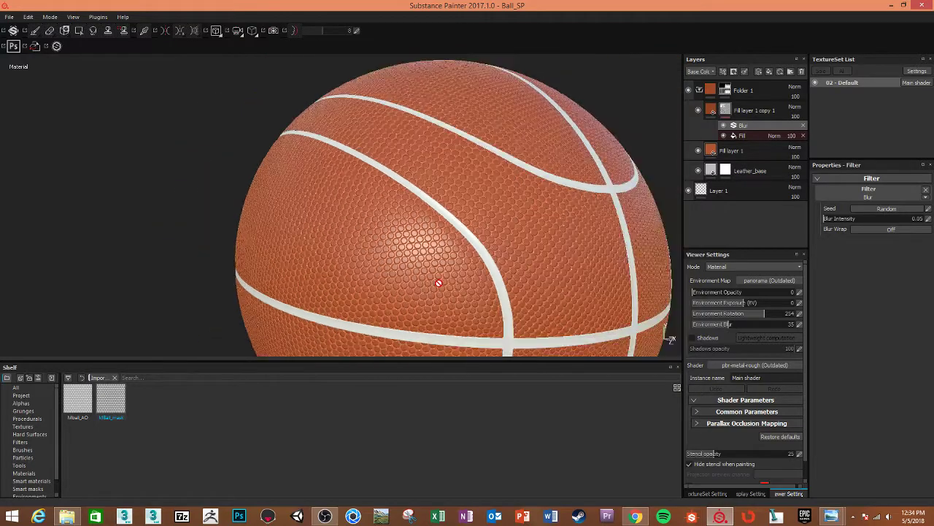
scroll(500, 282, "down", 1)
mouse_move(500, 282)
left_mouse_down("alt")
mouse_move(463, 161)
mouse_move(427, 153)
mouse_move(324, 179)
mouse_move(501, 184)
mouse_move(419, 275)
mouse_move(452, 271)
mouse_move(413, 271)
mouse_move(428, 250)
left_mouse_up("alt")
key("alt+Tab")
key("alt+Tab")
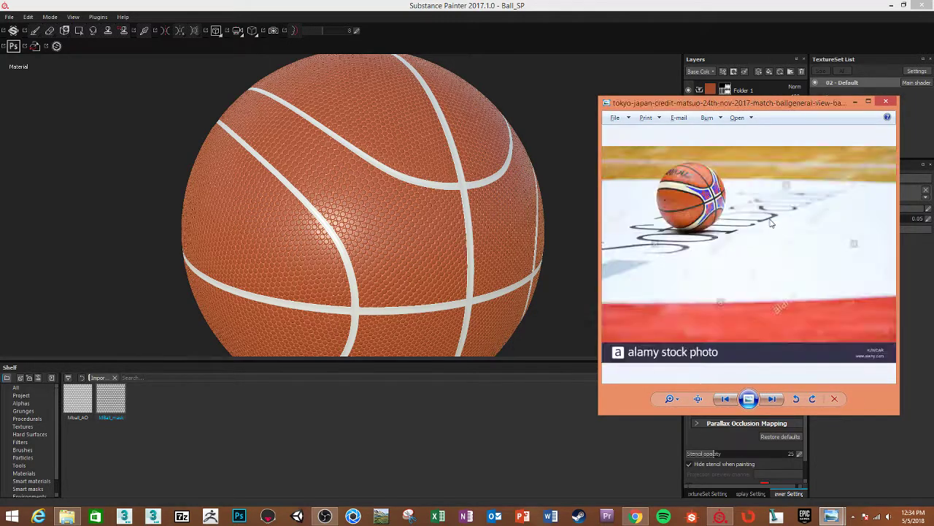
scroll(719, 328, "up", 2)
scroll(703, 324, "up", 1)
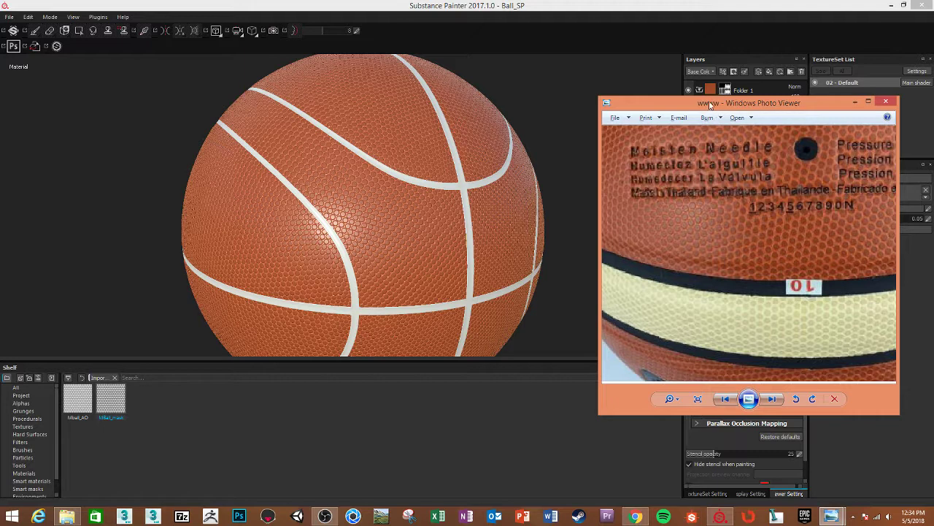
key("alt+Tab")
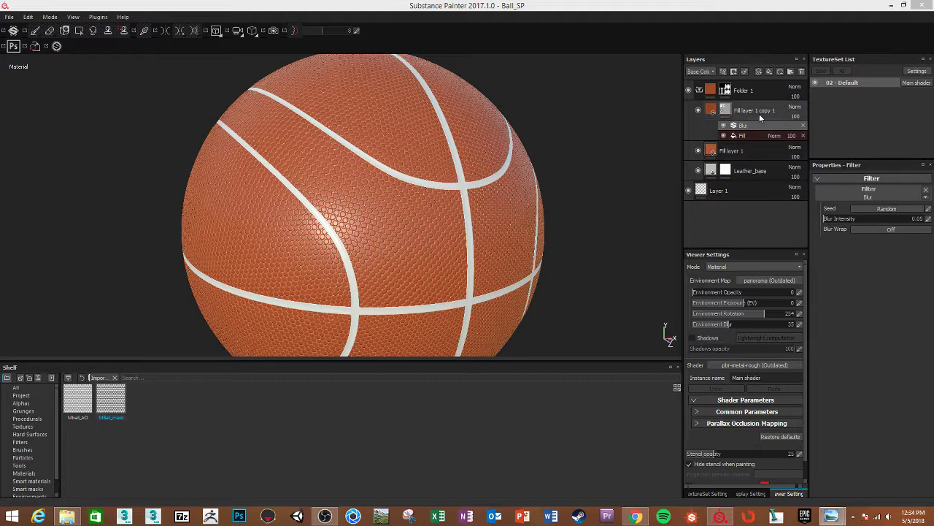
Rename Fill layer 1 to brown_light
left_click(743, 114)
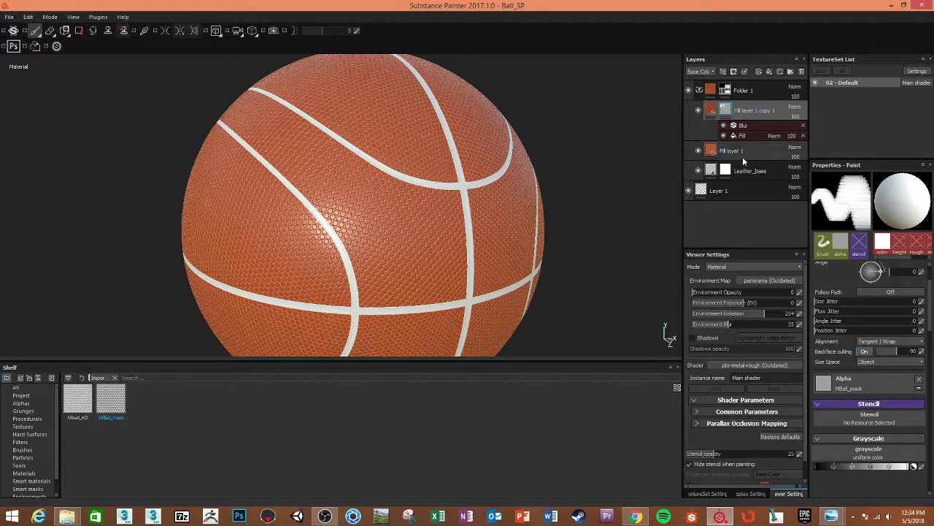
double_click(740, 150)
type("brown_light")
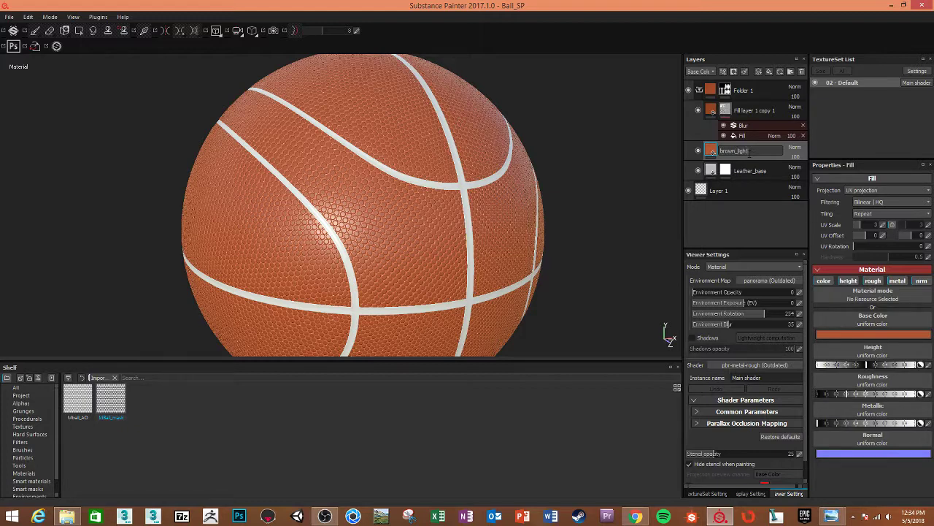
key("Return")
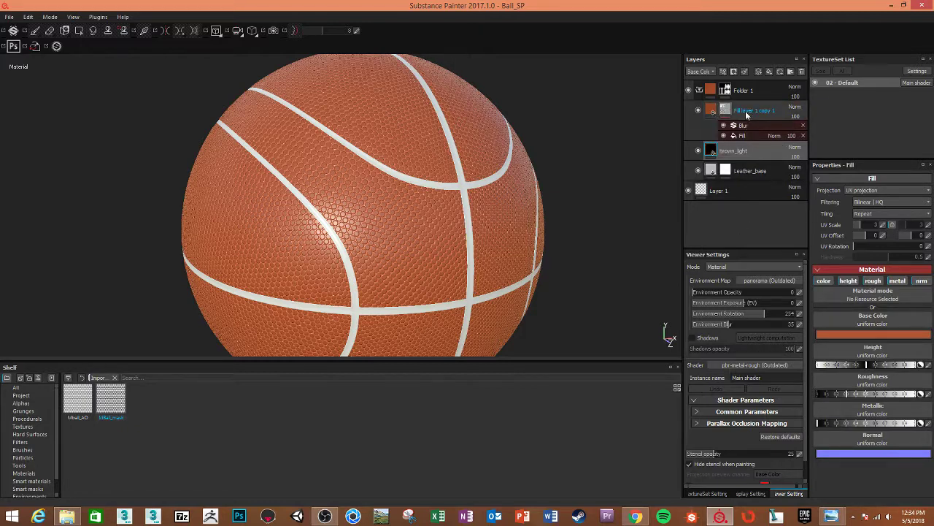
Remove the blur and fill effects from the copied fill layer's mask
right_click(745, 111)
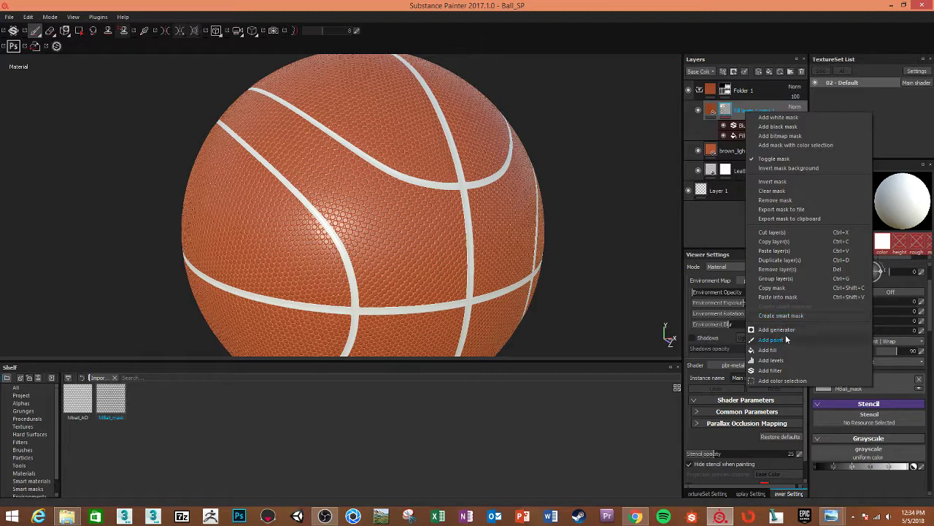
left_click(780, 287)
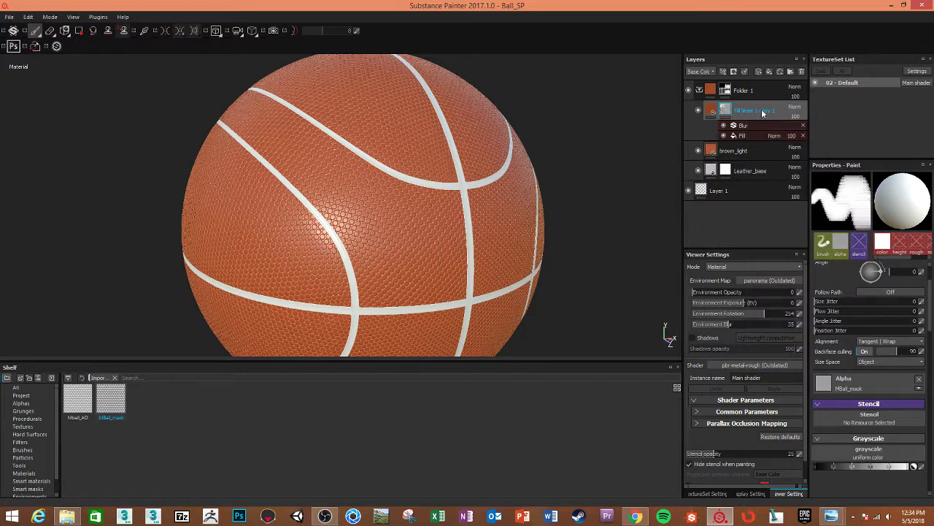
right_click(762, 109)
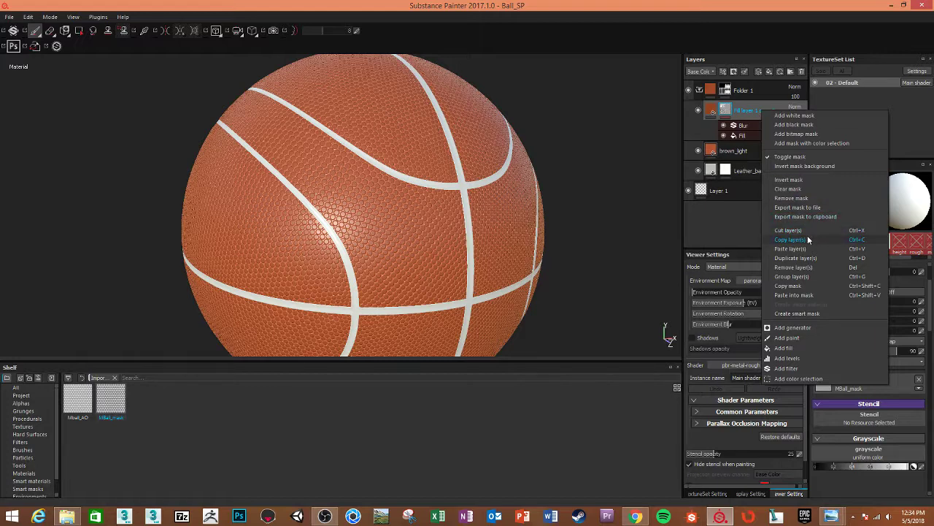
left_click(791, 198)
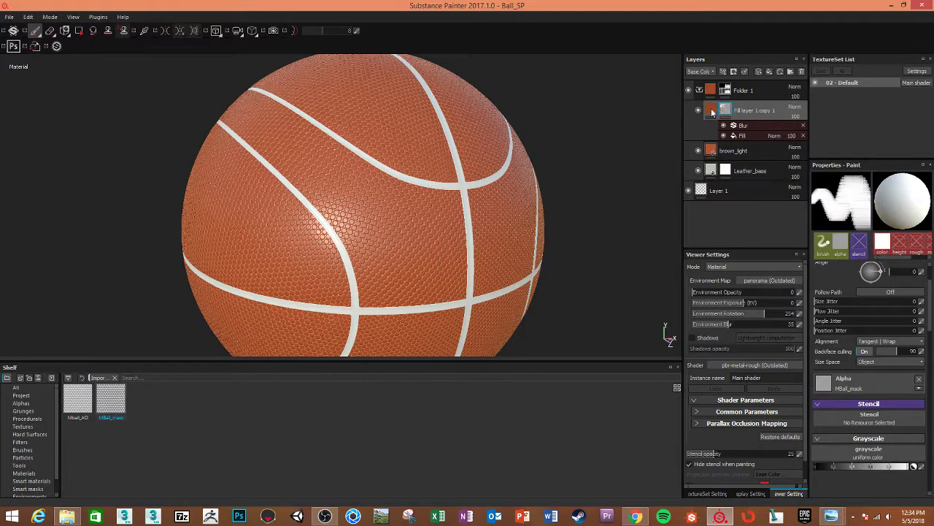
Begin renaming the copied fill layer to Brown_Dark
right_click(751, 111)
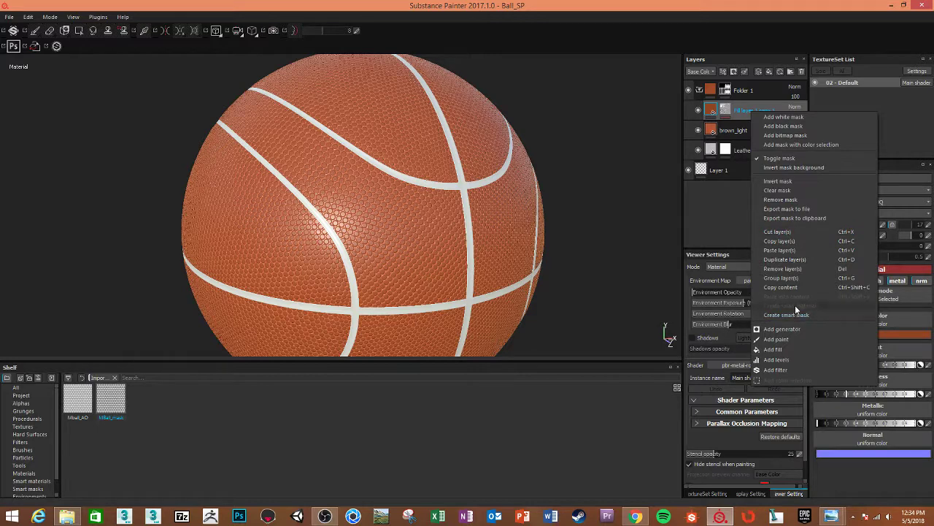
left_click(734, 219)
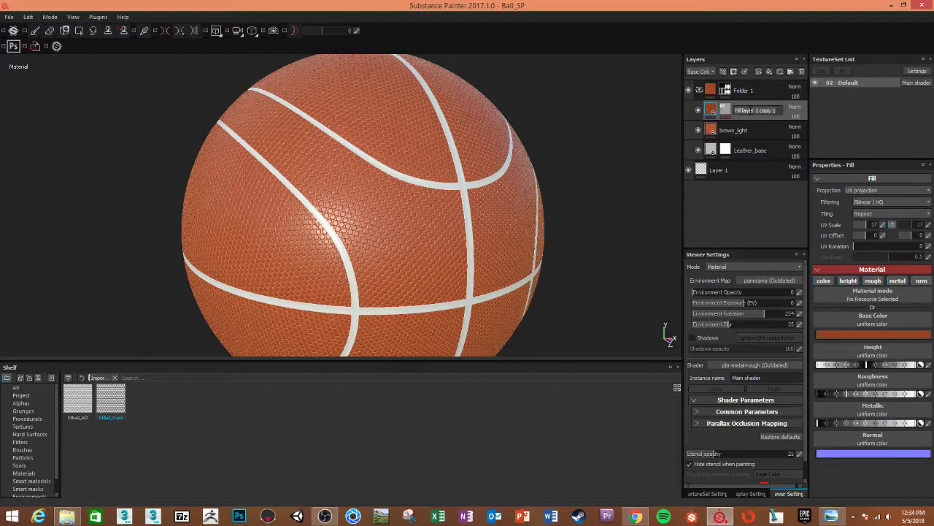
type("br")
Confirm the Brown_Dark name and duplicate both brown layers
key("Return")
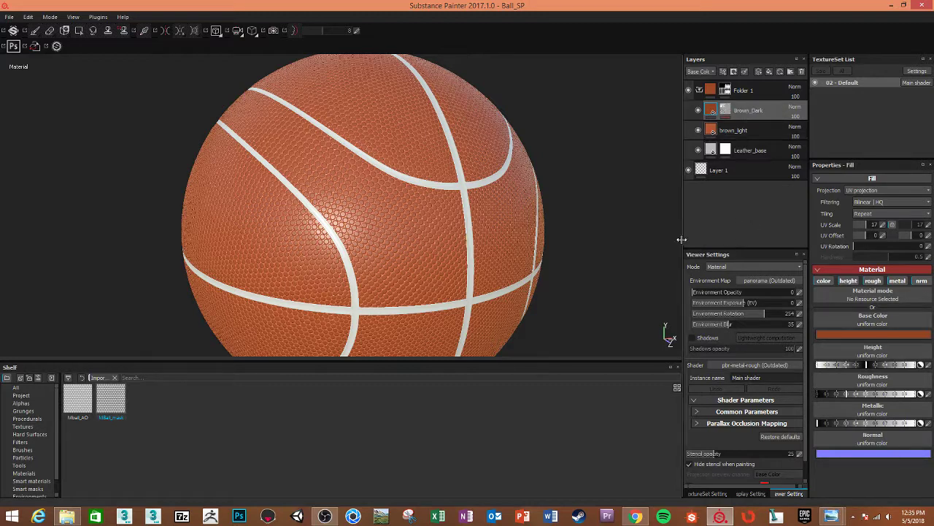
left_click(738, 130)
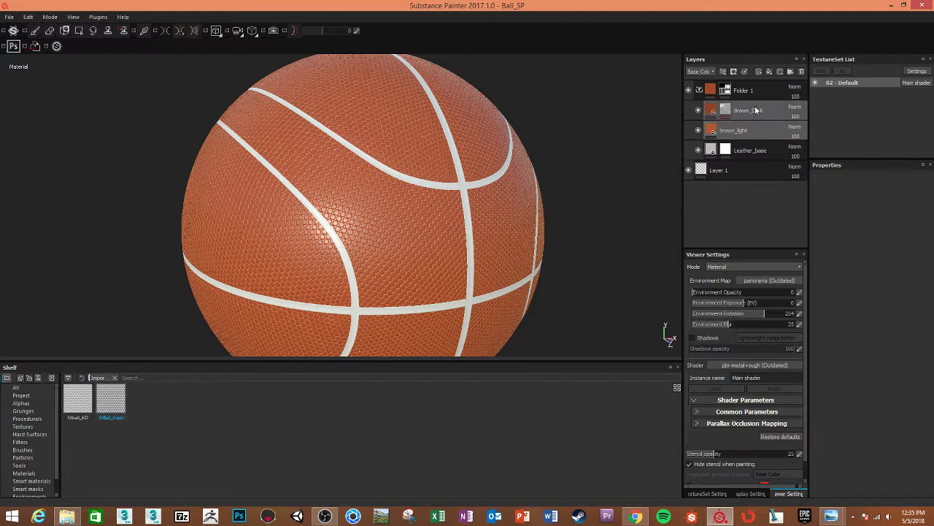
right_click(755, 107)
left_click(794, 253)
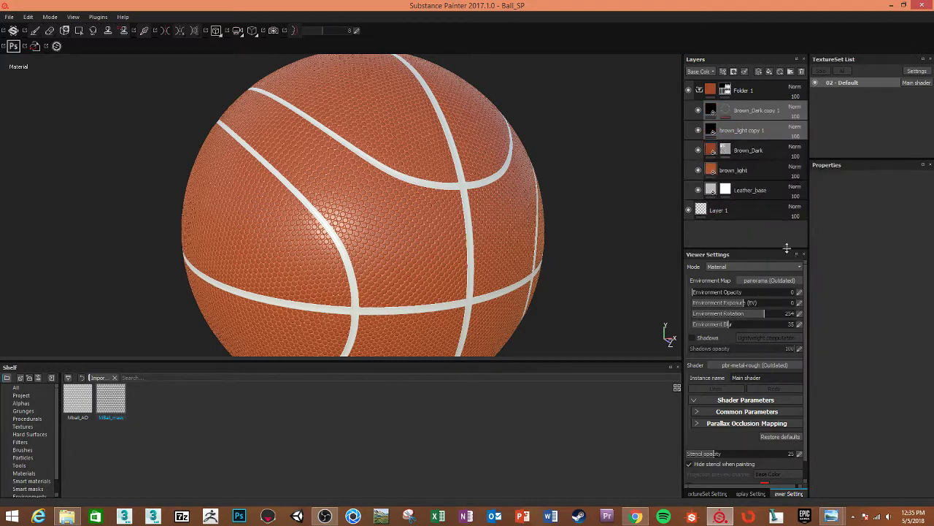
Rename the two copies White_light and White_dark
double_click(734, 131)
left_click(734, 132)
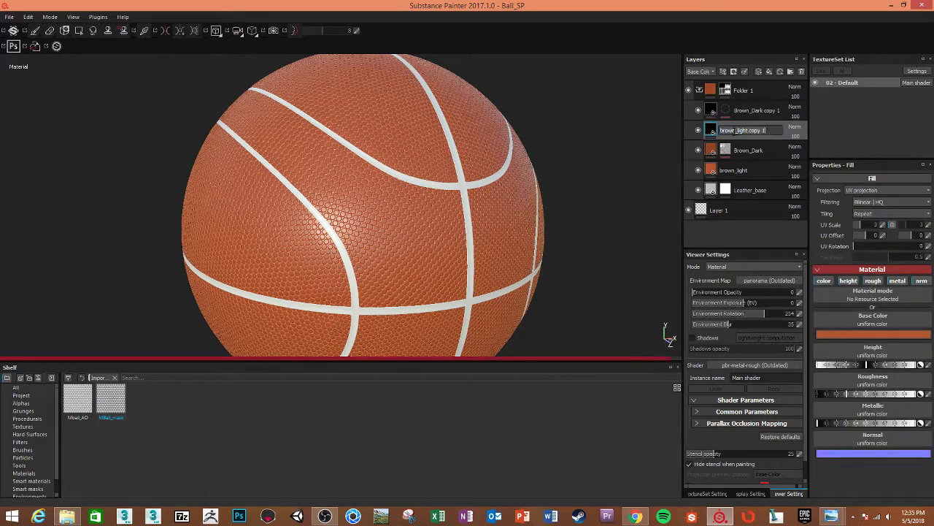
key("ctrl+a")
type("Ligh")
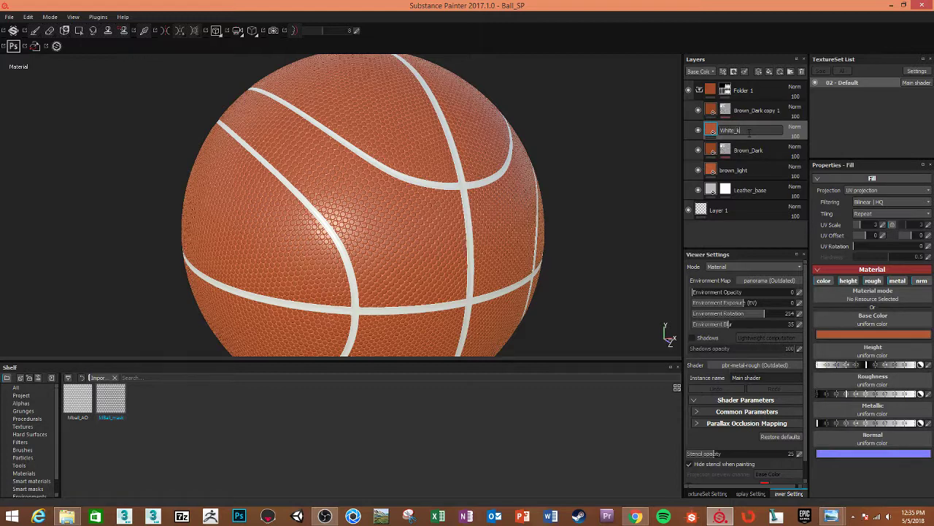
left_click(753, 220)
double_click(749, 113)
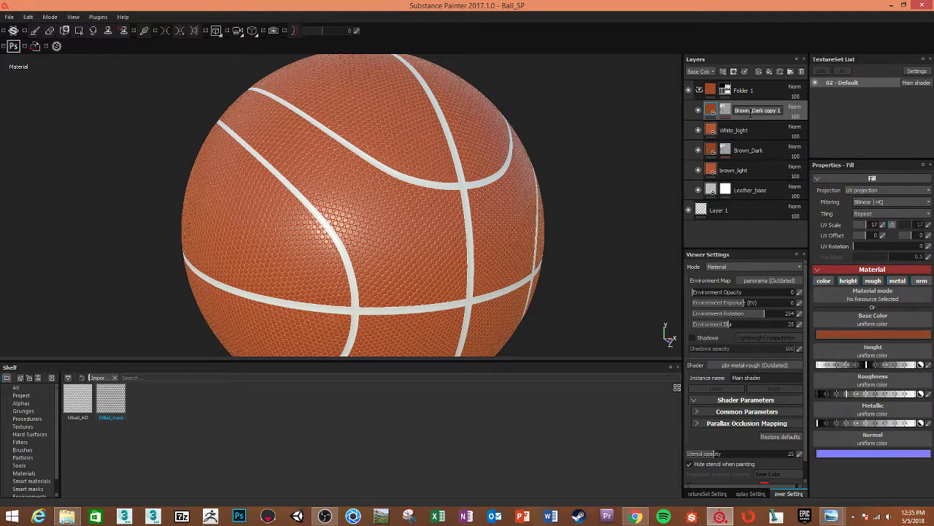
type("White_dark")
key("Return")
Group White_light and White_dark into a folder named White
left_click(752, 134)
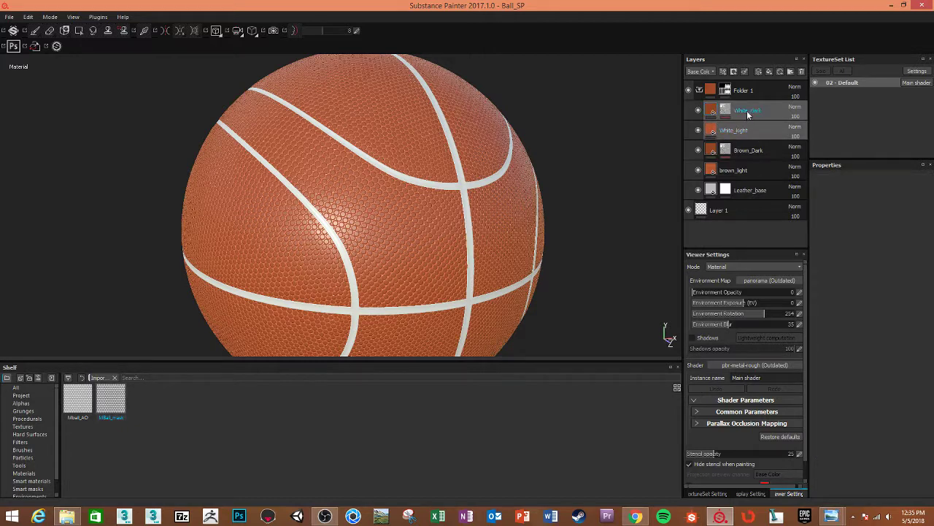
right_click(747, 115)
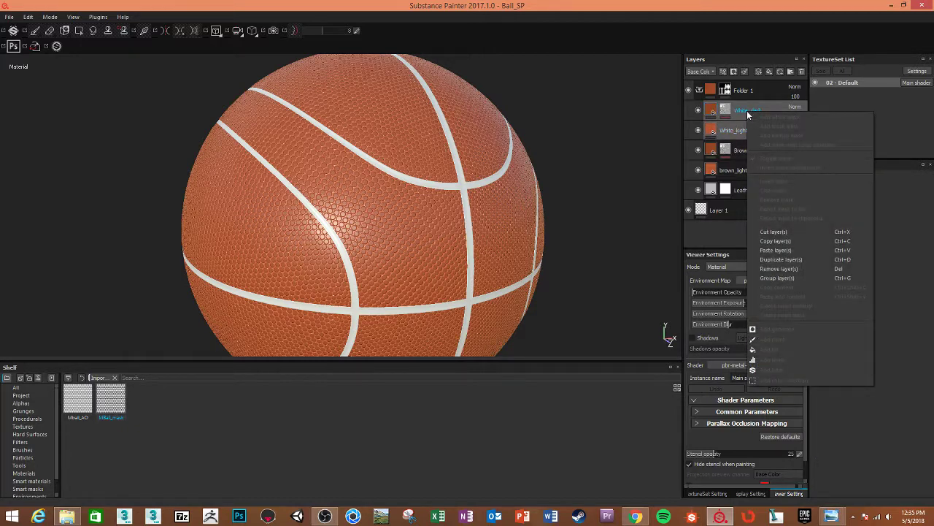
left_click(778, 278)
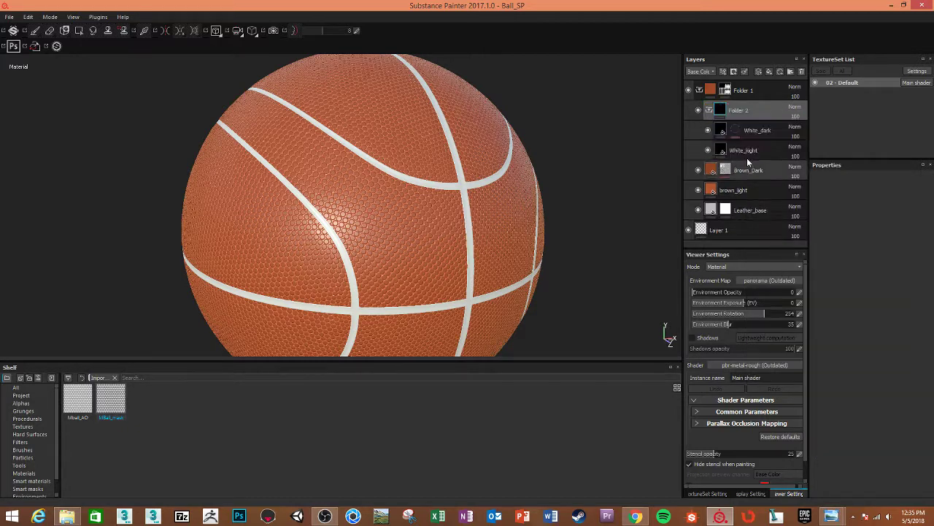
double_click(745, 110)
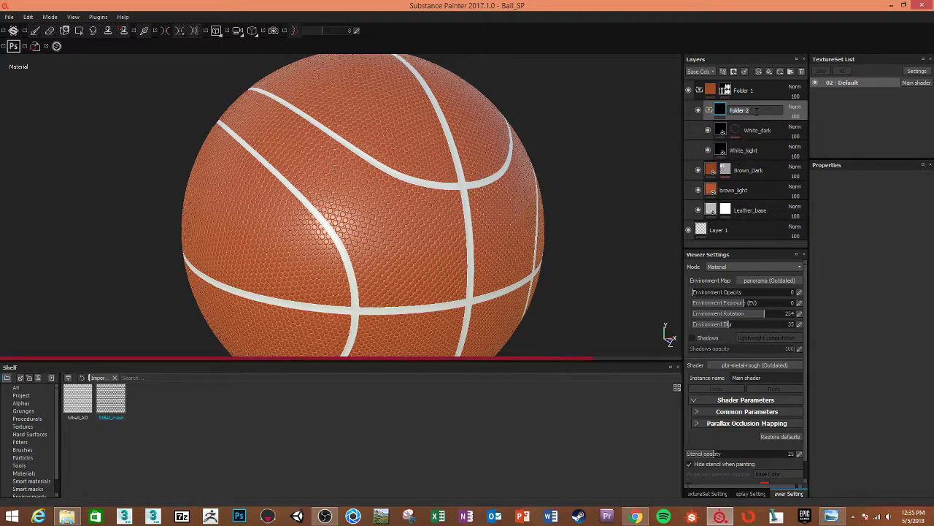
type("White")
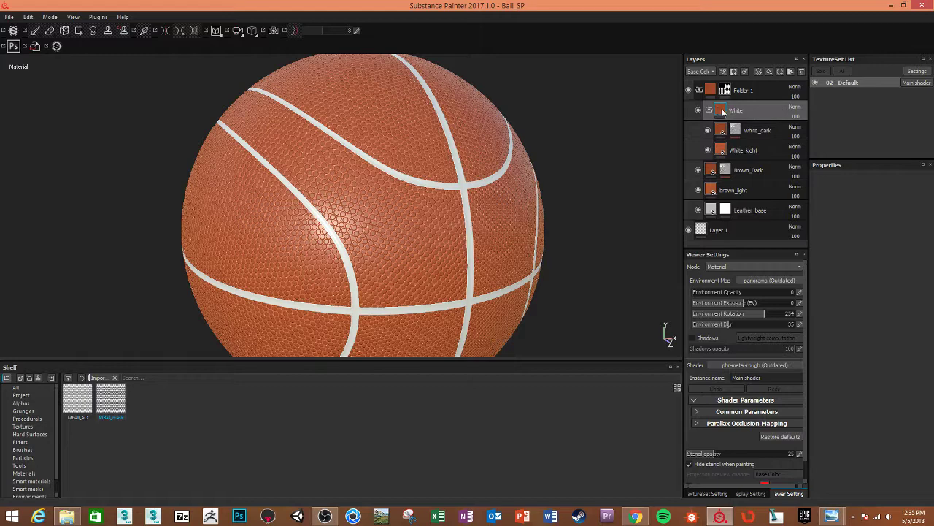
Add a black mask to the White folder and select it for polygon-fill painting
right_click(735, 115)
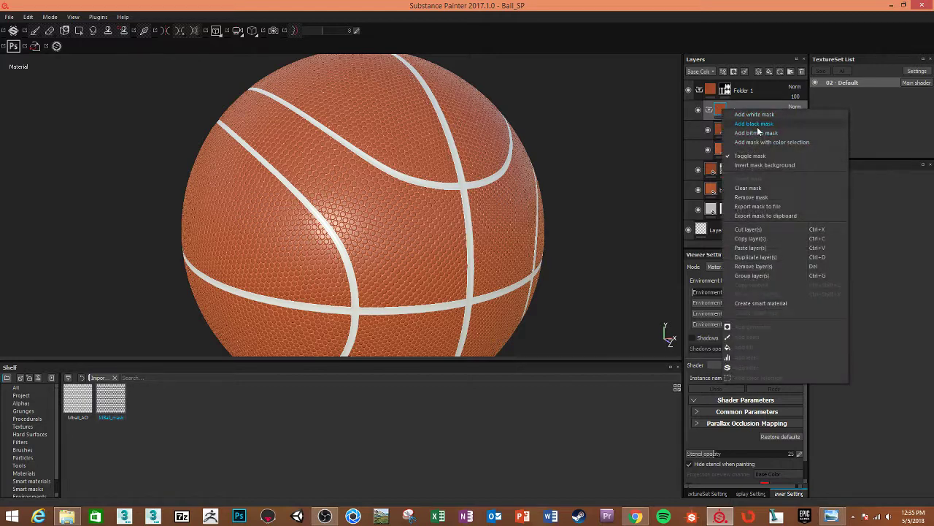
left_click(727, 97)
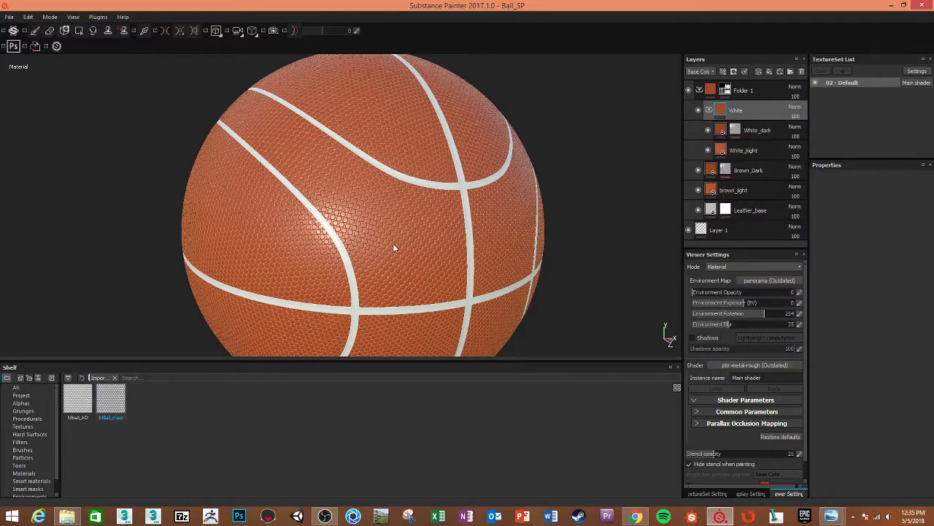
left_click(734, 113)
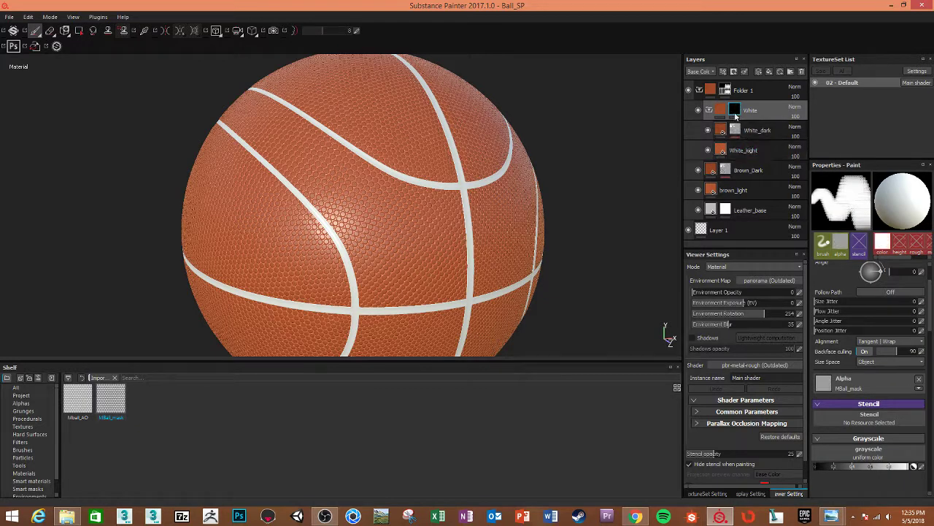
left_click(79, 31)
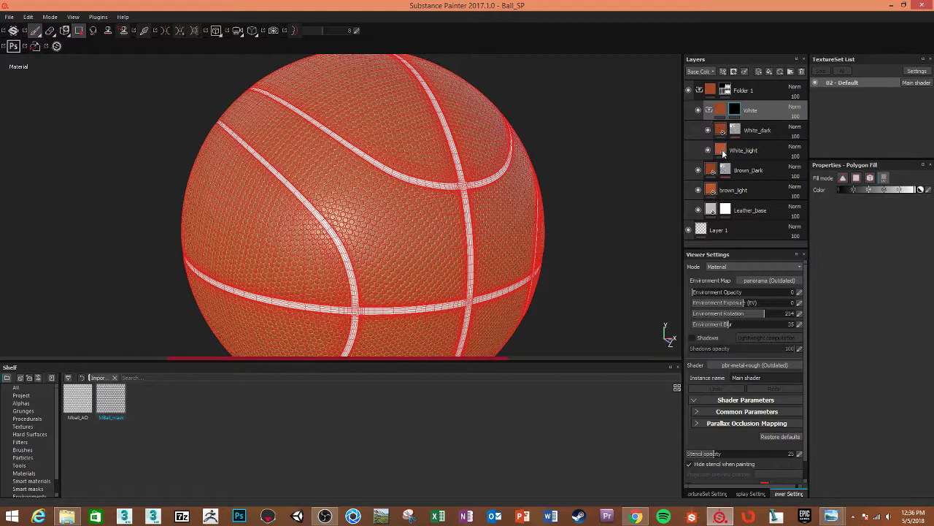
Change the White_light layer's base colour to a pale cream
key("1")
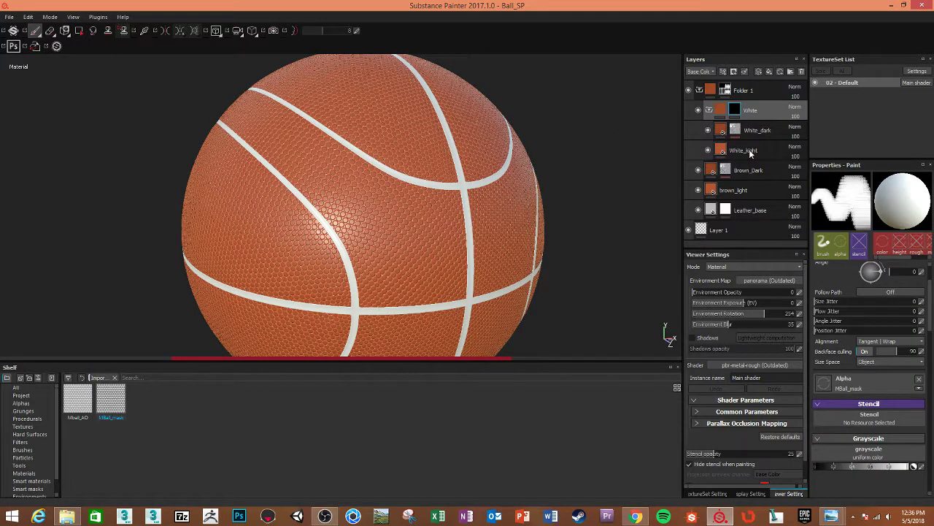
double_click(749, 149)
left_click(720, 154)
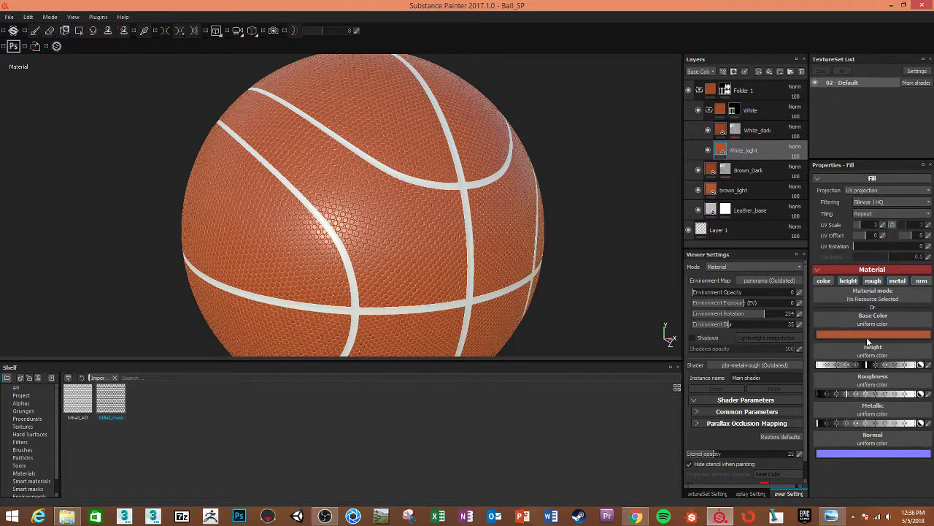
left_click(868, 335)
left_click_drag(837, 327, 802, 315)
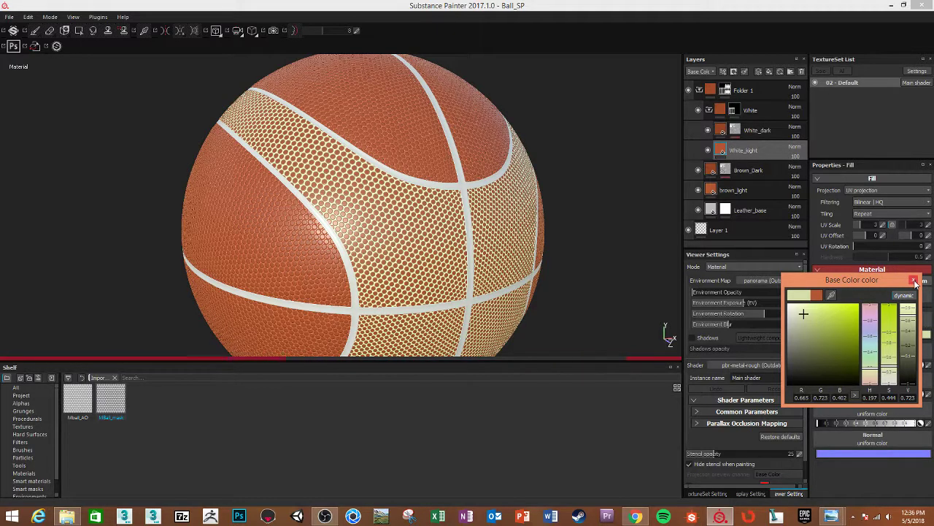
left_click(914, 281)
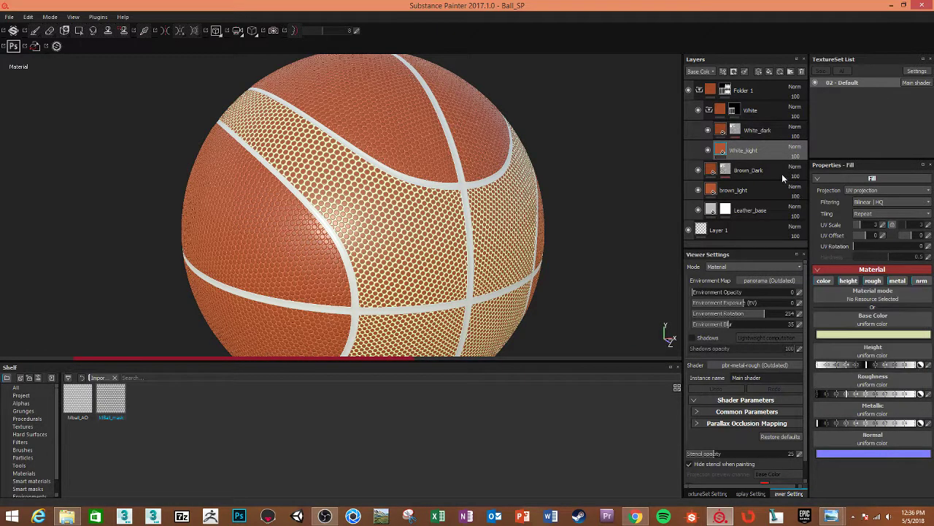
Give the White_dark layer a pale cream base colour and inspect the cream panels
left_click(721, 133)
left_click(842, 333)
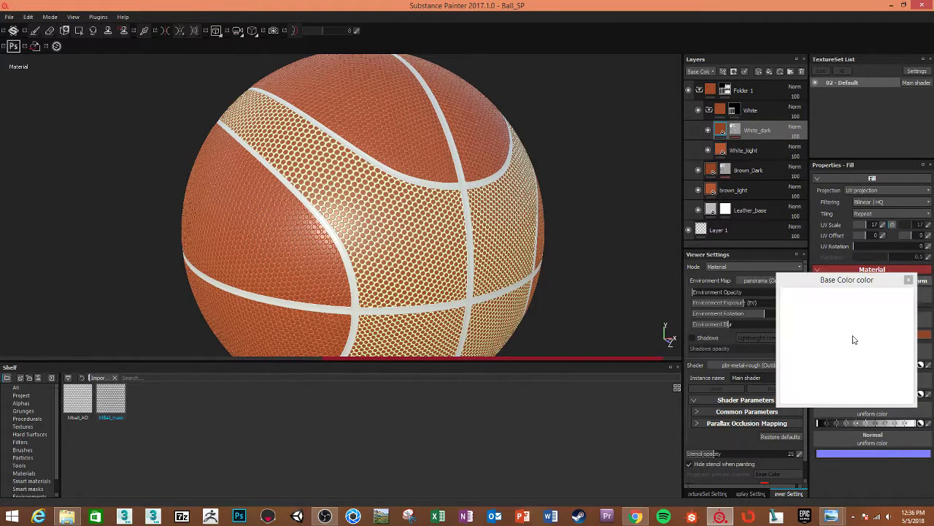
left_click_drag(845, 310, 799, 321)
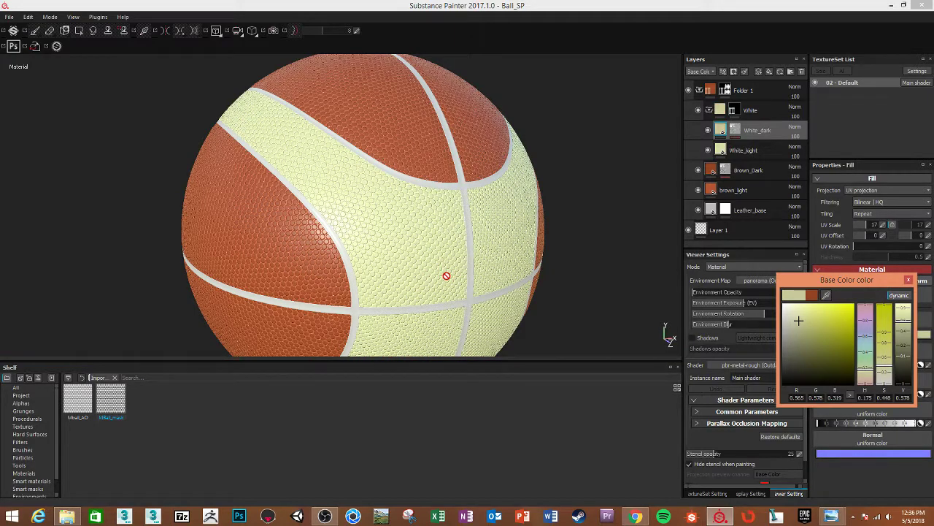
right_click_drag(405, 292, 430, 273, "alt")
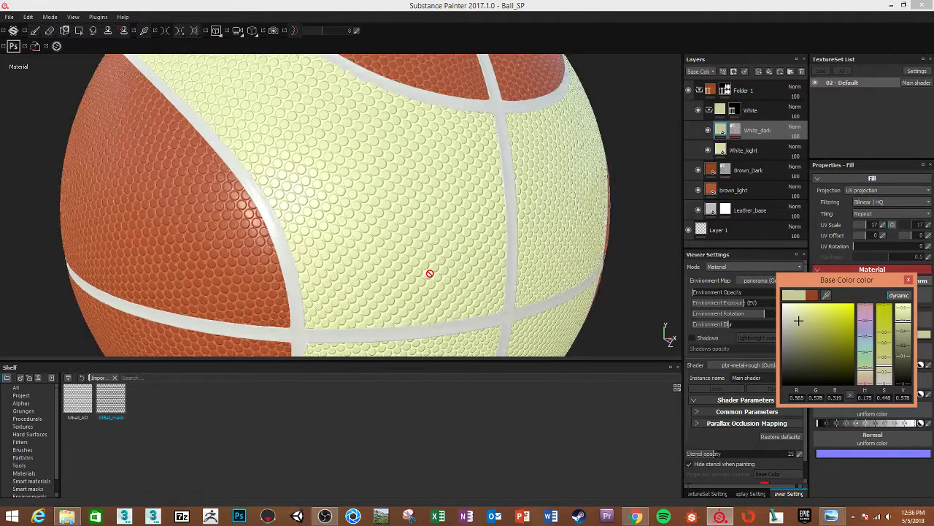
mouse_move(430, 273)
left_mouse_down("alt")
mouse_move(453, 278)
mouse_move(411, 234)
mouse_move(297, 243)
mouse_move(367, 232)
mouse_move(345, 256)
left_mouse_up("alt")
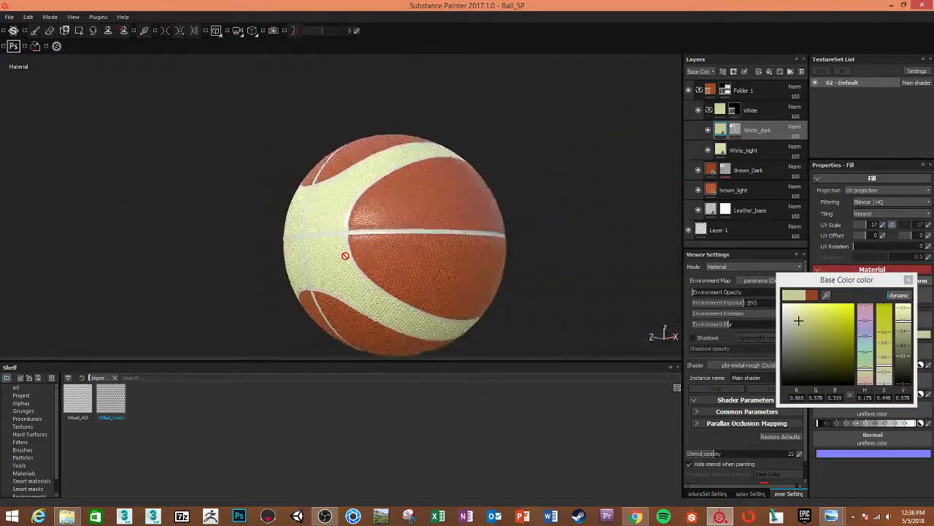
mouse_move(345, 256)
right_mouse_down("alt")
mouse_move(235, 275)
mouse_move(555, 271)
right_mouse_up("alt")
mouse_move(554, 271)
left_mouse_down("alt")
mouse_move(270, 250)
mouse_move(480, 283)
mouse_move(309, 213)
left_mouse_up("alt")
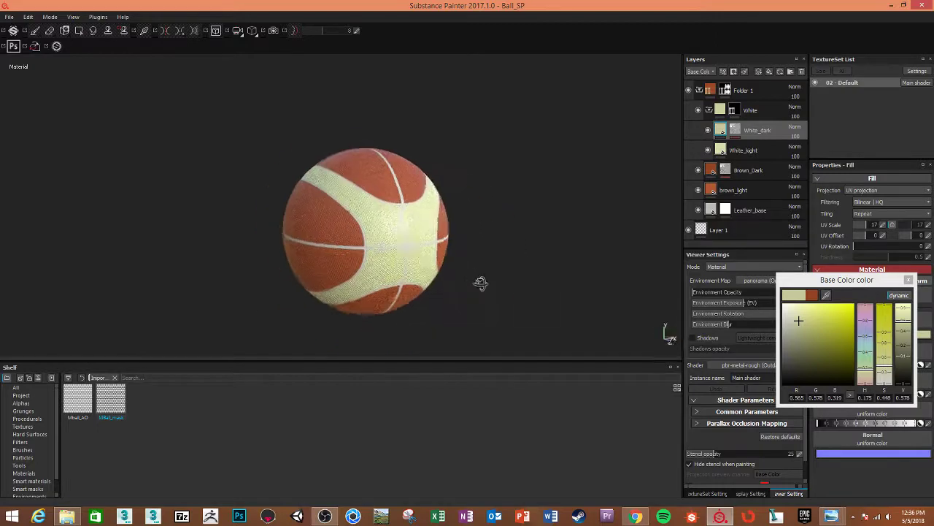
scroll(309, 214, "up", 5)
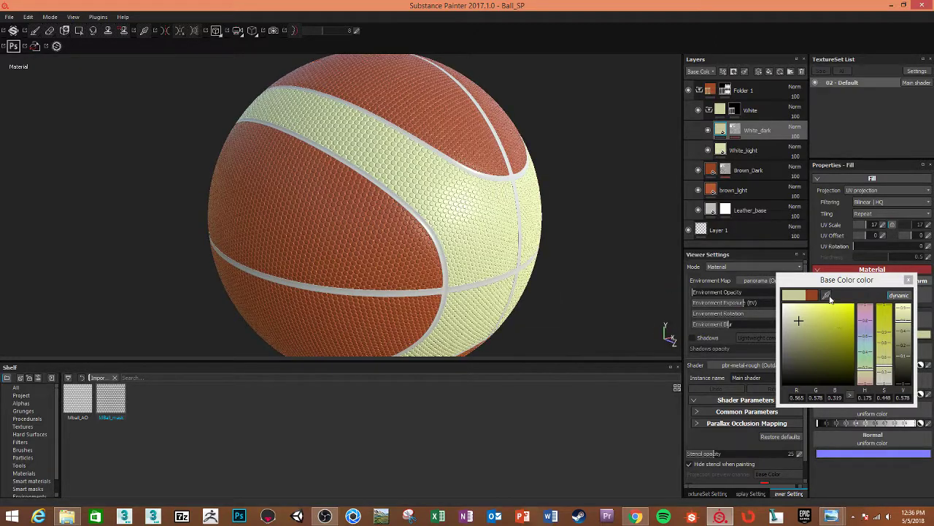
Sample White_light's cream into White_dark and shift it to a darker, greyer shade
left_click(827, 295)
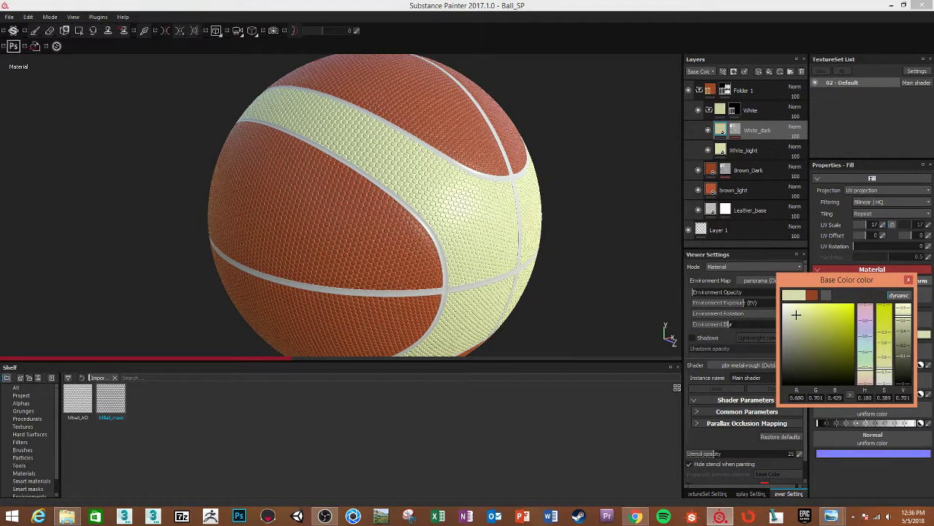
left_click_drag(796, 314, 797, 316)
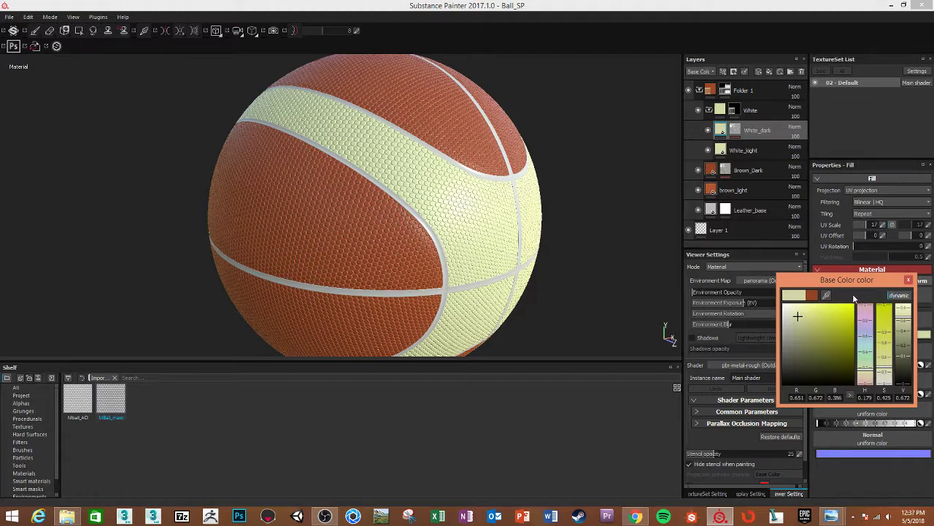
left_click(826, 295)
left_click(722, 148)
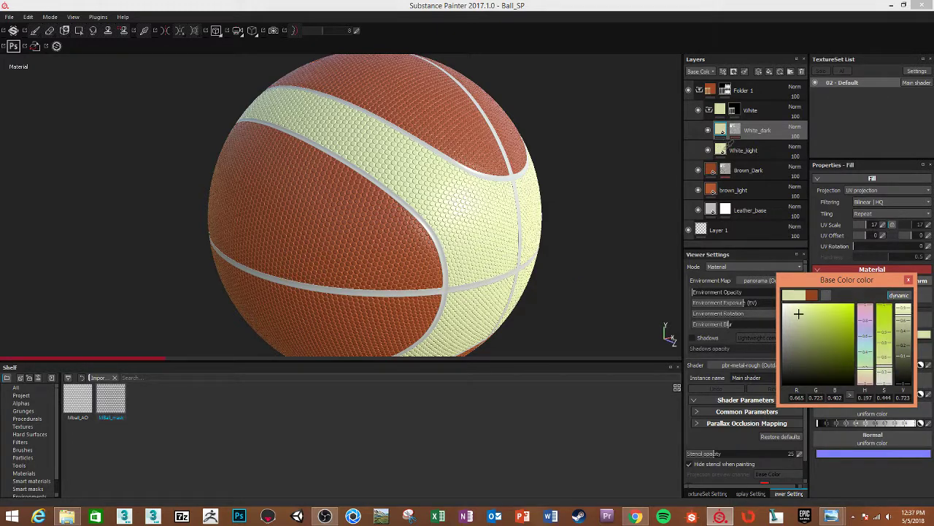
left_click(725, 146)
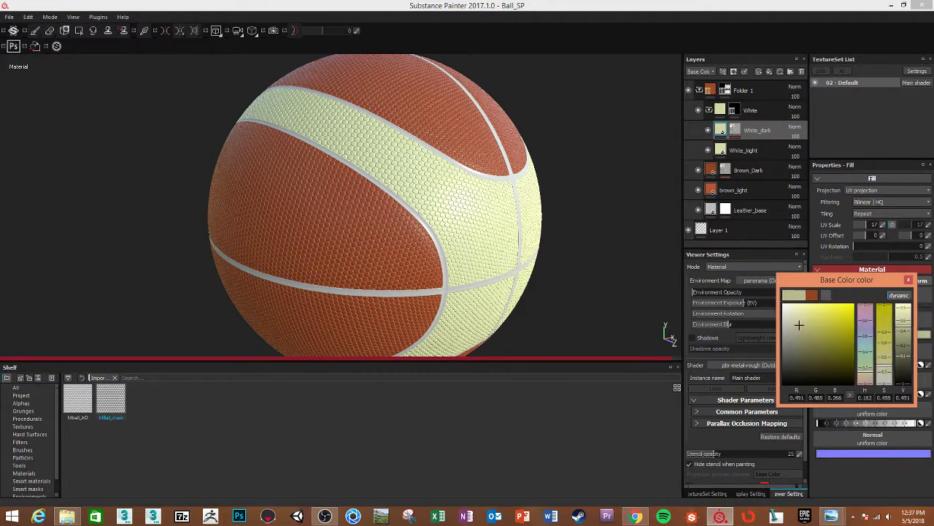
left_click(798, 327)
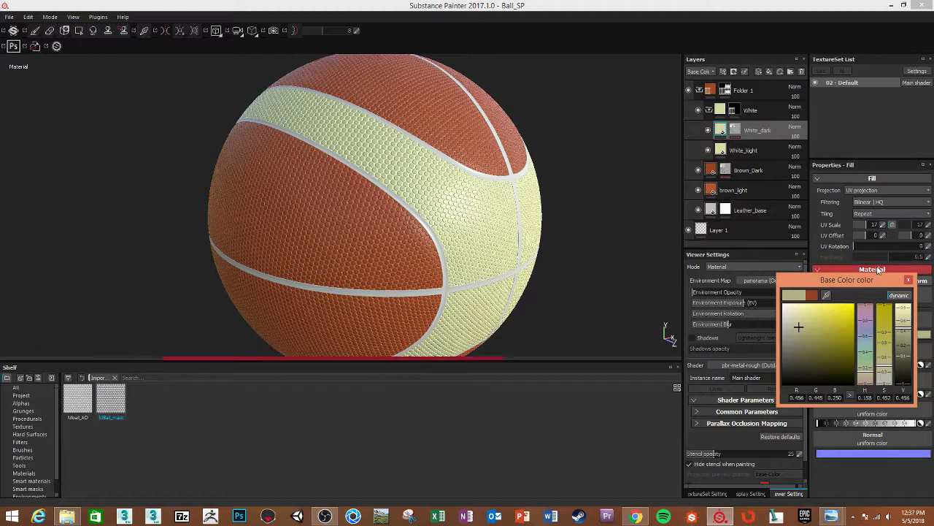
left_click(908, 280)
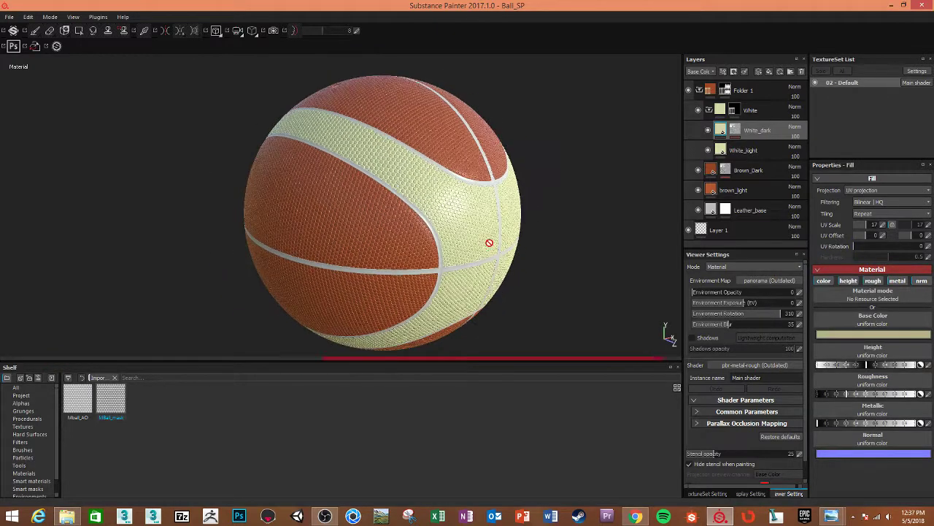
mouse_move(431, 207)
left_mouse_down("alt")
mouse_move(490, 243)
mouse_move(581, 229)
mouse_move(467, 236)
left_mouse_up("alt")
scroll(467, 238, "up", 3)
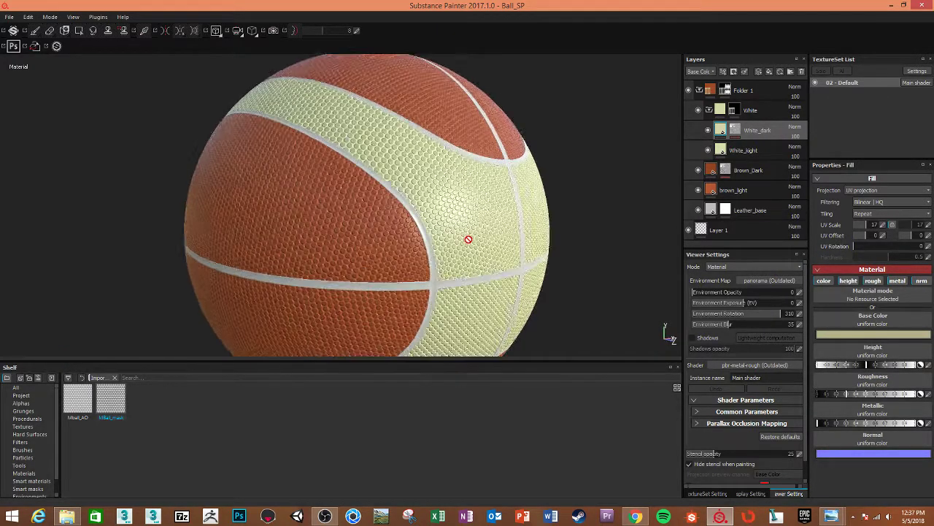
scroll(456, 246, "up", 2)
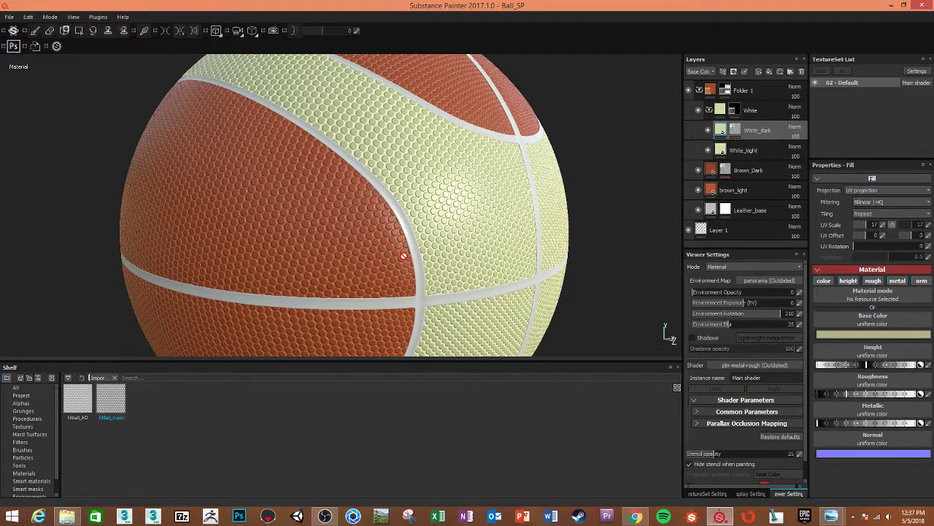
mouse_move(404, 256)
left_mouse_down("alt")
mouse_move(423, 246)
mouse_move(284, 210)
left_mouse_up("alt")
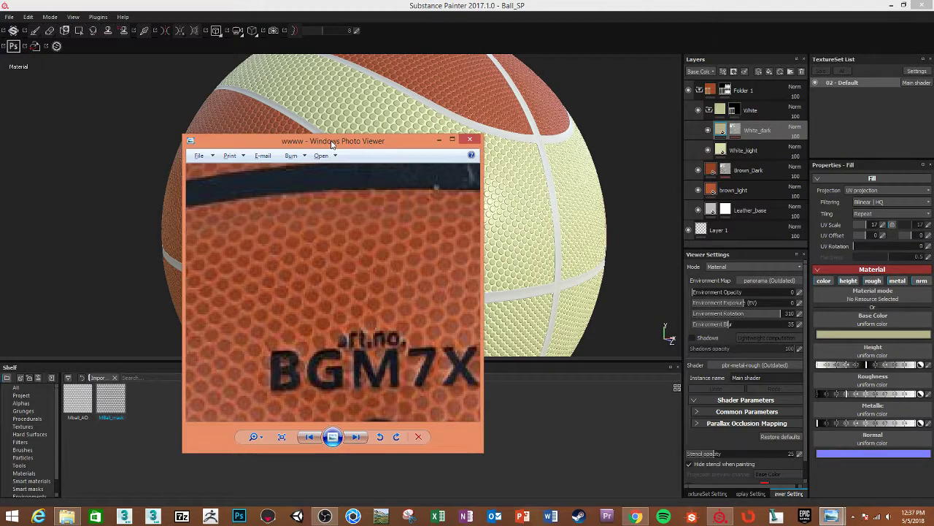
key("super+Up")
key("Right")
key("Right")
key("Right")
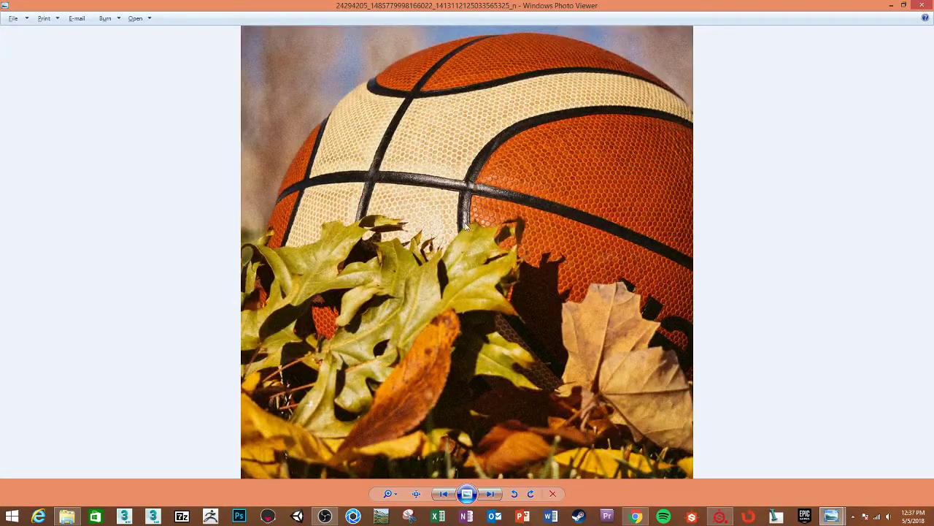
scroll(442, 236, "up", 3)
scroll(349, 169, "up", 1)
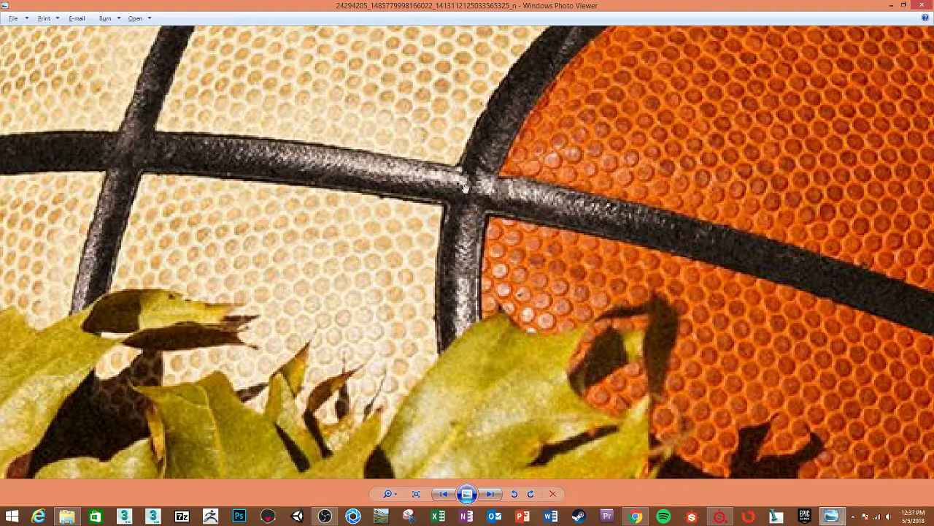
scroll(465, 189, "down", 1)
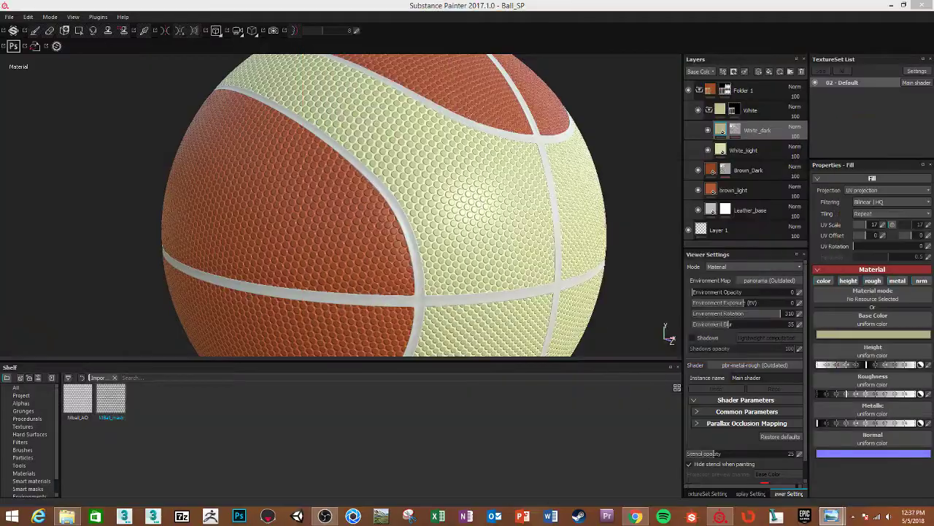
Collapse Folder 1 and rename it to Leather
left_click(698, 91)
left_click(757, 91)
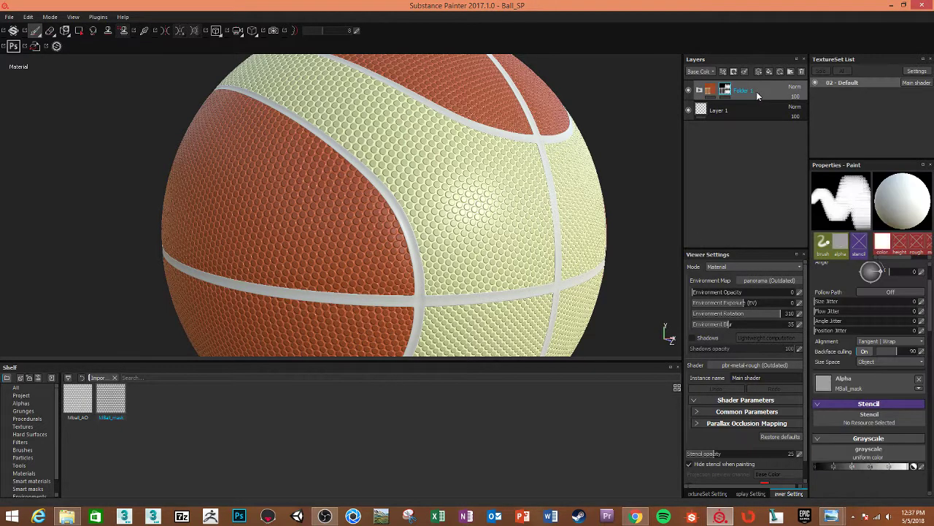
double_click(744, 91)
right_click(746, 95)
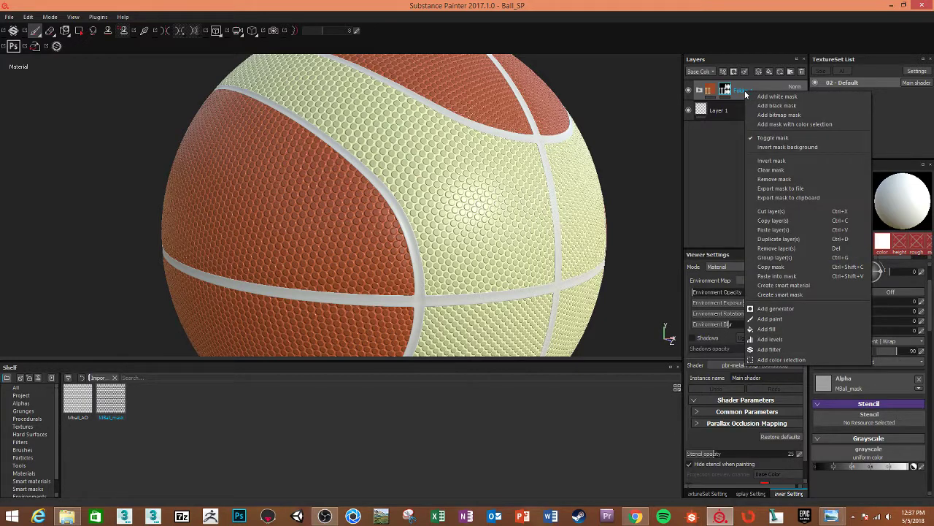
left_click(712, 167)
double_click(741, 91)
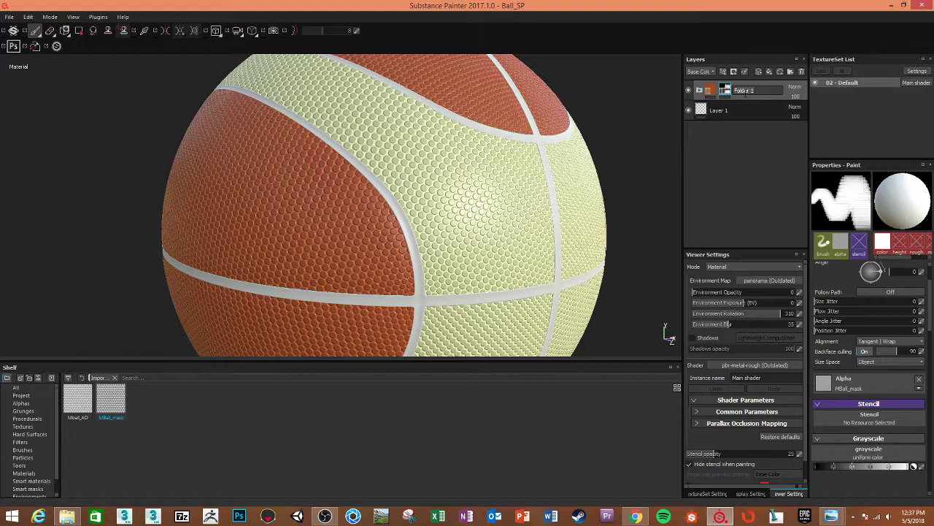
type("Leather")
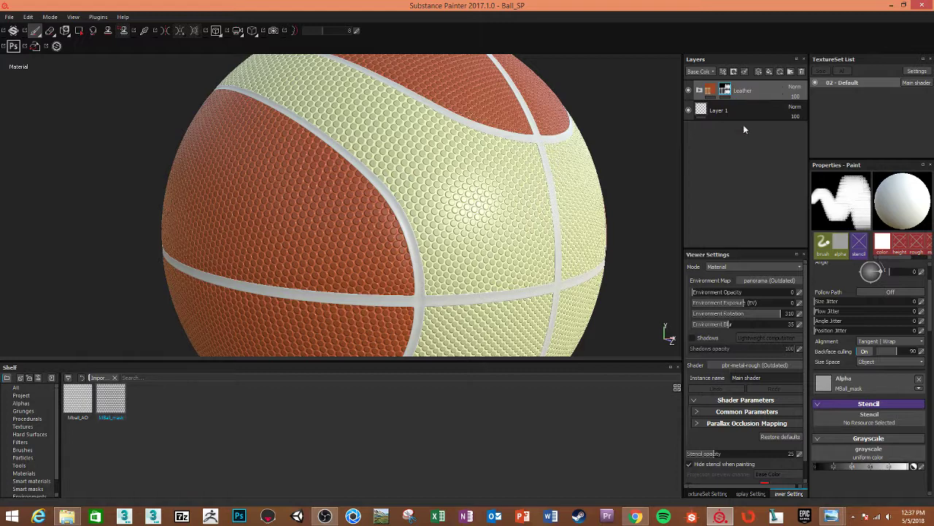
Add a new folder at the top named Seams
left_click(789, 72)
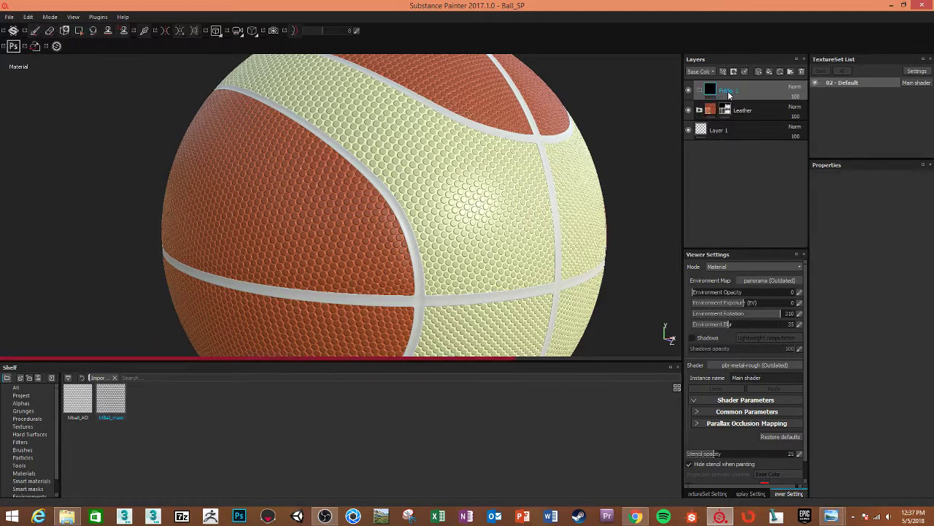
double_click(728, 91)
type("Sea")
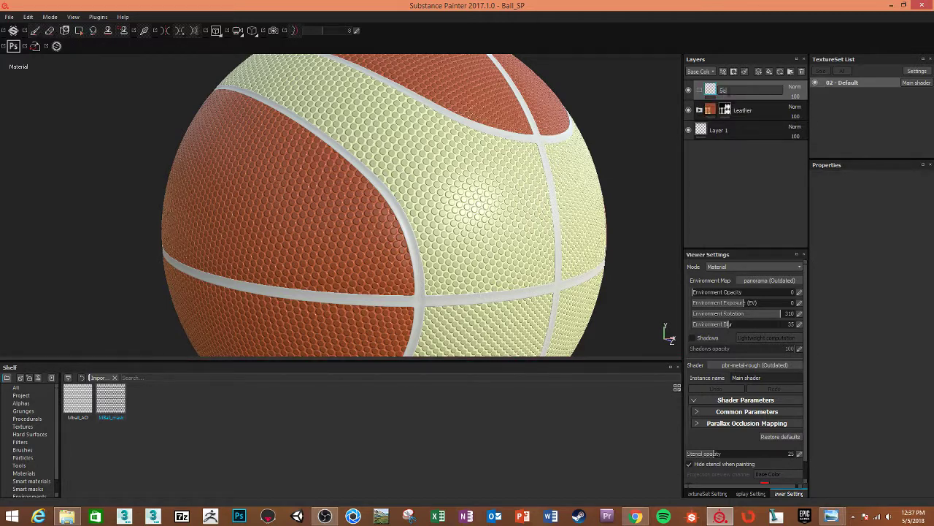
type("ms")
key("Return")
Put a new fill layer inside the Seams folder and give the folder a black mask
left_click(768, 72)
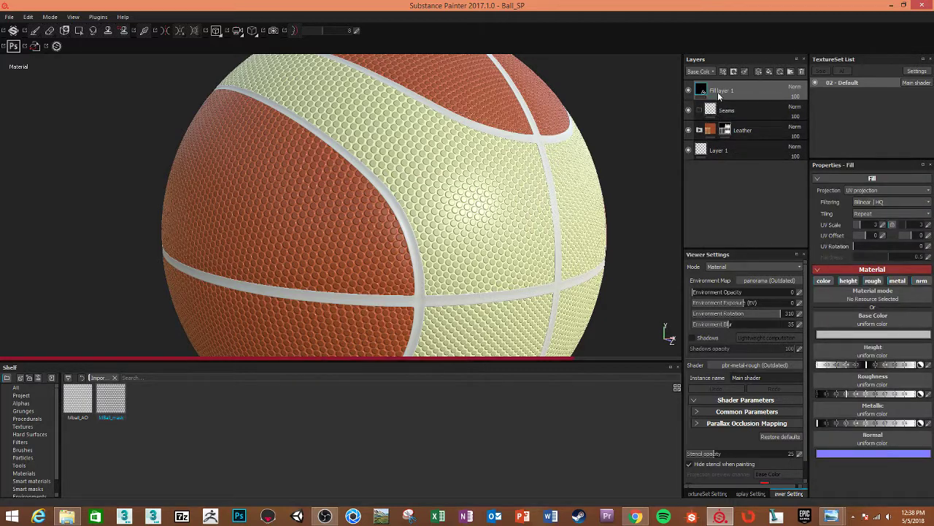
left_click_drag(717, 92, 722, 112)
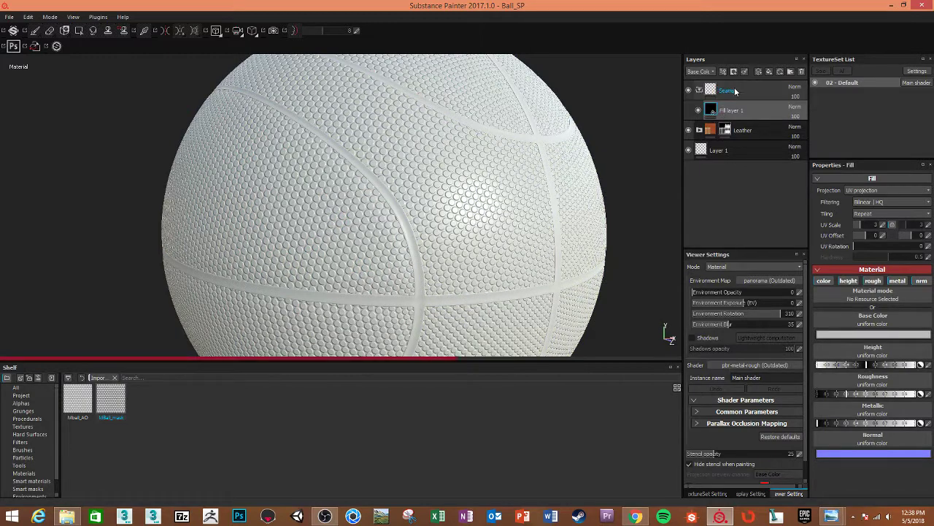
left_click(734, 91)
right_click(734, 92)
left_click(755, 103)
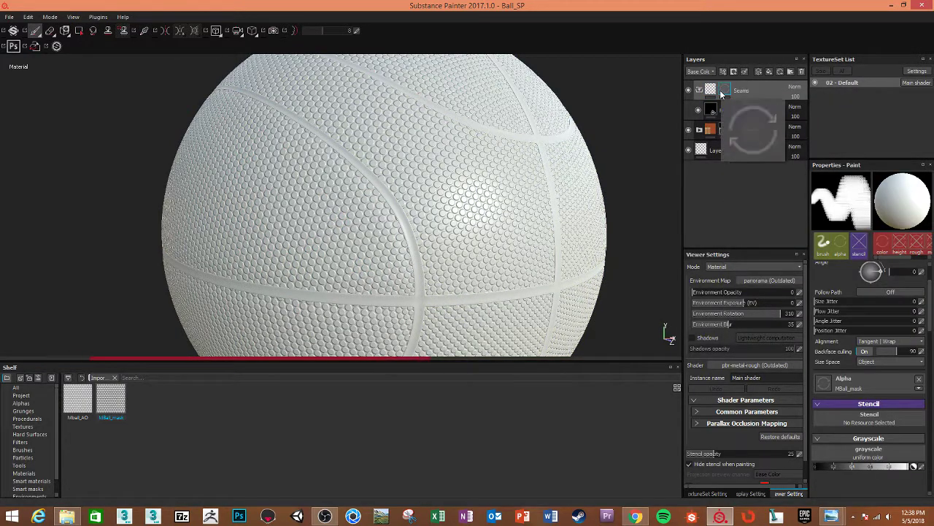
right_click(724, 90)
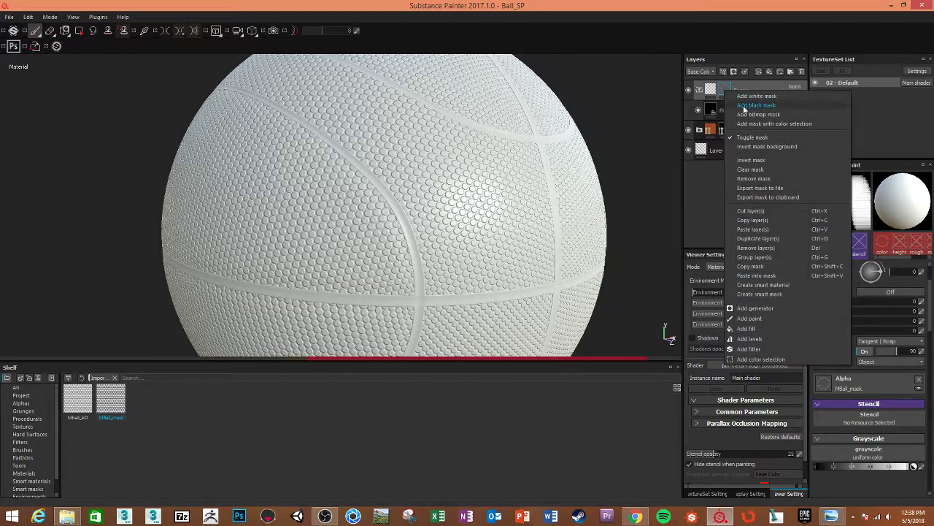
Hide the white fill with the black mask, then polygon-fill the ball's upper-right area in UV chunk mode
left_click(743, 110)
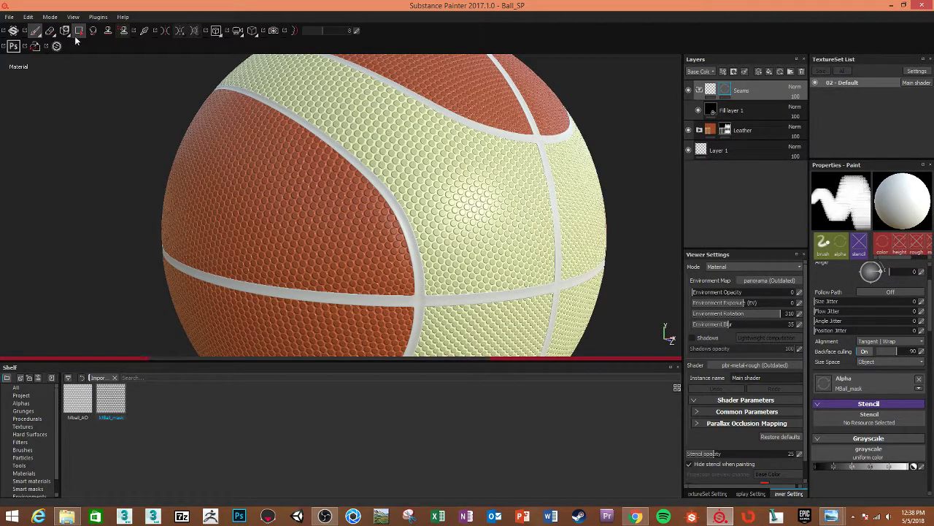
left_click(78, 31)
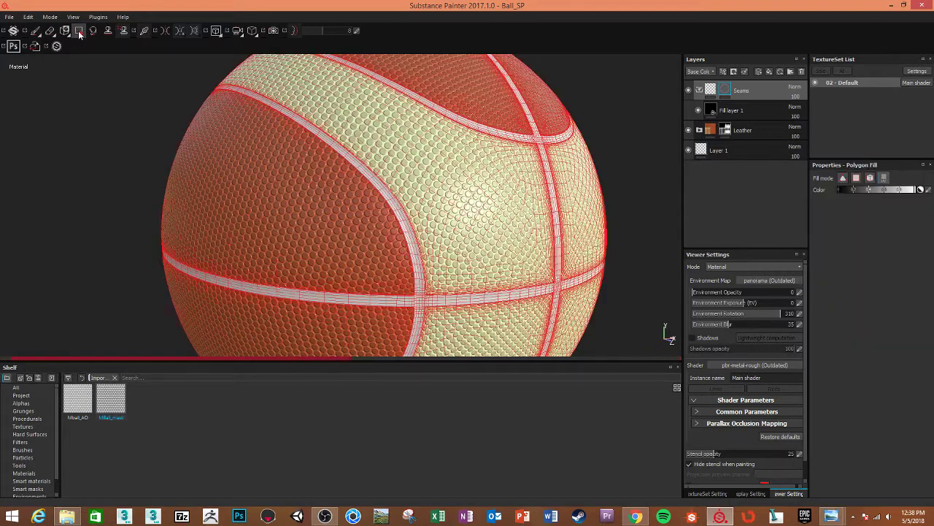
left_click(870, 177)
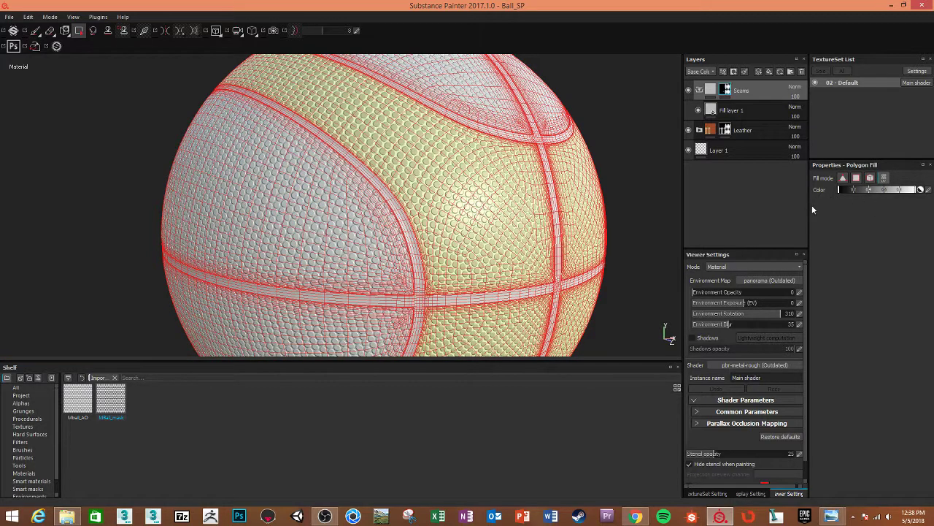
left_click(525, 88)
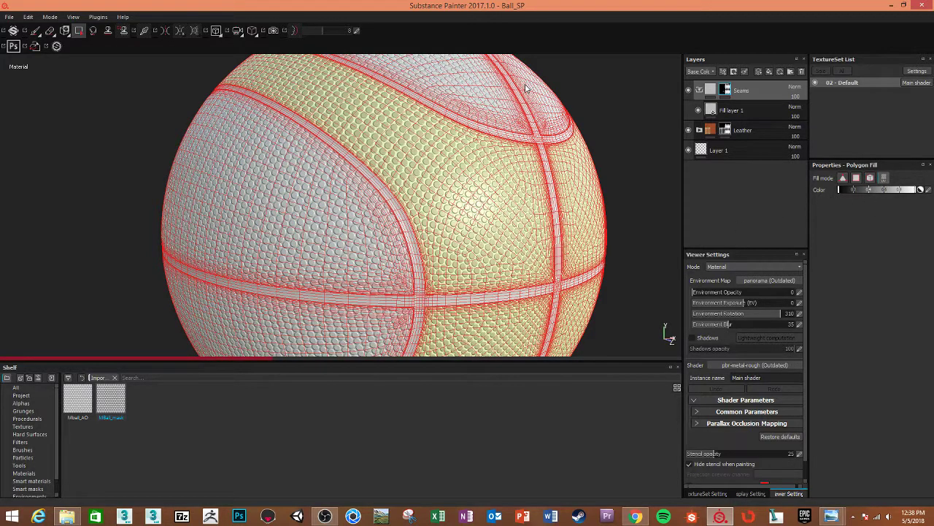
Orbit and zoom around the ball to check the revealed seam lines
scroll(387, 285, "down", 3)
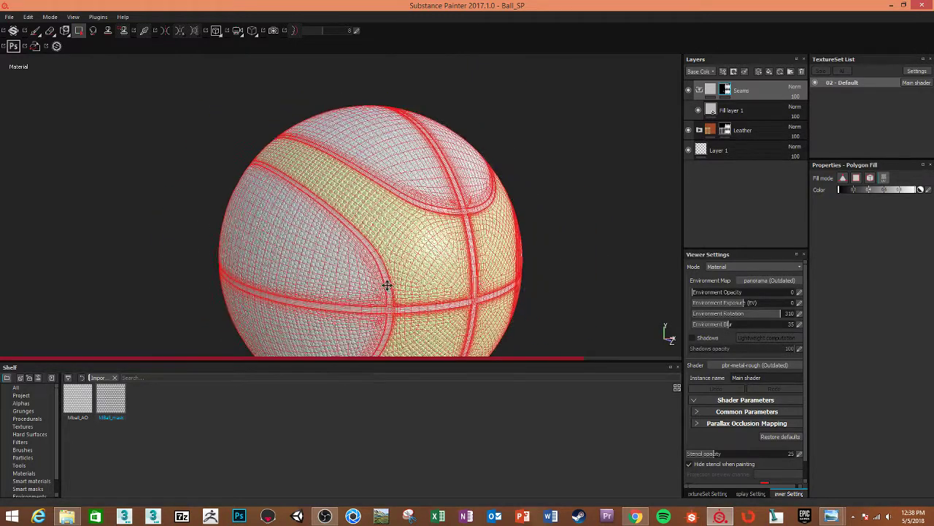
mouse_move(386, 285)
left_mouse_down("alt")
mouse_move(346, 163)
mouse_move(407, 174)
left_mouse_up("alt")
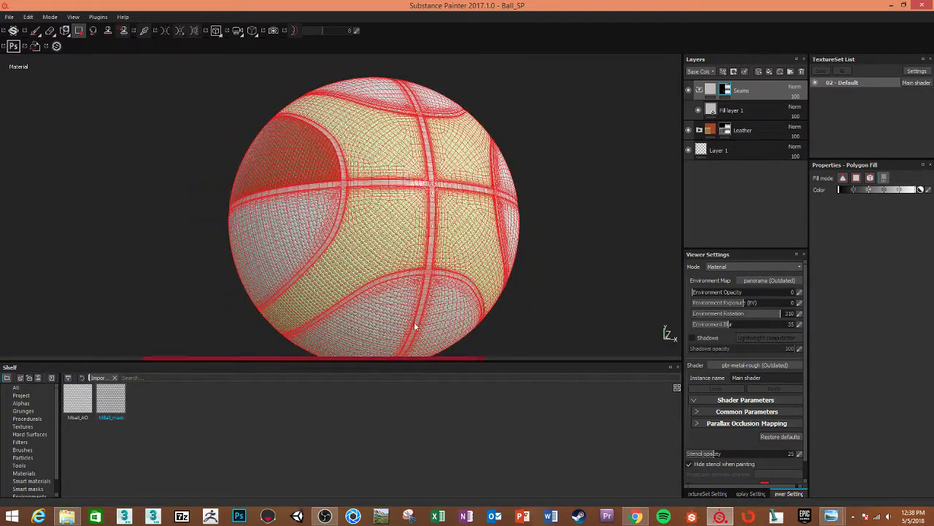
mouse_move(414, 326)
left_mouse_down("alt")
mouse_move(525, 246)
mouse_move(477, 259)
left_mouse_up("alt")
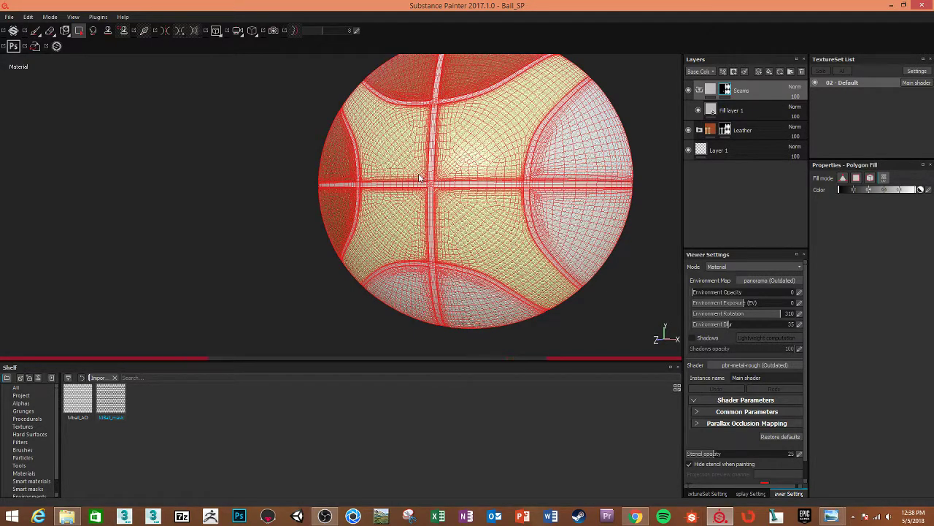
scroll(420, 178, "down", 3)
scroll(419, 178, "up", 5)
scroll(477, 195, "up", 3)
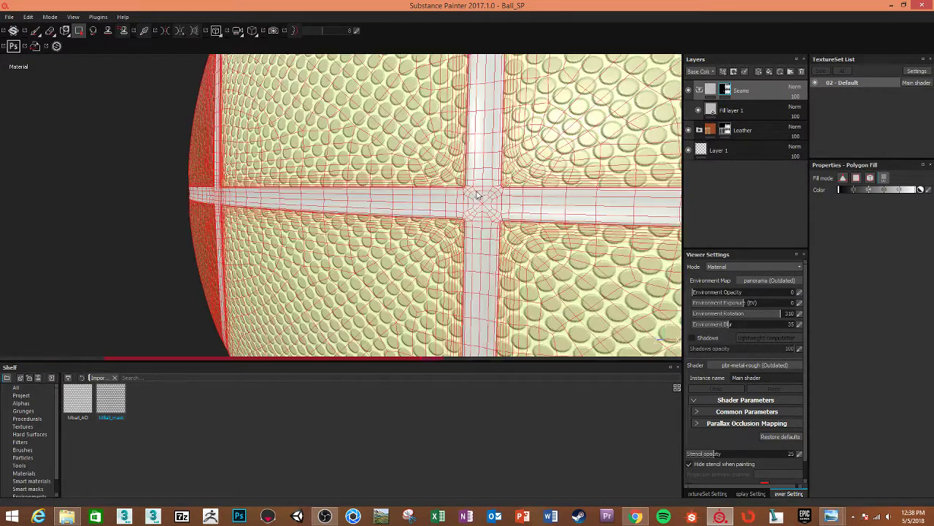
scroll(477, 195, "down", 2)
scroll(486, 193, "down", 3)
scroll(495, 191, "down", 2)
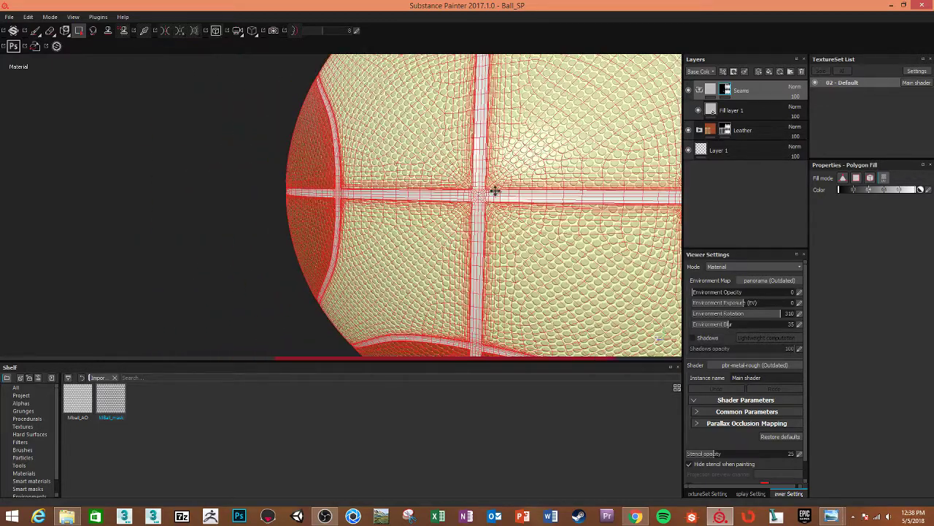
left_click_drag(495, 191, 365, 194, "alt")
scroll(467, 211, "down", 3)
mouse_move(467, 211)
left_mouse_down("alt")
mouse_move(598, 144)
mouse_move(556, 197)
left_mouse_up("alt")
mouse_move(392, 198)
left_mouse_down("alt")
mouse_move(356, 201)
mouse_move(409, 198)
left_mouse_up("alt")
Rename Fill layer 1 to Seams
double_click(712, 111)
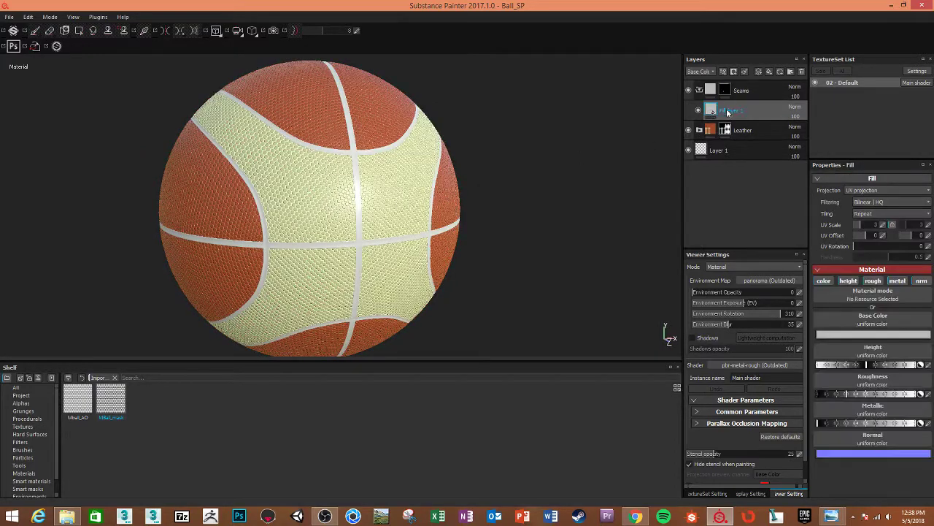
type("Seams")
key("Return")
Set the Seams base colour to a desaturated near-black grey (about 0.011 RGB)
left_click(863, 335)
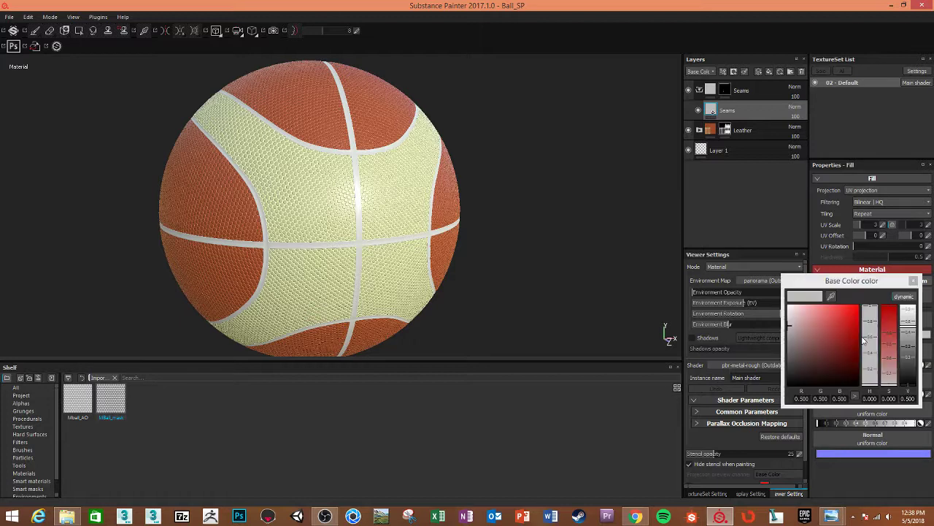
left_click(831, 296)
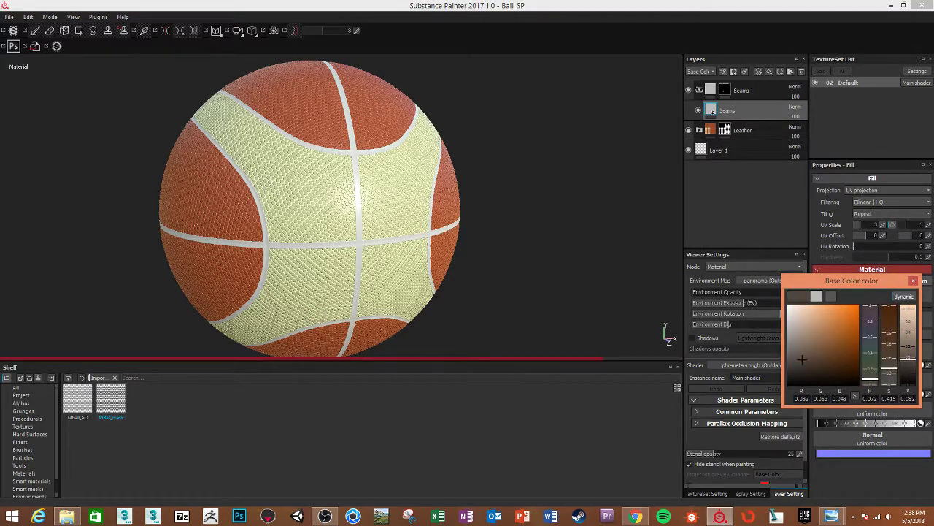
left_click(886, 333)
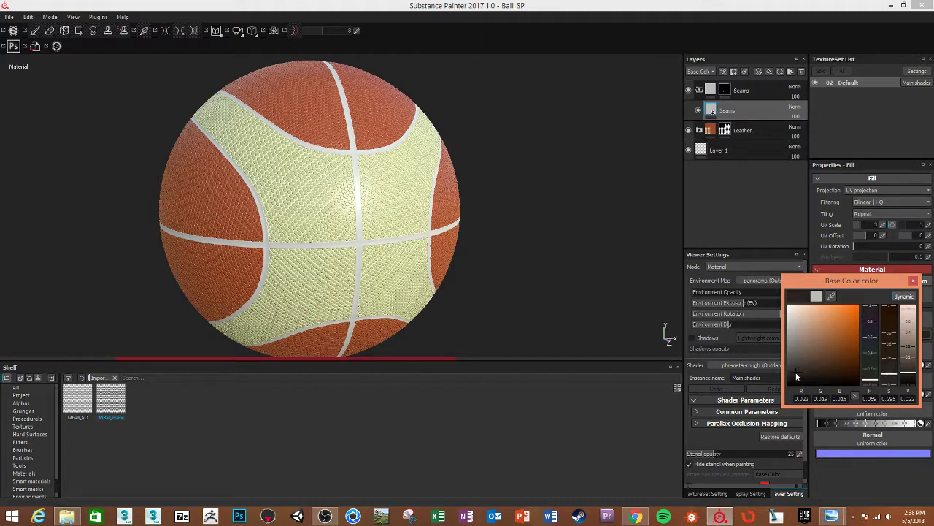
left_click_drag(803, 375, 786, 380)
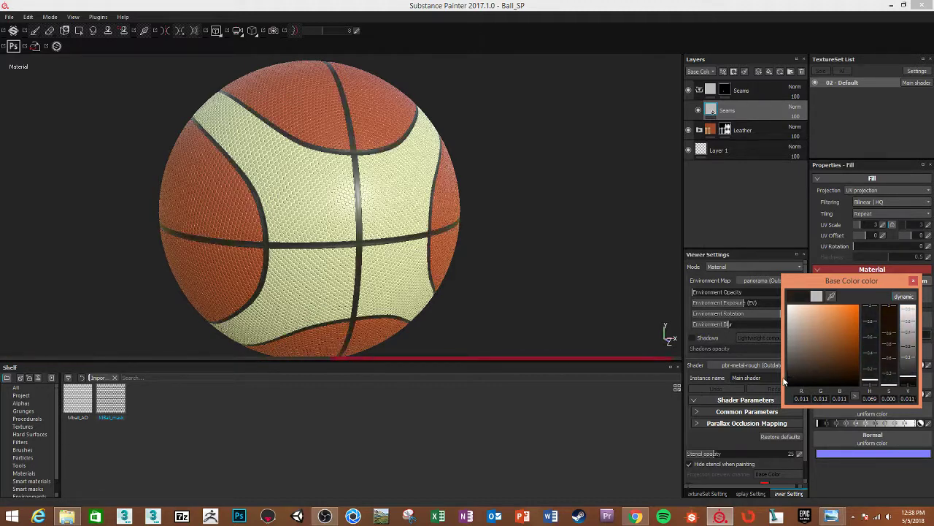
left_click(914, 282)
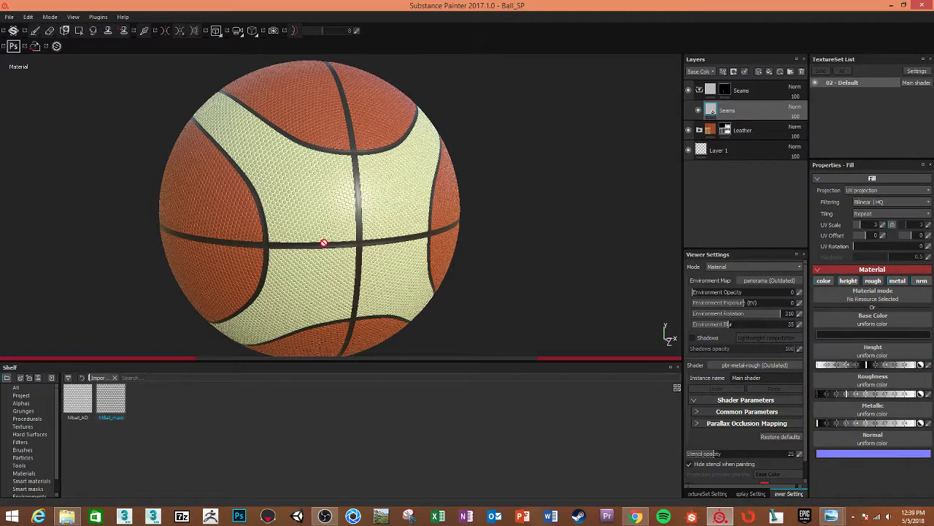
scroll(323, 248, "up", 2)
scroll(329, 258, "up", 2)
scroll(350, 252, "up", 3)
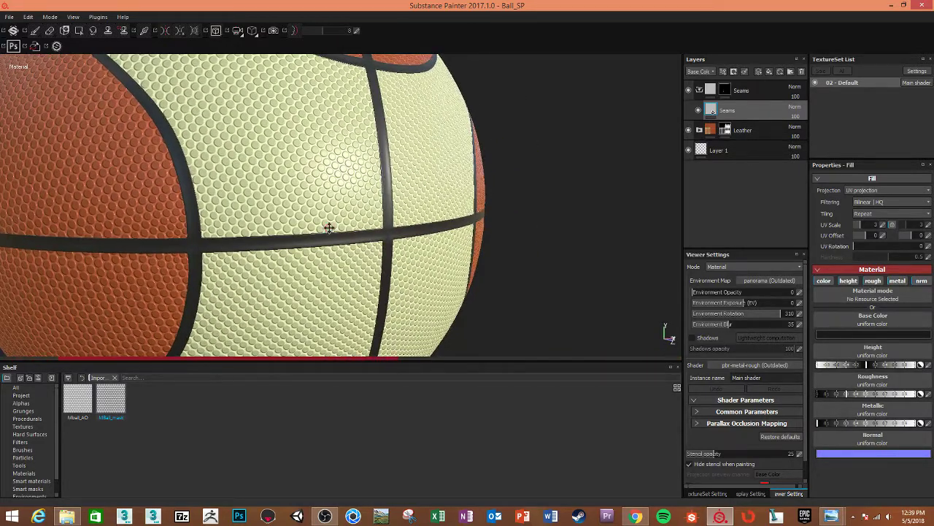
Zoom in on the seams and lower the Seams fill's Roughness for a glossier sheen
left_click_drag(328, 225, 488, 204, "alt")
scroll(488, 205, "up", 3)
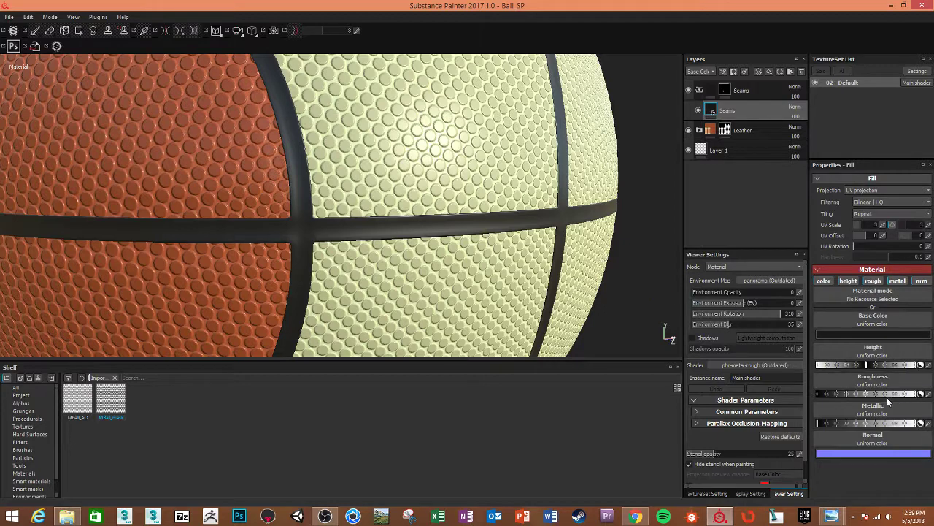
left_click_drag(843, 396, 838, 397)
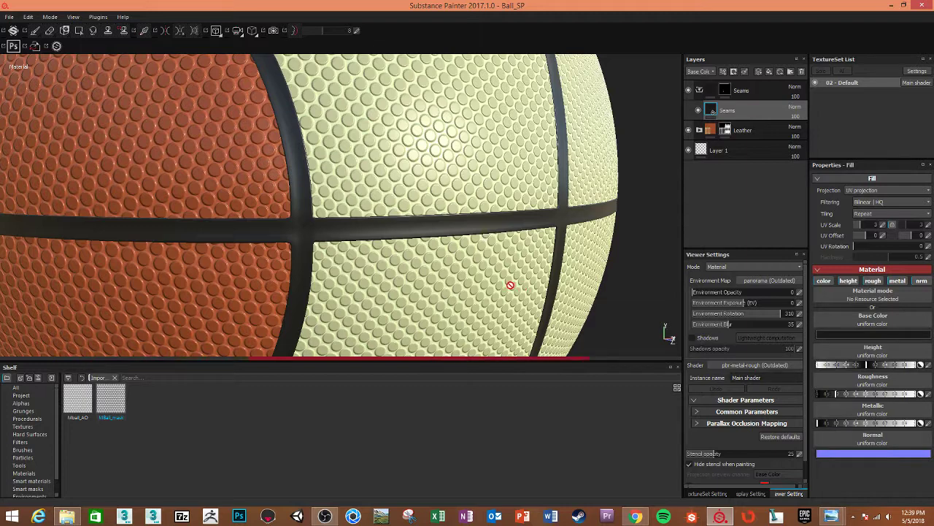
scroll(405, 237, "down", 3)
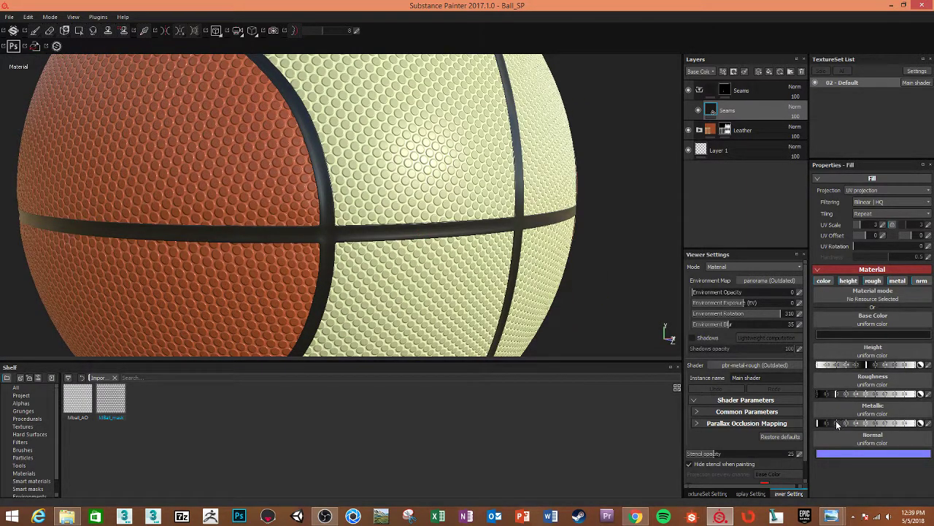
left_click(827, 395)
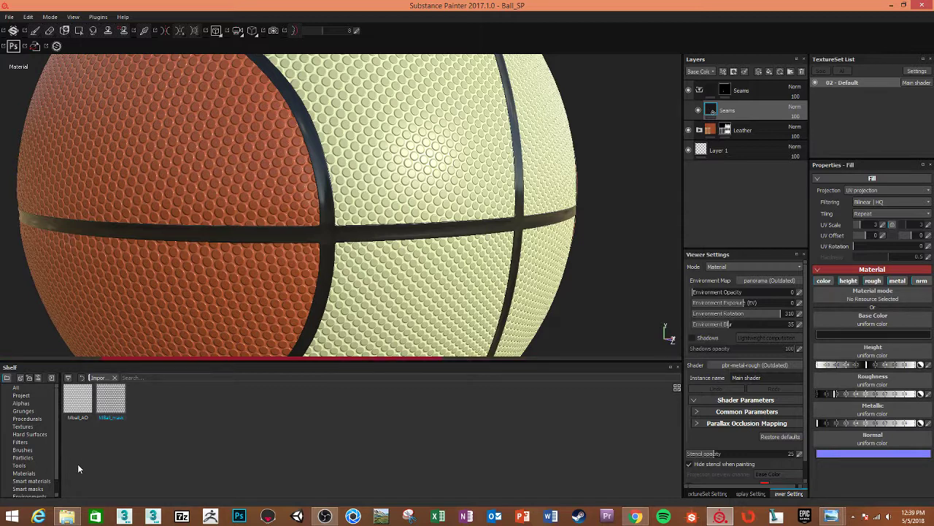
Assign the skin_cheek texture from the shelf as the Seams normal map
scroll(26, 435, "down", 1)
left_click(22, 412)
mouse_move(310, 401)
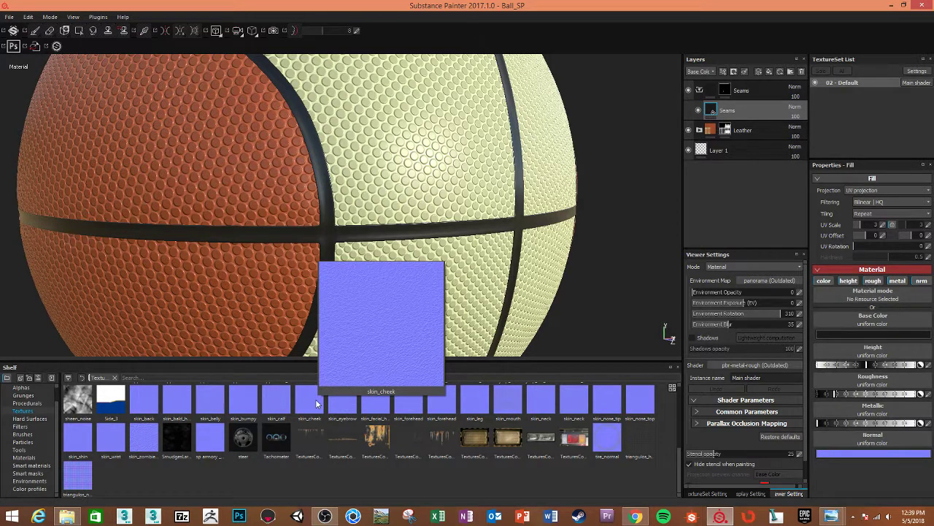
left_click_drag(316, 403, 879, 438)
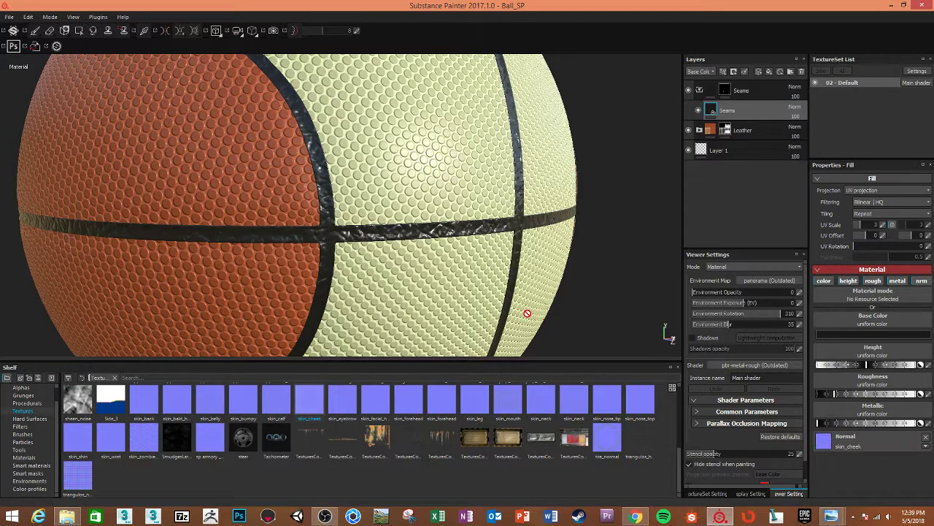
Set the Seams fill's UV Scale to 30
scroll(341, 232, "up", 2)
scroll(308, 232, "up", 2)
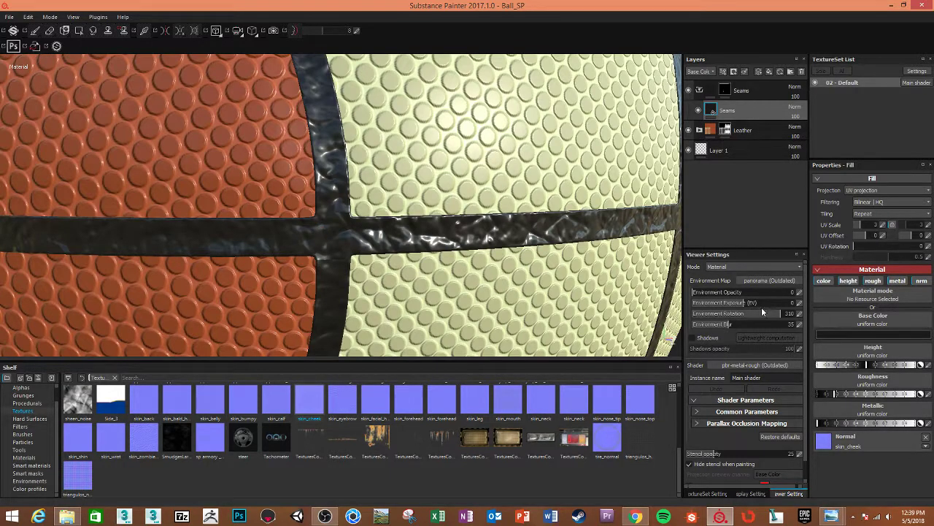
left_click(867, 227)
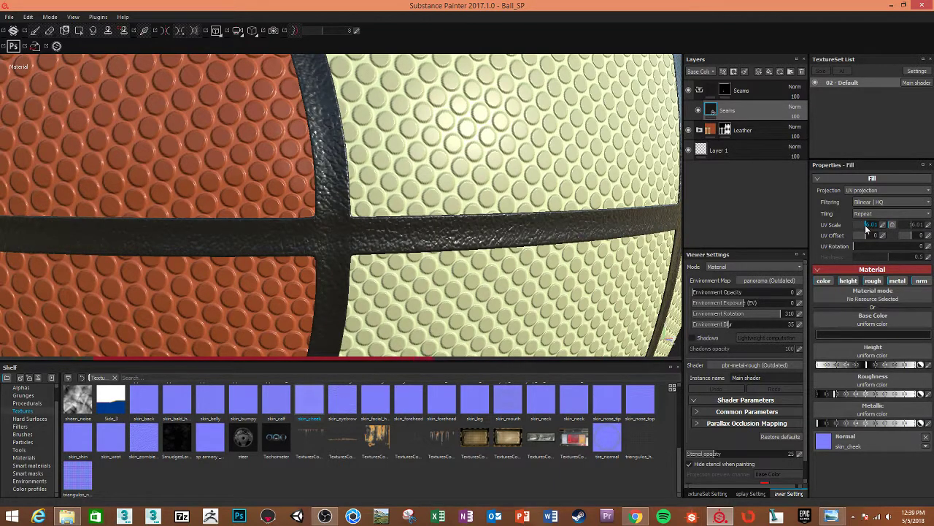
left_click_drag(867, 228, 870, 229)
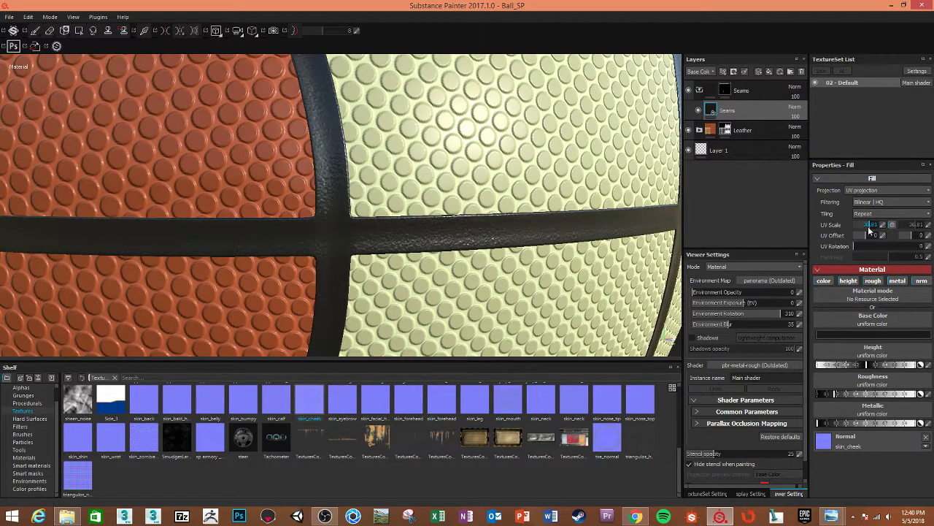
double_click(869, 227)
type("30")
key("Return")
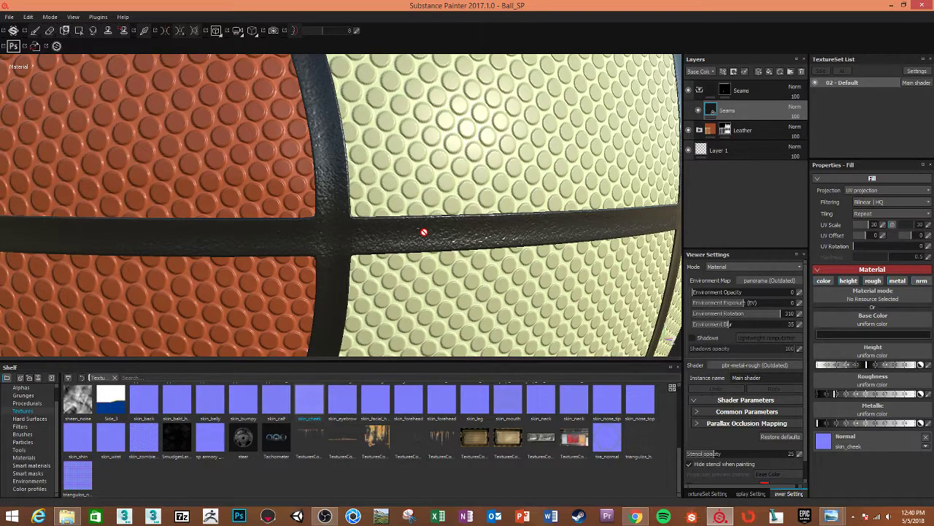
Rotate the environment lighting and orbit the ball to inspect the seam grain and cream panels
scroll(423, 198, "down", 2)
scroll(411, 236, "down", 2)
scroll(462, 163, "down", 2)
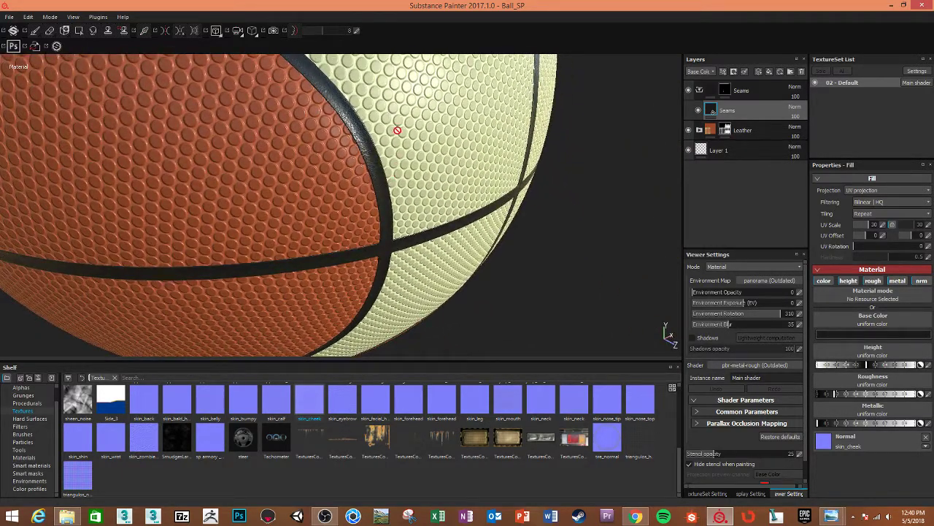
scroll(411, 202, "up", 2)
scroll(411, 203, "up", 3)
mouse_move(411, 202)
right_mouse_down("shift")
mouse_move(371, 204)
mouse_move(400, 215)
right_mouse_up("shift")
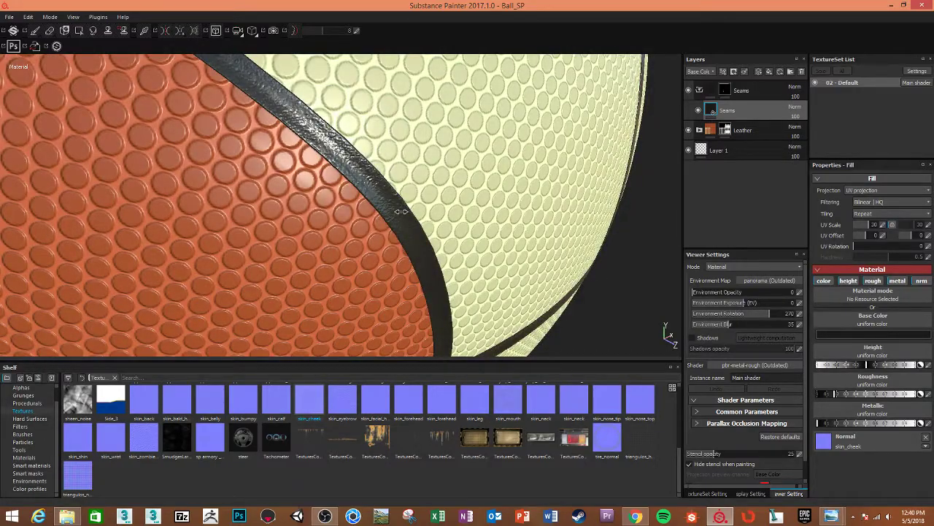
scroll(400, 215, "down", 3)
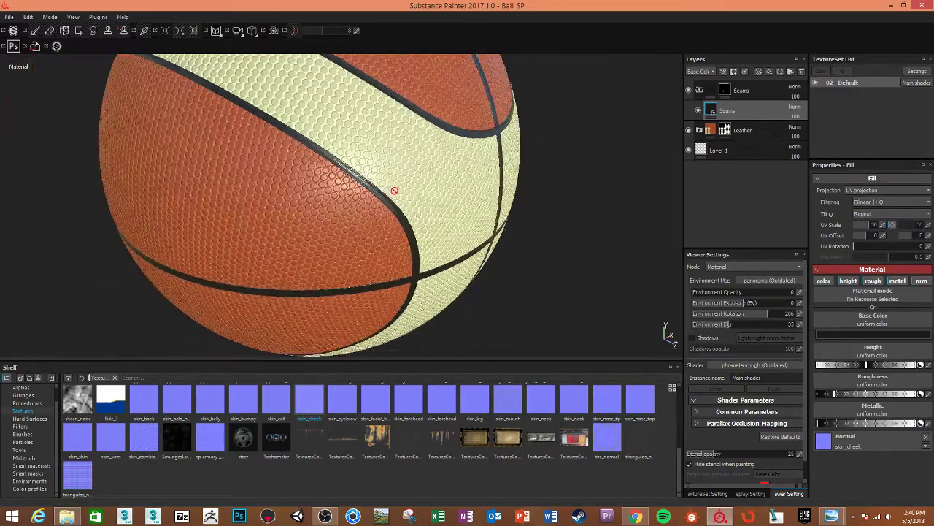
mouse_move(396, 192)
left_mouse_down("alt")
mouse_move(358, 211)
mouse_move(314, 211)
mouse_move(306, 185)
mouse_move(476, 215)
mouse_move(236, 202)
mouse_move(335, 225)
mouse_move(233, 223)
left_mouse_up("alt")
scroll(336, 226, "down", 2)
scroll(365, 223, "down", 2)
middle_click_drag(234, 223, 207, 222, "alt")
Frame the ball, then zoom and pan through the basketball reference photos before closing the viewer
key("f")
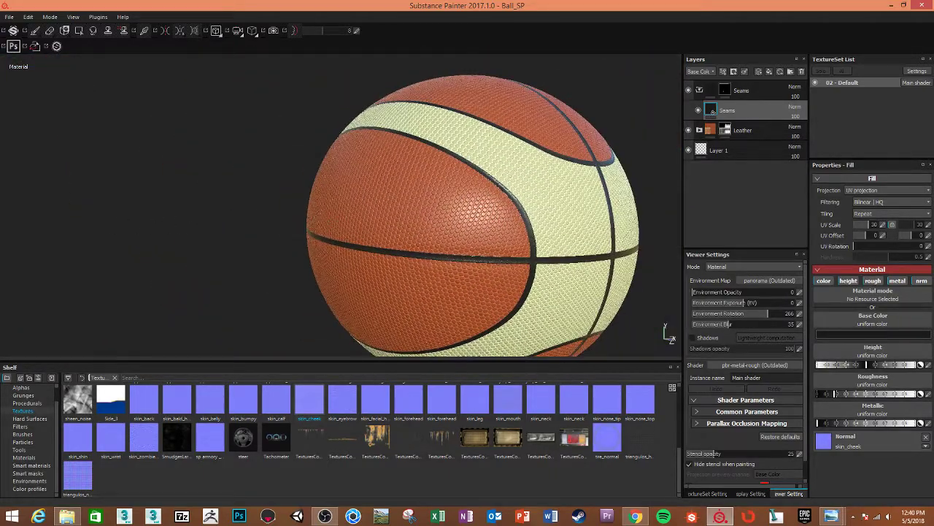
scroll(419, 253, "down", 1)
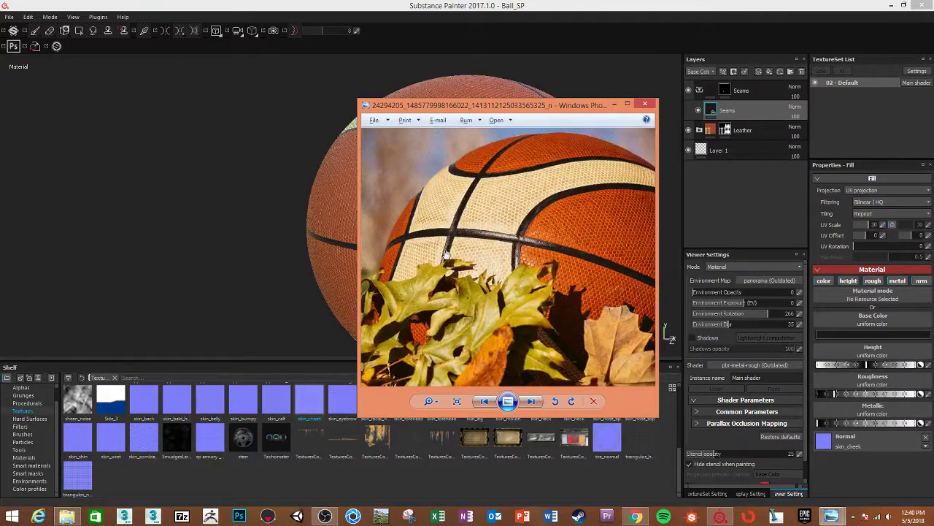
scroll(444, 265, "down", 1)
scroll(508, 263, "down", 1)
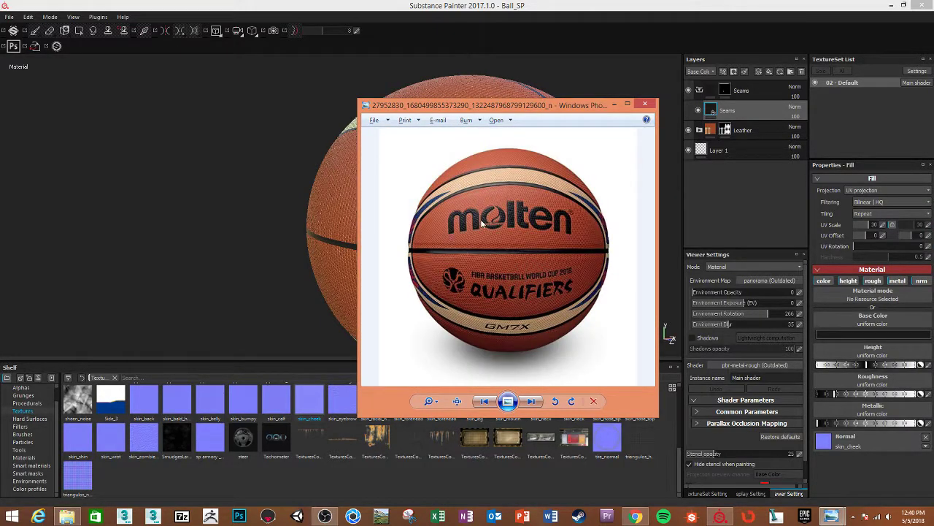
scroll(533, 223, "down", 1)
scroll(521, 218, "down", 1)
scroll(521, 218, "down", 2)
scroll(519, 215, "down", 1)
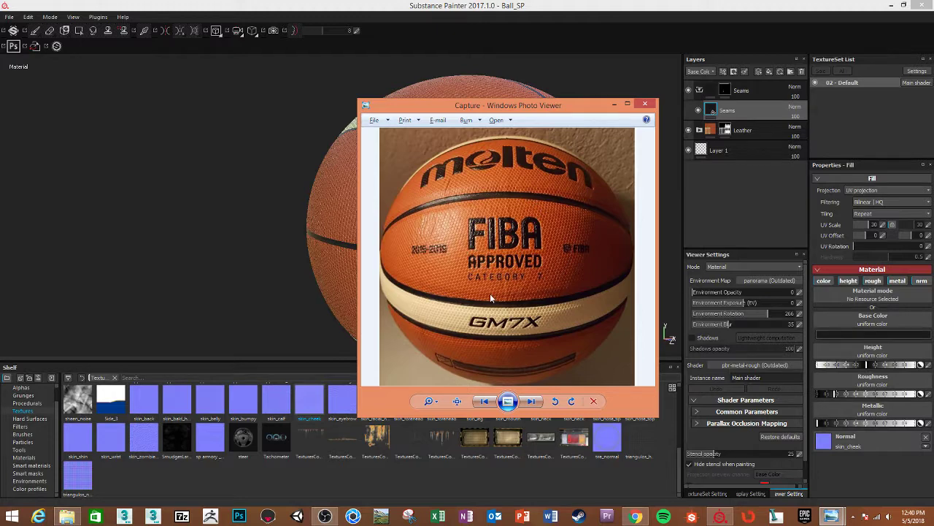
scroll(490, 296, "down", 1)
scroll(489, 293, "up", 2, "ctrl")
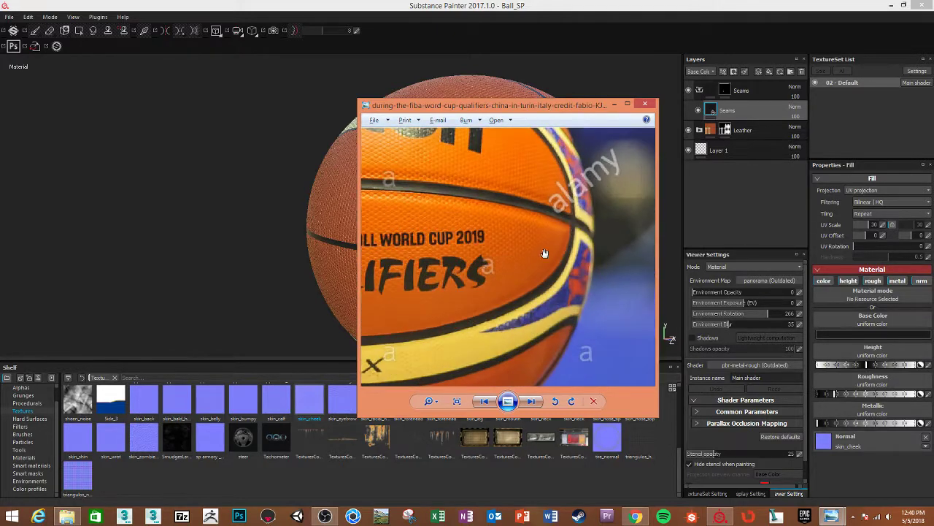
scroll(546, 252, "down", 1, "ctrl")
scroll(394, 274, "up", 1, "ctrl")
left_click_drag(394, 274, 366, 274)
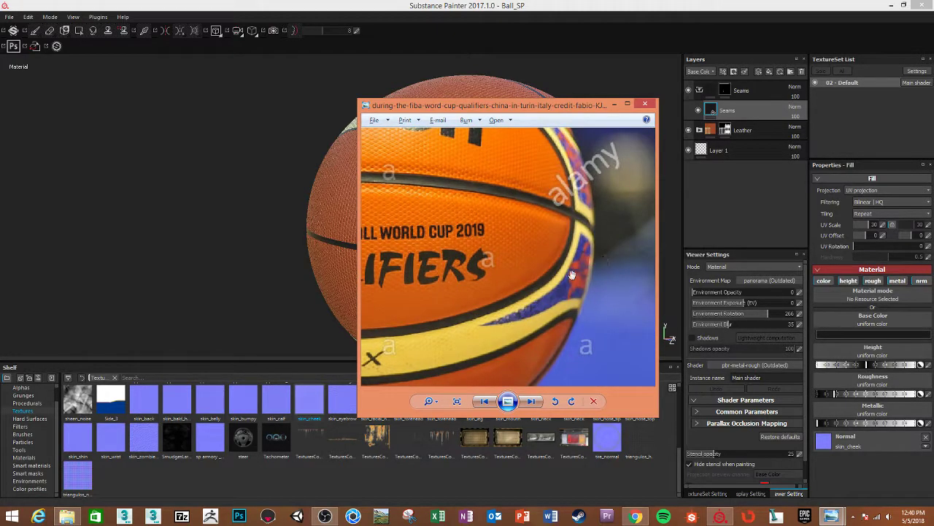
left_click(524, 91)
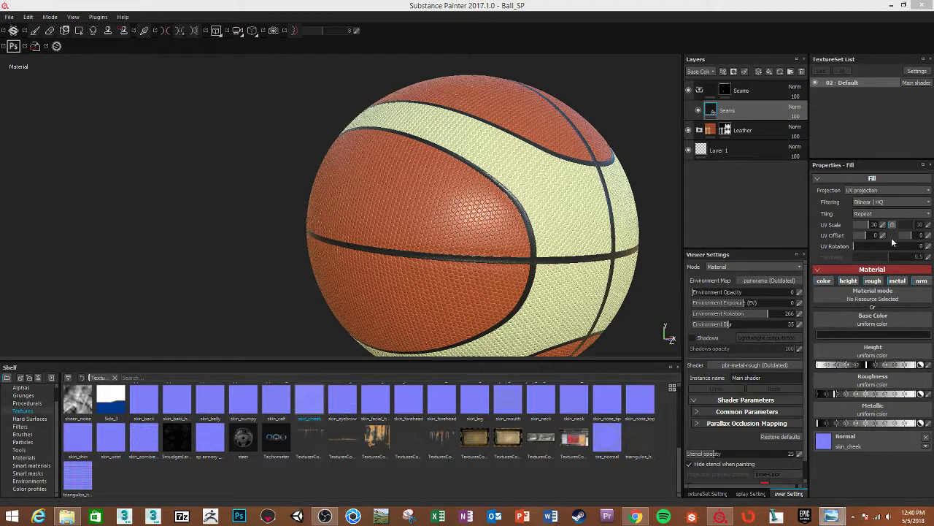
Bring the reference photos back and zoom in on the molten logo close-up
key("alt+Tab")
scroll(484, 160, "up", 5)
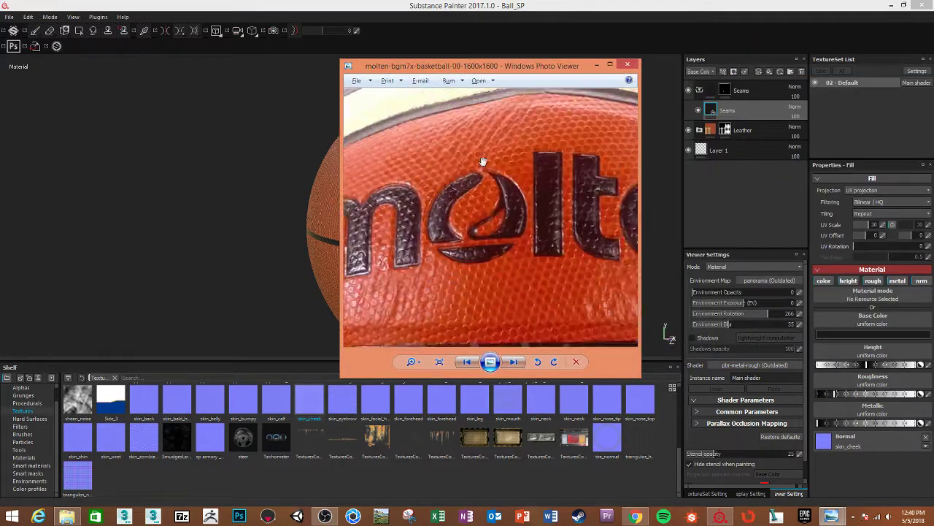
left_click_drag(484, 161, 583, 169)
scroll(584, 168, "up", 1)
scroll(472, 241, "up", 1)
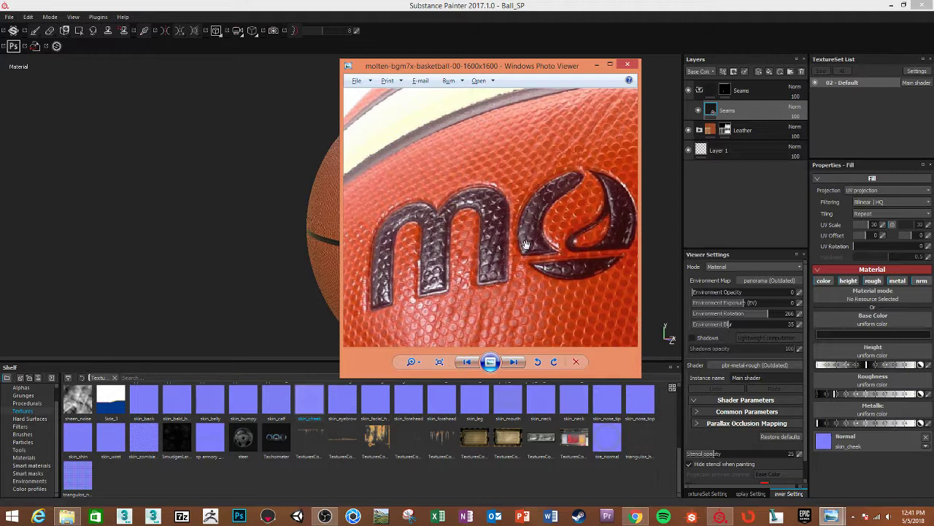
Close the photo viewer, save the Ball_SP basketball project, and launch Substance Designer
key("alt+F4")
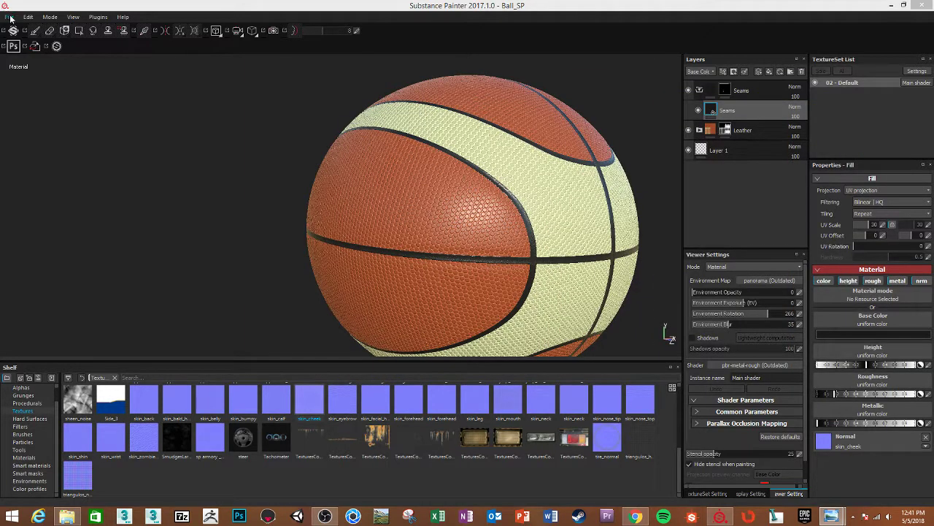
left_click(10, 17)
left_click(30, 94)
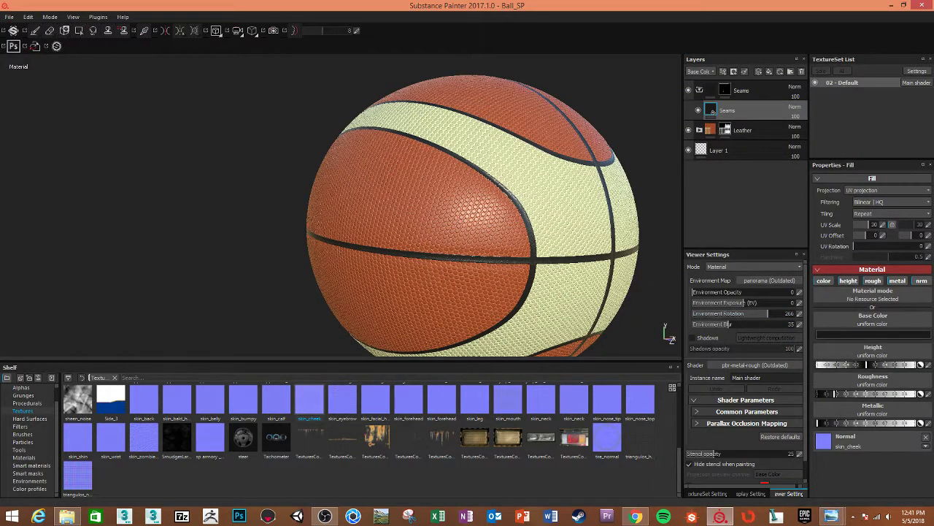
left_click(693, 517)
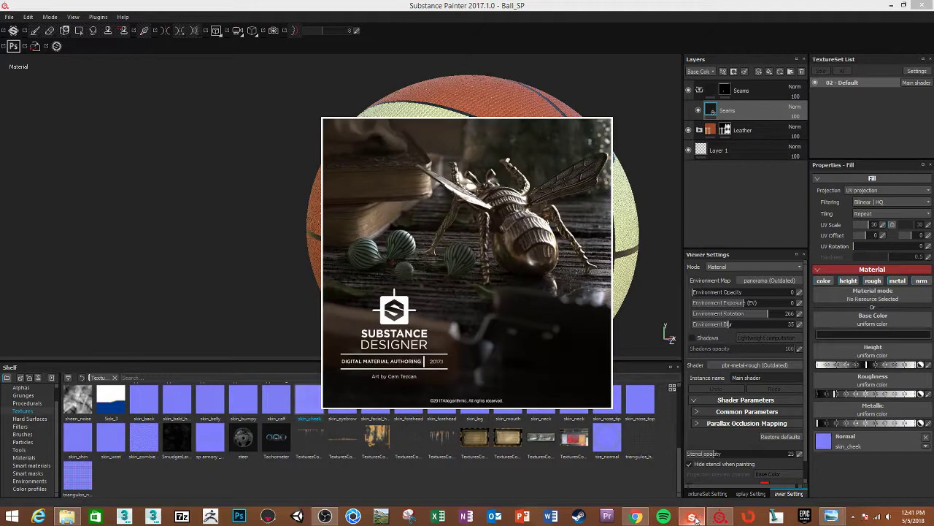
Bring Photo Viewer forward and zoom in and out on the first reference photos
key("alt+Tab")
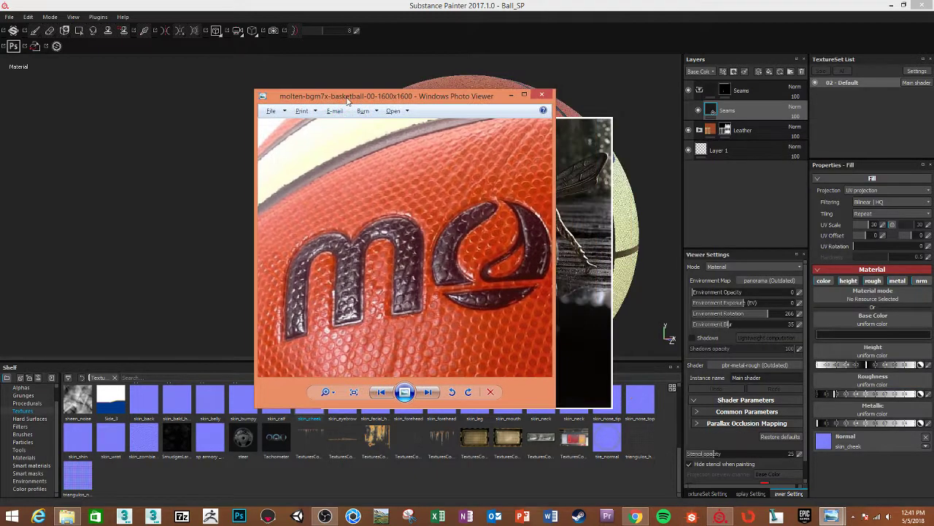
key("Right")
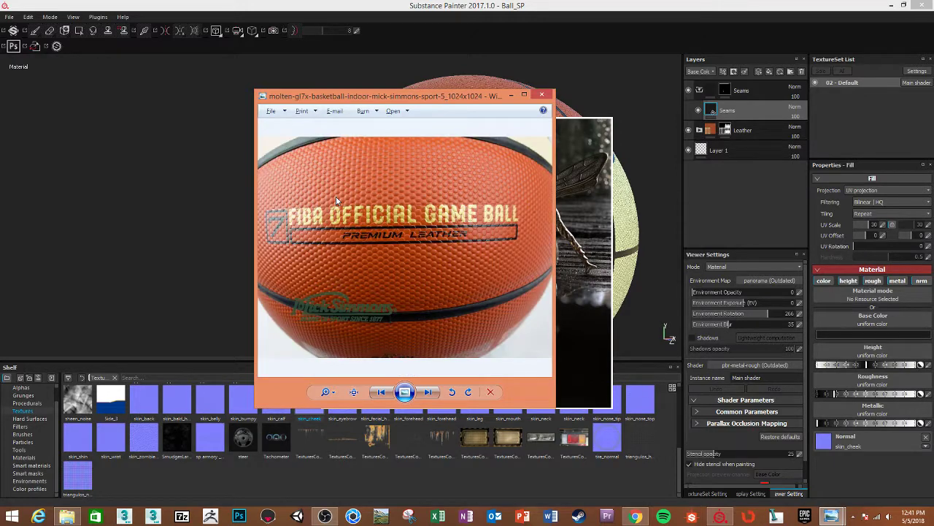
scroll(342, 191, "up", 3)
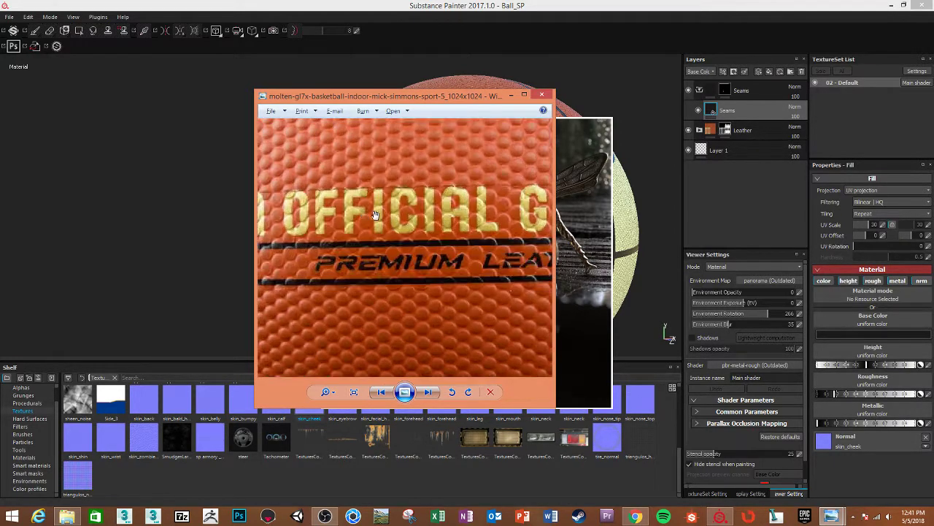
scroll(376, 215, "down", 2)
key("Right")
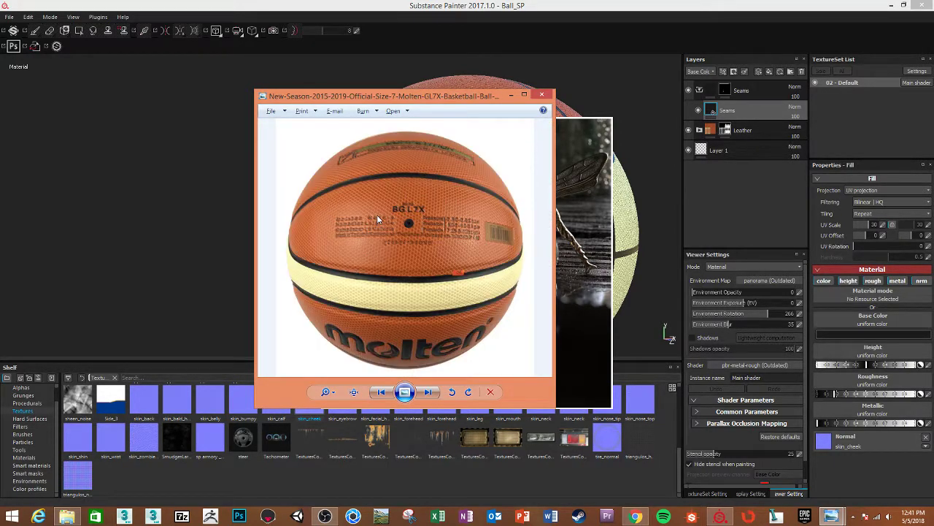
scroll(374, 219, "up", 1)
scroll(434, 233, "up", 3)
scroll(435, 232, "down", 2)
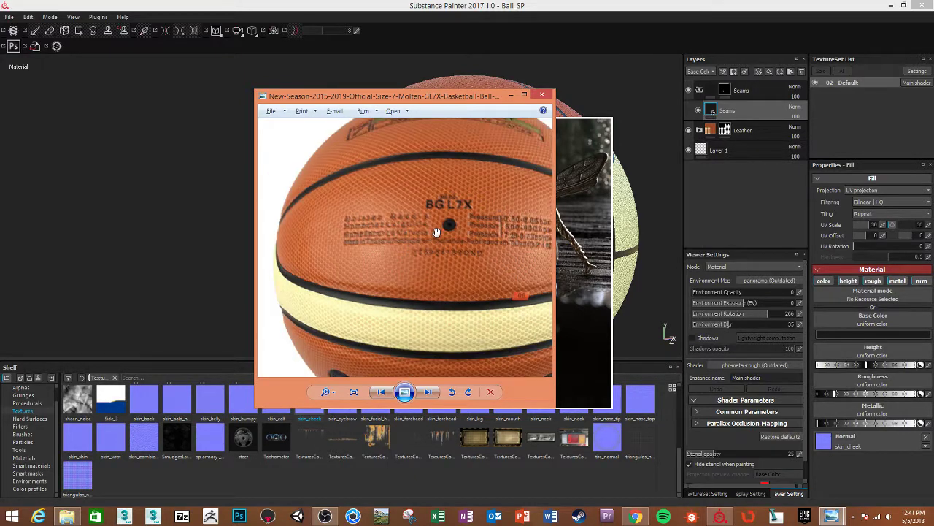
Step through the remaining reference photos to the molten-bgm7x-basketball image
key("Right")
key("Right")
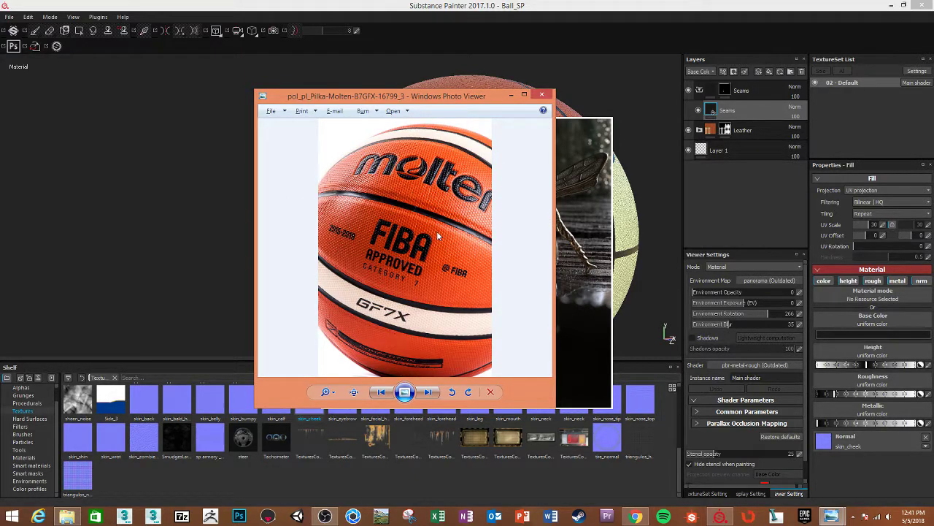
key("Right")
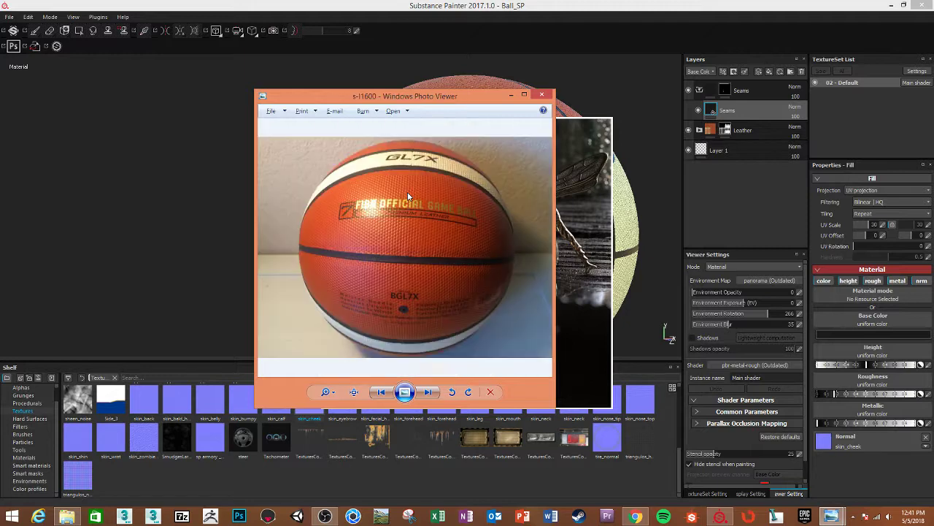
key("Right")
key("Right")
key("Right")
key("Right")
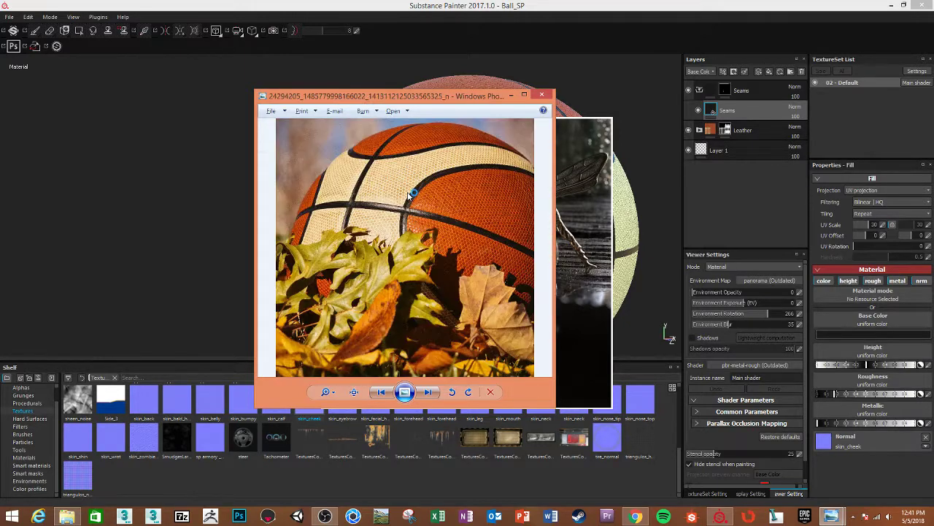
key("Right")
key("Right")
key("Right")
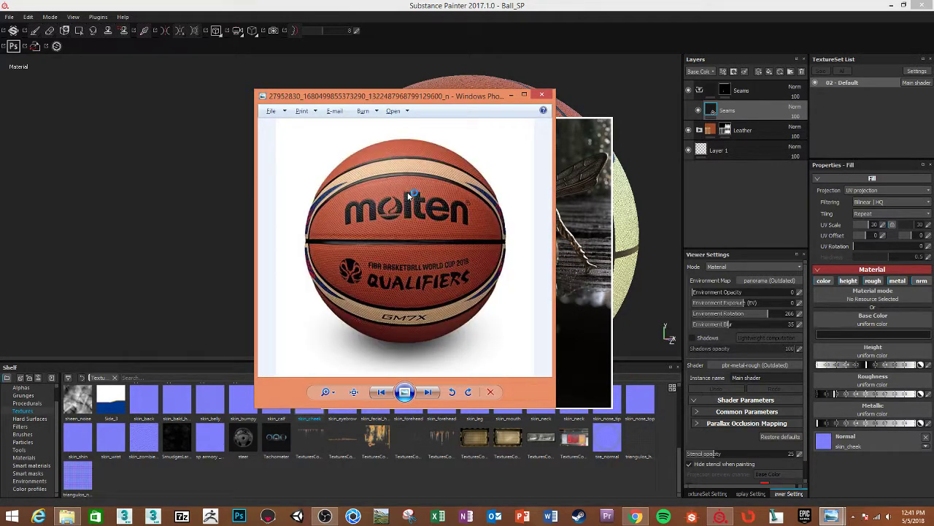
key("Right")
key("Right")
key("Right")
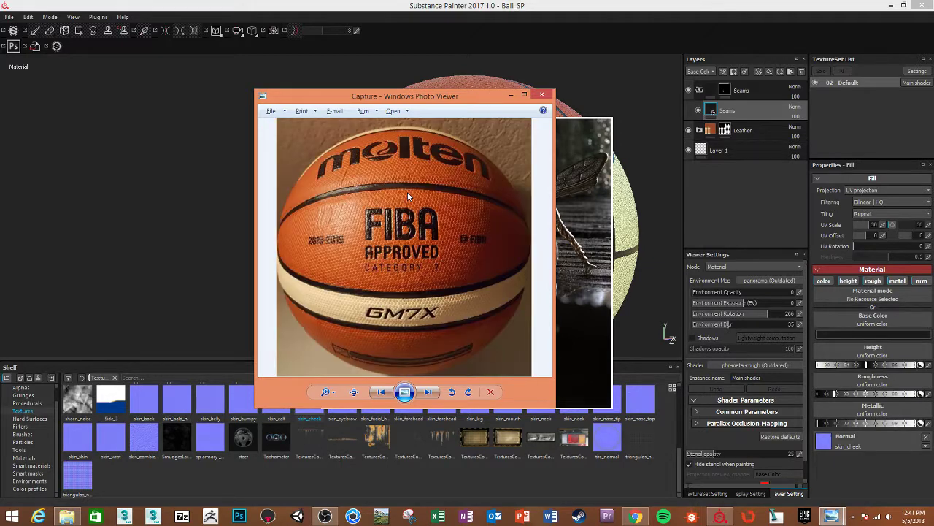
key("Right")
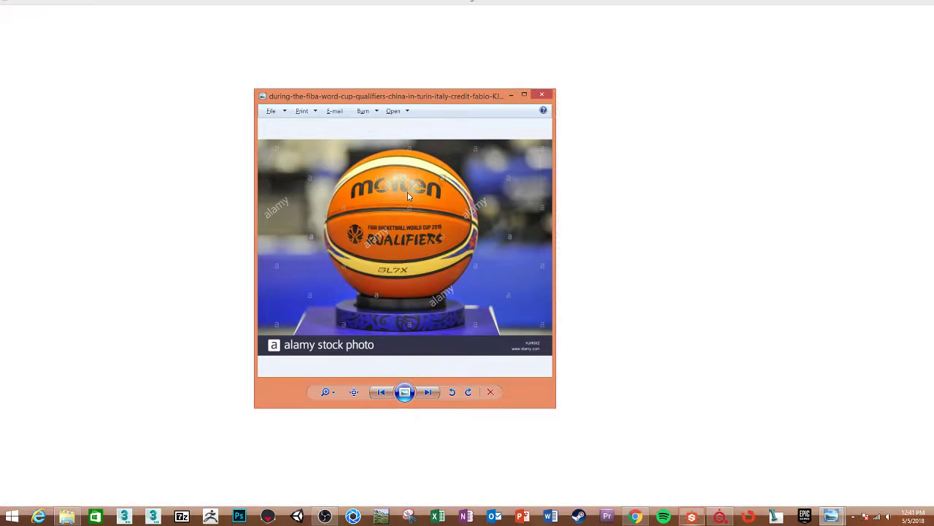
scroll(411, 194, "up", 3)
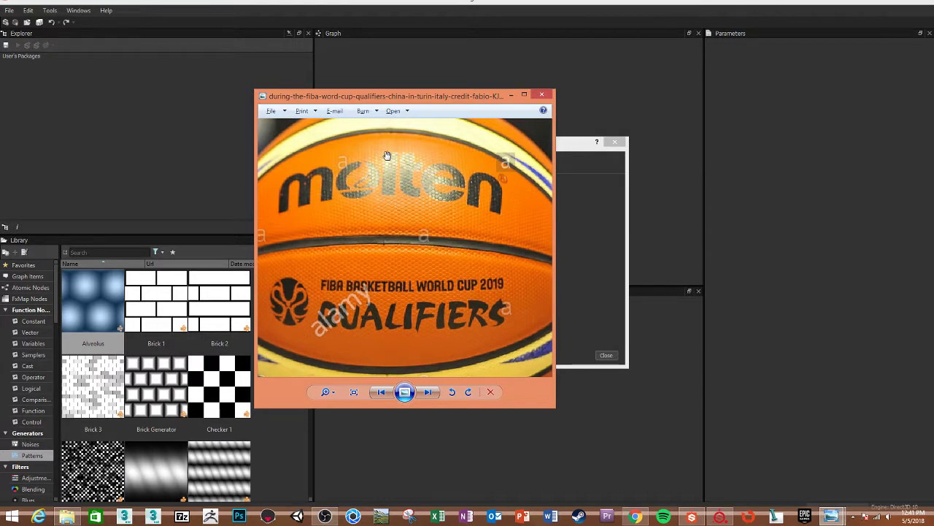
key("Right")
key("Right")
key("Right")
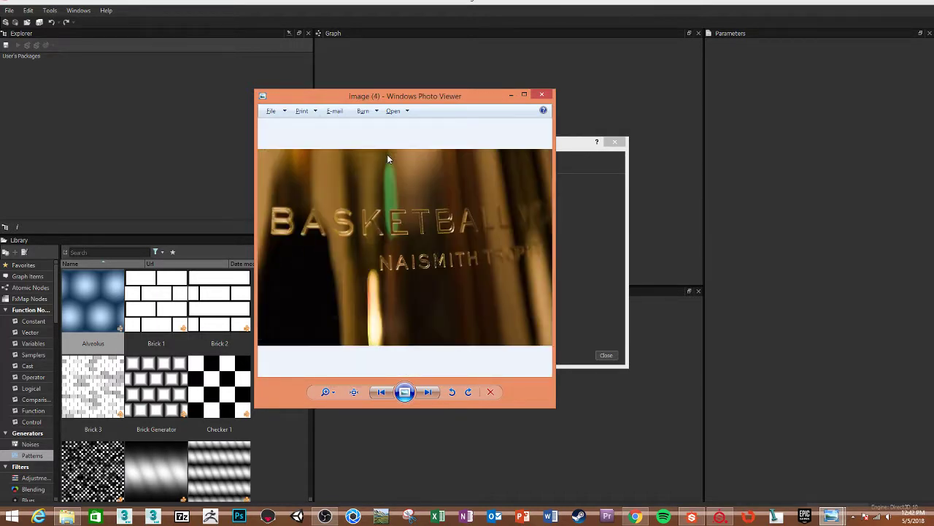
key("Right")
key("Right")
key("Right")
key("Right")
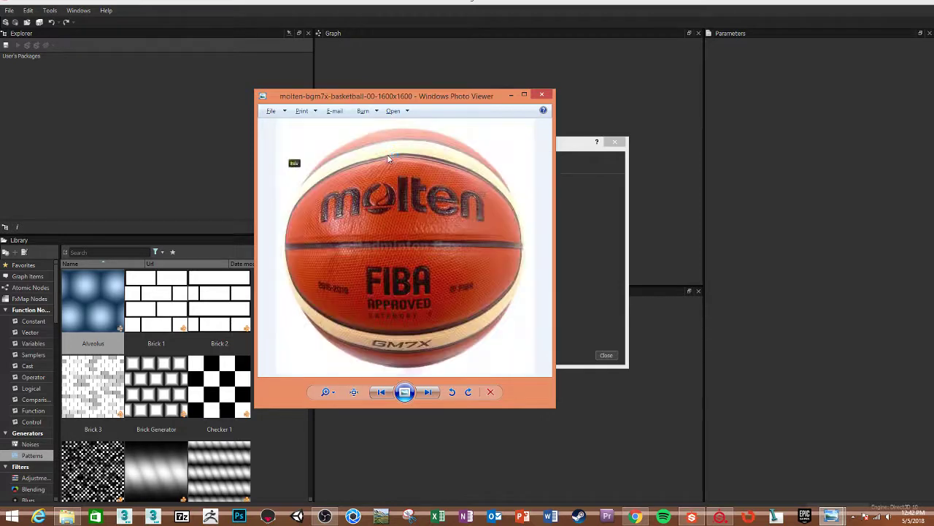
key("Right")
key("Right")
Close the photo viewer and create New_Graph from the Physically Based (Metallic/Roughness) template
key("alt+F4")
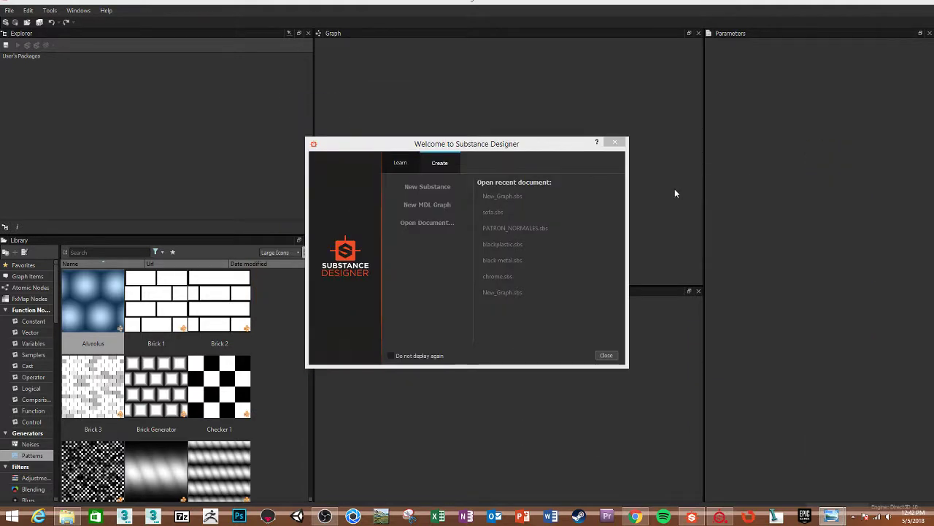
left_click(496, 177)
left_click(424, 188)
left_click(417, 191)
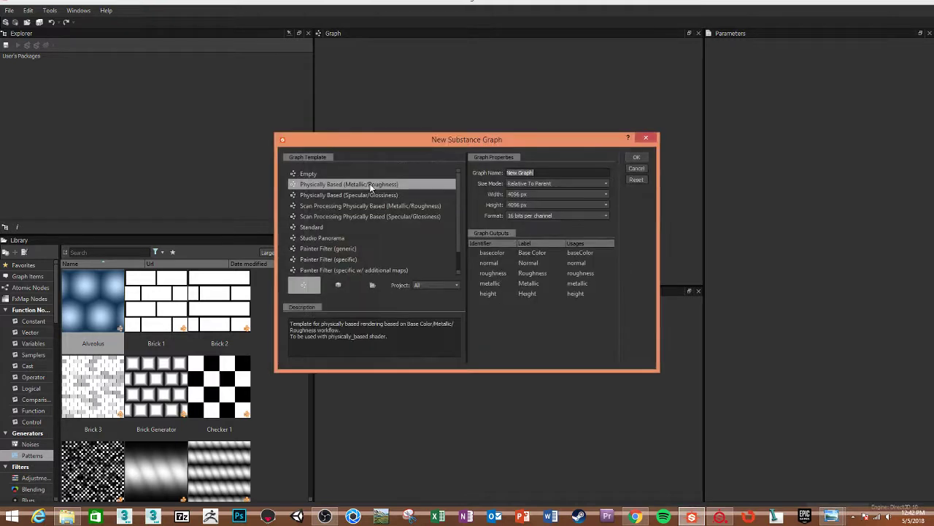
left_click(635, 159)
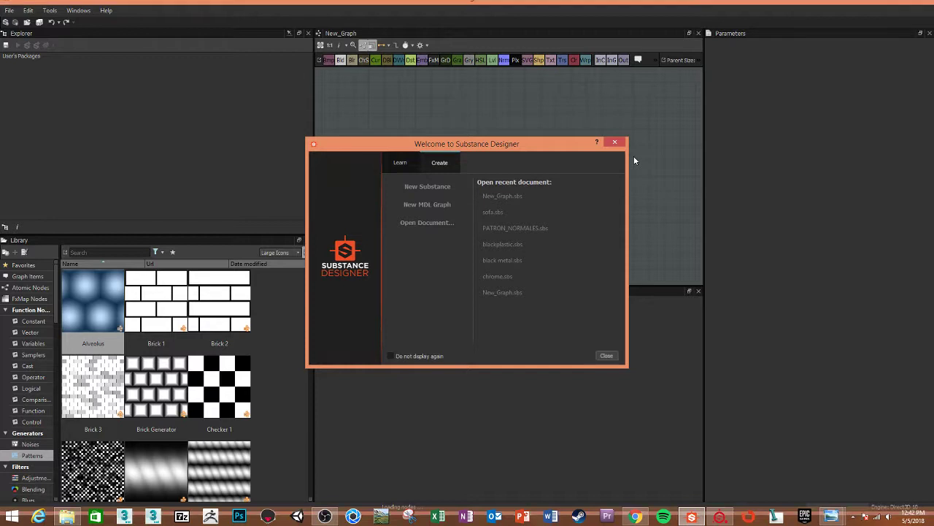
left_click(634, 160)
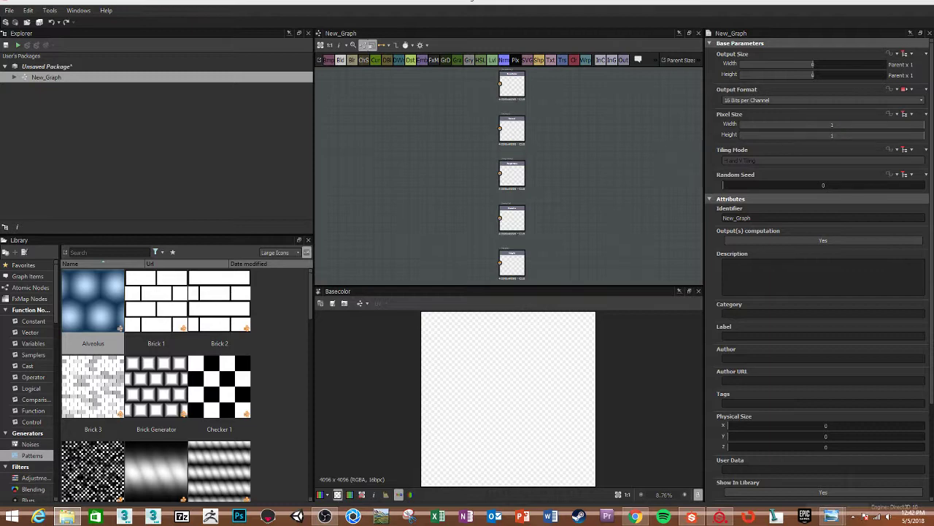
Select the logo JPGs in File Explorer, including Molten_1, the FIBA logos, GL7X, and Pression
left_click_drag(927, 112, 428, 104)
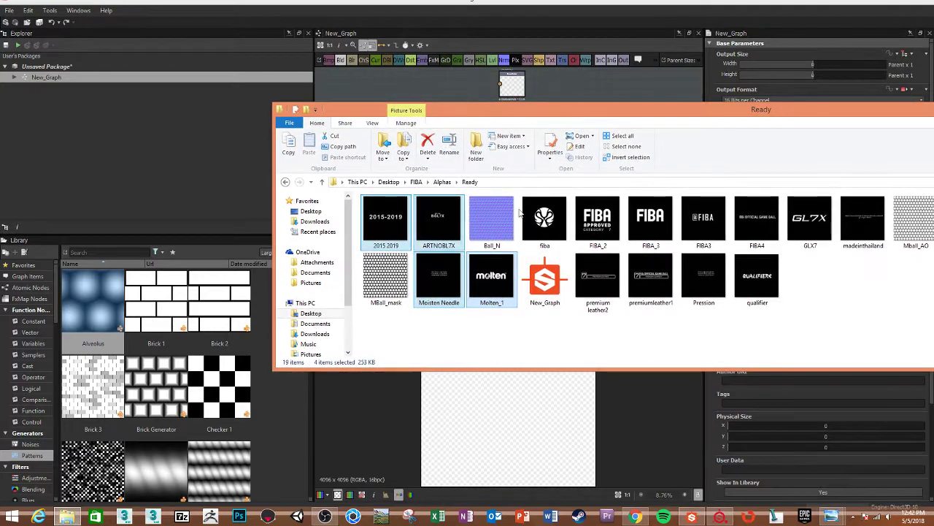
left_click(432, 228)
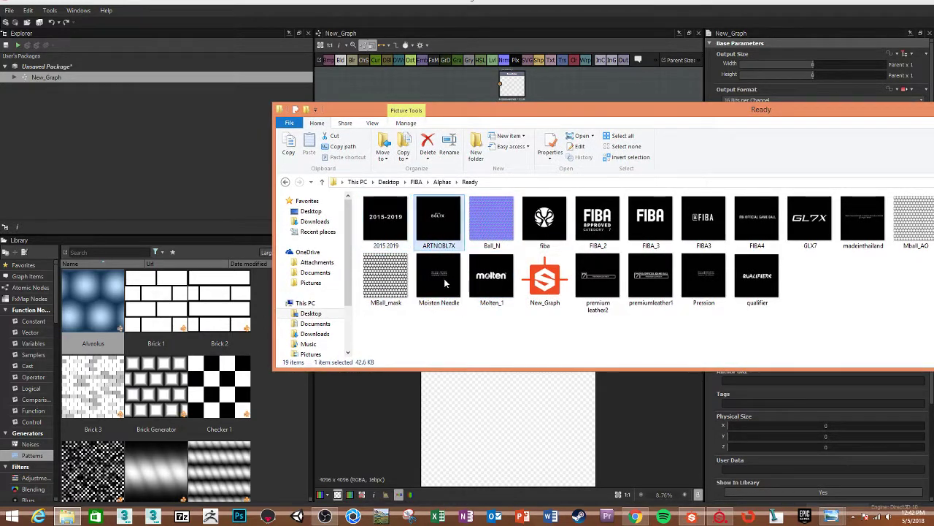
left_click(442, 278)
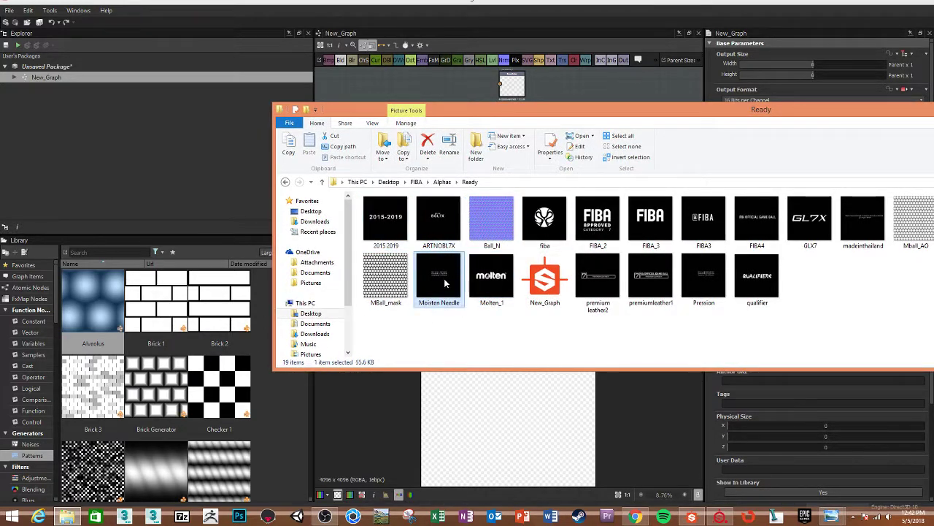
left_click(486, 284, "ctrl")
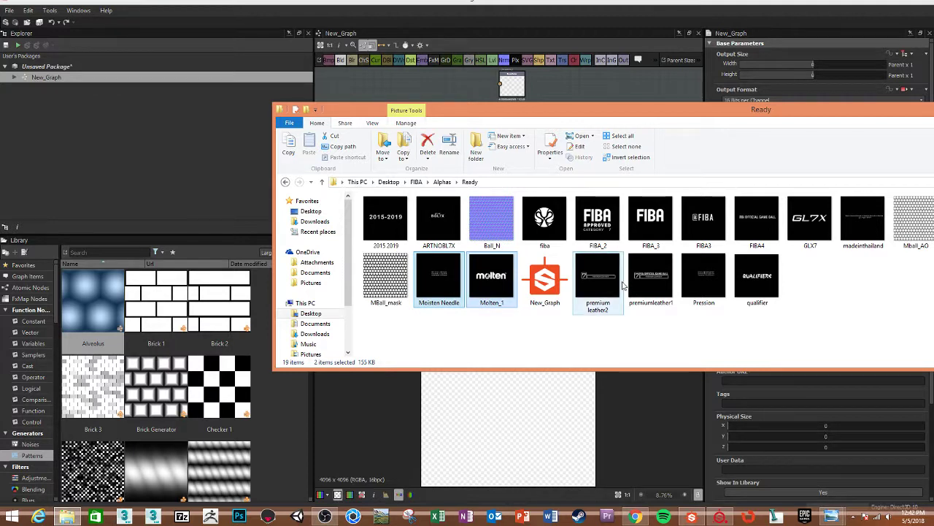
left_click(592, 222, "ctrl")
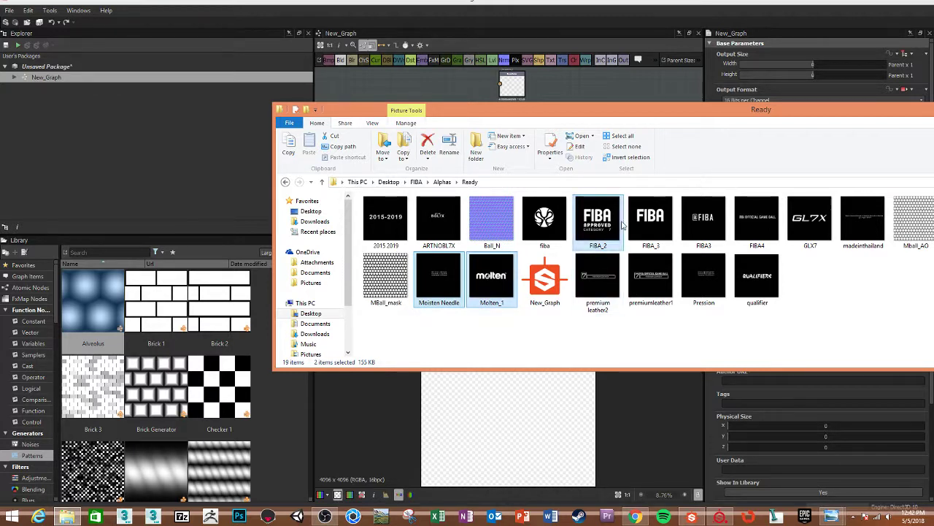
left_click(642, 222, "ctrl")
left_click(697, 221, "ctrl")
left_click(753, 222, "ctrl")
left_click(809, 223, "ctrl")
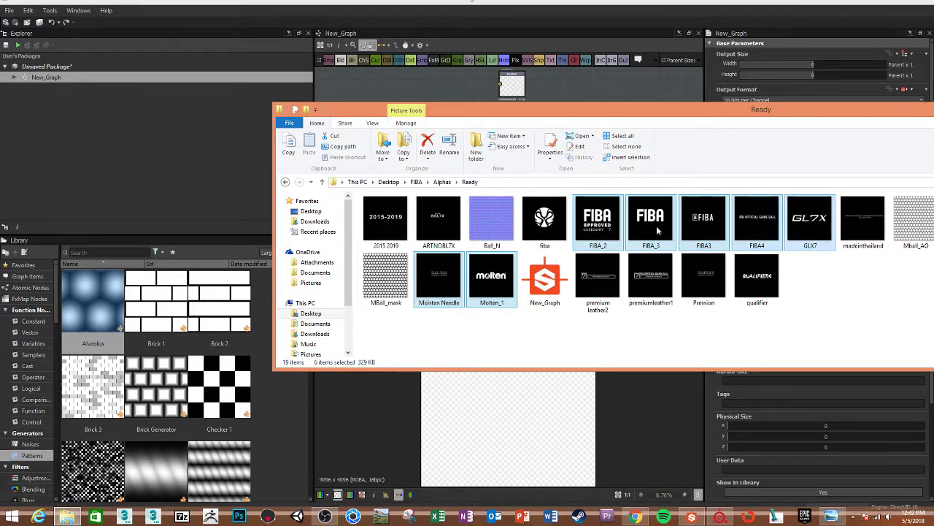
left_click(862, 223, "ctrl")
left_click(544, 222, "ctrl")
left_click(445, 219, "ctrl")
left_click(393, 223, "ctrl")
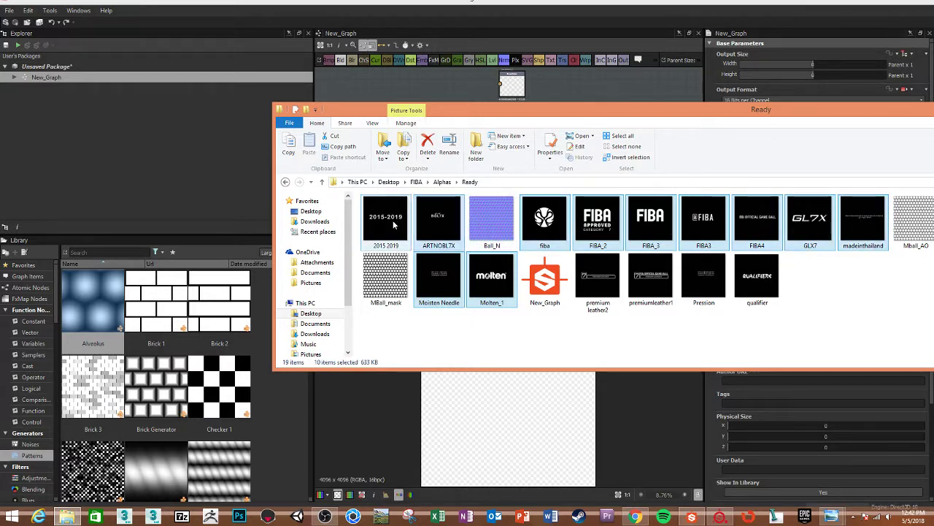
left_click(757, 277, "ctrl")
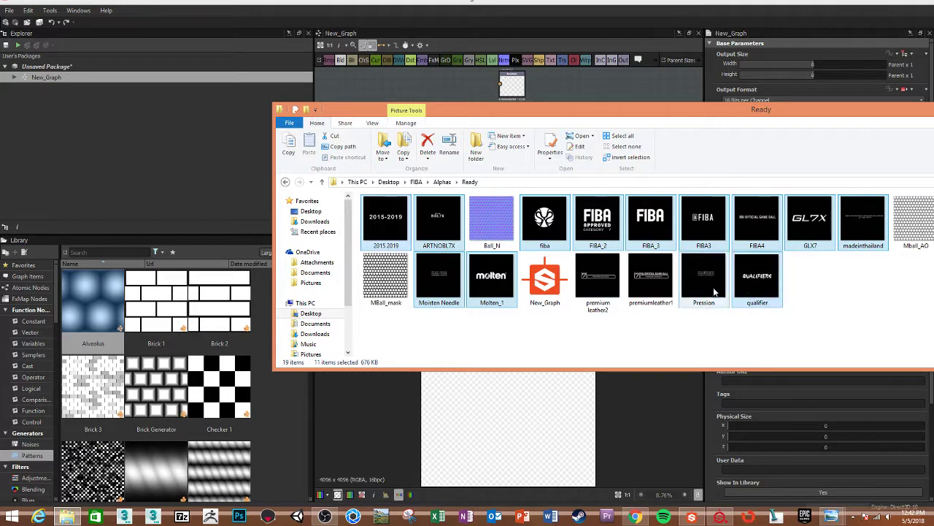
left_click(712, 291, "ctrl")
left_click(604, 289, "ctrl")
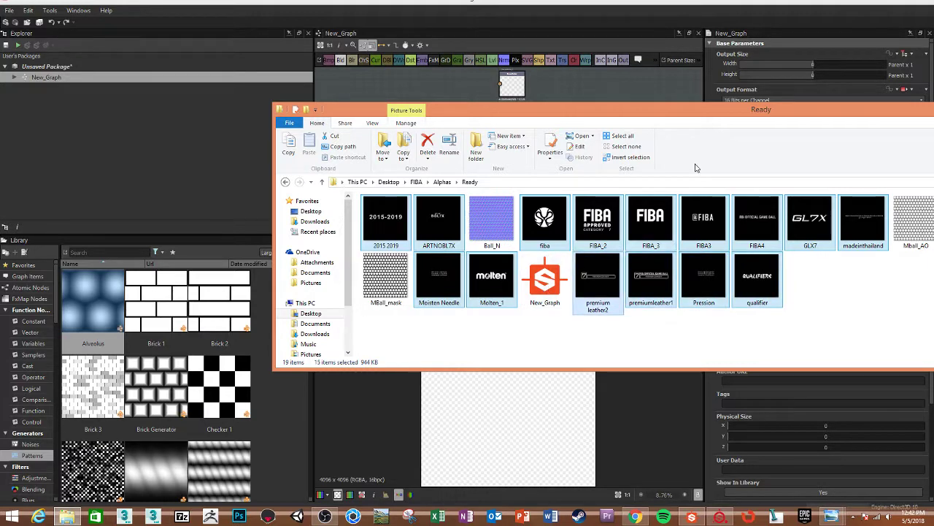
Drop the selected images onto the graph and import them all as package resources
left_click_drag(714, 114, 930, 151)
left_click_drag(529, 147, 927, 167)
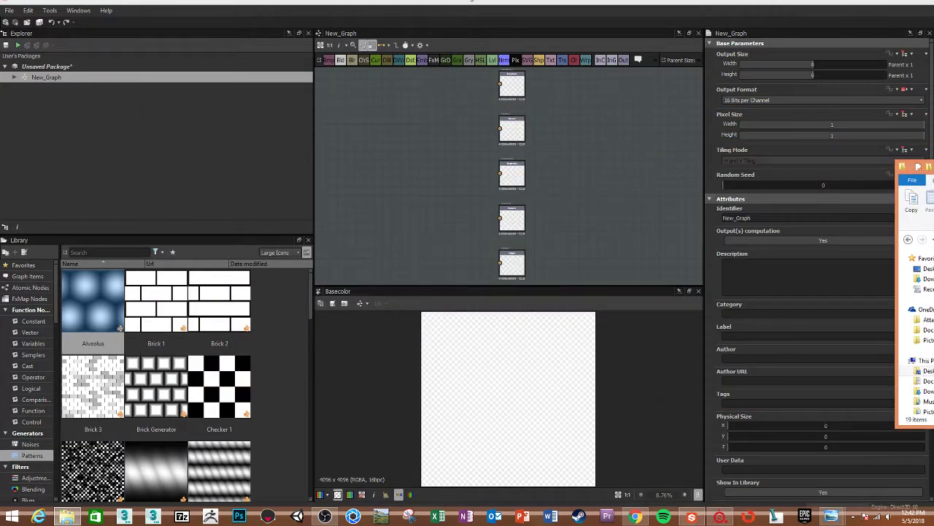
left_click_drag(927, 219, 394, 155)
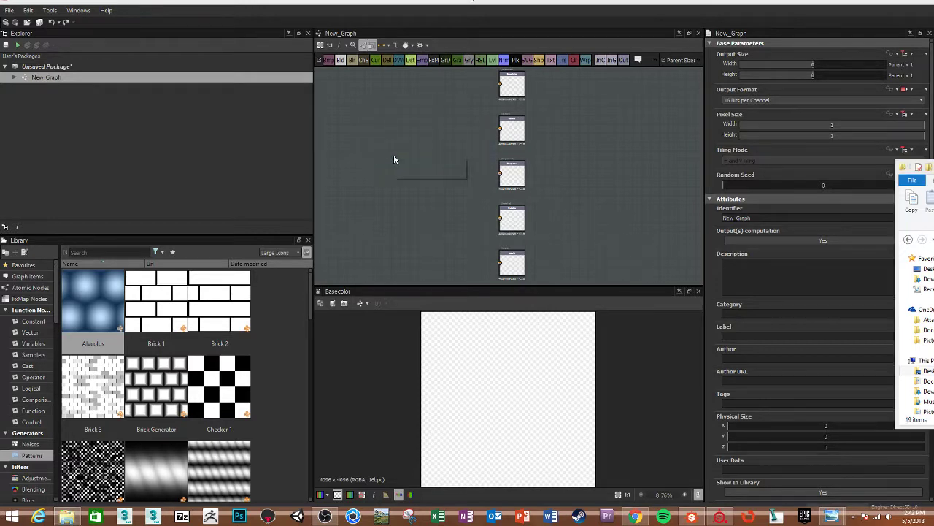
left_click(420, 163)
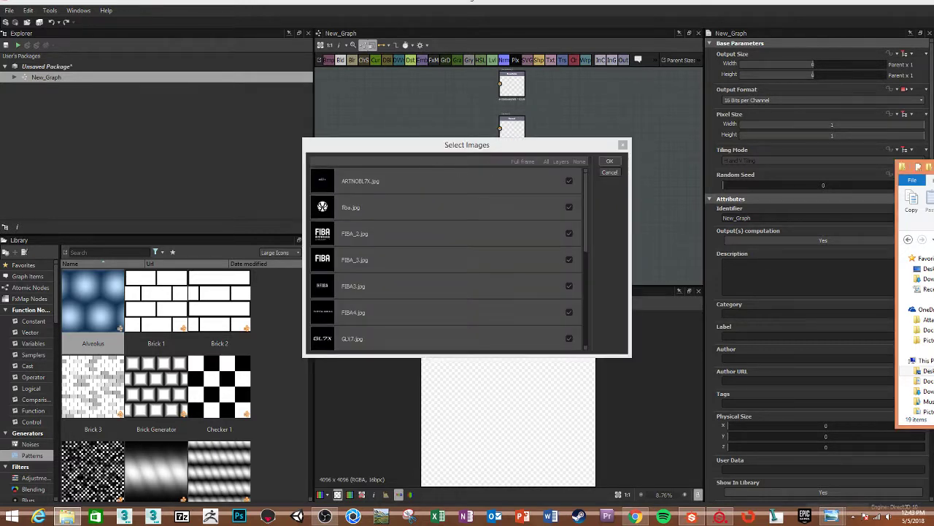
left_click(609, 162)
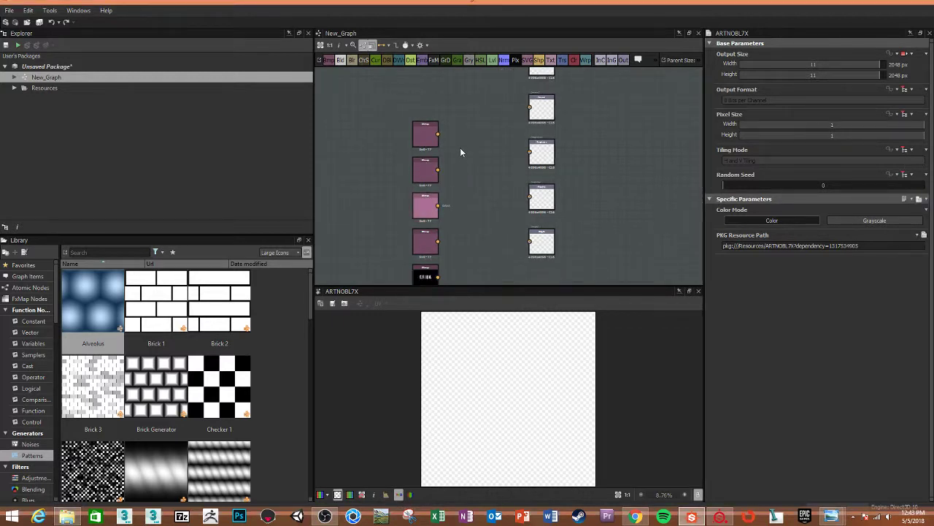
Zoom out and shift the column of imported image nodes to the left
scroll(460, 152, "down", 1)
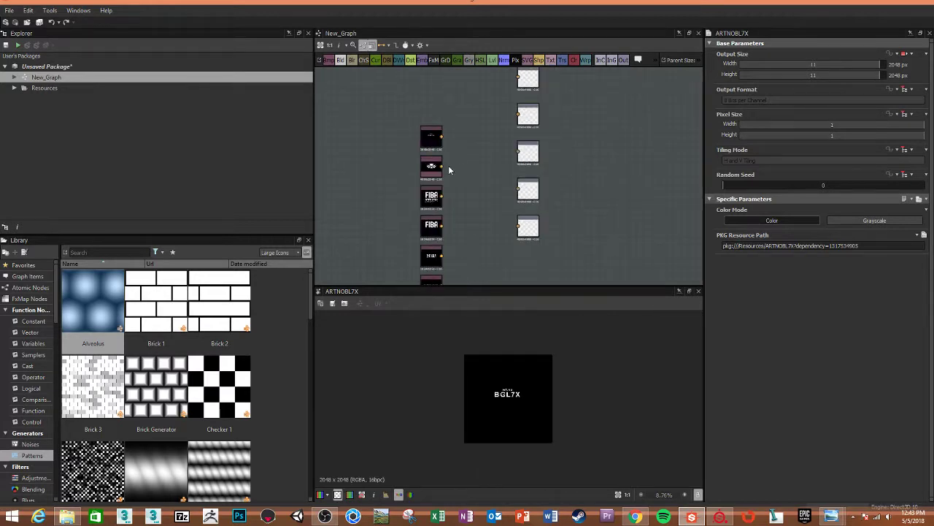
scroll(468, 143, "down", 1)
scroll(472, 141, "down", 1)
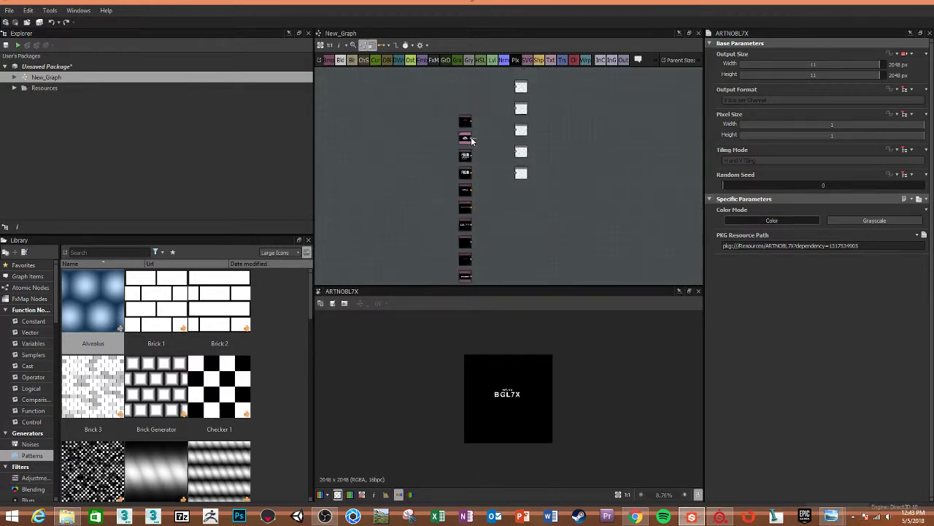
scroll(460, 132, "down", 1)
scroll(426, 113, "down", 1)
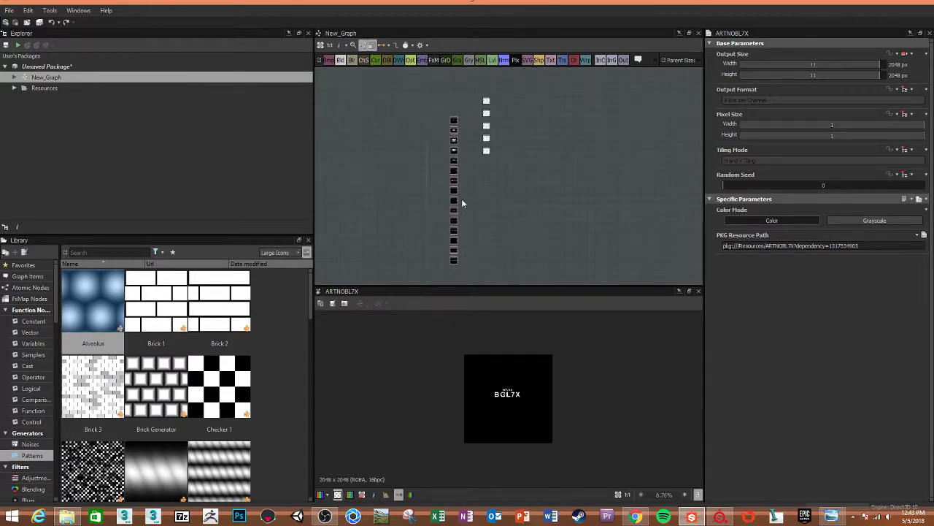
left_click_drag(454, 150, 365, 132)
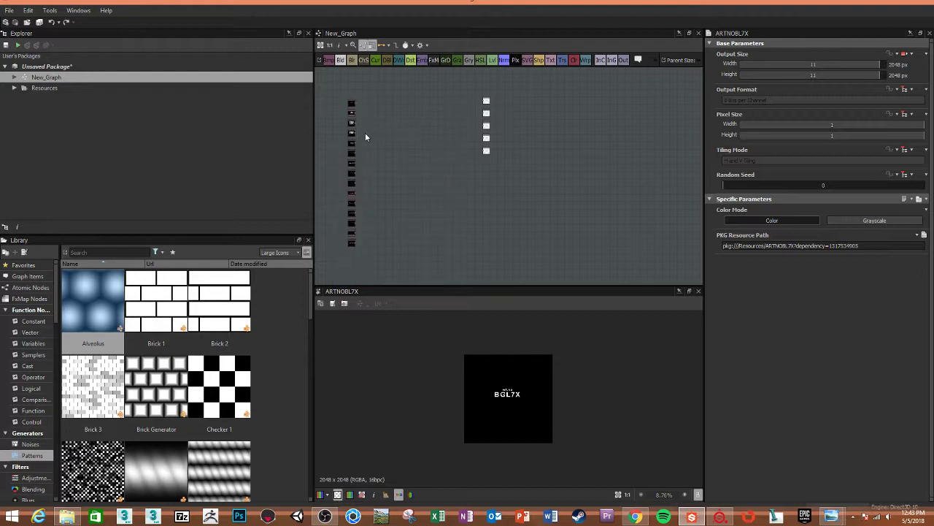
scroll(344, 131, "up", 3)
scroll(360, 145, "up", 1)
scroll(380, 168, "down", 1)
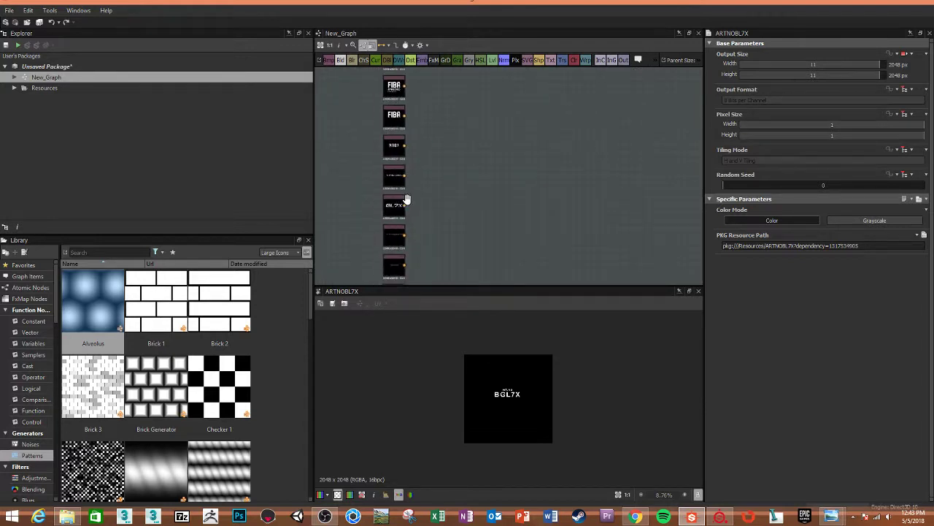
scroll(406, 204, "down", 1)
Pull the Molten_1 bitmap node out of the column, zoom in, and call up the node list
left_click(402, 234)
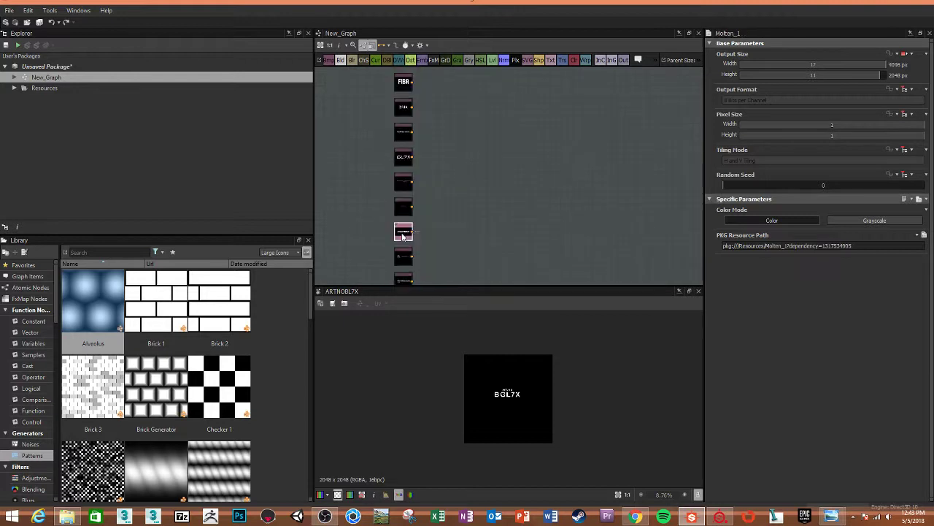
scroll(402, 235, "down", 2)
left_click_drag(400, 229, 489, 111)
scroll(491, 110, "up", 3)
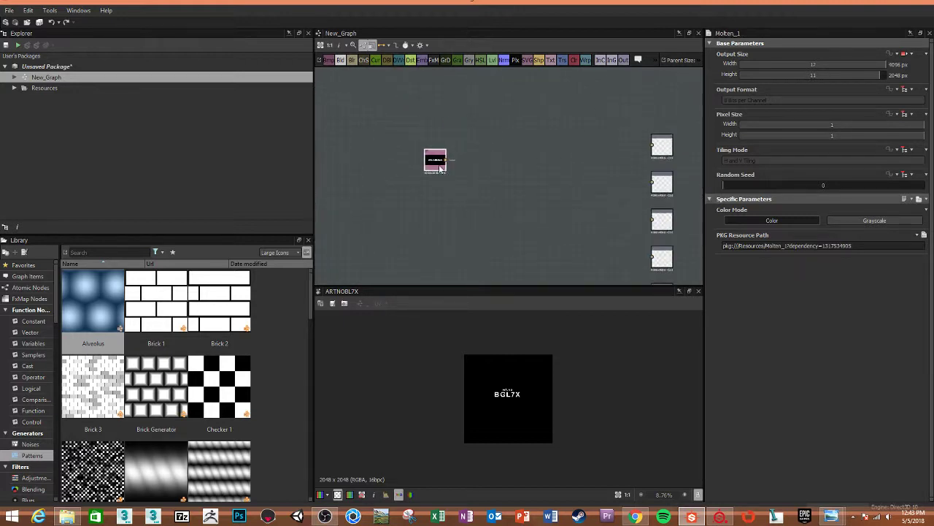
scroll(440, 167, "up", 1)
scroll(434, 167, "up", 1)
scroll(427, 167, "up", 3)
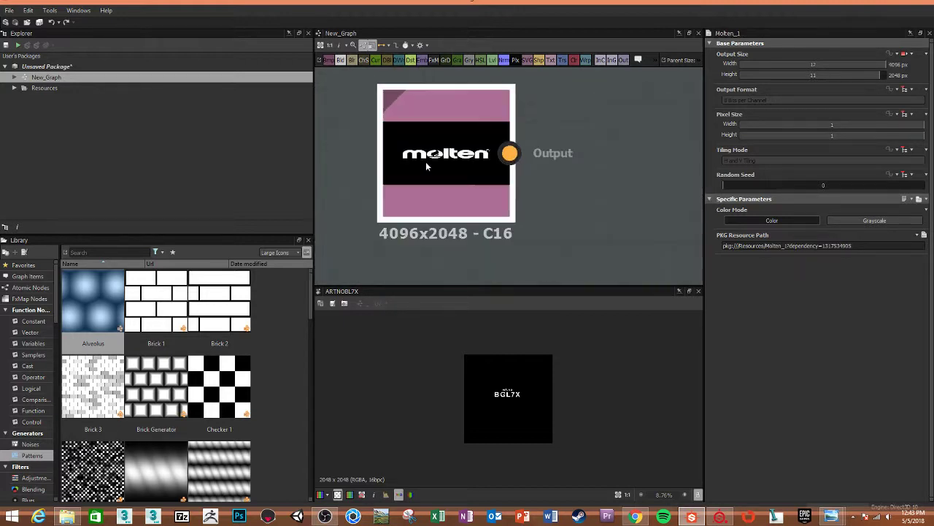
scroll(436, 181, "up", 1)
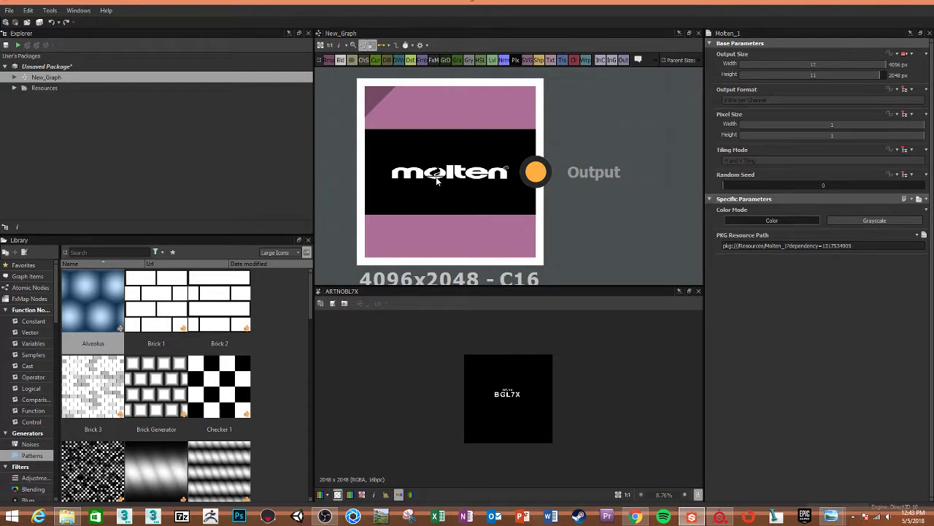
scroll(436, 181, "down", 1)
left_click_drag(493, 174, 486, 177)
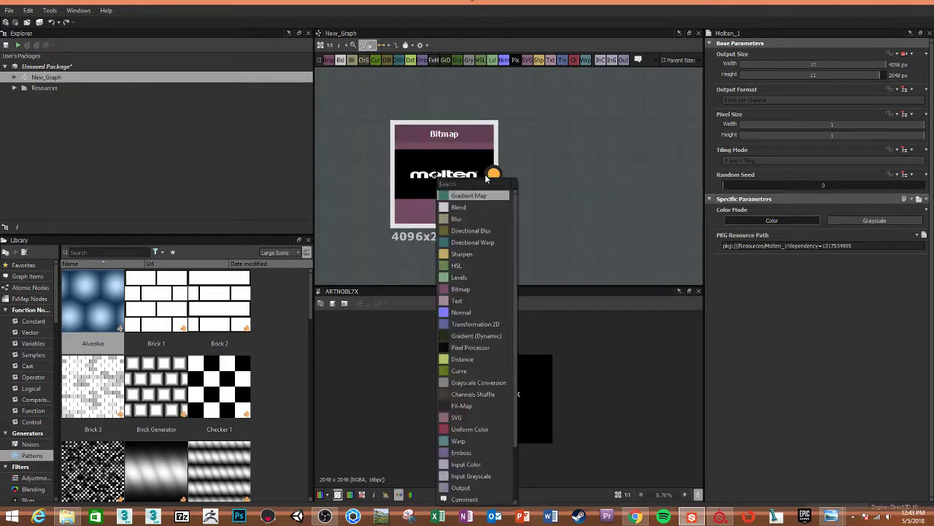
left_click(527, 143)
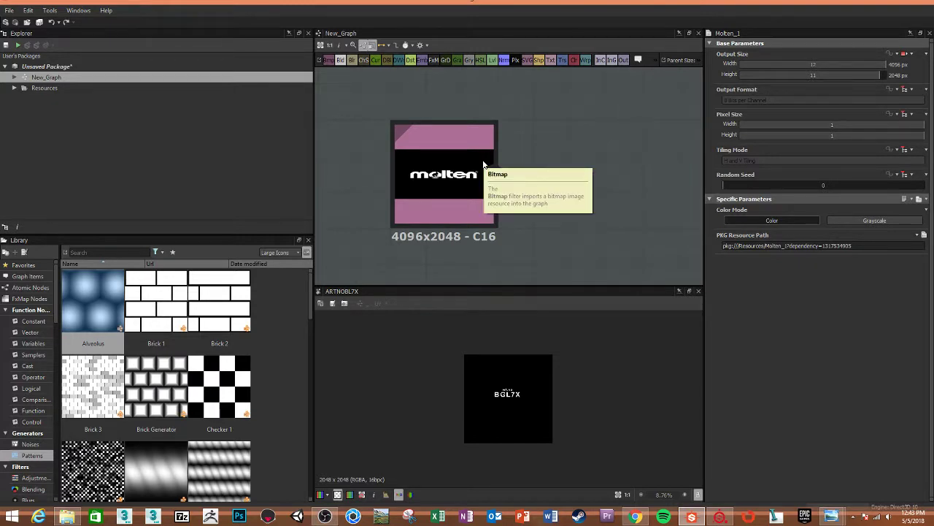
left_click_drag(485, 165, 482, 164)
Add an Invert node and wire the Molten bitmap output into its Color input
type("normal")
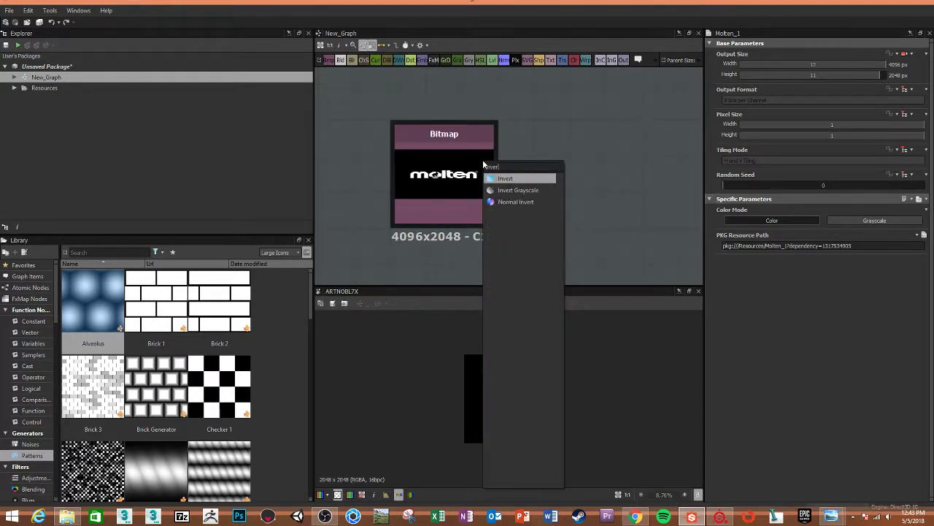
key("Escape")
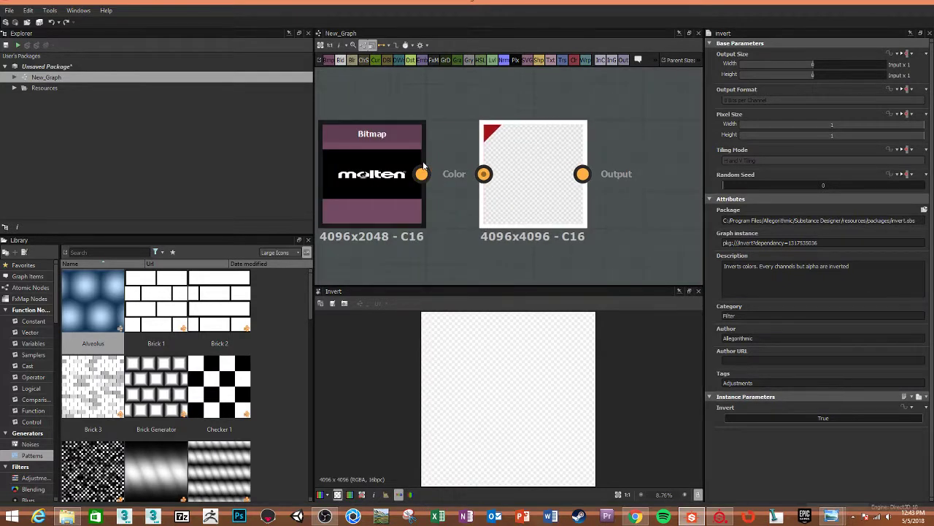
left_click_drag(481, 178, 484, 174)
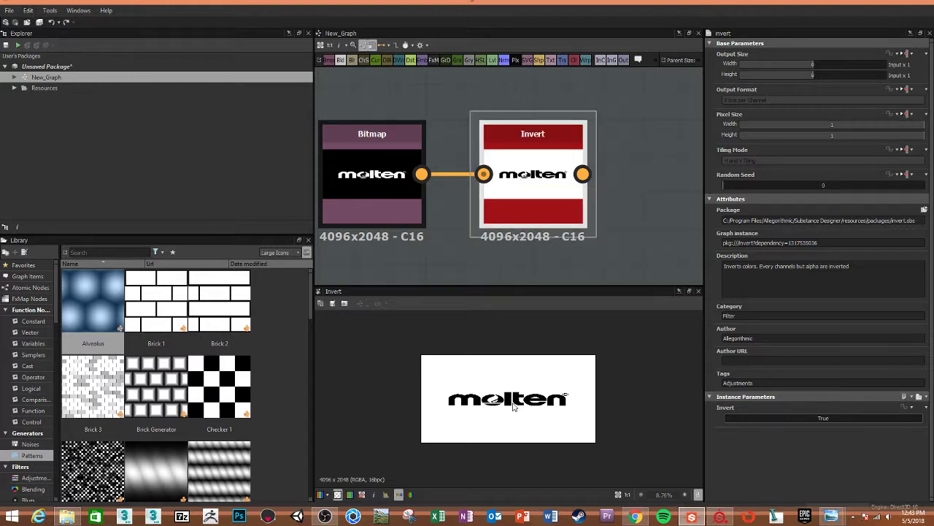
scroll(509, 407, "down", 2)
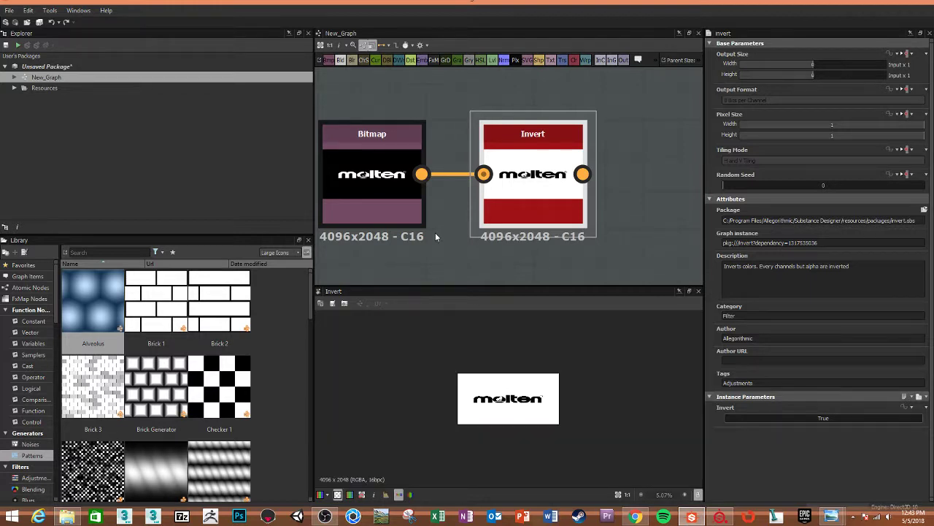
scroll(507, 230, "down", 2)
scroll(507, 230, "down", 2)
middle_click_drag(507, 231, 530, 198)
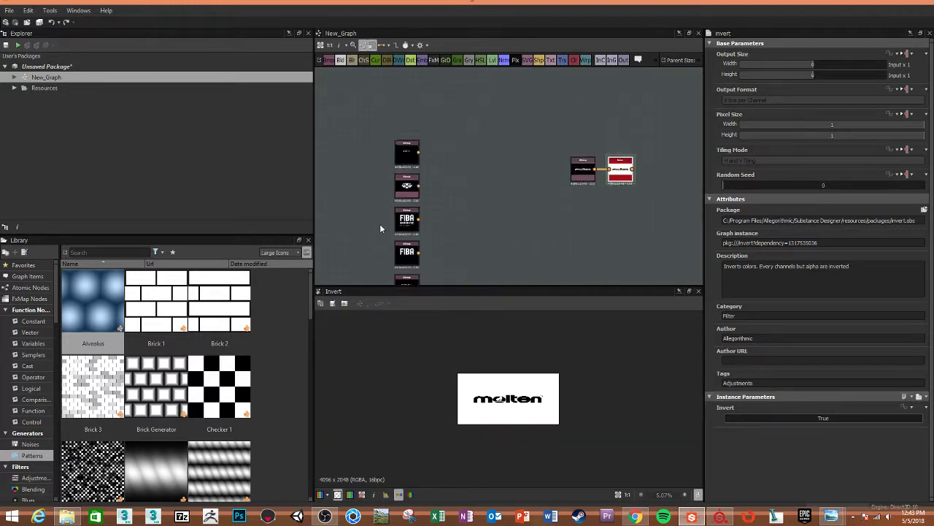
scroll(534, 180, "up", 1)
Undo recent graph edits and add an Invert node after the logo image
key("ctrl+z")
key("ctrl+z")
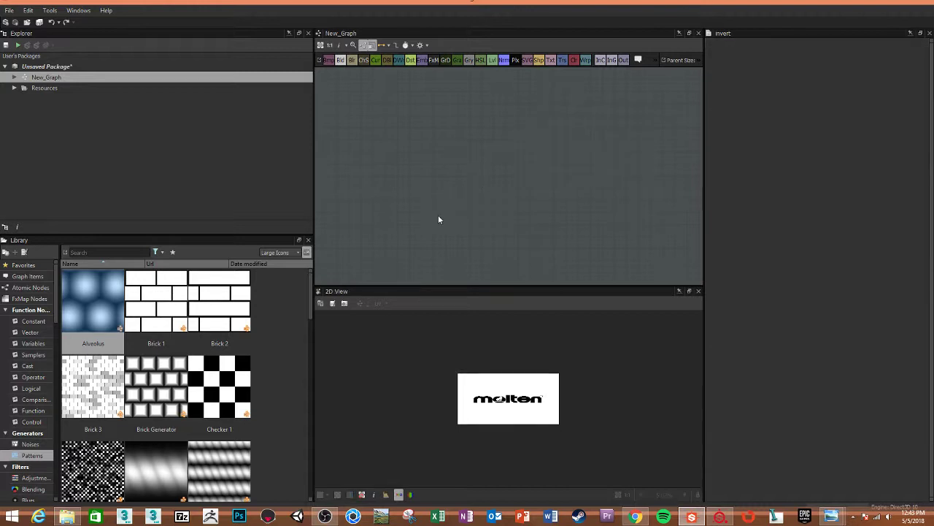
key("ctrl+z")
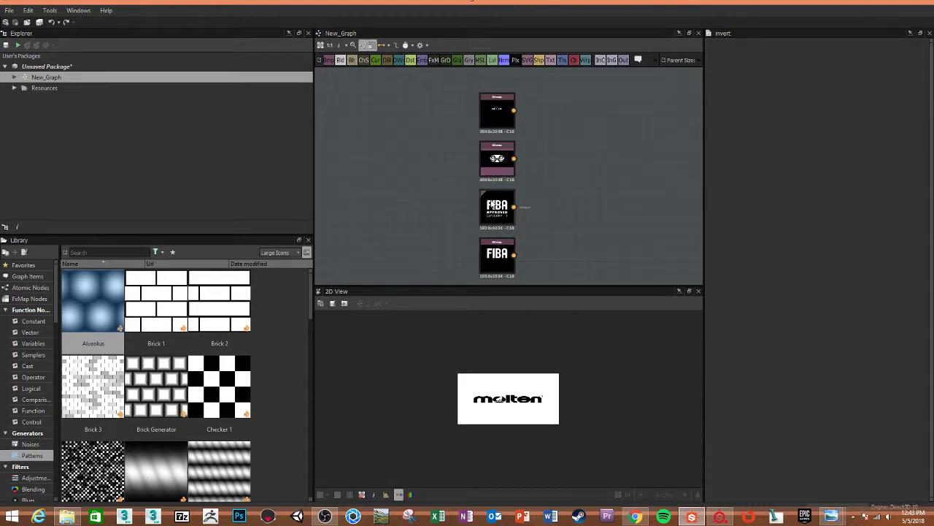
key("ctrl+z")
key("ctrl+z")
key("ctrl+z")
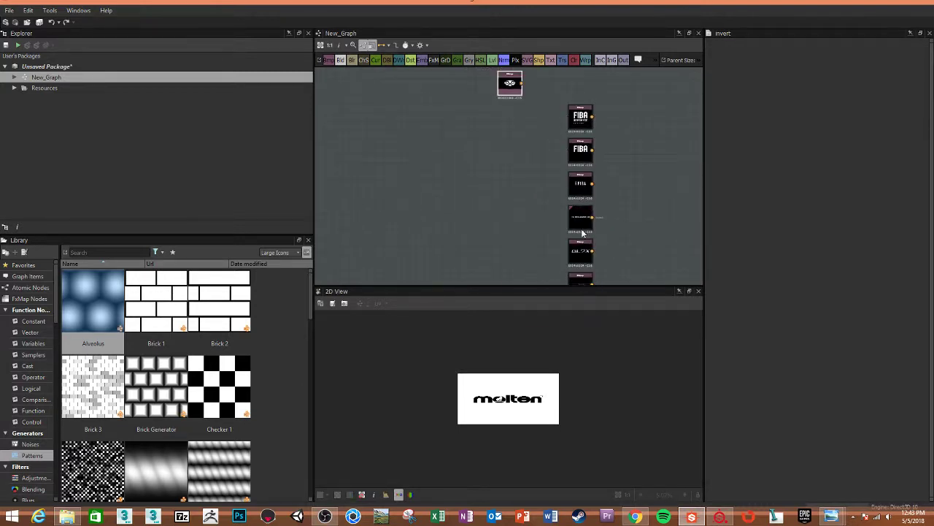
key("ctrl+z")
key("ctrl+z")
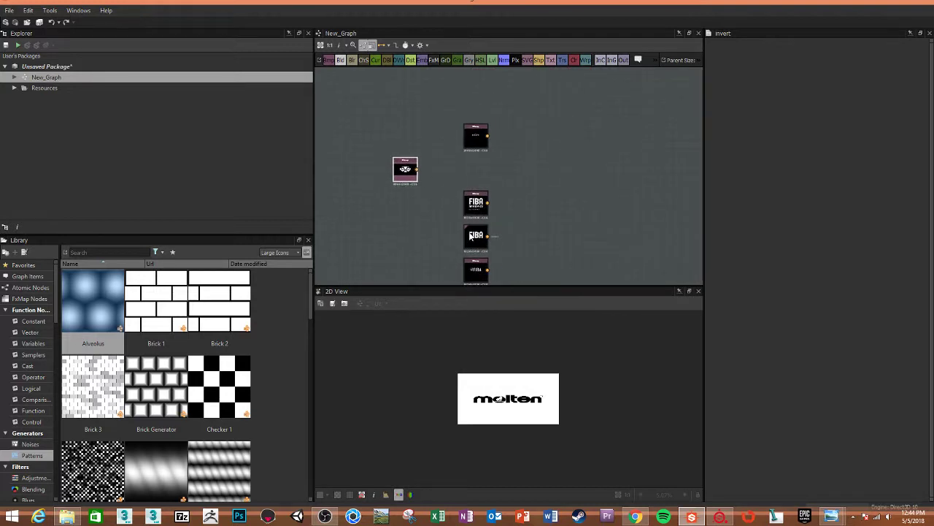
key("ctrl+z")
key("ctrl+z")
scroll(440, 197, "up", 5)
key("space")
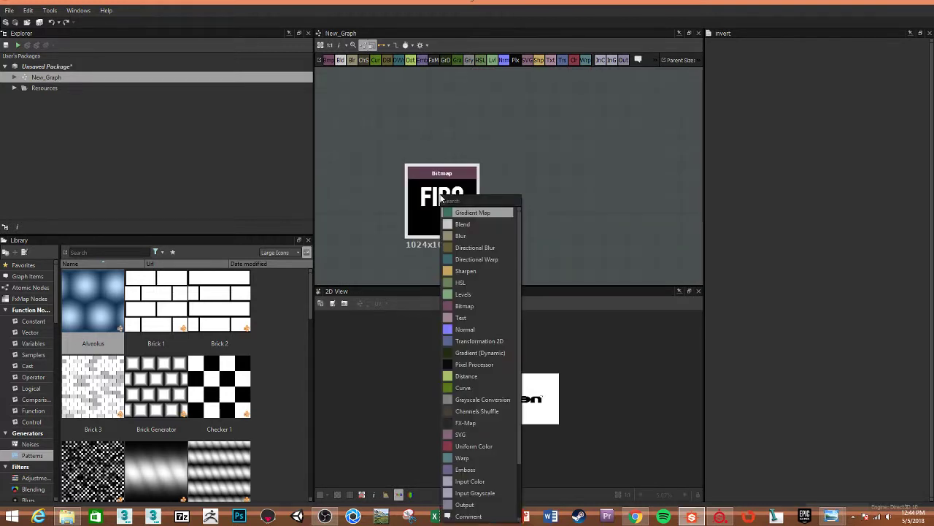
type("inv")
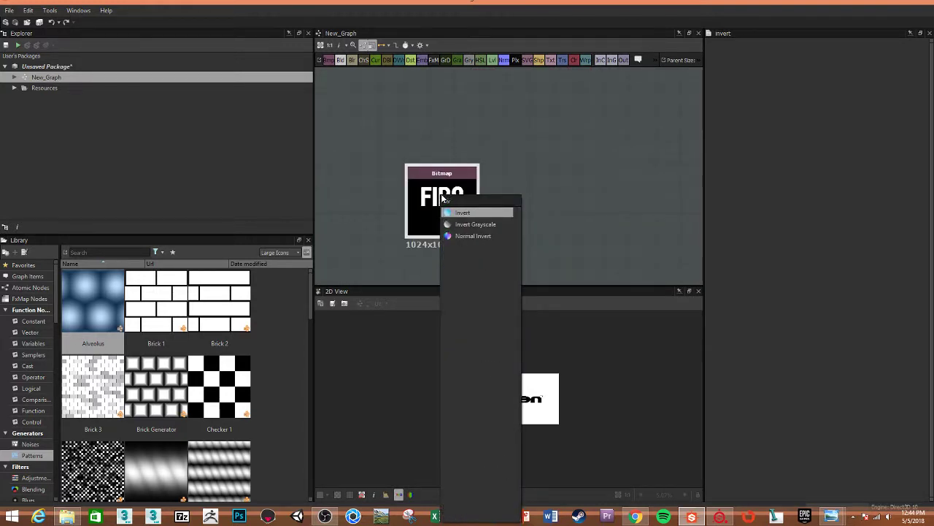
key("Return")
key("f")
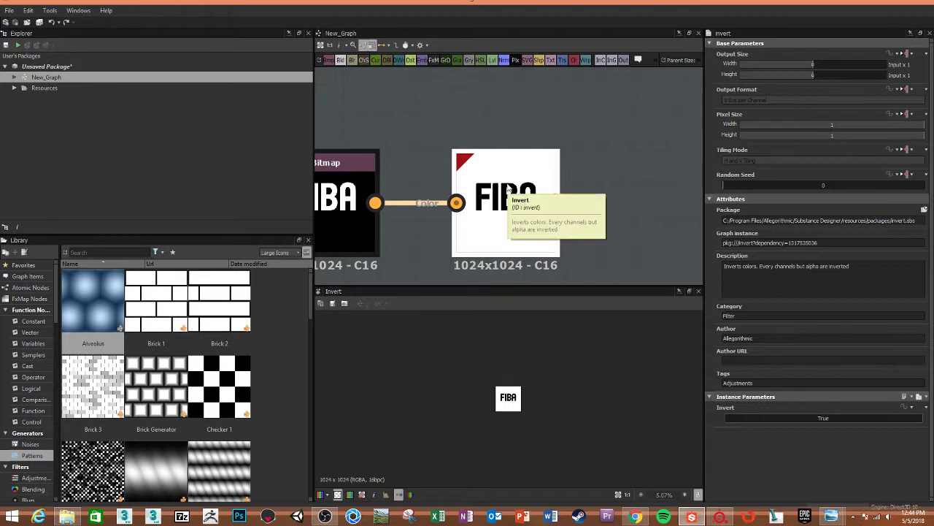
Add a Blur HQ node after Invert, deleting a plain Blur node added by mistake
key("space")
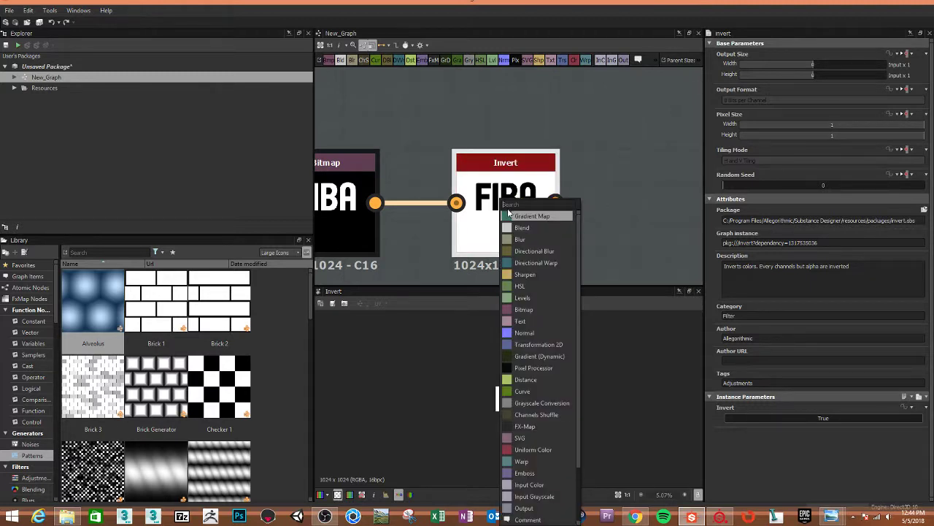
type("blur")
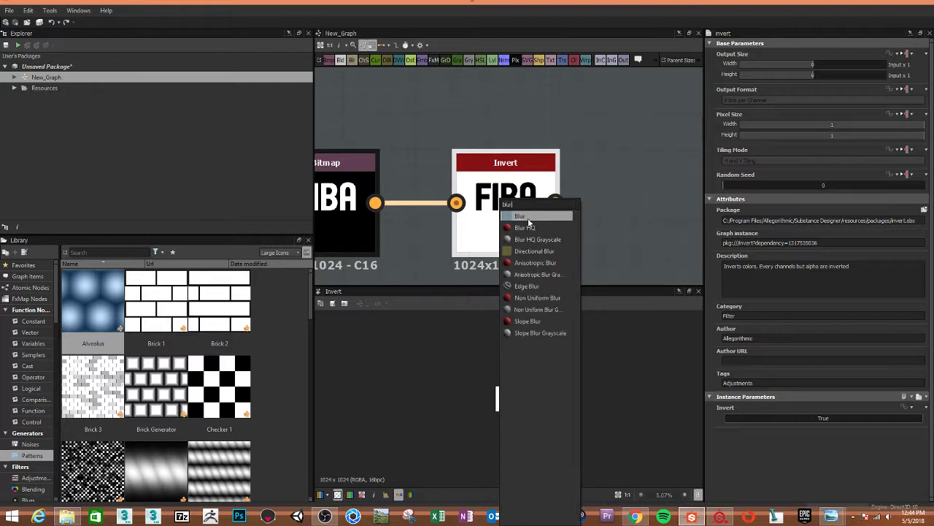
left_click(530, 223)
middle_click_drag(529, 222, 431, 202)
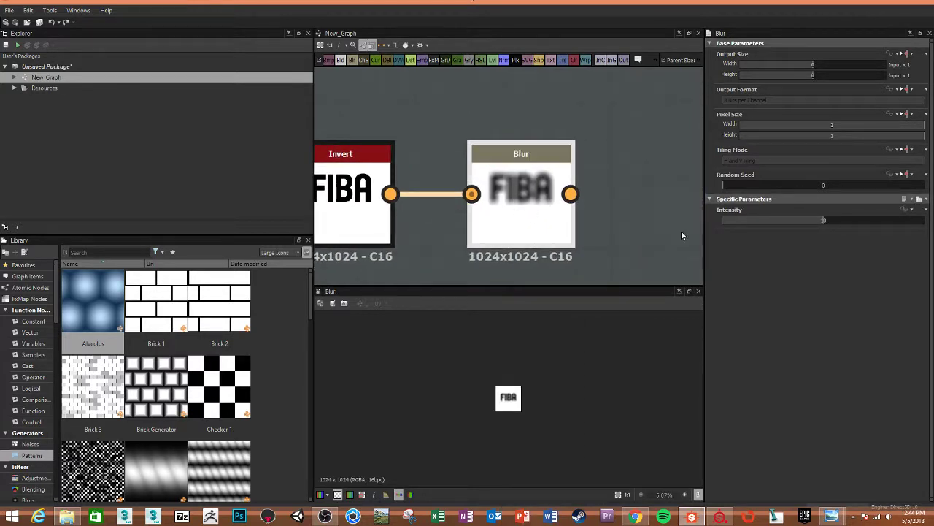
key("Delete")
left_click(365, 208)
key("space")
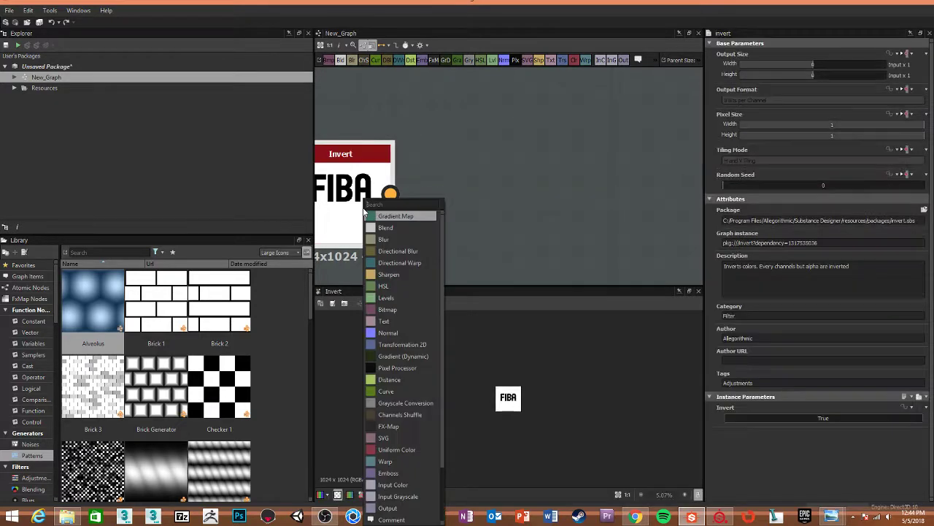
type("blur")
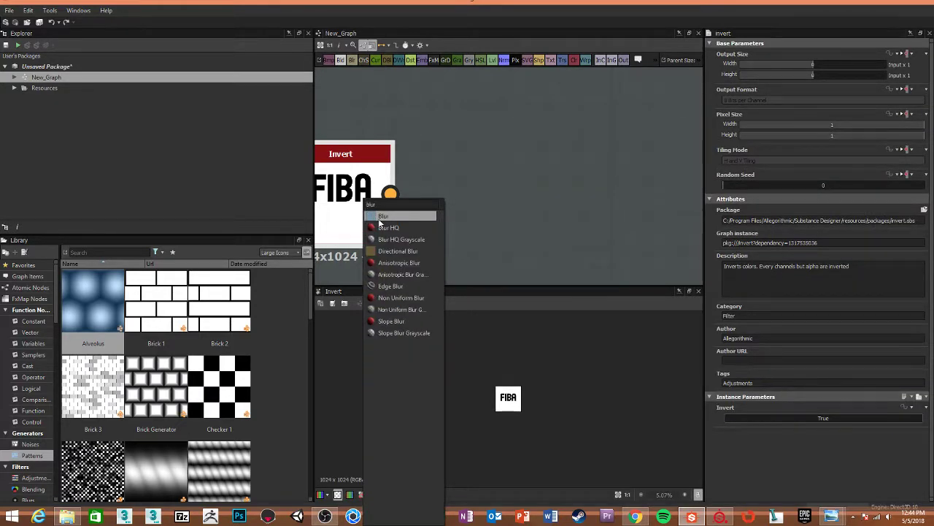
left_click(388, 229)
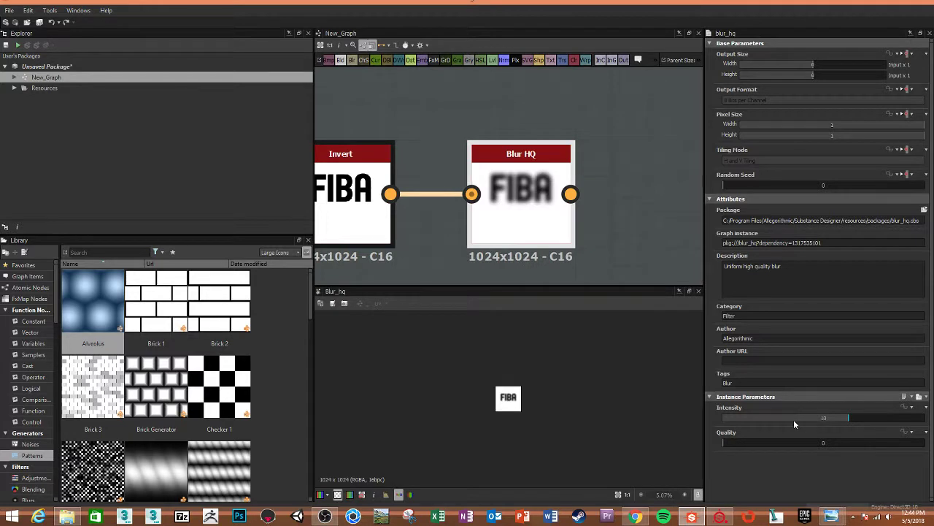
Adjust the Blur HQ Intensity slider through several values until it settles at 2.16
left_click_drag(773, 416, 749, 417)
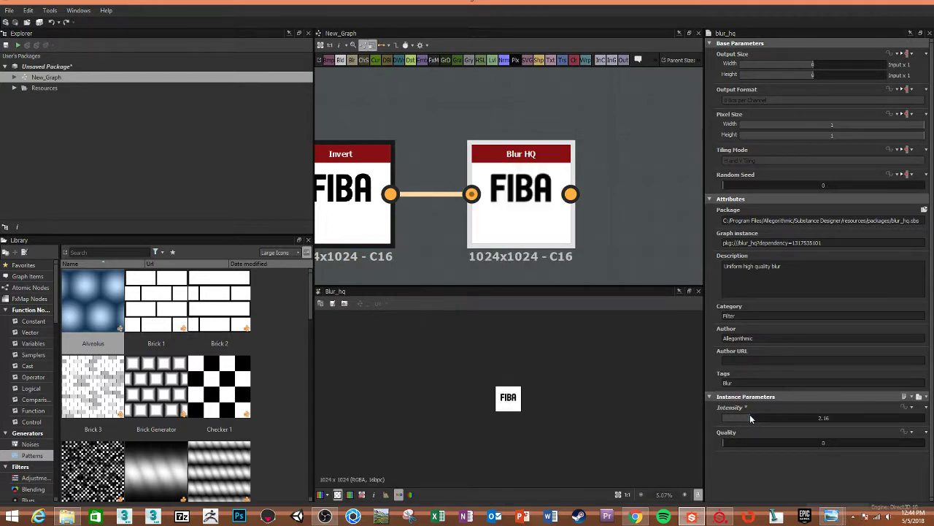
scroll(487, 415, "up", 3)
scroll(487, 414, "up", 4)
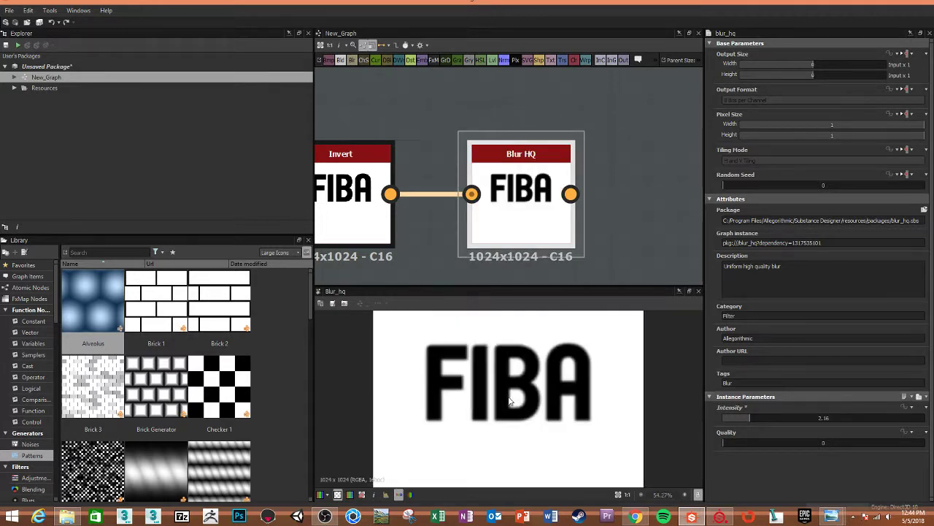
scroll(520, 375, "up", 3)
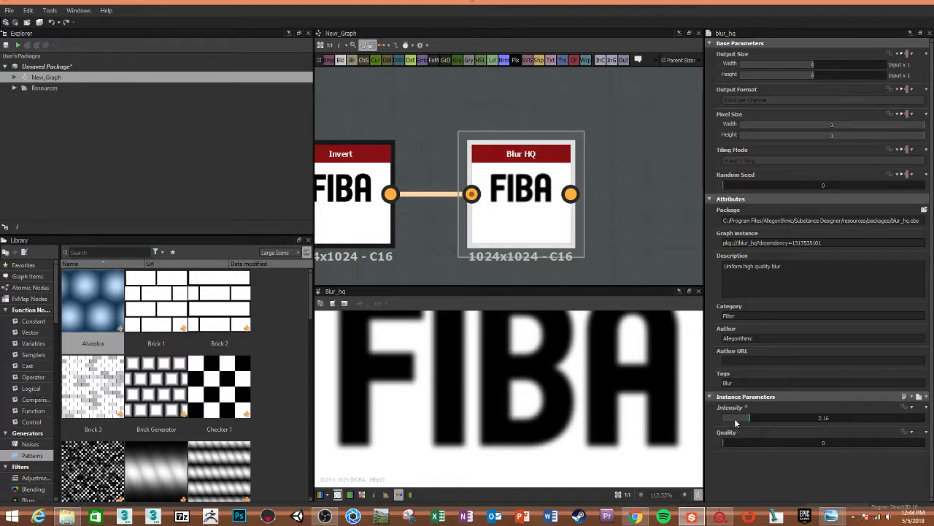
left_click(735, 417)
left_click_drag(734, 419, 739, 419)
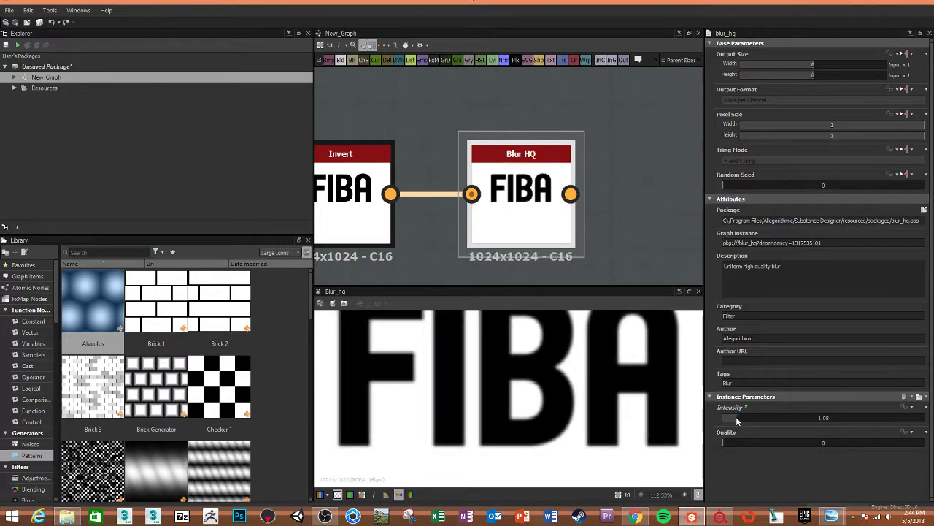
left_click_drag(738, 416, 927, 451)
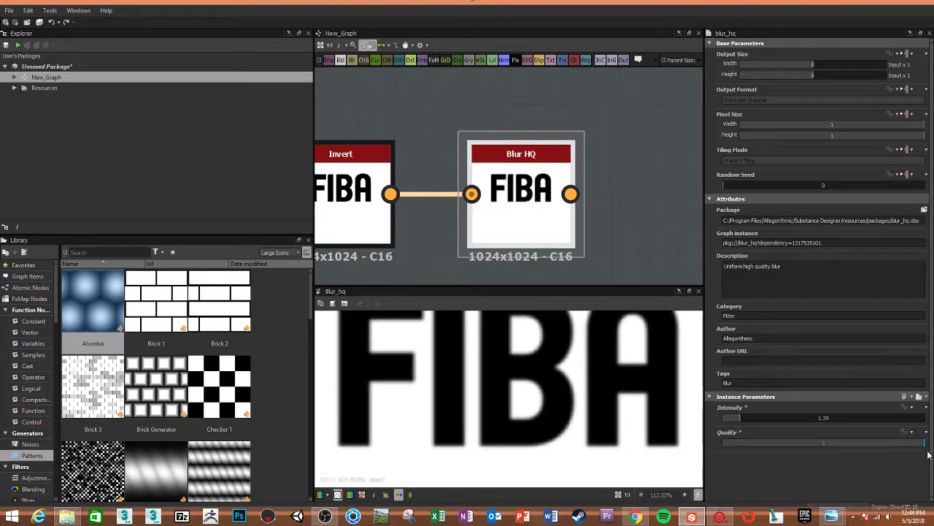
scroll(562, 380, "up", 4)
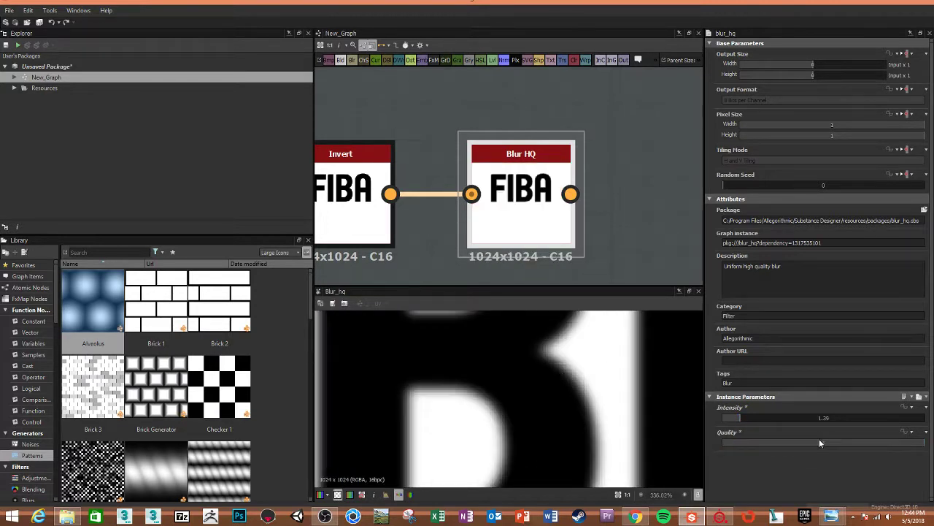
left_click_drag(743, 419, 752, 421)
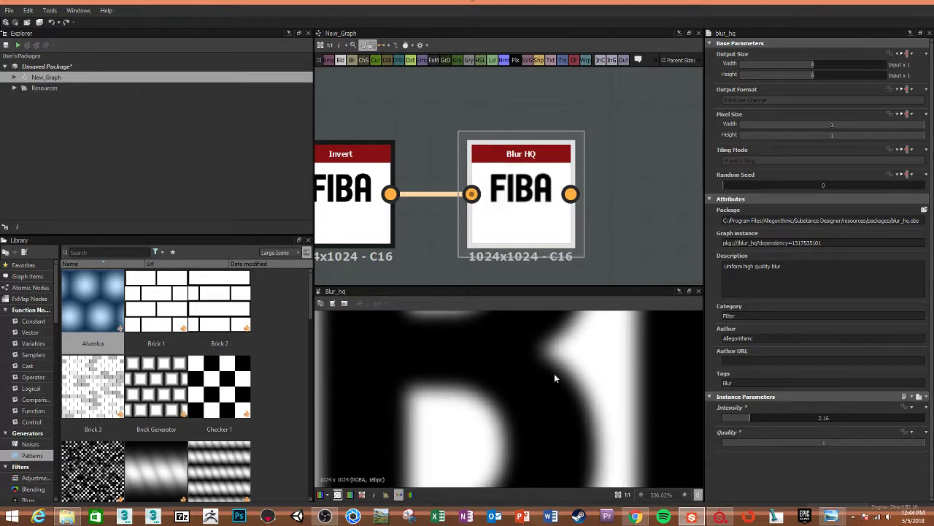
scroll(545, 375, "down", 3)
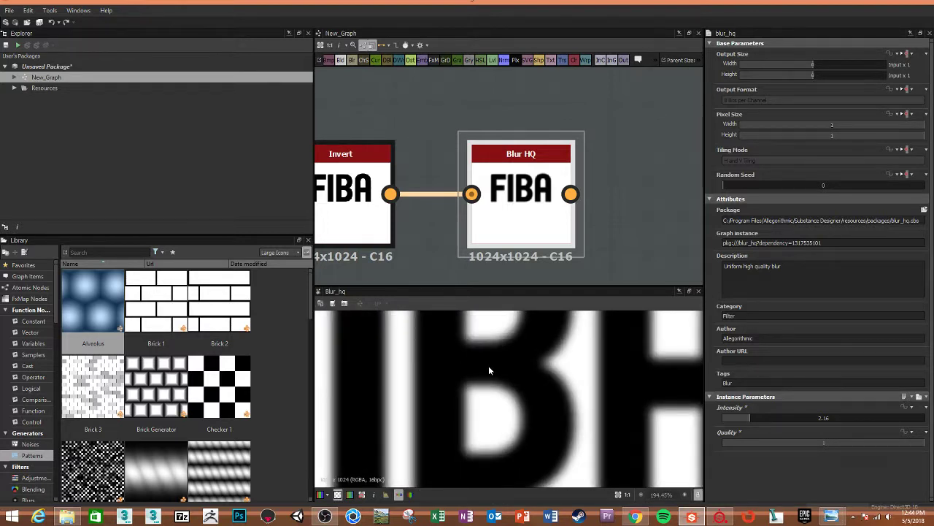
scroll(489, 369, "down", 3)
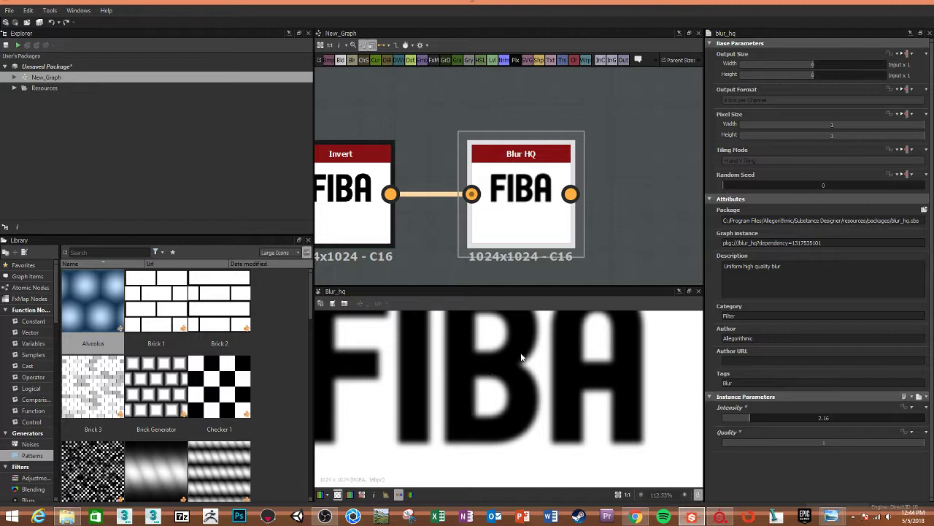
middle_click_drag(561, 222, 451, 214)
key("space")
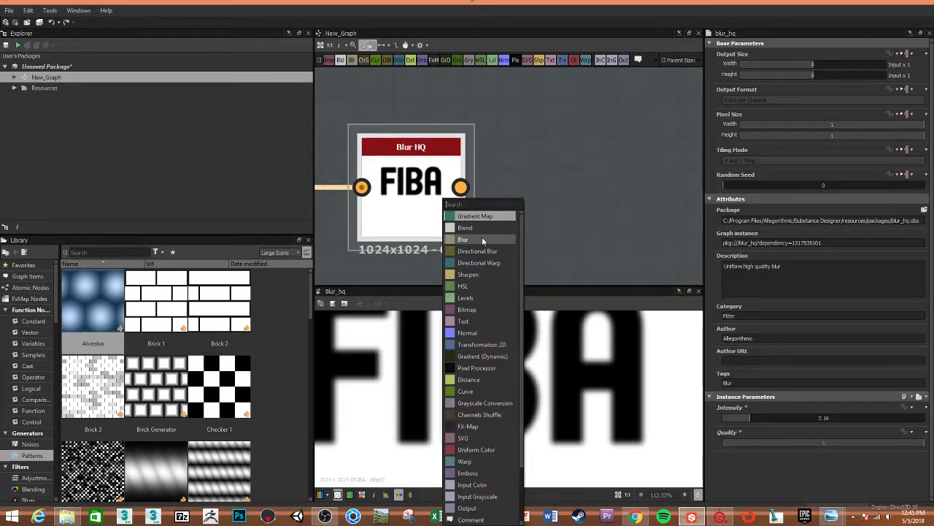
mouse_move(464, 239)
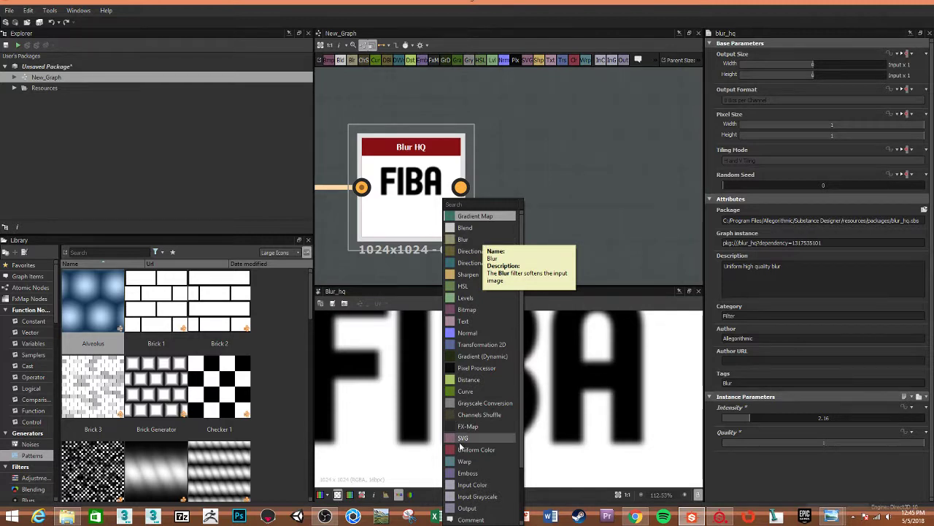
left_click(482, 241)
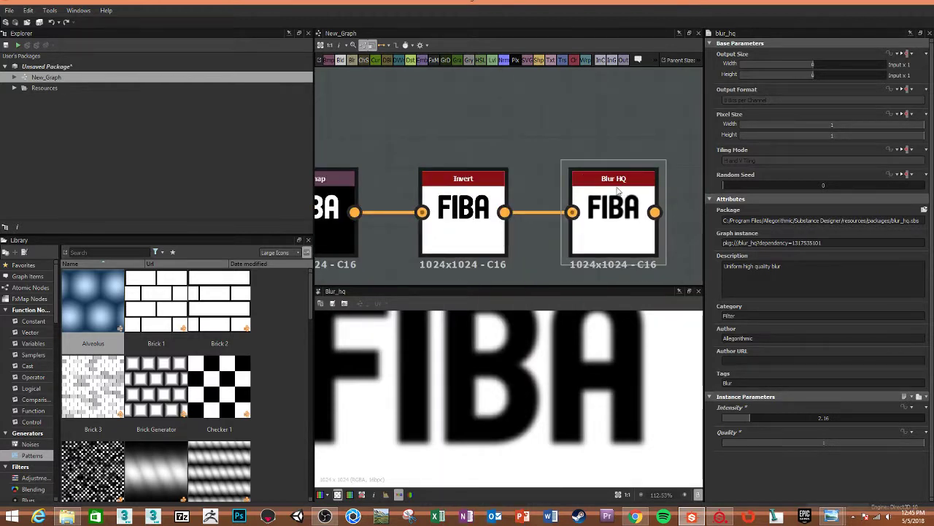
key("space")
type("em")
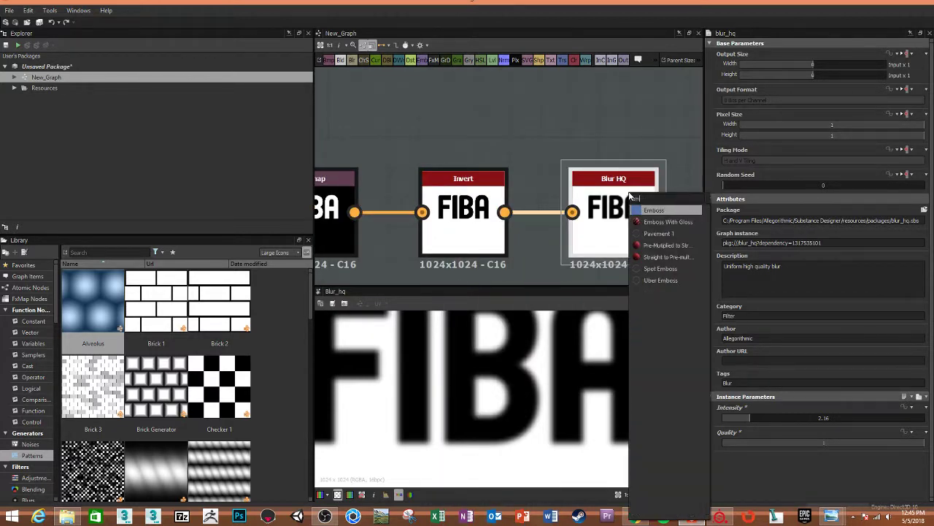
type("boss")
key("Return")
key("ctrl+z")
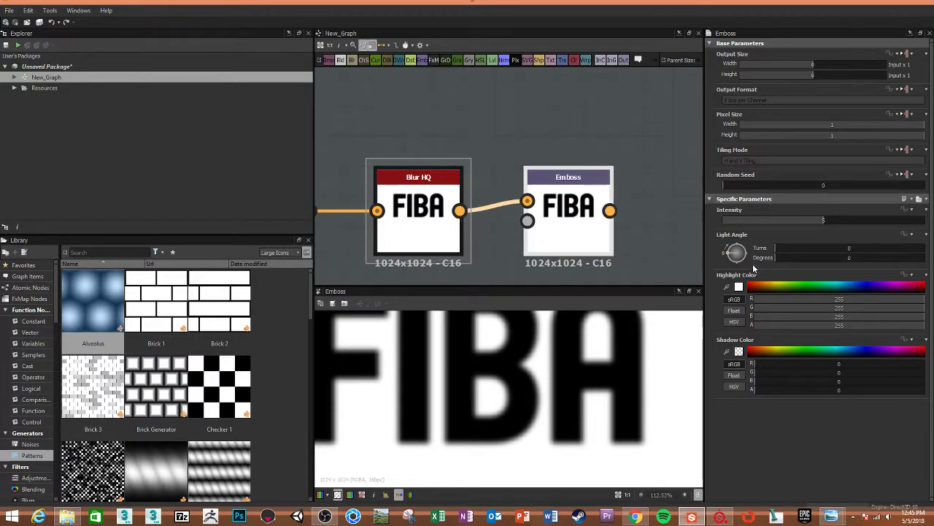
left_click(853, 221)
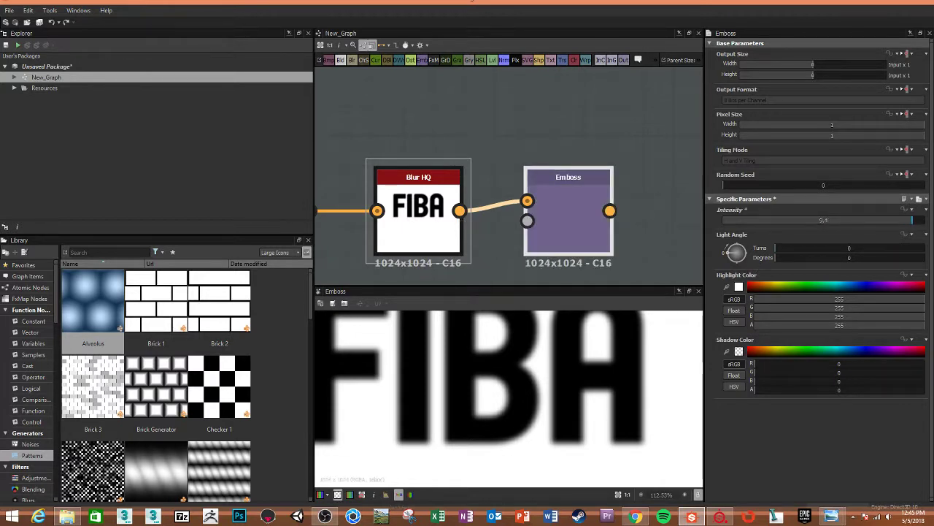
left_click_drag(780, 249, 794, 248)
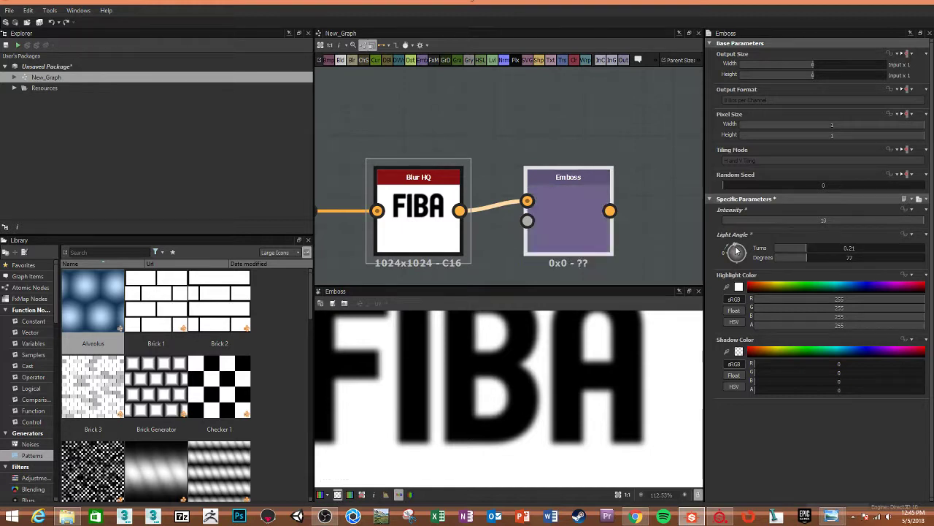
key("f")
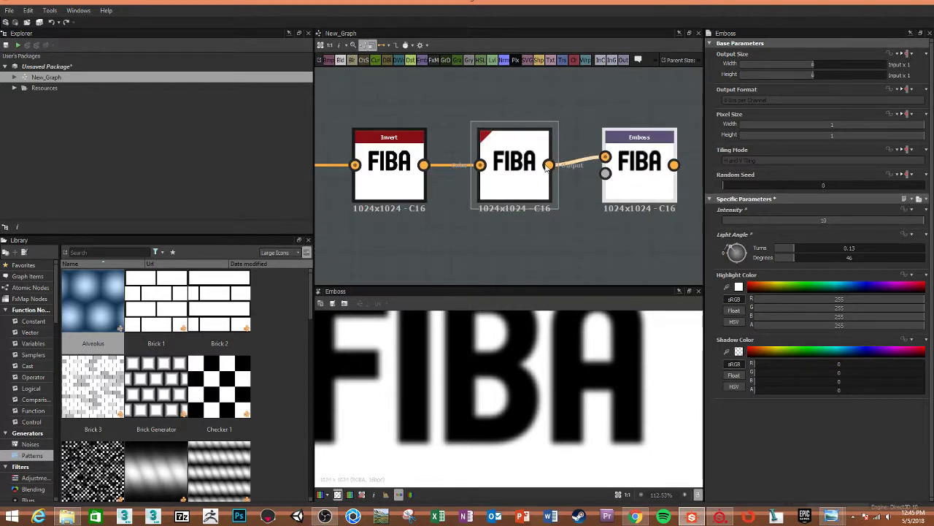
left_click_drag(548, 165, 605, 173)
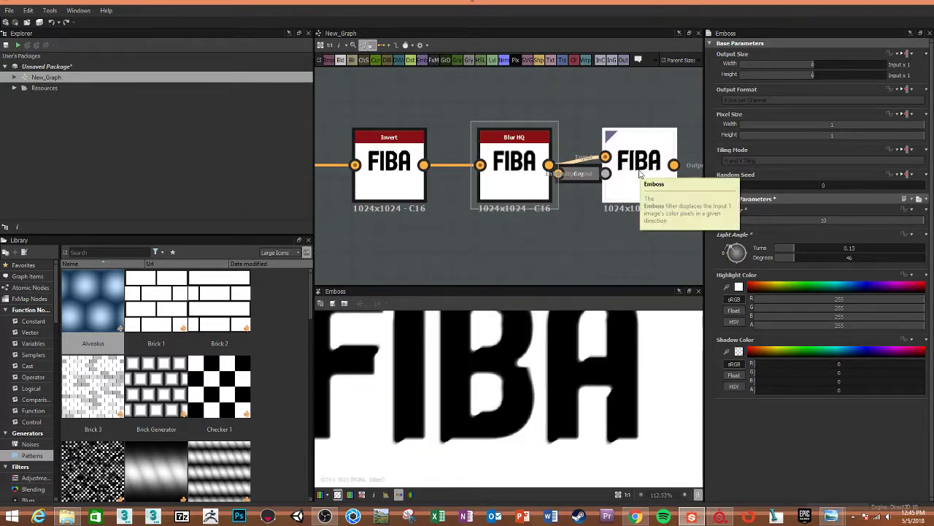
left_click(581, 180)
key("Delete")
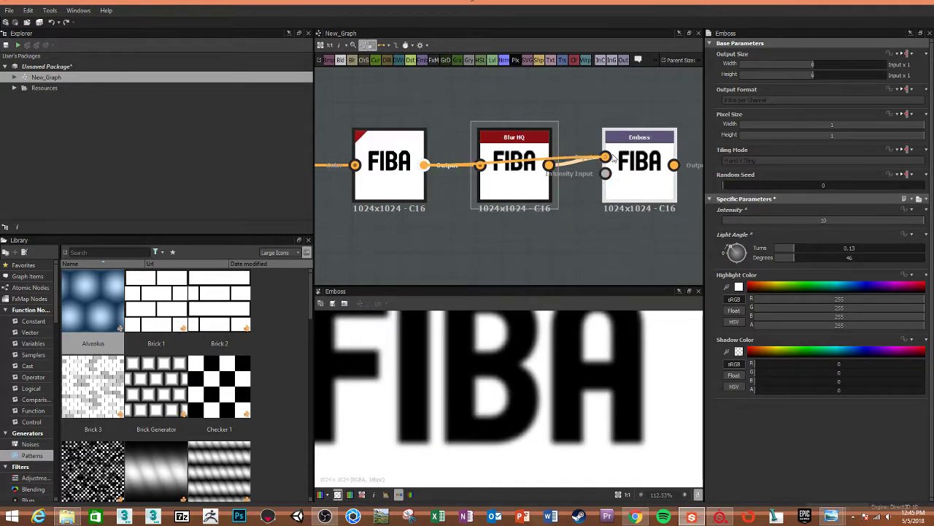
left_click_drag(425, 165, 605, 157)
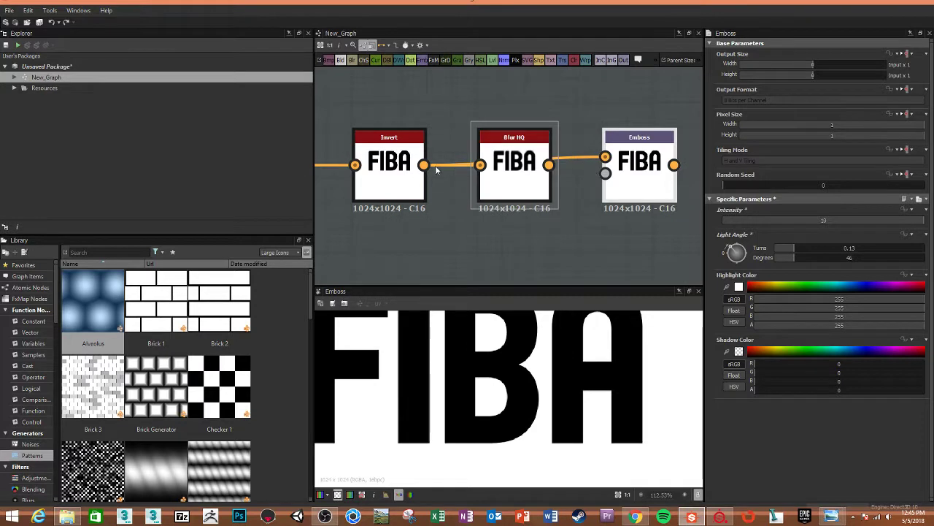
left_click_drag(549, 165, 605, 173)
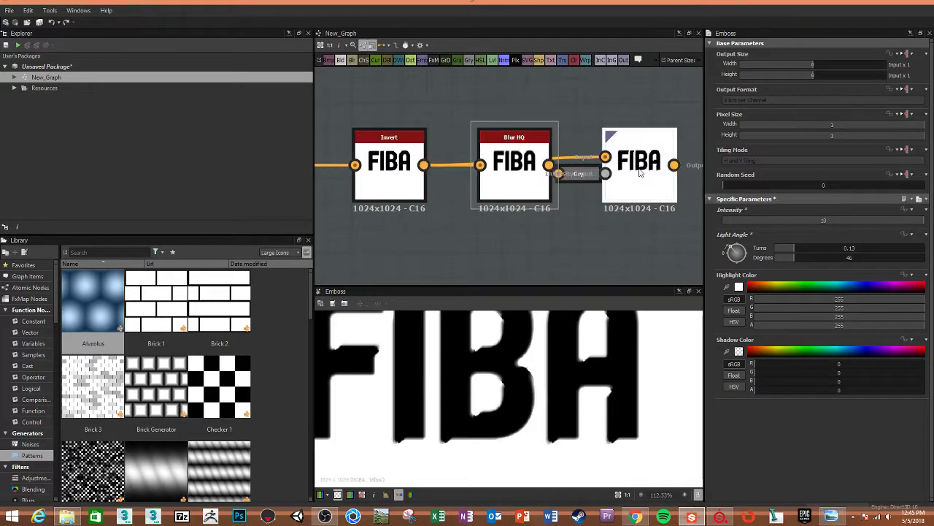
left_click(753, 220)
left_click(773, 230)
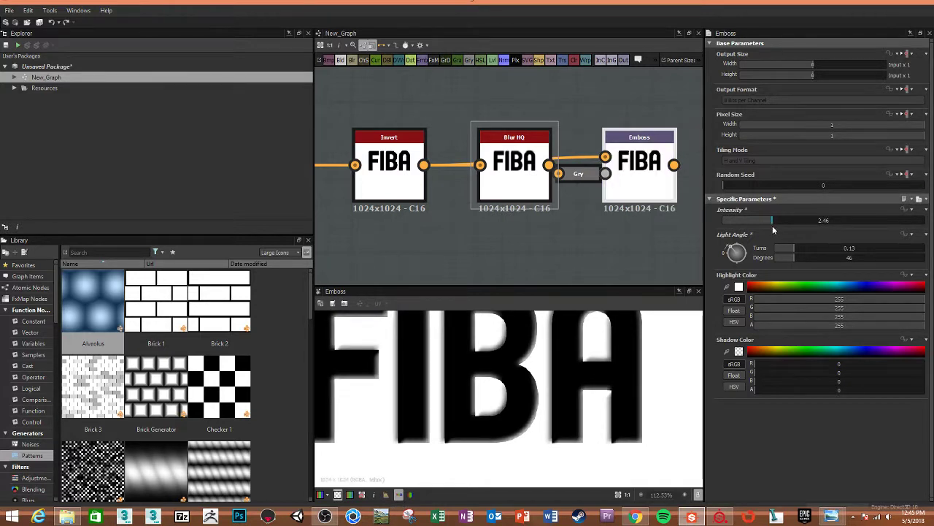
mouse_move(773, 230)
left_mouse_down()
mouse_move(792, 232)
mouse_move(784, 230)
left_mouse_up()
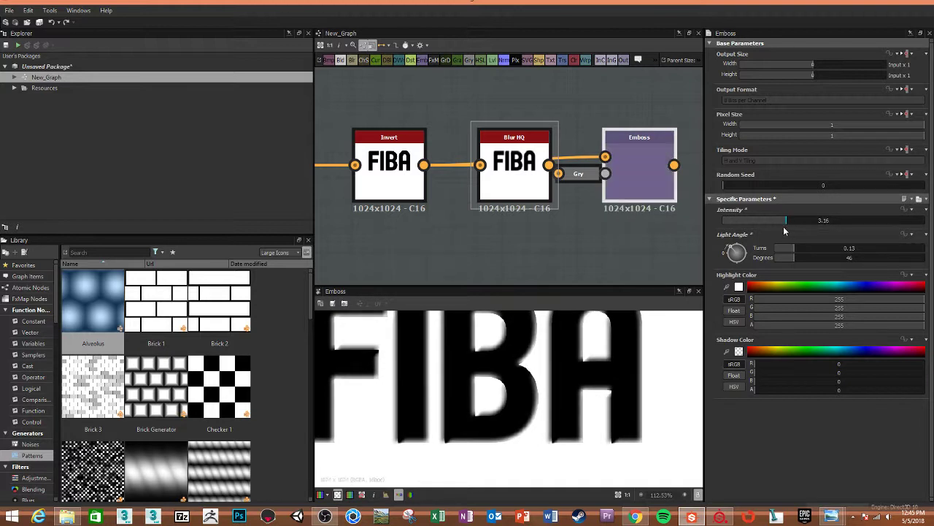
scroll(522, 416, "down", 2)
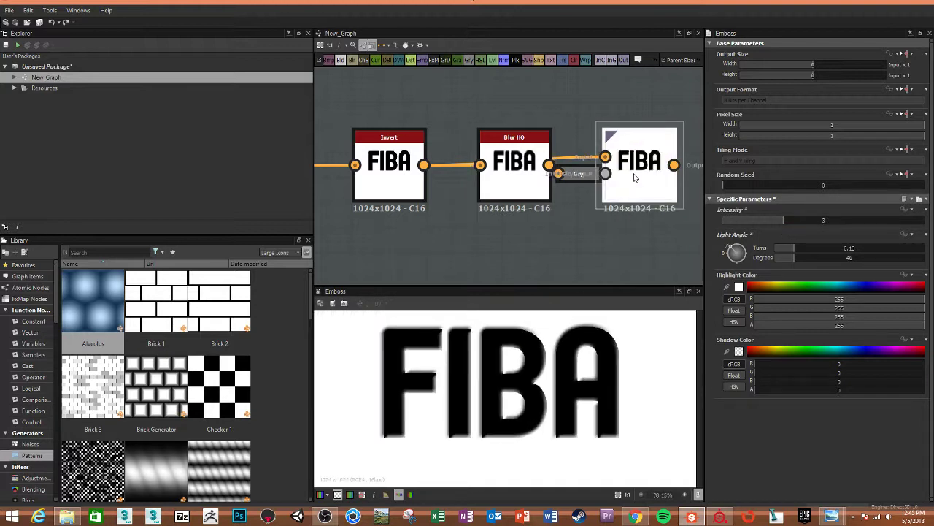
key("Delete")
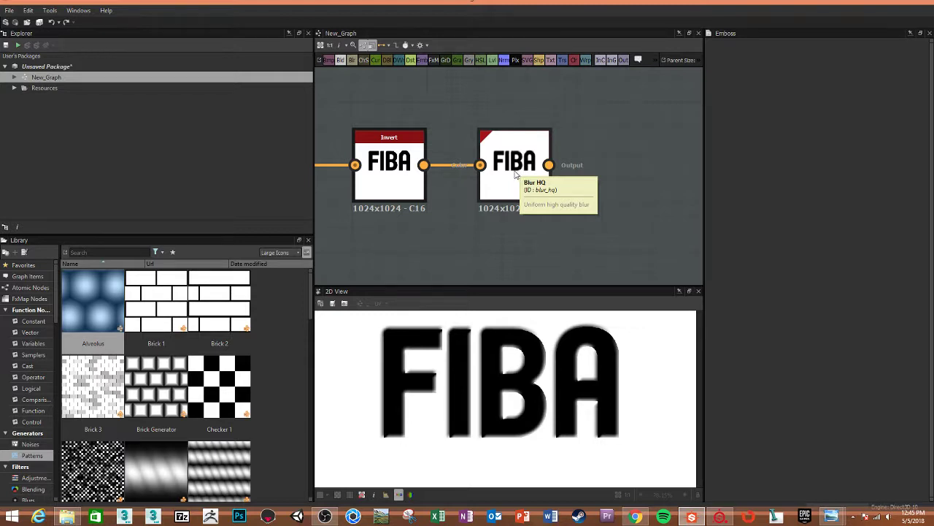
Attach a Normal node to the Blur HQ output, set intensity 1.52, and move it right
double_click(512, 177)
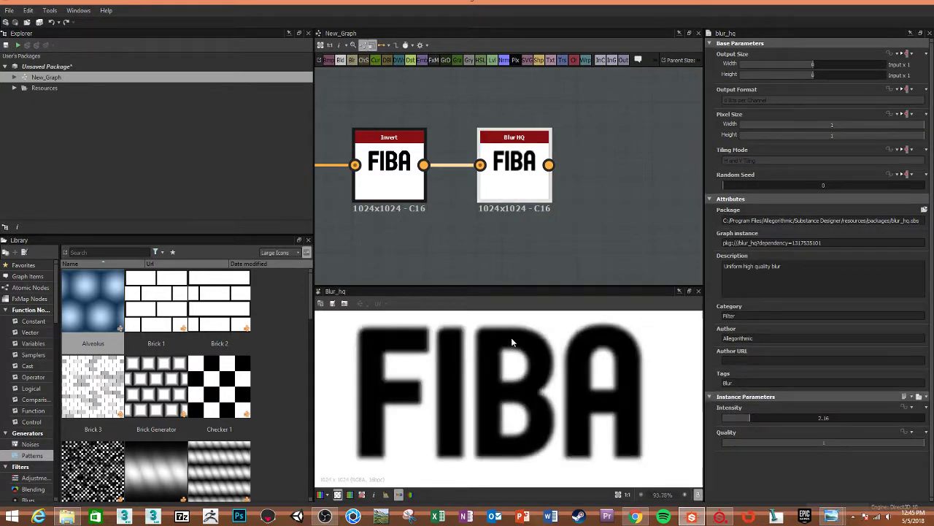
left_click_drag(549, 165, 535, 168)
type("norm")
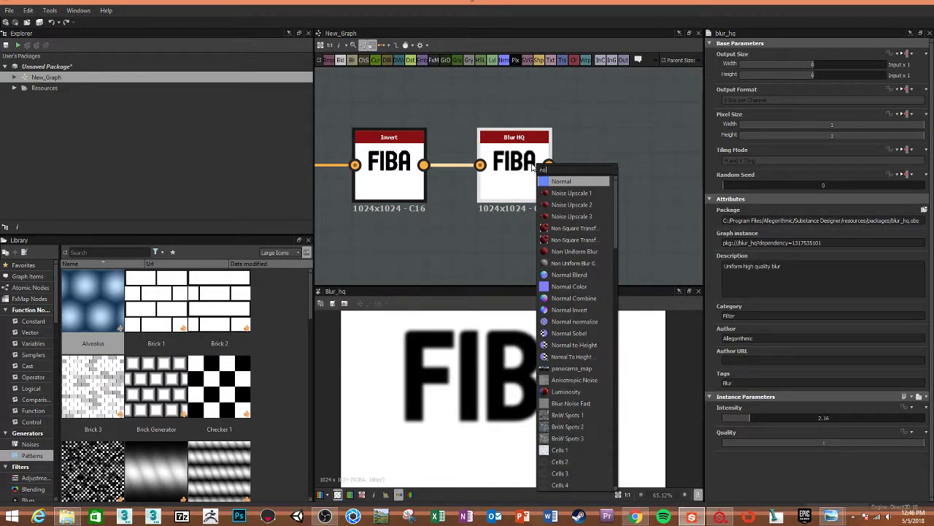
left_click(584, 182)
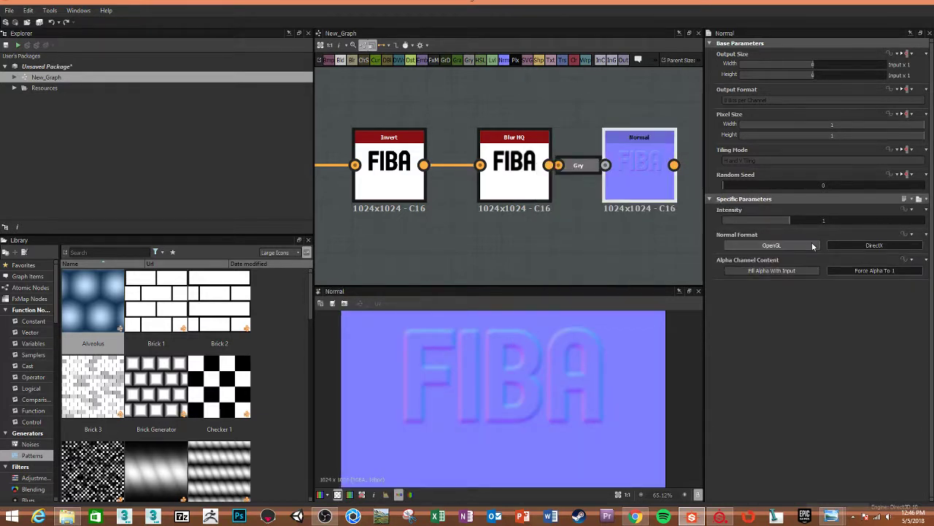
mouse_move(801, 219)
left_mouse_down()
mouse_move(836, 220)
mouse_move(825, 223)
left_mouse_up()
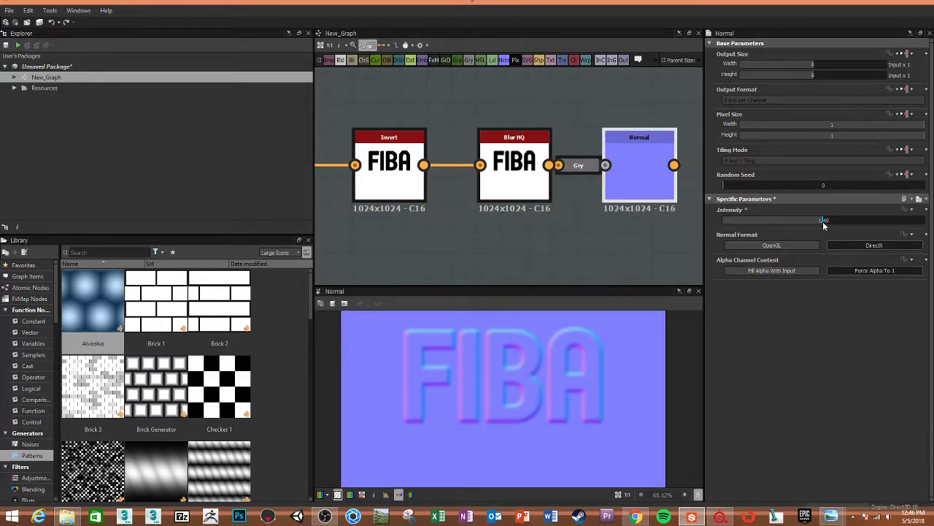
scroll(519, 369, "up", 2)
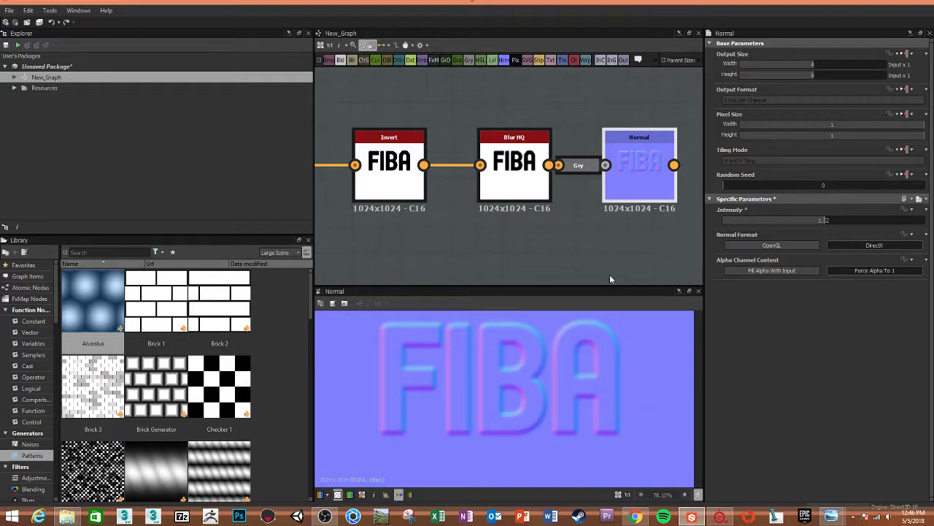
left_click_drag(531, 198, 603, 198)
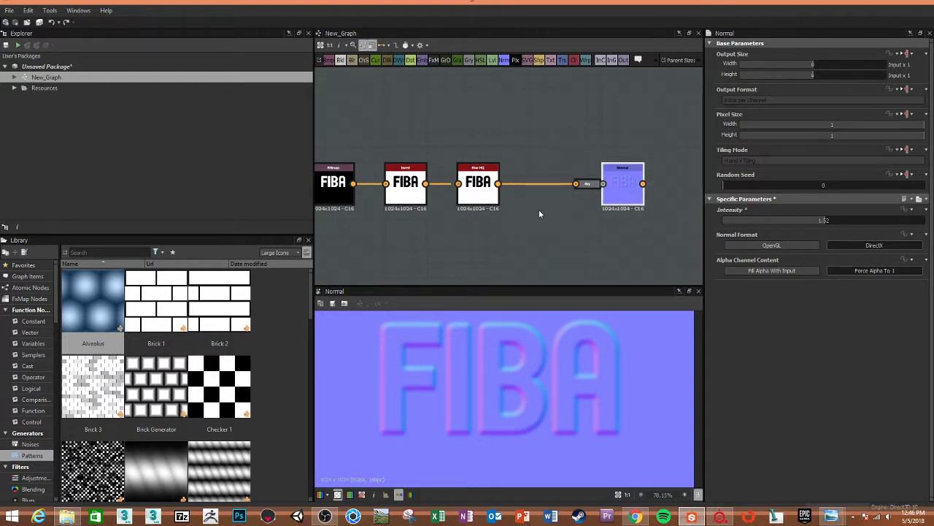
left_click(476, 196)
key("space")
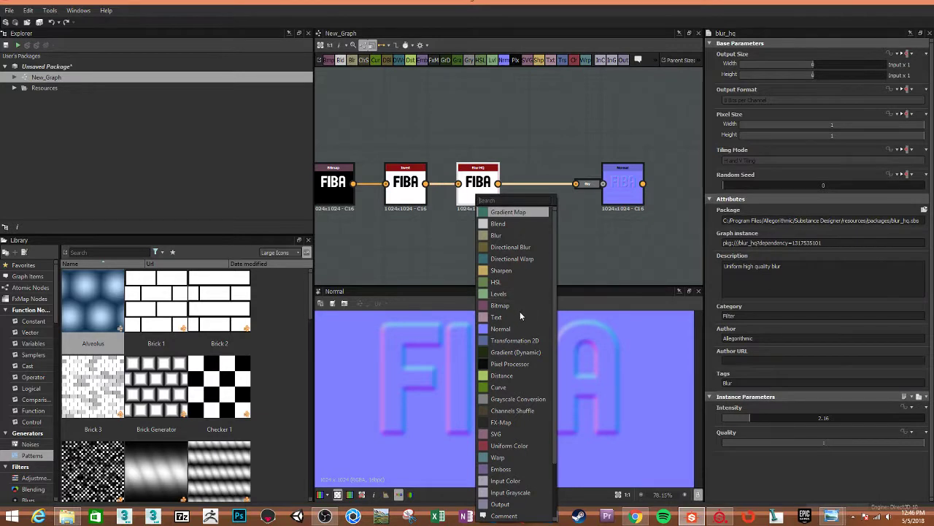
scroll(520, 311, "down", 2)
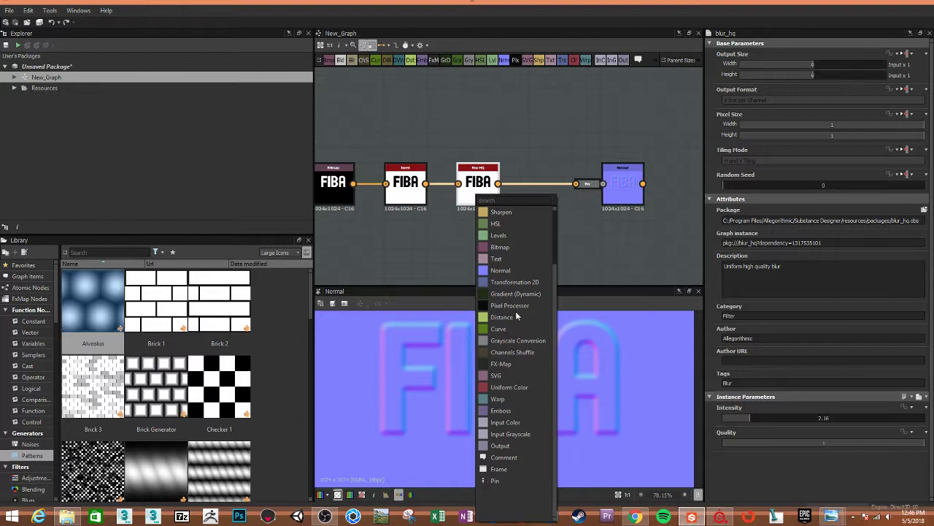
key("Escape")
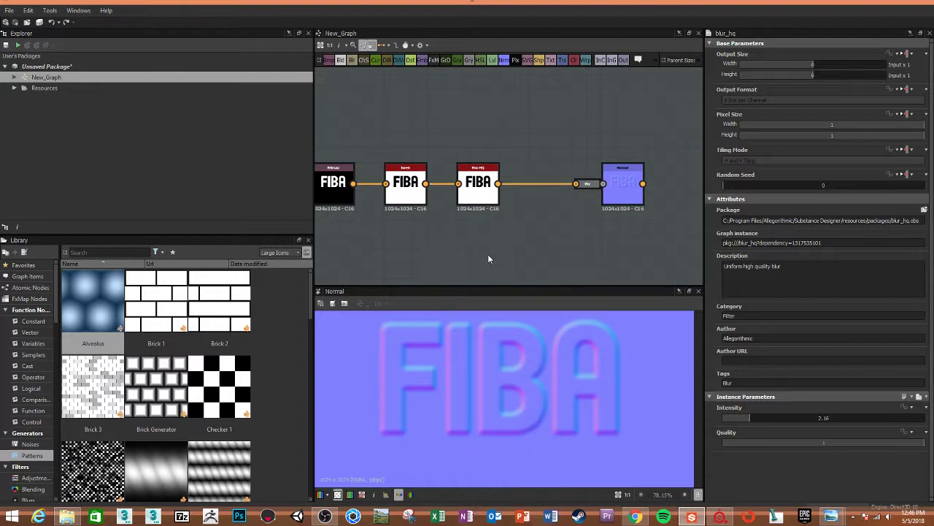
key("space")
type("i")
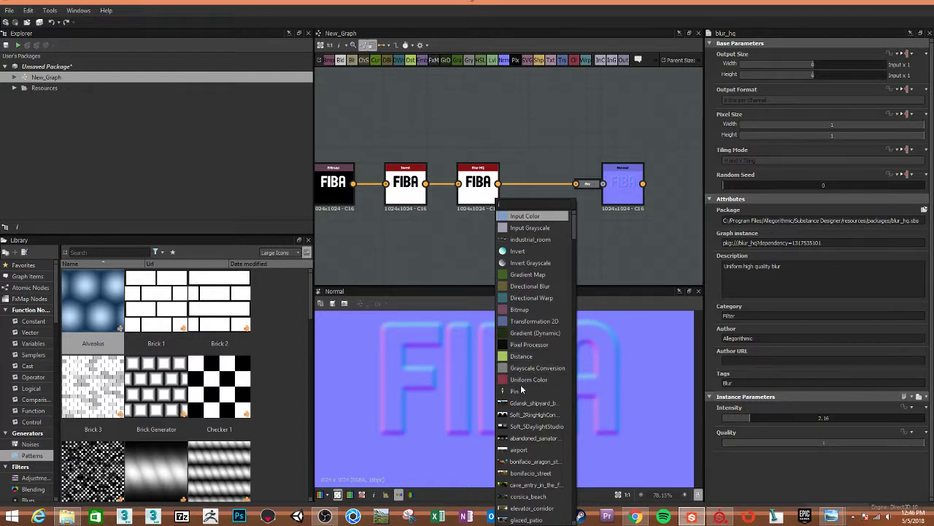
scroll(535, 403, "down", 2)
scroll(535, 404, "down", 4)
scroll(535, 404, "down", 3)
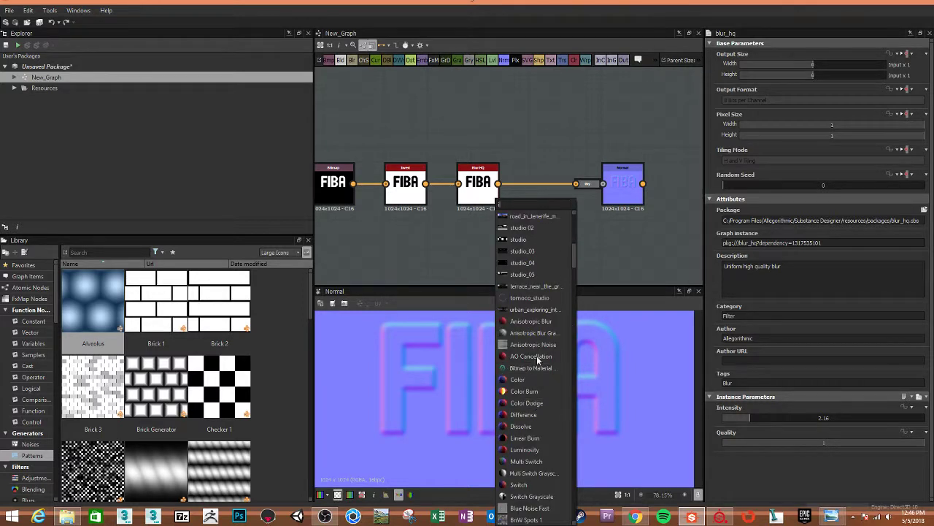
left_click(276, 386)
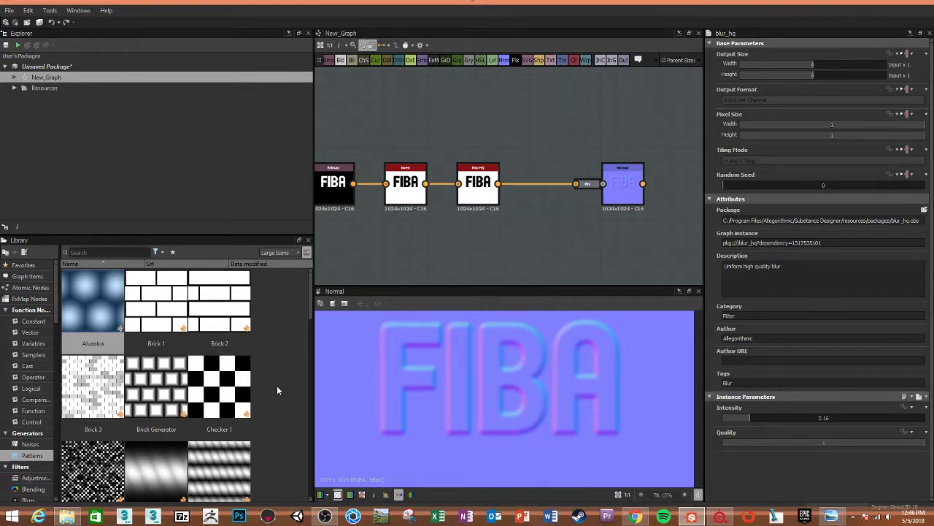
scroll(277, 386, "down", 5)
scroll(276, 385, "down", 2)
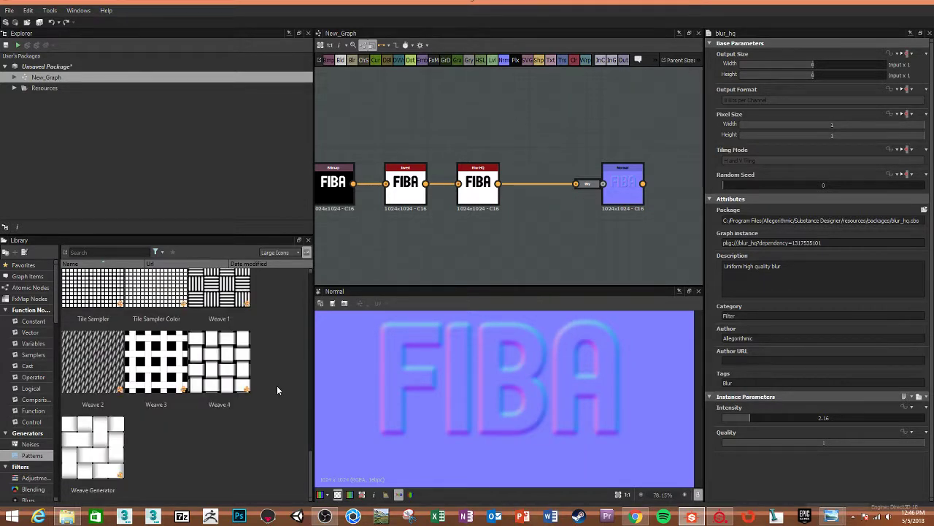
scroll(277, 385, "up", 2)
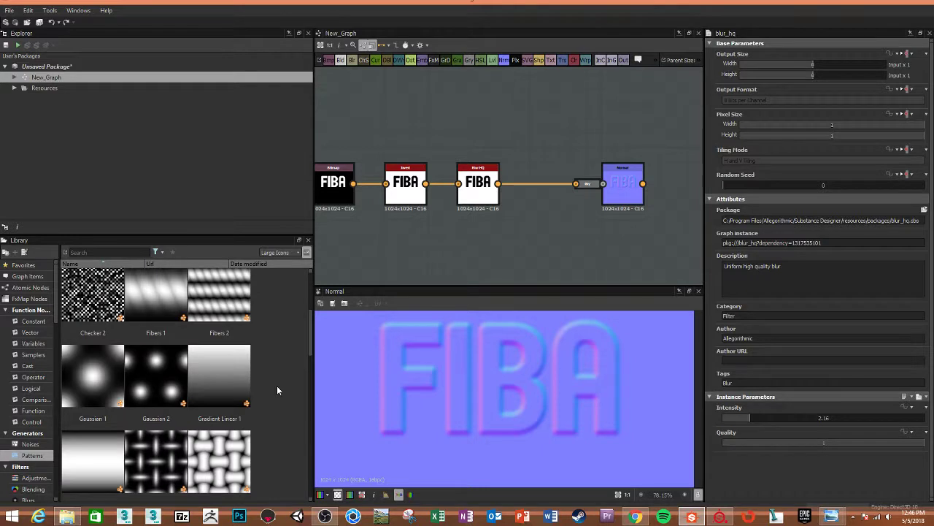
scroll(277, 386, "up", 5)
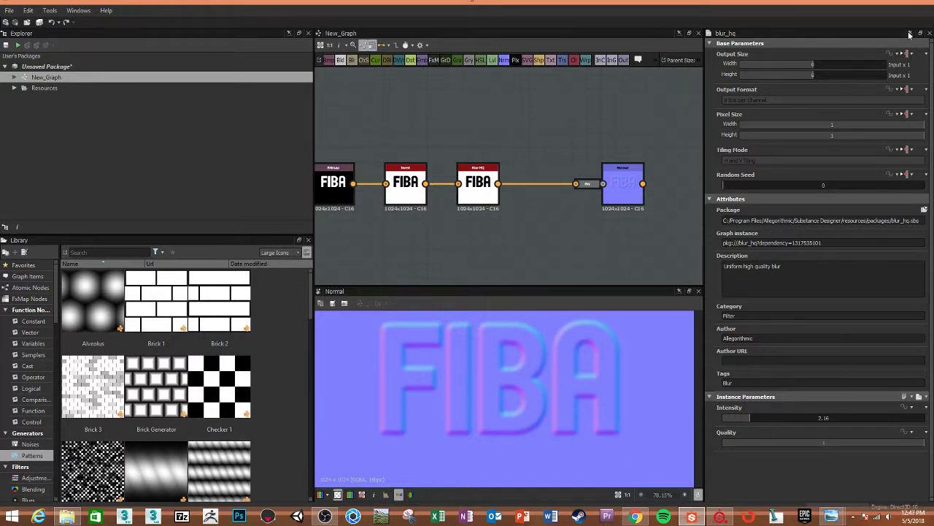
Restore and close the Substance Designer window, answering the save-changes prompt
double_click(693, 4)
left_click(762, 68)
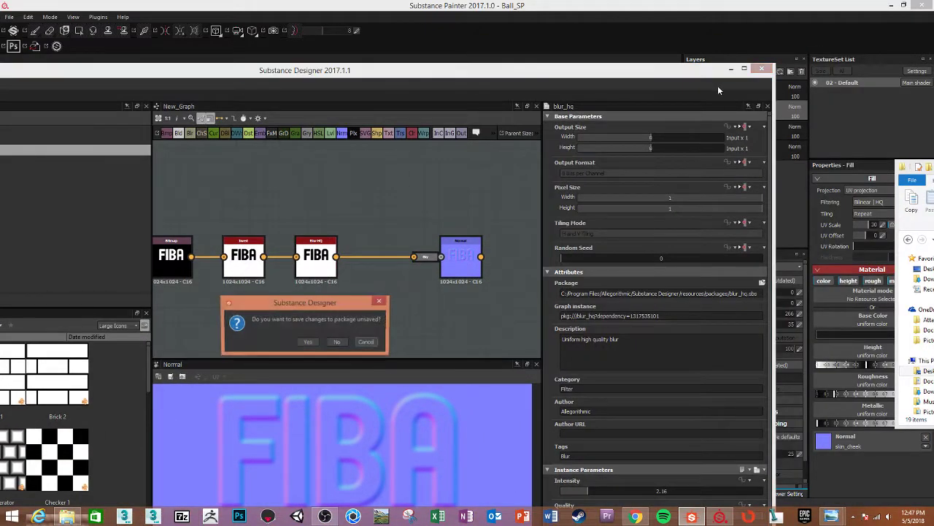
left_click(338, 343)
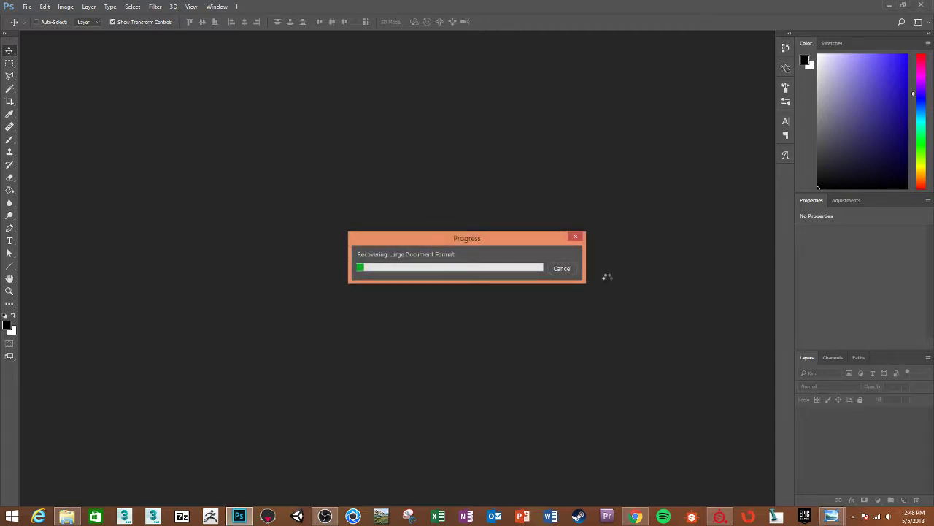
Cancel the recovery and close Untitled-2-Recovered.psd with the PREMIUM LEATHER logo without saving
left_click(563, 269)
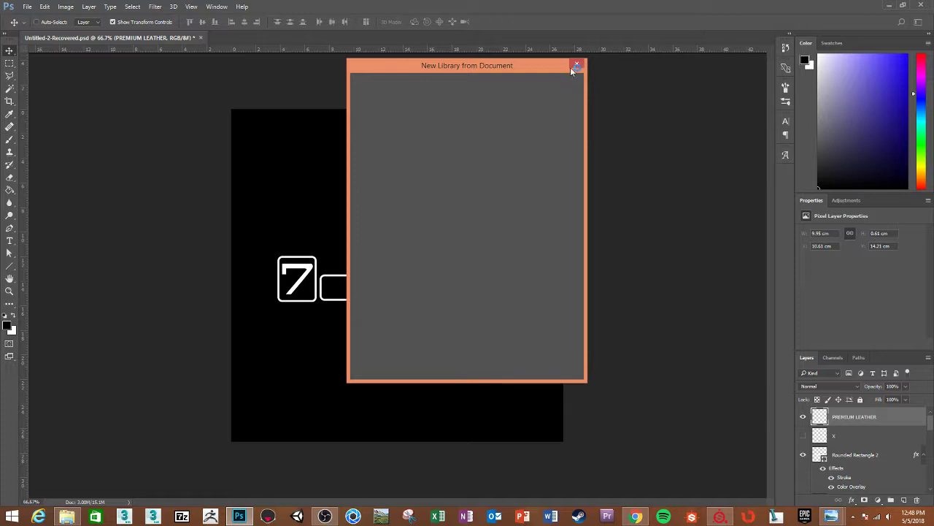
left_click(575, 67)
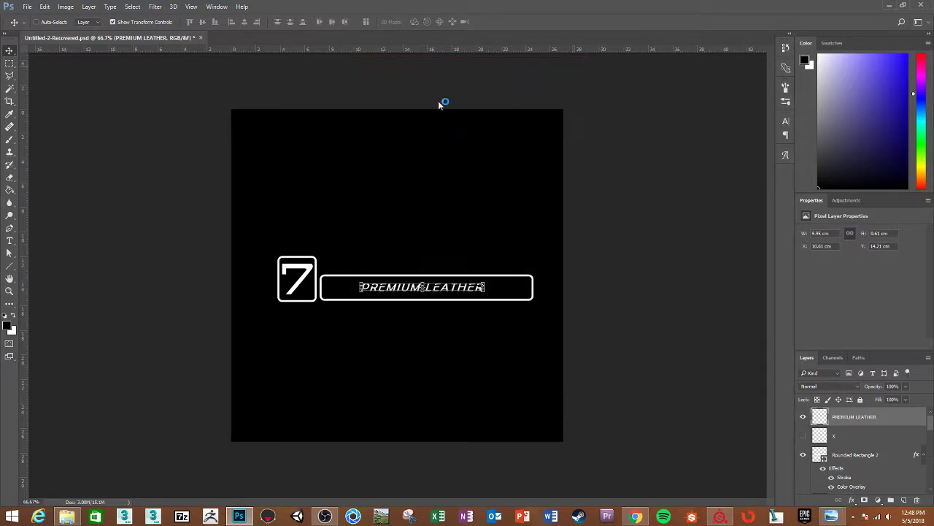
left_click(202, 38)
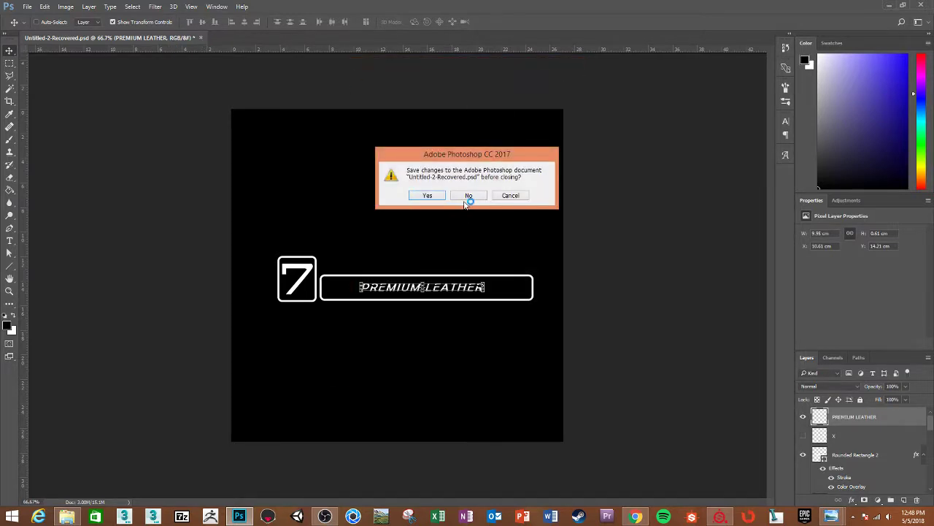
left_click(464, 202)
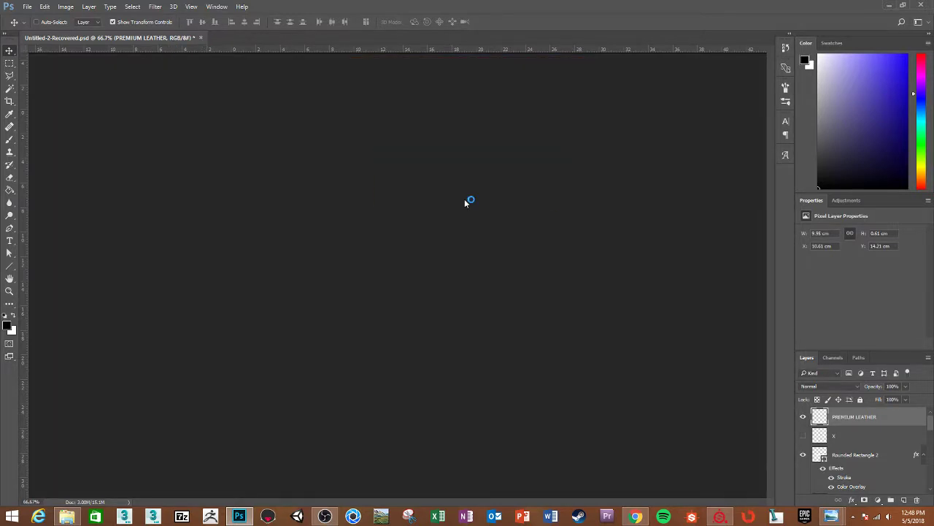
Open the Molten_1 image from FIBA > Alphas > Ready
double_click(411, 211)
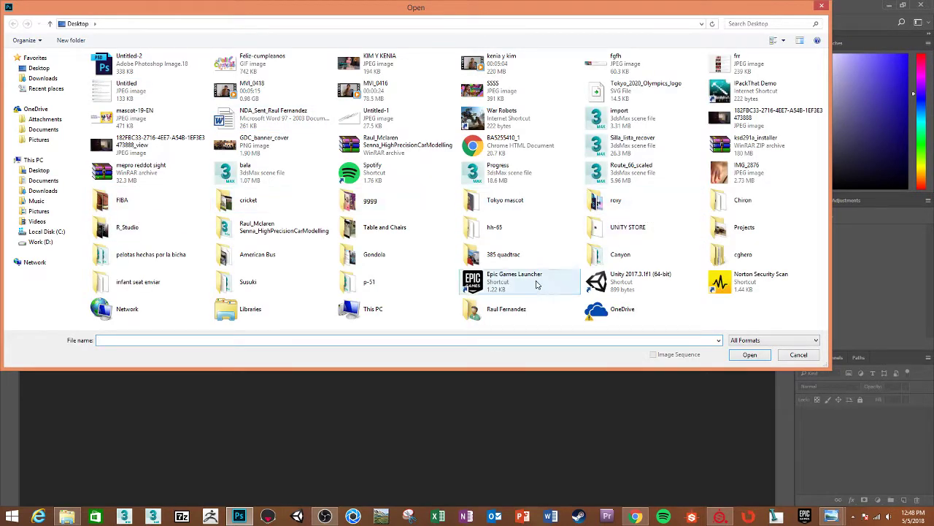
double_click(138, 203)
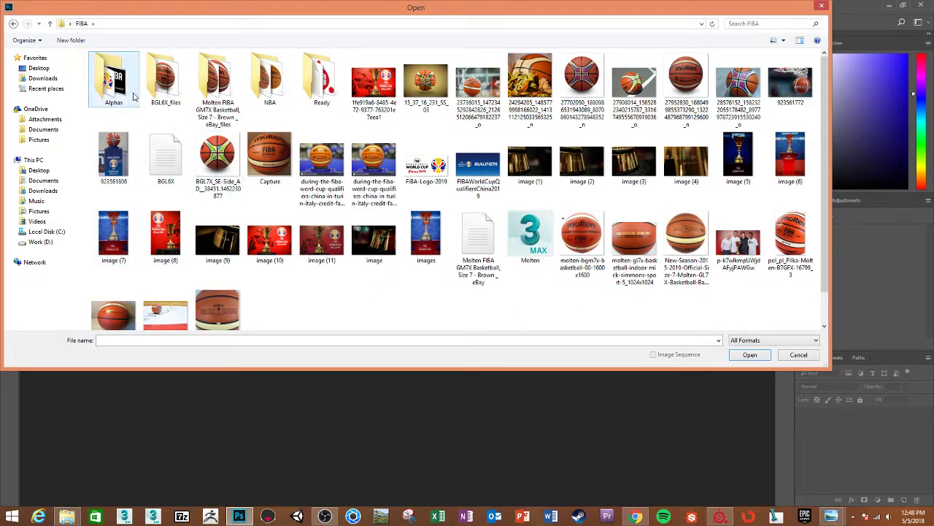
double_click(113, 79)
double_click(114, 86)
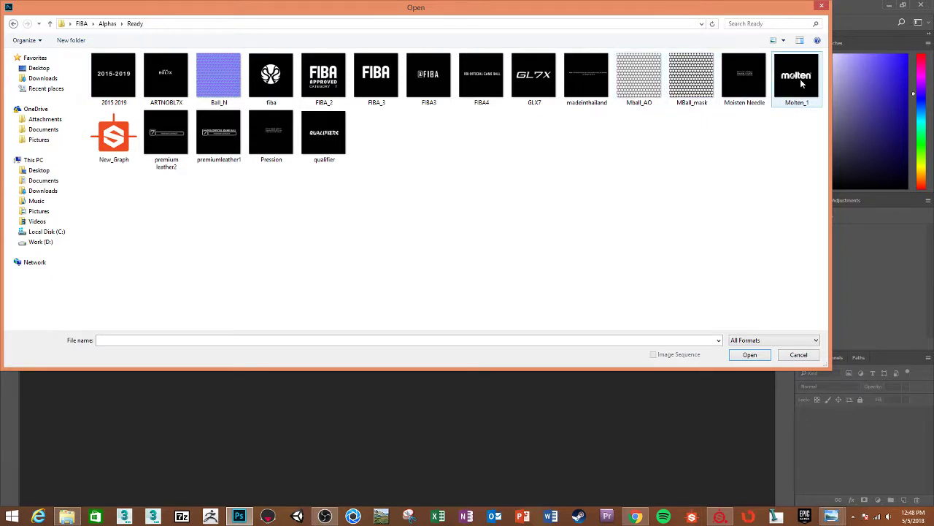
double_click(800, 83)
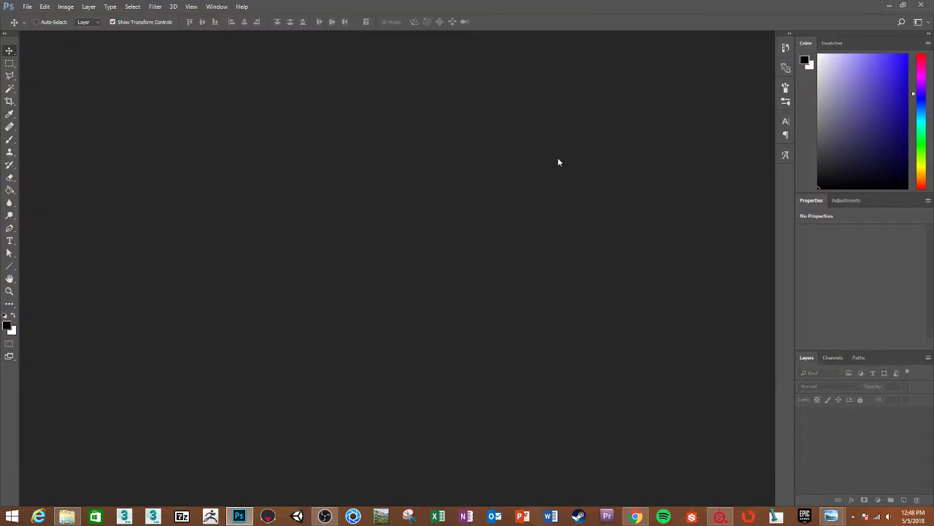
Invert the logo to black on white and unlock the Background as Layer 0
key("ctrl+plus")
key("ctrl+plus")
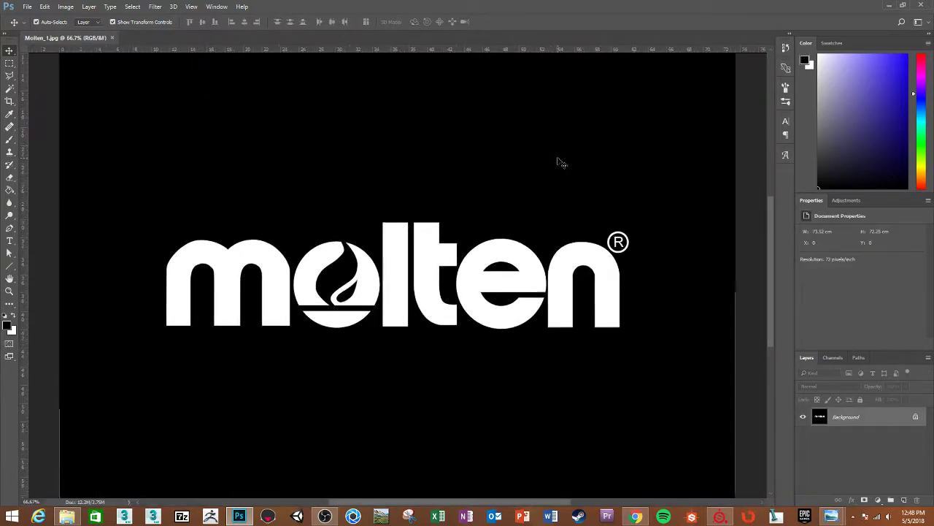
key("ctrl+i")
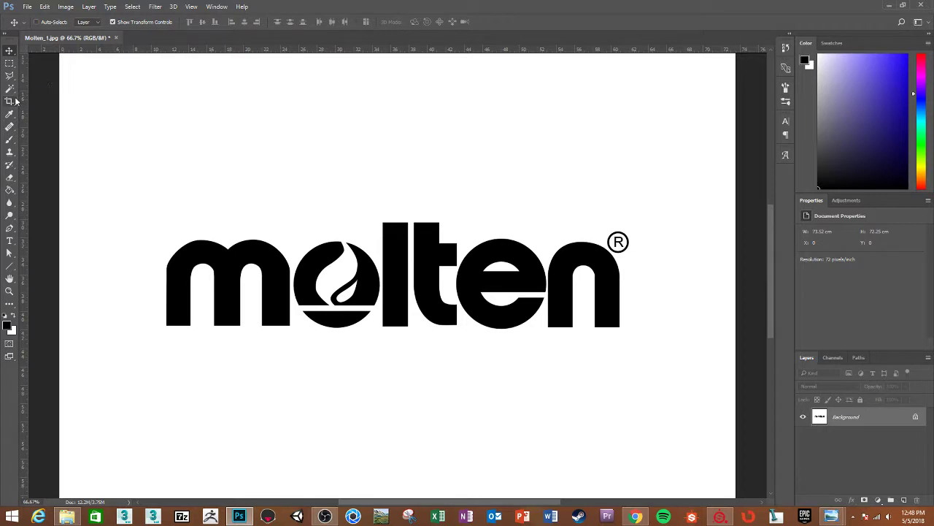
double_click(861, 426)
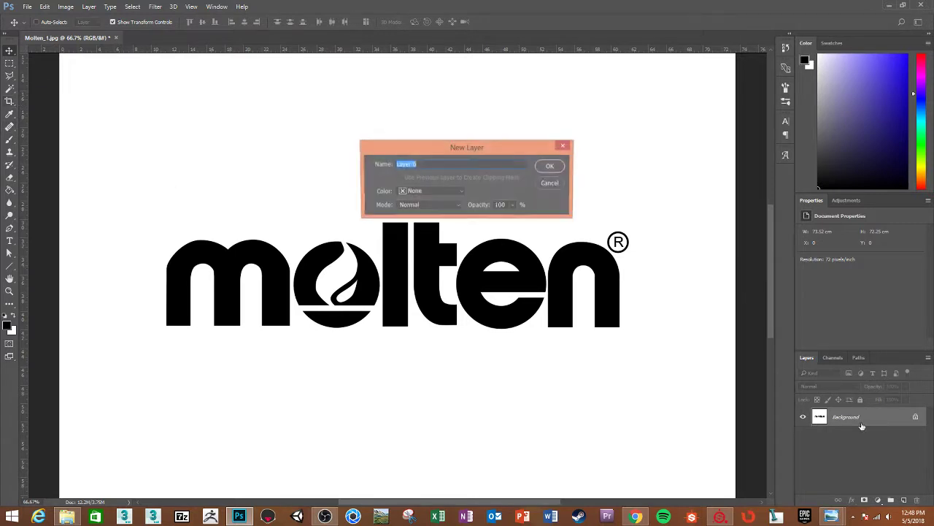
key("Return")
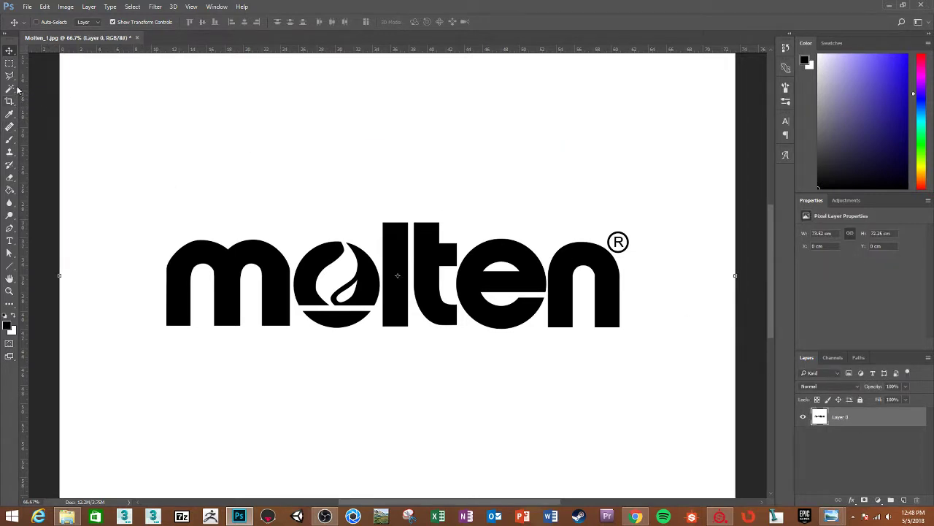
Magic Wand select the black Molten letters and subtract the ® symbol with the marquee
left_click(10, 88)
left_click(282, 230)
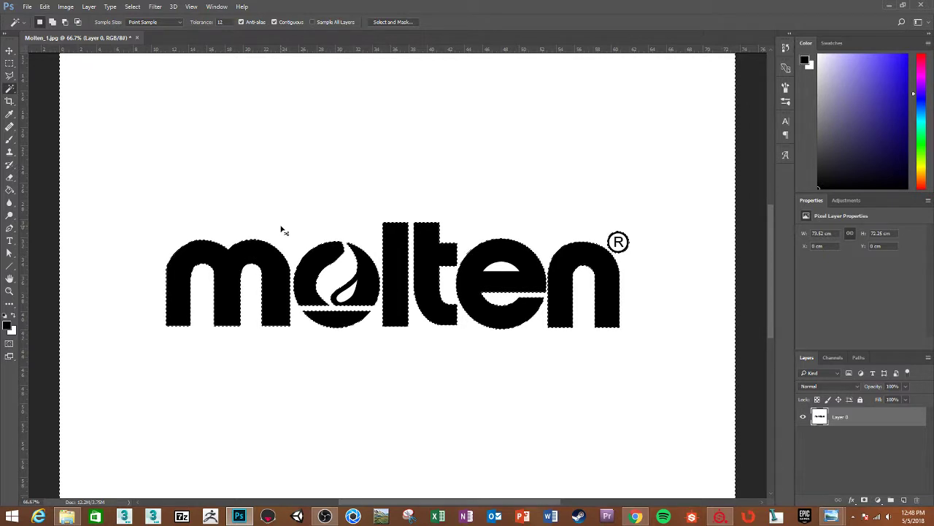
left_click(10, 63)
key("ctrl+plus")
left_click_drag(190, 106, 84, 138)
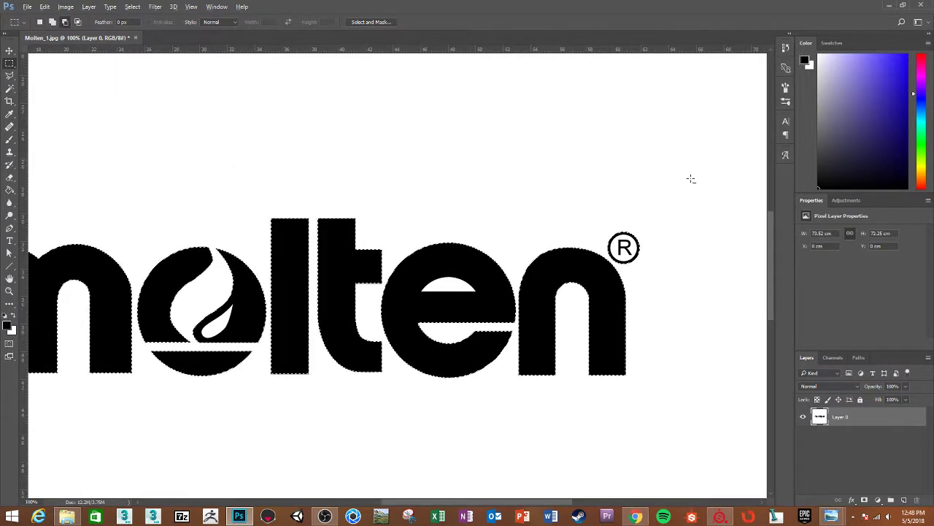
left_click_drag(690, 179, 617, 264, "alt")
key("ctrl+plus")
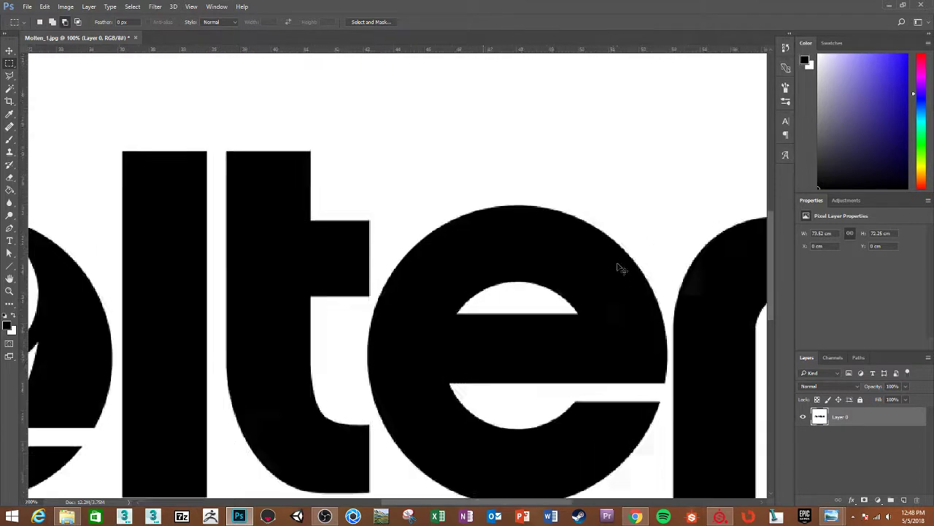
key("ctrl+plus")
scroll(365, 262, "right", 2, "ctrl")
left_click_drag(684, 113, 606, 221)
mouse_move(582, 156)
left_mouse_down()
mouse_move(625, 219)
mouse_move(595, 224)
left_mouse_up()
Fit the logo in view and copy the selected letters onto a new Layer 1
key("ctrl+minus")
key("ctrl+minus")
key("ctrl+minus")
key("ctrl+minus")
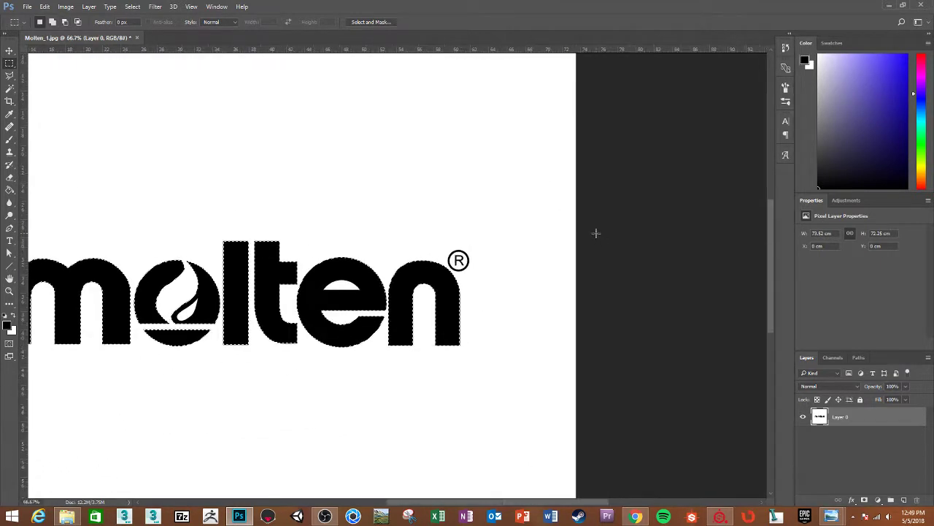
key("ctrl+0")
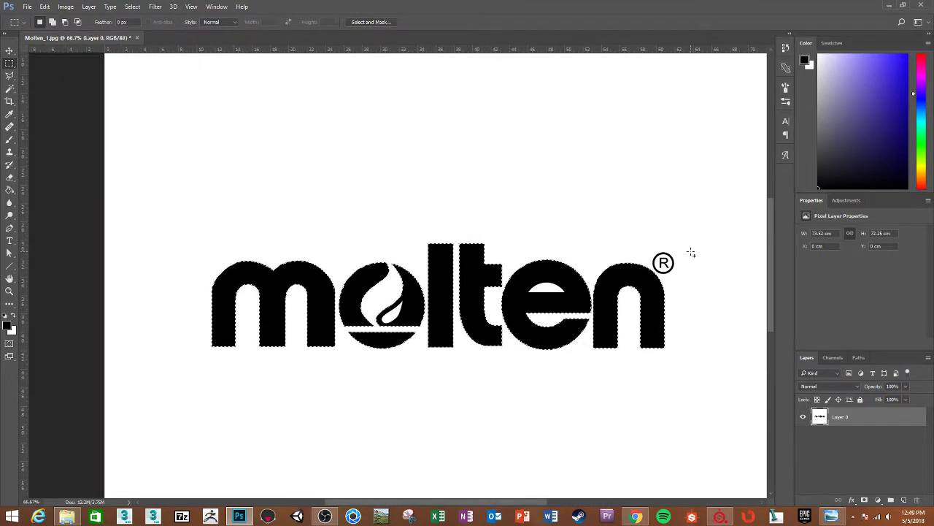
key("ctrl+j")
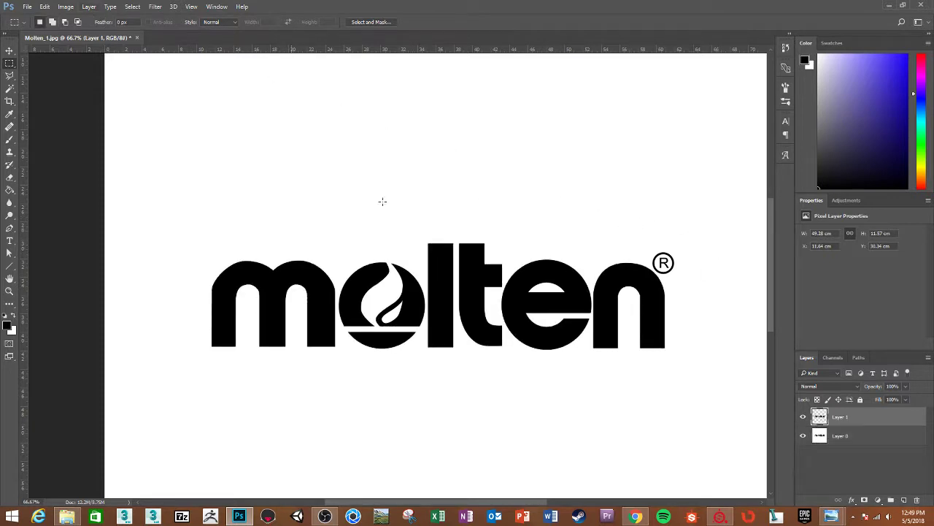
Duplicate Layer 1, hide the copy, and make the original Layer 1 active
right_click(819, 413)
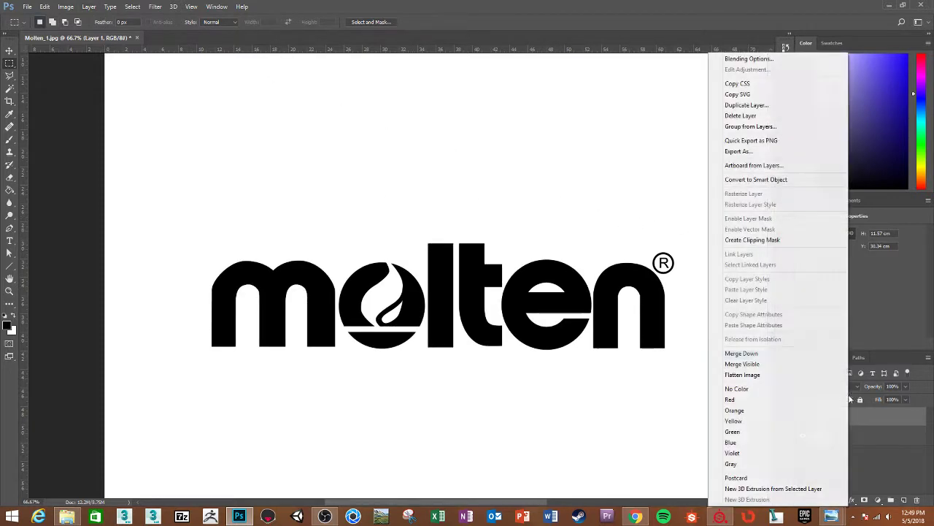
left_click(745, 107)
key("Return")
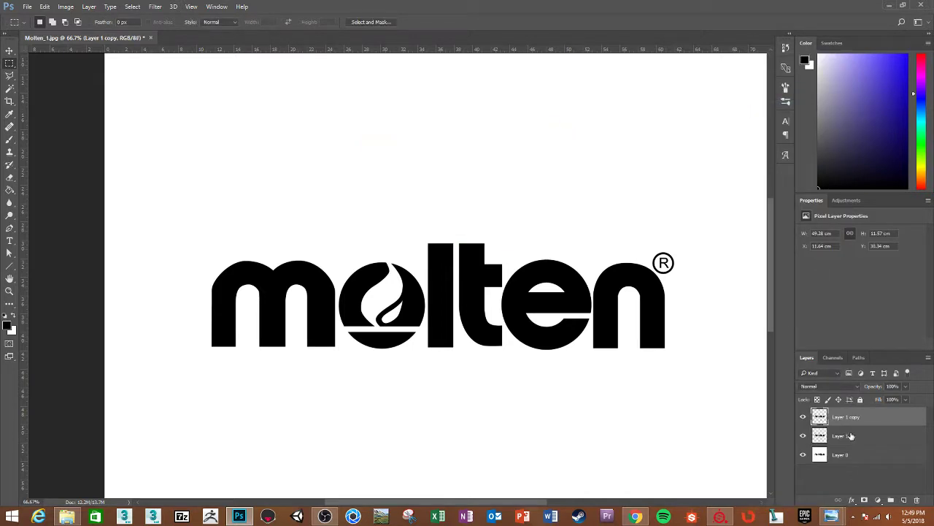
left_click(804, 415)
left_click(841, 436)
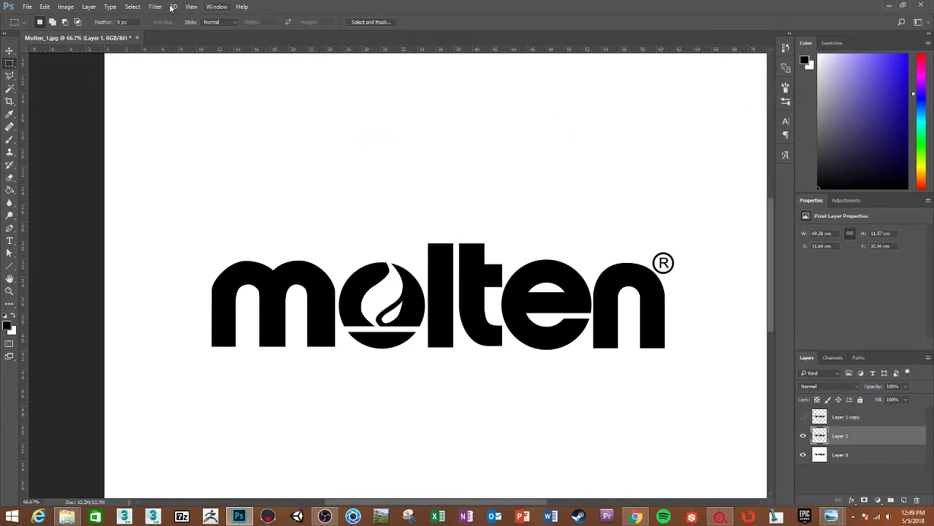
Apply a Gaussian blur to Layer 1, fine-tuning its strength and comparing it toggled off
left_click(153, 6)
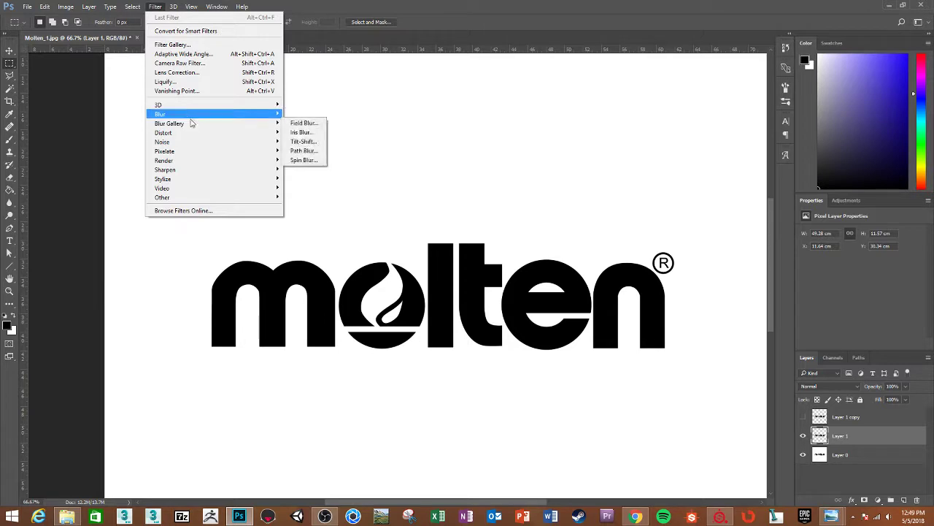
mouse_move(160, 114)
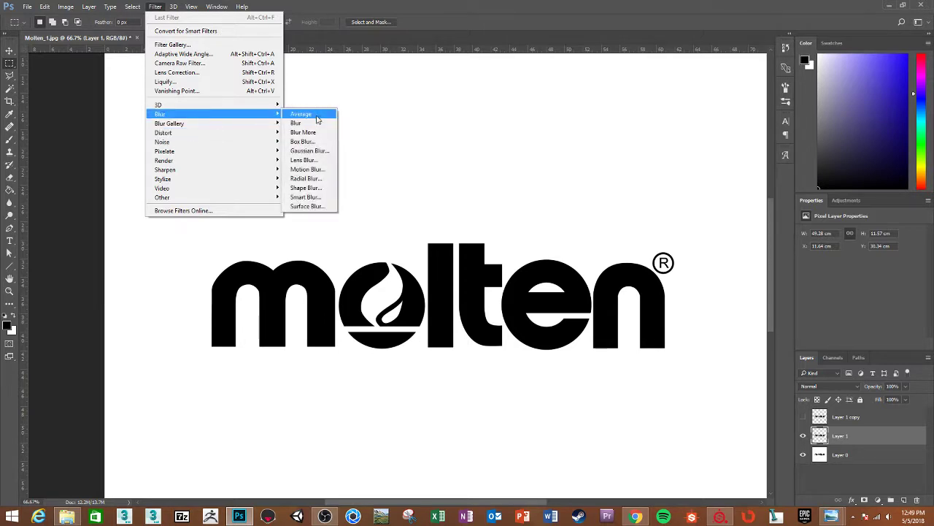
left_click(307, 151)
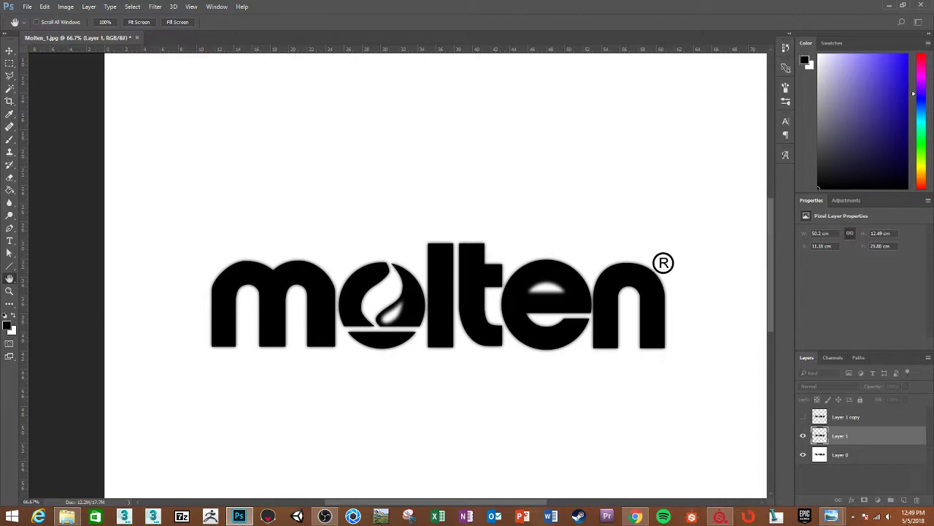
key("ctrl+f")
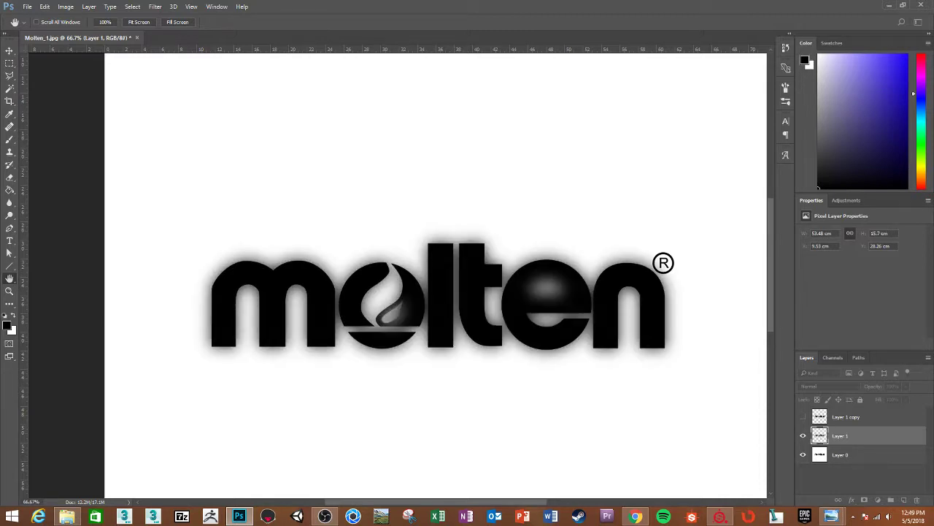
key("ctrl+z")
key("ctrl+alt+z")
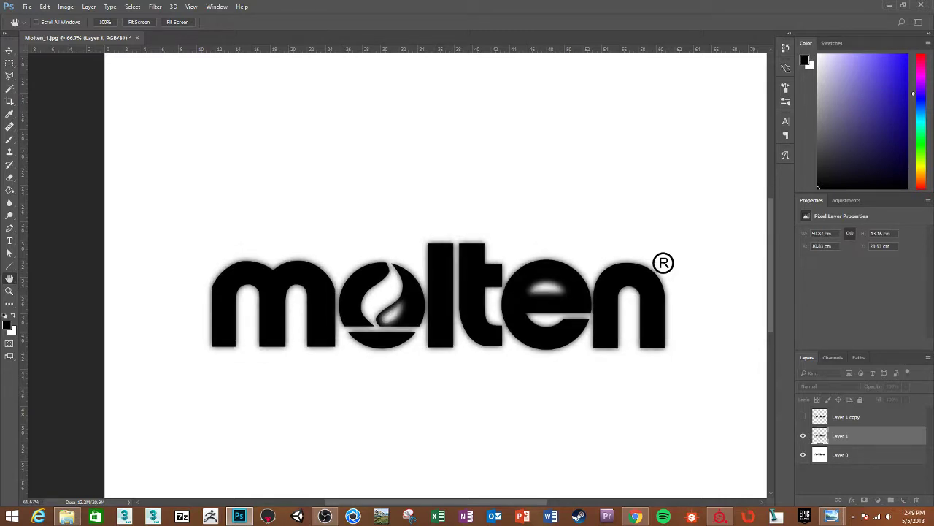
key("ctrl+alt+z")
key("ctrl+alt+z")
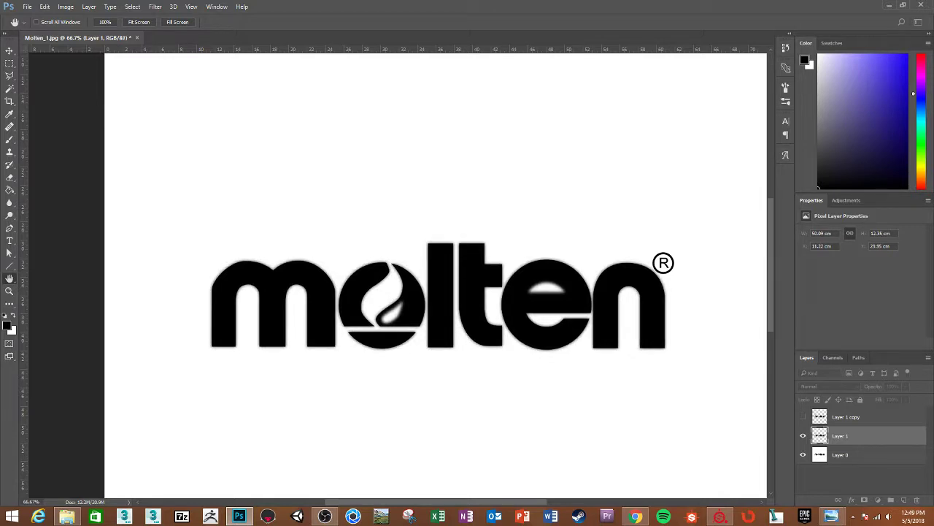
key("ctrl+shift+z")
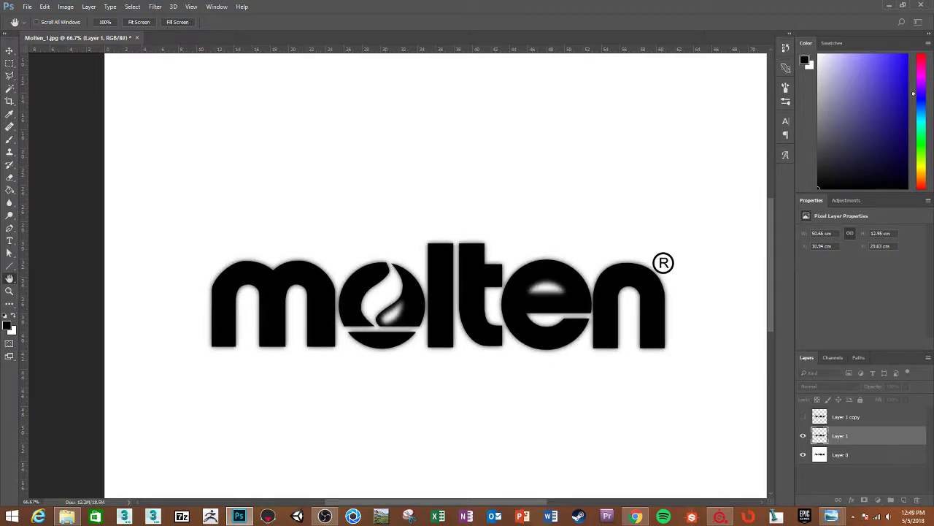
key("m")
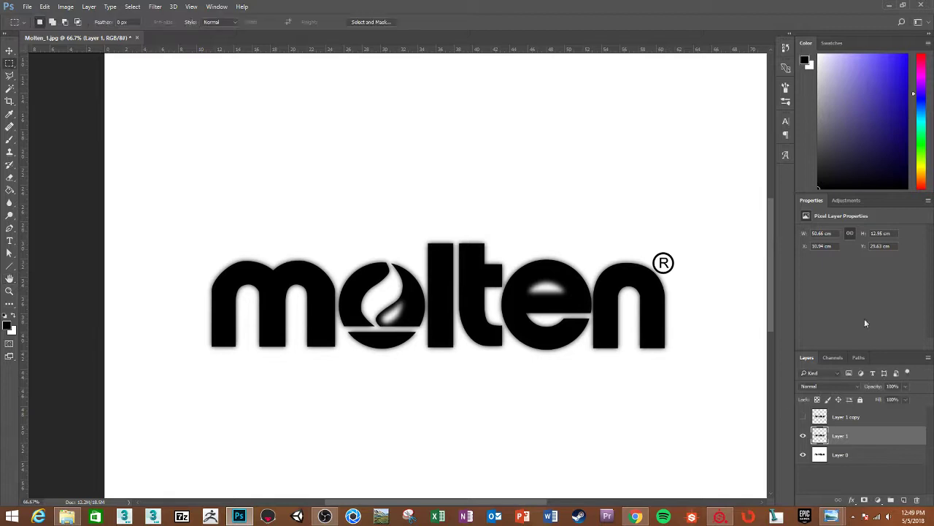
left_click(803, 436)
left_click(803, 437)
left_click(9, 52)
Duplicate the blurred logo layer twice, nudge a copy up, and compare copies' visibility
key("ctrl+j")
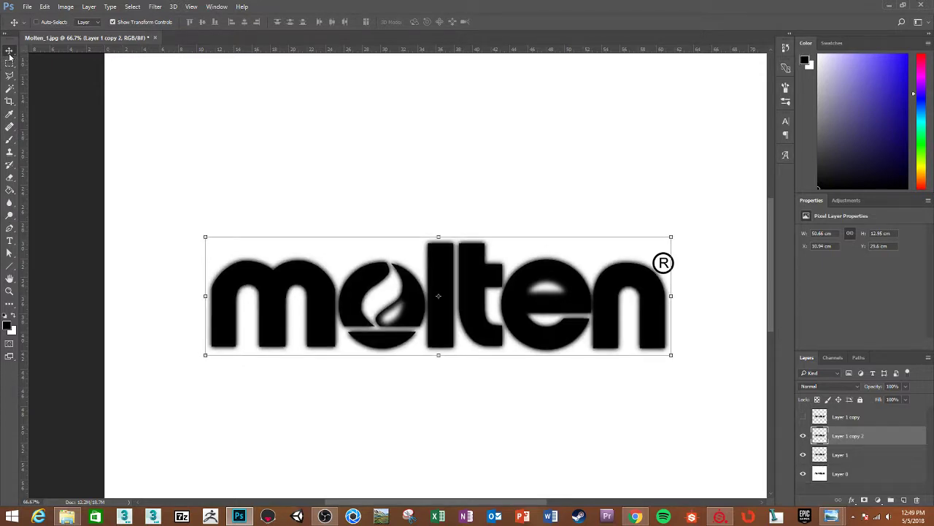
key("ctrl+j")
key("Up")
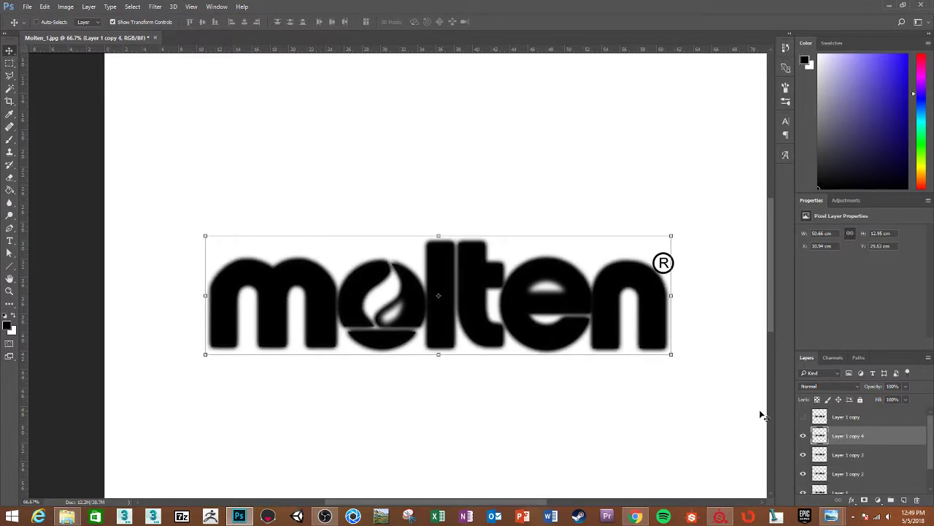
left_click(803, 437)
left_click(803, 437)
left_click(803, 455)
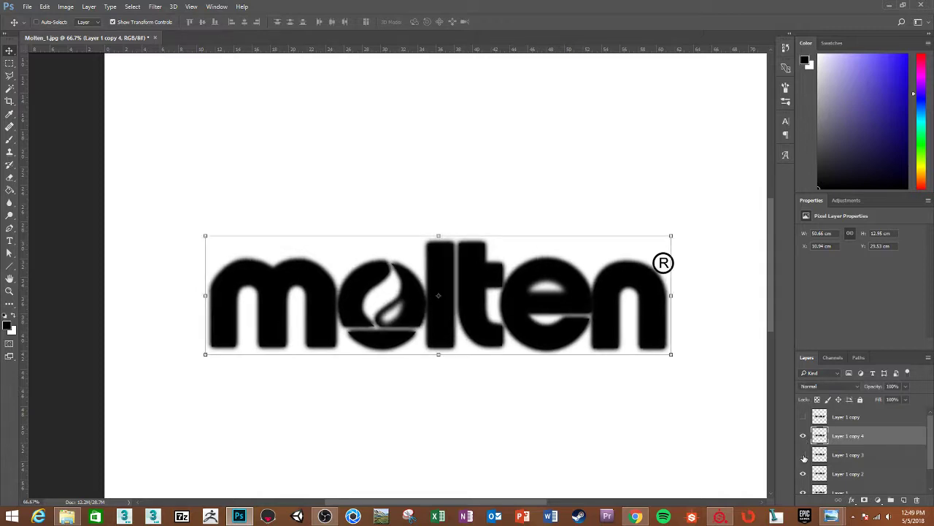
left_click(803, 455)
left_click(803, 464)
left_click(801, 465)
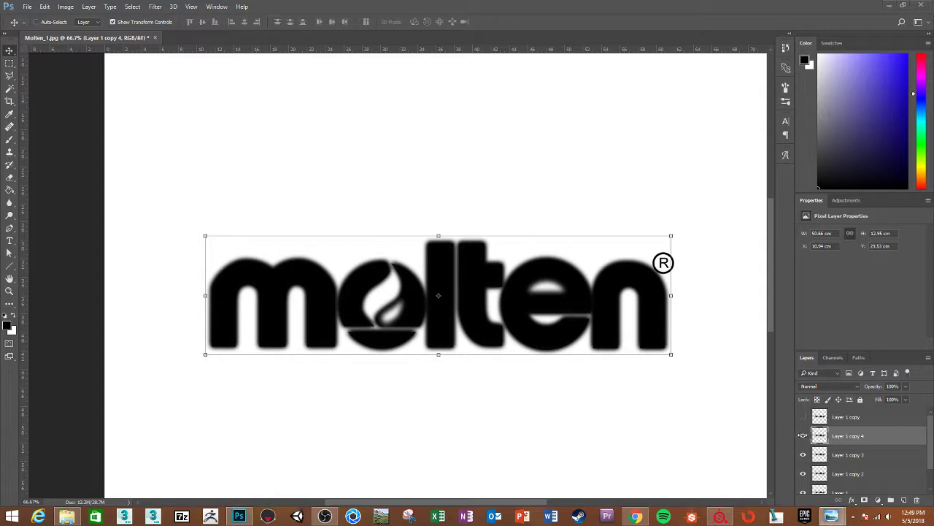
Delete the extra blurred copies and undo back to the unblurred logo
left_click(854, 454, "shift")
scroll(875, 468, "down", 1)
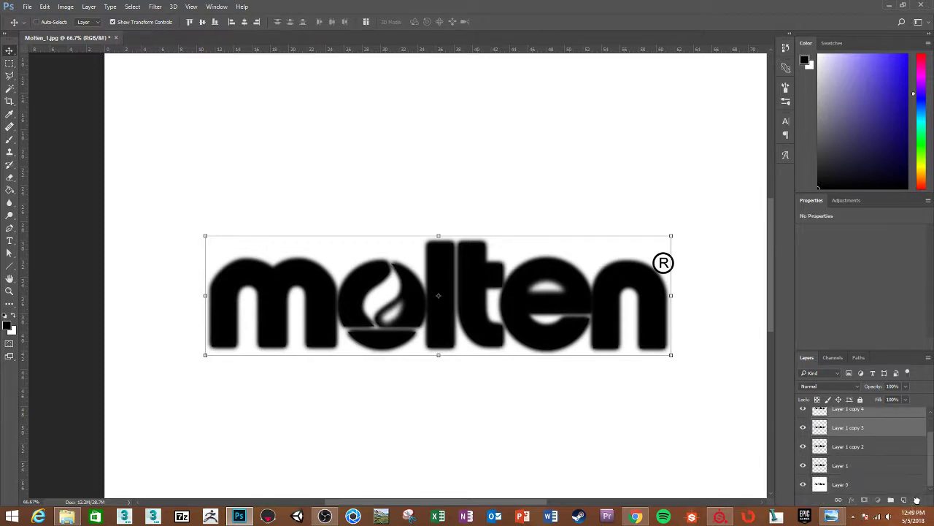
left_click(917, 500)
left_click_drag(849, 437, 917, 500)
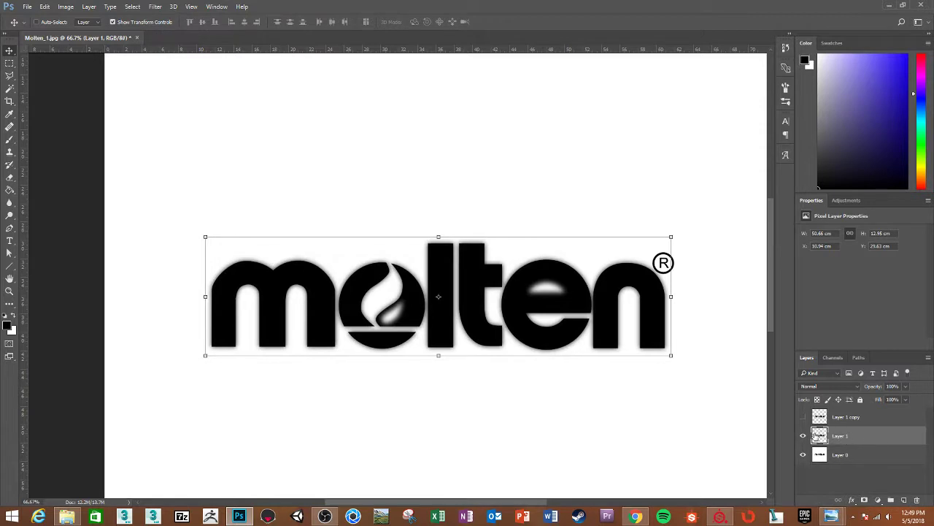
key("ctrl+j")
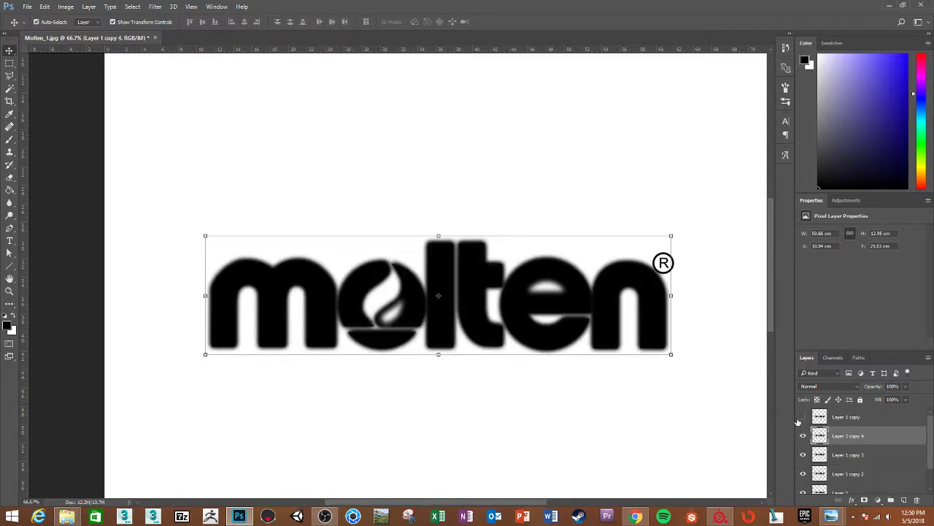
key("ctrl+z")
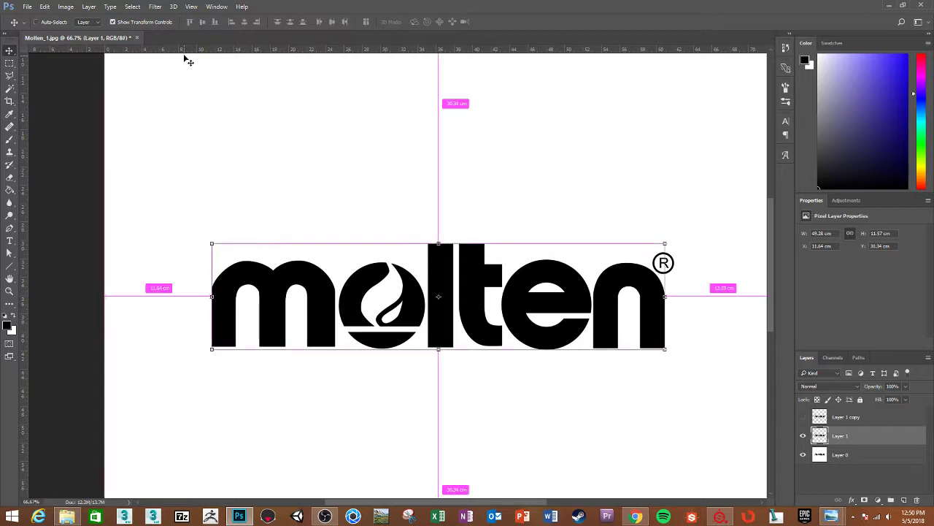
Reapply the Gaussian blur to the logo and duplicate the blurred layer twice
left_click(155, 6)
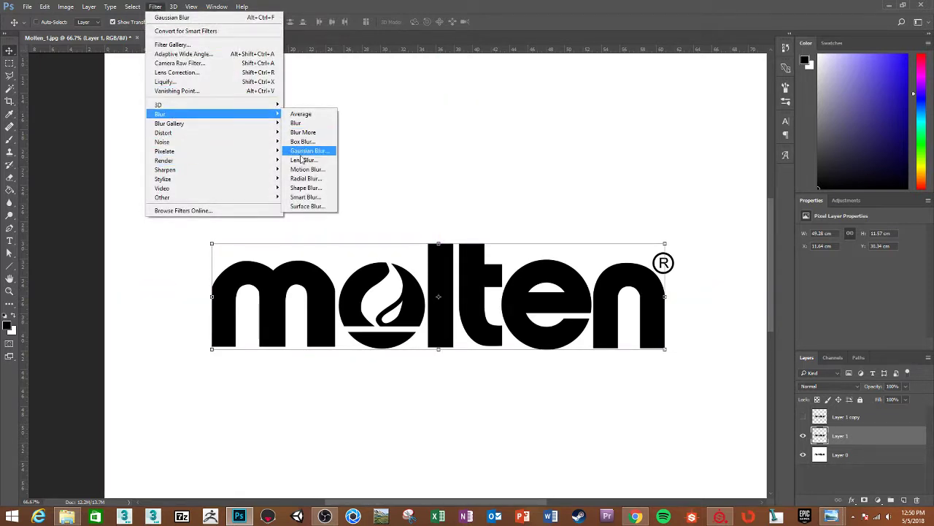
mouse_move(160, 114)
left_click(309, 150)
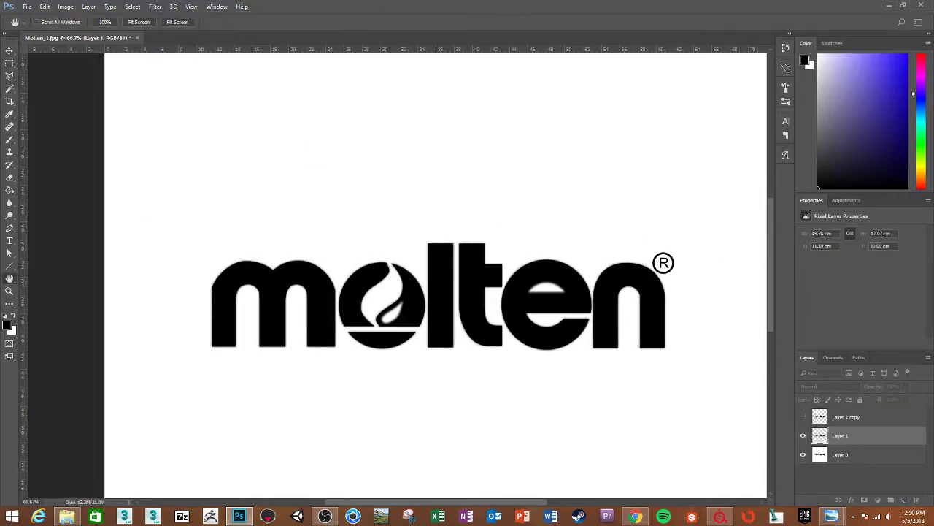
key("Return")
key("ctrl+j")
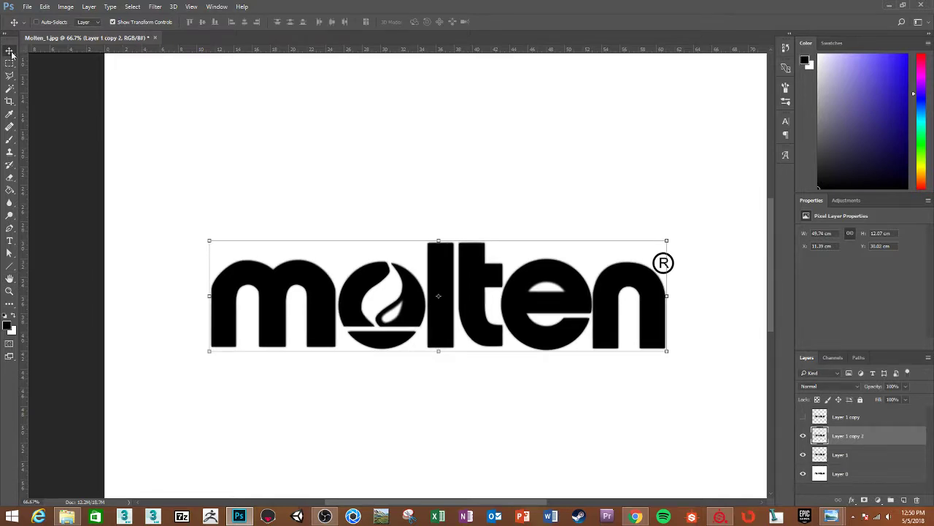
key("ctrl+j")
key("ctrl+j")
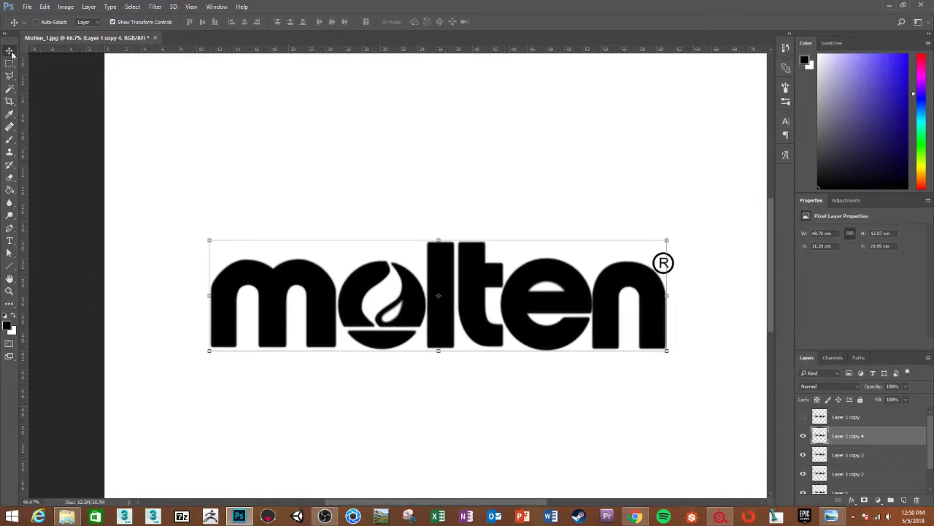
At 300% zoom, select all the blurred logo layers and Merge Visible into one
key("ctrl+plus")
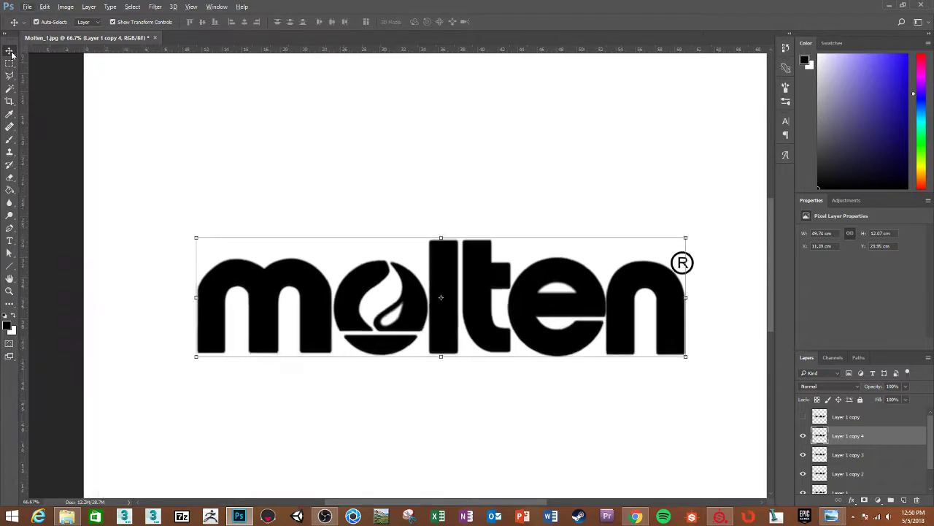
key("ctrl+plus")
key("ctrl+plus")
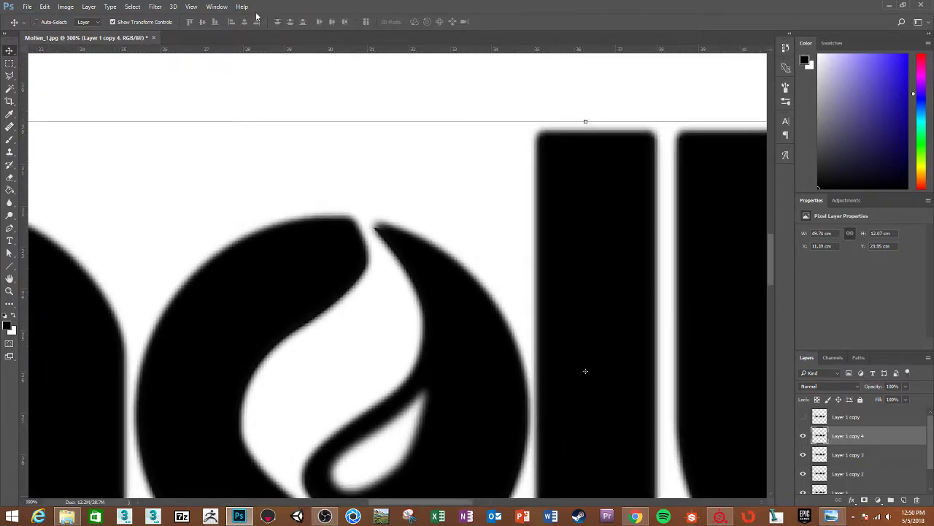
scroll(885, 463, "down", 2)
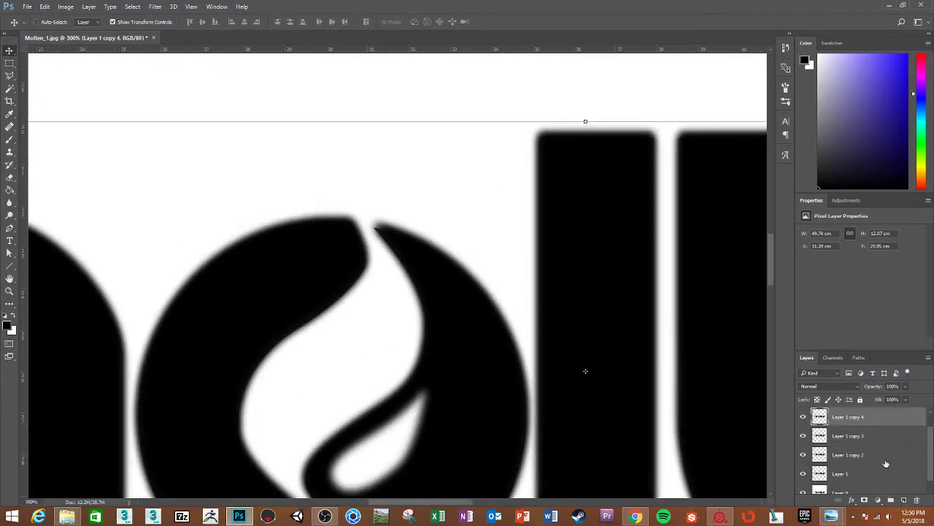
left_click(843, 465, "shift")
right_click(844, 456)
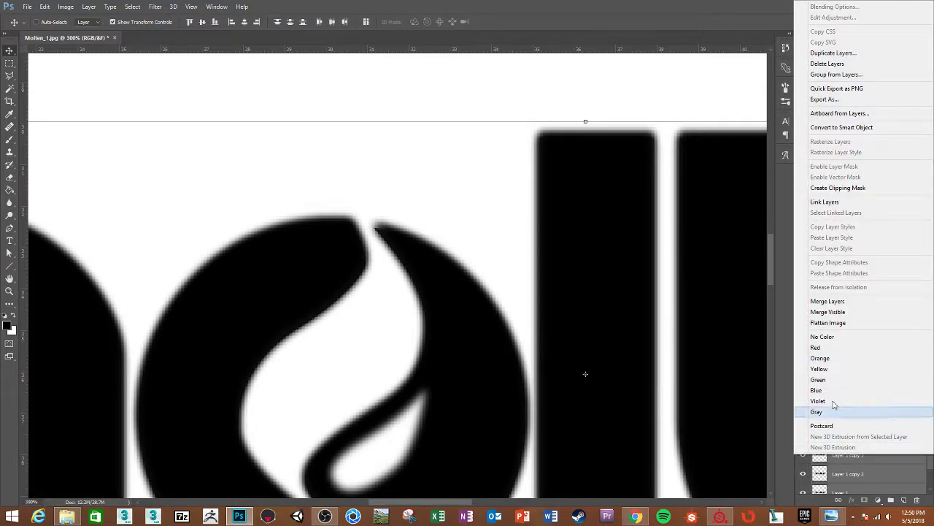
left_click(829, 312)
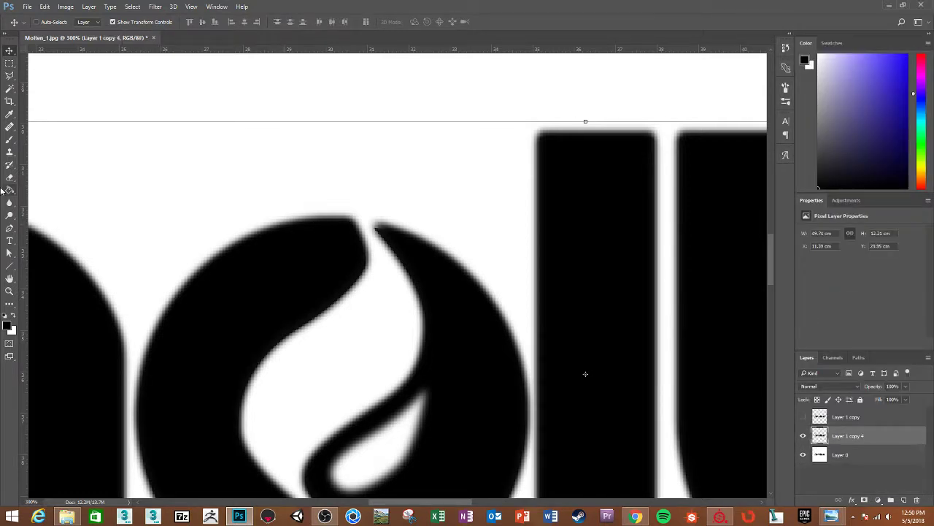
Soften the flame notch in the logo's 'o' with a ~62 px Blur brush at 100% strength
left_click(10, 216)
left_click(10, 202)
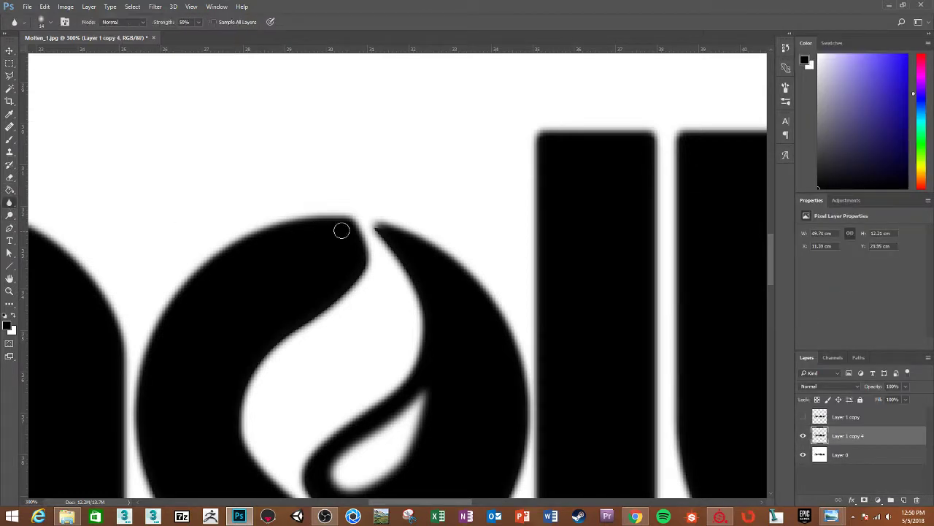
right_click(382, 224)
left_click(454, 246)
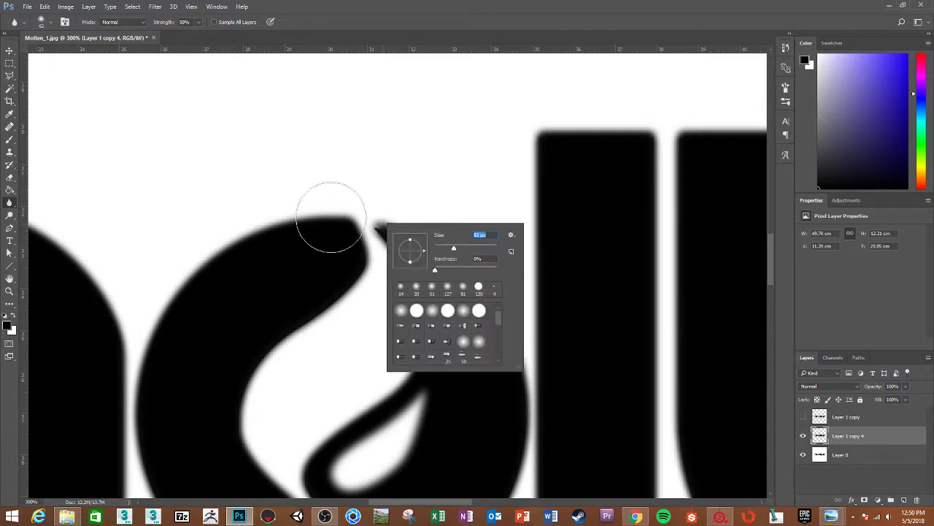
left_click(358, 225)
left_click(198, 23)
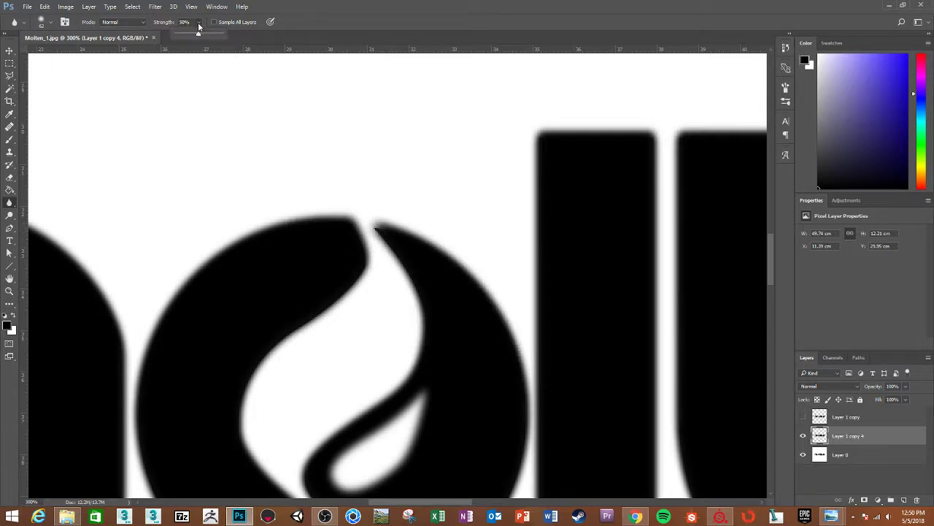
left_click_drag(215, 38, 224, 36)
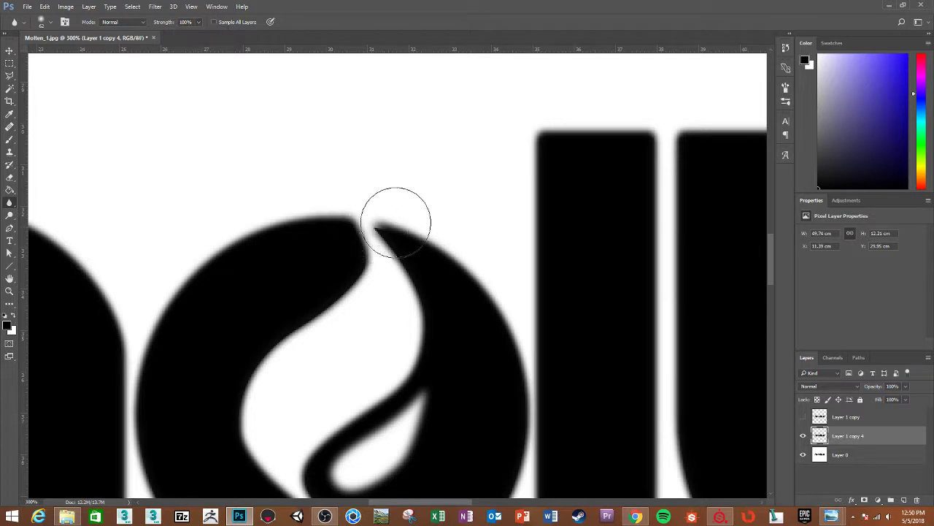
mouse_move(369, 221)
left_mouse_down()
mouse_move(411, 249)
mouse_move(434, 303)
mouse_move(397, 233)
mouse_move(417, 226)
mouse_move(363, 272)
left_mouse_up()
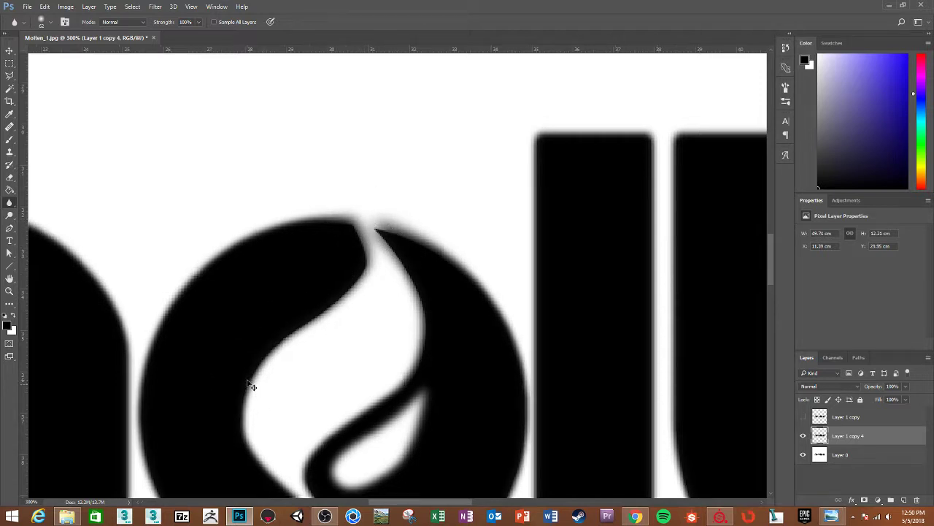
key("ctrl+minus")
key("ctrl+minus")
mouse_move(430, 313)
left_mouse_down()
mouse_move(268, 254)
mouse_move(586, 236)
mouse_move(521, 234)
left_mouse_up()
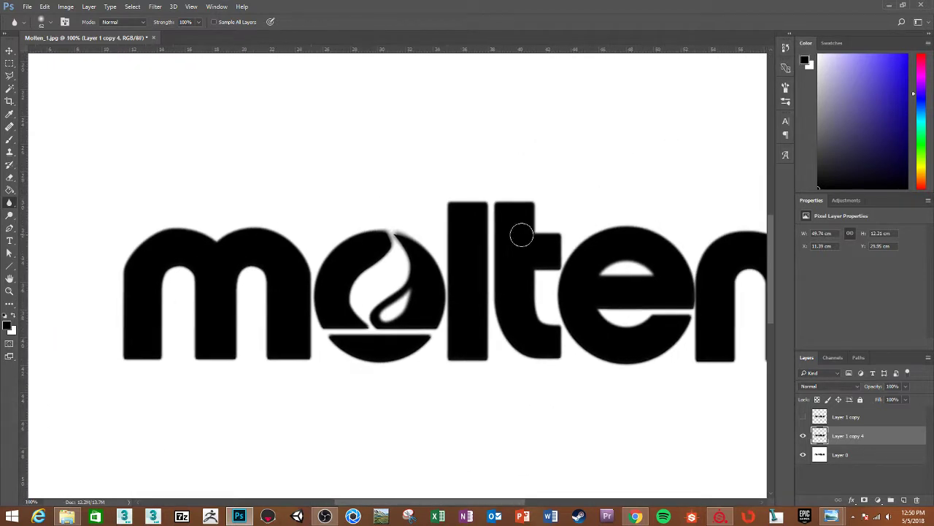
Show and select Layer 1 copy, then Magic Wand select the m, o, l, t, e and n letters
left_click(804, 416)
left_click(846, 416)
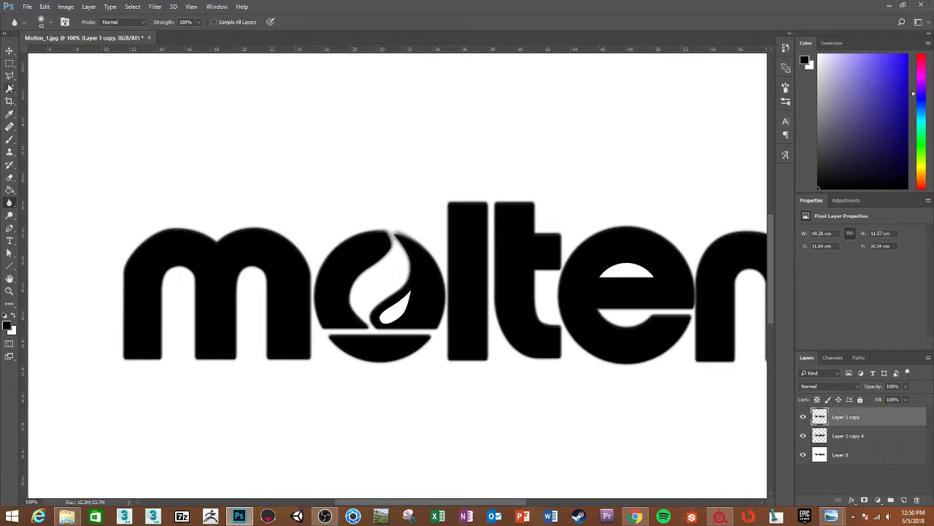
left_click(10, 90)
left_click(250, 240)
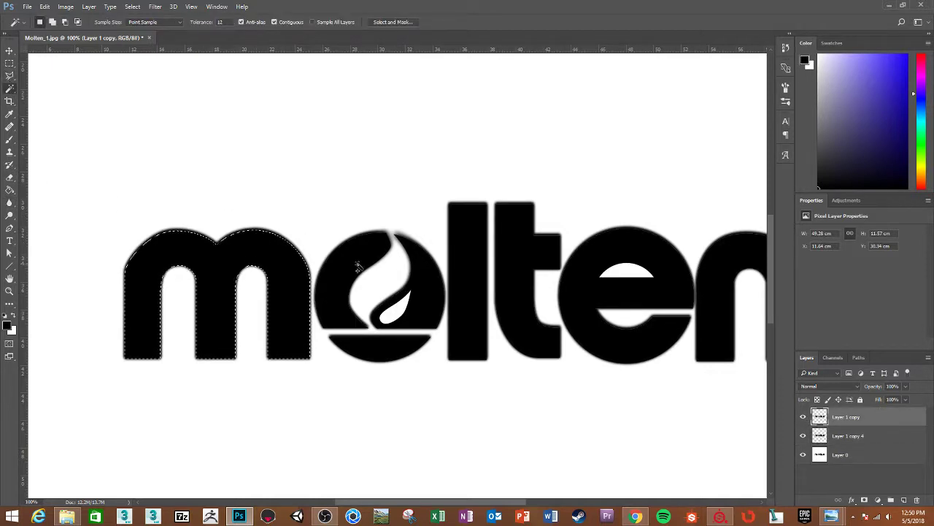
left_click(400, 299, "shift")
left_click(388, 353, "shift")
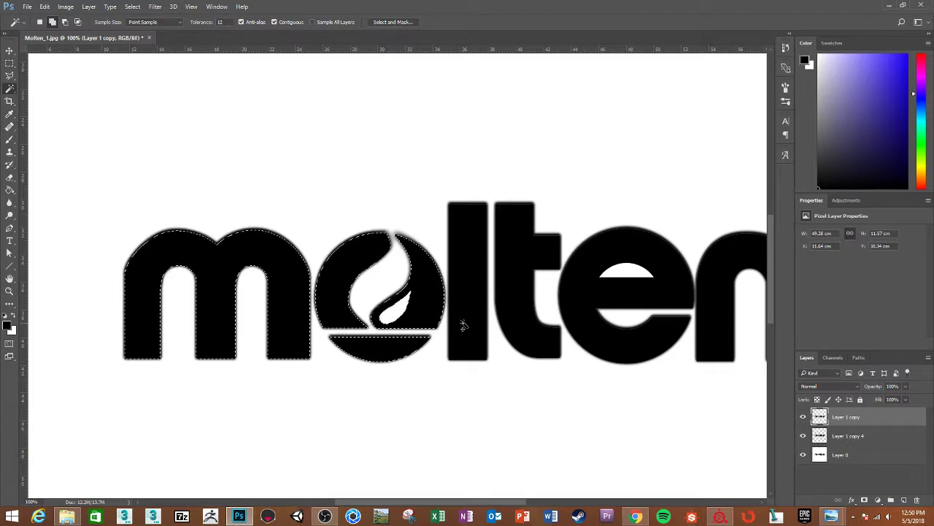
left_click(463, 324, "shift")
left_click(512, 305, "shift")
left_click(642, 332, "shift")
scroll(643, 333, "right", 5)
left_click(499, 255, "shift")
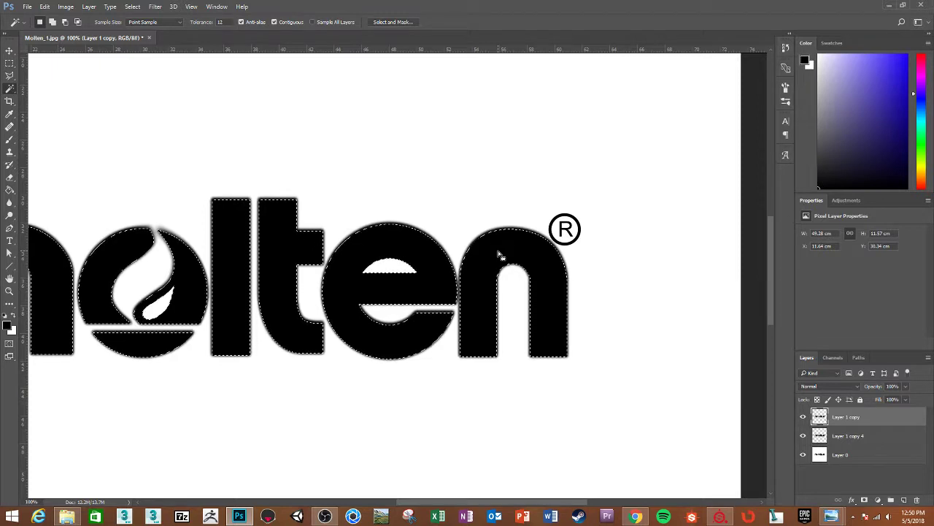
Contract the selection by 10 px twice, then trim the layer and deselect
left_click(132, 7)
mouse_move(140, 132)
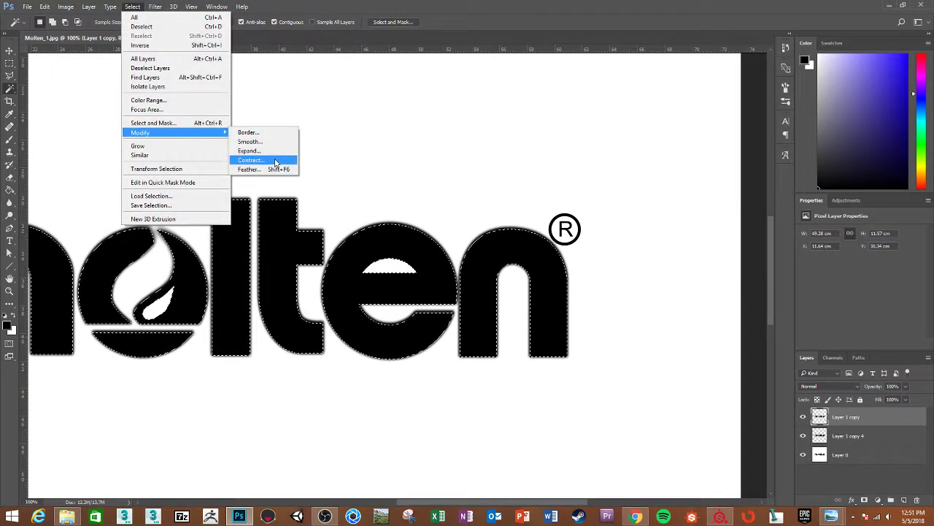
left_click(276, 160)
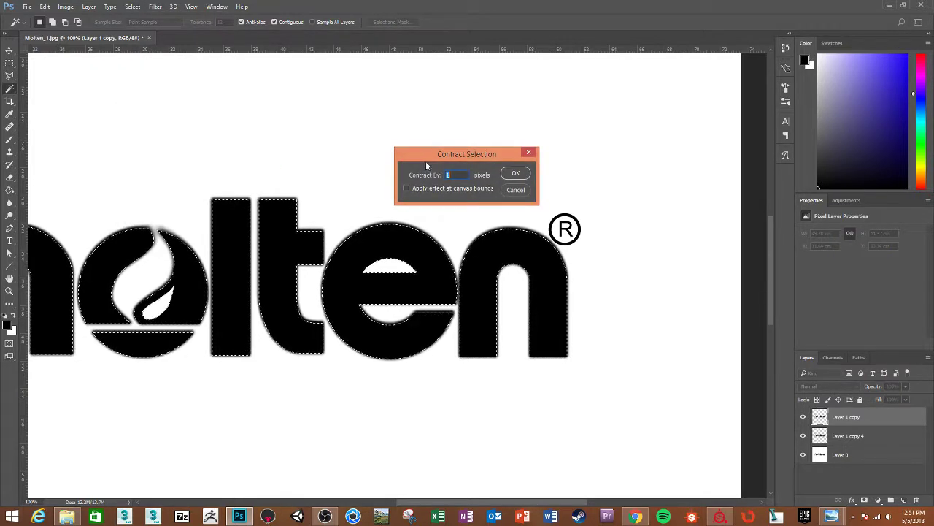
type("10")
left_click(518, 174)
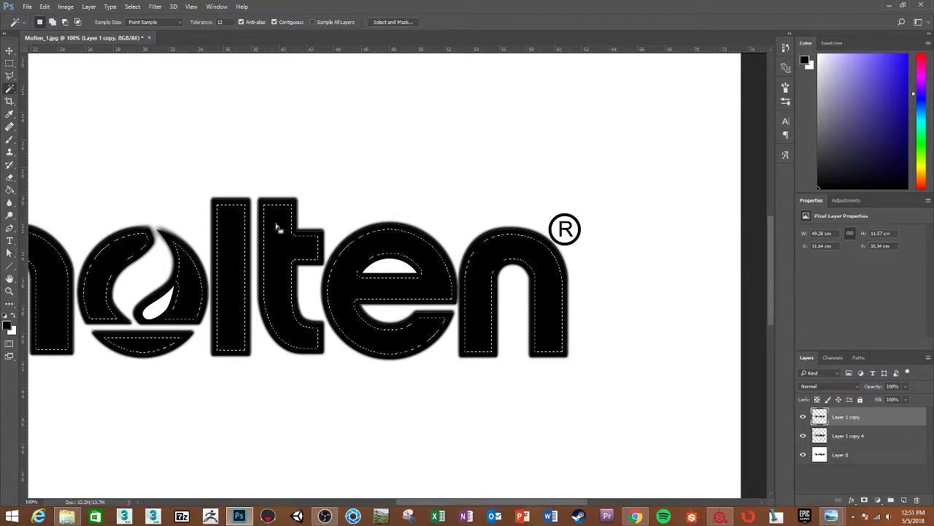
left_click_drag(279, 221, 427, 194)
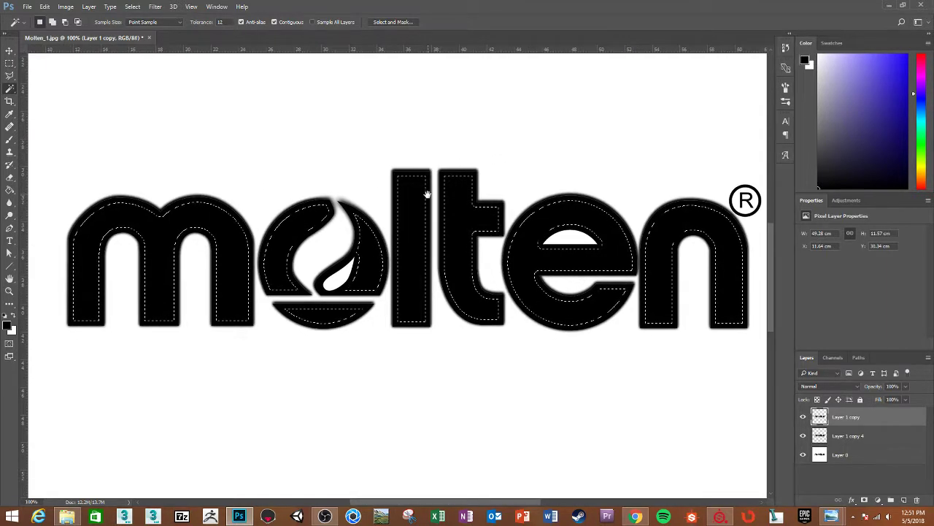
left_click(163, 7)
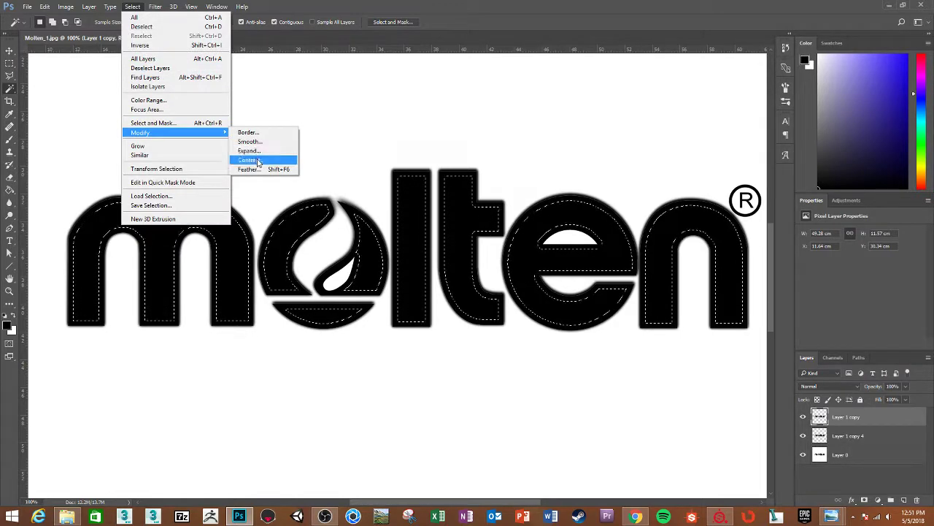
left_click(248, 161)
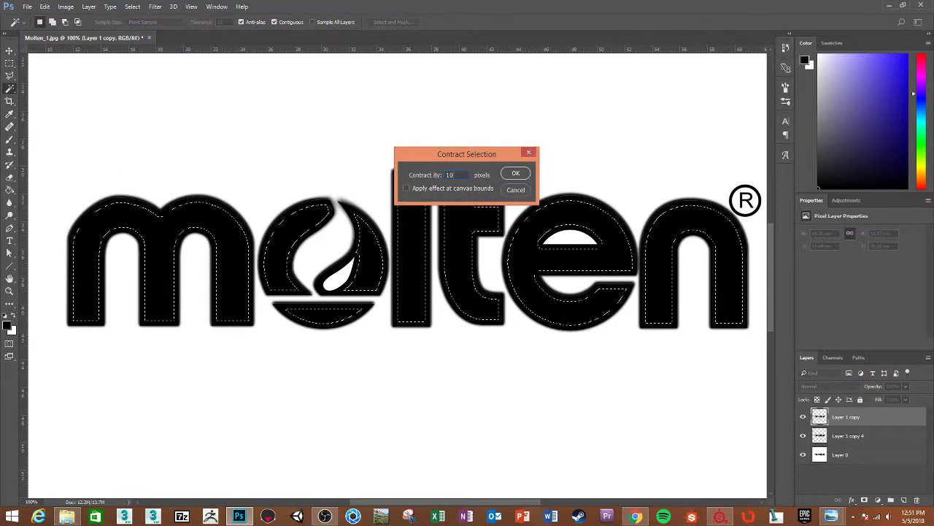
left_click(517, 173)
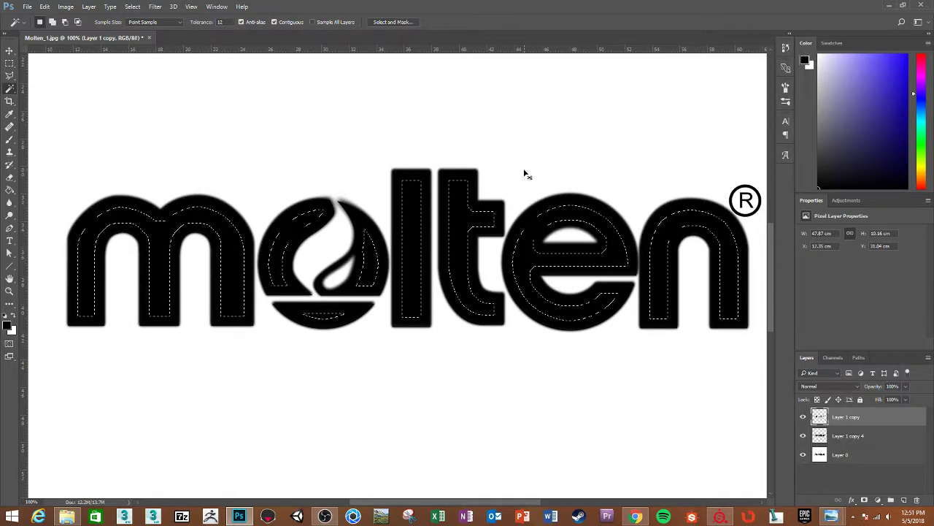
key("Delete")
key("ctrl+d")
Give Layer 1 copy a white Color Overlay and rasterize the layer style
right_click(846, 429)
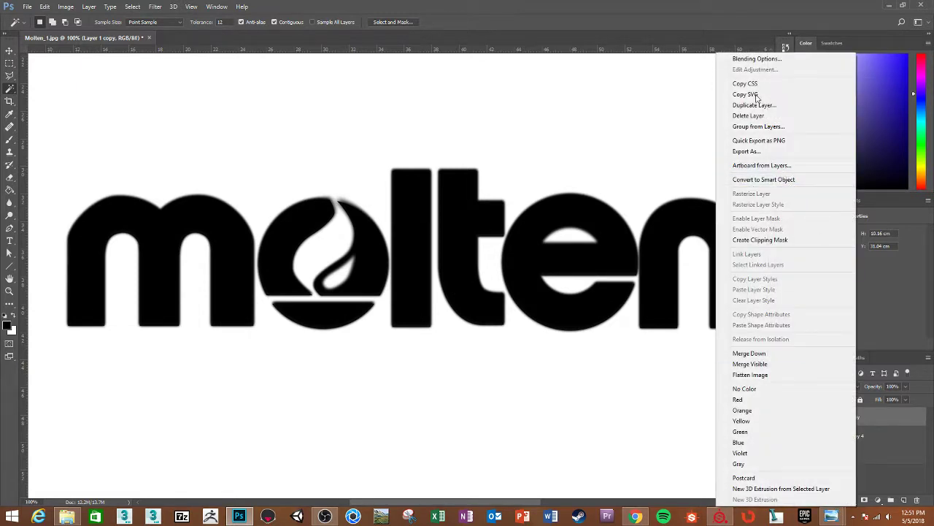
key("Escape")
key("space")
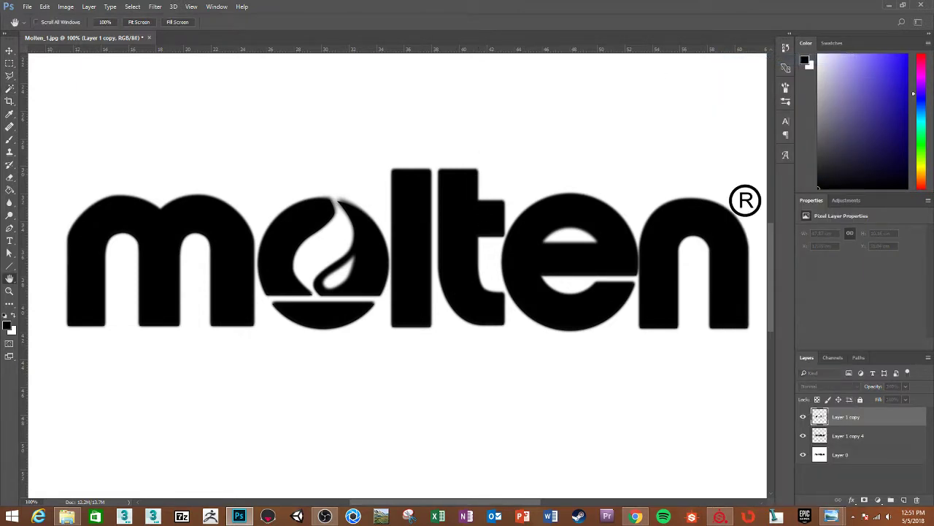
key("i")
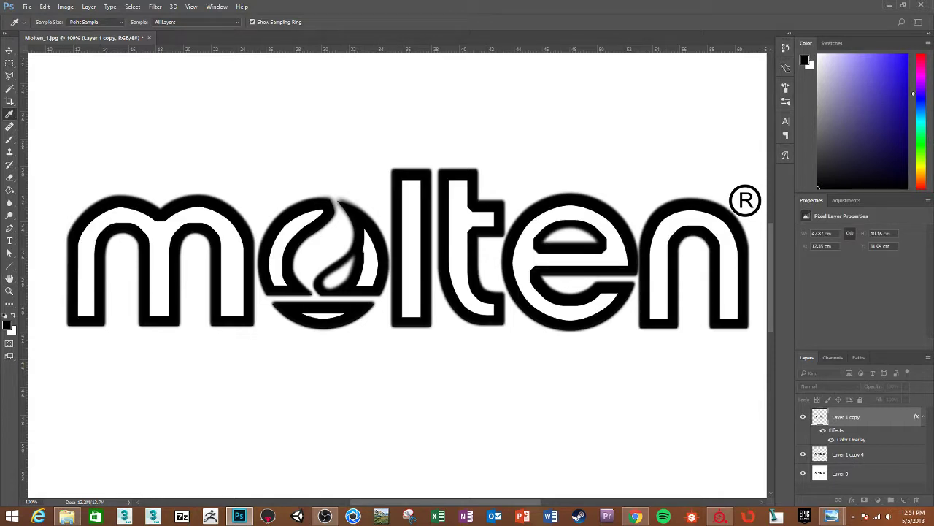
key("space")
key("w")
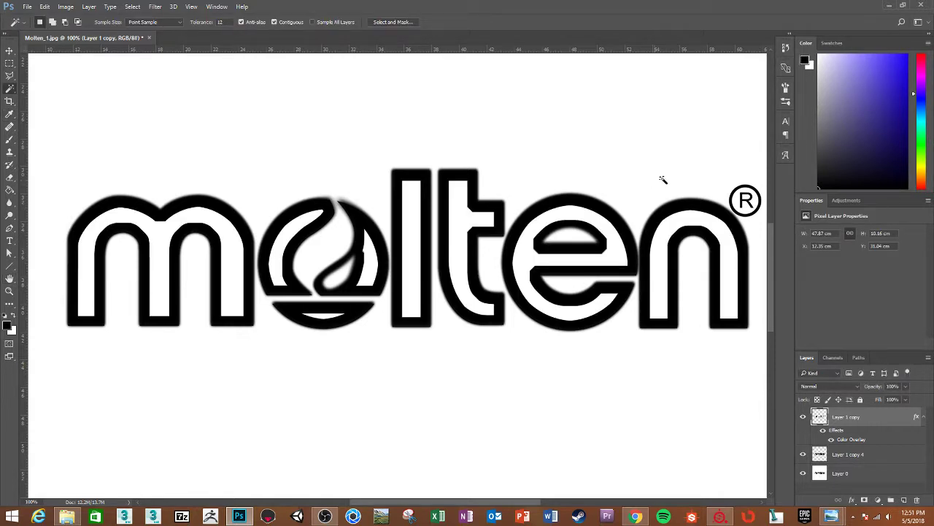
right_click(866, 422)
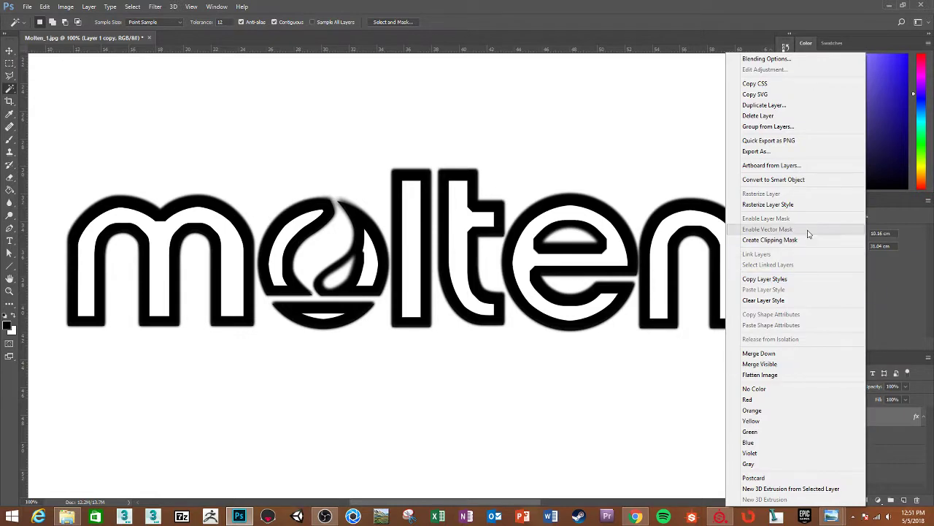
left_click(772, 203)
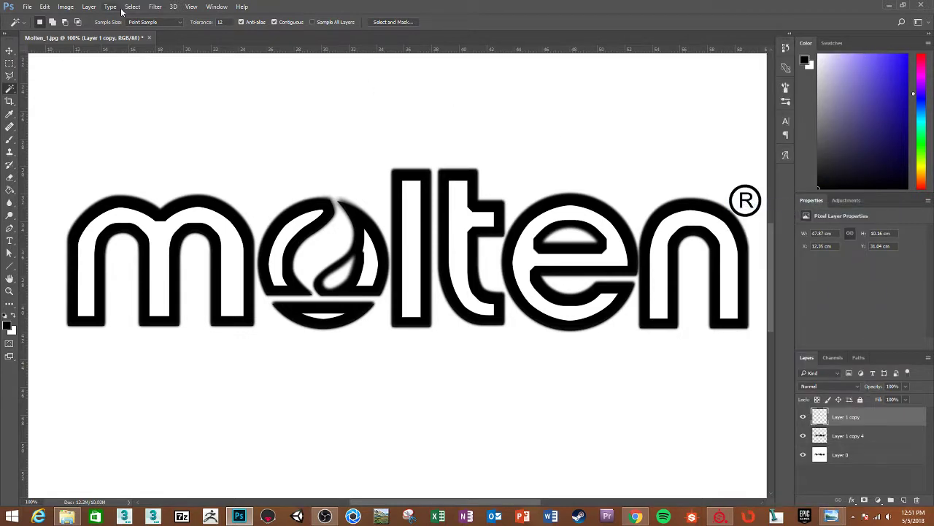
left_click(155, 7)
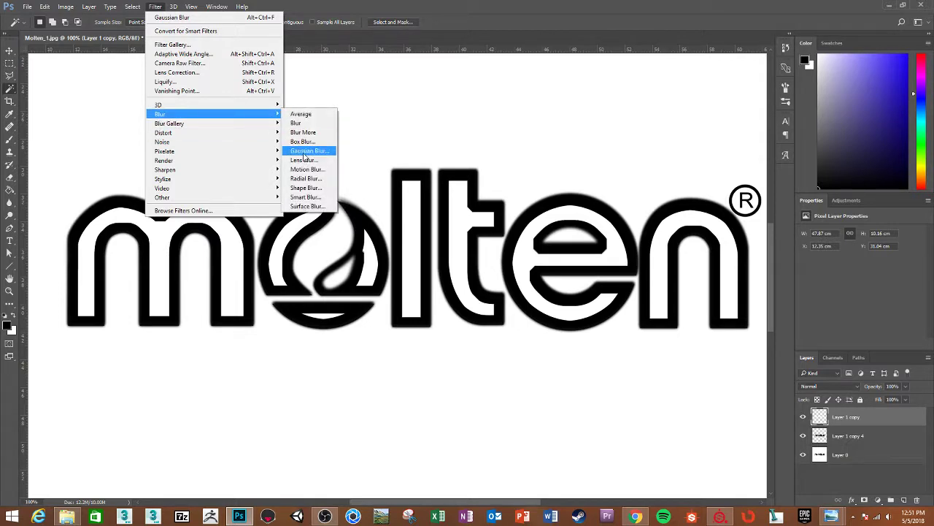
Gaussian-blur the white letters on Layer 1 copy and set the layer opacity to 39%
left_click(305, 152)
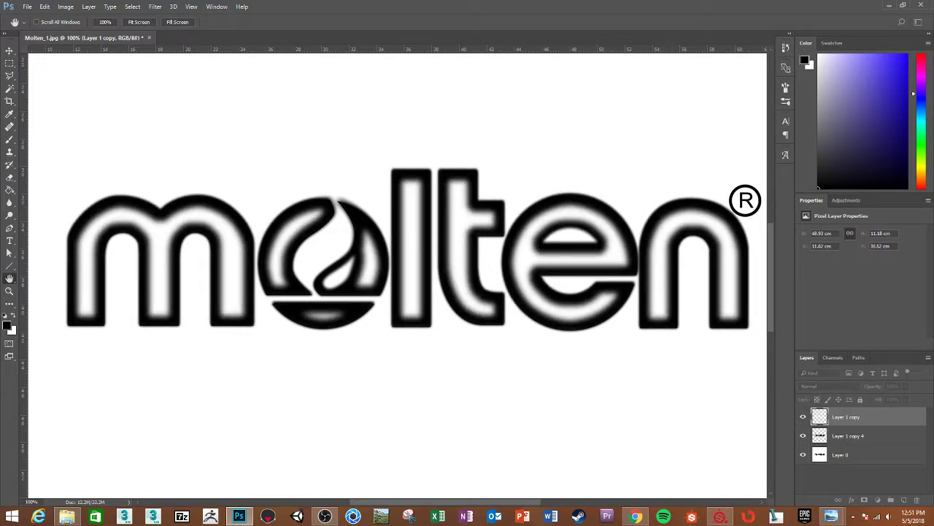
key("w")
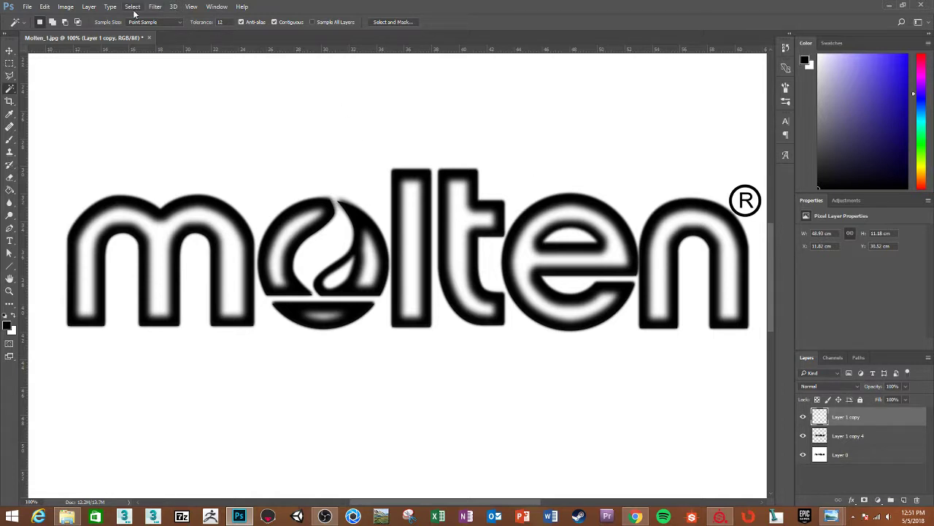
left_click(907, 387)
left_click_drag(909, 398, 878, 398)
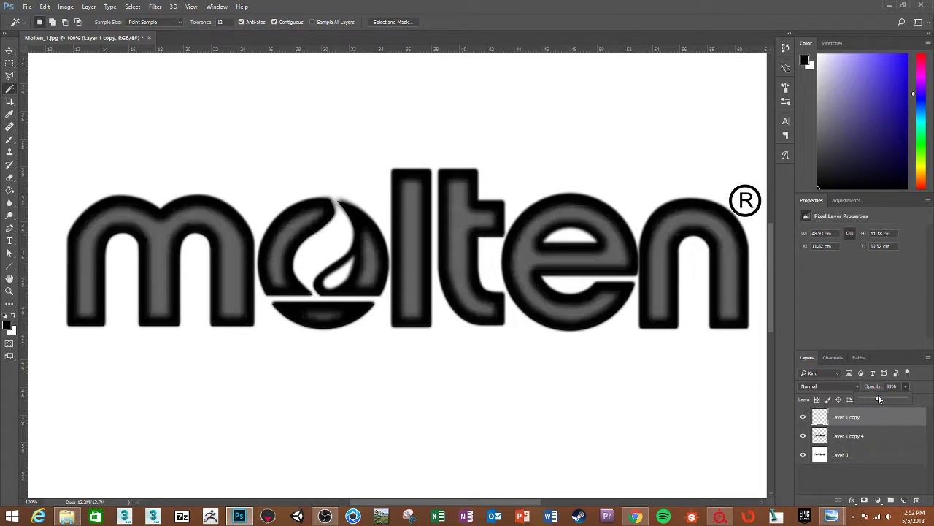
left_click(8, 50)
Duplicate the blurred layer, Gaussian-blur the new copy, and duplicate it again
key("ctrl+j")
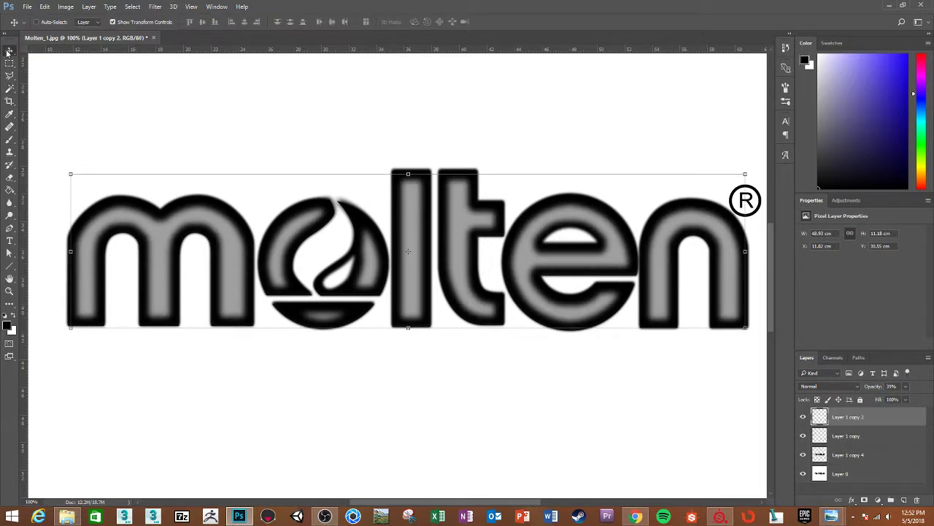
left_click(155, 7)
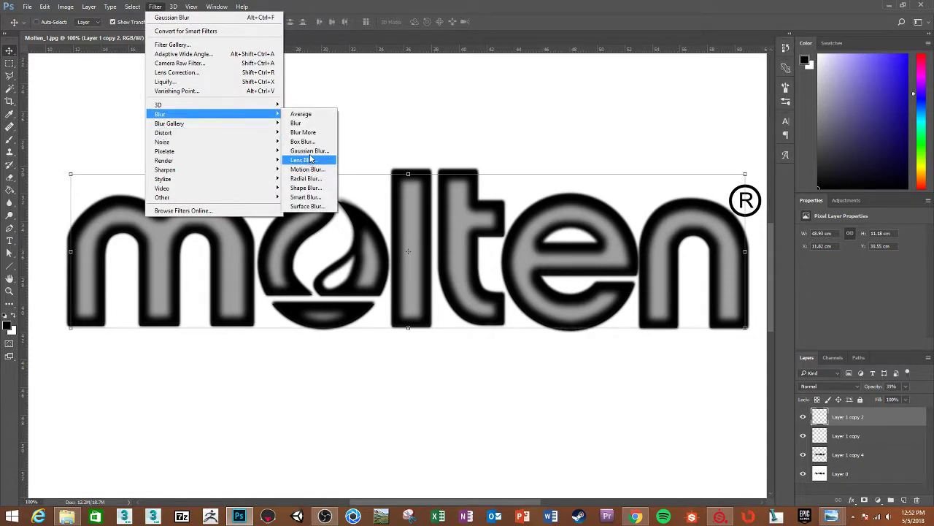
left_click(310, 151)
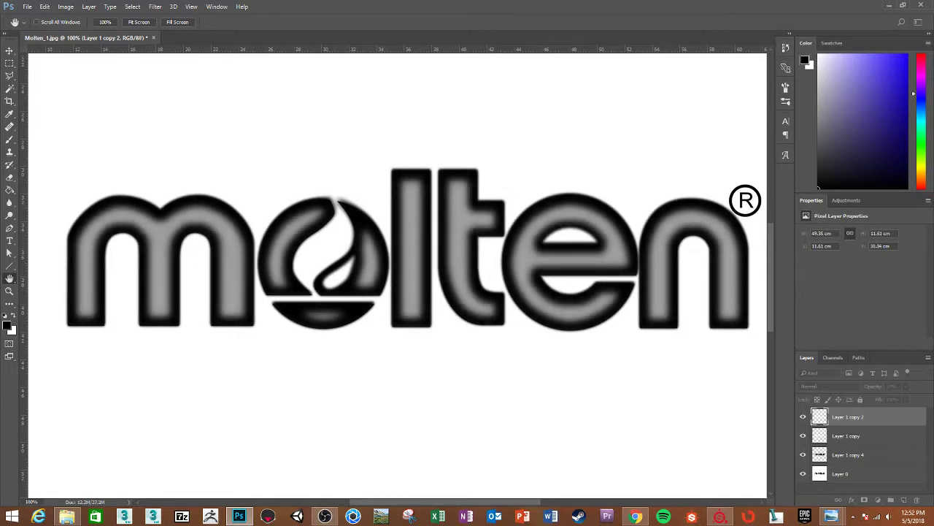
key("v")
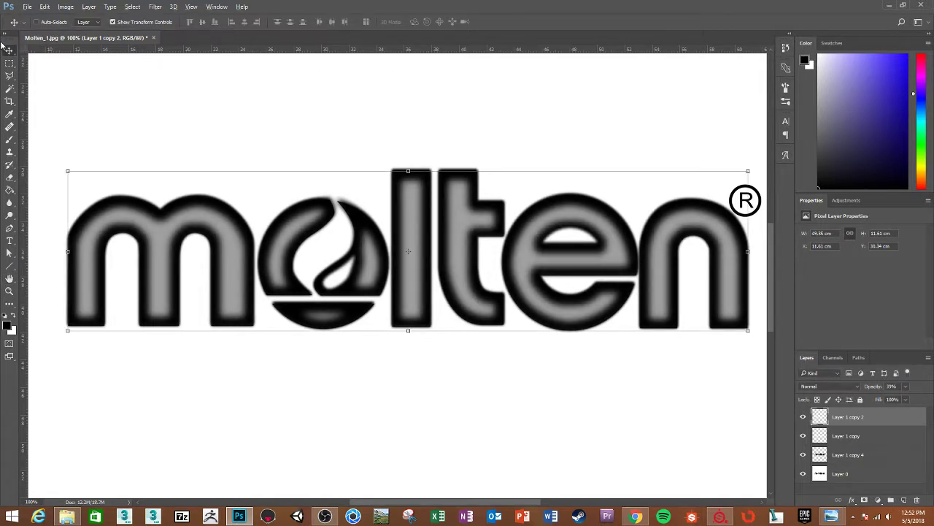
key("ctrl+j")
key("ctrl+j")
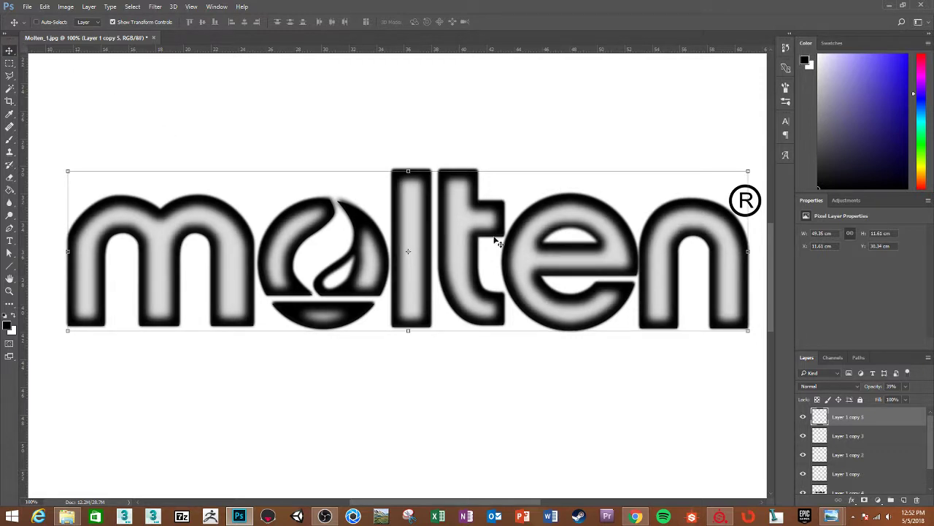
Apply a Gaussian blur to Layer 1 copy 4
scroll(867, 423, "down", 2)
left_click(838, 471)
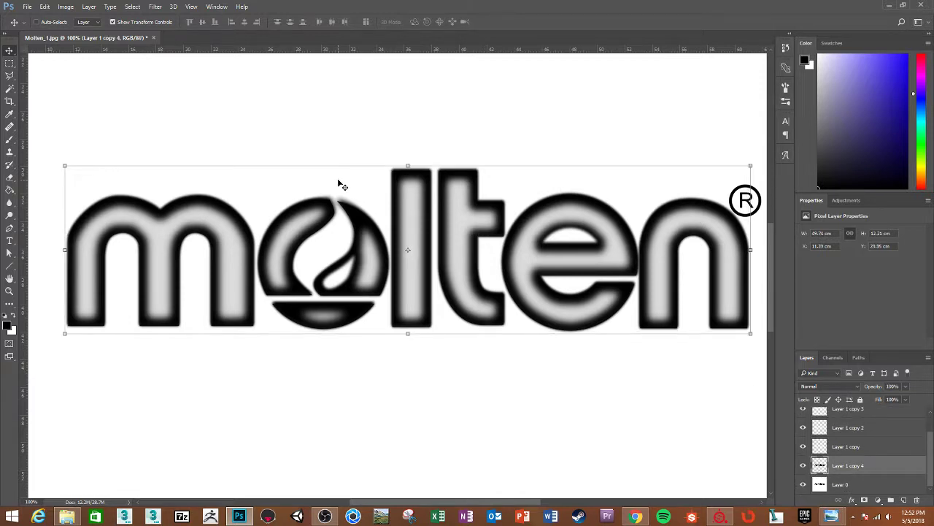
left_click(89, 7)
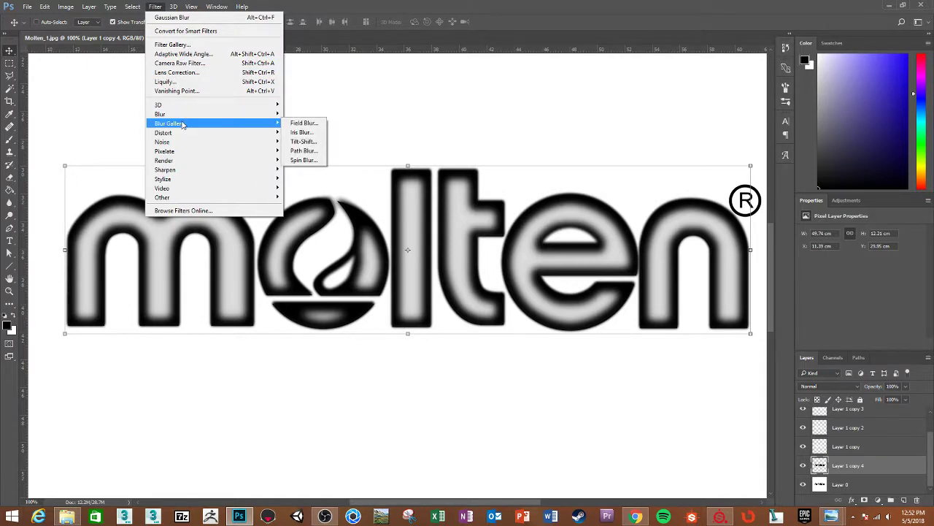
left_click(306, 151)
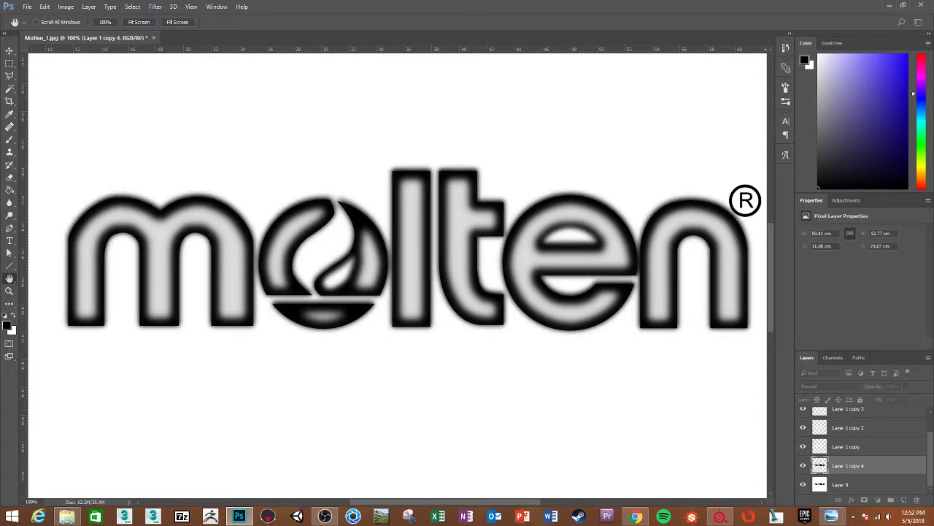
key("v")
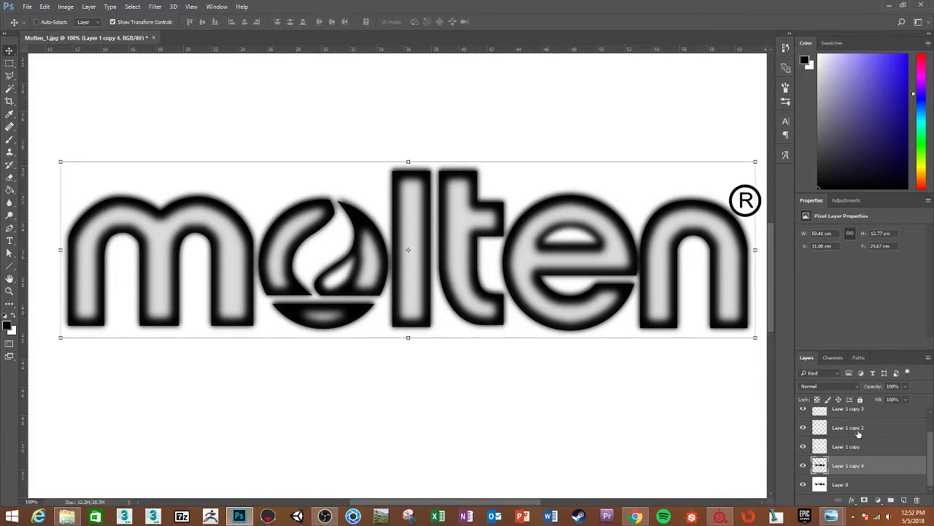
Apply Blur More twice to Layer 1 copy 2 and duplicate it twice
left_click(858, 434)
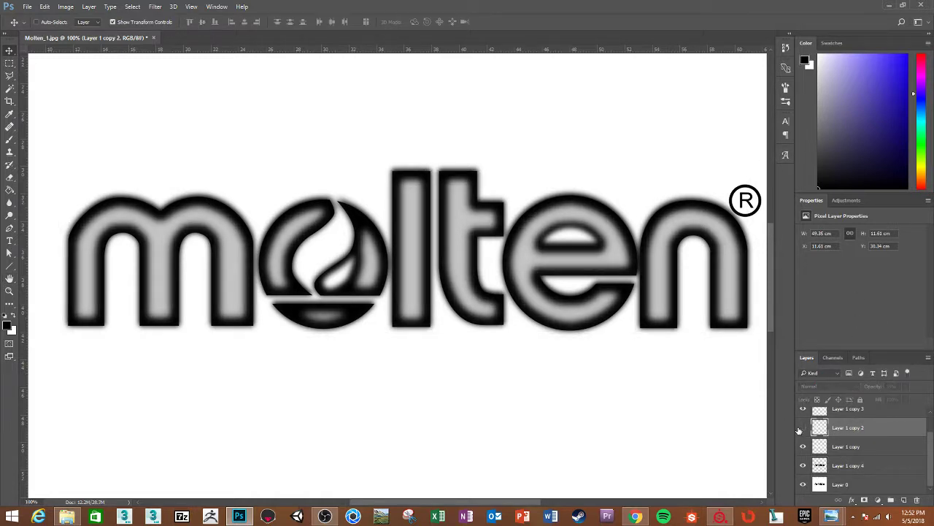
scroll(858, 424, "up", 1)
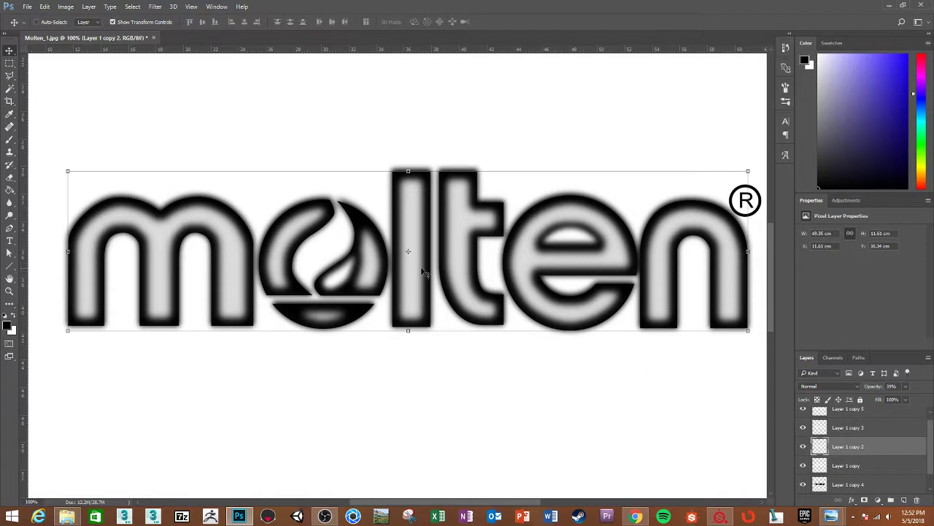
left_click(155, 7)
mouse_move(160, 114)
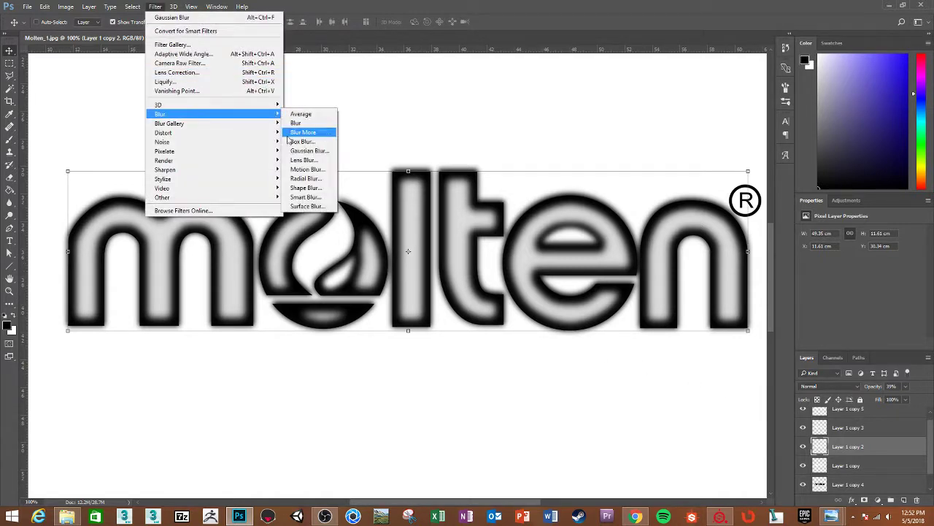
left_click(299, 133)
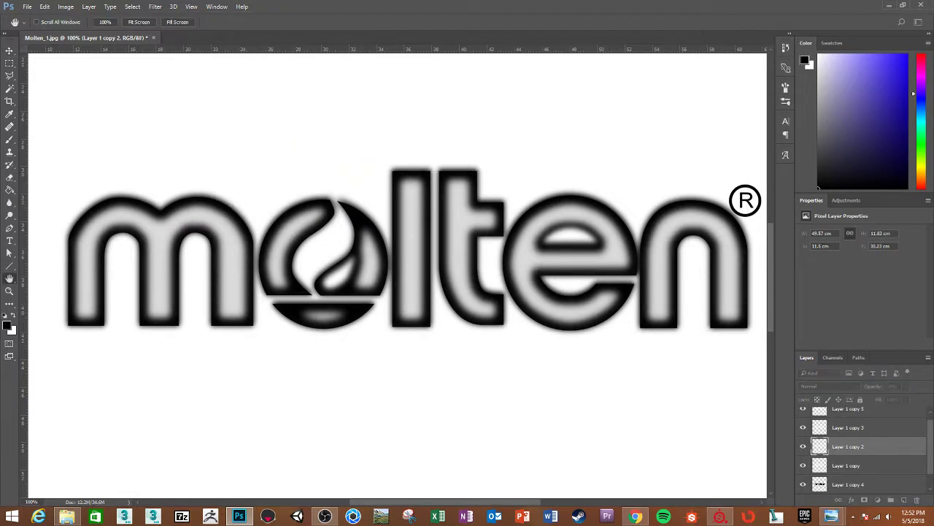
key("ctrl+f")
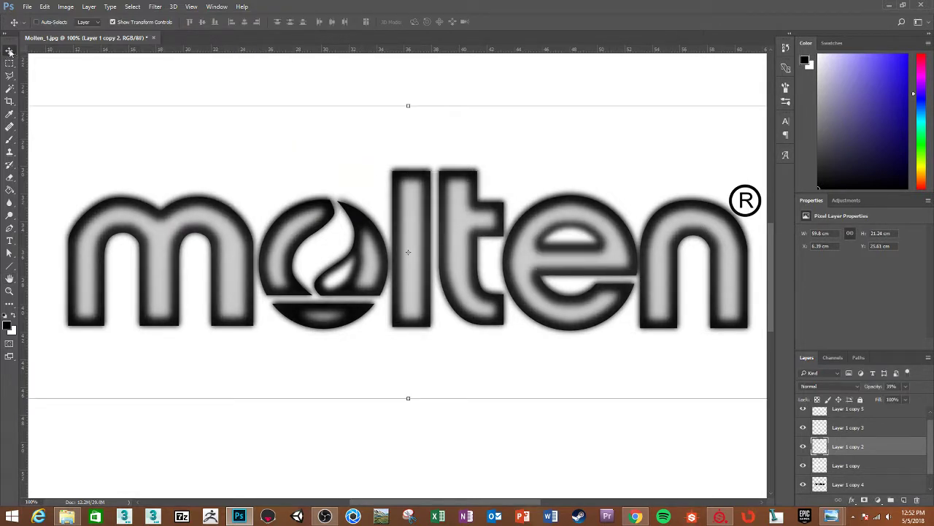
key("ctrl+j")
key("ctrl+j")
key("ctrl+j")
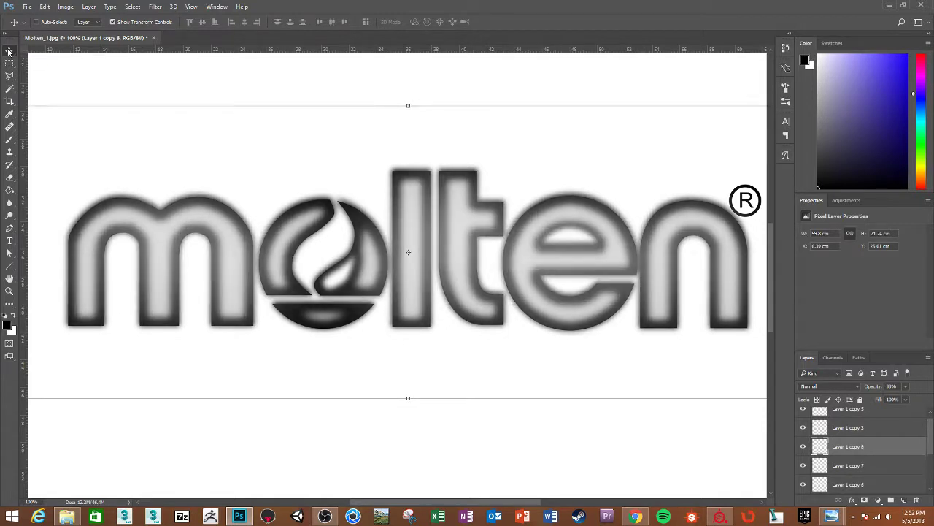
key("ctrl+j")
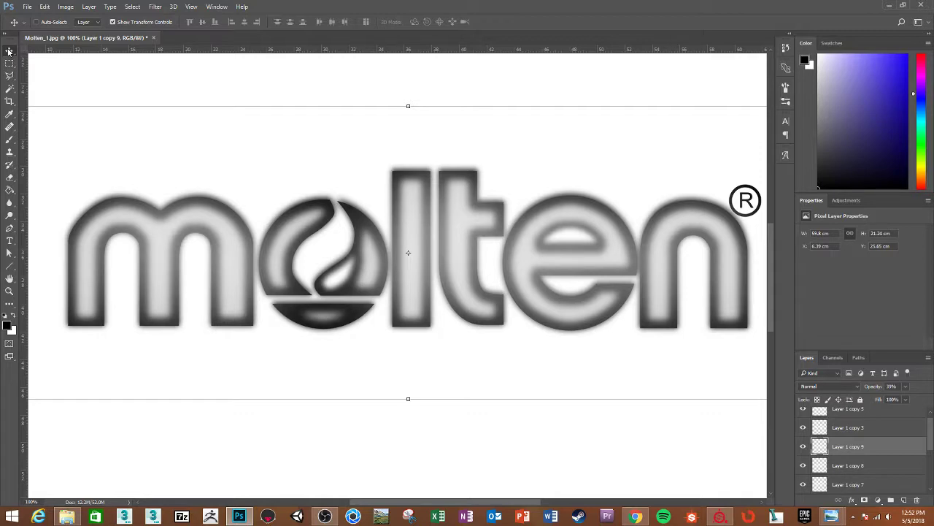
scroll(857, 438, "down", 3)
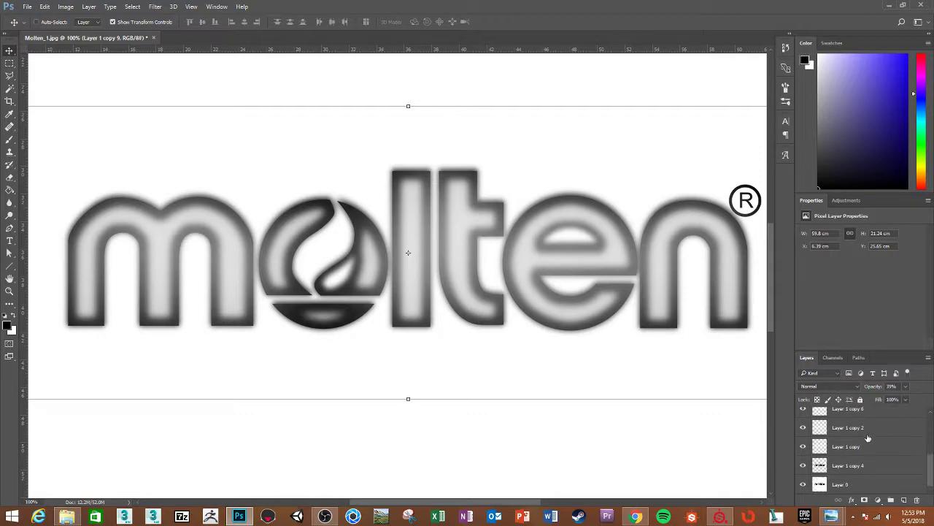
Magic Wand-select the white background around the logo outline on Layer 0
left_click(803, 484)
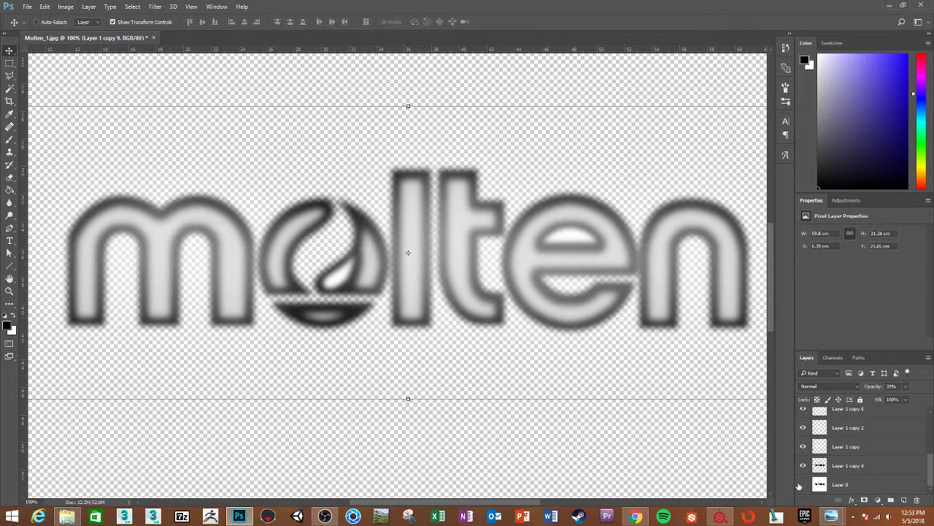
left_click(803, 484)
left_click(847, 483)
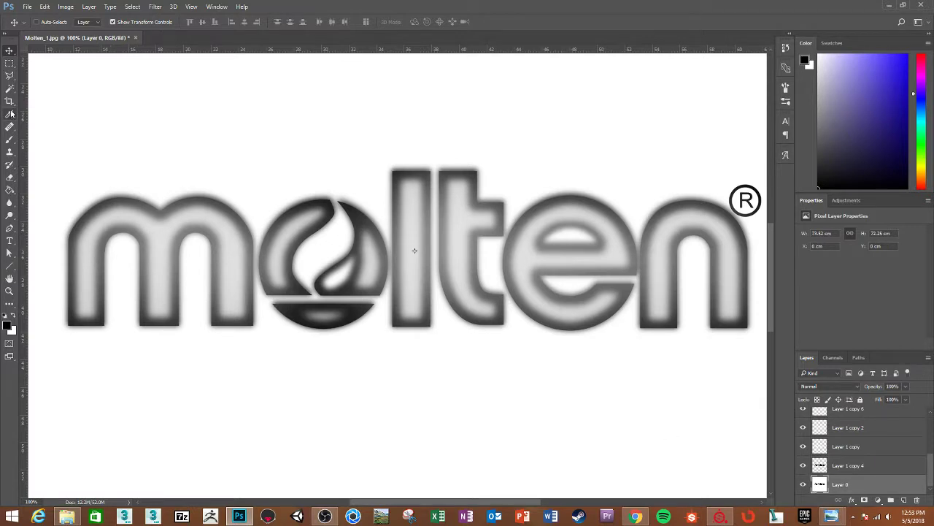
left_click(10, 88)
left_click(161, 108)
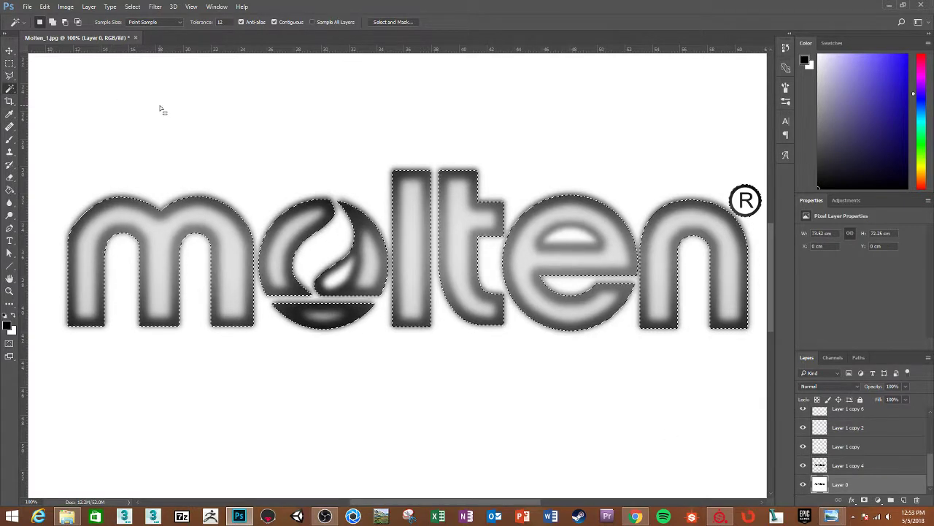
Step through the Layer 1 copies (copy 5, 3, 9, 8, 7, 6, 2, copy) in the Layers panel
scroll(857, 434, "up", 2)
scroll(856, 433, "up", 2)
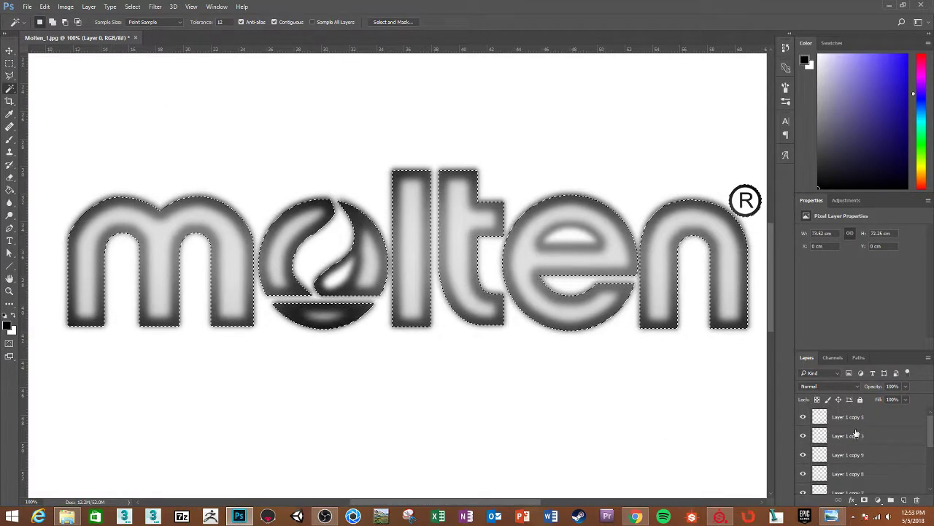
left_click(844, 418)
left_click(850, 436)
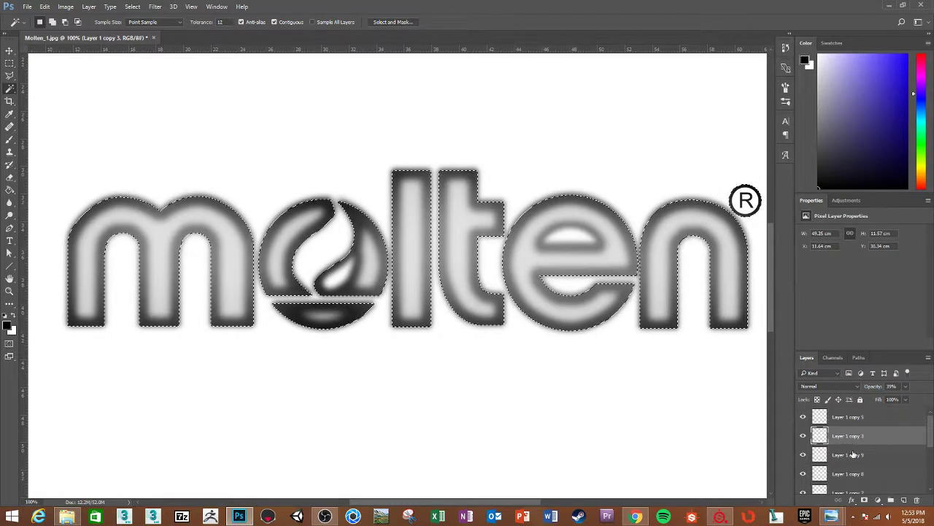
left_click(854, 454)
scroll(853, 454, "down", 1)
left_click(852, 453)
scroll(852, 453, "down", 1)
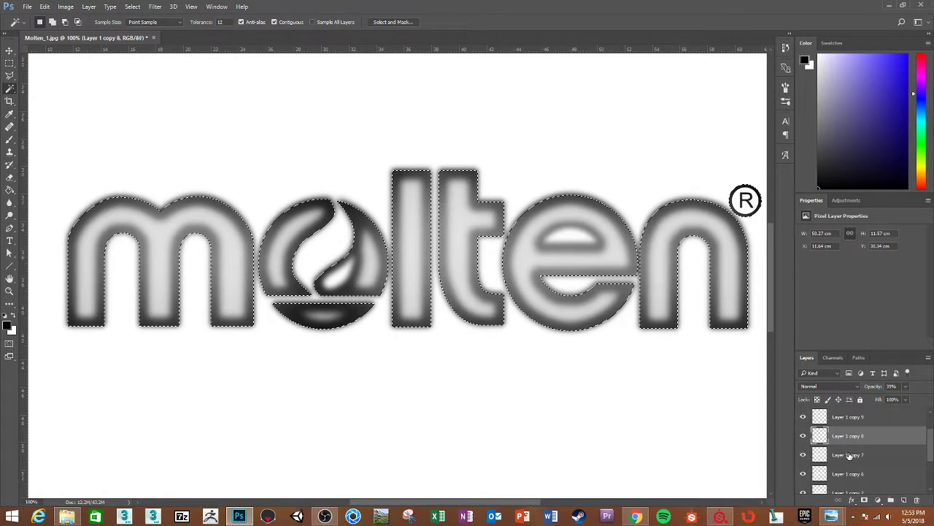
left_click(852, 454)
scroll(852, 454, "down", 1)
scroll(847, 445, "down", 1)
left_click(844, 437)
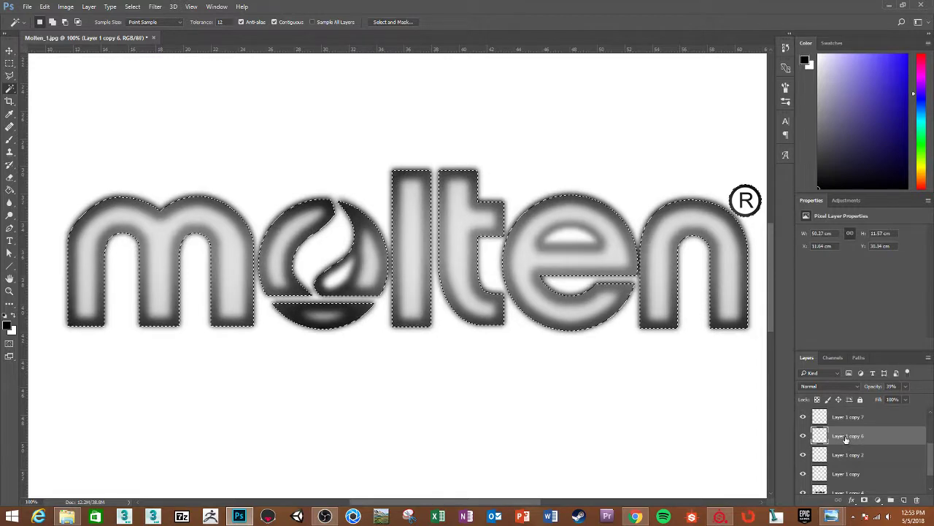
scroll(844, 437, "down", 1)
left_click(846, 436)
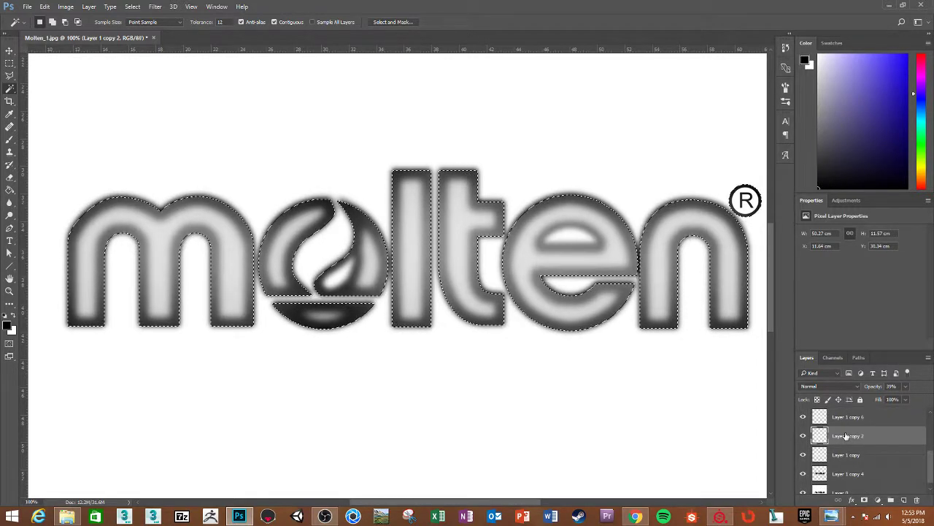
scroll(845, 436, "down", 1)
left_click(847, 447)
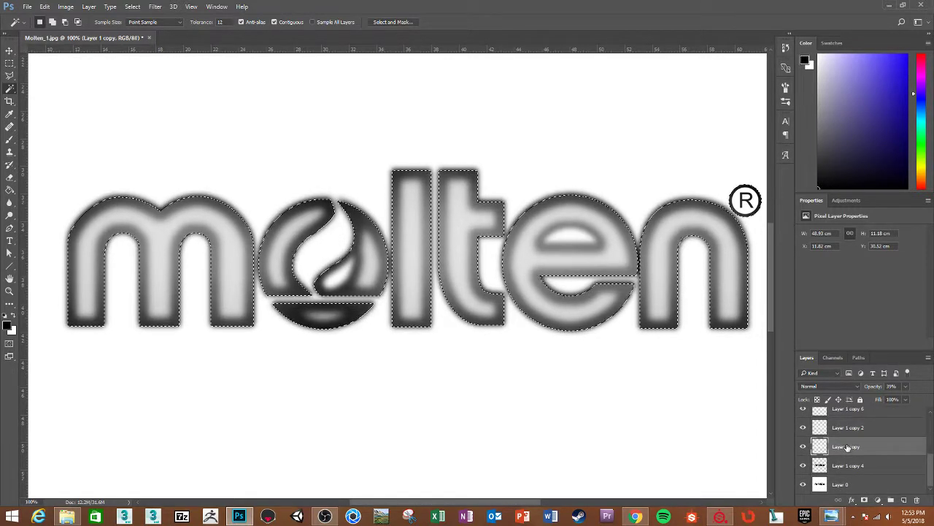
Reapply the last filter on Layer 1 copy 4 to soften and widen the letters, then deselect
left_click(846, 465)
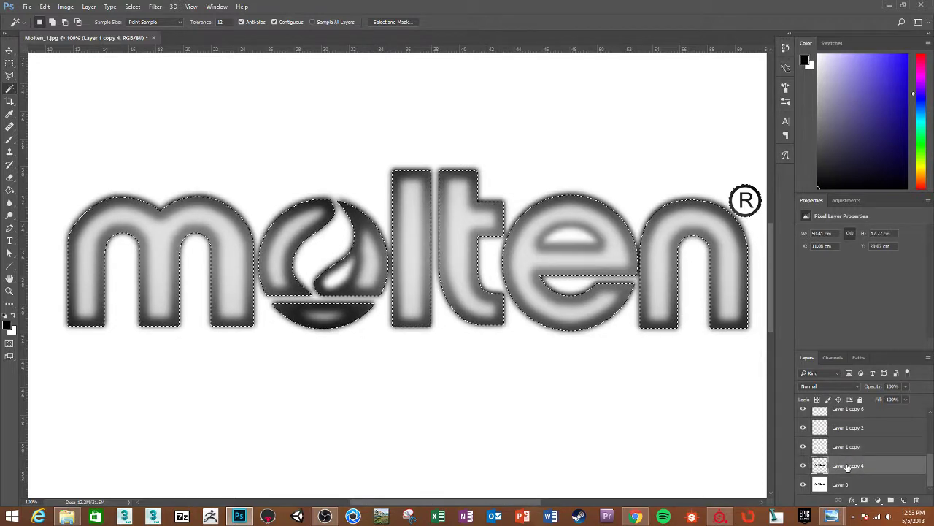
key("ctrl+f")
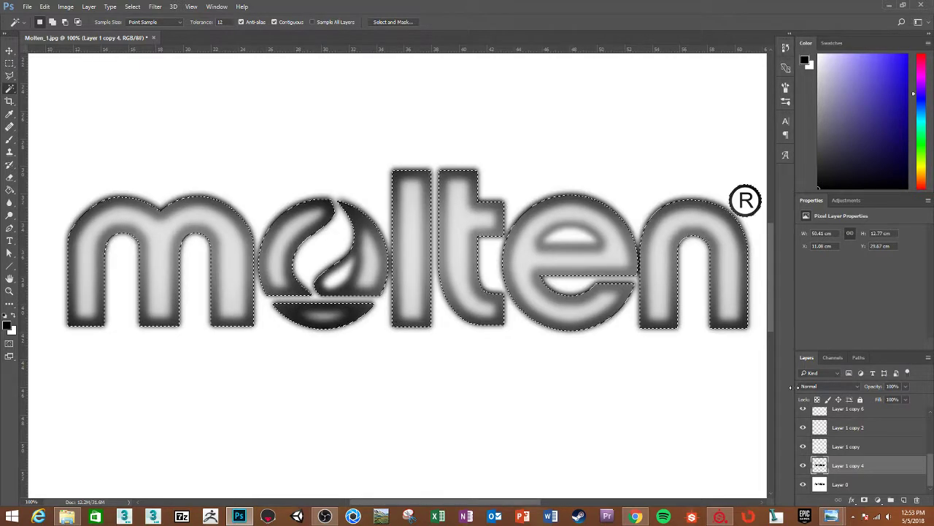
key("ctrl+d")
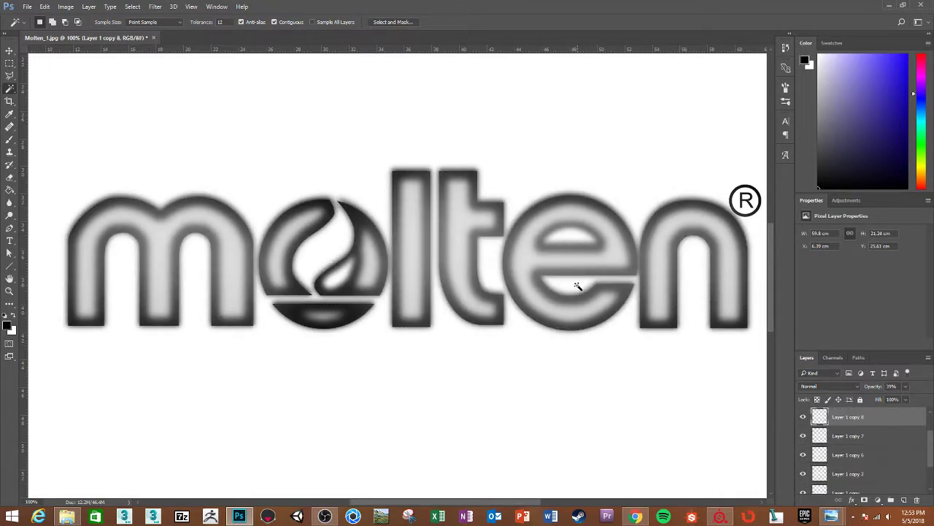
key("ctrl+minus")
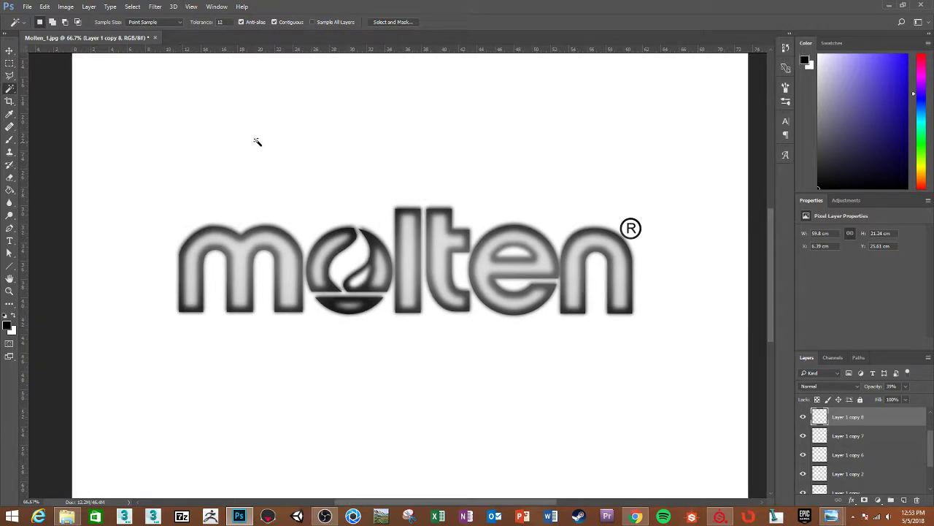
Save the image as a quality-12 JPEG named Molten_Height in the Ready alphas folder
left_click(27, 7)
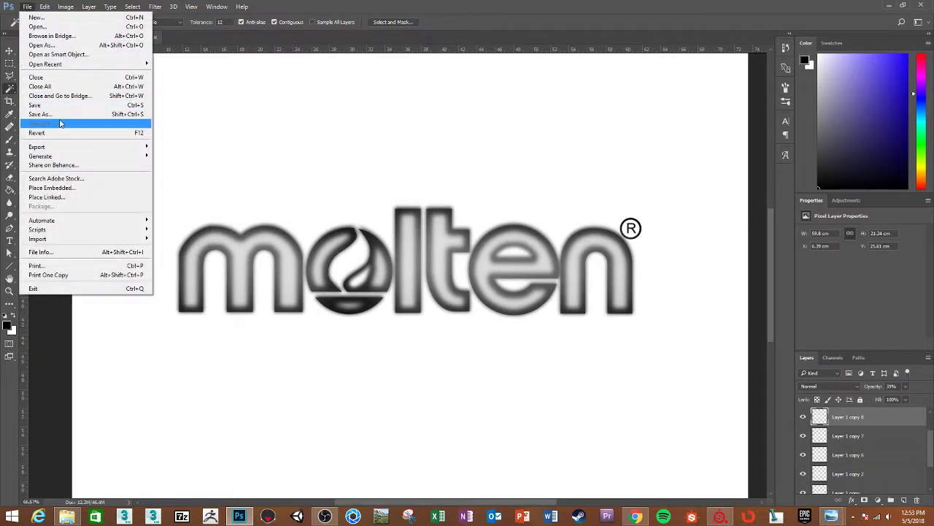
left_click(43, 115)
left_click(160, 333)
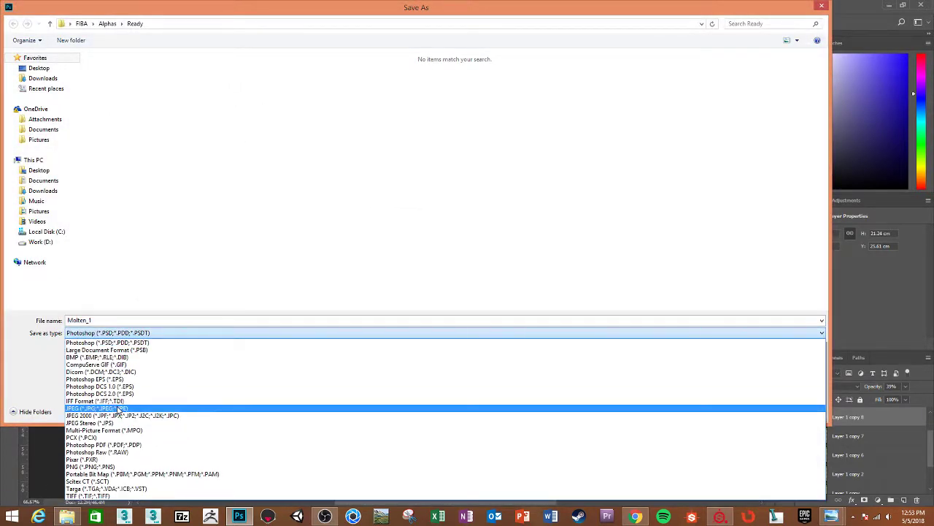
left_click(114, 408)
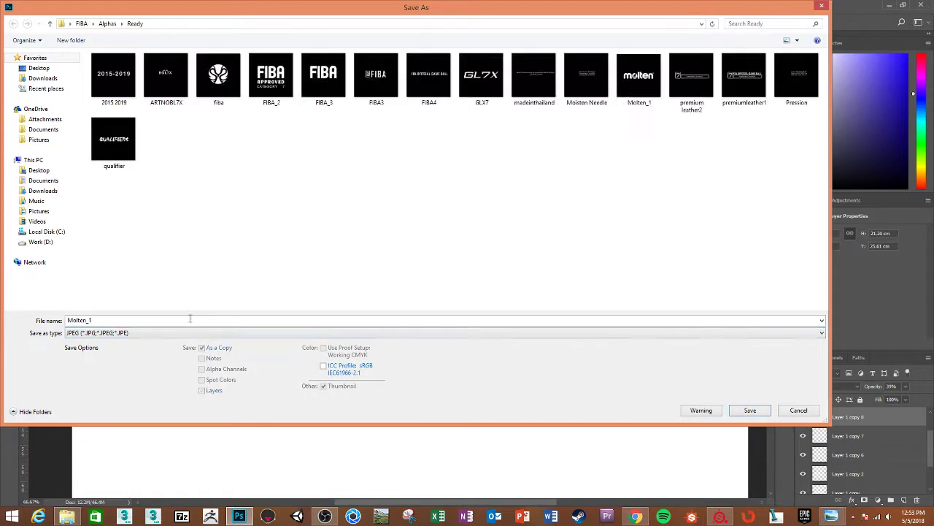
left_click(115, 316)
key("BackSpace")
type("Hi")
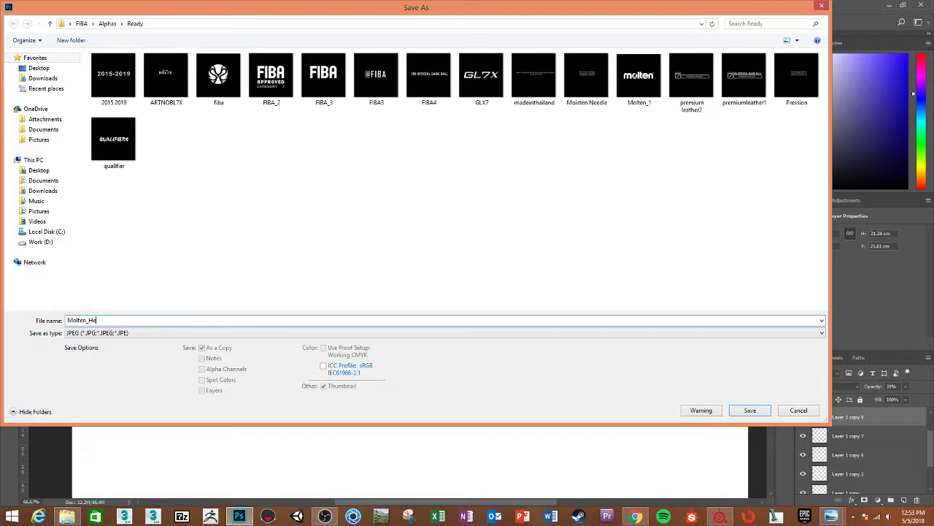
key("Return")
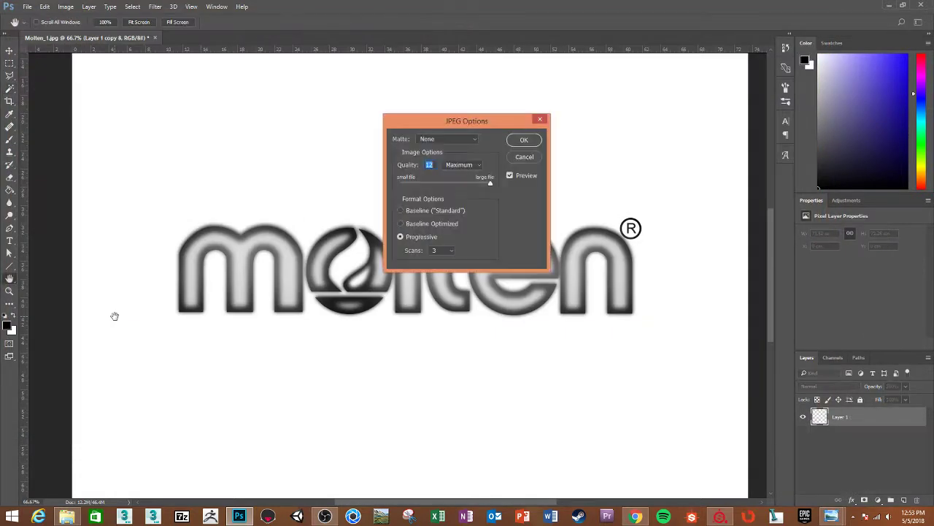
key("Return")
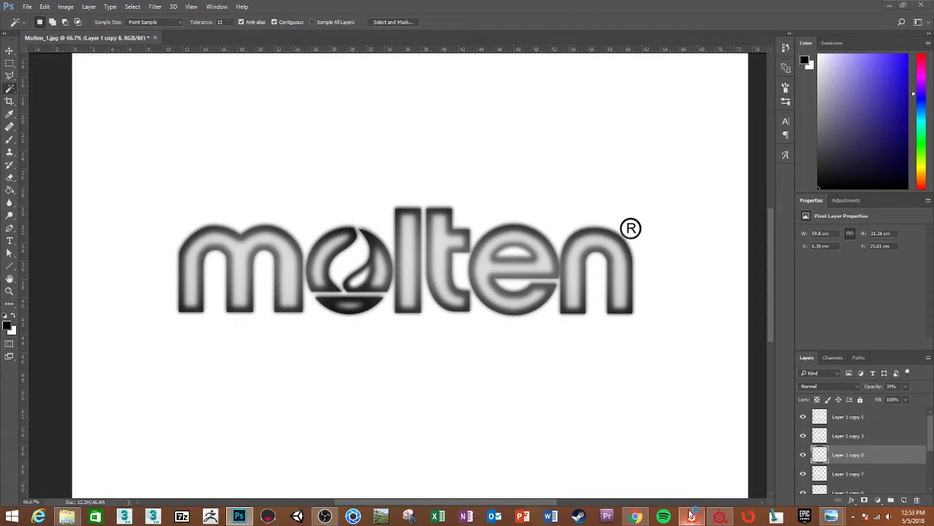
Create a new Substance graph in Substance Designer
left_click(691, 516)
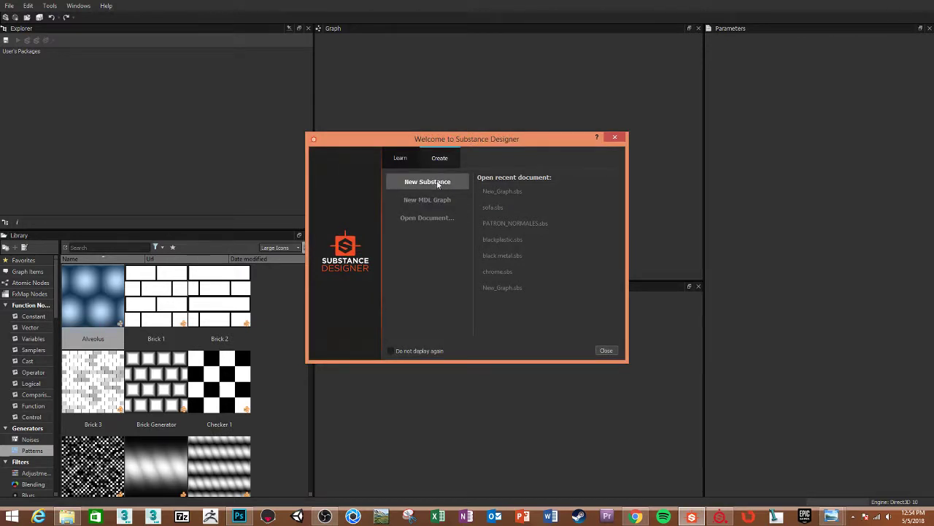
left_click(438, 186)
left_click(627, 157)
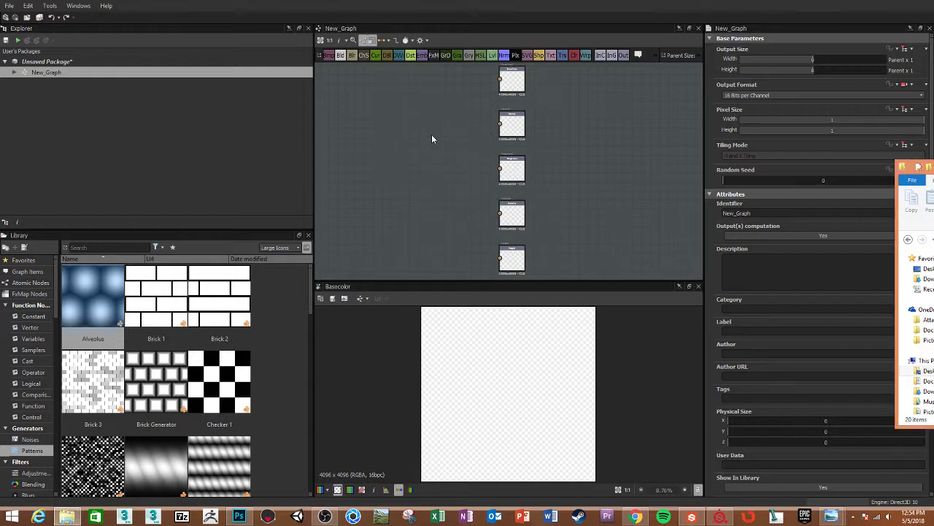
Drag Molten_Height.jpg into the graph and place its bitmap node left of the outputs
left_click_drag(431, 134, 432, 135)
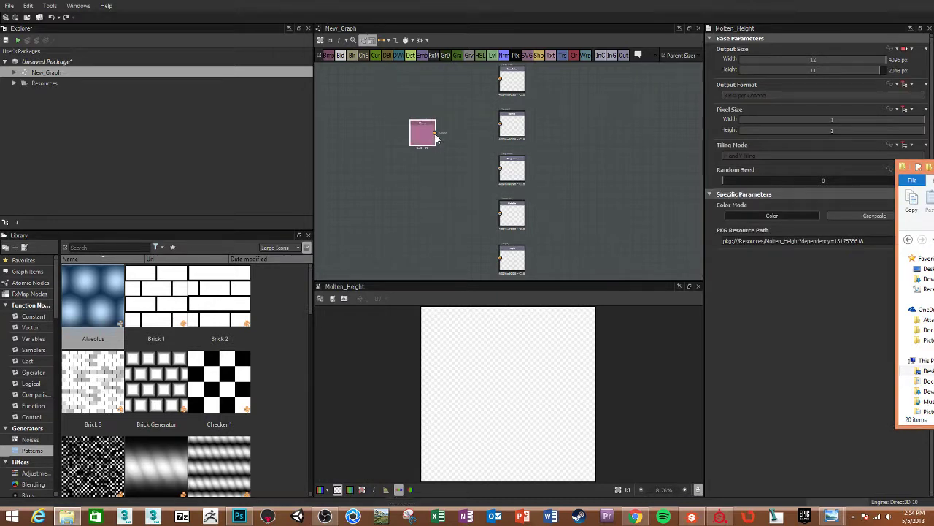
scroll(439, 121, "up", 1)
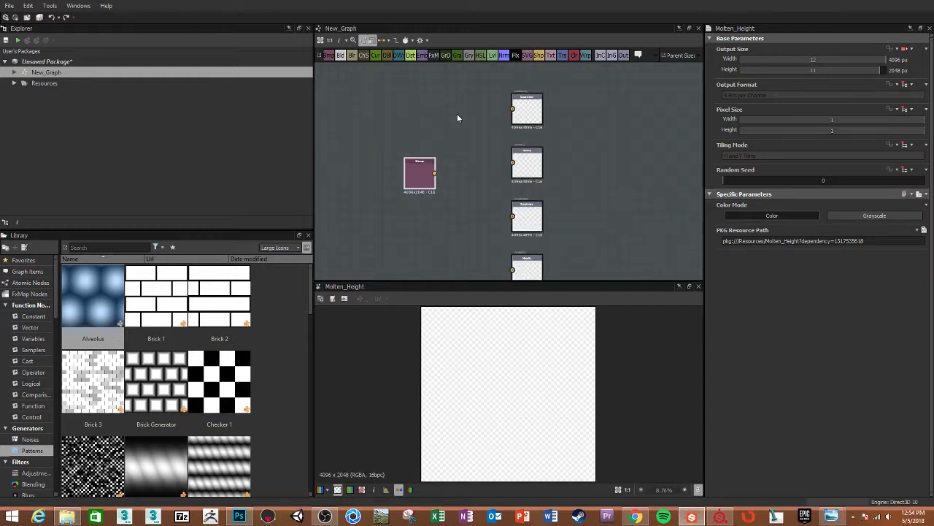
left_click_drag(408, 174, 375, 164)
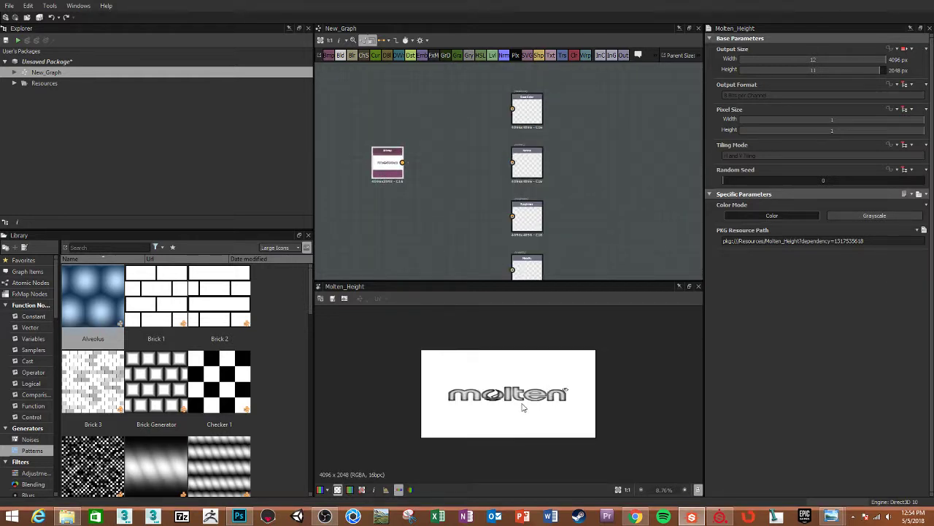
key("alt+Tab")
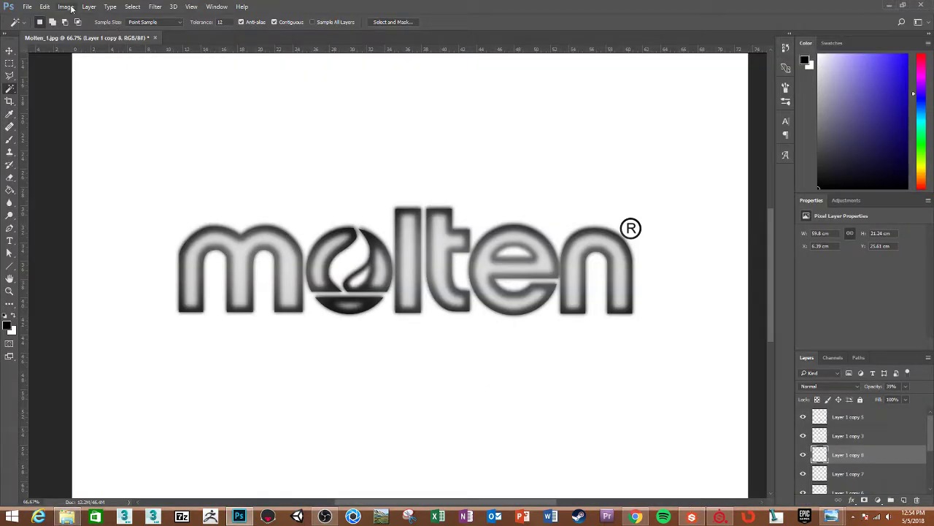
View the logo's Image Size (2084x2048 px), cancel without changes, and return to Substance Designer
left_click(66, 6)
left_click(97, 78)
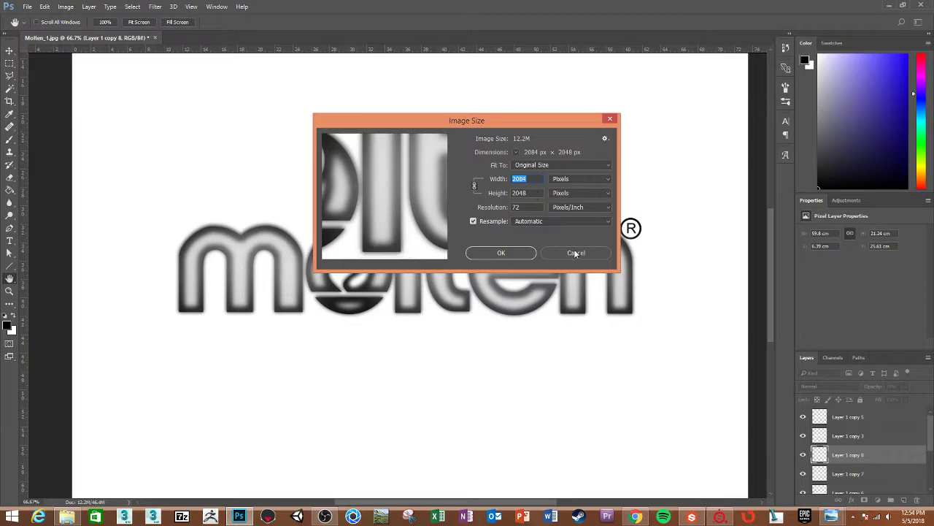
left_click(576, 253)
key("alt+Tab")
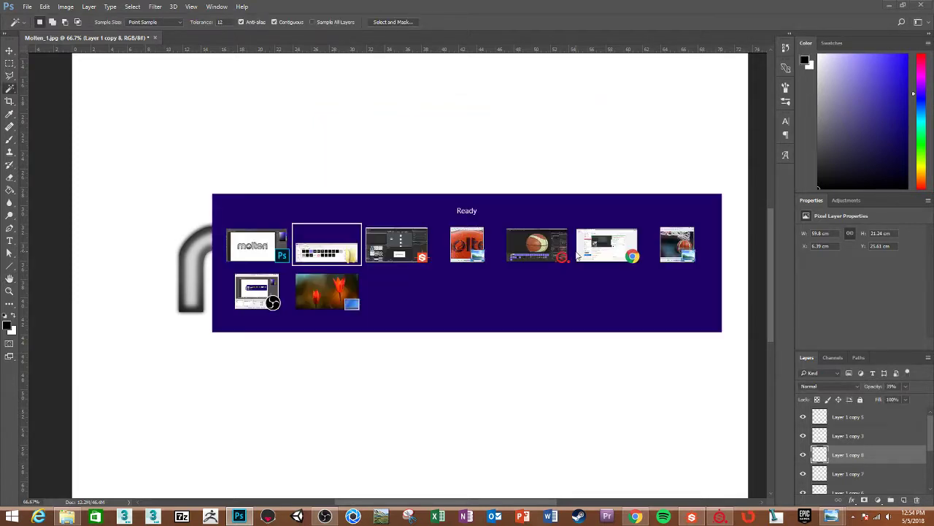
key("alt+Tab")
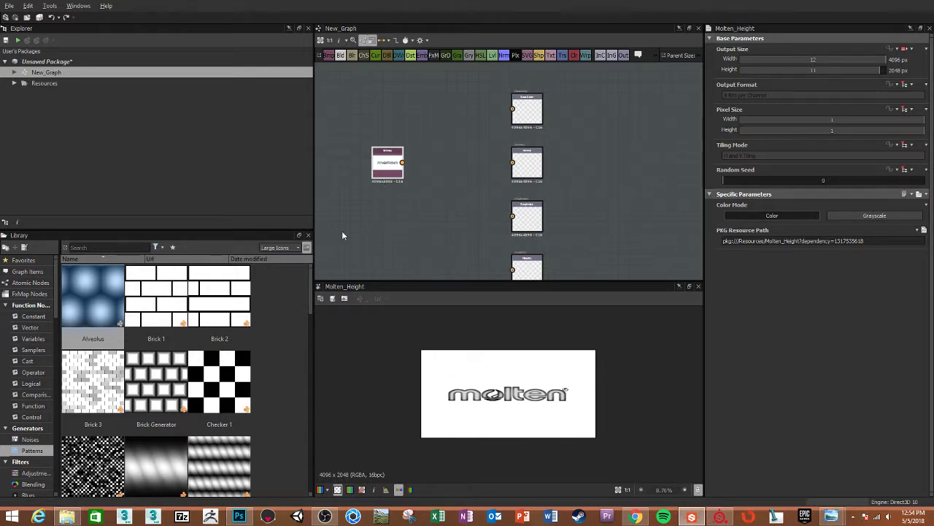
Add a Transformation 2D node fed by the Molten_Height bitmap
key("space")
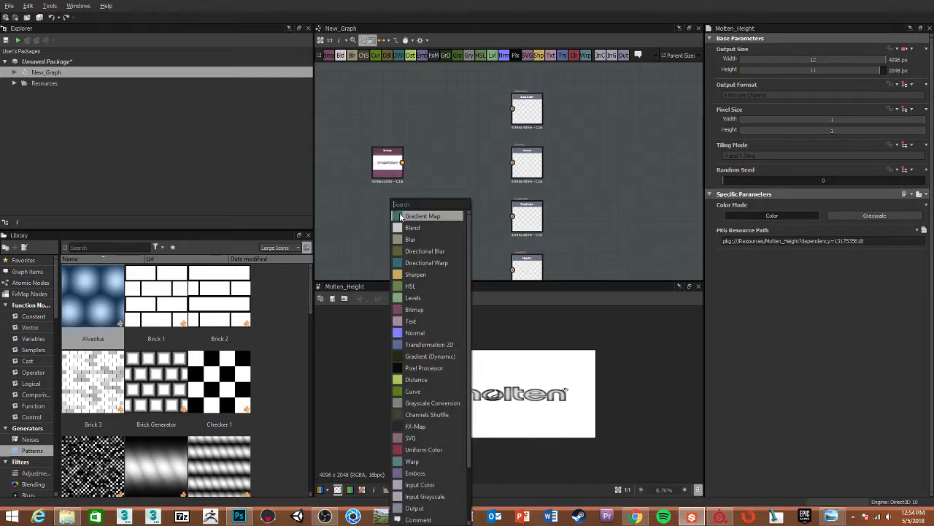
type("tr")
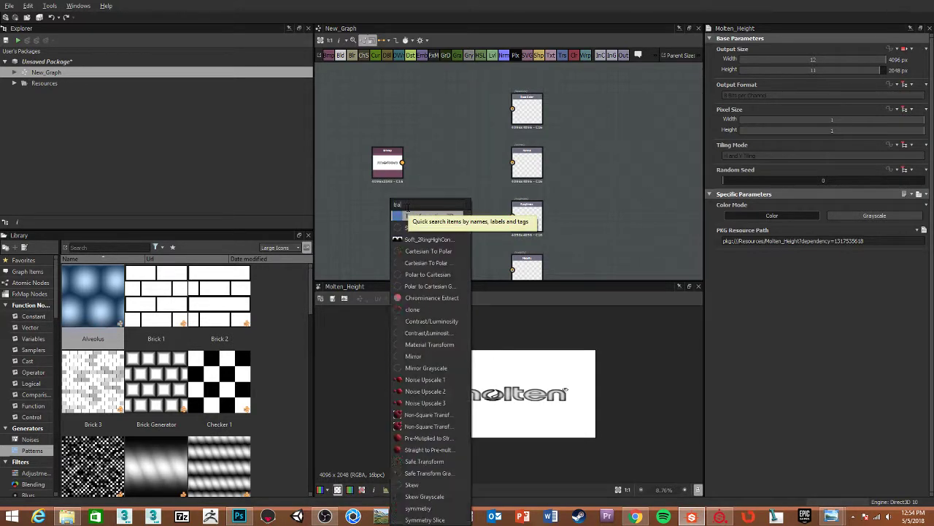
type("a")
left_click(428, 216)
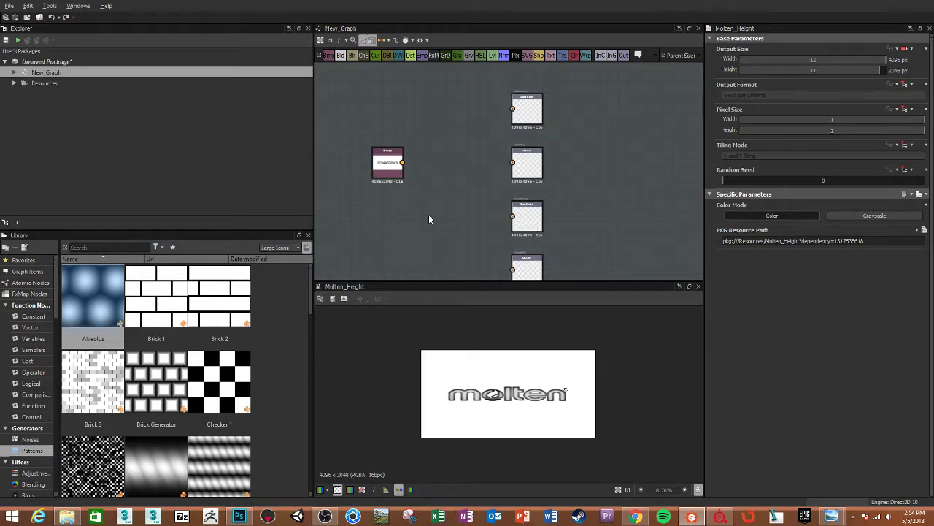
mouse_move(388, 178)
left_mouse_down()
mouse_move(334, 177)
mouse_move(372, 217)
left_mouse_up()
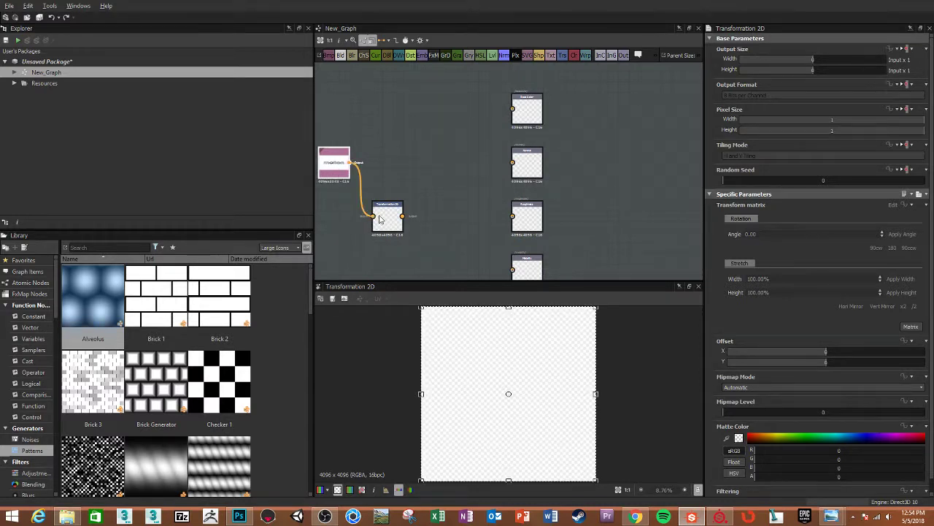
left_click(383, 217)
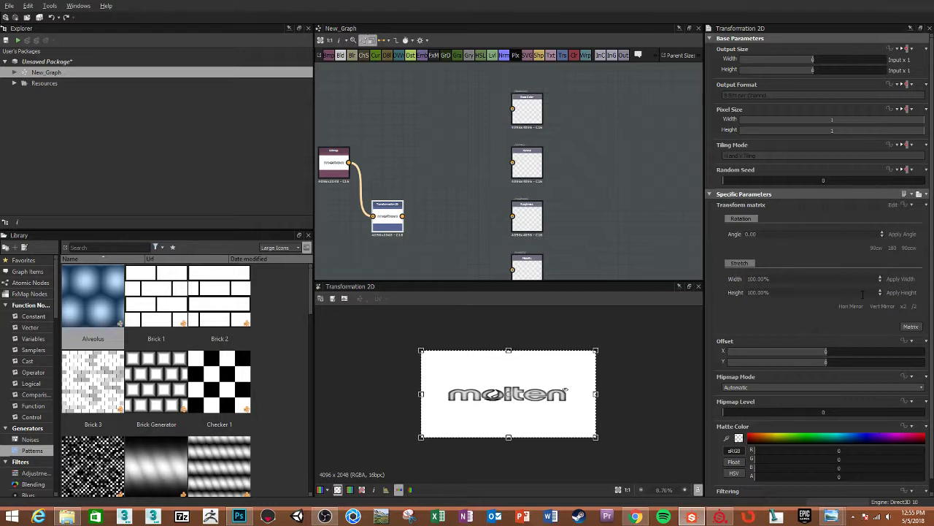
Drag the logo's offset in the 2D view until it sits centred, checking the tiled preview
left_click(804, 292)
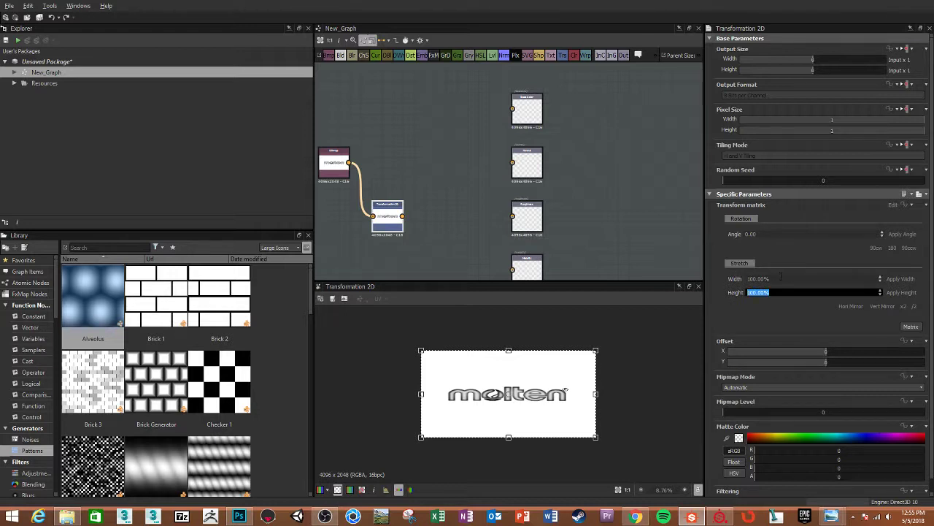
left_click(508, 348)
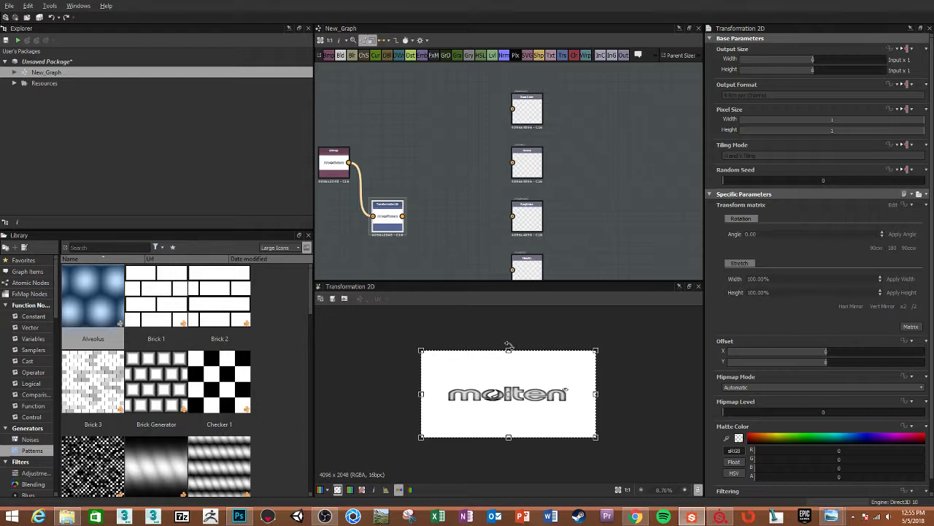
left_click_drag(509, 348, 507, 257)
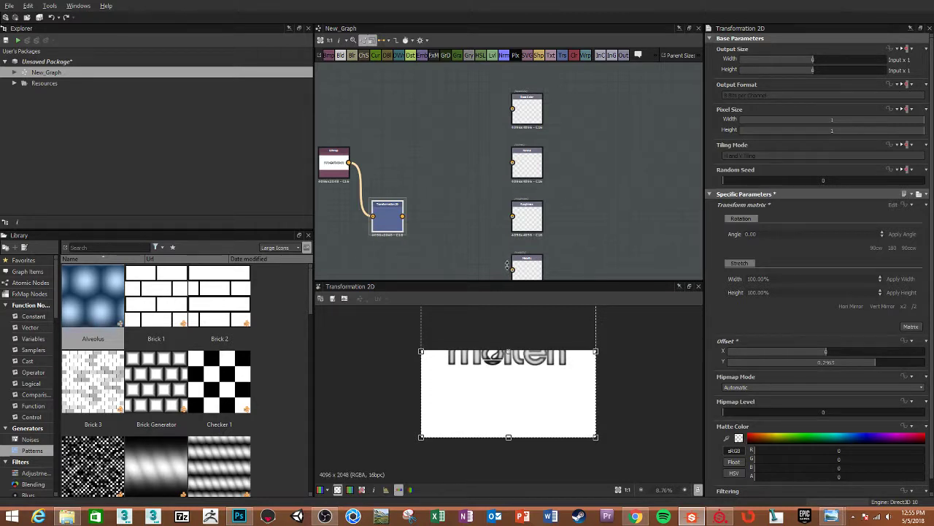
left_click_drag(559, 402, 540, 419)
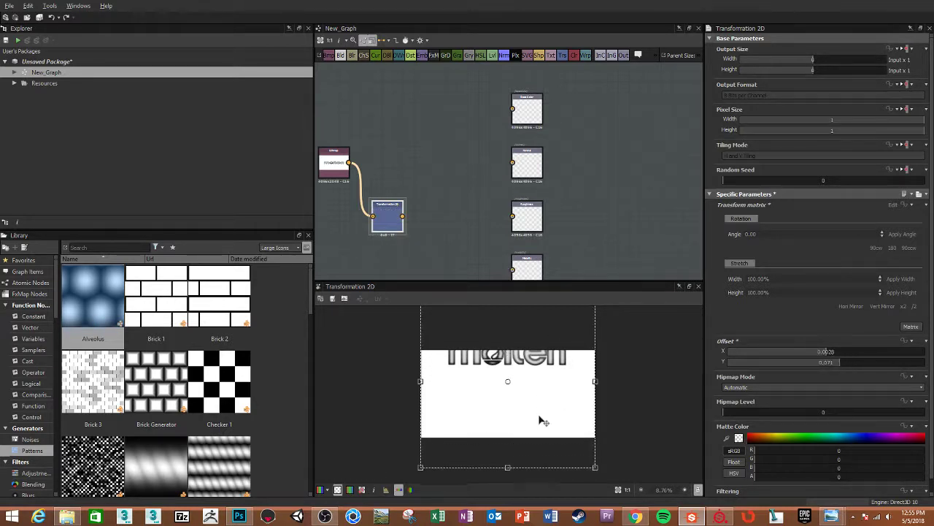
left_click_drag(534, 386, 528, 407)
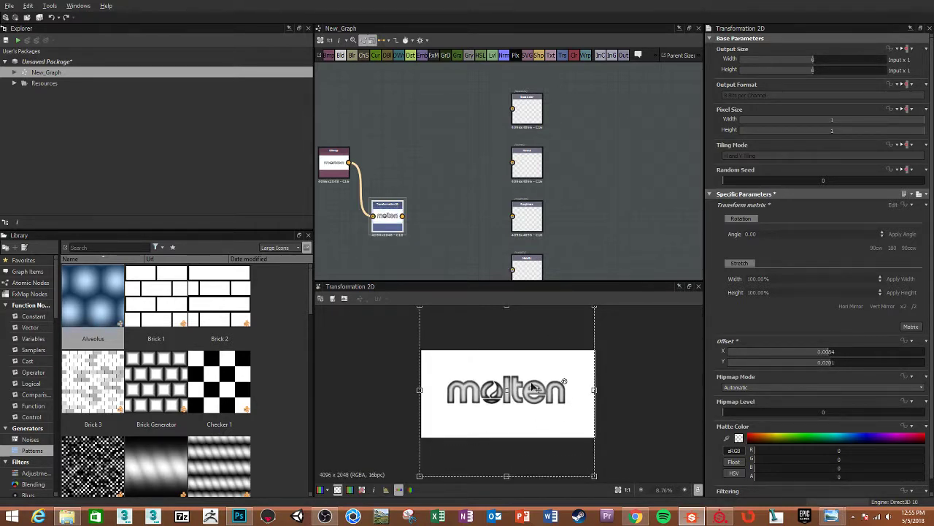
scroll(527, 407, "up", 3)
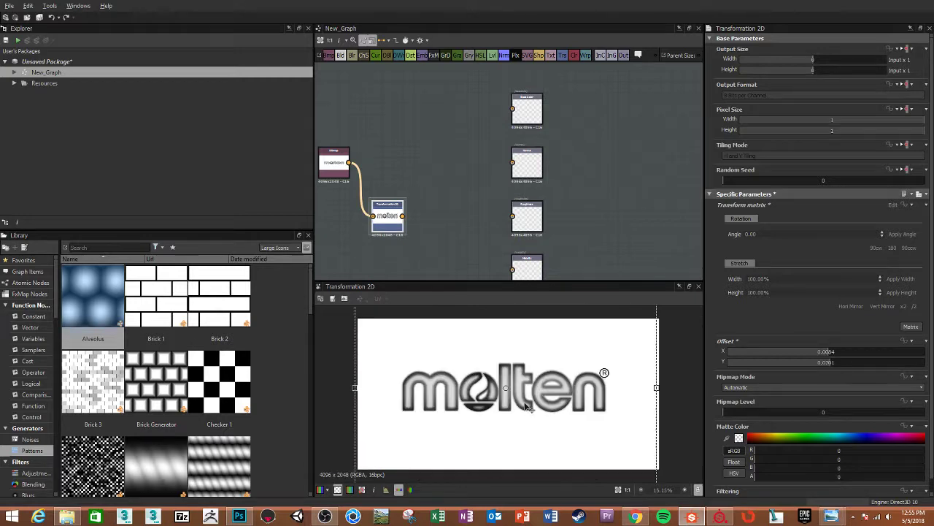
scroll(523, 375, "down", 2)
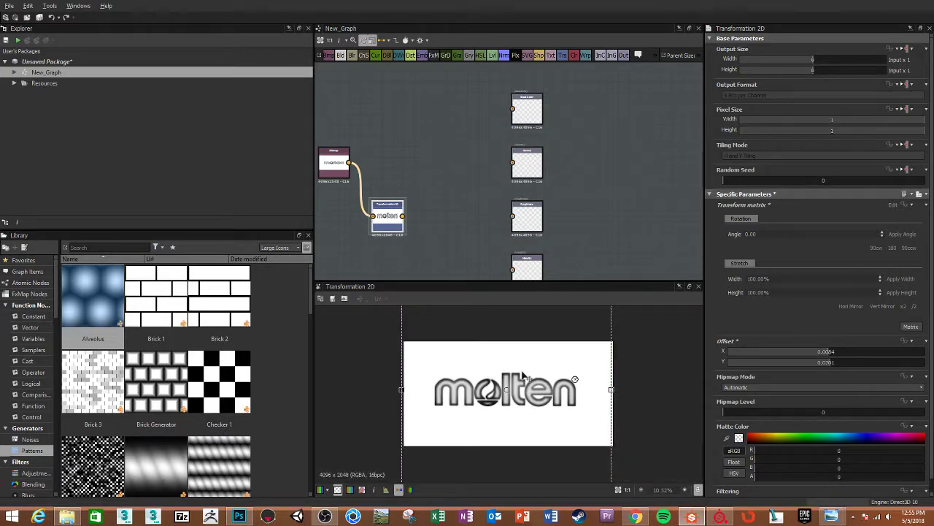
key("t")
scroll(523, 375, "down", 2)
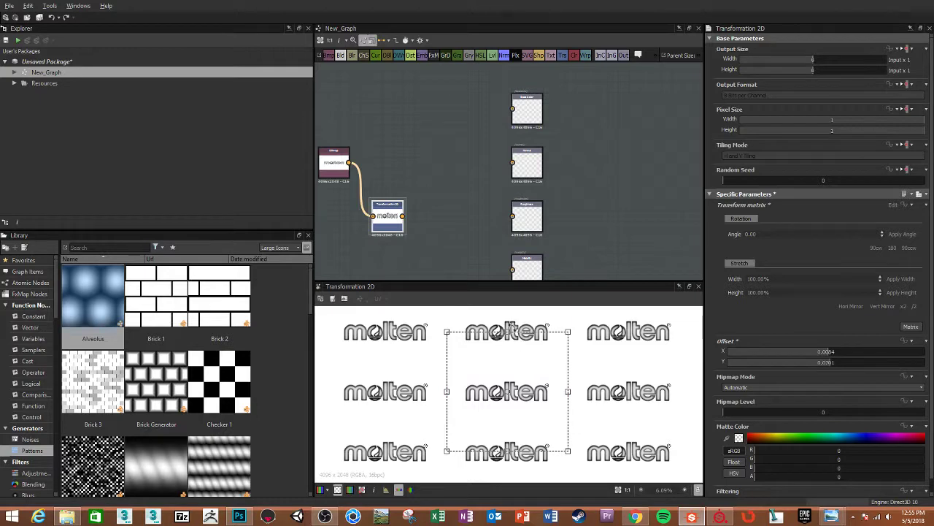
left_click_drag(532, 407, 538, 413)
scroll(538, 413, "up", 7)
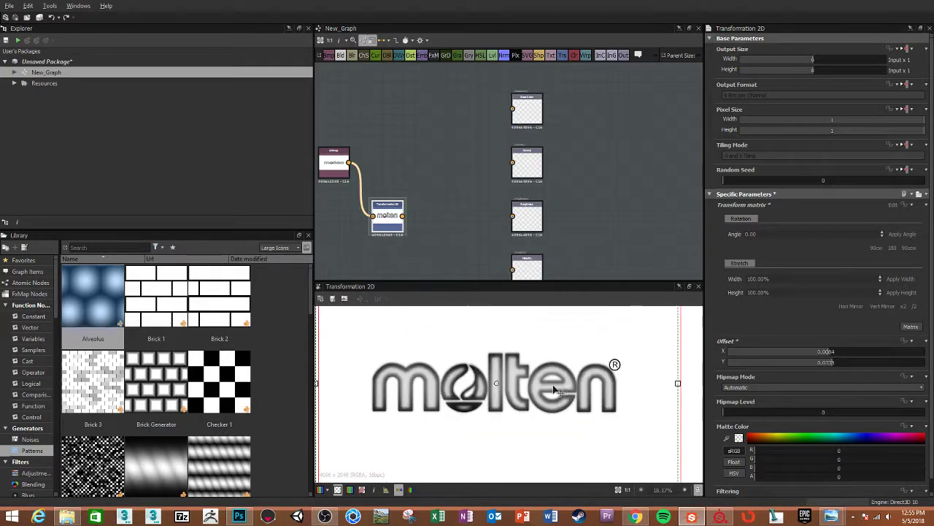
scroll(615, 395, "up", 1)
scroll(614, 394, "up", 2)
scroll(614, 393, "down", 4)
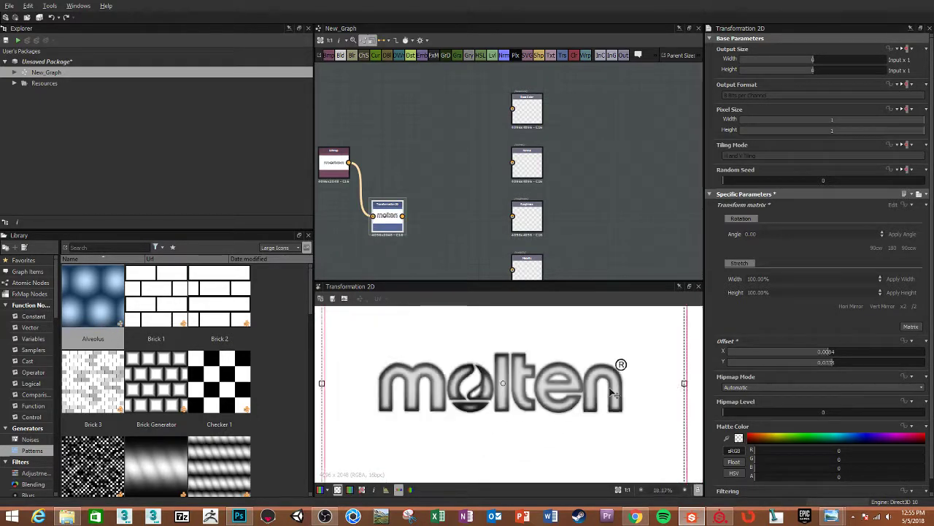
scroll(610, 389, "down", 3)
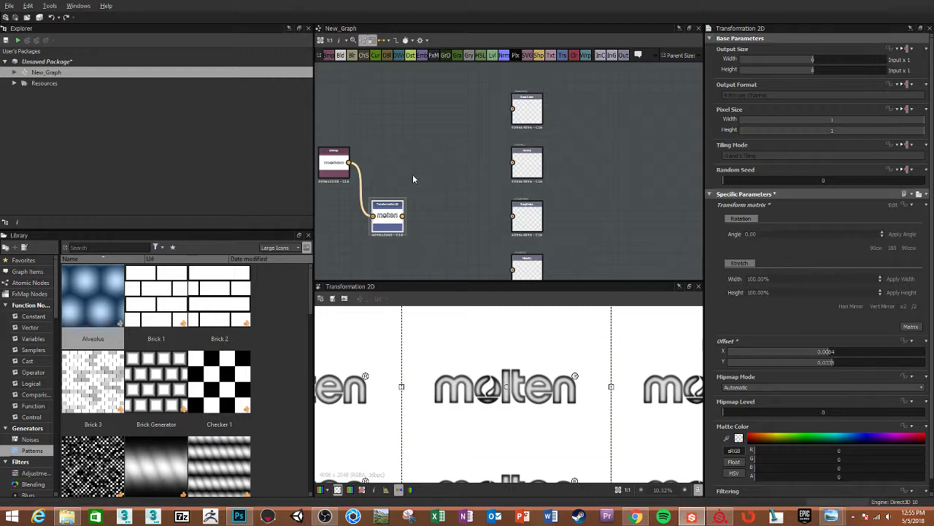
left_click(393, 219)
Add a Normal node after Transformation 2D and connect it to the normal output
key("space")
type("n")
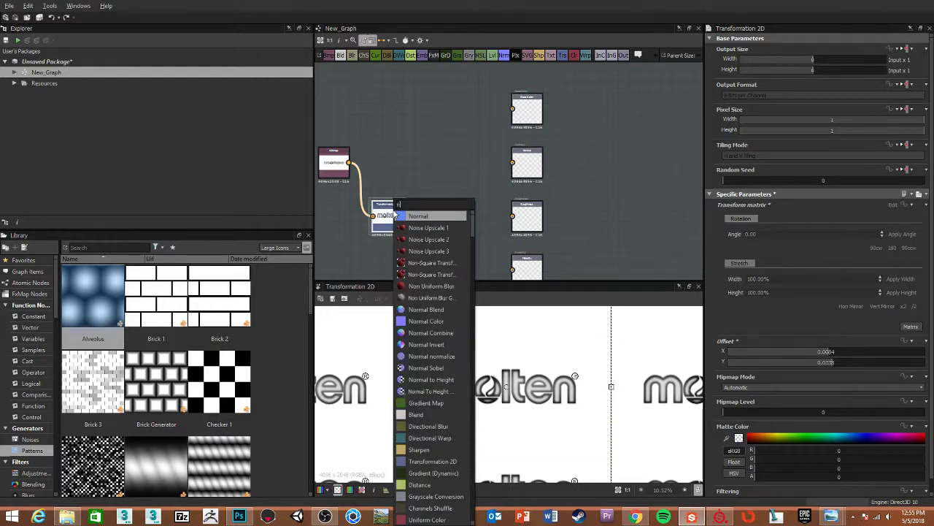
type("orm")
left_click(420, 216)
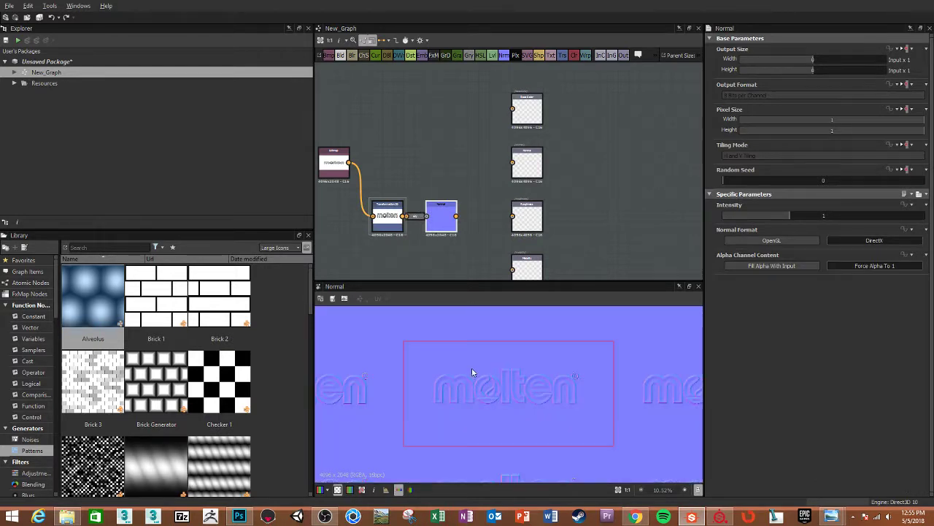
scroll(472, 388, "up", 2)
scroll(471, 392, "up", 5)
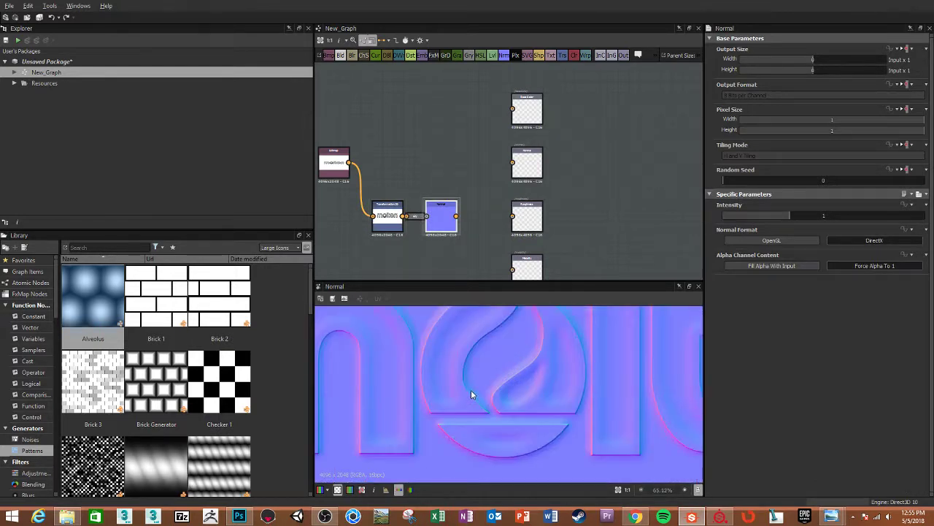
scroll(471, 389, "up", 3)
left_click(394, 213)
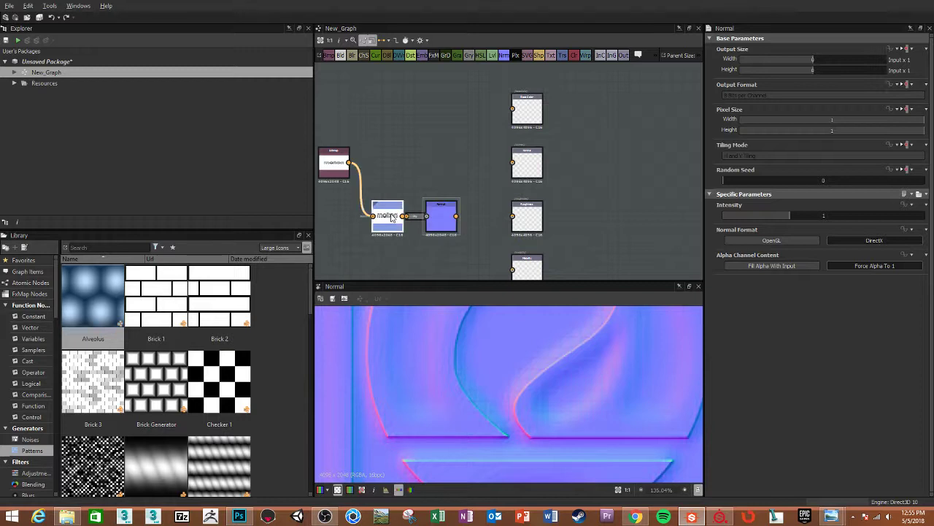
left_click(451, 214)
left_click_drag(456, 216, 513, 216)
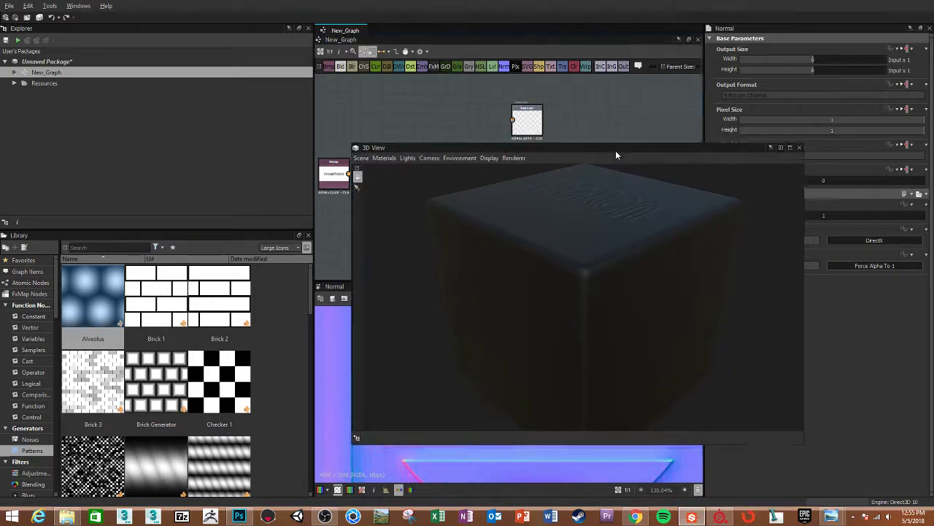
Orbit the 3D View to inspect the embossed Molten lettering
mouse_move(615, 150)
left_mouse_down()
mouse_move(382, 124)
mouse_move(599, 240)
mouse_move(479, 4)
left_mouse_up()
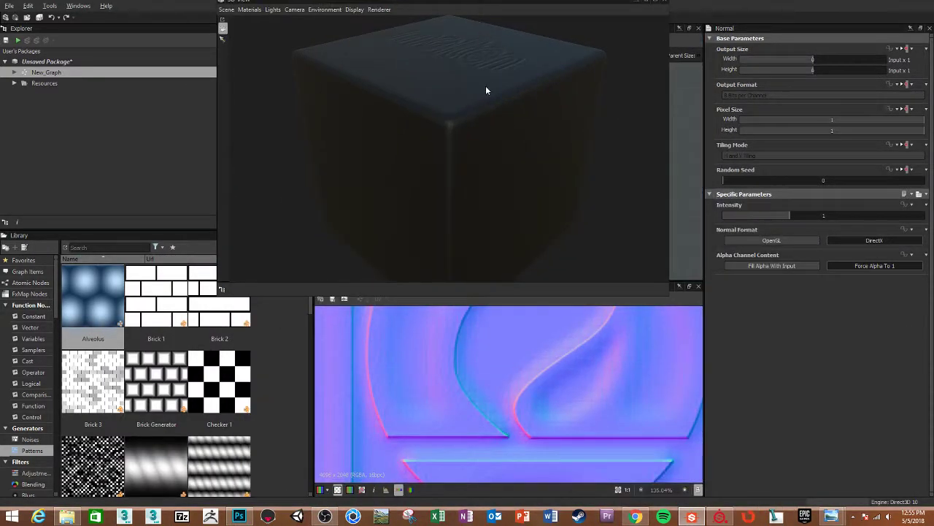
mouse_move(485, 89)
left_mouse_down()
mouse_move(463, 93)
mouse_move(497, 119)
mouse_move(480, 89)
mouse_move(465, 152)
mouse_move(436, 119)
mouse_move(411, 136)
mouse_move(458, 133)
mouse_move(481, 171)
mouse_move(486, 135)
mouse_move(524, 164)
left_mouse_up()
scroll(487, 135, "up", 2)
scroll(486, 135, "up", 2)
scroll(486, 135, "up", 3)
scroll(486, 134, "up", 3)
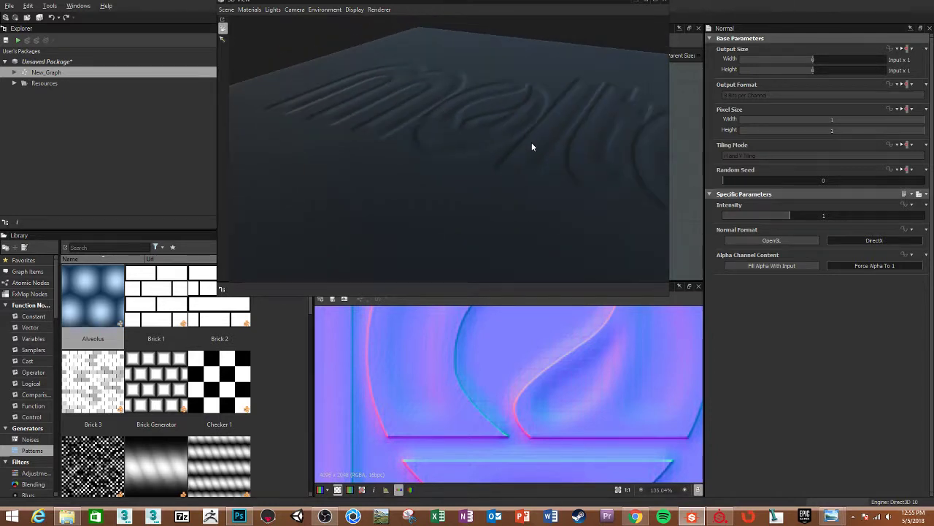
left_click_drag(505, 134, 448, 133)
mouse_move(505, 148)
left_mouse_down()
mouse_move(517, 150)
mouse_move(428, 128)
mouse_move(489, 19)
left_mouse_up()
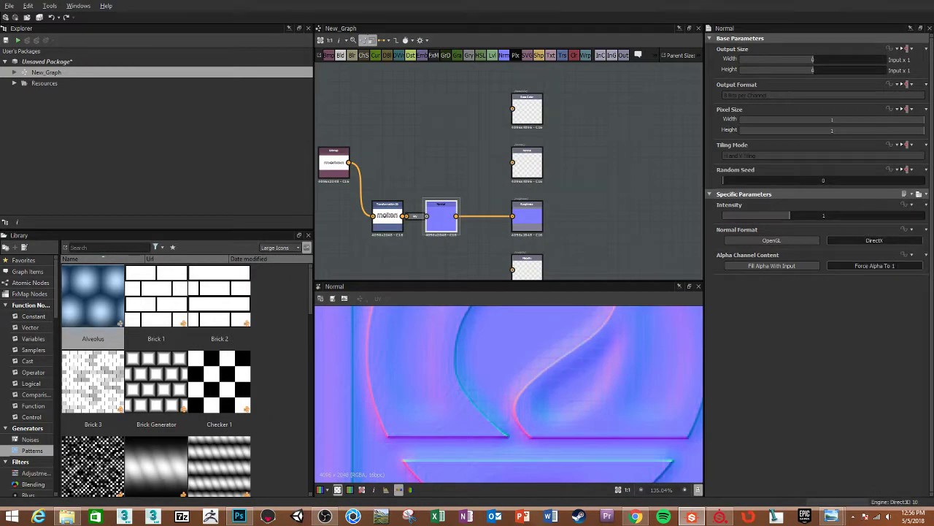
Wire the bitmap straight into Normal, delete Transformation 2D, and set Normal Format to DirectX
mouse_move(348, 162)
left_mouse_down()
mouse_move(426, 216)
mouse_move(342, 237)
left_mouse_up()
key("Delete")
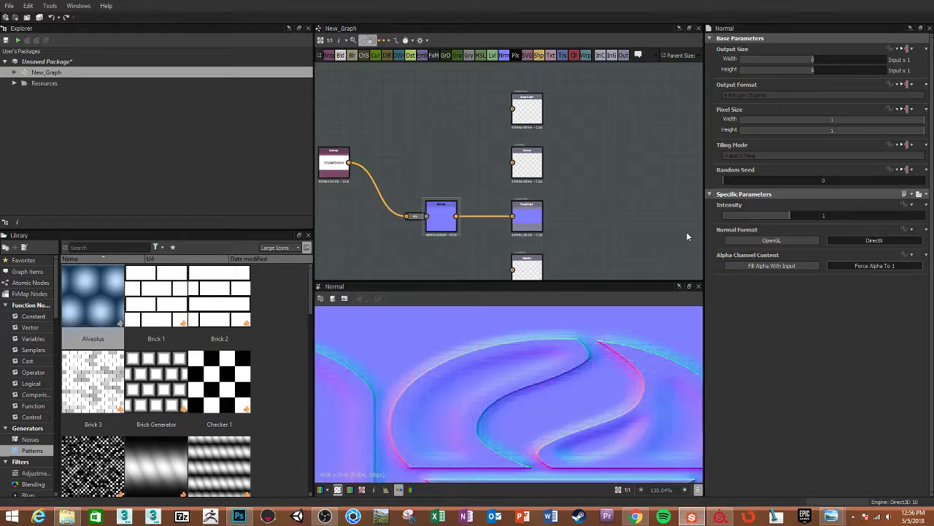
left_click(441, 216)
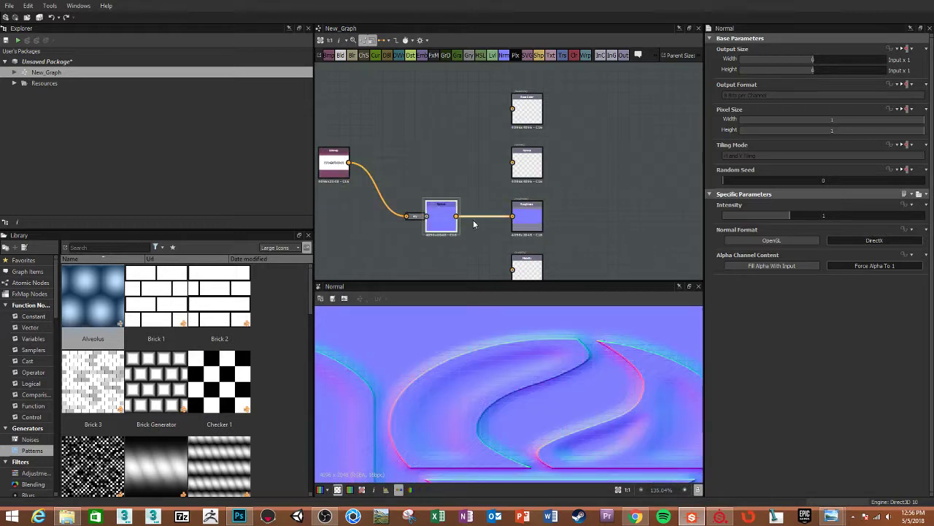
left_click(774, 241)
left_click(872, 242)
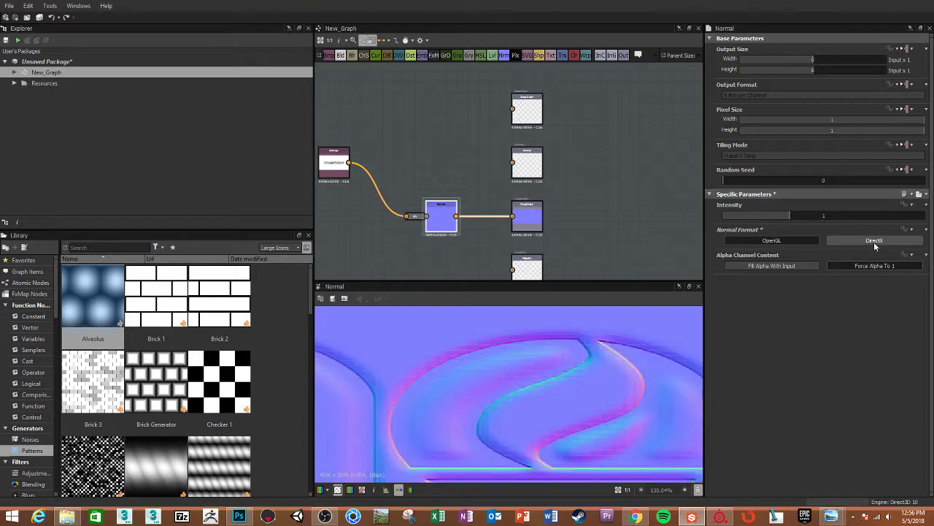
left_click(874, 243)
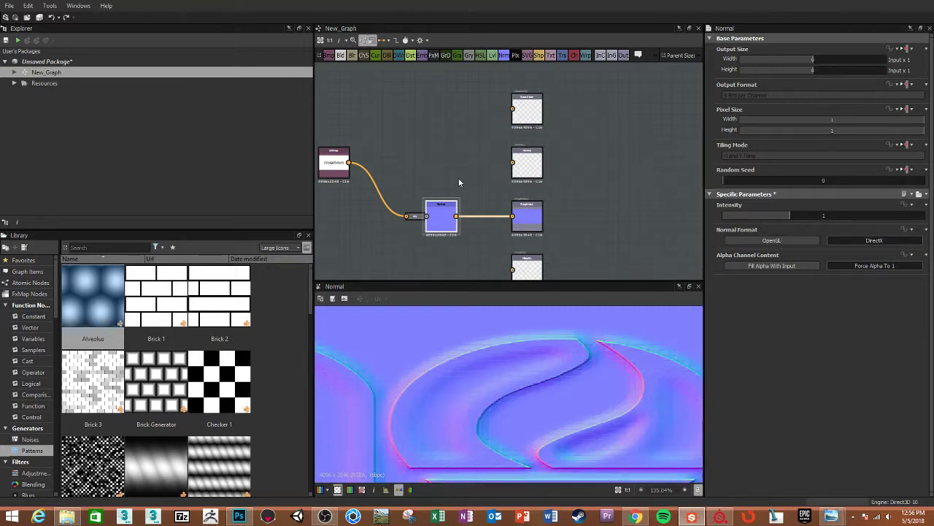
Insert an Invert node between the bitmap and the Normal node
middle_click_drag(320, 169, 387, 178)
left_click_drag(387, 178, 369, 196)
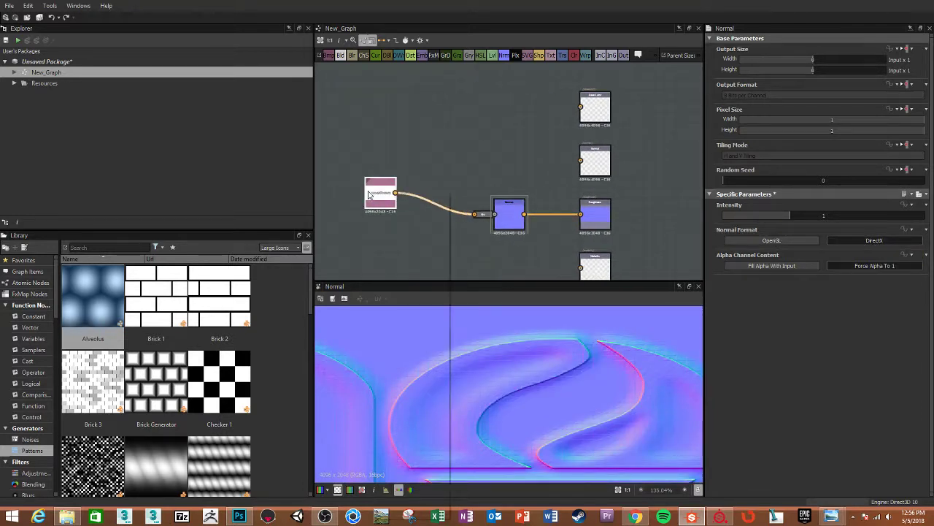
key("space")
type("invert")
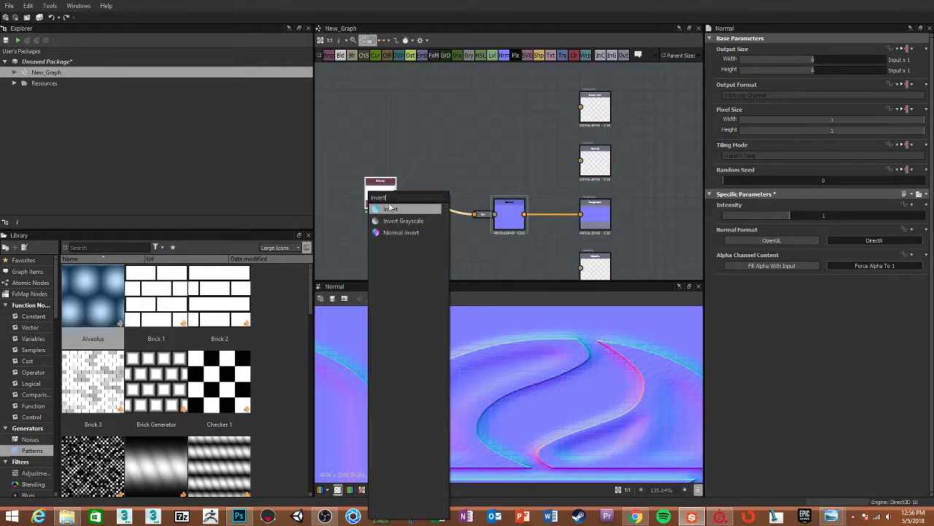
left_click(398, 208)
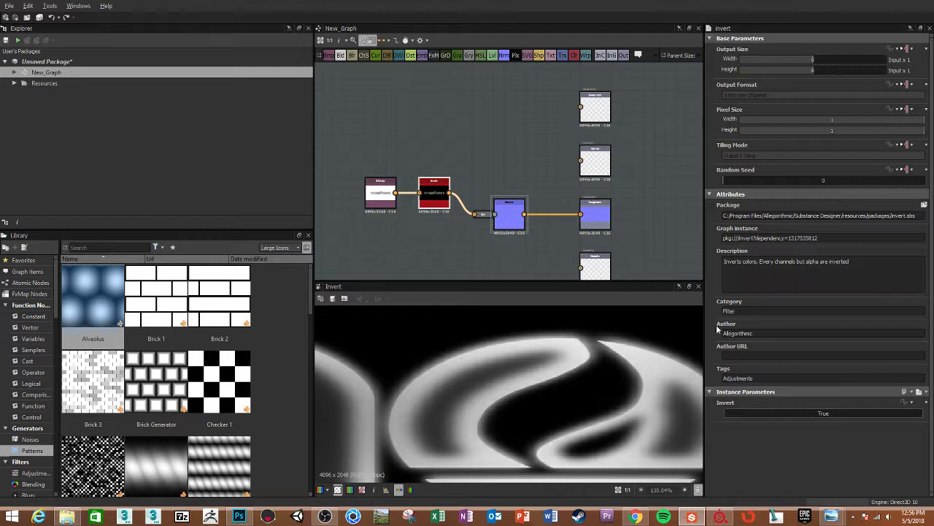
Raise the Normal intensity to 2.07 and make room before the Invert node
left_click(509, 214)
left_click_drag(810, 215, 861, 215)
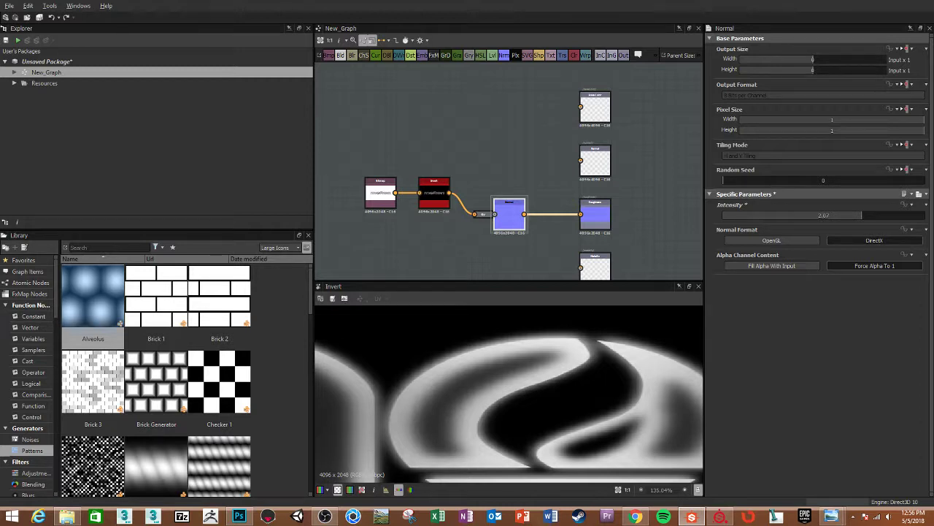
left_click_drag(377, 202, 356, 202)
key("space")
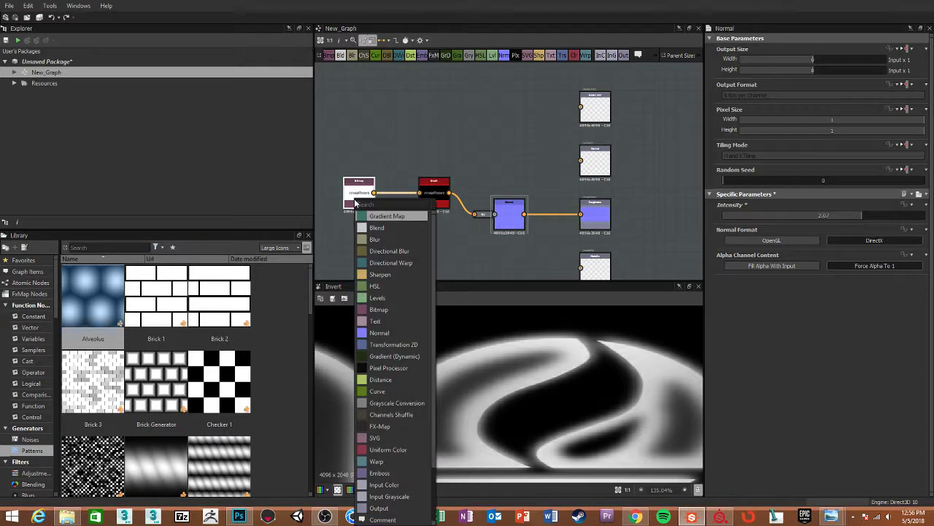
Insert a blur_hq node between Bitmap and Invert with intensity 0.43 and quality 1
type("blur")
left_click(368, 228)
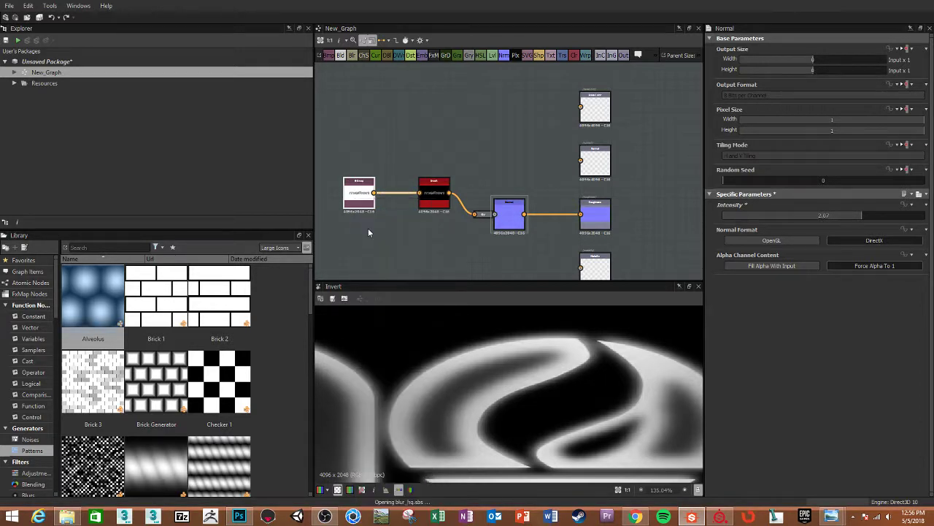
left_click_drag(411, 228, 400, 208)
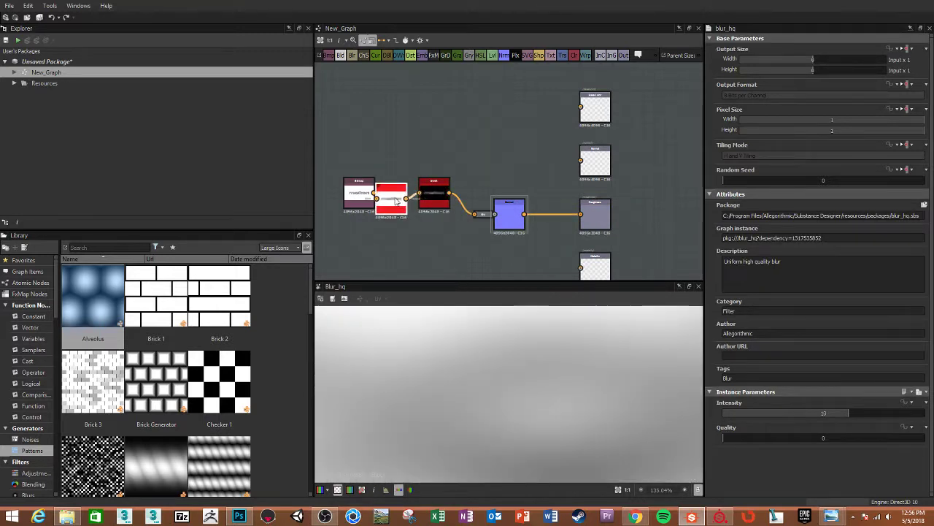
left_click(735, 413)
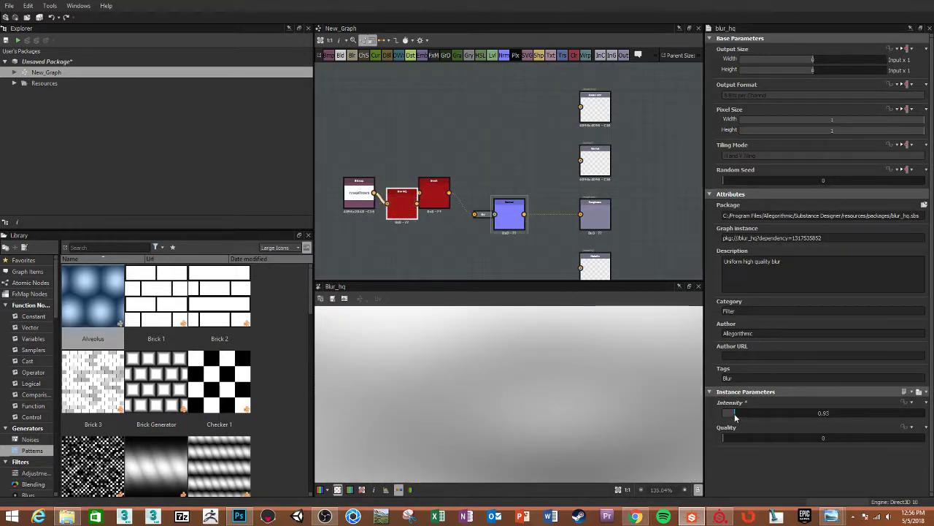
left_click(745, 437)
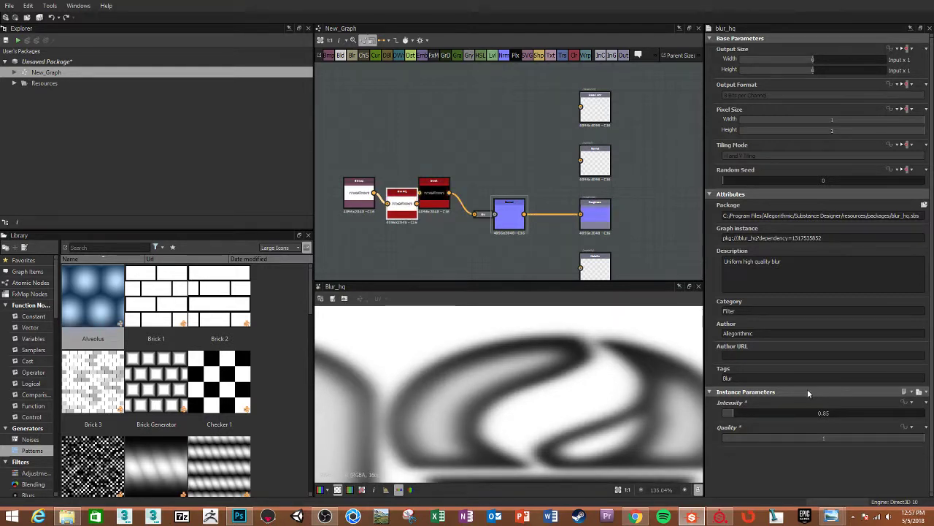
left_click_drag(735, 417, 732, 415)
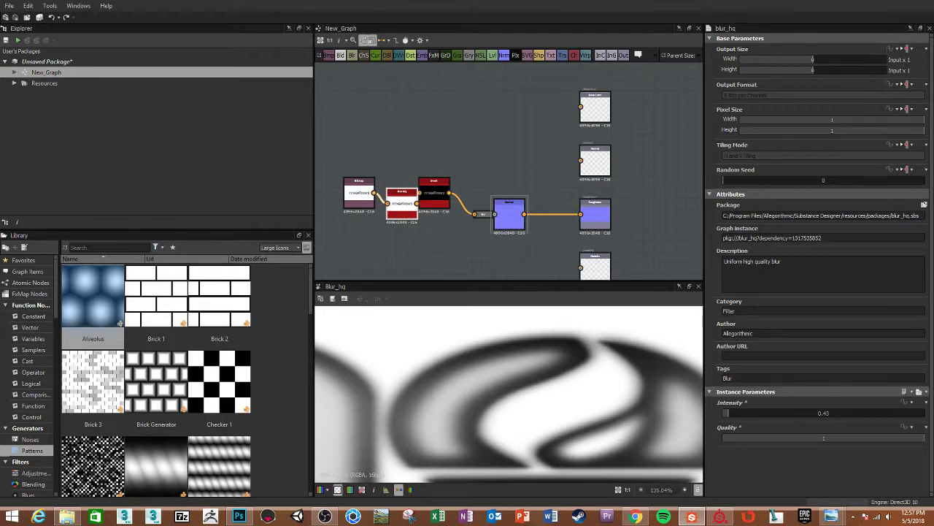
Inspect the blurred embossed logo in the 3D View at a grazing angle, comparing with the reference photo
left_click_drag(663, 59, 617, 7)
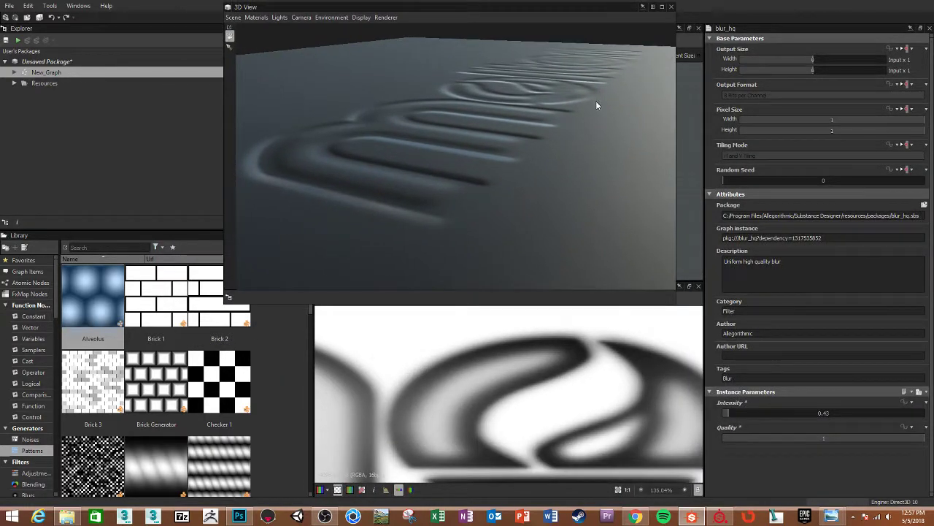
mouse_move(596, 104)
left_mouse_down()
mouse_move(432, 175)
mouse_move(463, 163)
mouse_move(411, 194)
mouse_move(418, 181)
mouse_move(468, 171)
left_mouse_up()
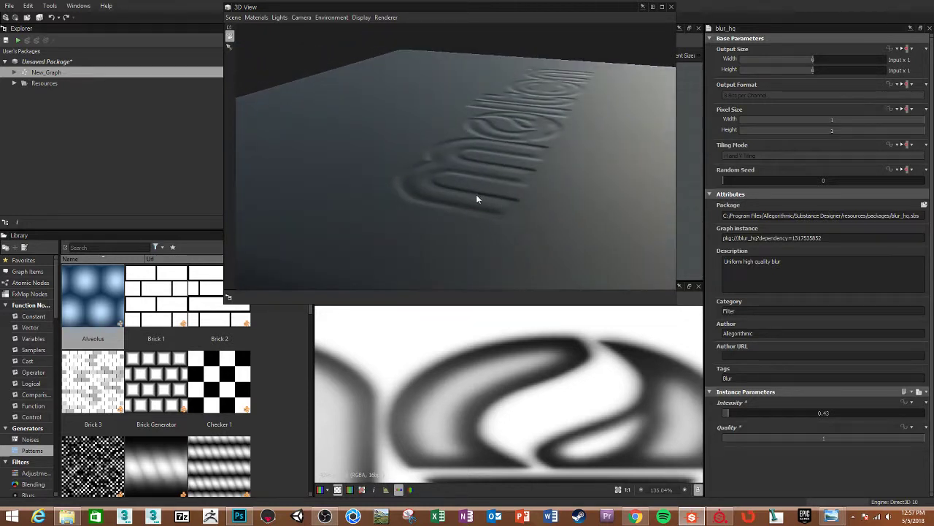
key("alt+Tab")
key("alt+Tab")
key("alt+Tab")
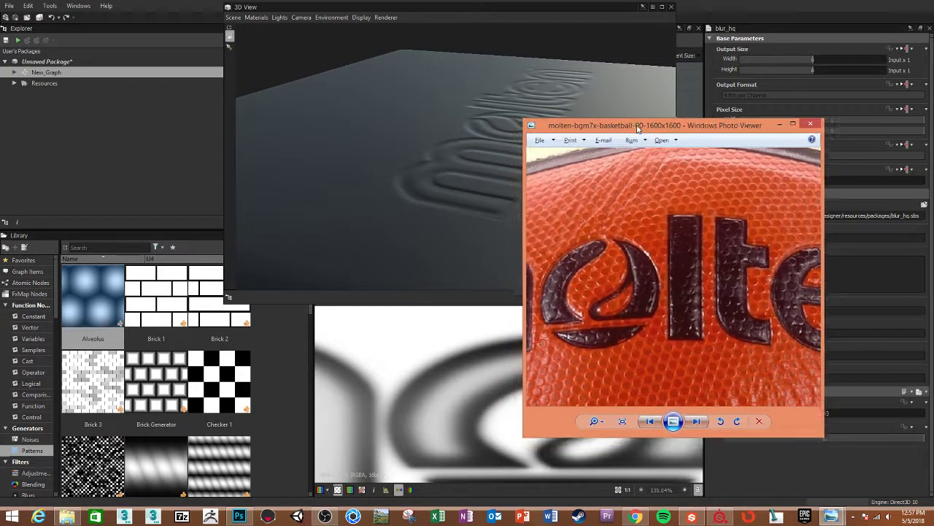
scroll(616, 286, "up", 2)
scroll(616, 286, "up", 2)
scroll(616, 286, "up", 2)
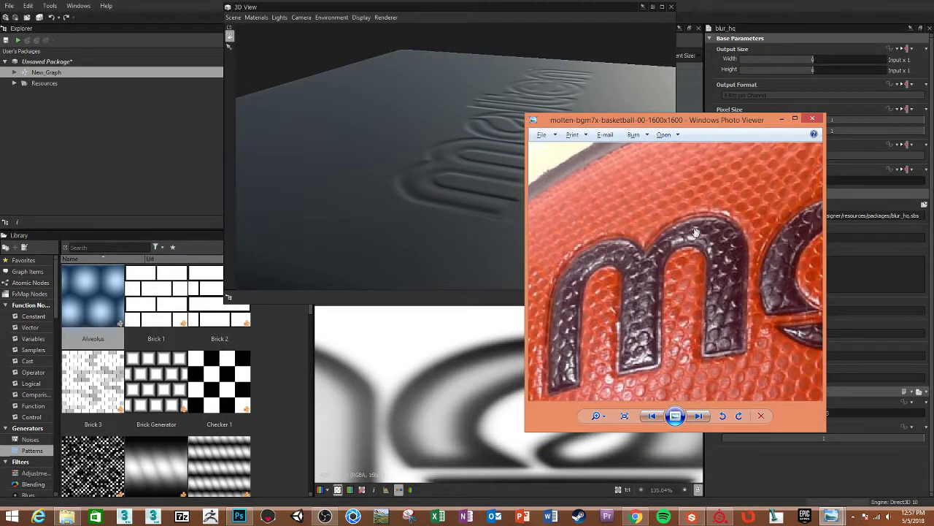
left_click_drag(649, 124, 661, 124)
key("alt+Tab")
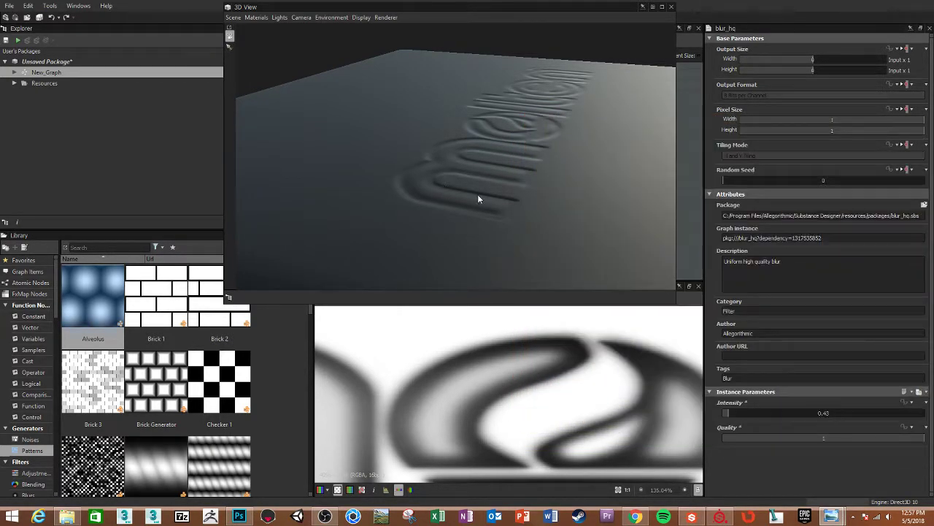
mouse_move(487, 183)
left_mouse_down()
mouse_move(486, 175)
mouse_move(523, 183)
mouse_move(468, 135)
mouse_move(478, 138)
left_mouse_up()
scroll(485, 176, "down", 3)
left_click_drag(489, 26, 654, 29)
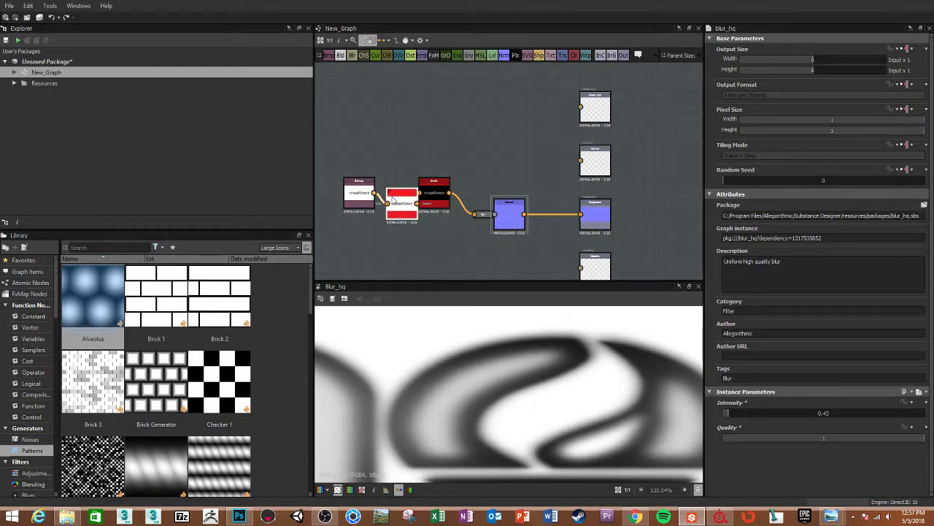
Rearrange the nodes and connect the Invert output to the Height output
left_click_drag(392, 199, 382, 145)
left_click_drag(357, 191, 347, 192)
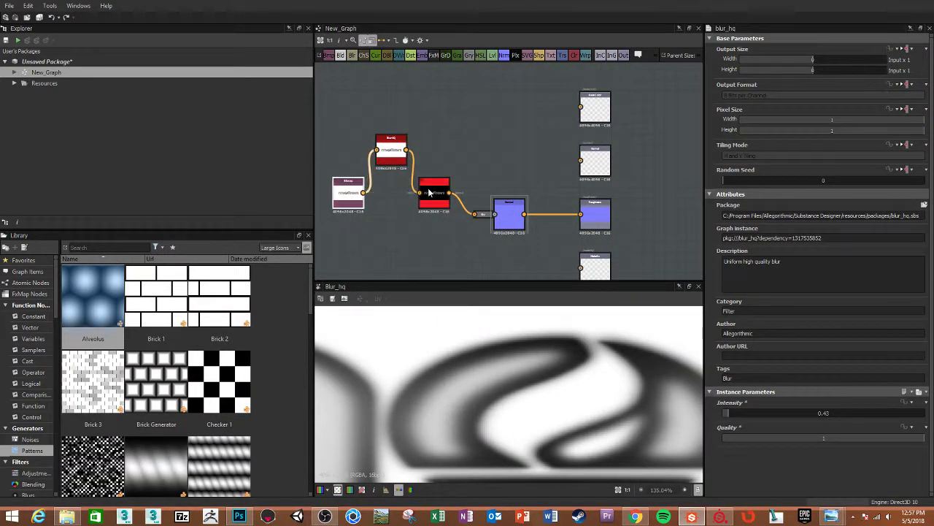
left_click_drag(429, 192, 429, 172)
middle_click_drag(603, 256, 582, 195)
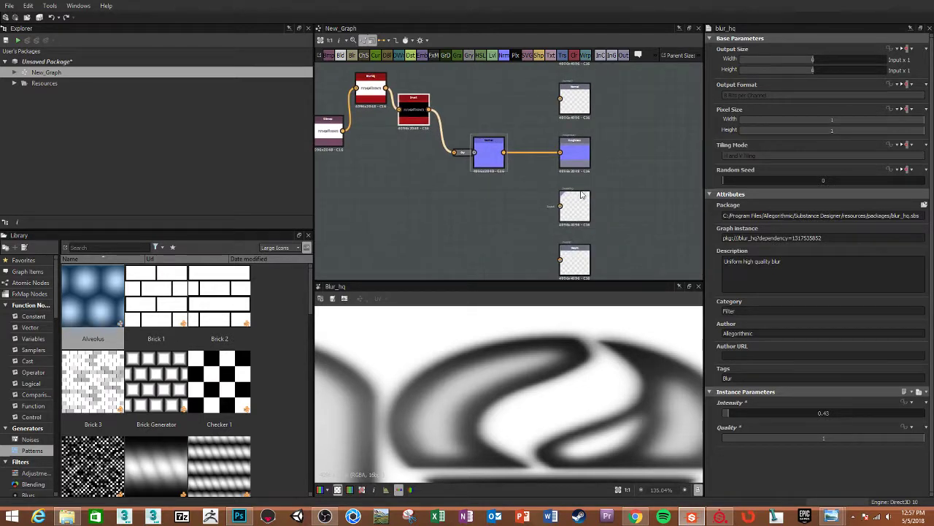
left_click_drag(430, 109, 560, 259)
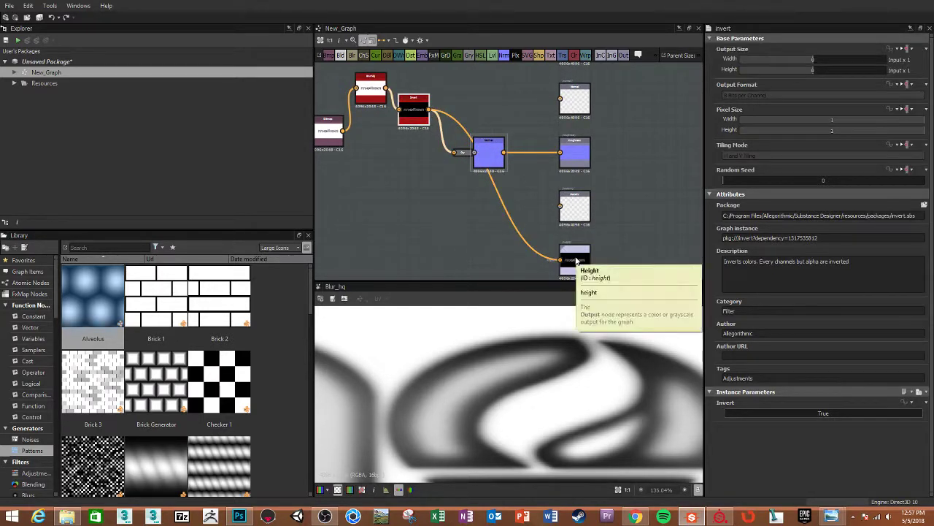
Preview the Height, normal and Invert results, then set the Invert parameter to False
double_click(575, 260)
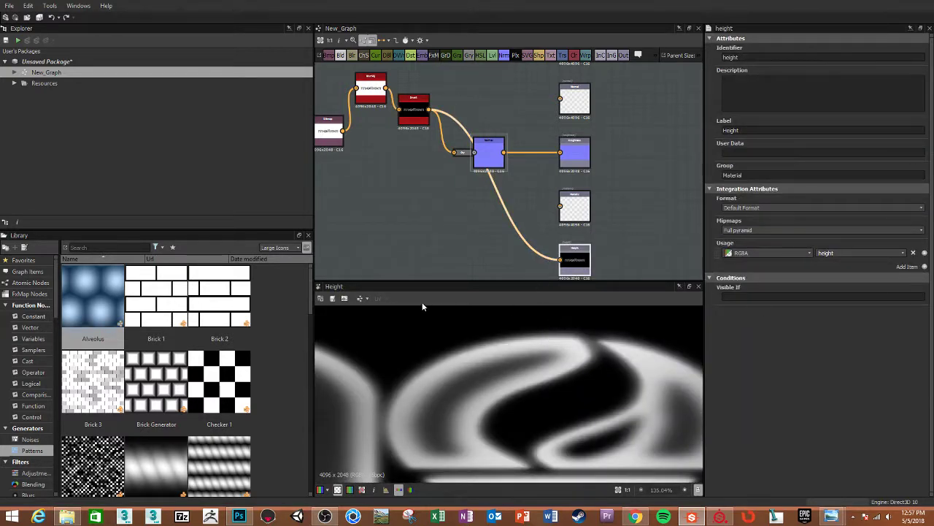
double_click(485, 164)
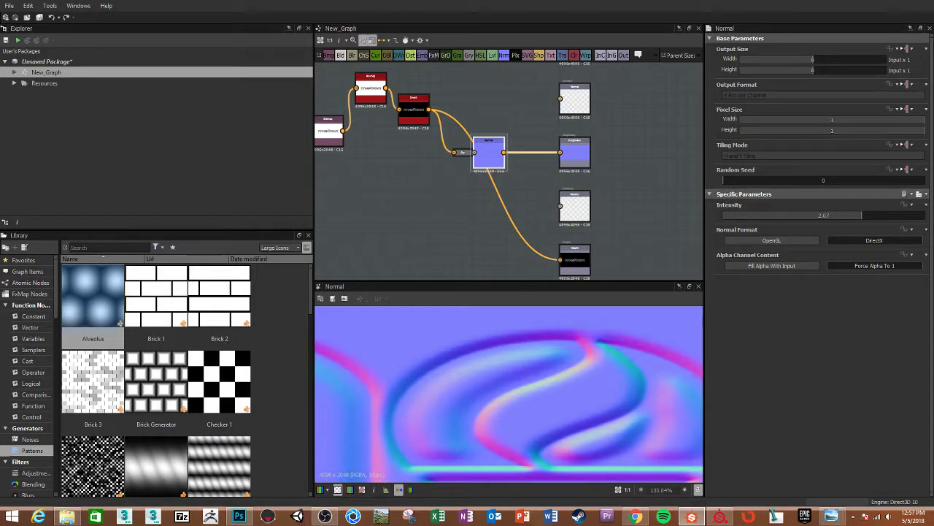
double_click(419, 119)
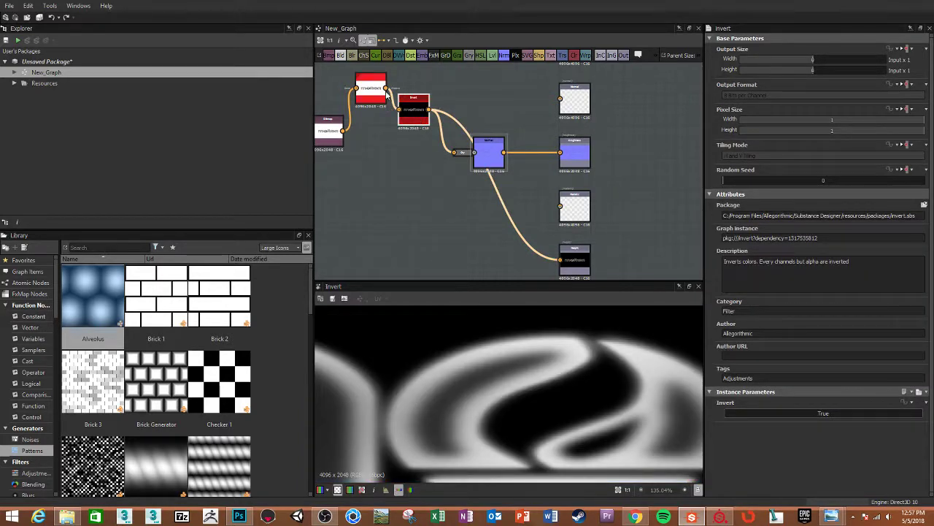
mouse_move(399, 110)
left_mouse_down()
mouse_move(413, 124)
mouse_move(386, 88)
left_mouse_up()
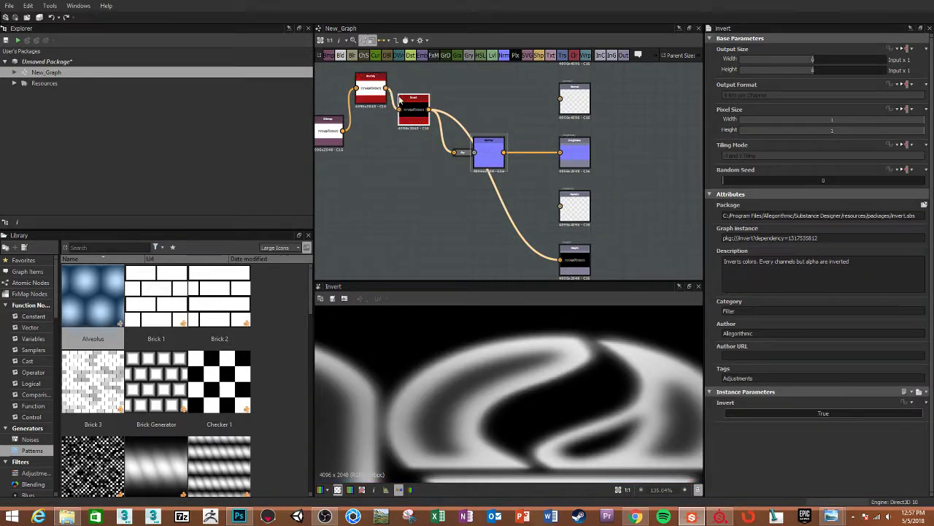
left_click(780, 414)
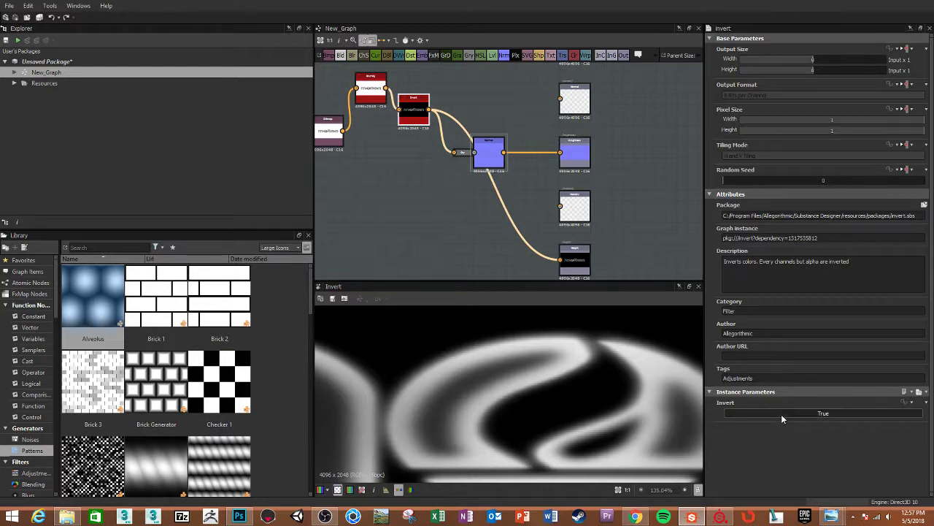
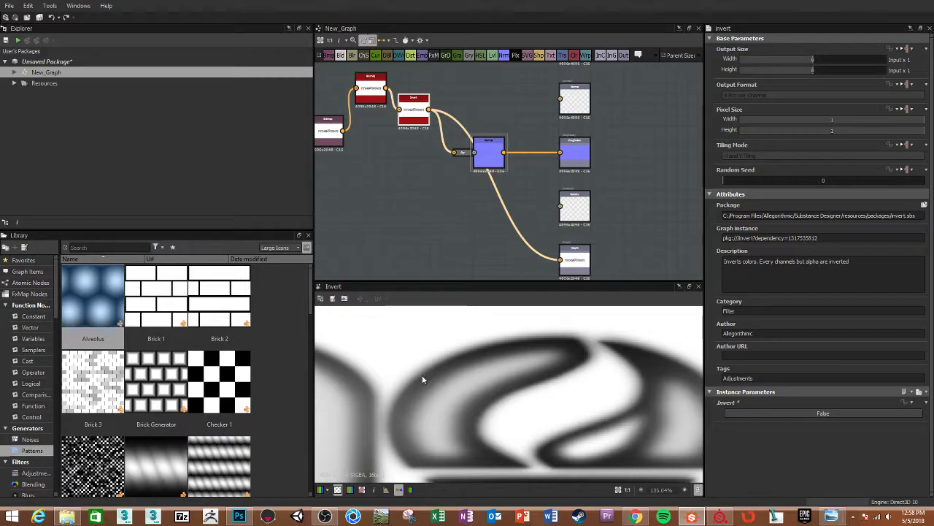
Close Molten_1.jpg in Photoshop, answering the save prompt, then switch back to Substance Designer
key("alt+Tab")
key("alt+Tab")
key("alt+Tab")
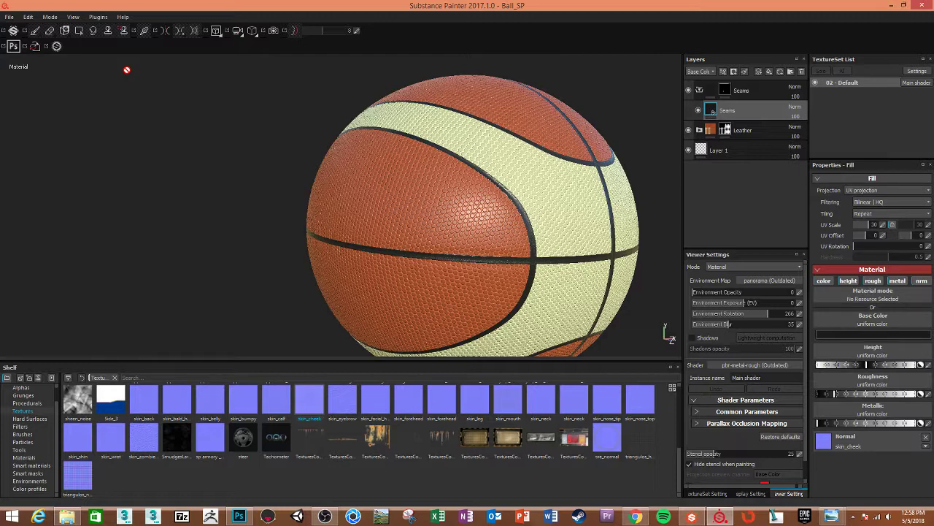
left_click(238, 516)
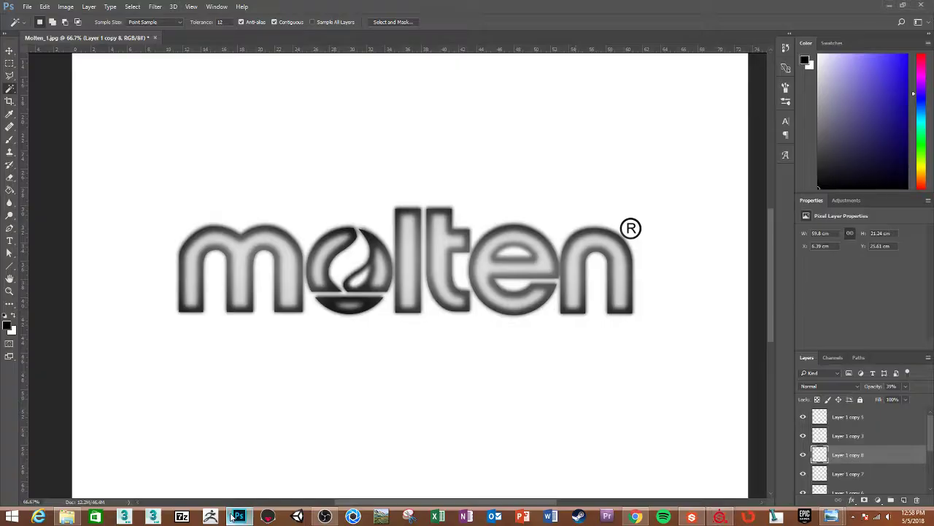
left_click(922, 6)
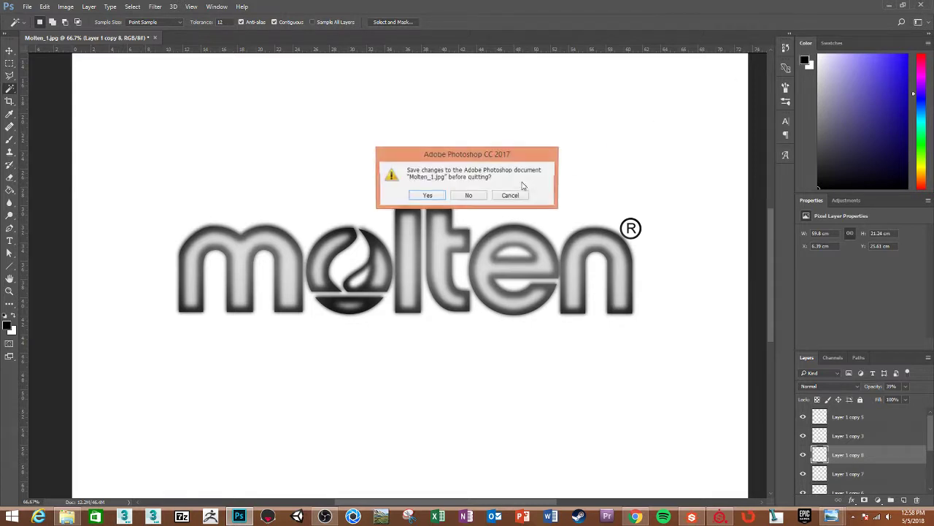
left_click(482, 198)
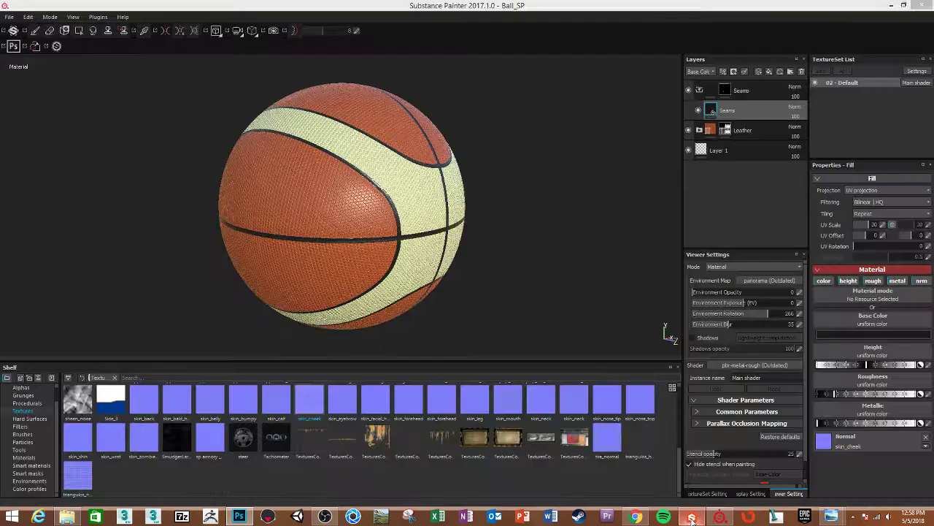
left_click(689, 516)
In Substance Painter, zoom into the basketball's pebbled leather, then frame and orbit the whole ball
left_click(719, 516)
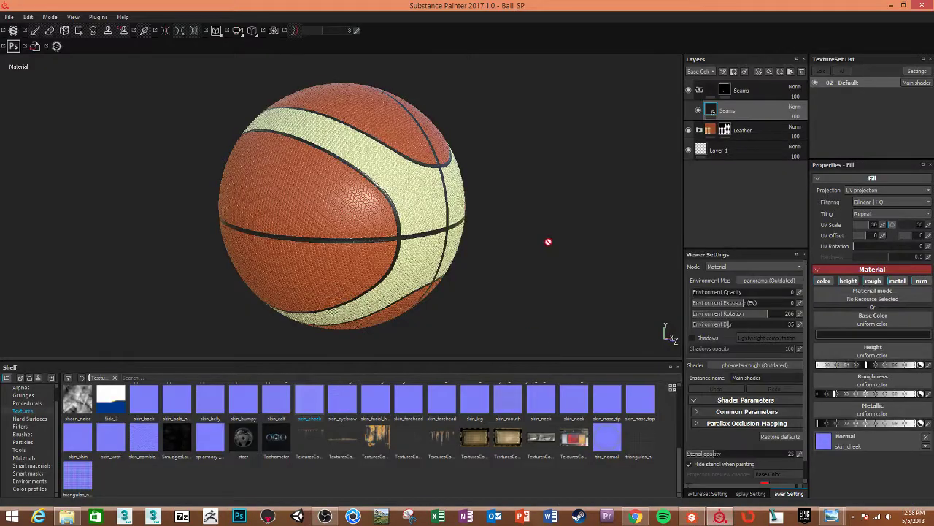
right_click_drag(229, 188, 328, 207, "alt")
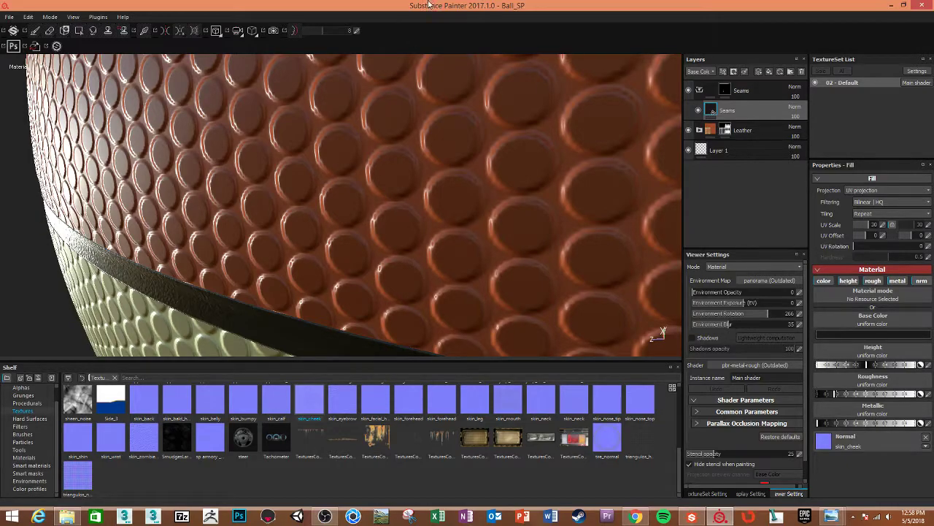
key("f")
mouse_move(650, 209)
left_mouse_down("alt")
mouse_move(134, 226)
mouse_move(200, 88)
mouse_move(540, 223)
mouse_move(659, 338)
mouse_move(665, 332)
mouse_move(251, 274)
left_mouse_up("alt")
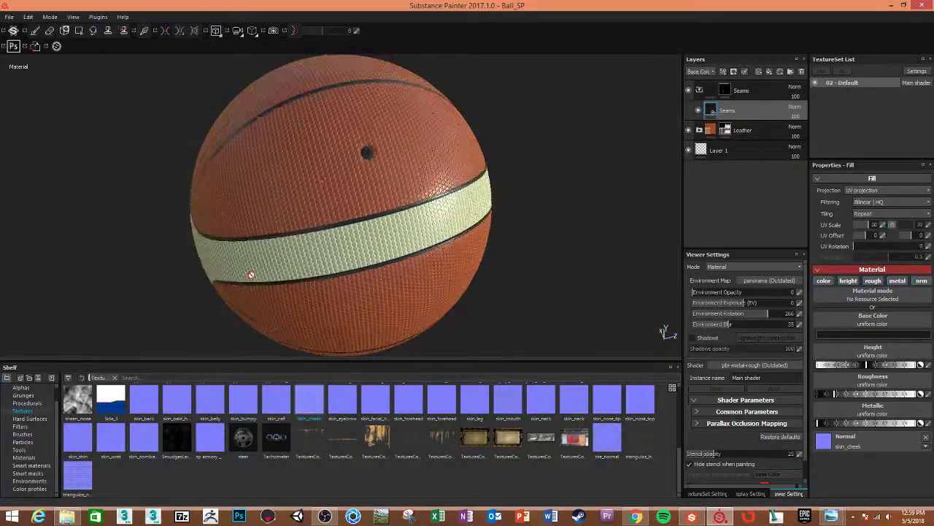
Zoom in and out over the seams, orbit the valve to the front, then return to Designer
scroll(372, 145, "up", 2)
scroll(372, 145, "up", 3)
scroll(386, 142, "up", 3)
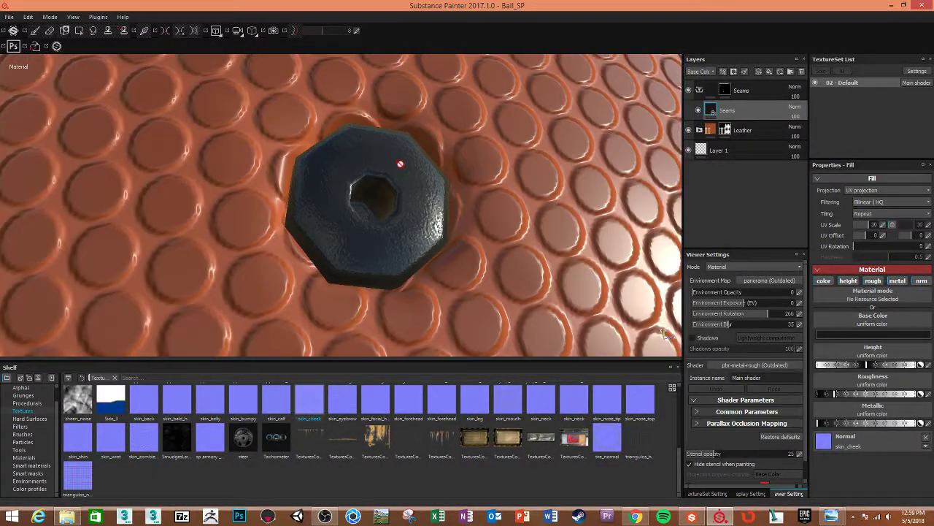
scroll(387, 182, "down", 3)
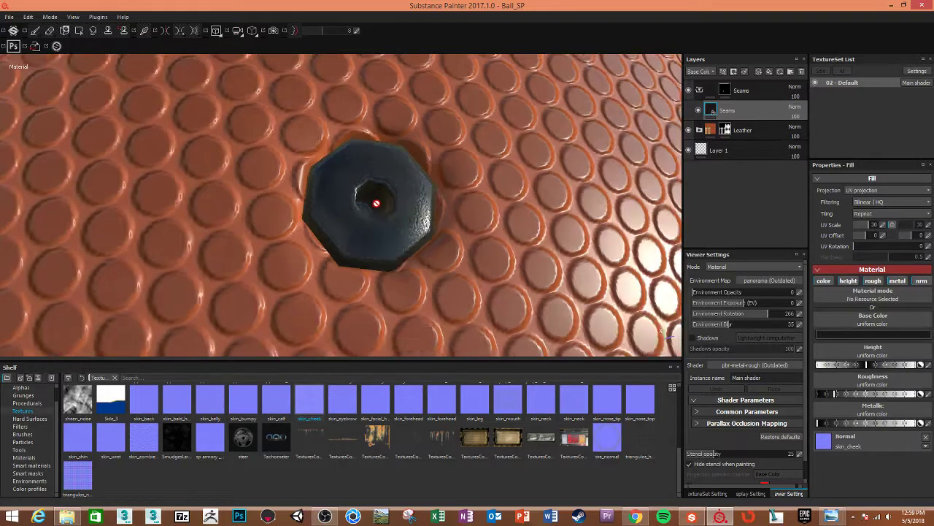
scroll(372, 202, "down", 3)
scroll(375, 204, "down", 1)
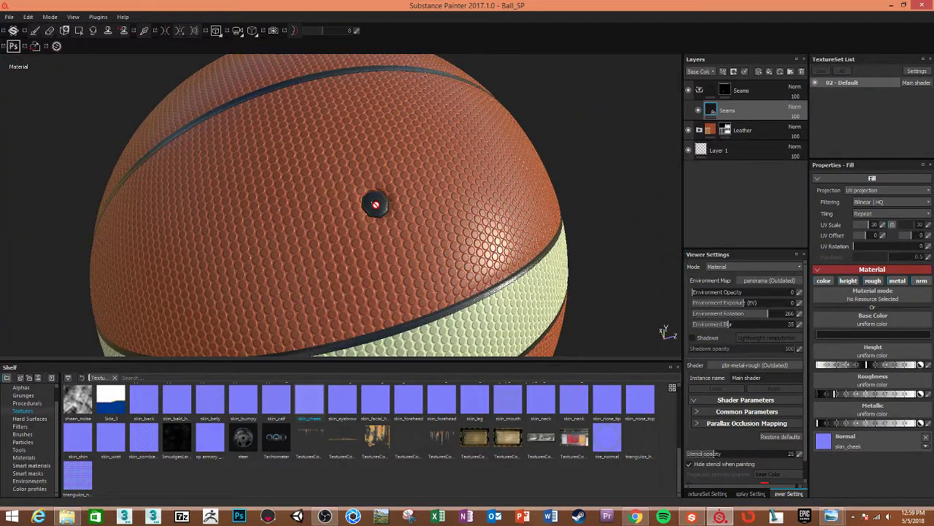
scroll(375, 204, "up", 2)
scroll(375, 204, "up", 3)
scroll(375, 204, "up", 2)
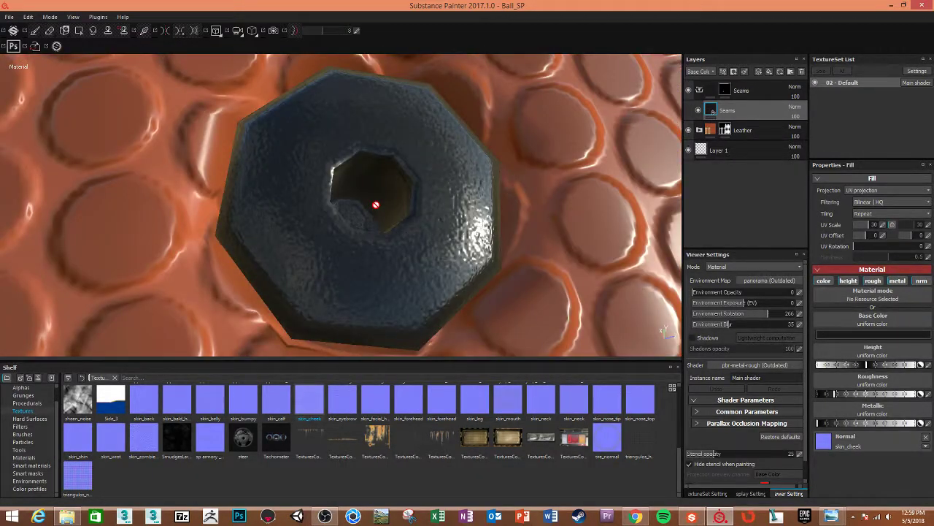
scroll(375, 205, "down", 2)
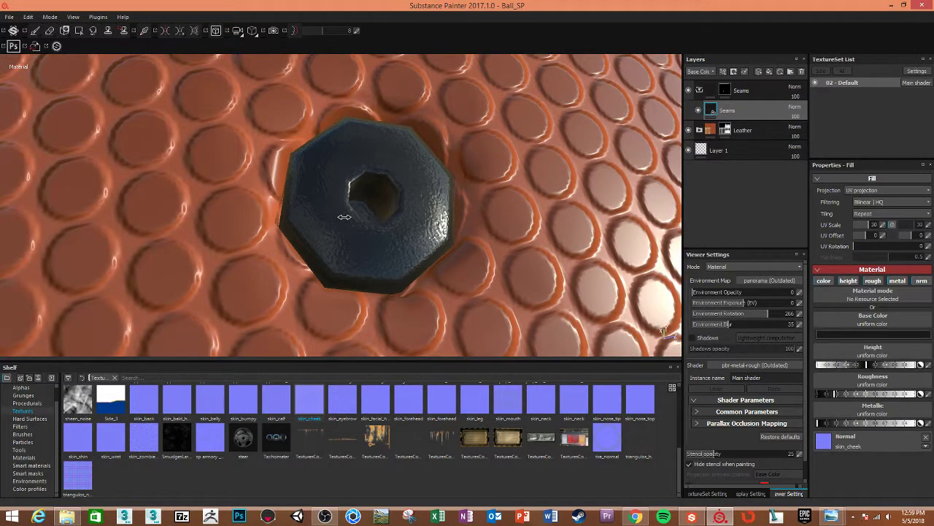
scroll(370, 171, "down", 3)
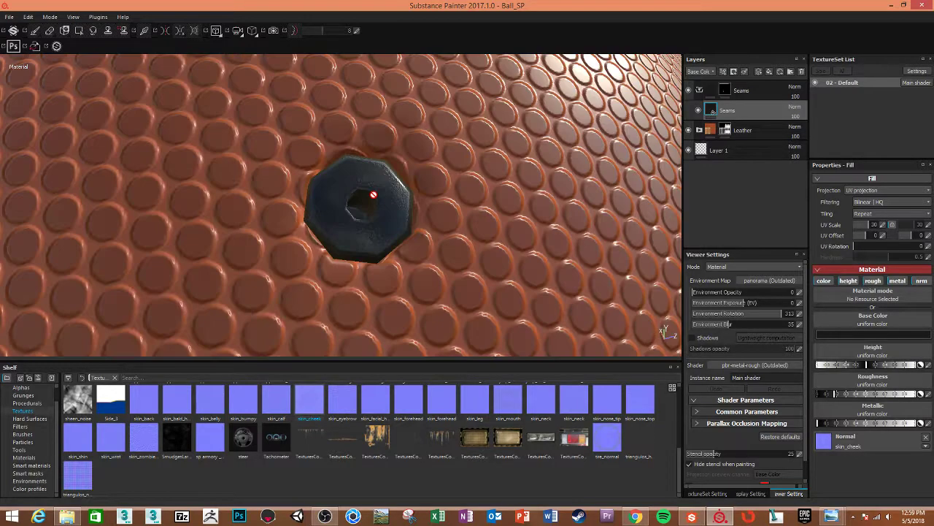
scroll(365, 198, "up", 1)
scroll(369, 194, "down", 3)
scroll(379, 196, "down", 2)
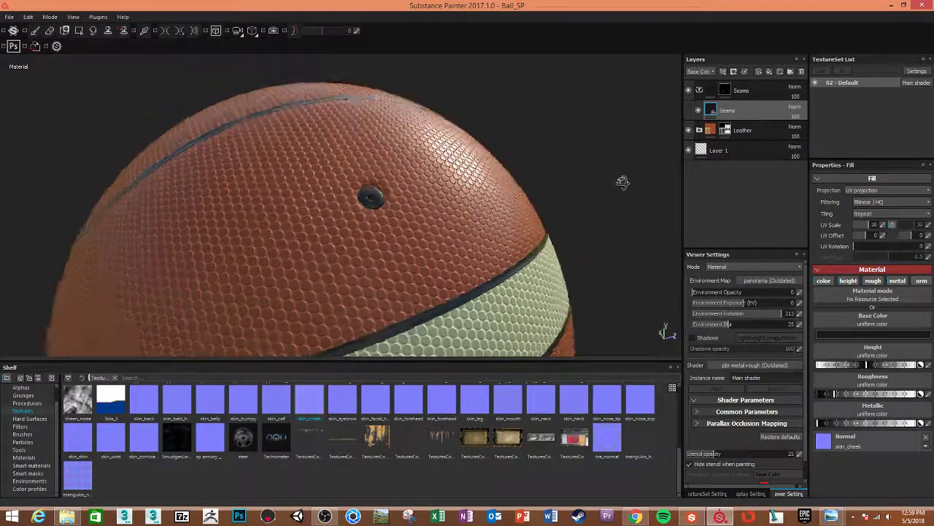
mouse_move(531, 238)
left_mouse_down("alt")
mouse_move(555, 236)
mouse_move(496, 267)
mouse_move(514, 221)
mouse_move(510, 277)
mouse_move(515, 221)
mouse_move(546, 233)
left_mouse_up("alt")
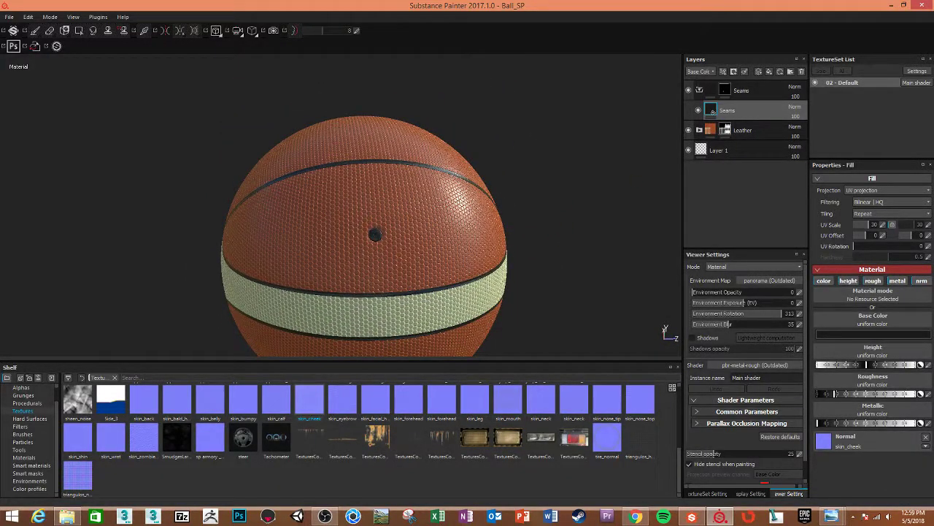
left_click(692, 516)
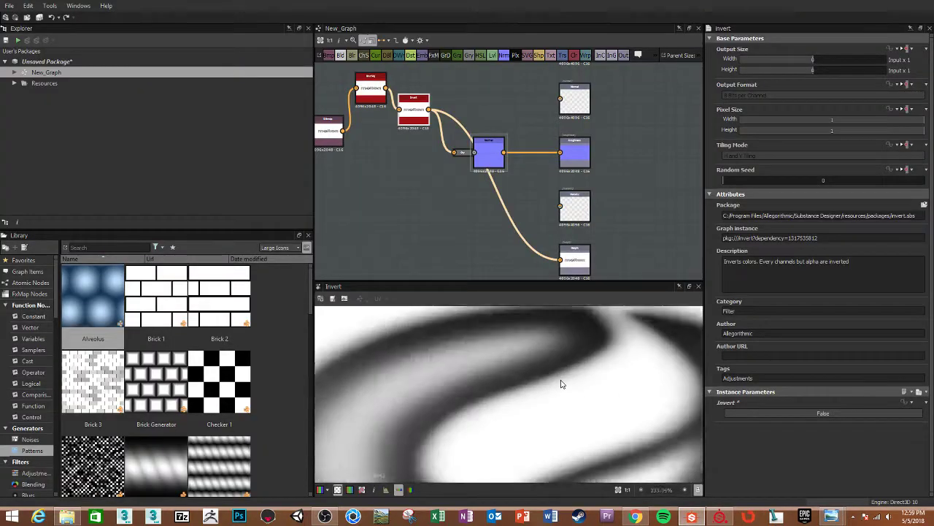
Select the Normal node and open the Export outputs as bitmaps setup for New_Graph
scroll(561, 383, "down", 5)
scroll(559, 381, "down", 3)
left_click(489, 154)
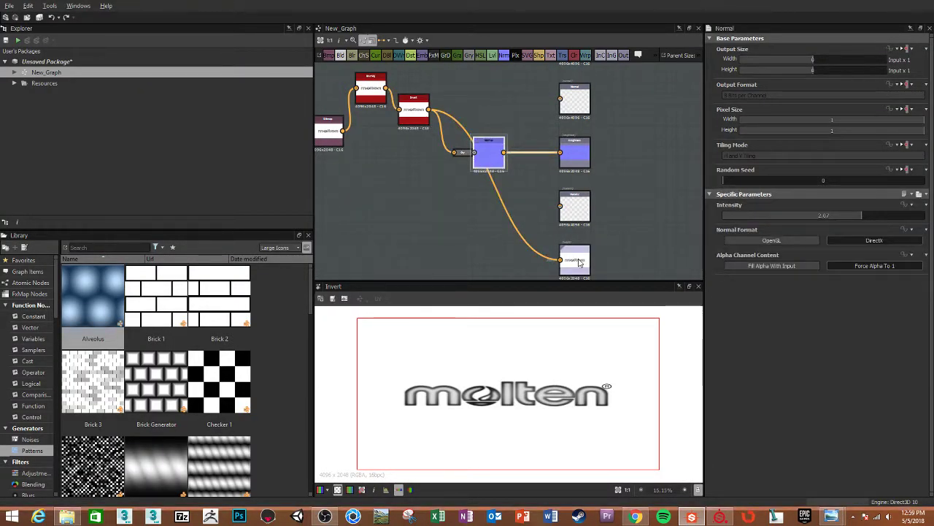
right_click(39, 72)
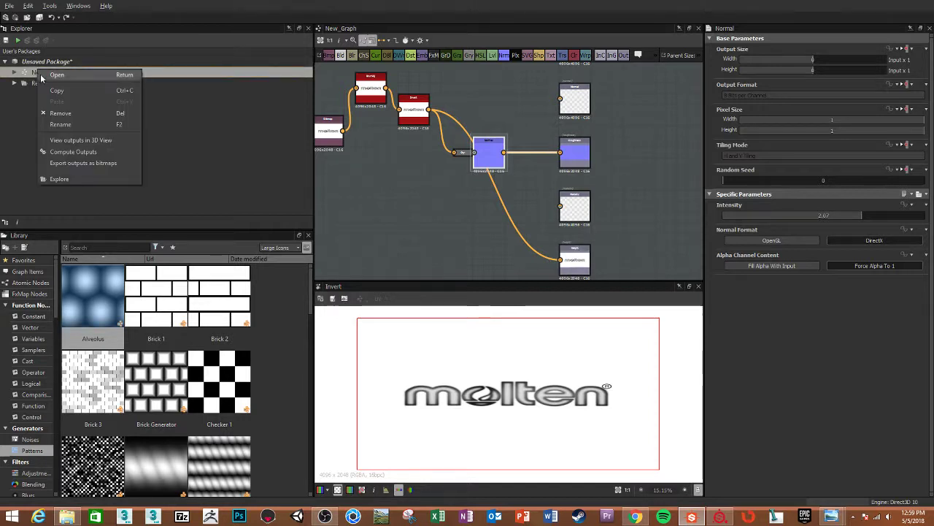
left_click(79, 163)
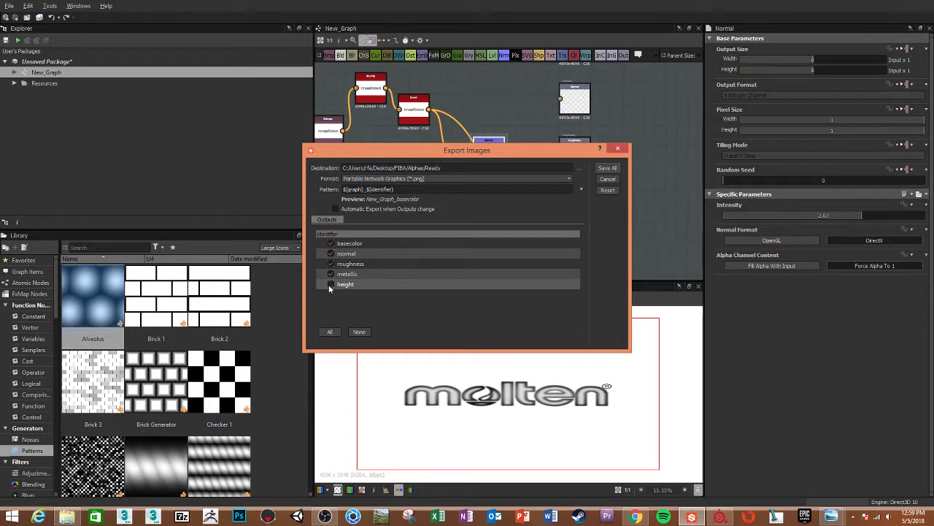
Exclude height, metallic and roughness so only basecolor and normal export, and open the destination chooser
left_click(331, 284)
left_click(331, 274)
left_click(330, 264)
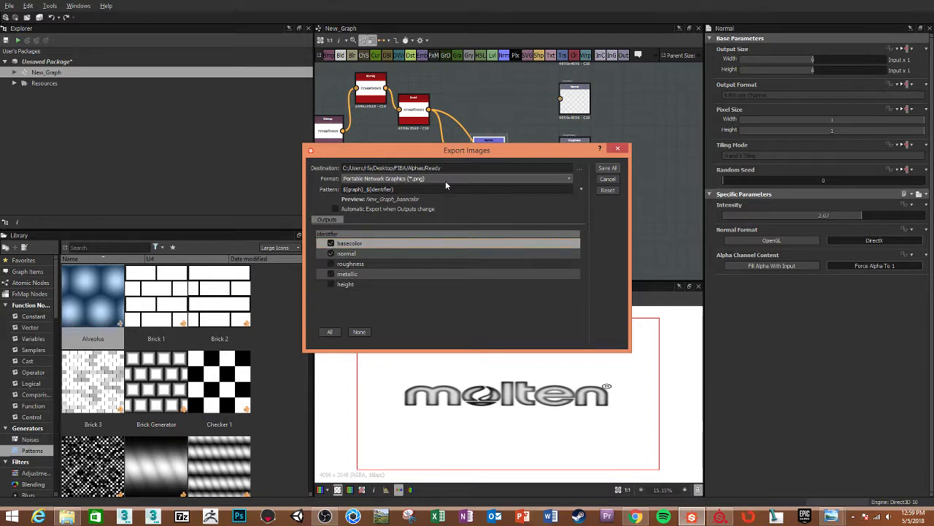
left_click(579, 169)
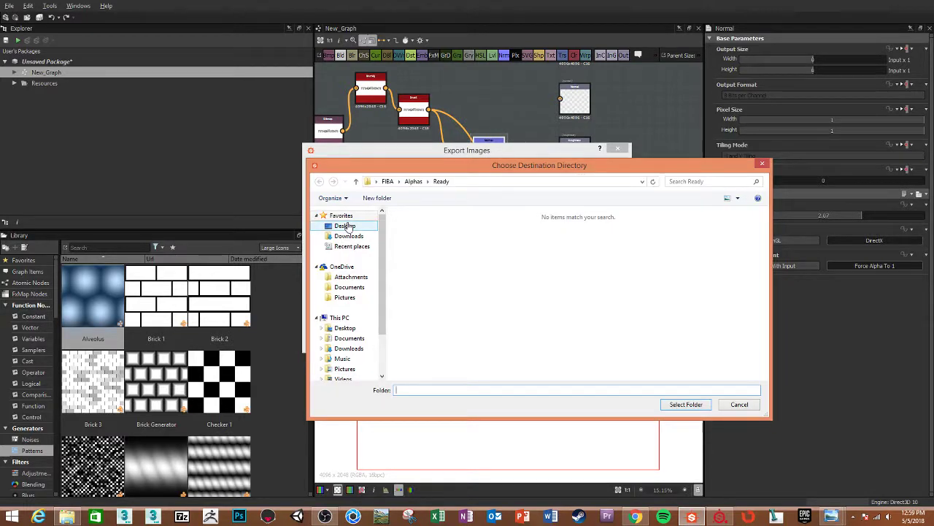
Navigate the folder chooser to Desktop > FIBA > Alphas > Ready
left_click(345, 226)
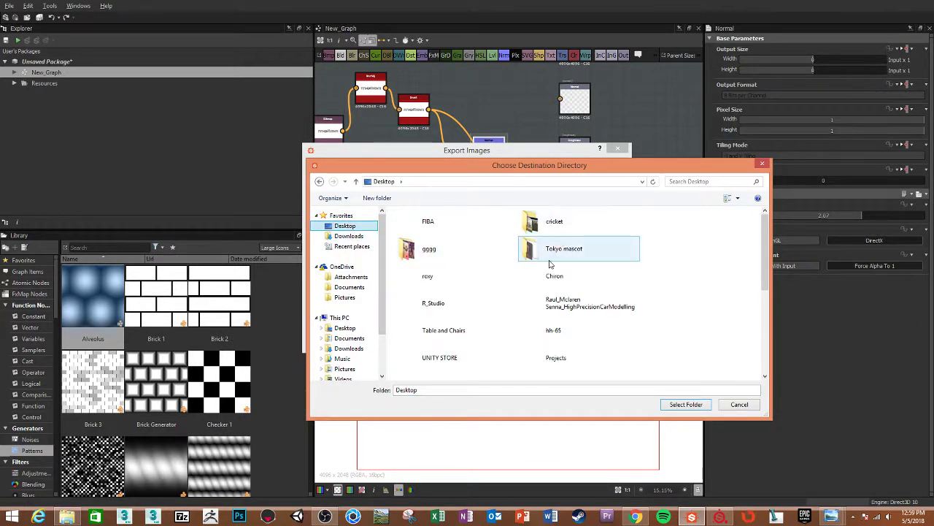
double_click(428, 221)
left_click(429, 229)
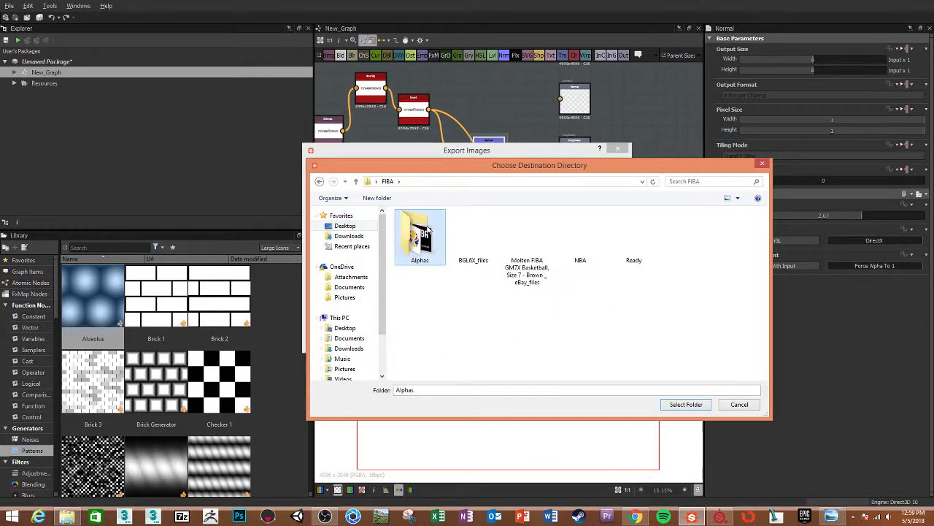
double_click(428, 229)
double_click(429, 229)
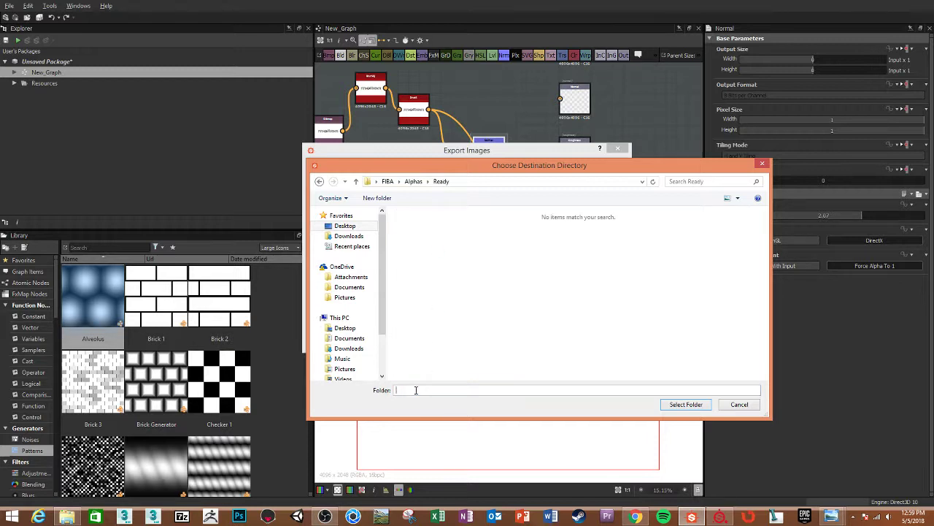
Clear the invalid 'Molten' folder name after path errors and accept Ready as the export destination
type("Molten")
left_click(416, 391)
key("Return")
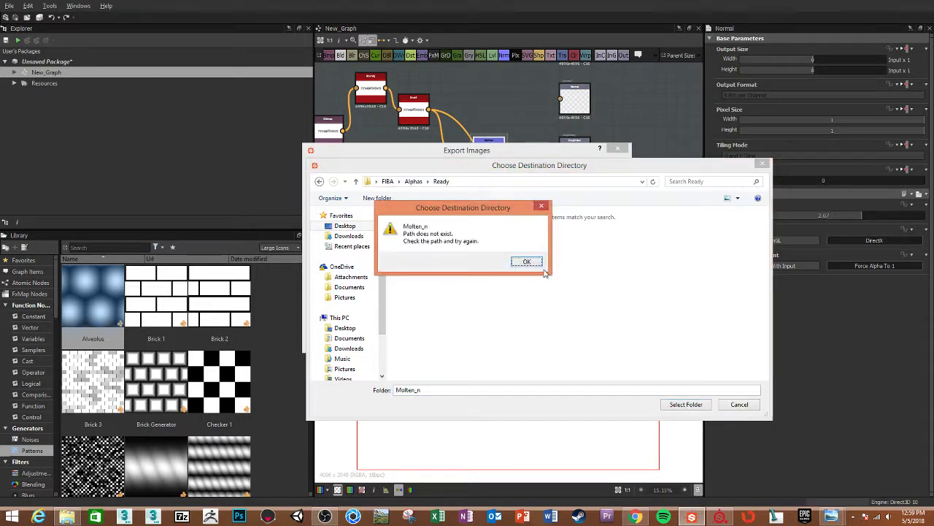
left_click(523, 261)
left_click(691, 408)
left_click(530, 265)
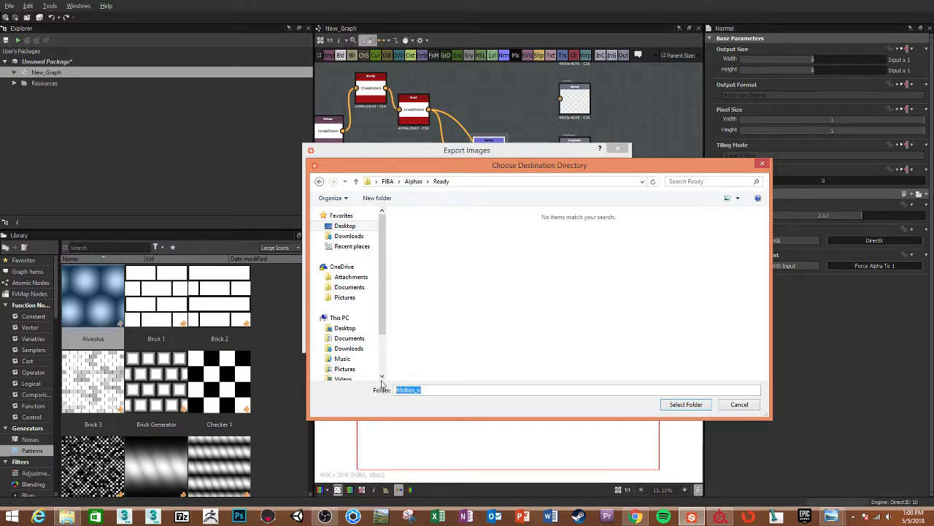
key("BackSpace")
left_click(680, 405)
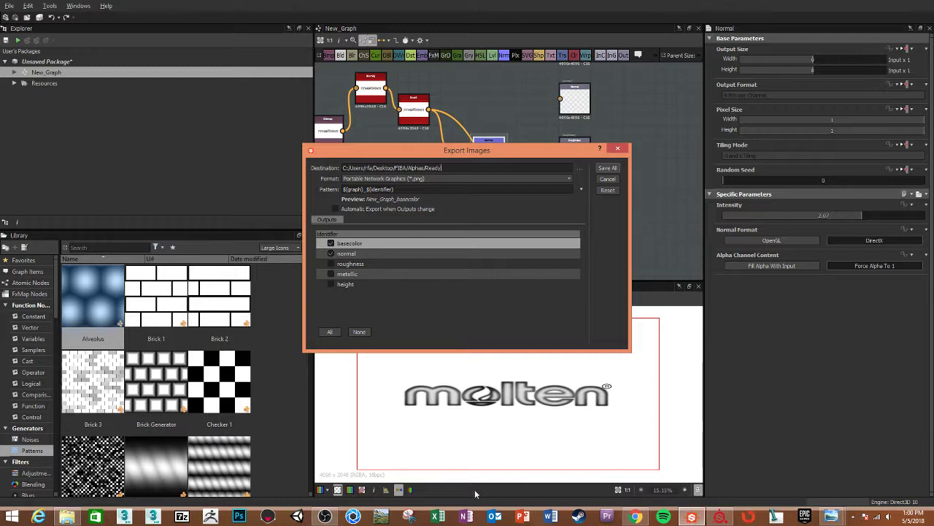
left_click(708, 425)
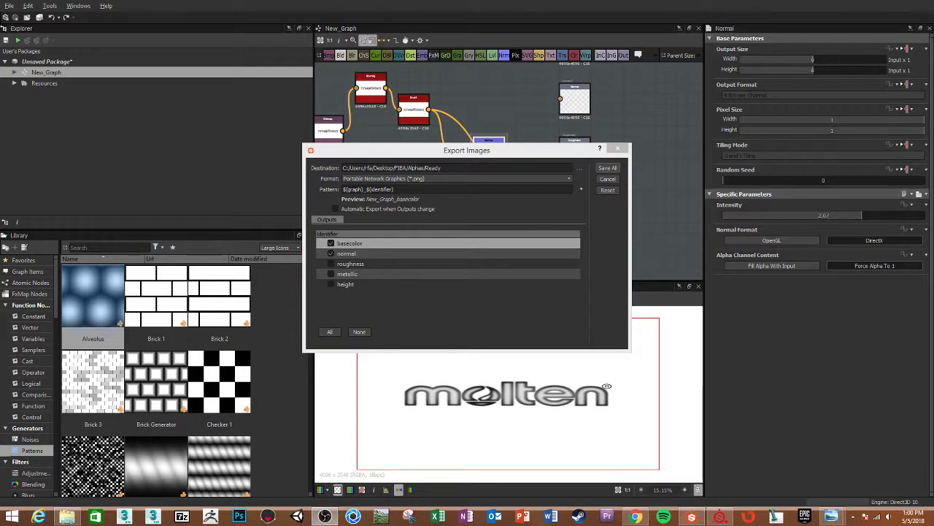